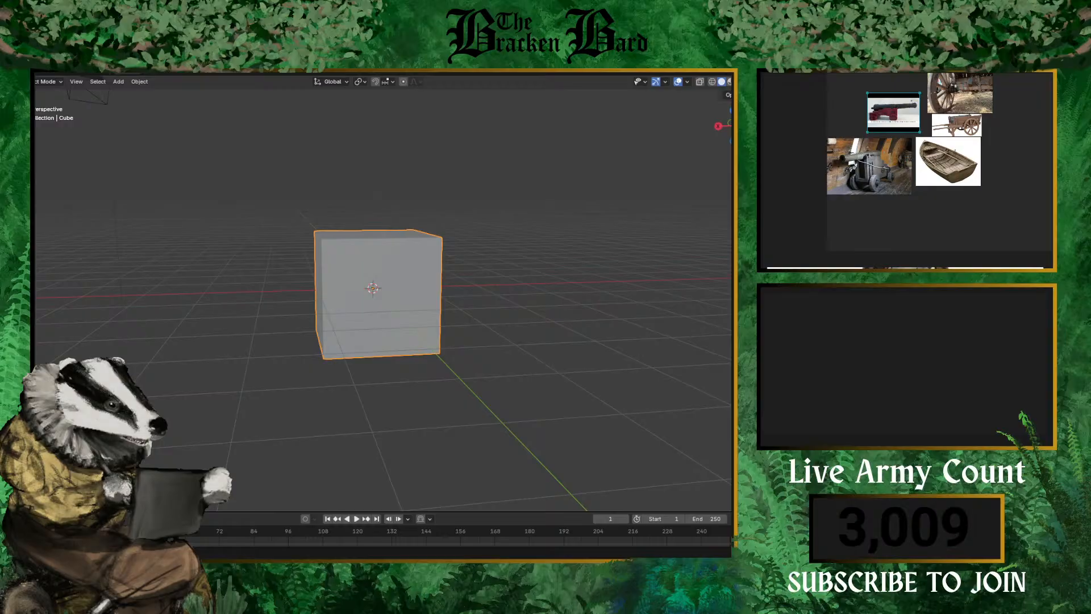
- Examine the wooden handcart photo on the reference board
scroll(936, 120, down, 4)
scroll(960, 137, up, 8)
scroll(960, 136, down, 5)
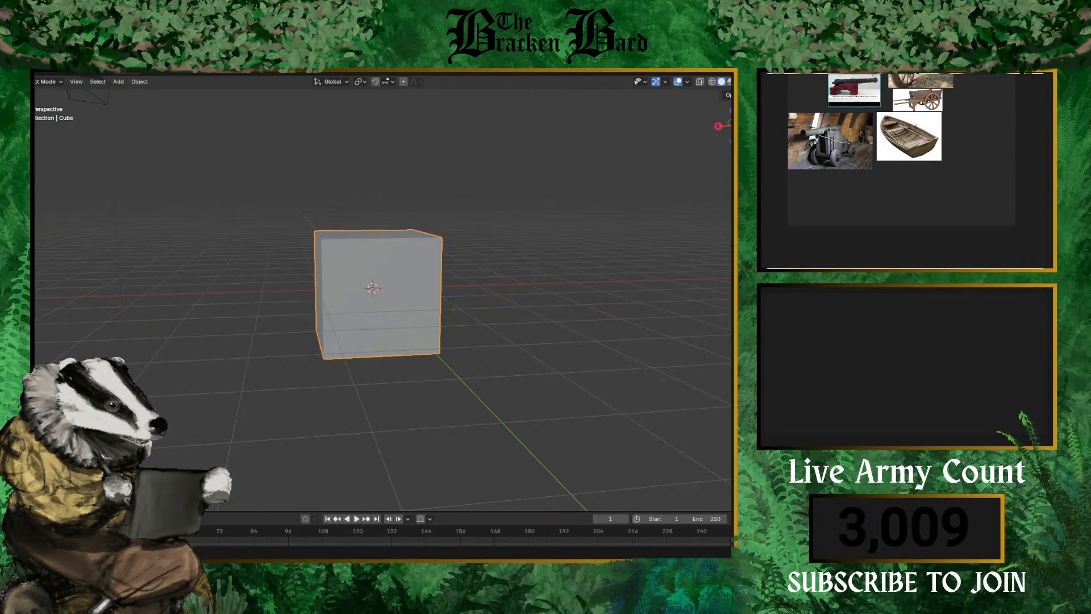
scroll(910, 142, up, 4)
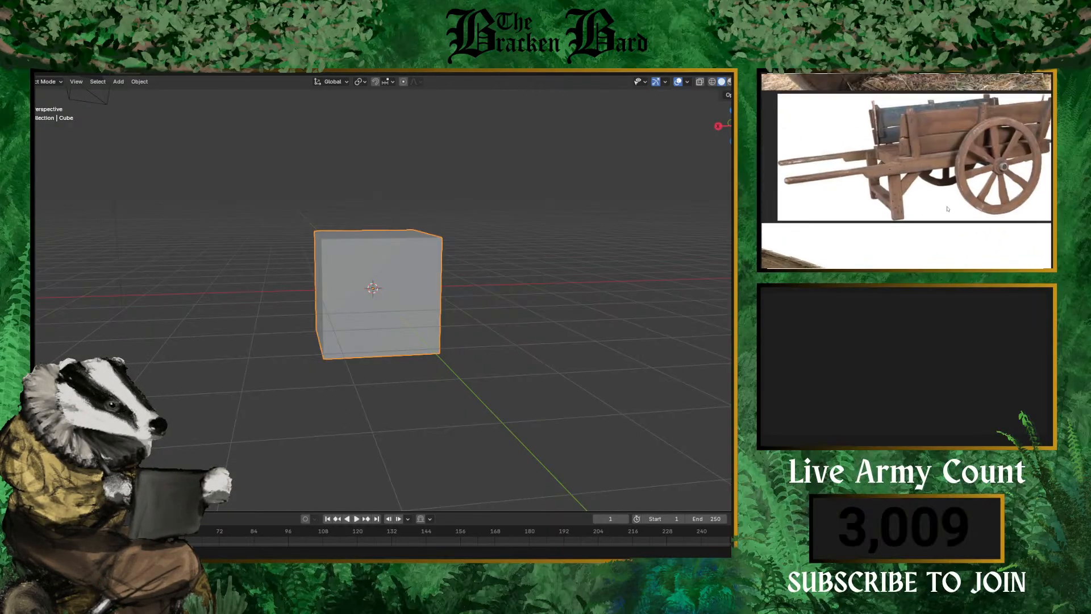
scroll(918, 238, down, 2)
scroll(968, 150, up, 2)
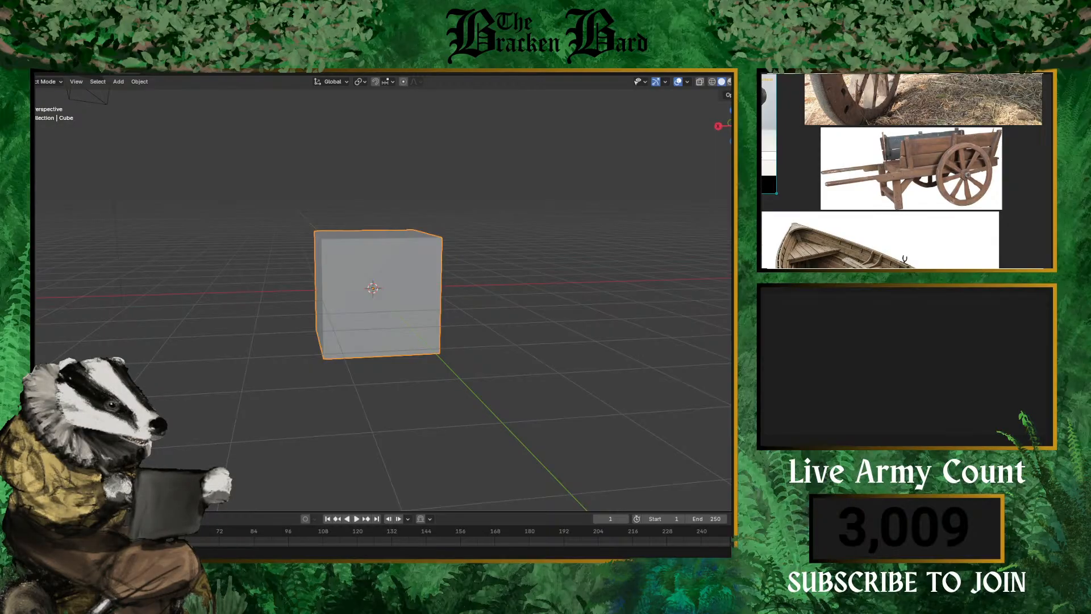
right_click(464, 325)
middle_drag(453, 223, 464, 272)
right_click(464, 271)
click(448, 251)
scroll(432, 253, down, 4)
right_click(402, 274)
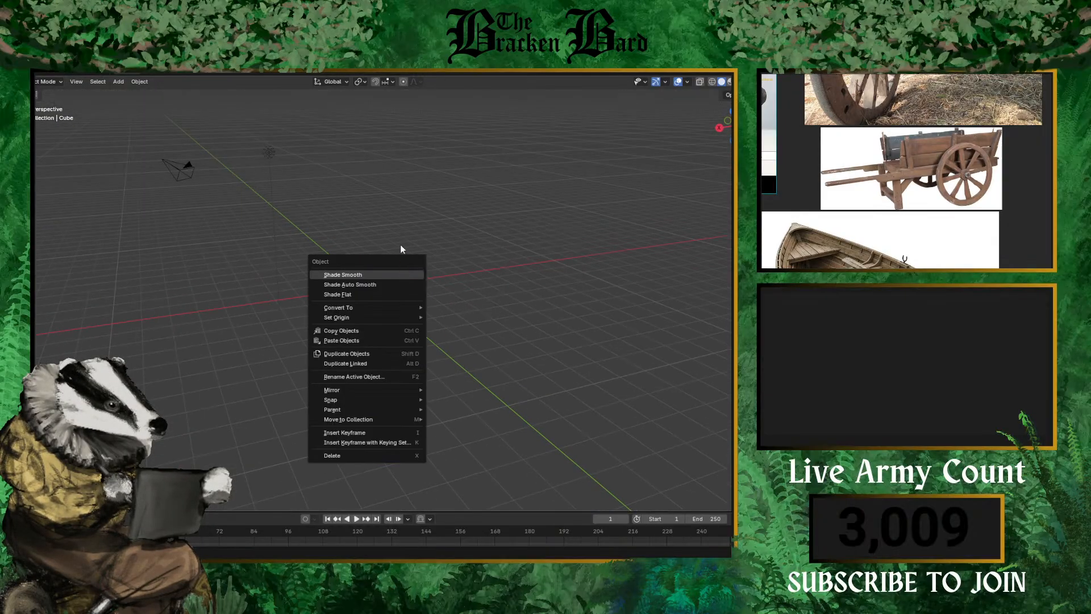
middle_drag(365, 209, 393, 246)
key(w)
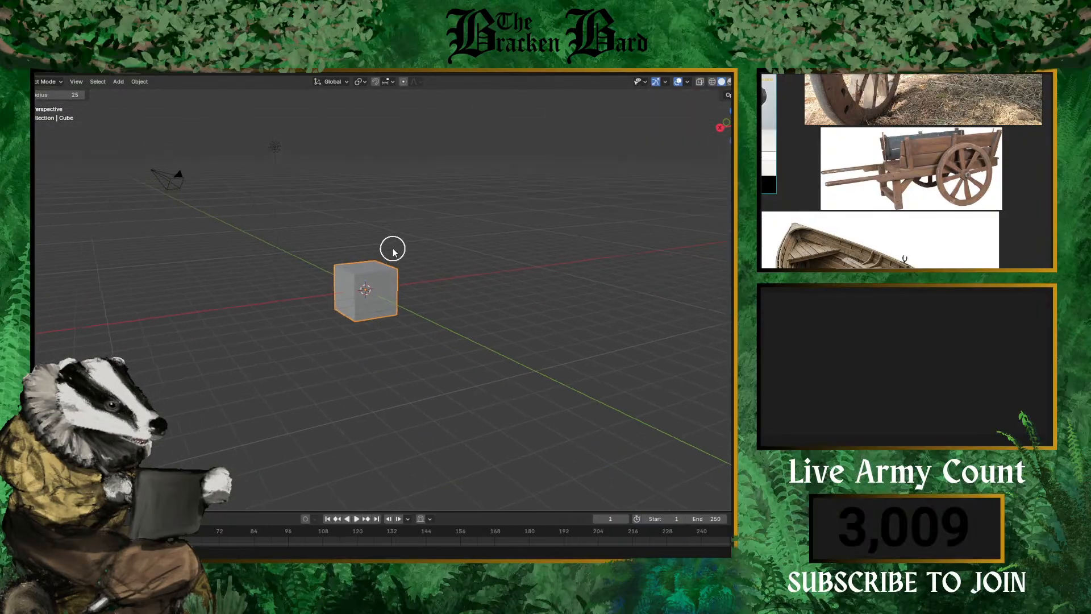
right_click(392, 245)
middle_drag(389, 192, 380, 227)
scroll(356, 216, up, 8)
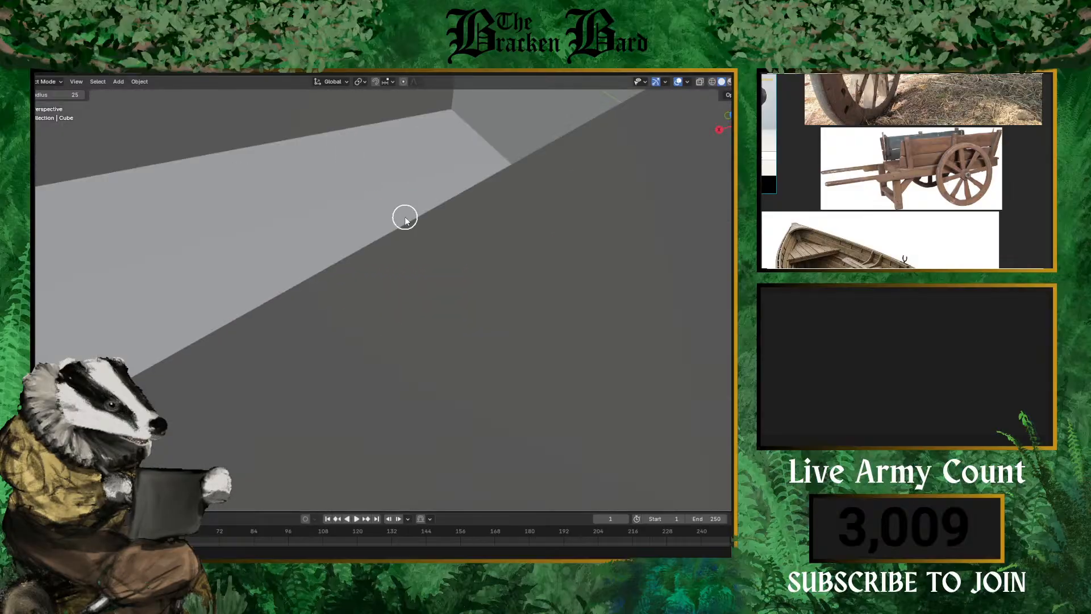
middle_drag(374, 273, 551, 402)
key(Right)
key(Right)
key(Right)
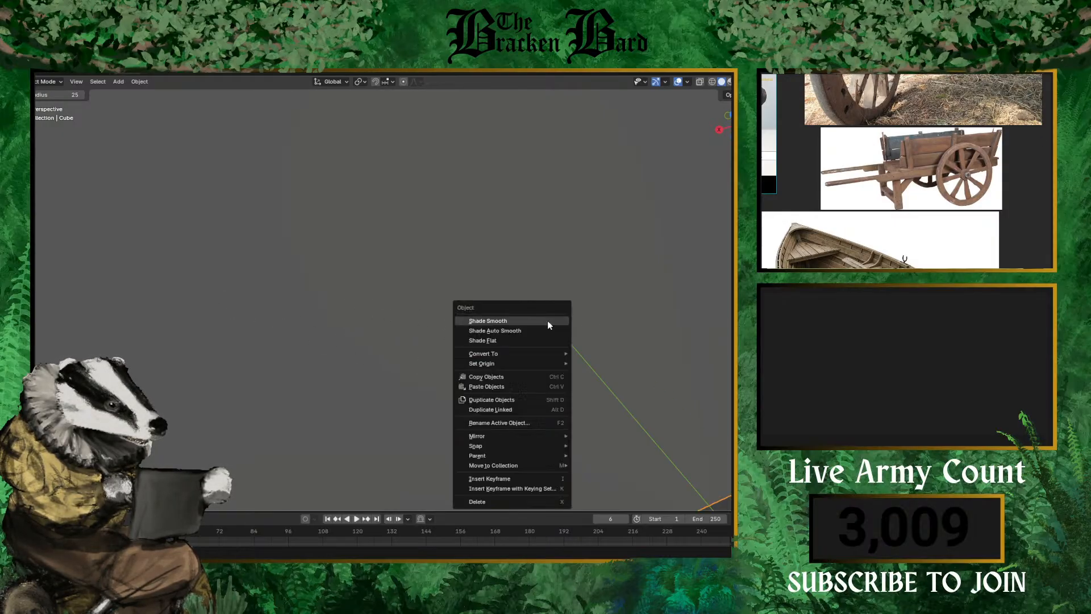
right_click(548, 321)
key(Escape)
key(KP_Decimal)
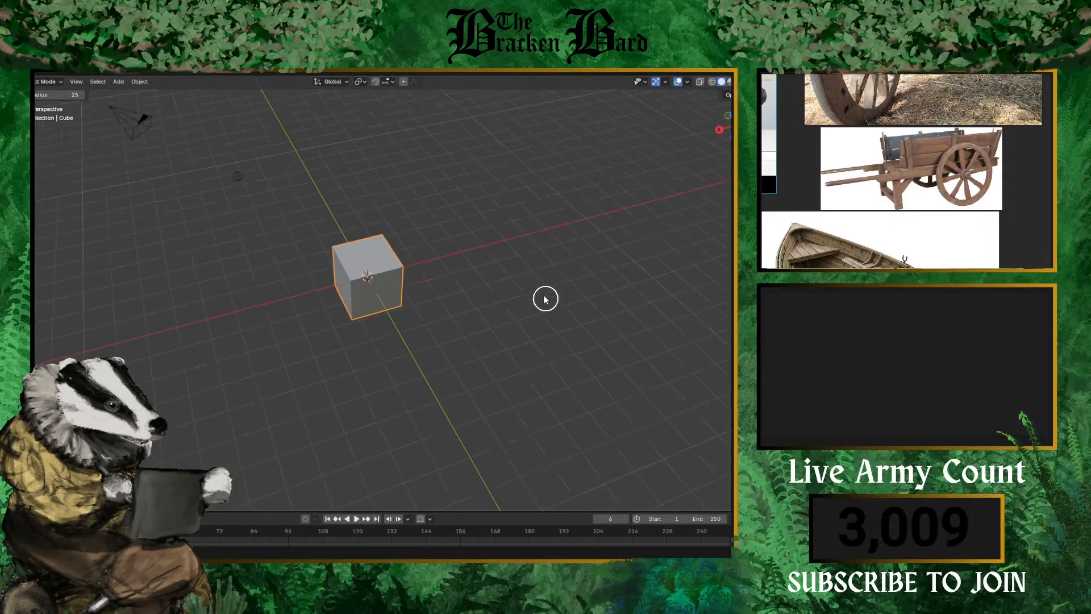
mouse_move(473, 225)
middle_down()
mouse_move(407, 204)
mouse_move(478, 222)
middle_up()
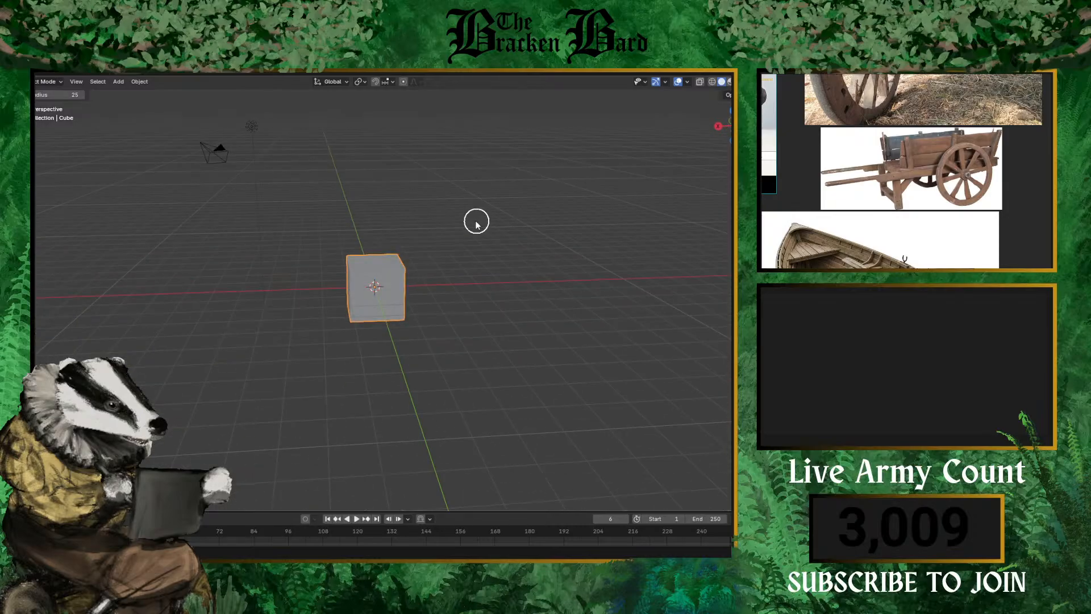
middle_drag(412, 263, 348, 224)
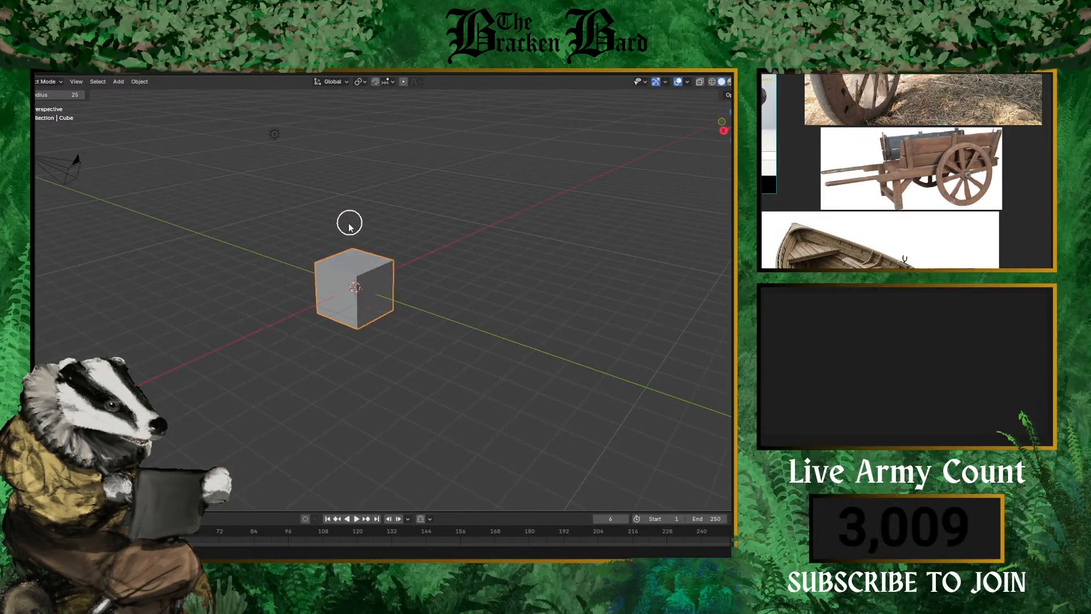
right_click(335, 209)
click(378, 156)
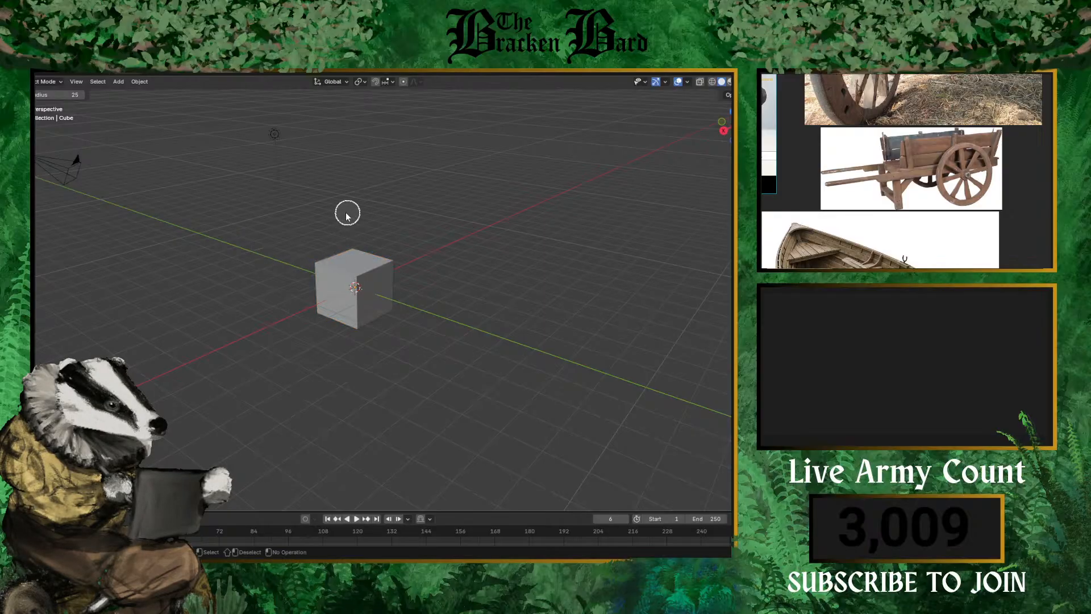
middle_drag(364, 222, 383, 211)
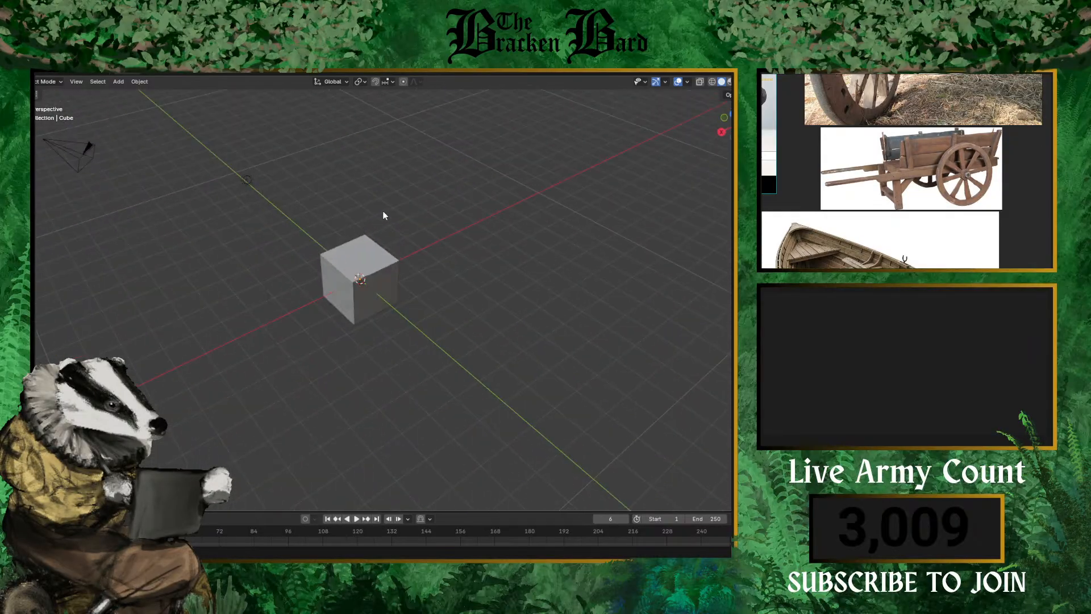
- Select the default cube and delete it from the scene
scroll(391, 244, up, 4)
middle_drag(414, 255, 392, 300)
click(349, 287)
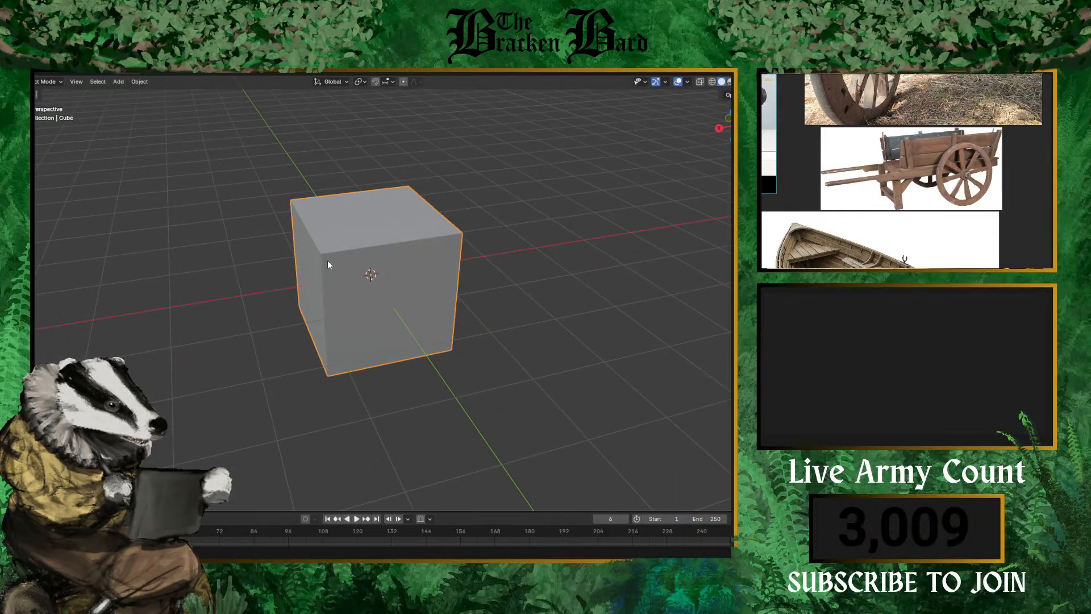
key(Delete)
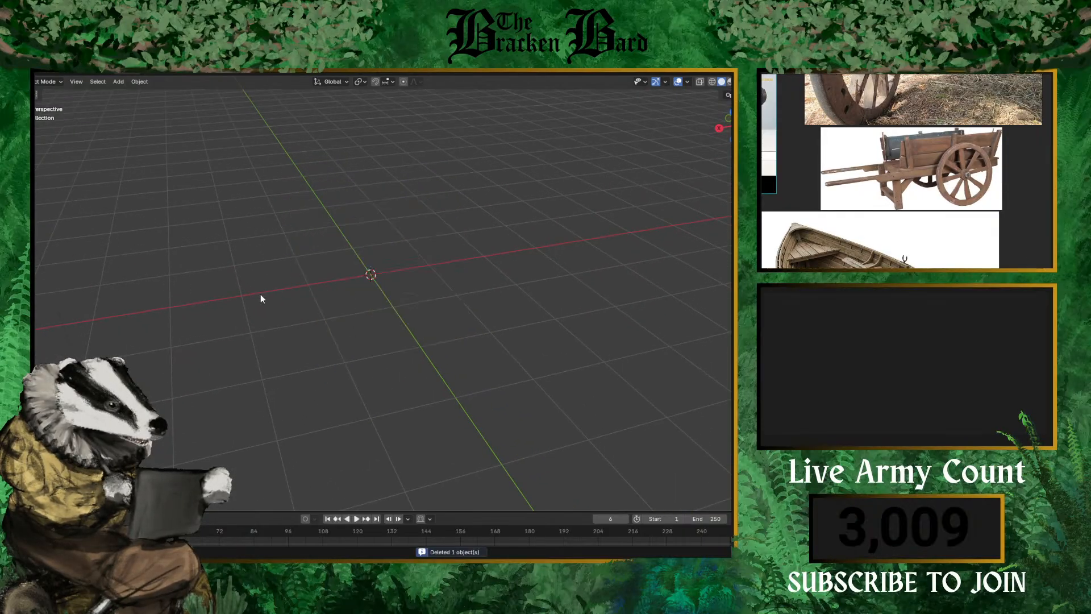
- Add a new cube mesh at the world origin
key(shift+a)
key(Escape)
key(shift+a)
mouse_move(210, 264)
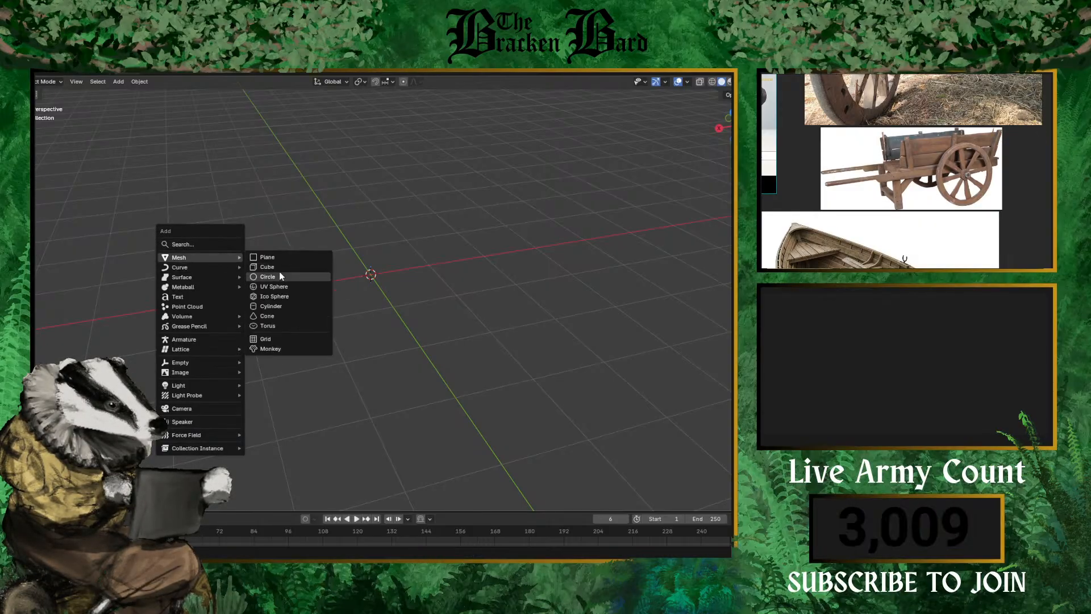
click(282, 268)
scroll(479, 287, down, 3)
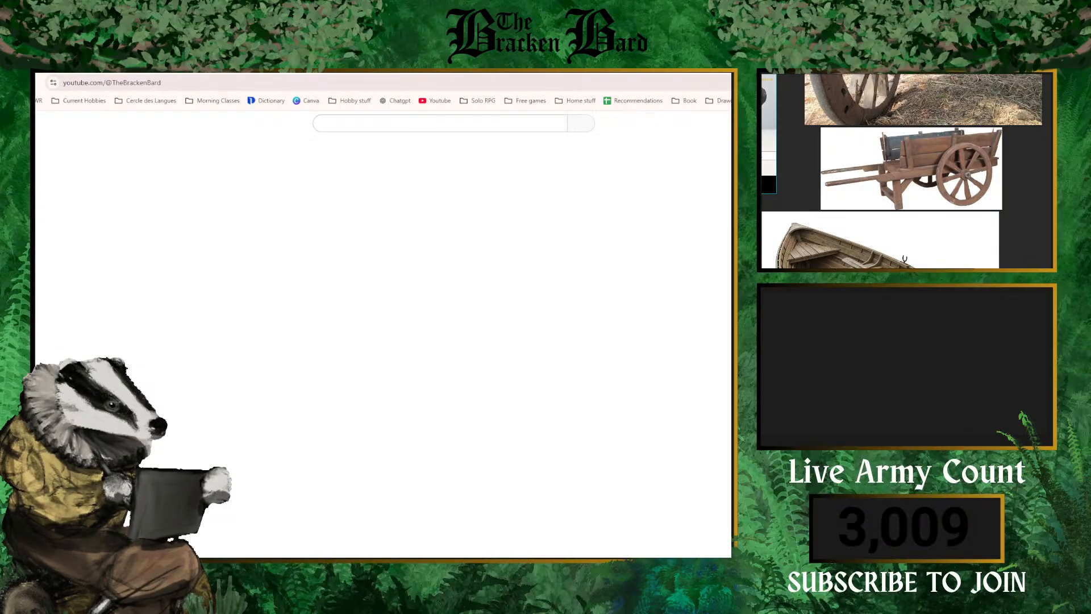
- Return to Blender and flatten the cube into a thin slab by scaling it along Z to about 0.12
key(alt+Tab)
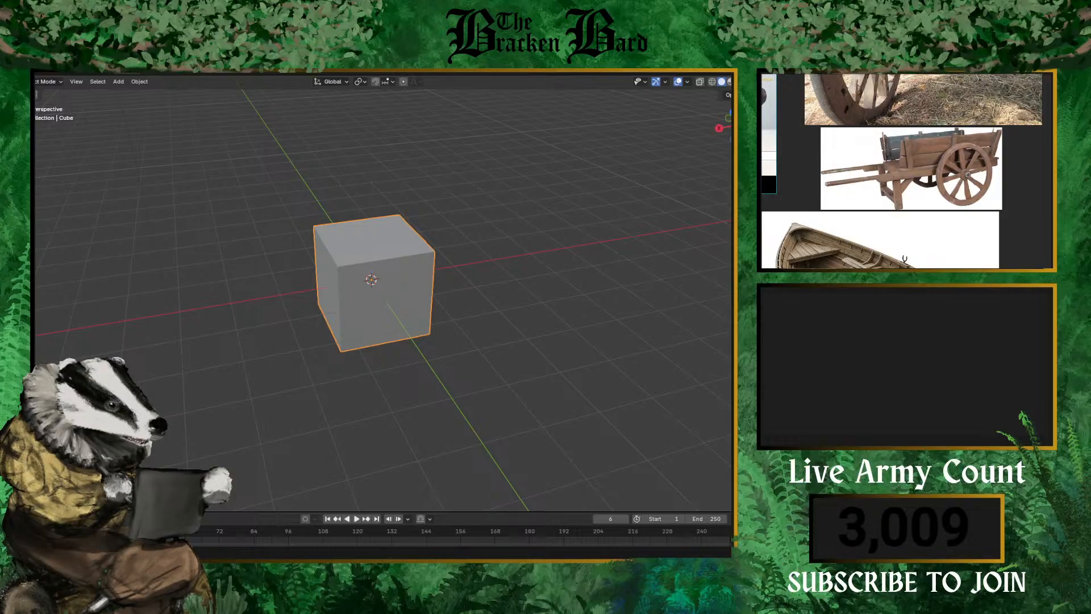
scroll(371, 279, down, 3)
scroll(371, 280, up, 3)
middle_drag(371, 279, 378, 220)
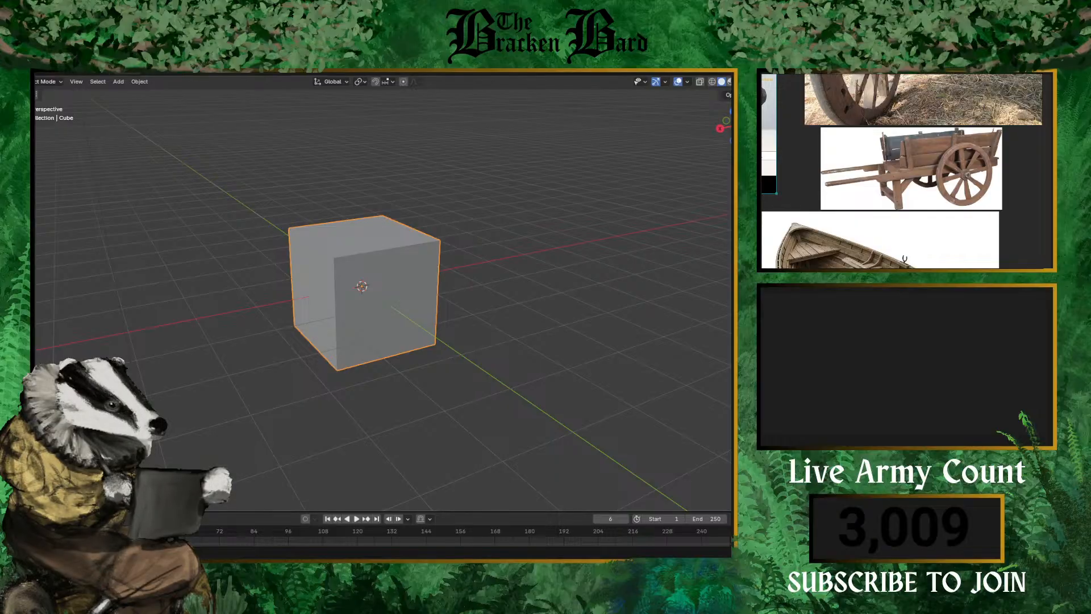
middle_drag(331, 263, 358, 265)
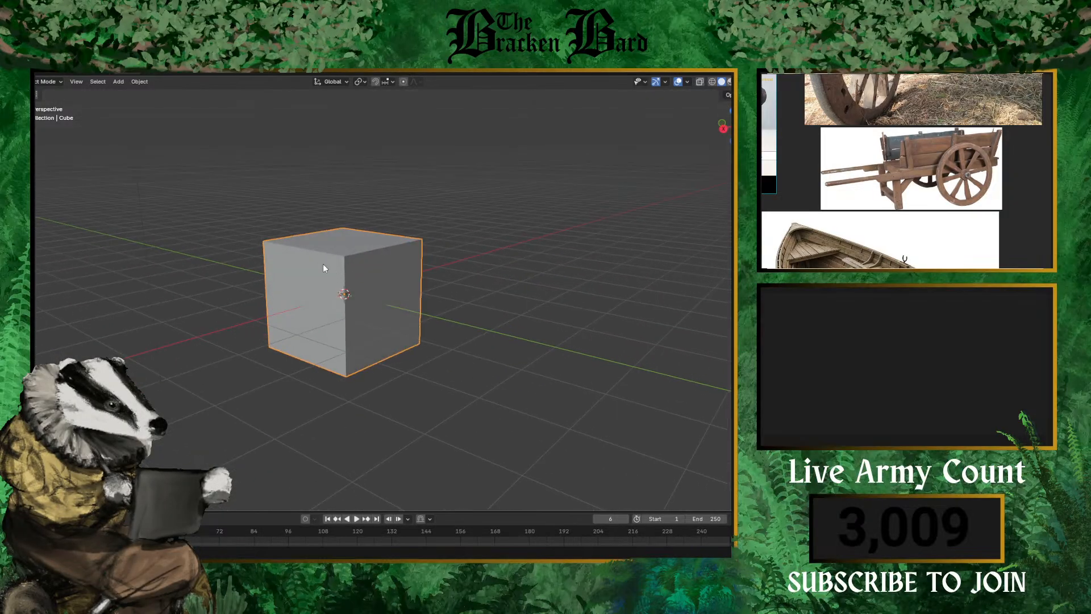
key(shift+space)
key(r)
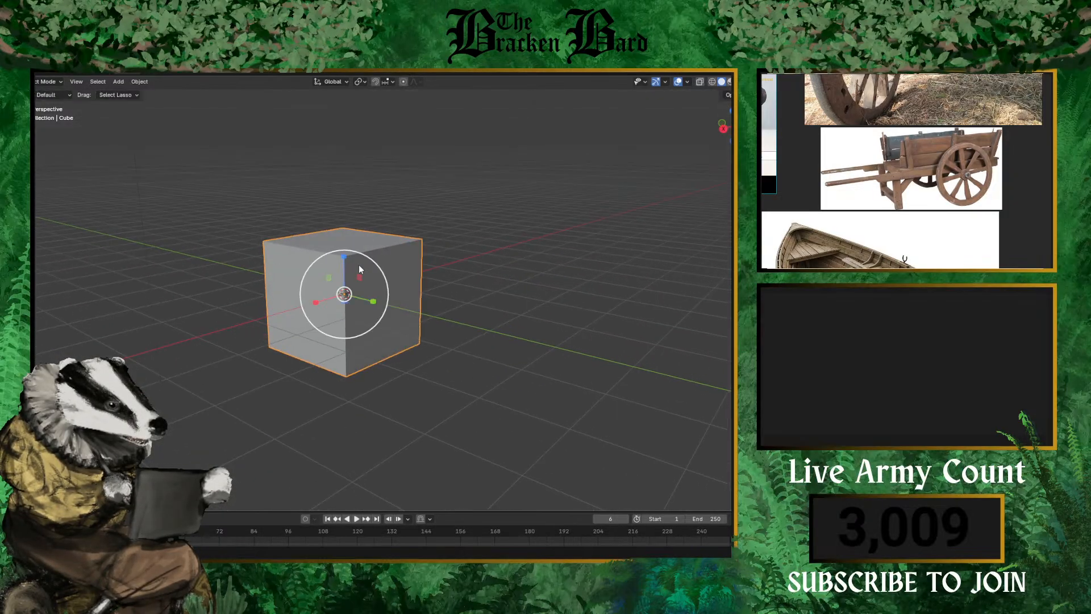
key(s)
key(z)
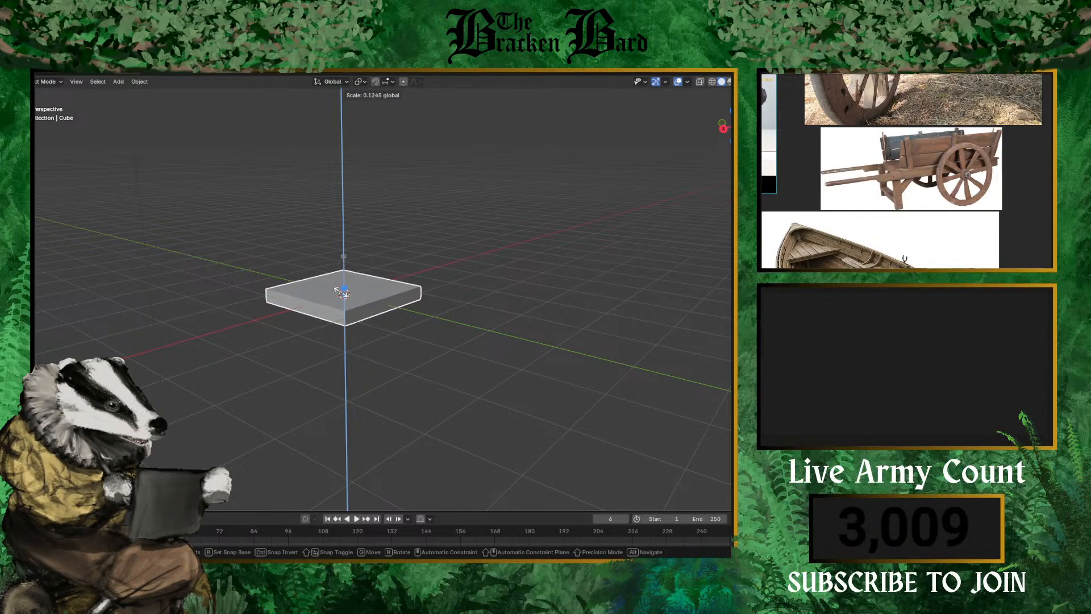
click(345, 280)
- Raise the slab along the Z axis so it sits above the ground plane
scroll(341, 261, up, 6)
middle_drag(313, 247, 491, 309)
scroll(402, 253, up, 3)
scroll(402, 253, down, 3)
click(491, 309)
key(a)
key(shift+space)
key(g)
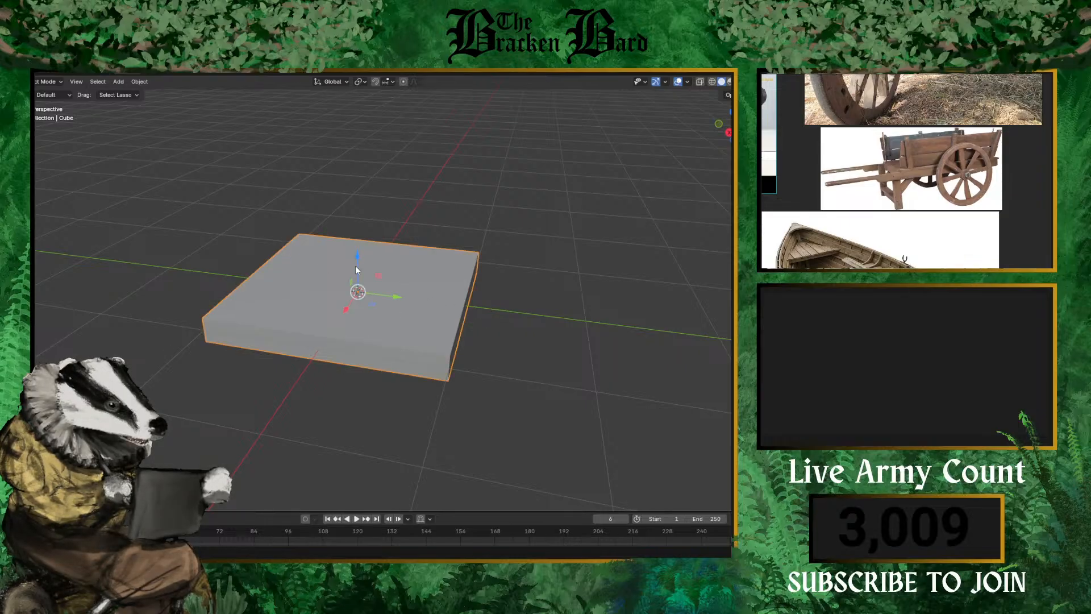
drag(356, 265, 357, 207)
middle_drag(357, 207, 431, 241)
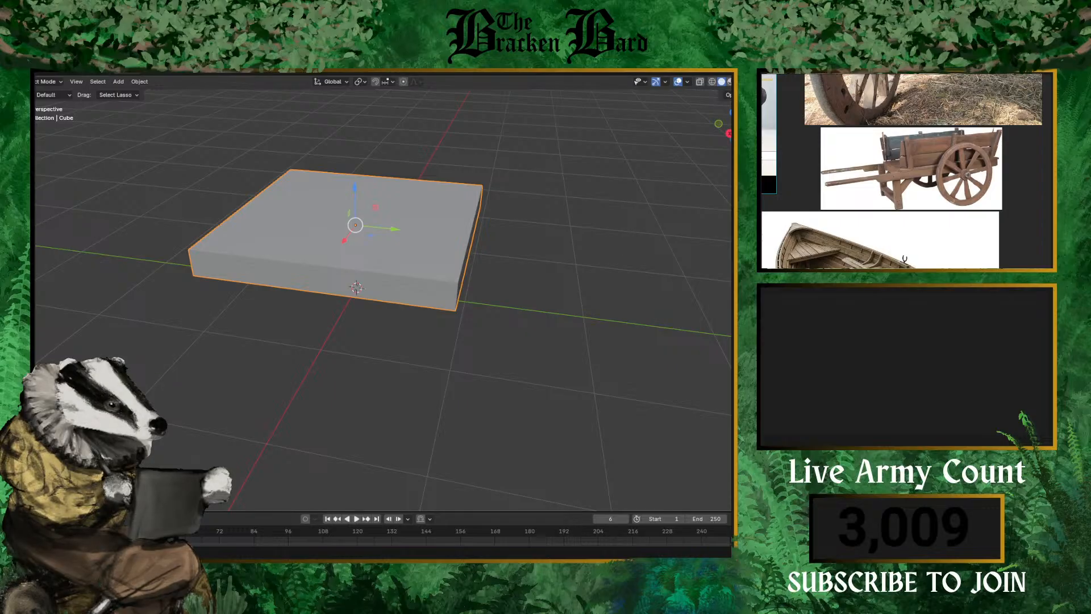
- Import the FBX file Standard Walk.fbx at scale 1.000 as a human size reference
scroll(577, 224, down, 6)
scroll(658, 224, up, 1)
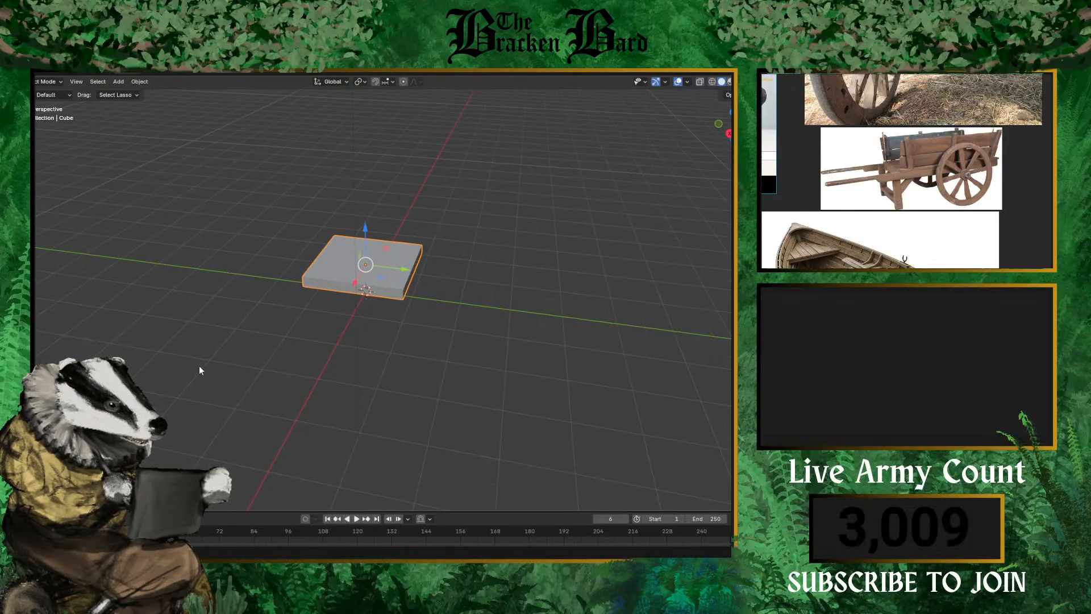
click(36, 69)
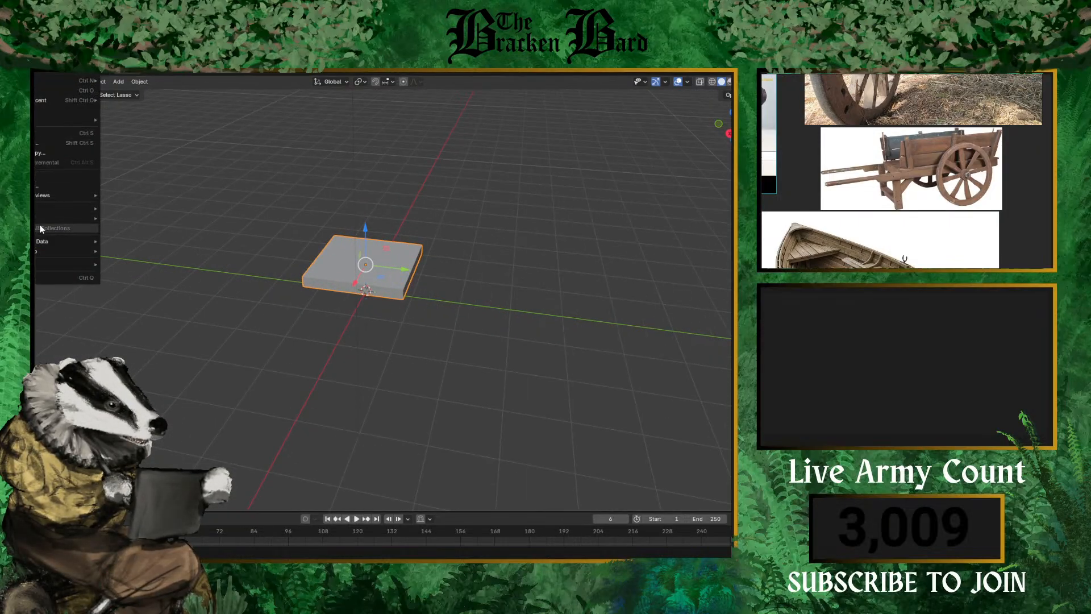
mouse_move(36, 209)
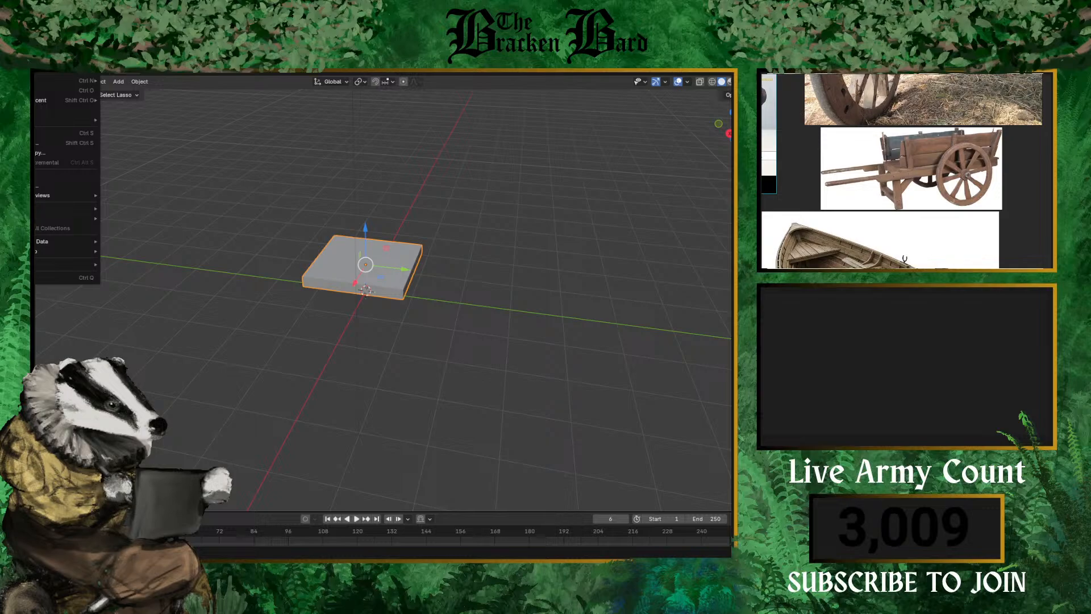
key(Escape)
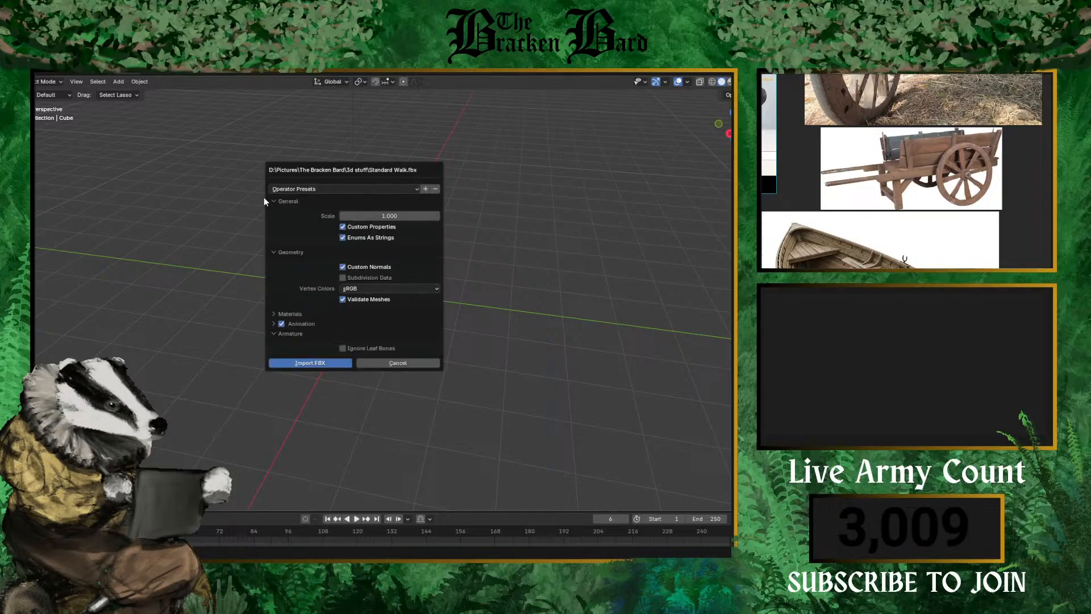
click(324, 361)
- Move the imported figure along the X axis until it stands clear beside the slab
scroll(356, 295, up, 2)
mouse_move(356, 295)
middle_down()
mouse_move(316, 289)
mouse_move(414, 257)
mouse_move(369, 264)
mouse_move(373, 301)
middle_up()
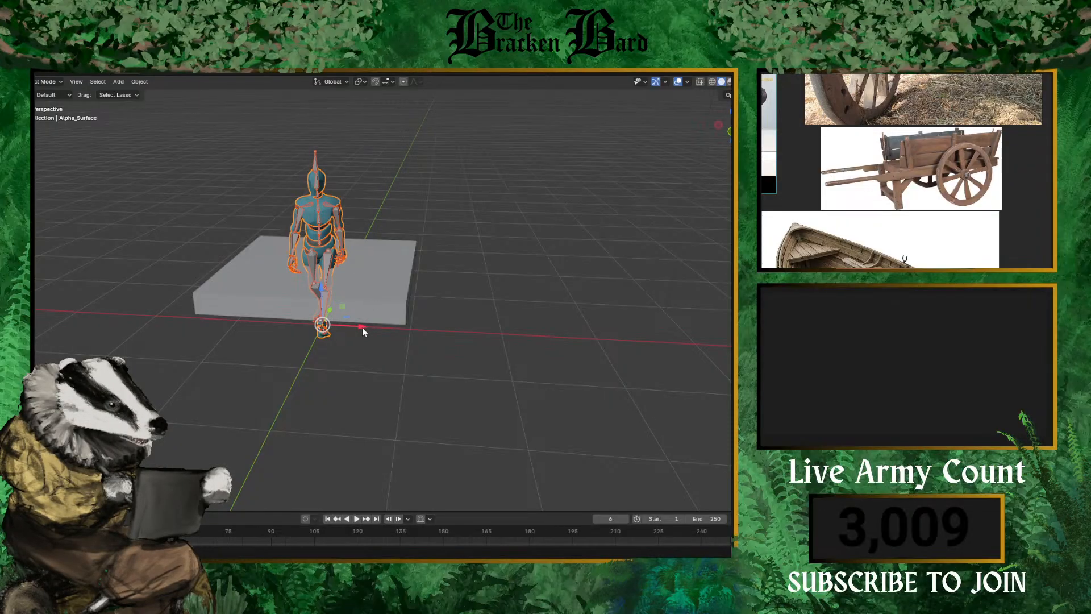
drag(361, 325, 552, 340)
mouse_move(452, 347)
middle_down()
mouse_move(460, 317)
mouse_move(450, 335)
middle_up()
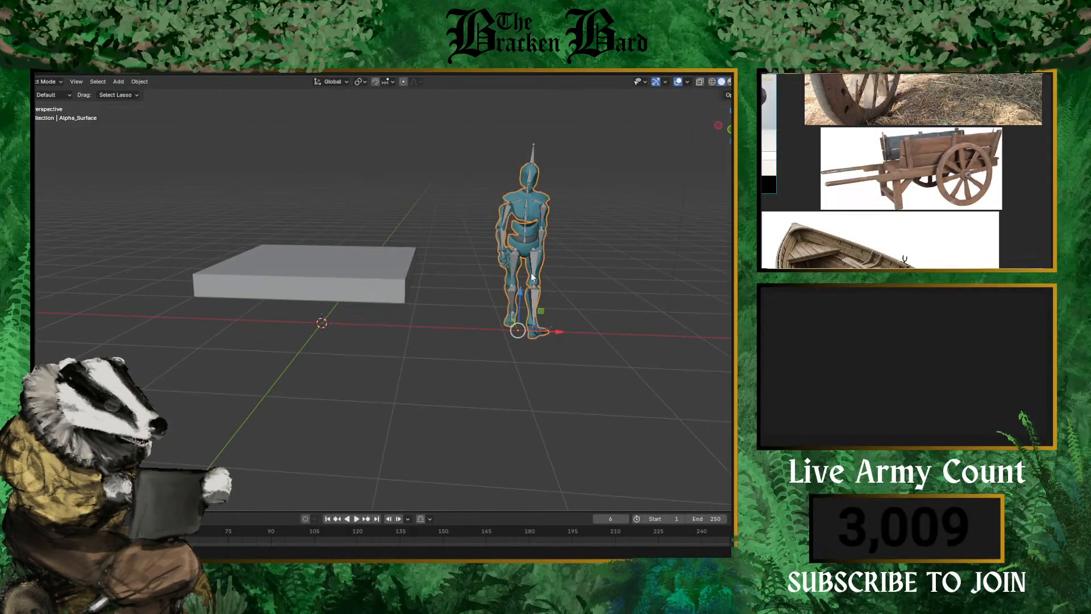
- Duplicate the figure in place and try to move the copy away along the X axis
key(shift+d)
key(Escape)
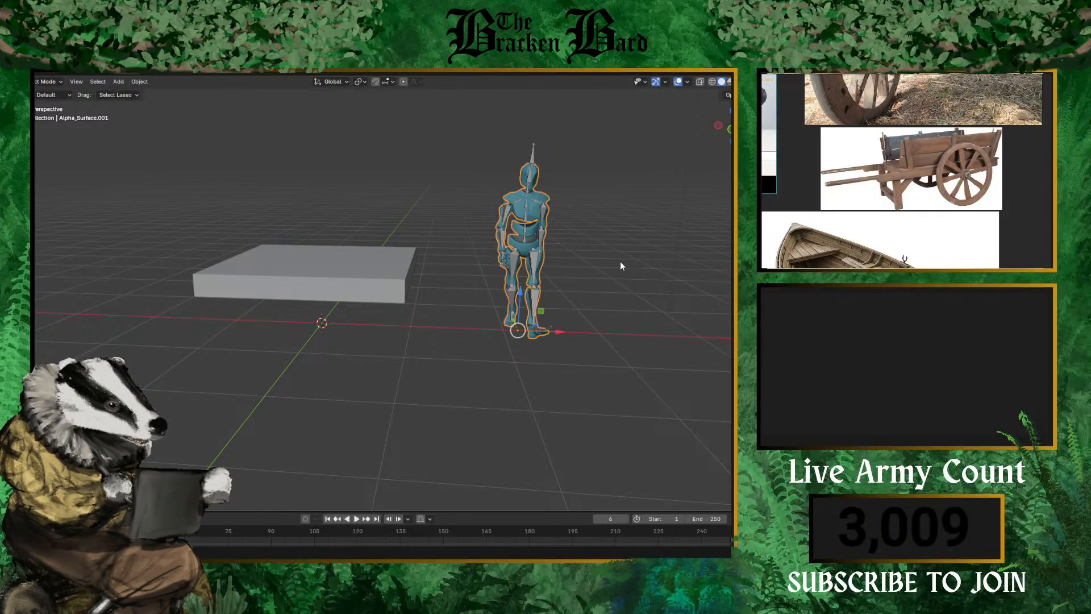
key(g)
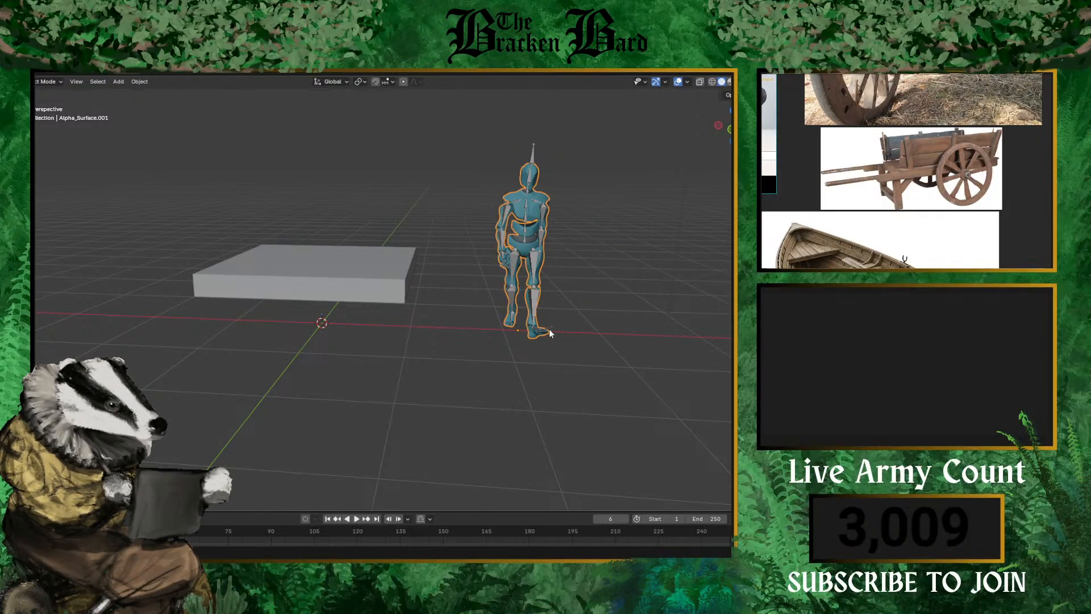
click(36, 180)
key(shift+d)
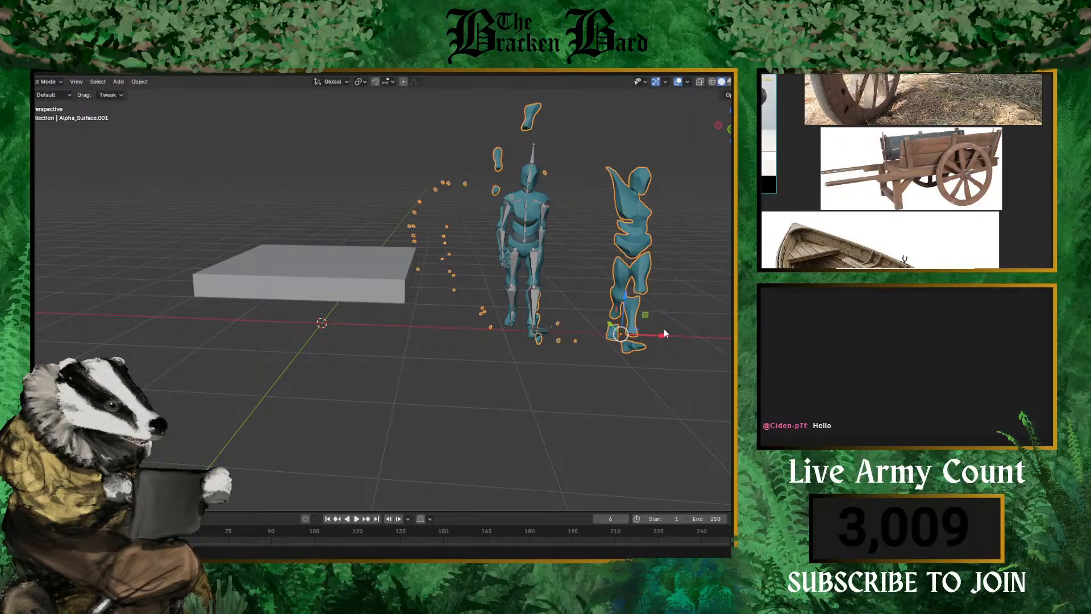
key(Escape)
- Undo the recent changes to the copied figure and hide its armature, leaving only the body meshes visible
middle_drag(607, 334, 419, 324)
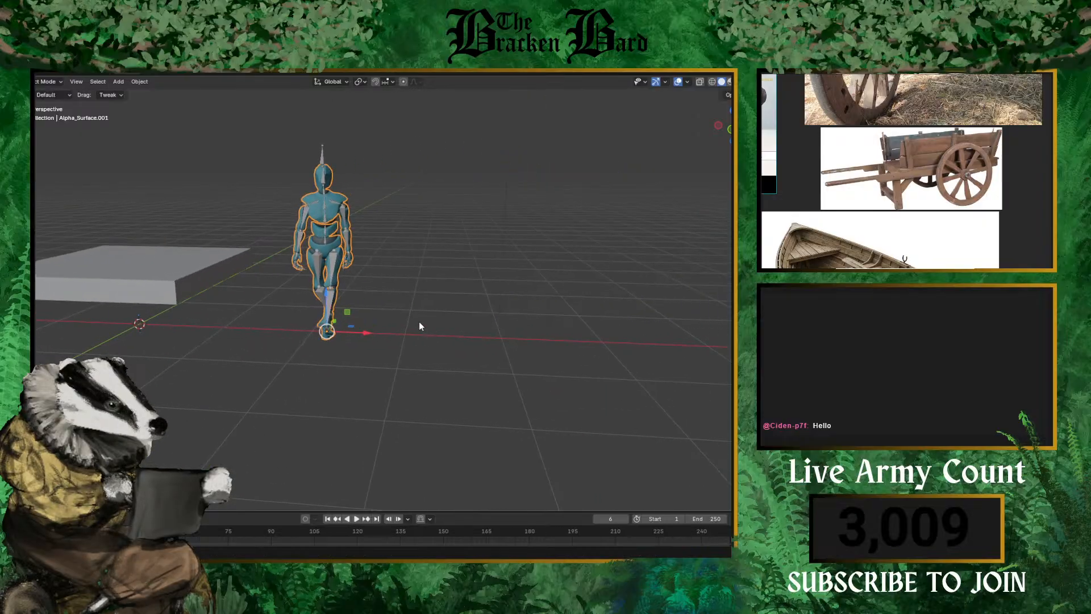
click(380, 211)
click(340, 199)
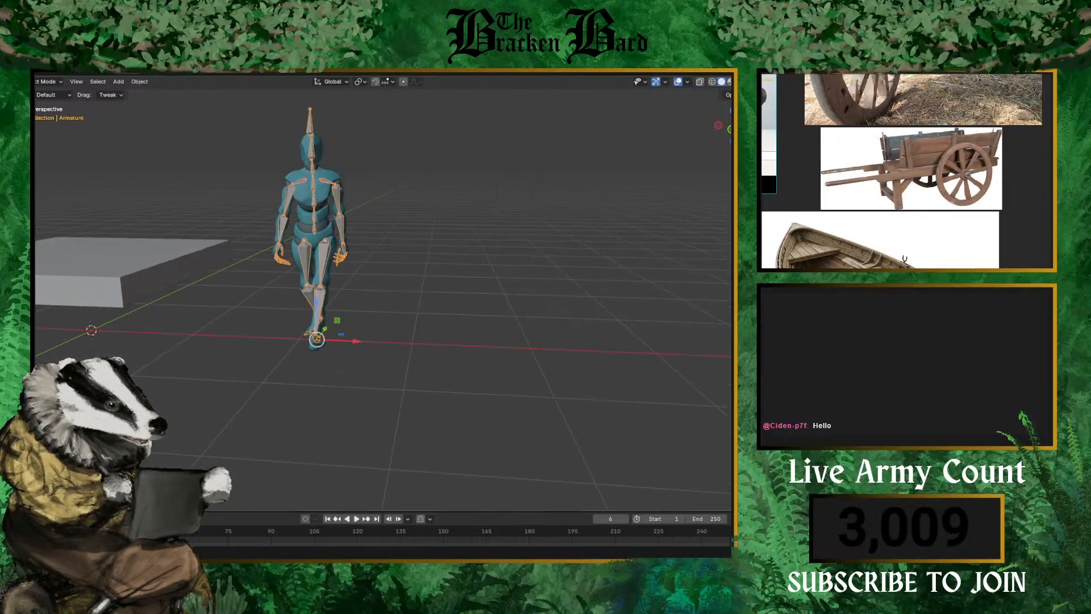
middle_drag(455, 190, 507, 189)
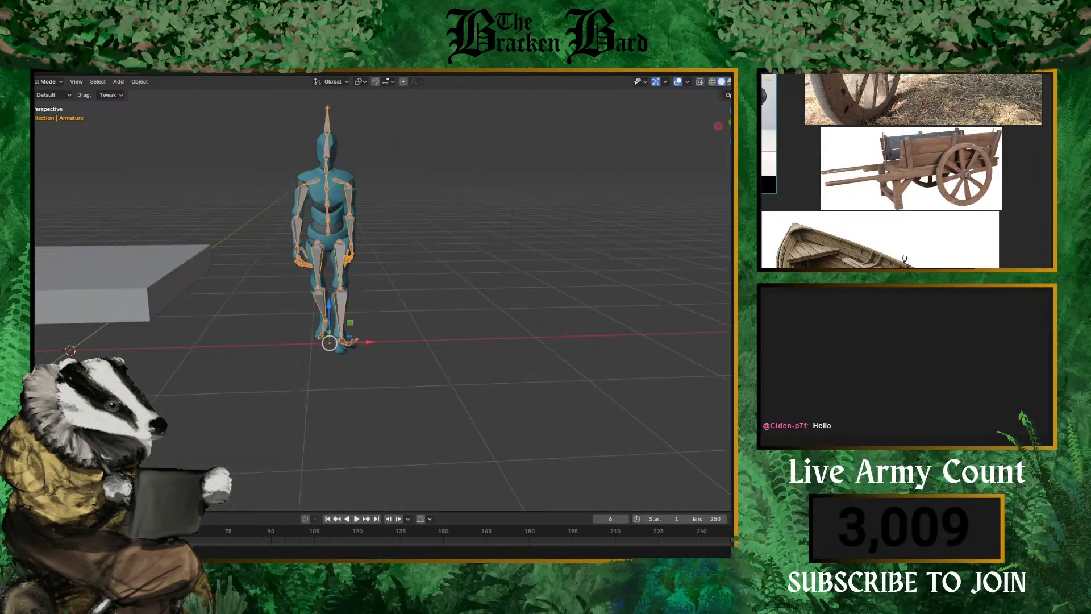
click(535, 295)
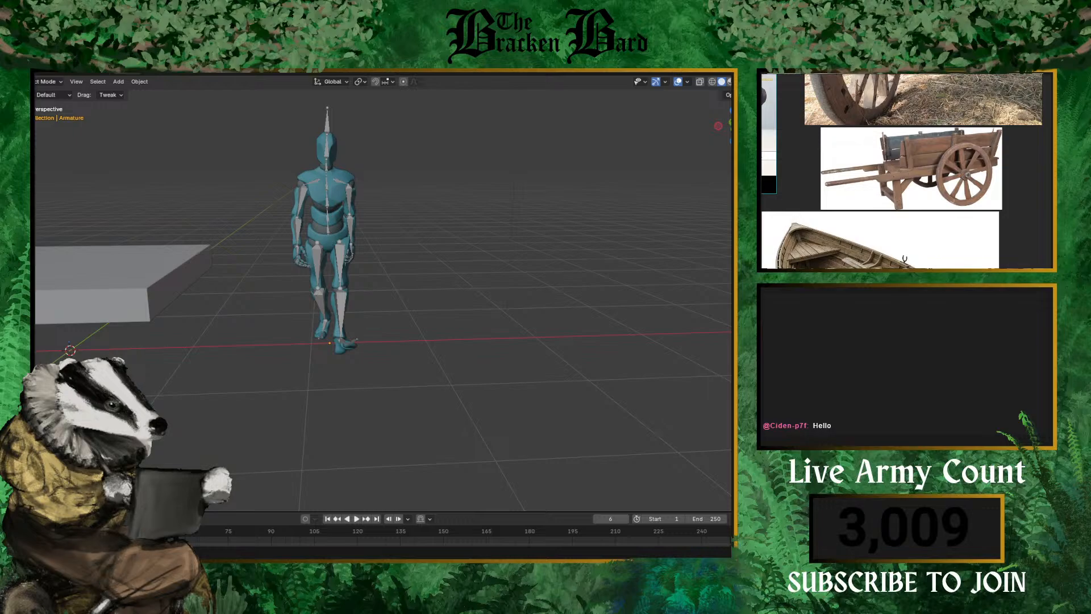
key(ctrl+z)
key(ctrl+z)
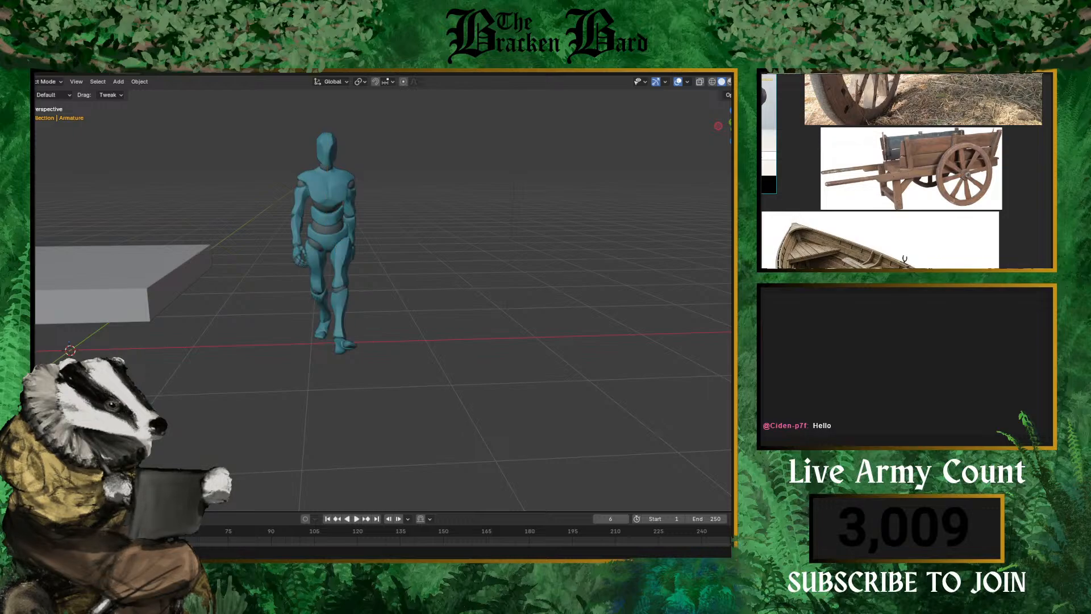
key(ctrl+z)
key(h)
- Try to move the figure's surface mesh away from the body along the X axis
click(340, 340)
key(shift+d)
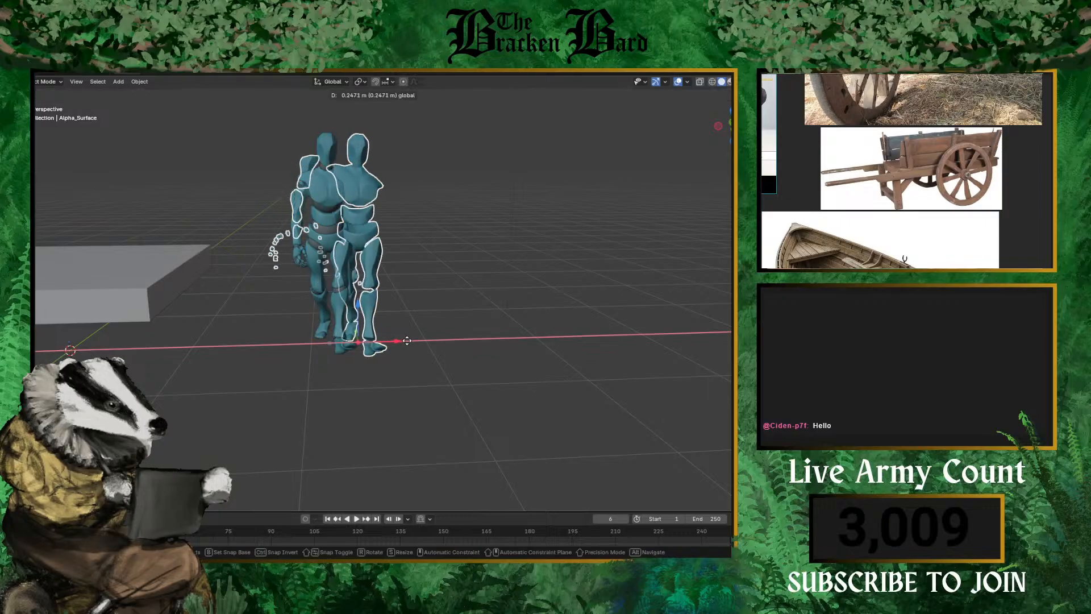
key(x)
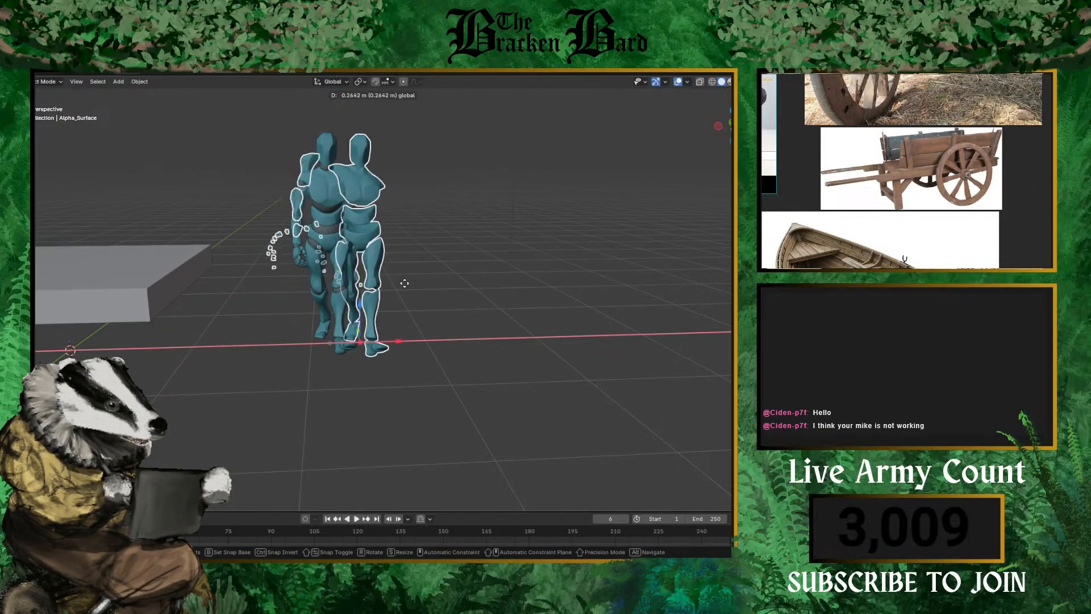
key(Escape)
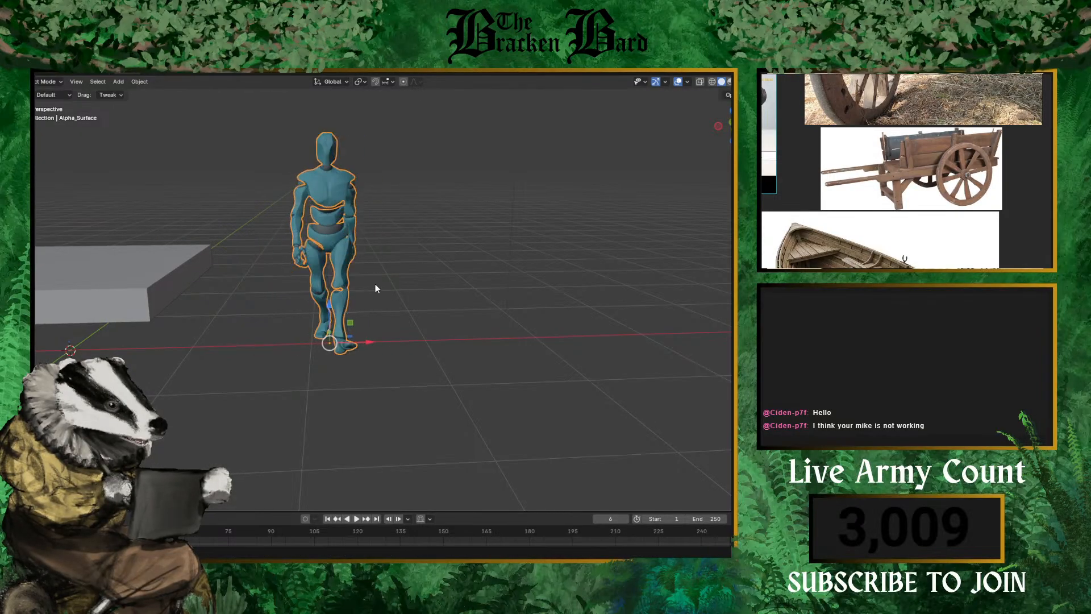
right_click(314, 203)
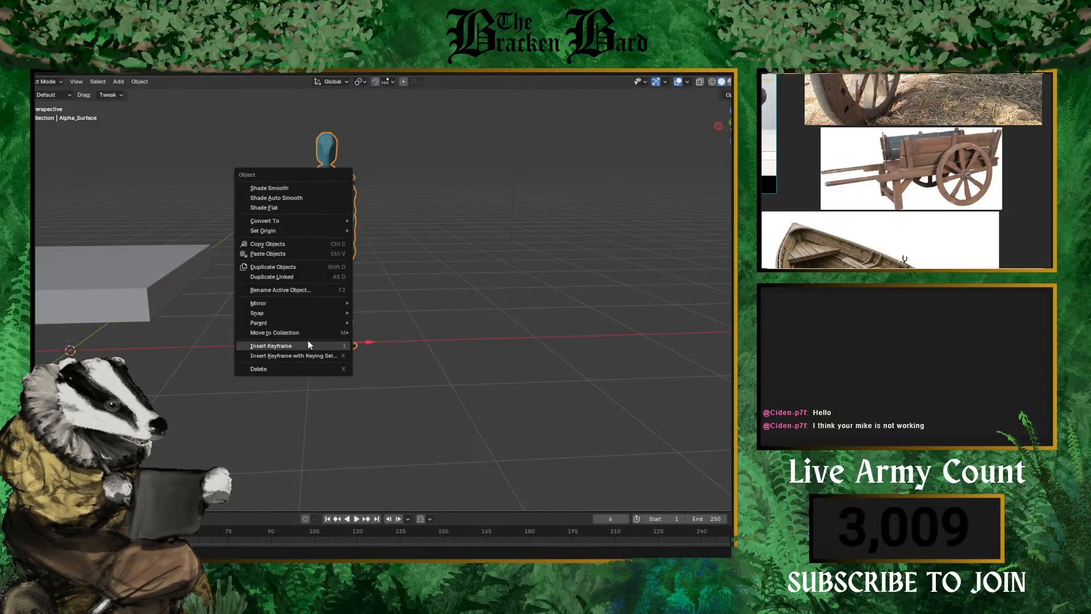
mouse_move(305, 307)
click(317, 187)
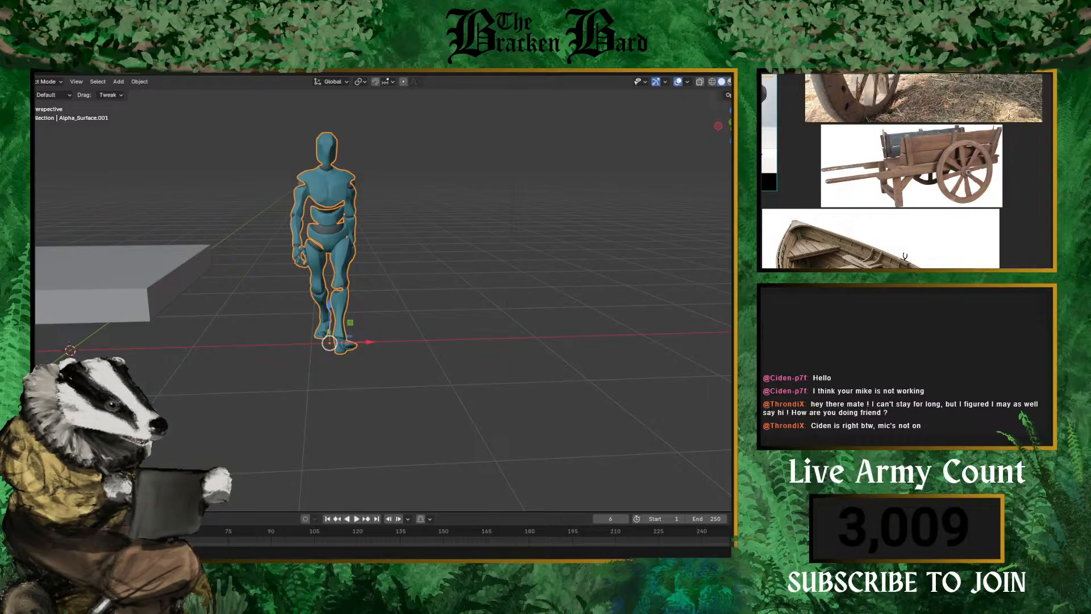
- Narrow the bed slab along the X axis by a scale factor of about 0.42
scroll(188, 211, down, 4)
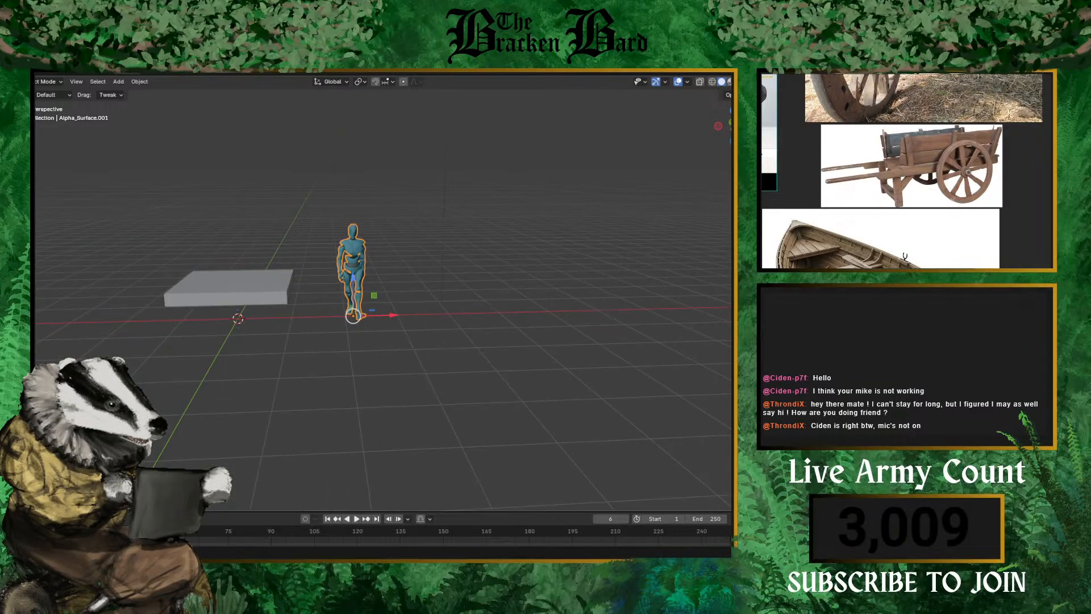
middle_drag(194, 208, 274, 295)
scroll(154, 205, up, 4)
scroll(206, 241, up, 3)
scroll(206, 241, down, 4)
scroll(206, 241, up, 2)
scroll(213, 307, up, 3)
click(220, 307)
key(r)
key(Escape)
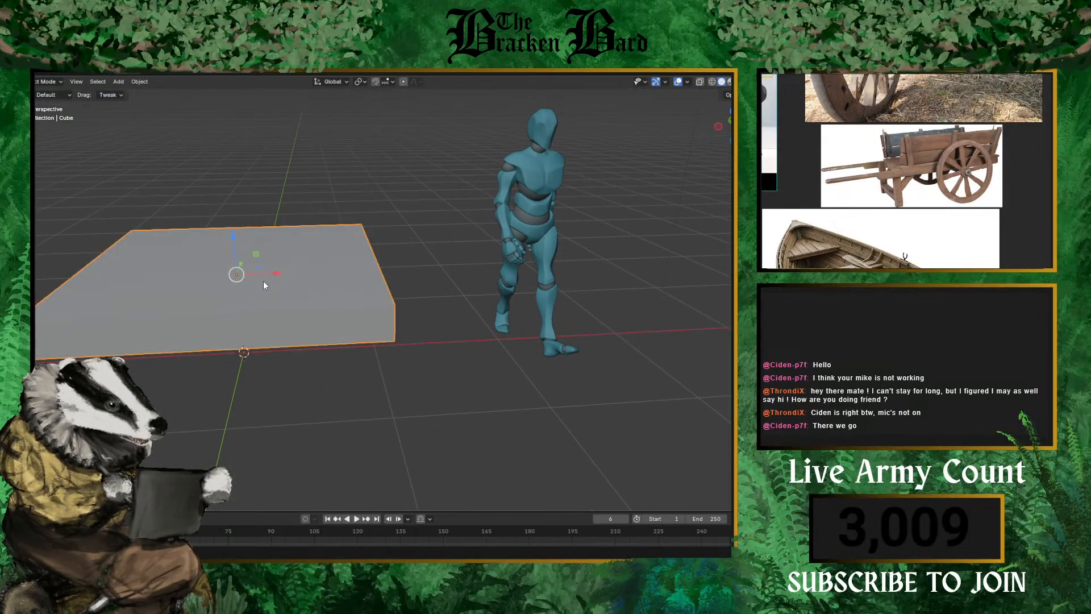
key(s)
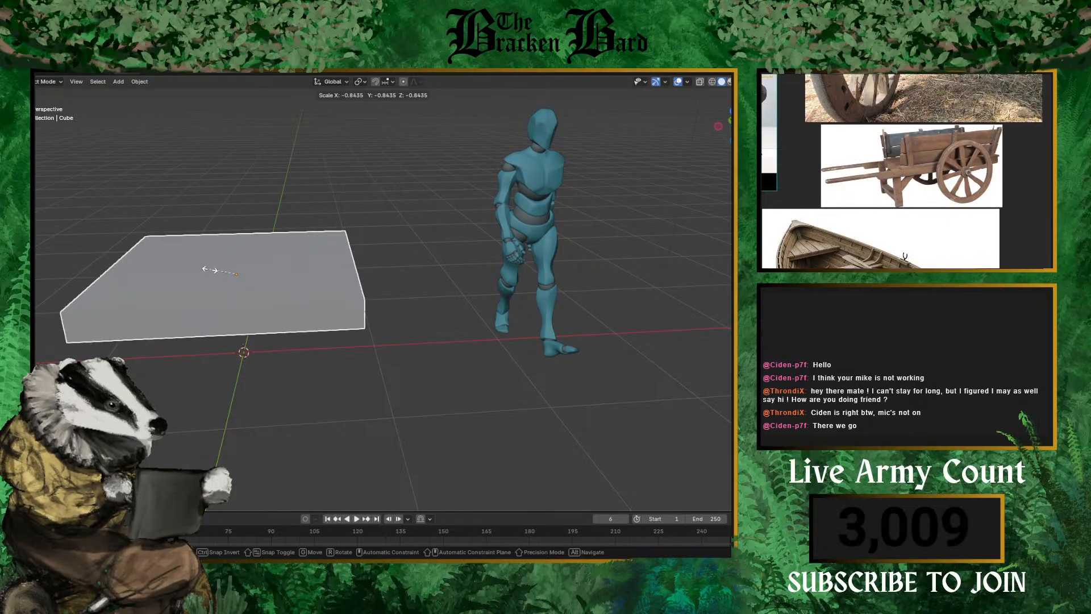
key(x)
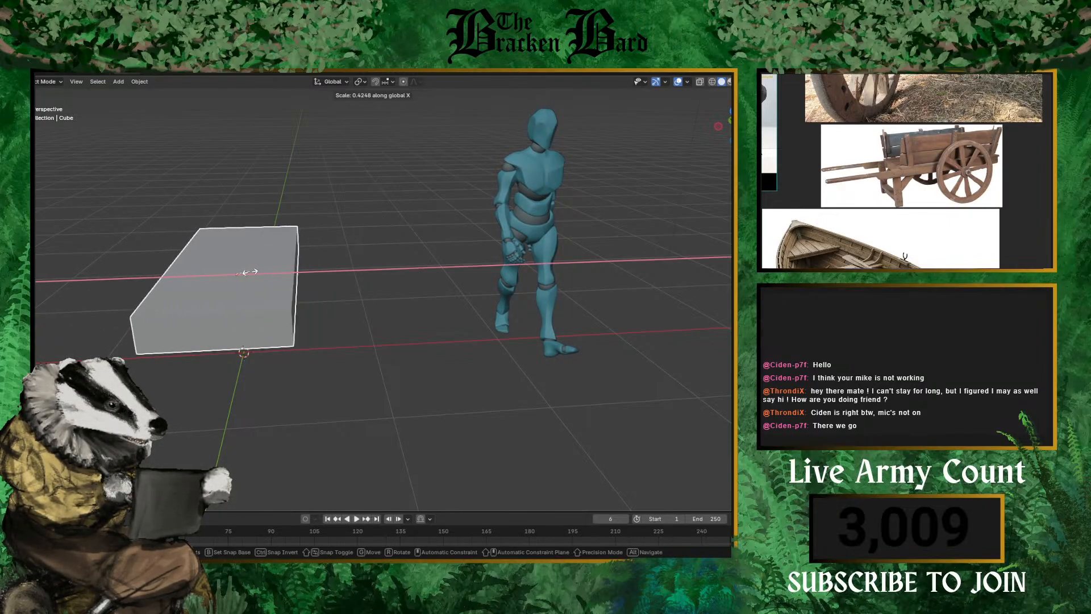
click(248, 273)
- Try to join the figure's body mesh and unhide its armature
middle_drag(250, 272, 340, 313)
click(413, 209)
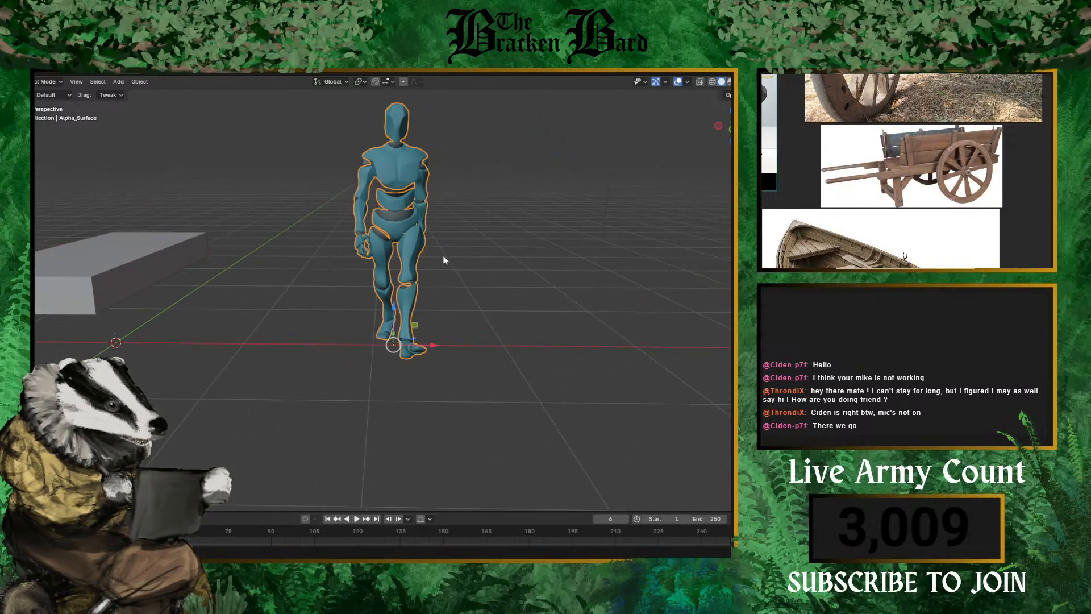
key(ctrl+j)
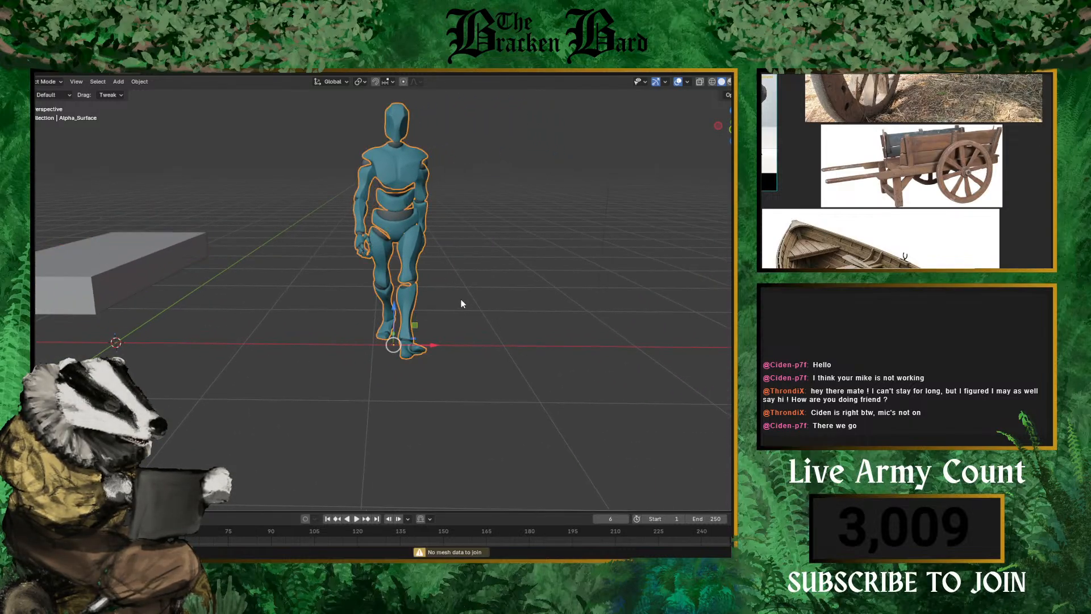
key(alt+h)
click(479, 269)
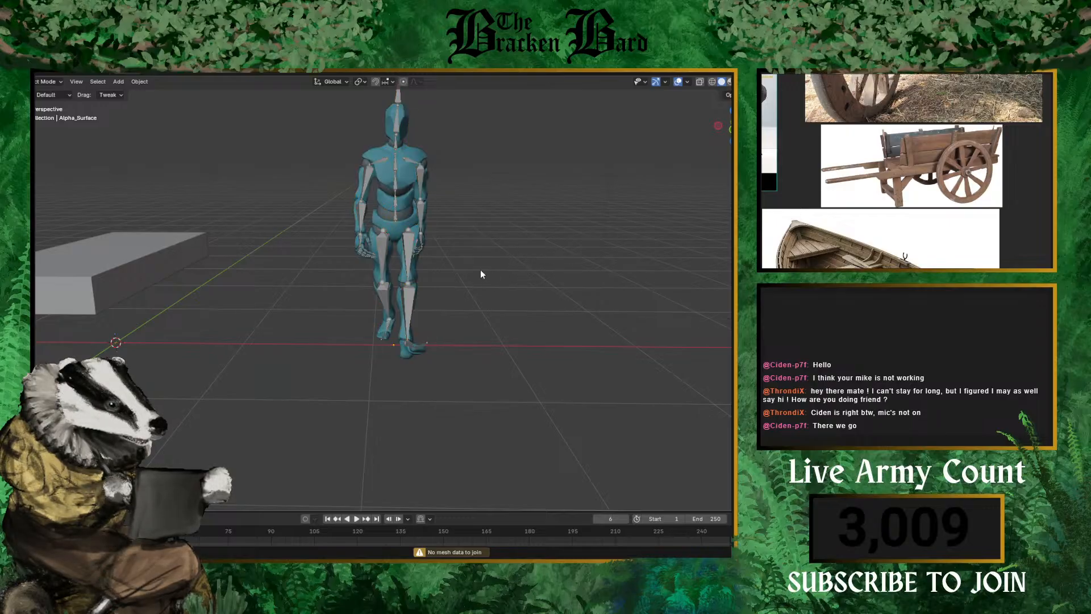
- Try to duplicate the figure's surface mesh and move the copy aside
click(408, 209)
click(447, 328)
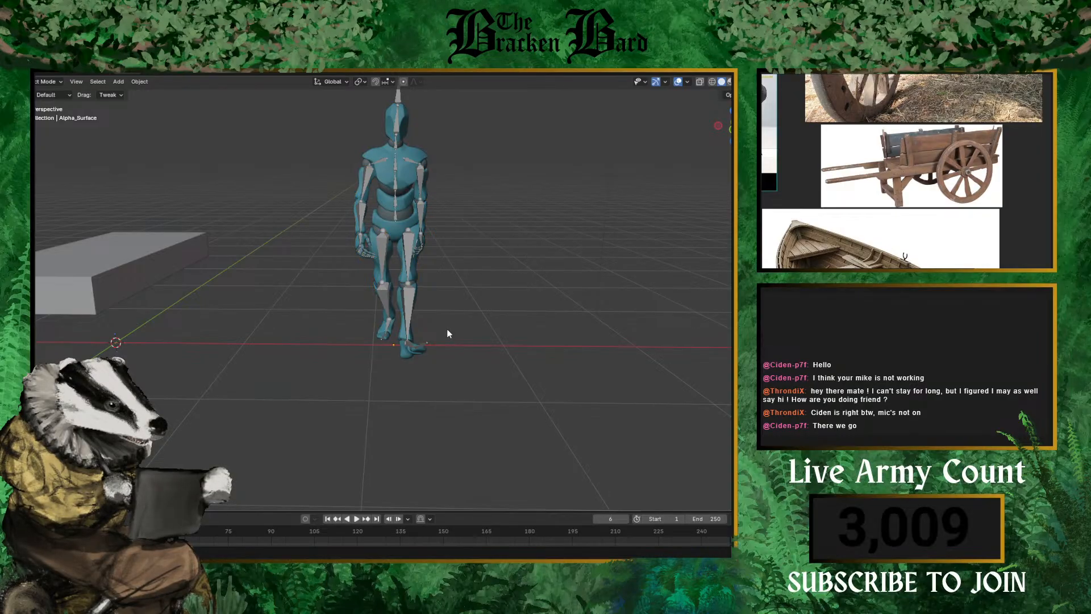
key(a)
key(shift+d)
drag(596, 345, 597, 344)
key(ctrl+z)
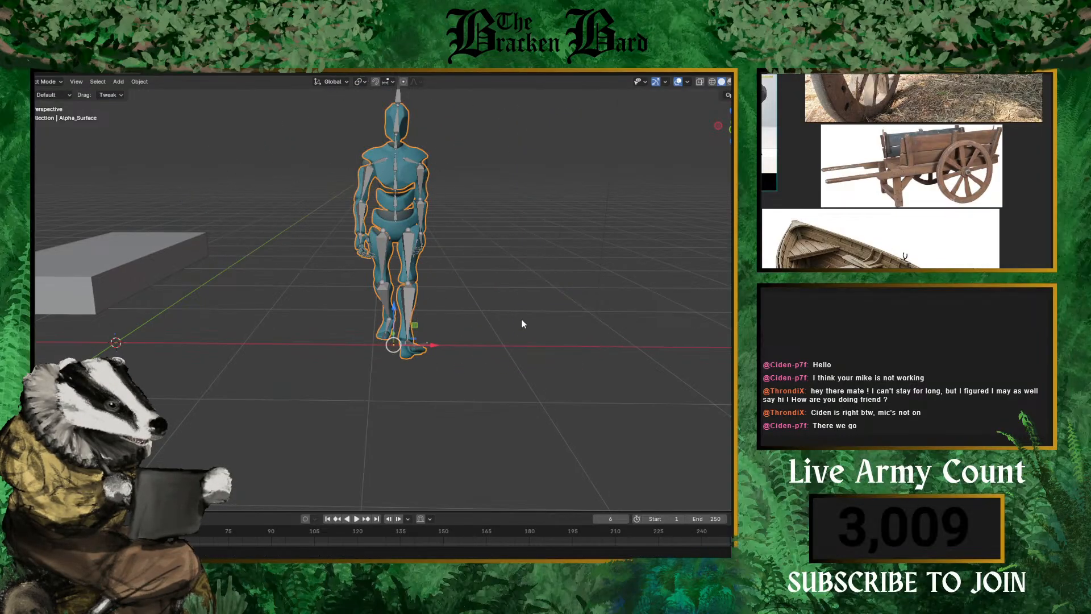
scroll(356, 229, down, 3)
scroll(569, 211, up, 1)
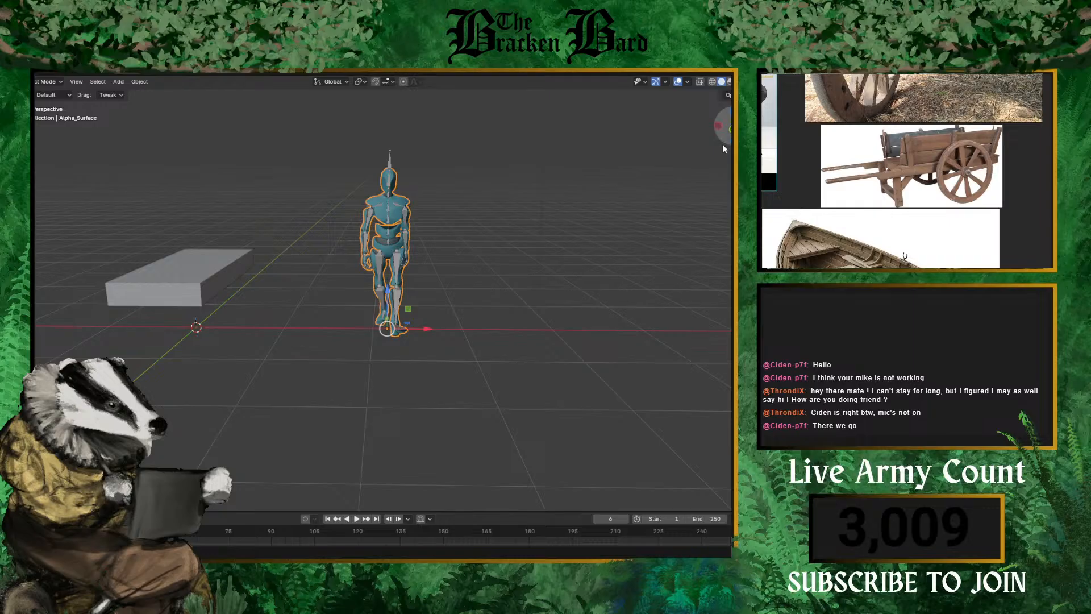
- Select everything except the slab and move the whole figure along the X axis slightly closer to the slab
click(176, 261)
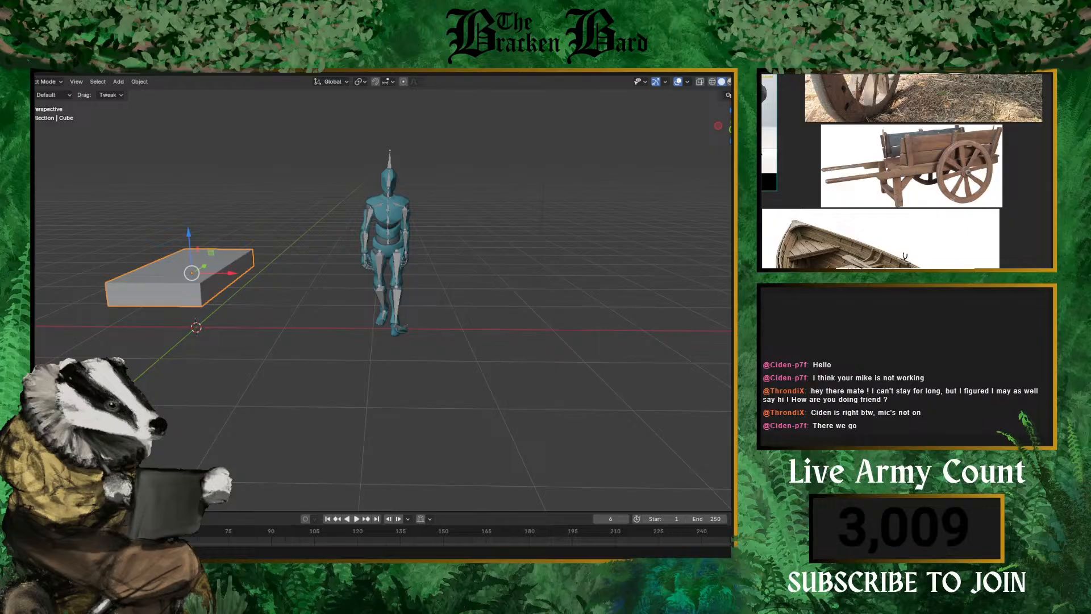
click(358, 235)
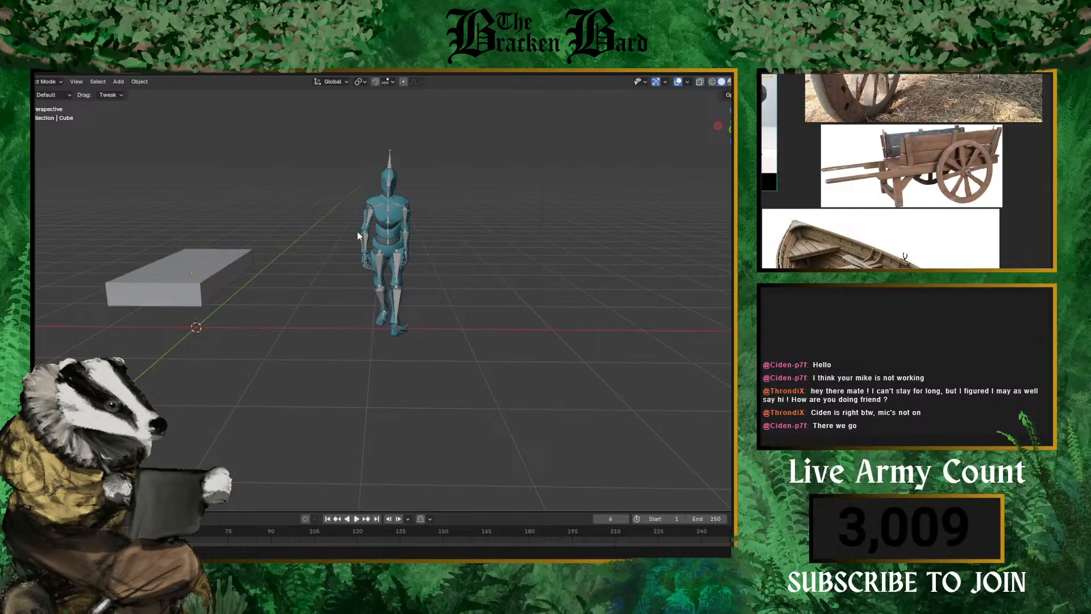
key(a)
key(alt+a)
key(a)
drag(479, 182, 478, 264)
click(478, 264)
key(a)
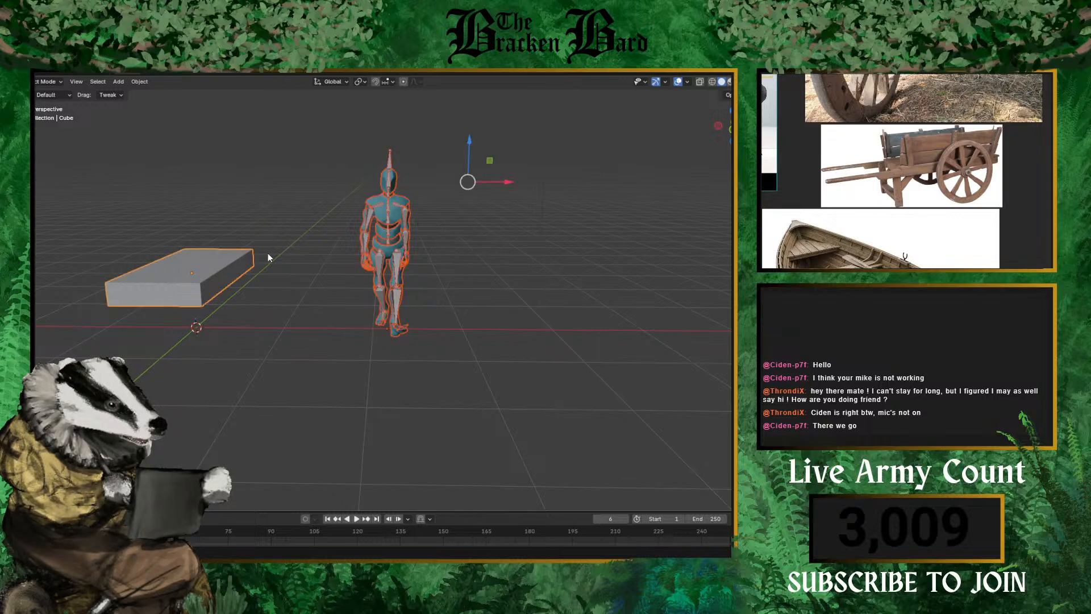
click(195, 284)
click(369, 189)
key(g)
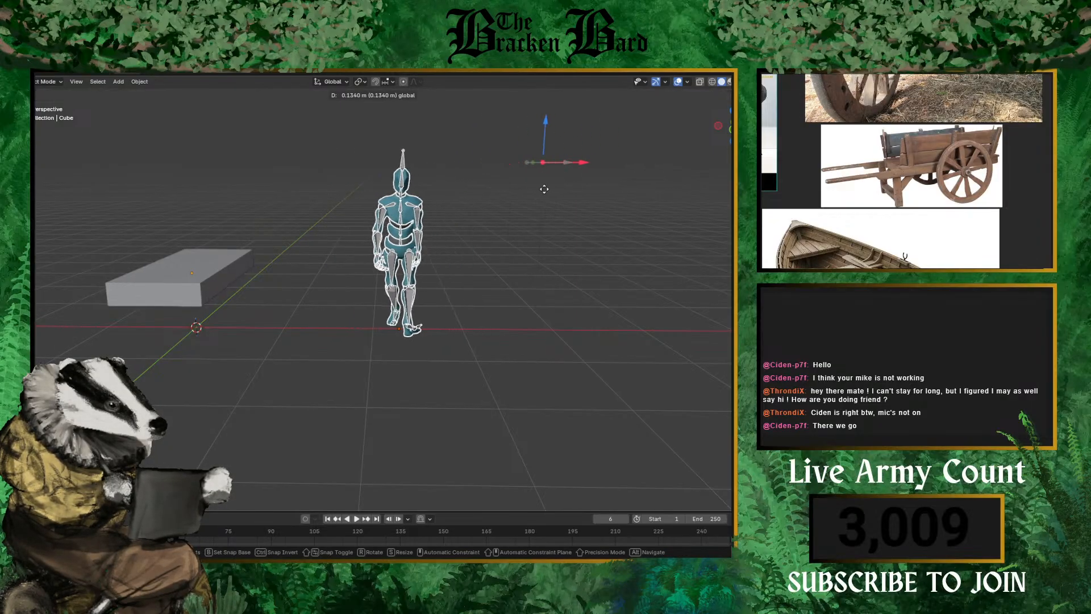
drag(582, 192, 507, 180)
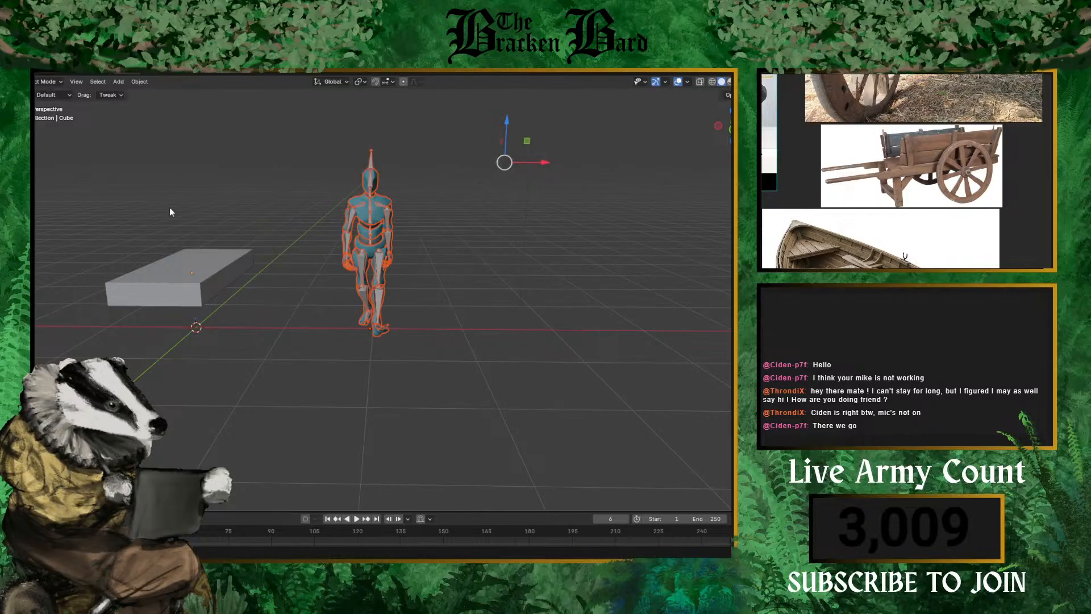
middle_drag(326, 213, 322, 269)
key(alt+a)
- Thin the bed slab along the Z axis by a scale factor of about 0.28
scroll(242, 281, up, 2)
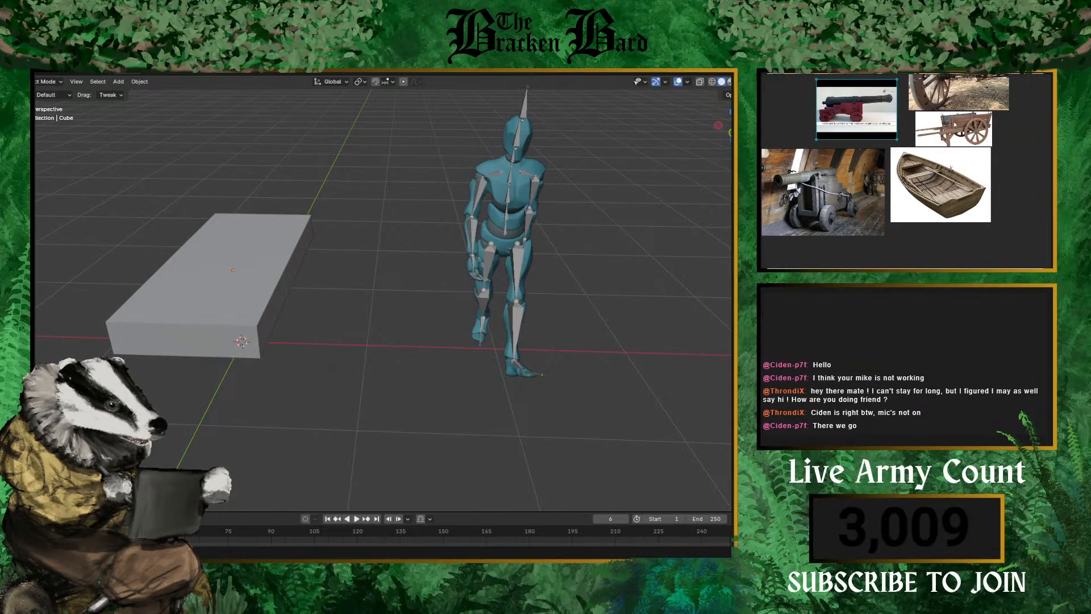
scroll(966, 98, up, 2)
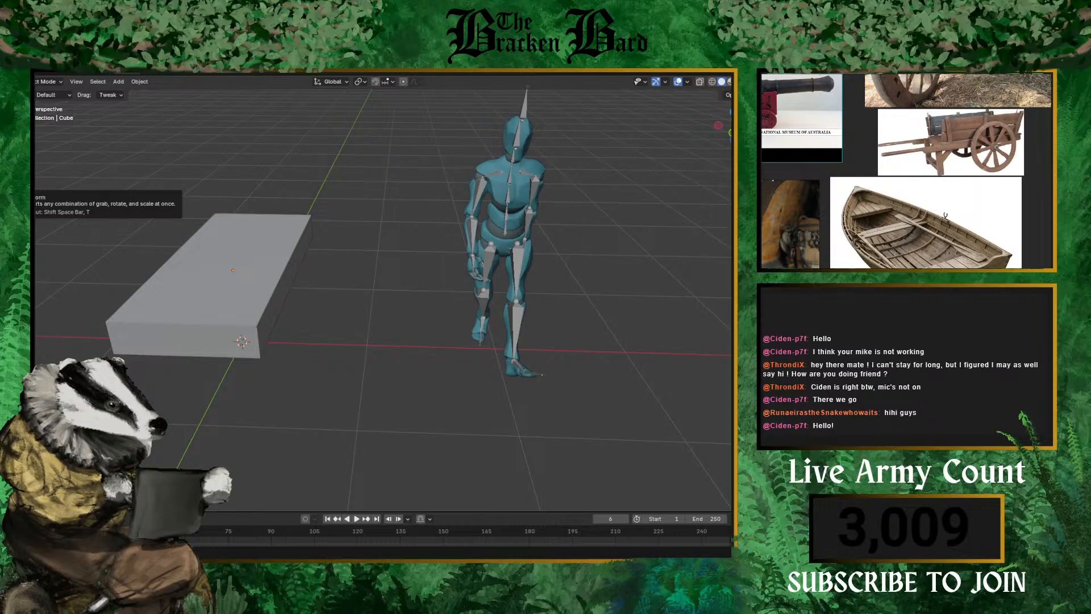
scroll(279, 284, down, 2)
scroll(278, 284, up, 2)
click(277, 299)
middle_drag(277, 303, 300, 267)
key(s)
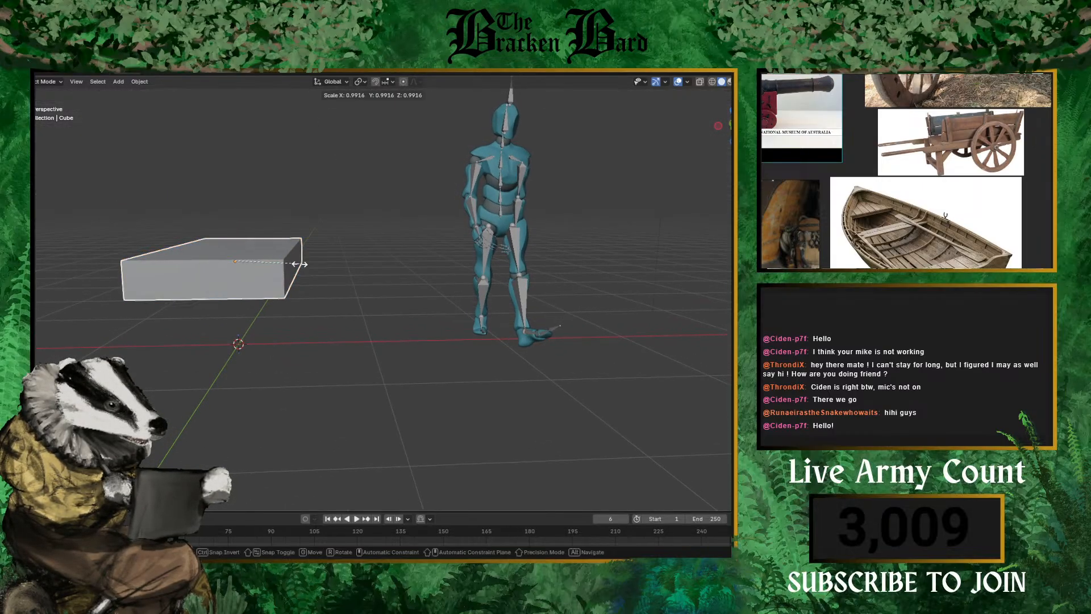
key(y)
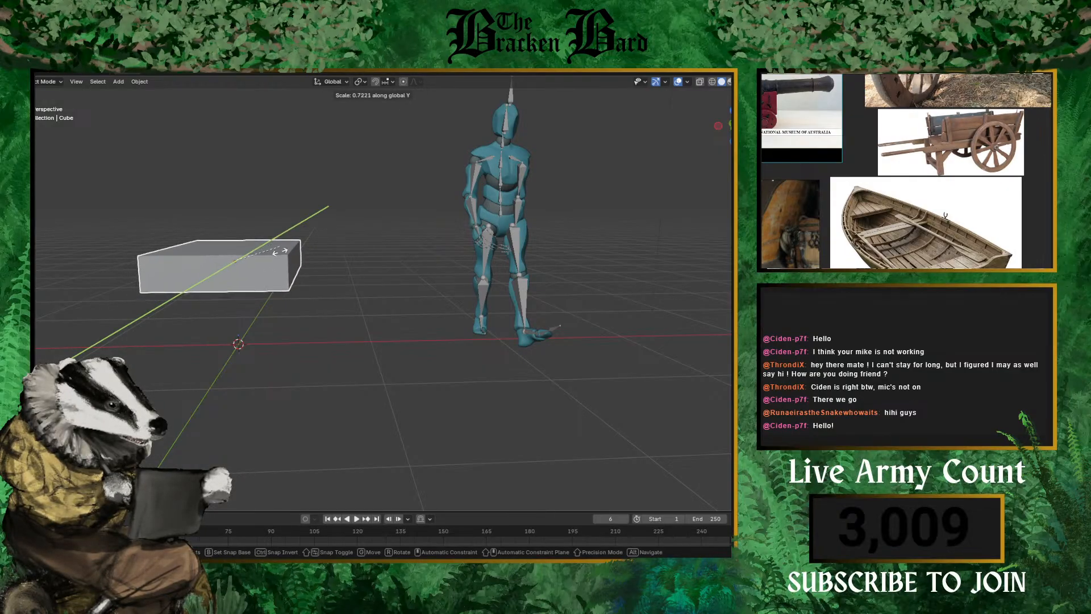
key(x)
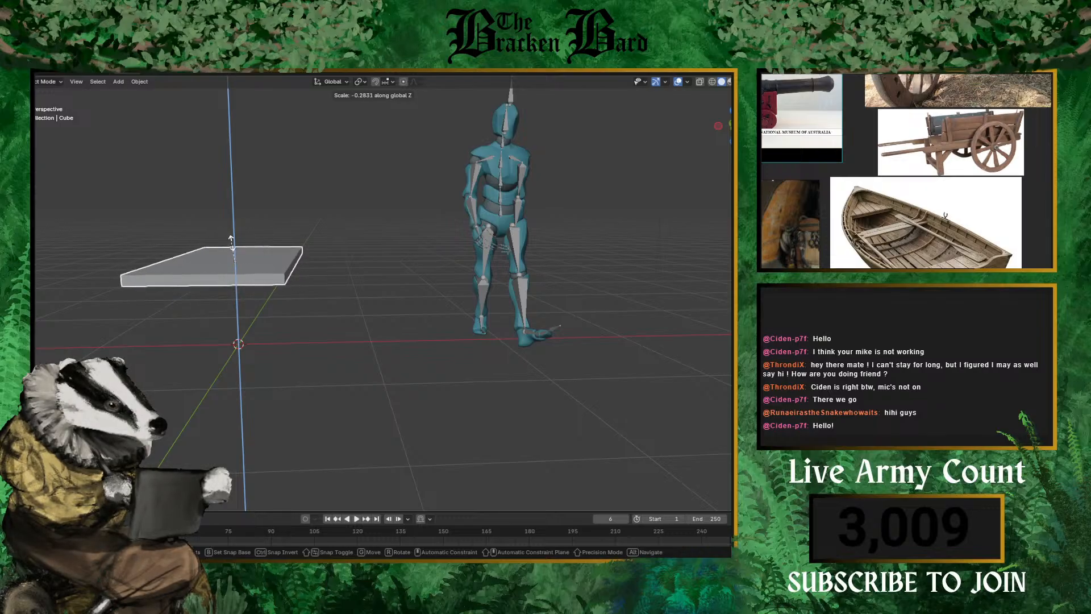
click(231, 241)
- Duplicate the thin bed slab and raise the copy along the Z axis above the original
middle_drag(235, 249, 319, 311)
key(shift+d)
right_click(297, 257)
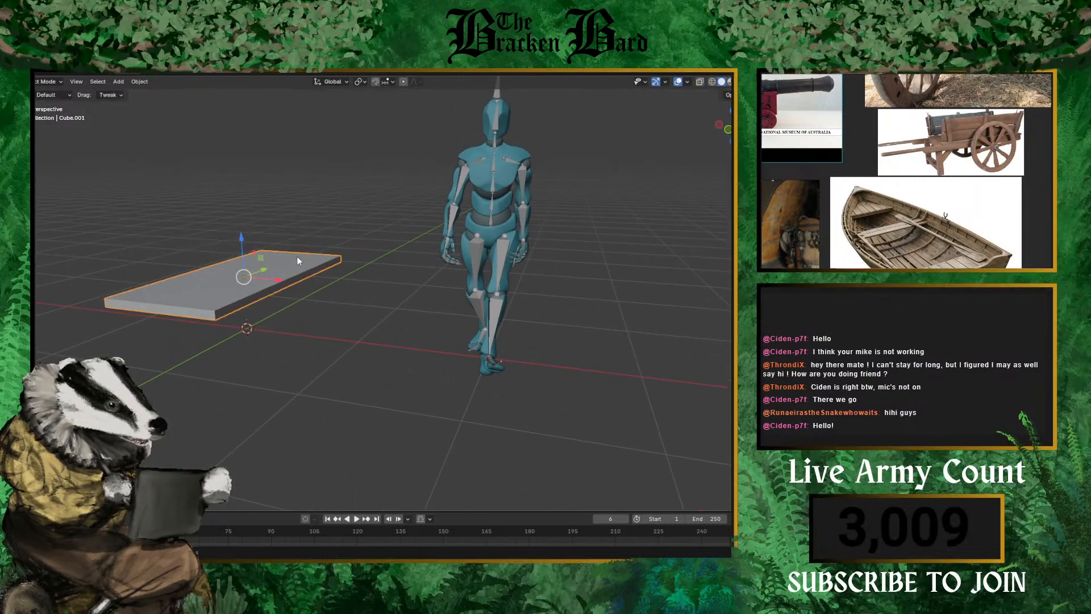
key(g)
key(z)
click(242, 202)
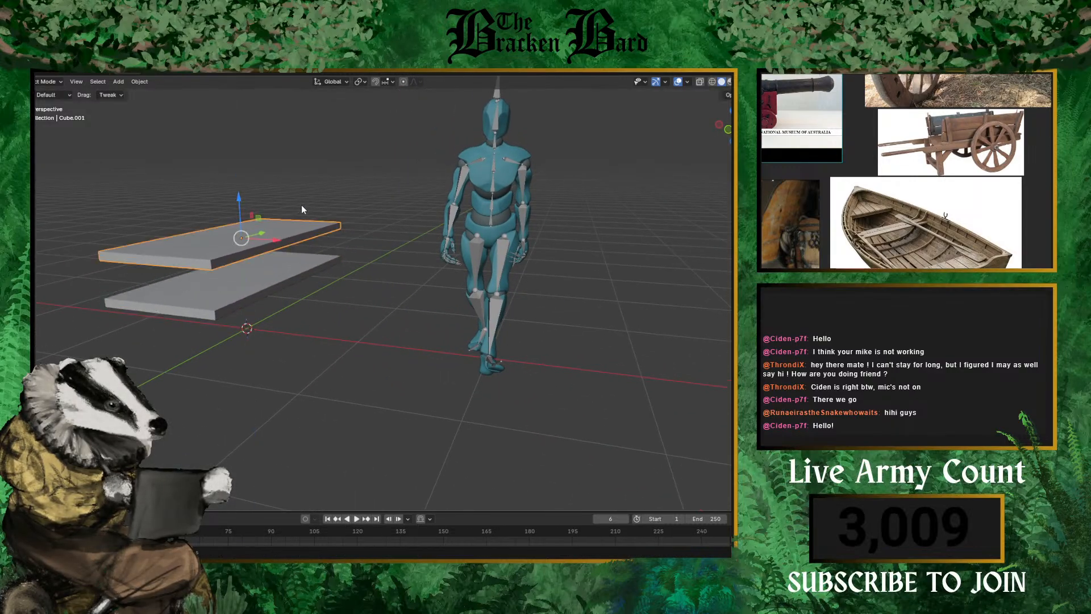
- Stand the raised slab copy upright by rotating it 90 degrees about the Y axis
key(r)
key(x)
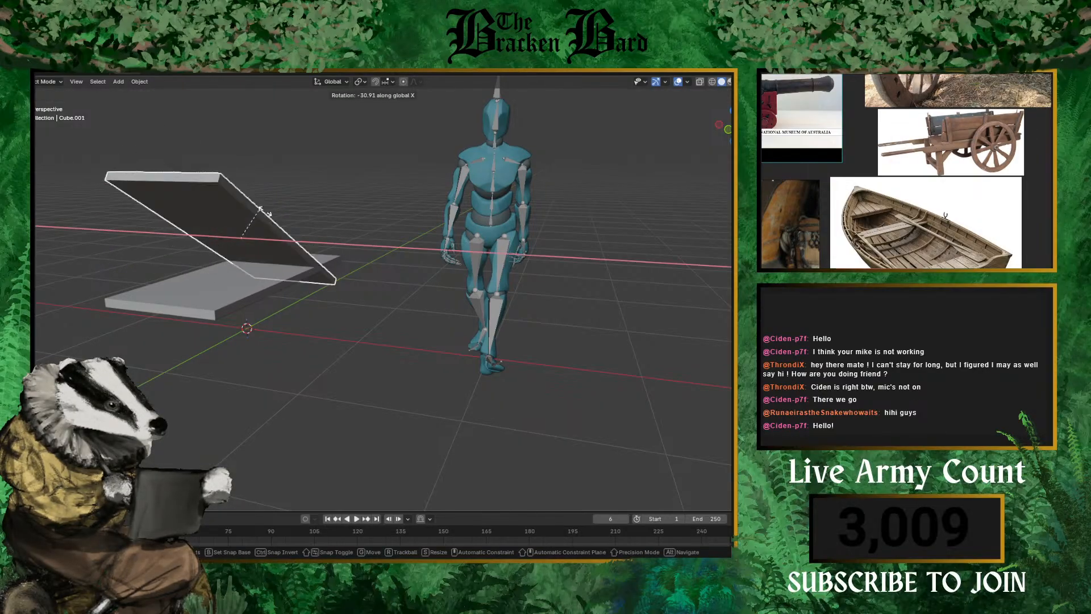
key(z)
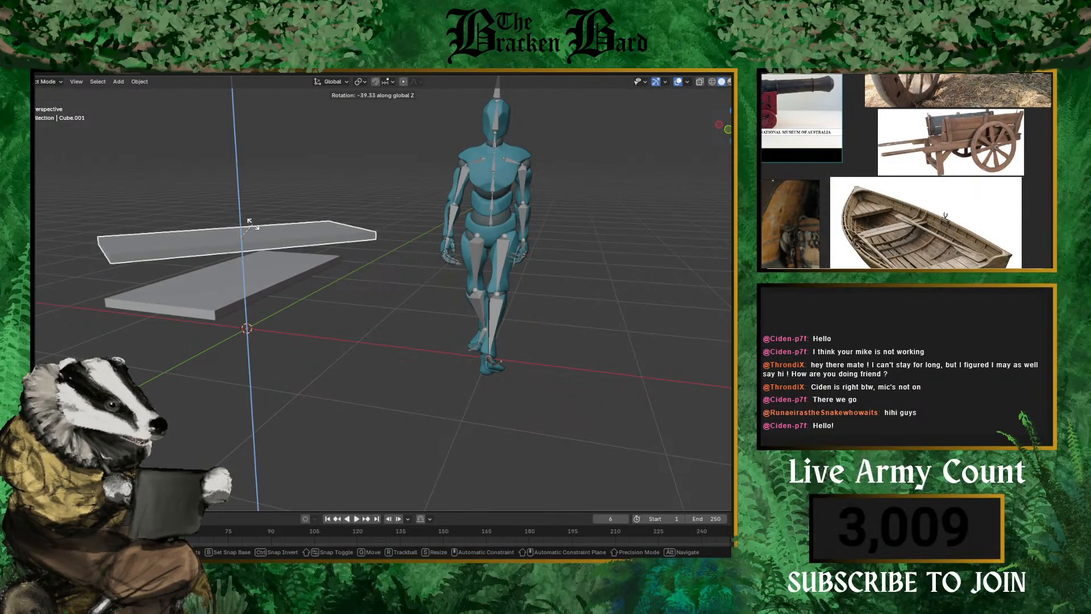
key(y)
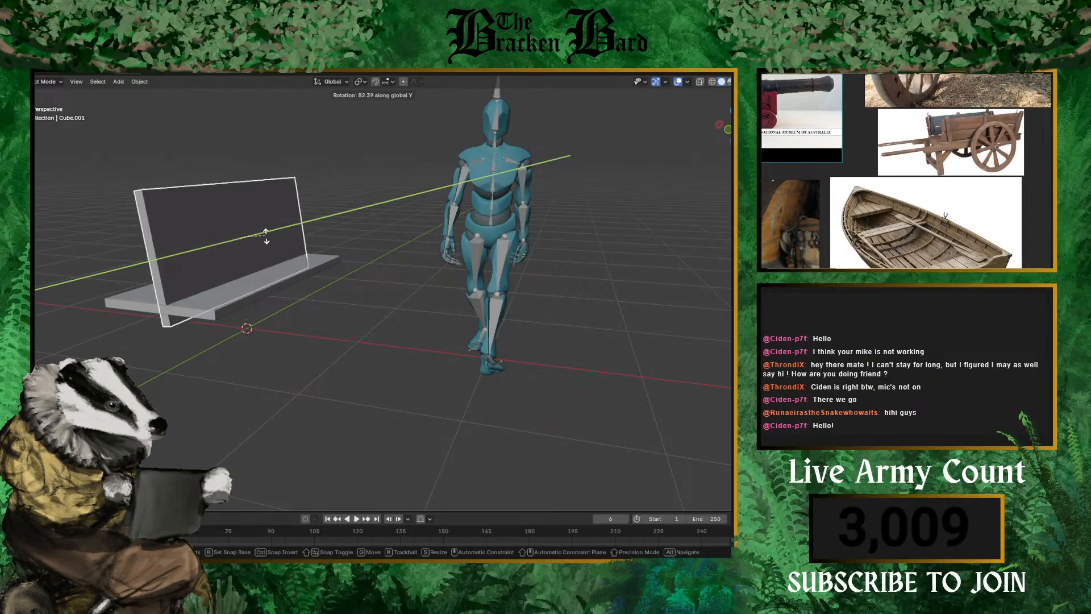
key(Return)
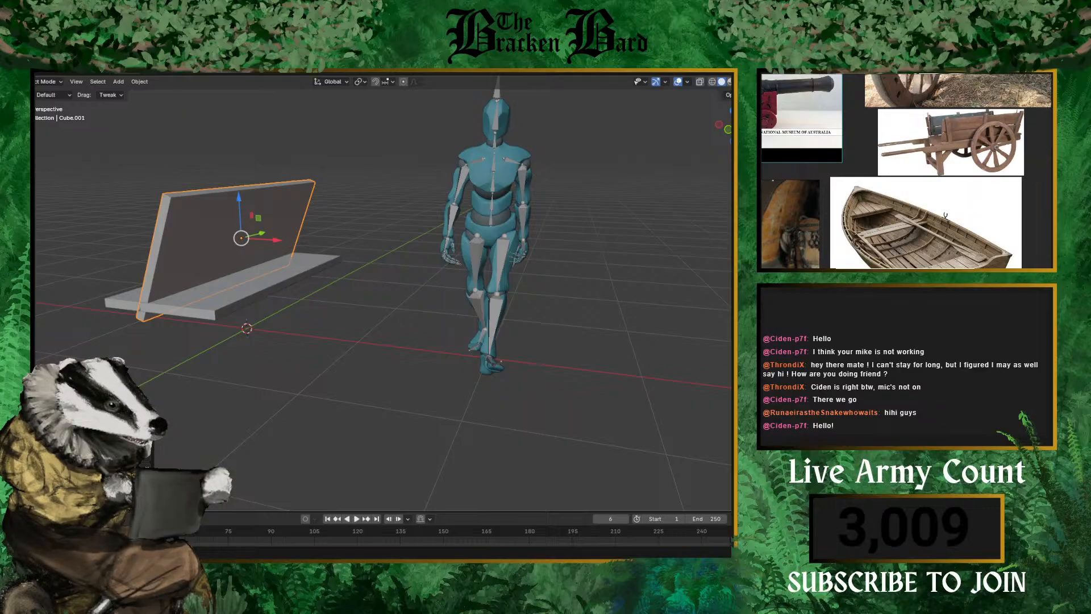
key(ctrl+z)
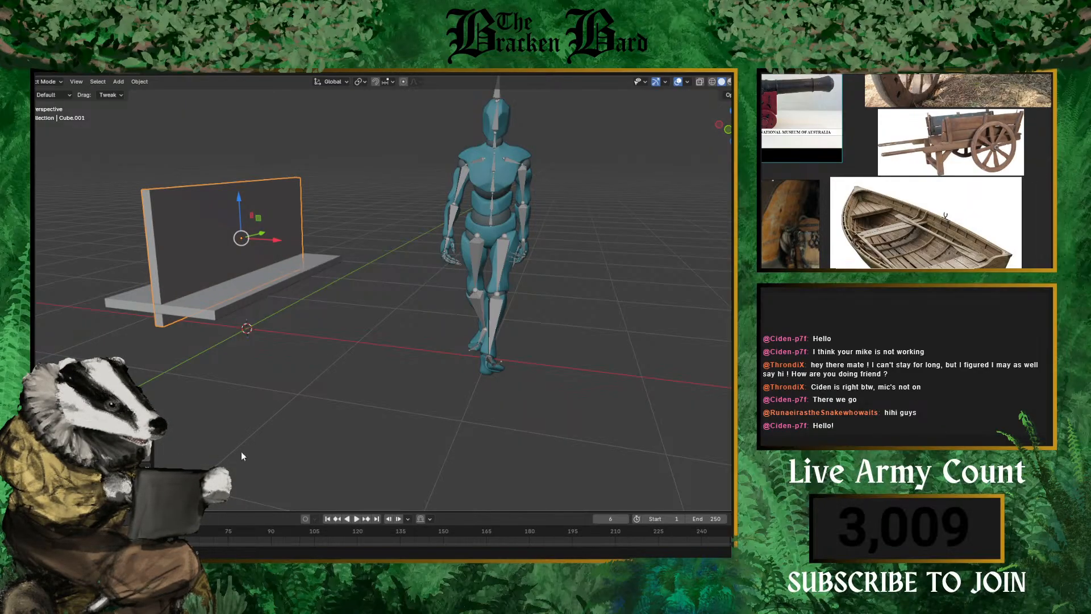
key(alt+a)
click(268, 240)
text(rz90)
key(Return)
- Move the upright panel to the bed slab's long edge and raise it about 0.15 m along the Z axis
middle_drag(270, 244, 219, 314)
key(g)
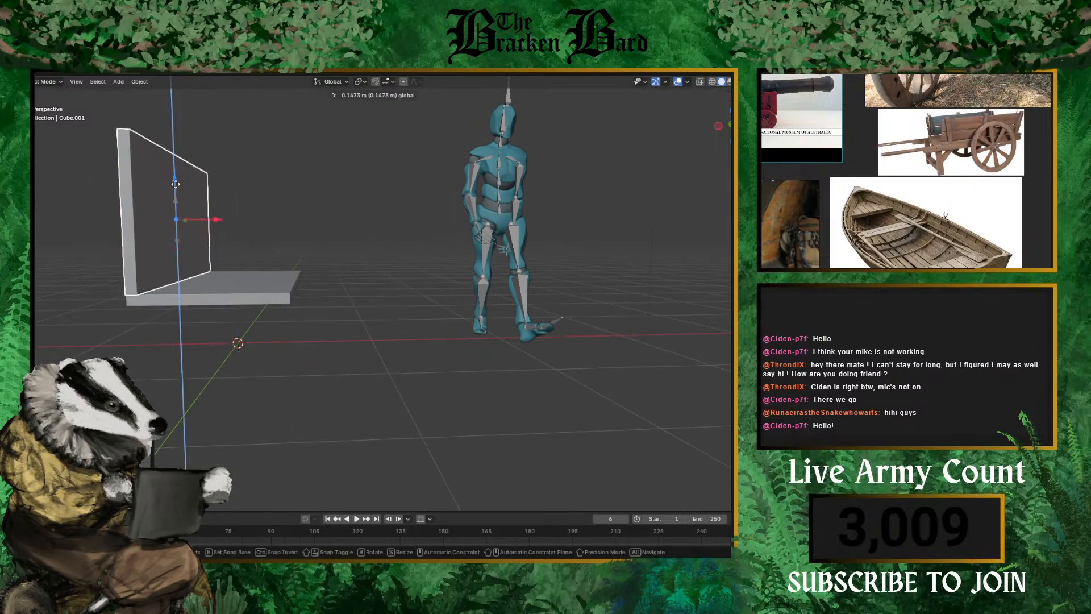
click(194, 192)
- Shorten the side panel along the Z axis by a factor of about 0.67 and lower it onto the slab's edge
key(s)
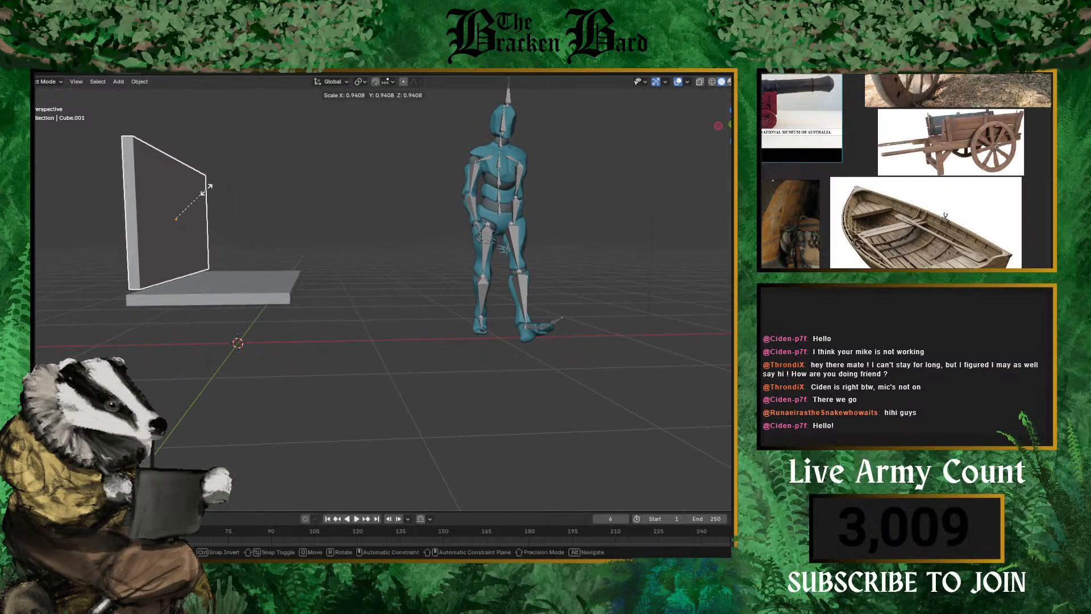
key(x)
key(z)
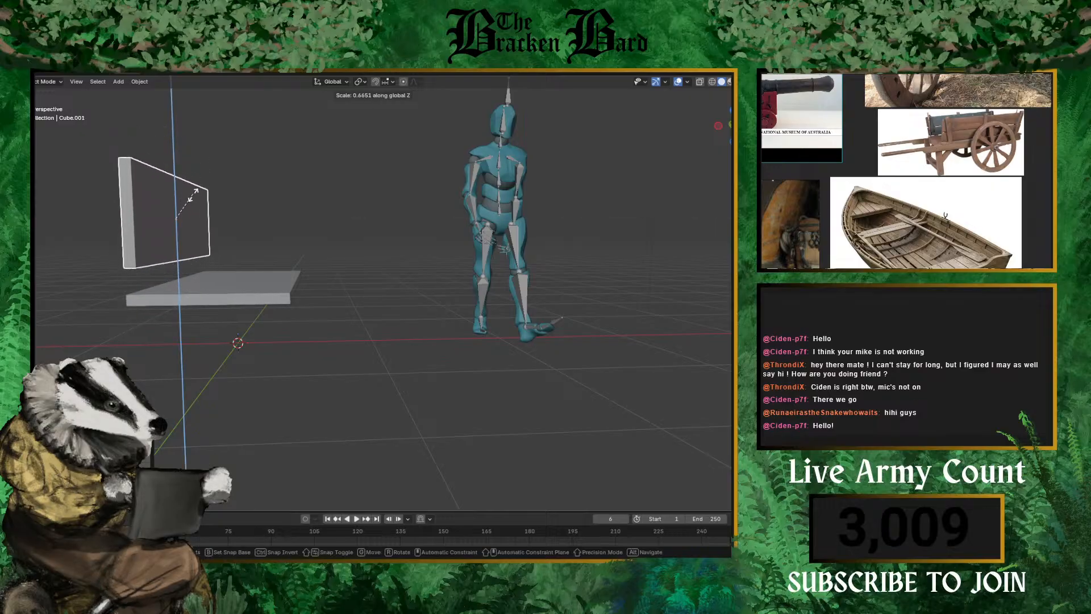
click(193, 188)
key(g)
key(z)
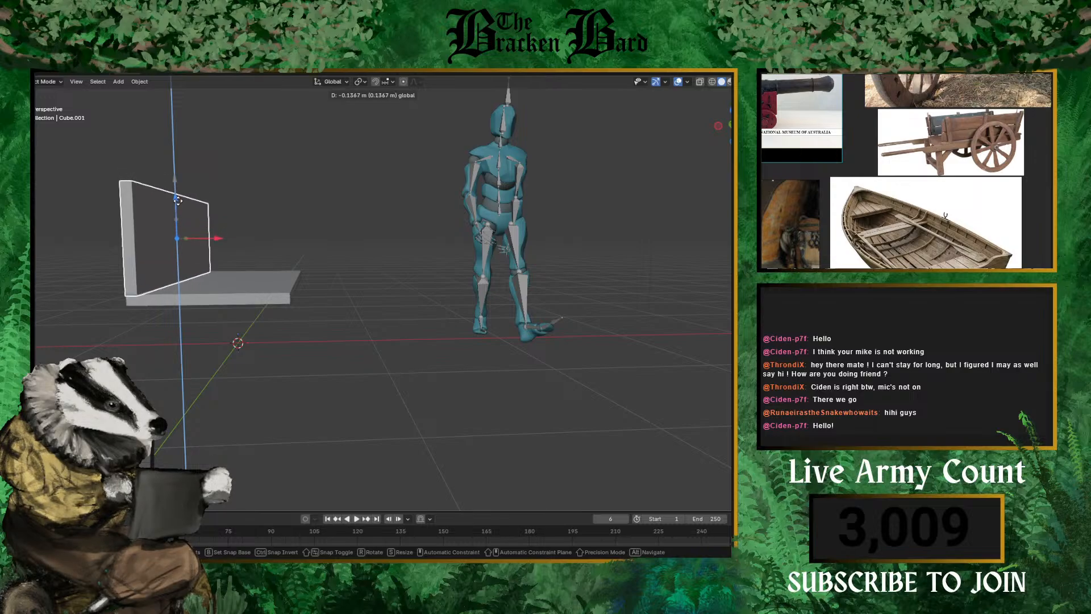
click(363, 233)
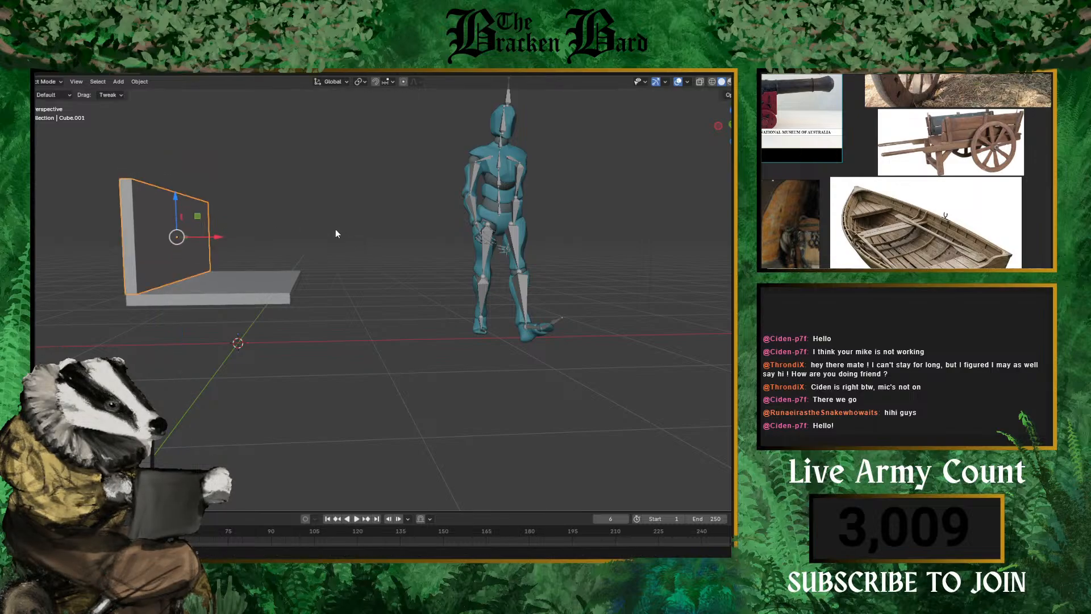
- Duplicate the side panel and move the copy about 0.82 m along the X axis to the slab's opposite edge
key(shift+d)
right_click(312, 242)
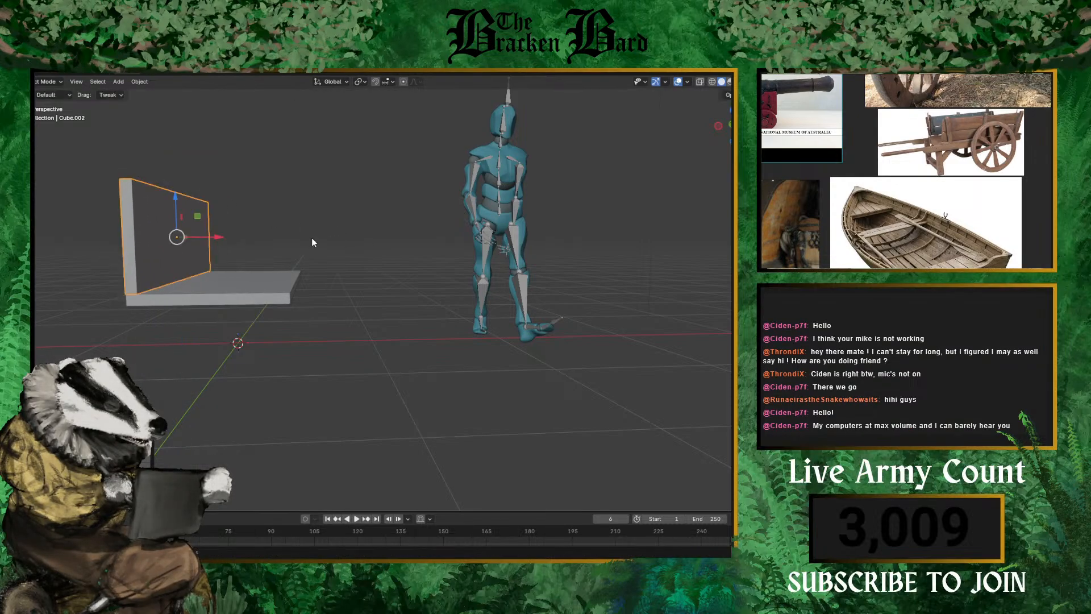
key(g)
key(x)
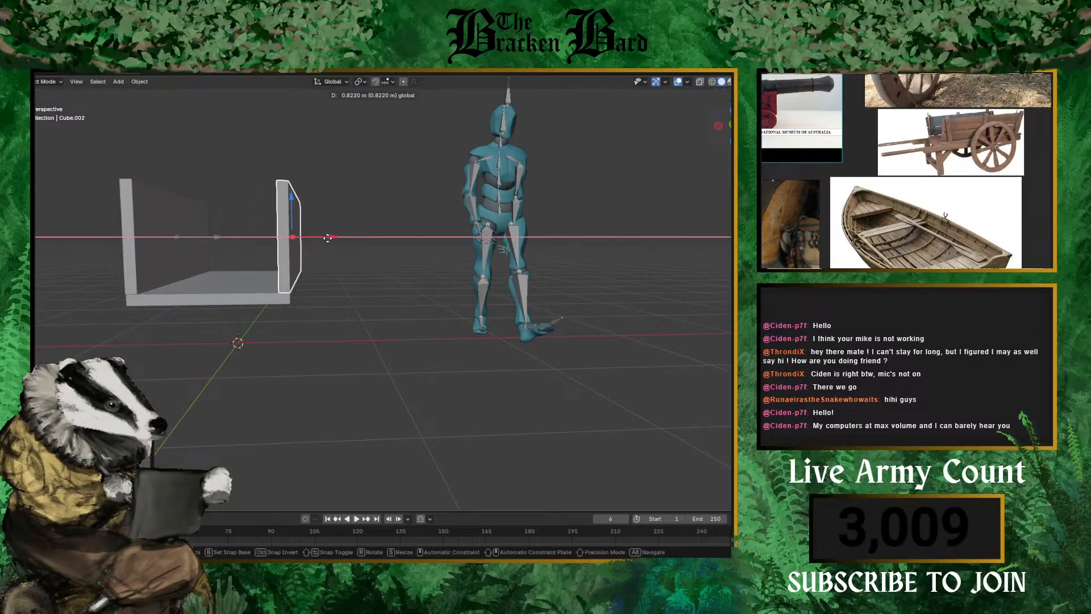
click(327, 238)
- Duplicate the bed slab in place and rotate the copy about the X axis until it stands upright
middle_drag(327, 237, 327, 394)
click(227, 316)
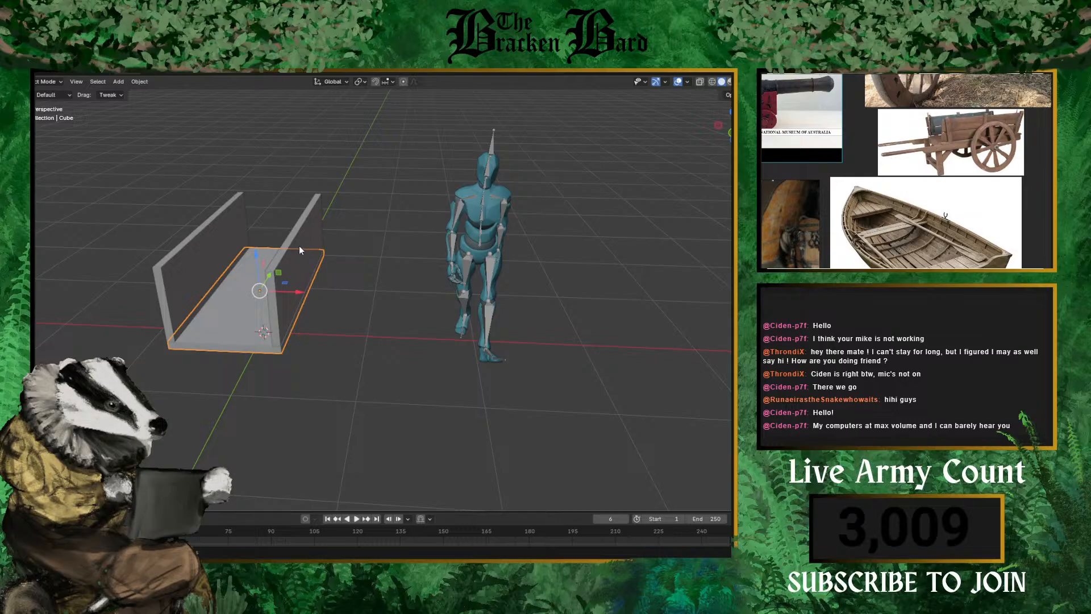
key(shift+d)
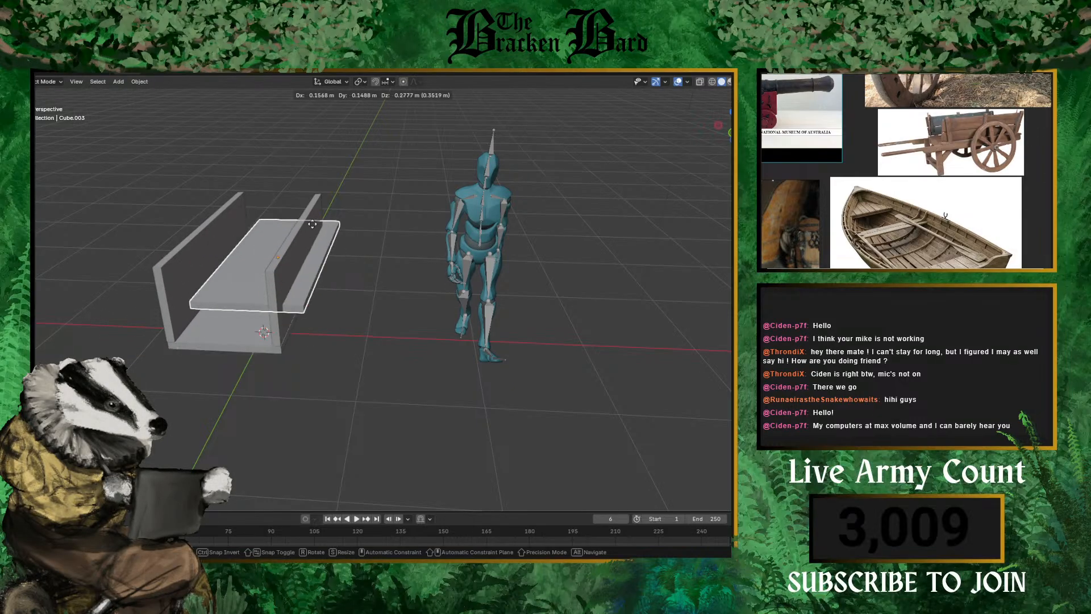
key(Escape)
key(r)
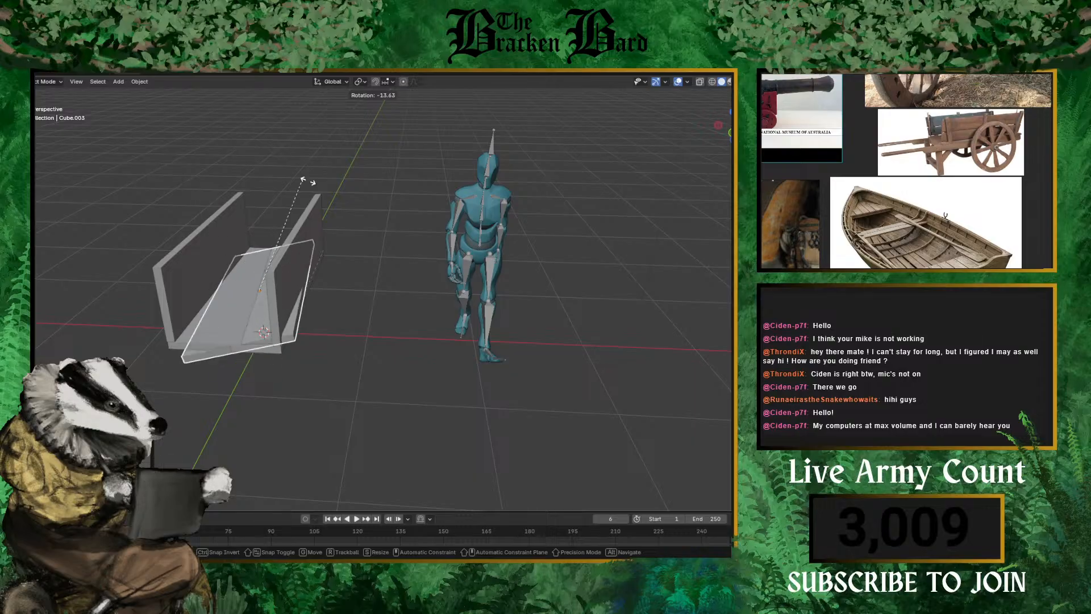
key(x)
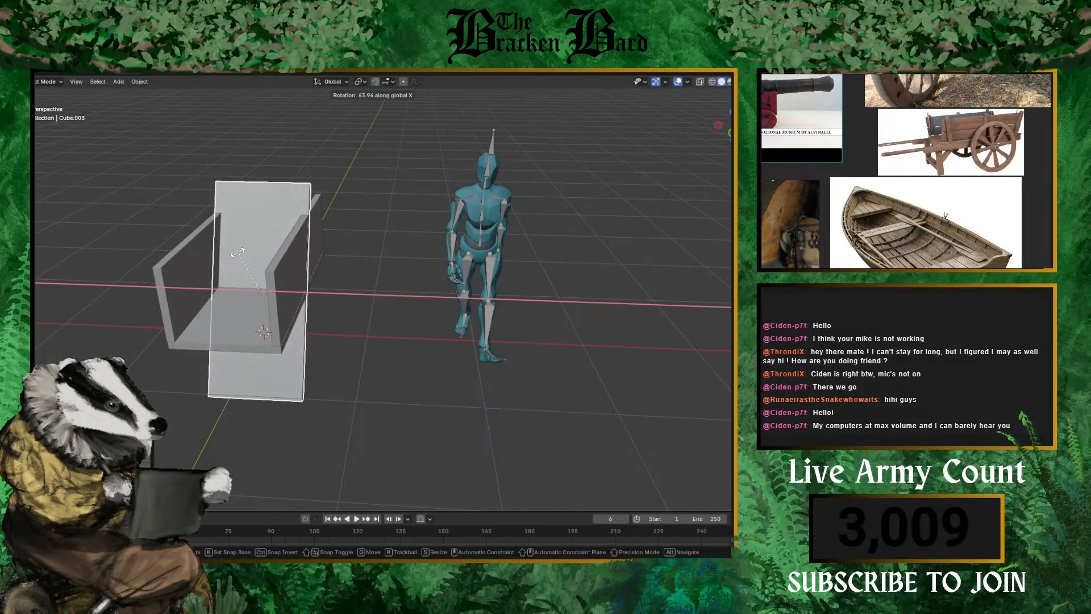
click(236, 277)
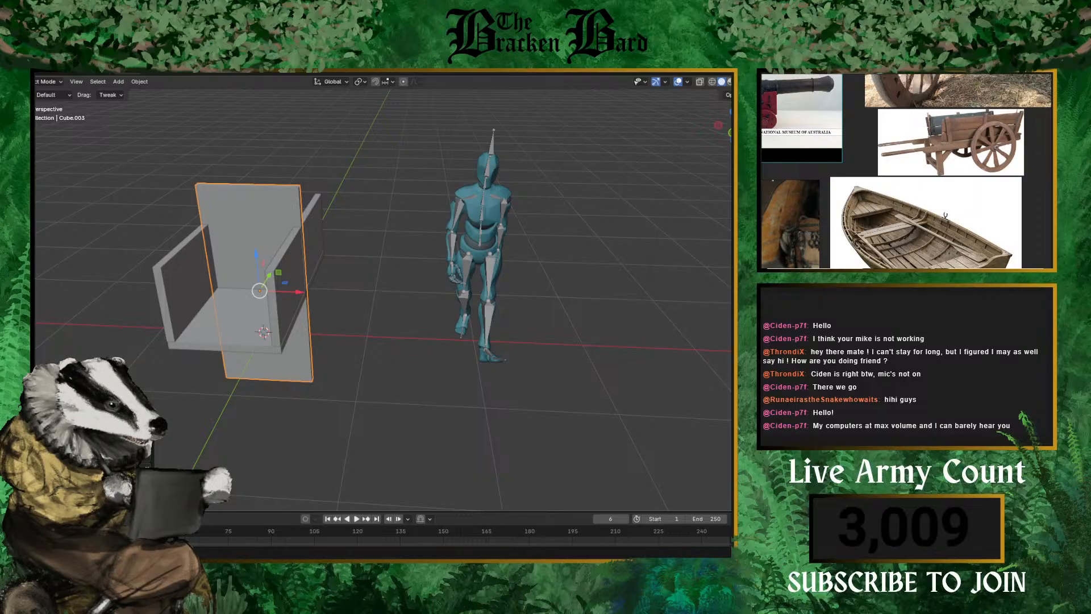
key(Return)
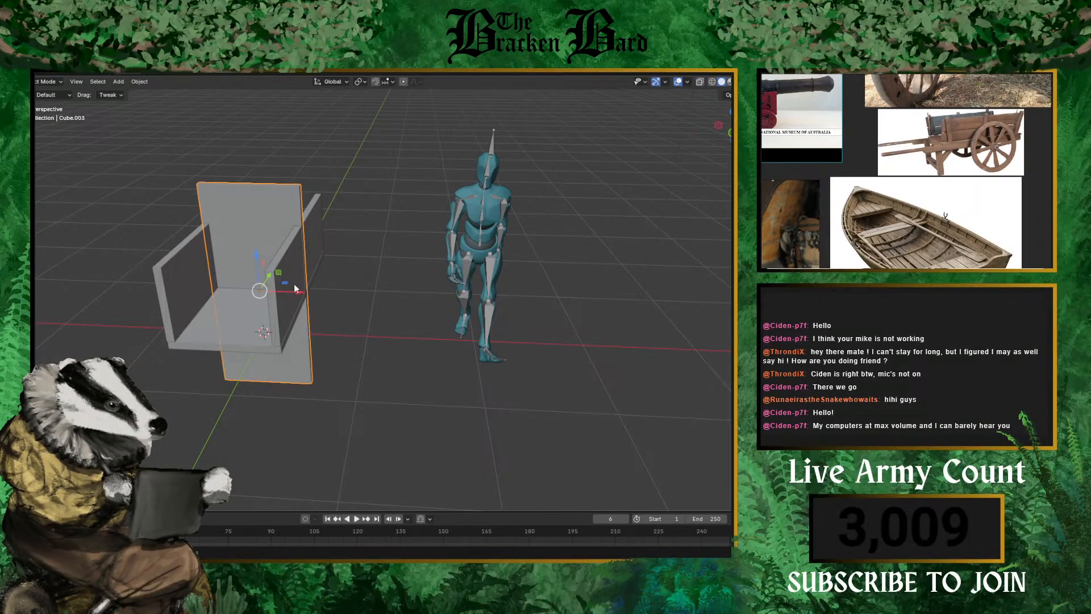
- Move the upright slab copy along the Y axis to the bed's near end and scale its height by about 0.26
drag(270, 279, 243, 329)
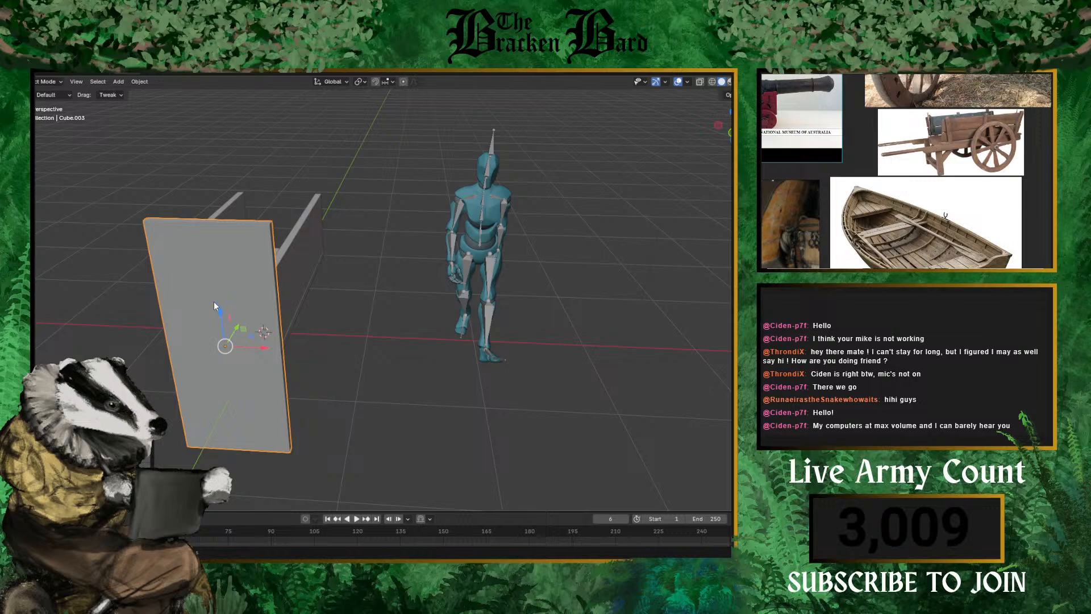
key(s)
key(x)
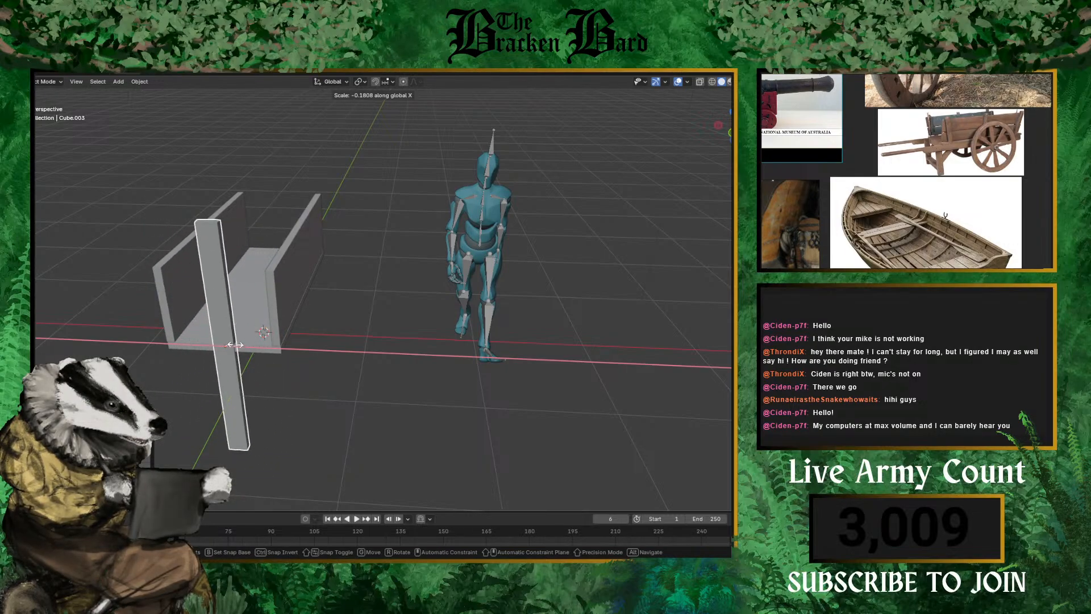
key(z)
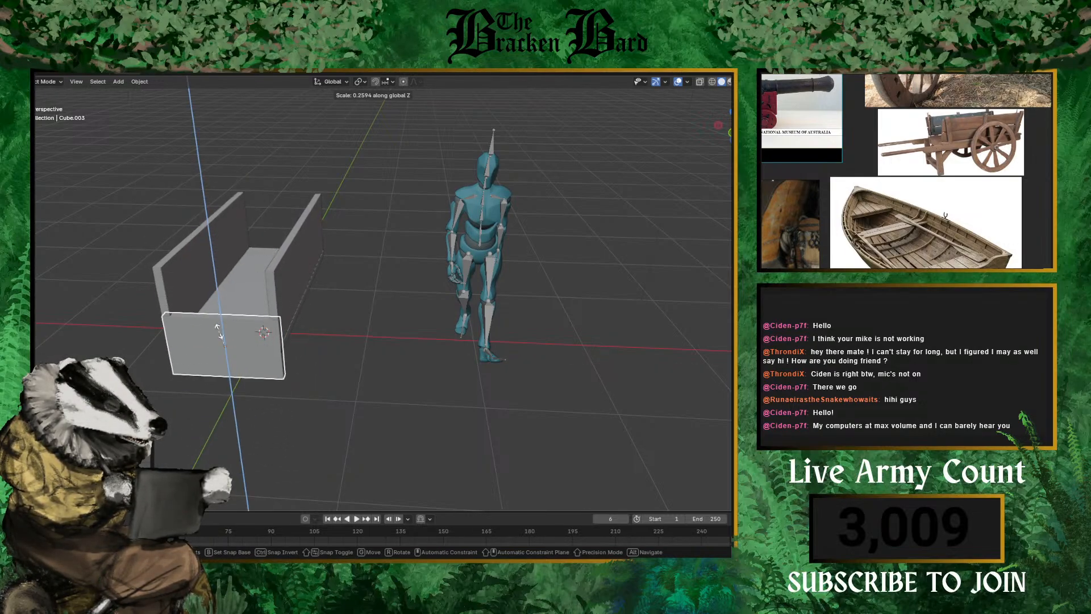
click(225, 316)
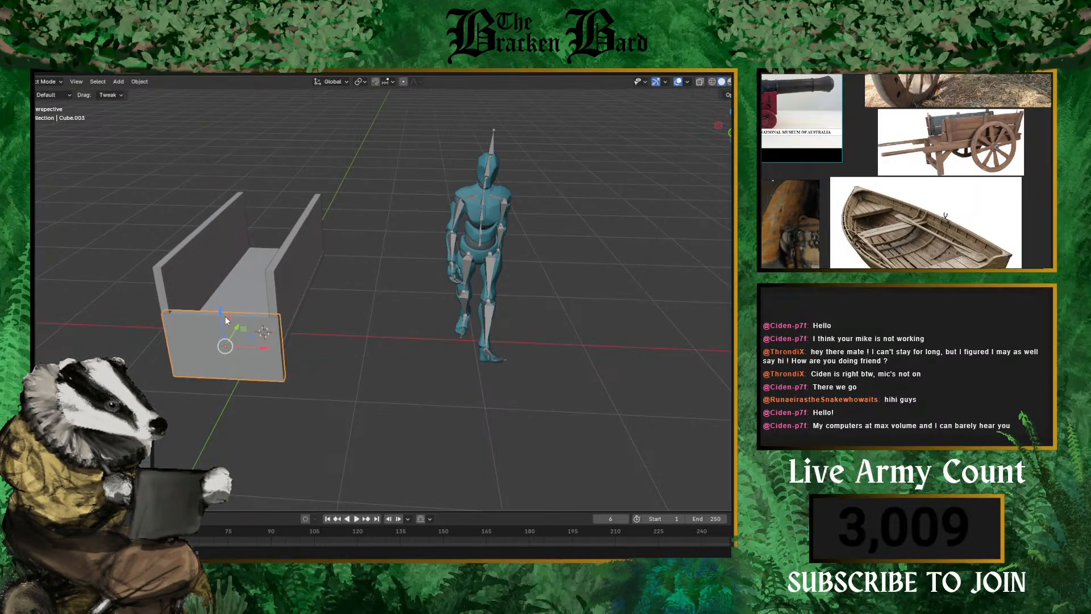
- Raise the end panel along the Z axis so it closes the near end of the bed between the side panels
key(g)
key(z)
click(231, 289)
middle_drag(316, 318, 250, 303)
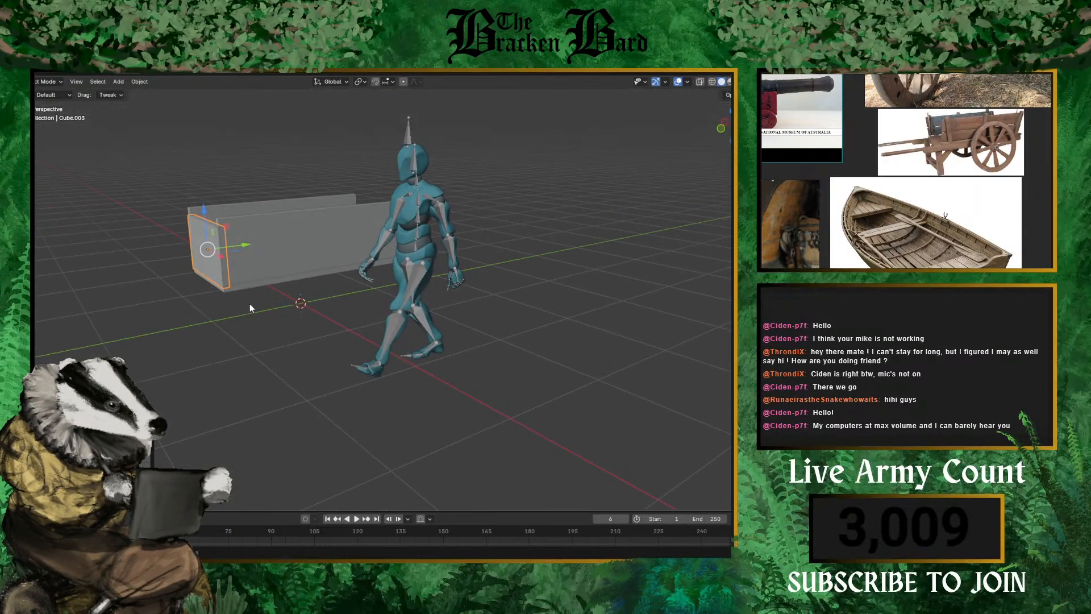
scroll(204, 288, up, 3)
middle_drag(165, 291, 305, 333)
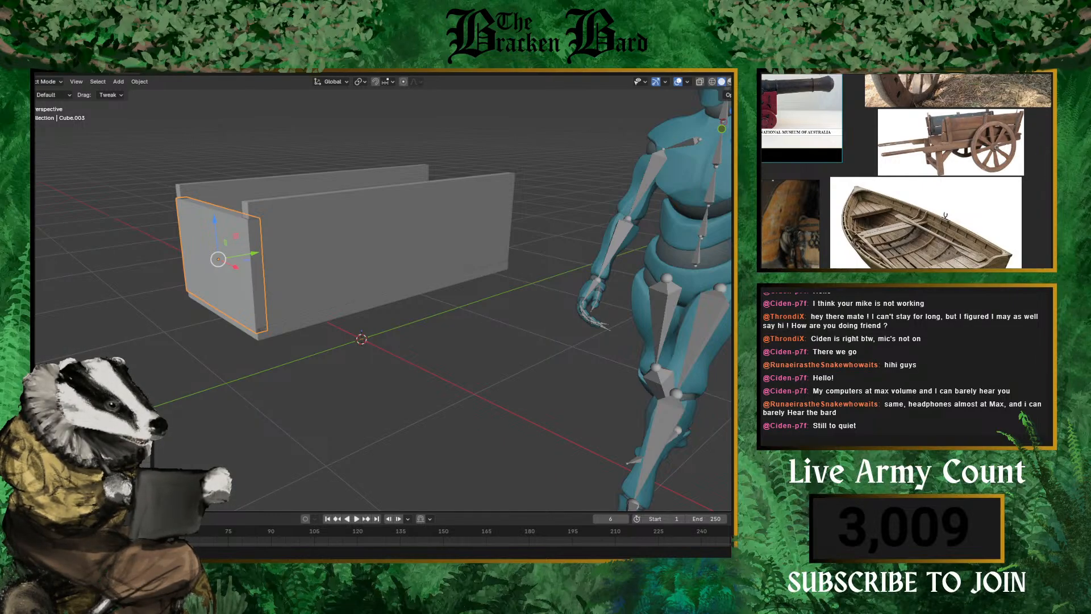
- Shift the large wheel photo slightly on the reference board
mouse_move(959, 91)
mouse_down()
mouse_move(958, 59)
mouse_move(942, 96)
mouse_up()
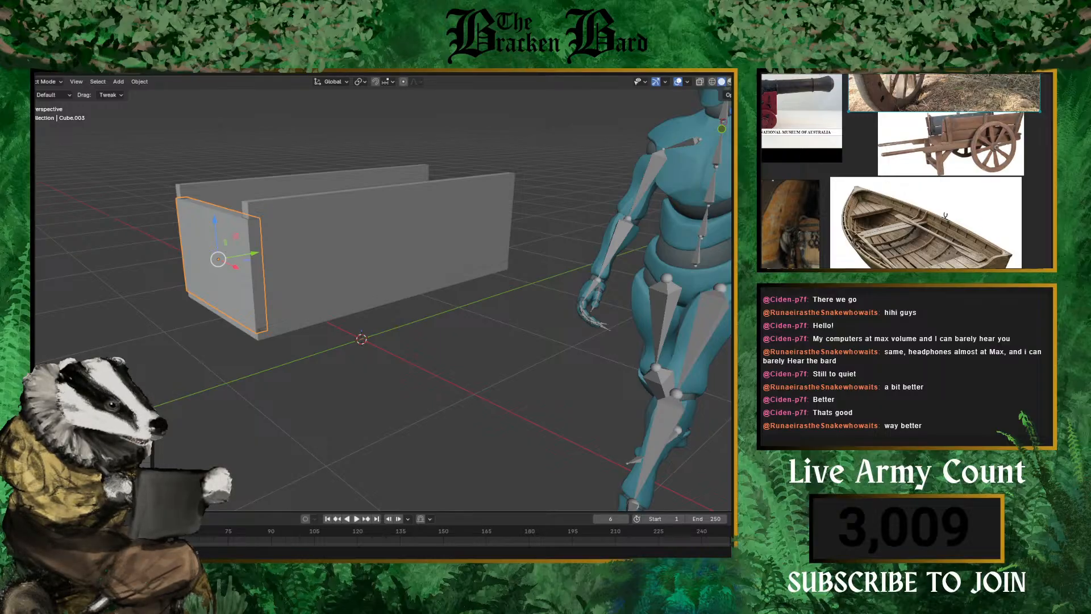
right_click(154, 276)
middle_drag(124, 172, 206, 179)
click(207, 202)
key(r)
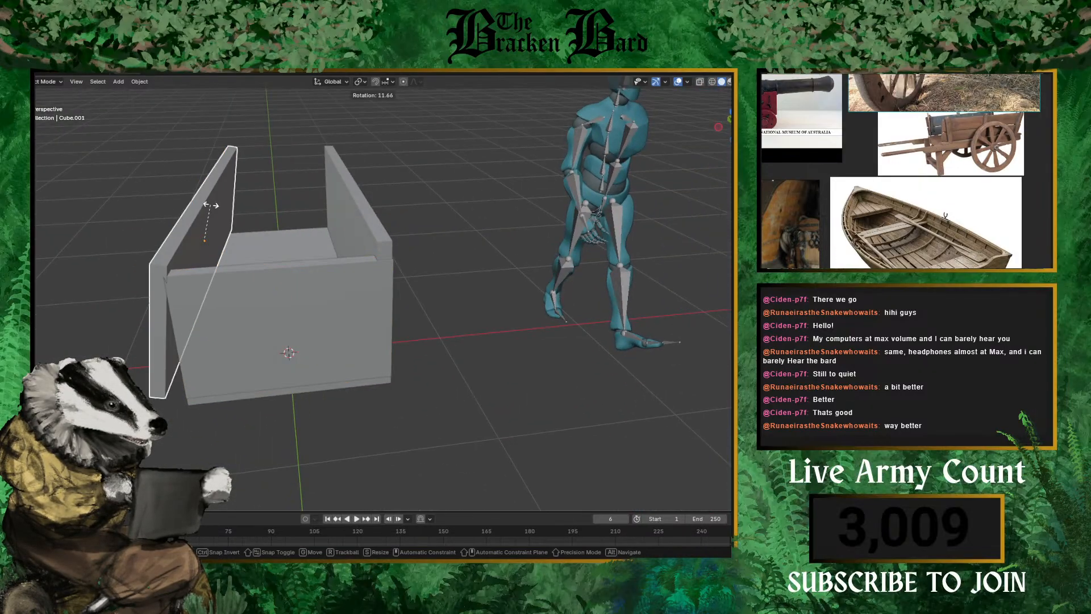
key(Escape)
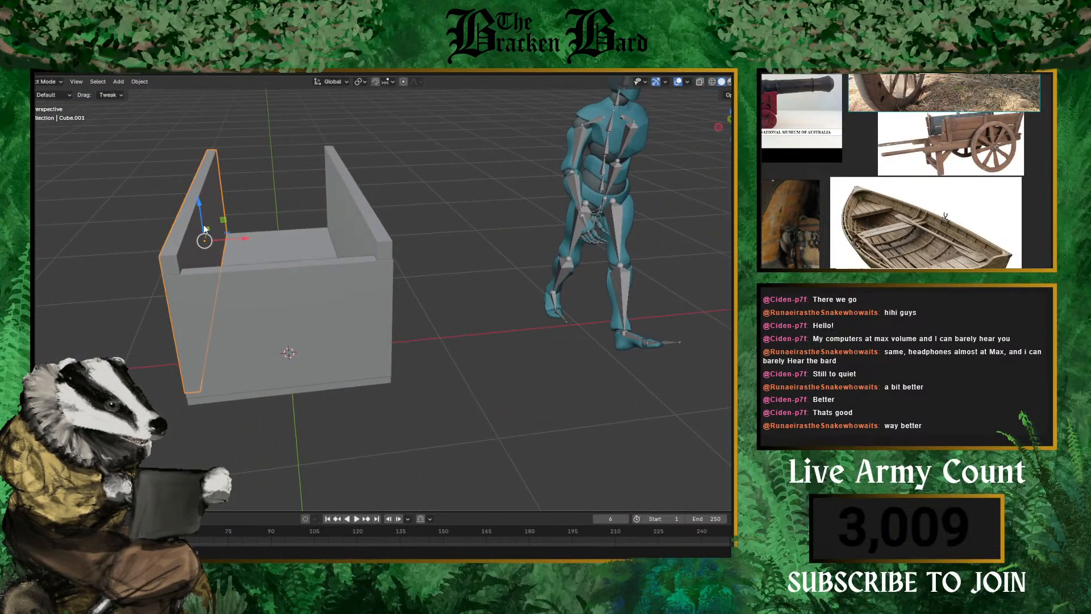
key(r)
key(x)
key(z)
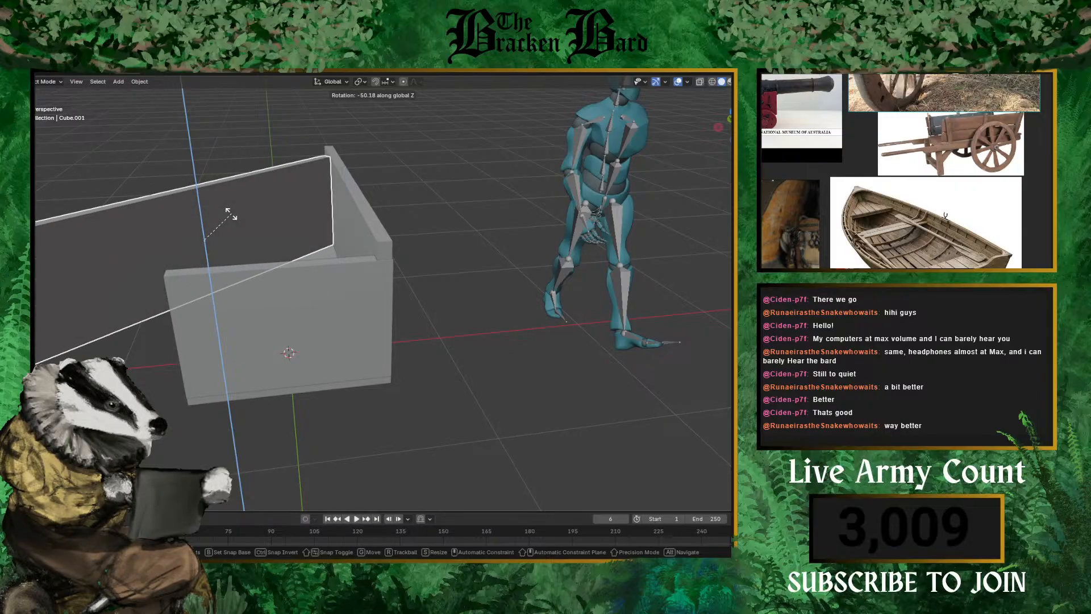
right_click(220, 222)
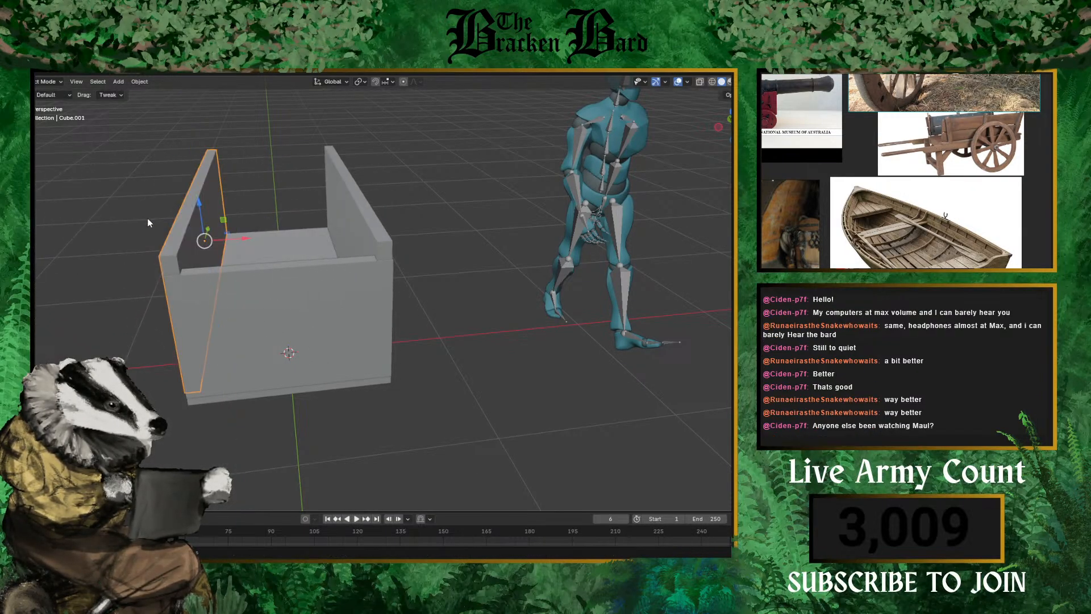
- Delete the original side panel on the side of the bed away from the figure
click(358, 212)
middle_drag(481, 244, 278, 234)
click(190, 234)
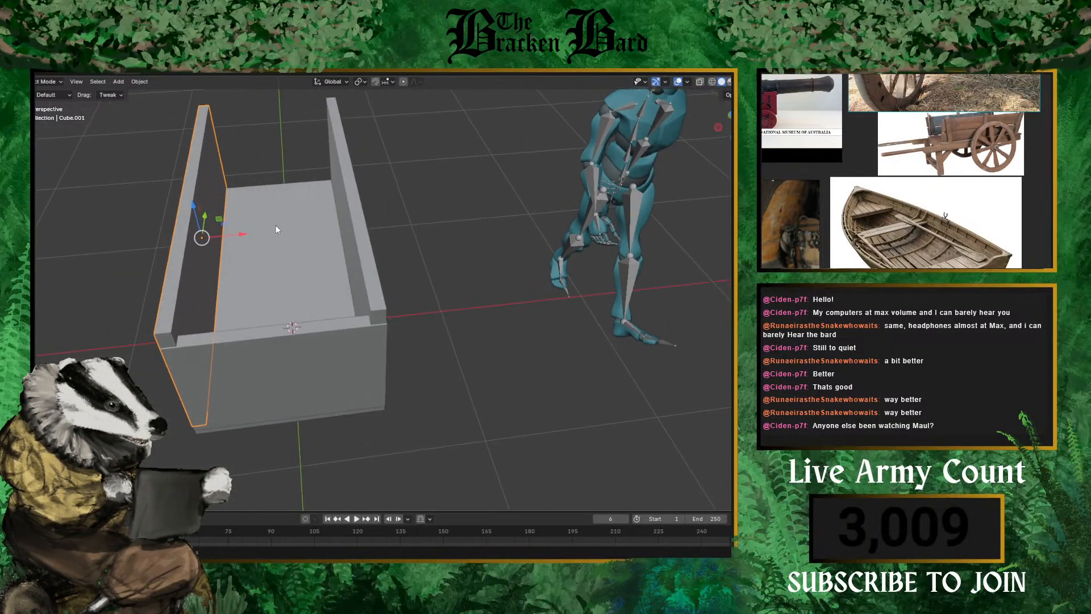
key(Delete)
- Rotate the remaining side panel about the Y axis so it leans slightly outward from the bed
click(346, 207)
key(r)
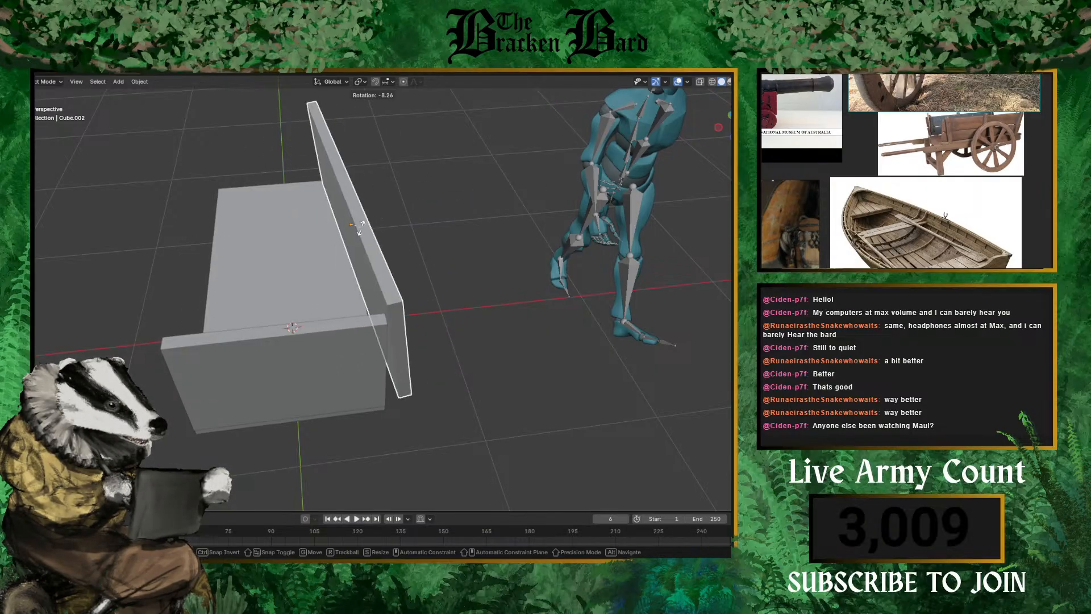
key(x)
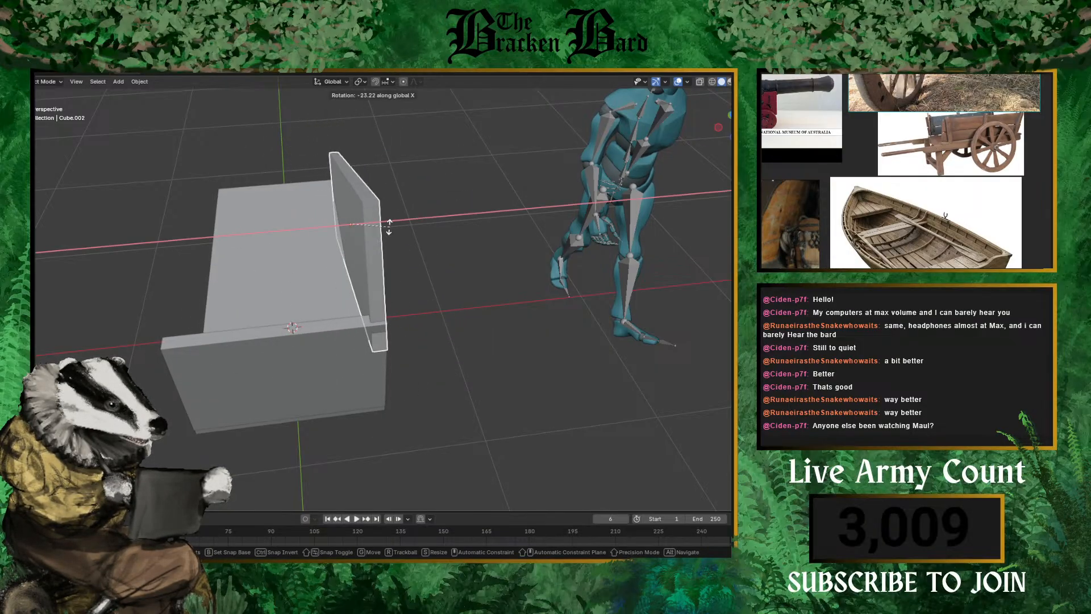
key(z)
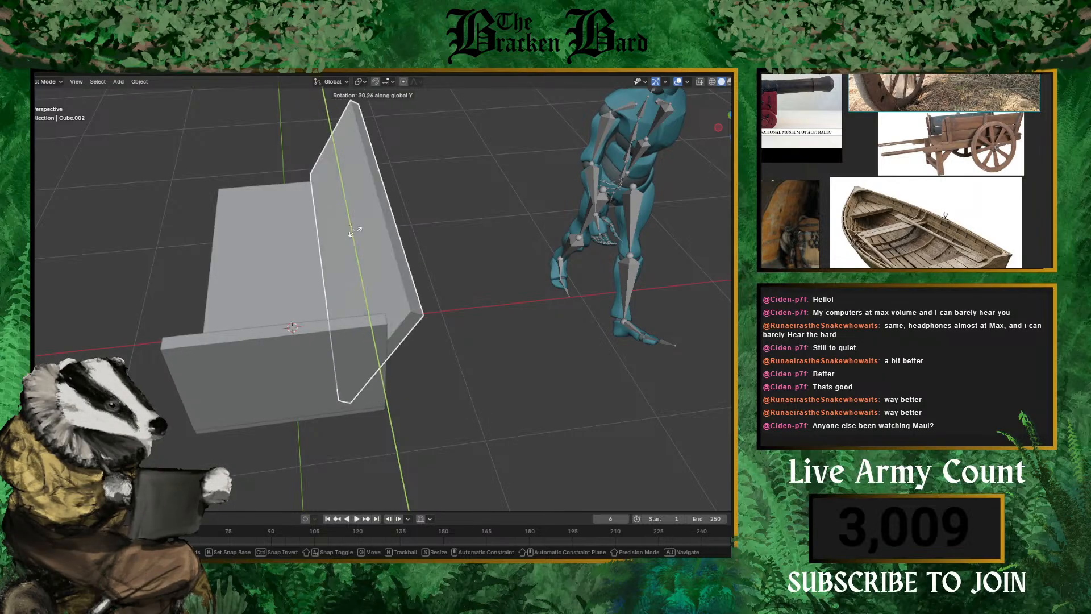
click(359, 232)
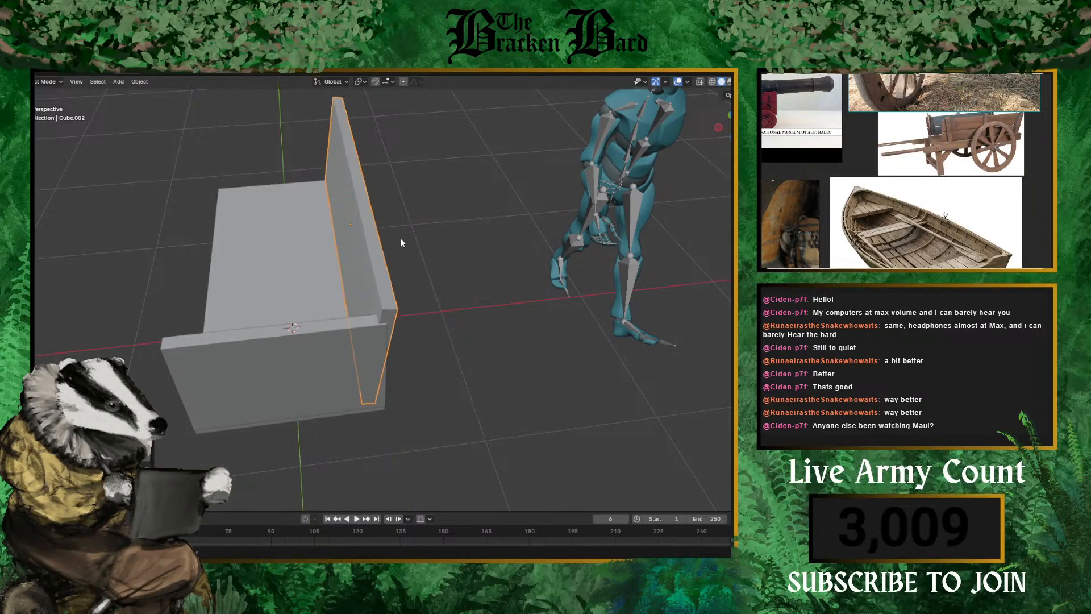
middle_drag(359, 231, 428, 224)
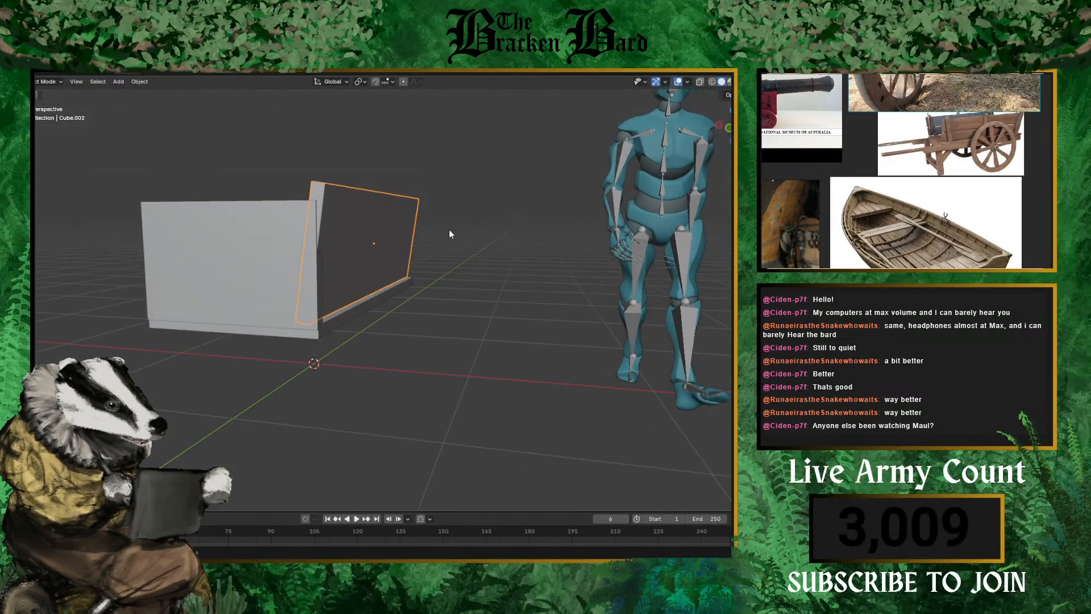
- Move the leaning side panel outward along the X axis so its base sits at the bed's outer edge
right_click(363, 216)
middle_drag(353, 207, 400, 179)
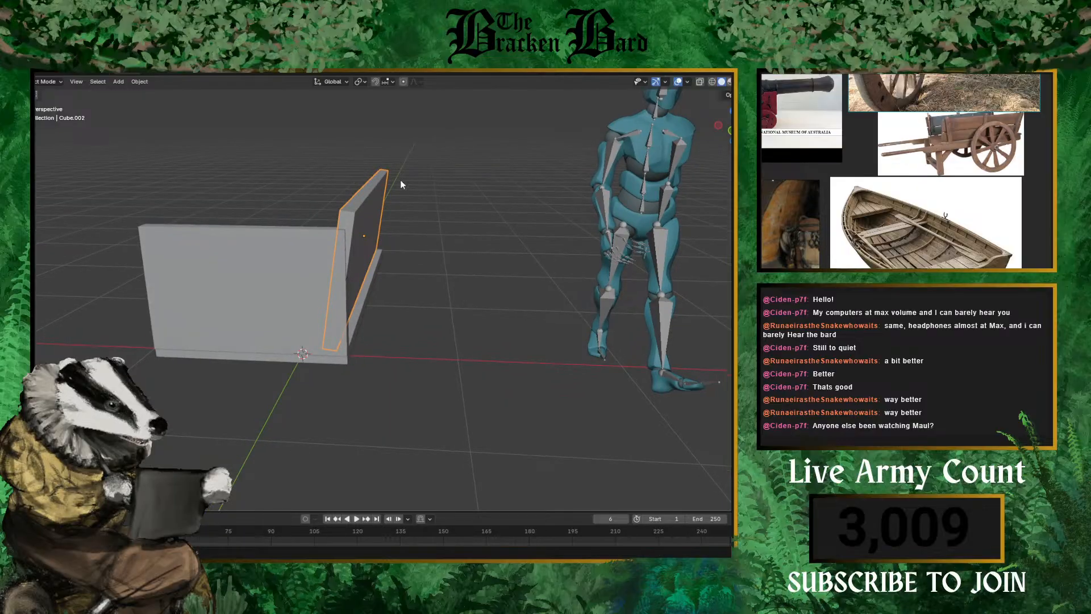
click(291, 261)
click(366, 227)
key(a)
click(354, 219)
key(r)
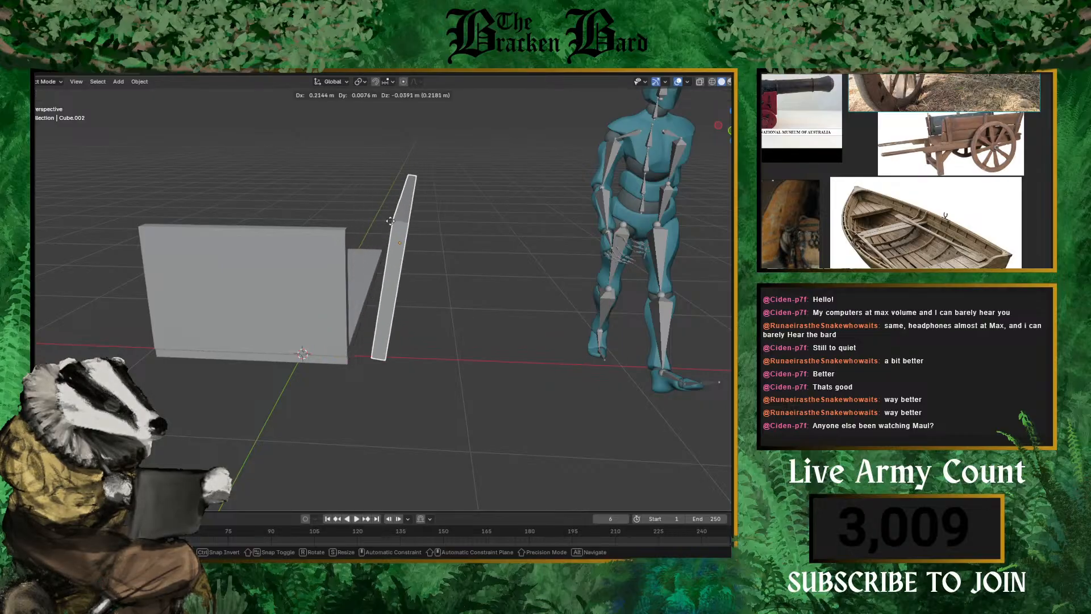
key(Escape)
key(g)
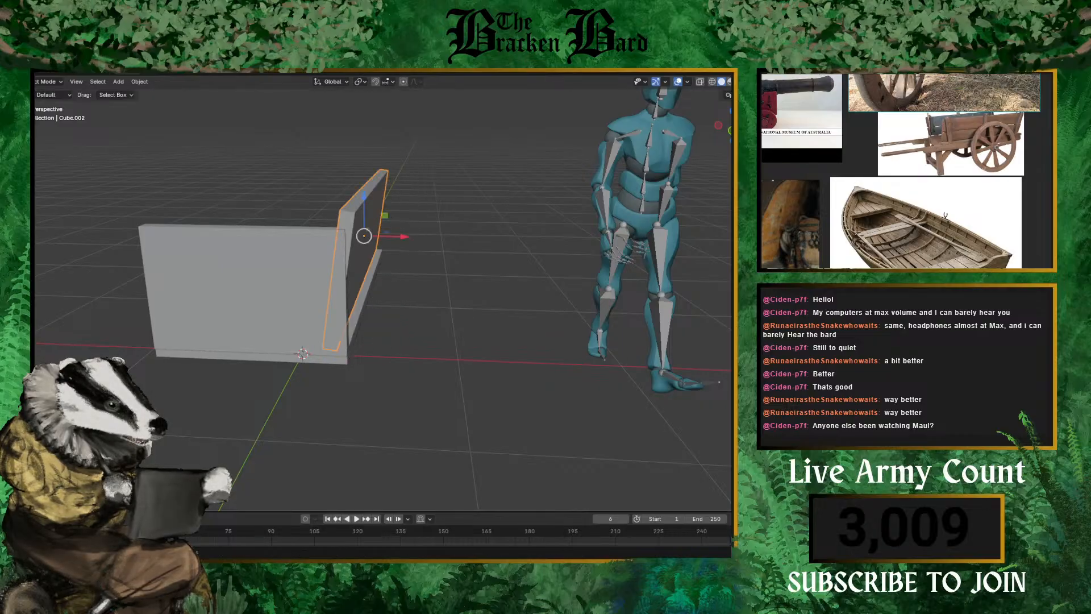
key(x)
click(417, 237)
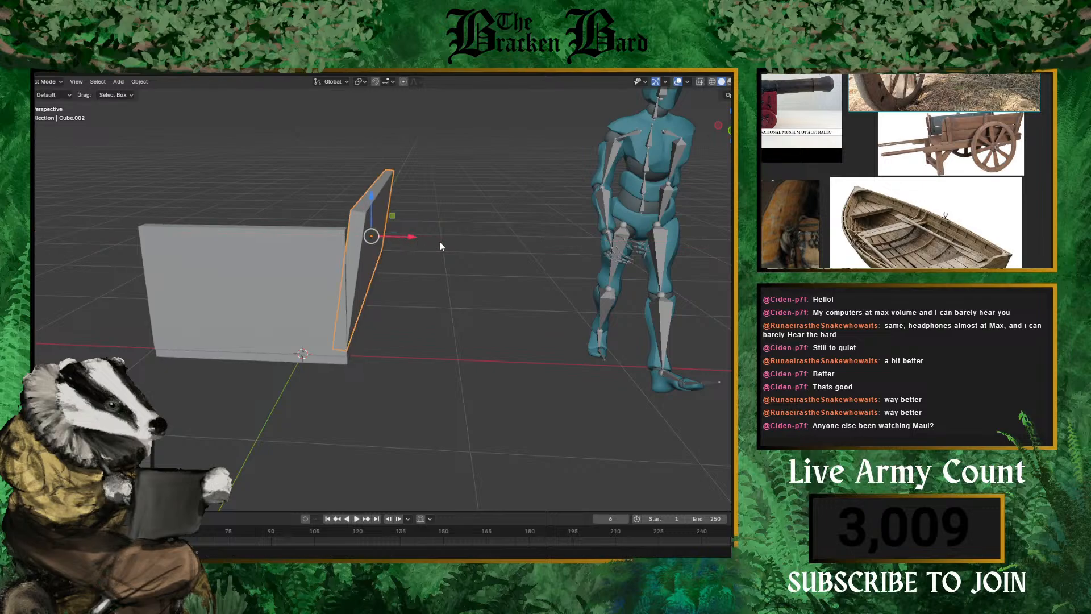
middle_drag(416, 237, 689, 359)
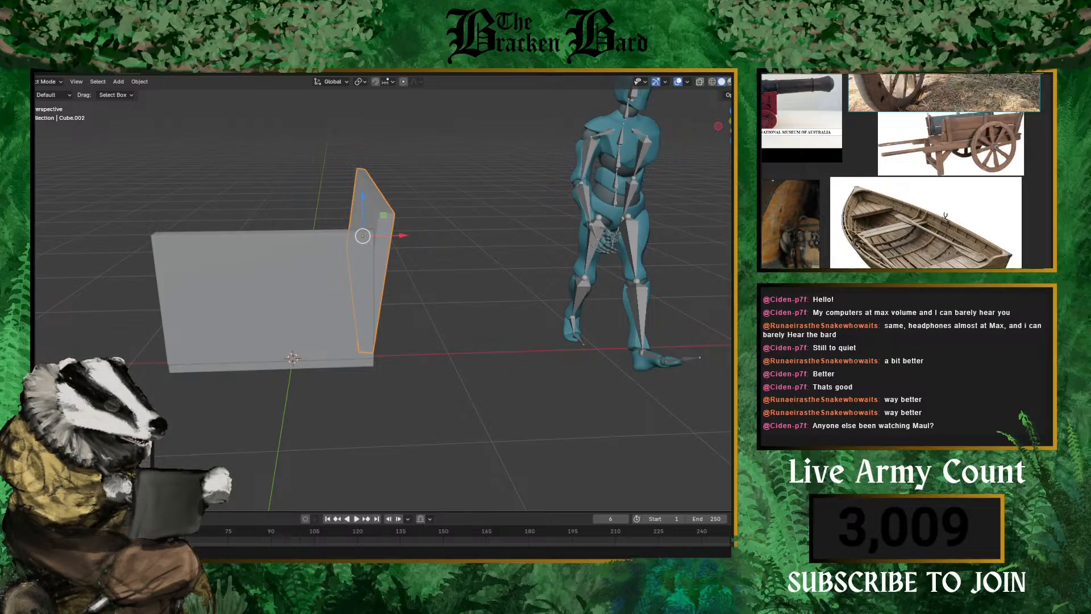
- Try to mirror the side panel with a Mirror modifier
text(mir)
key(Return)
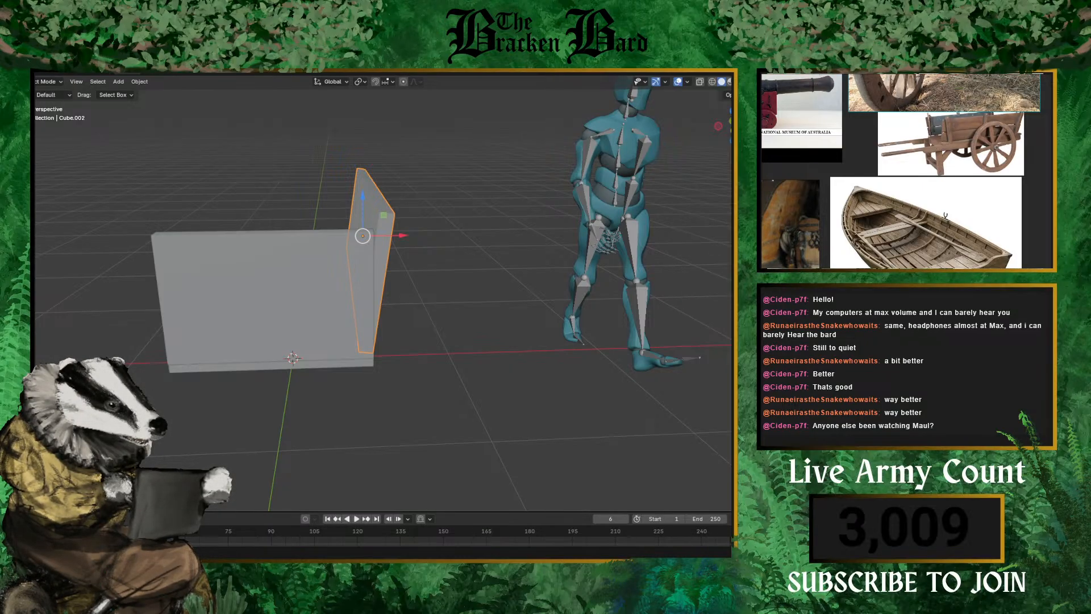
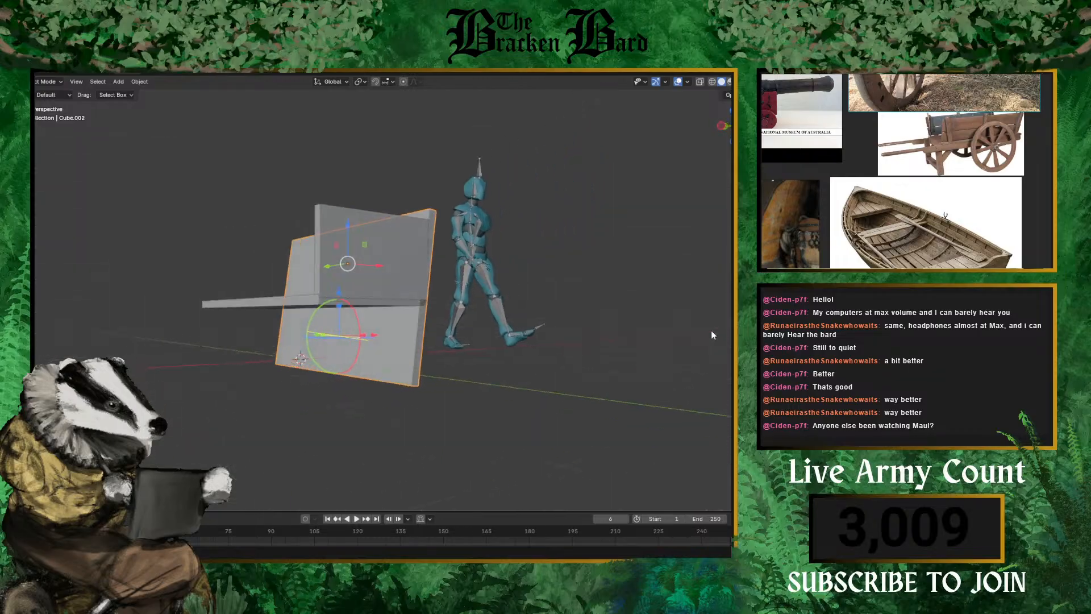
drag(415, 319, 515, 472)
middle_drag(514, 472, 534, 374)
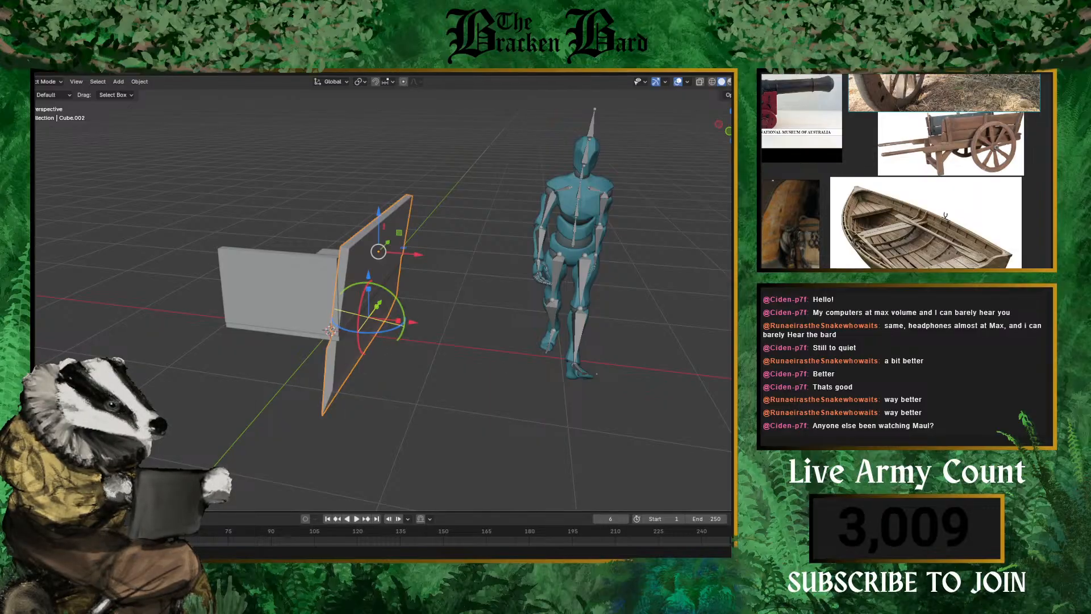
key(ctrl+z)
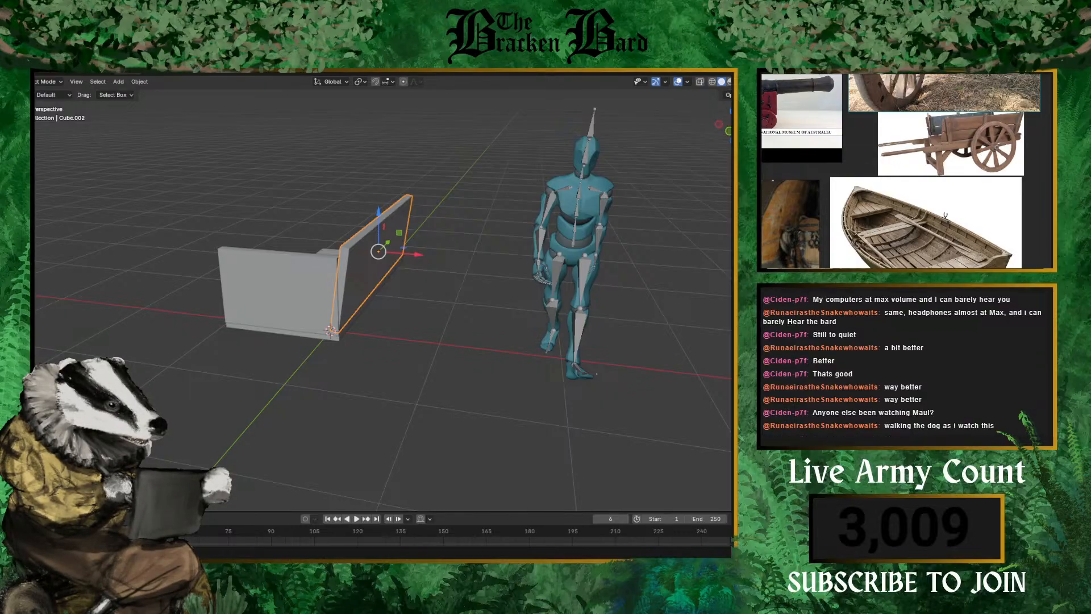
- Reframe the reference board and undo the mirroring attempts on the side panel
scroll(969, 158, down, 3)
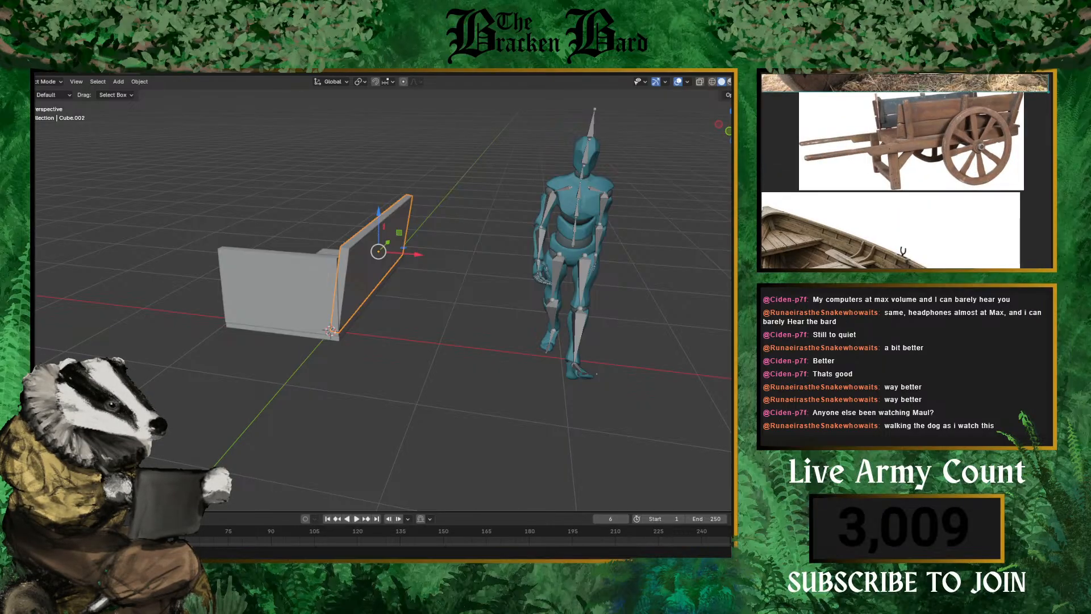
scroll(968, 157, up, 3)
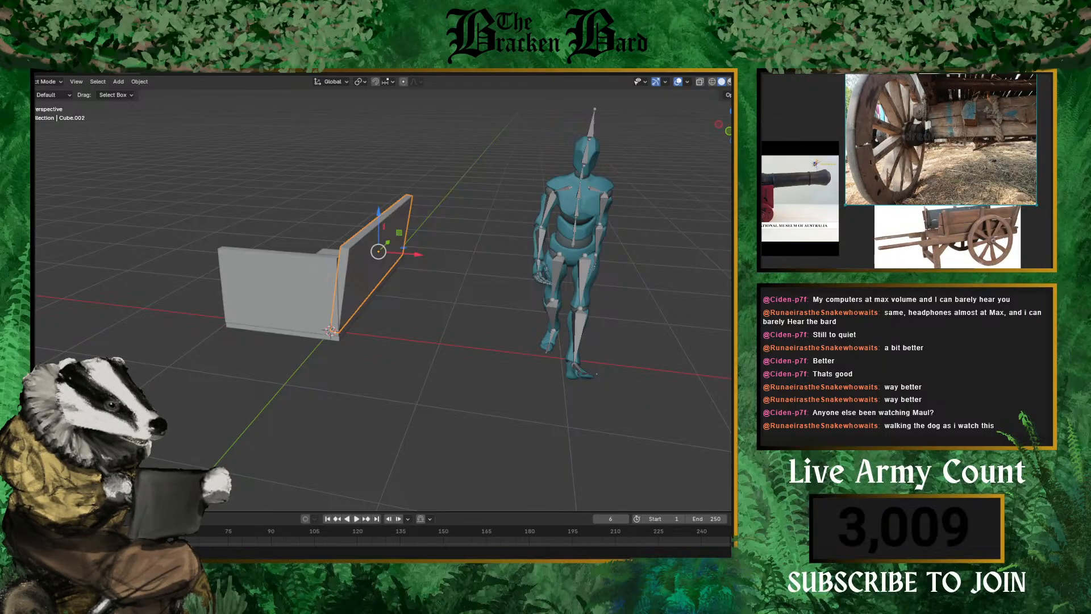
scroll(969, 157, down, 3)
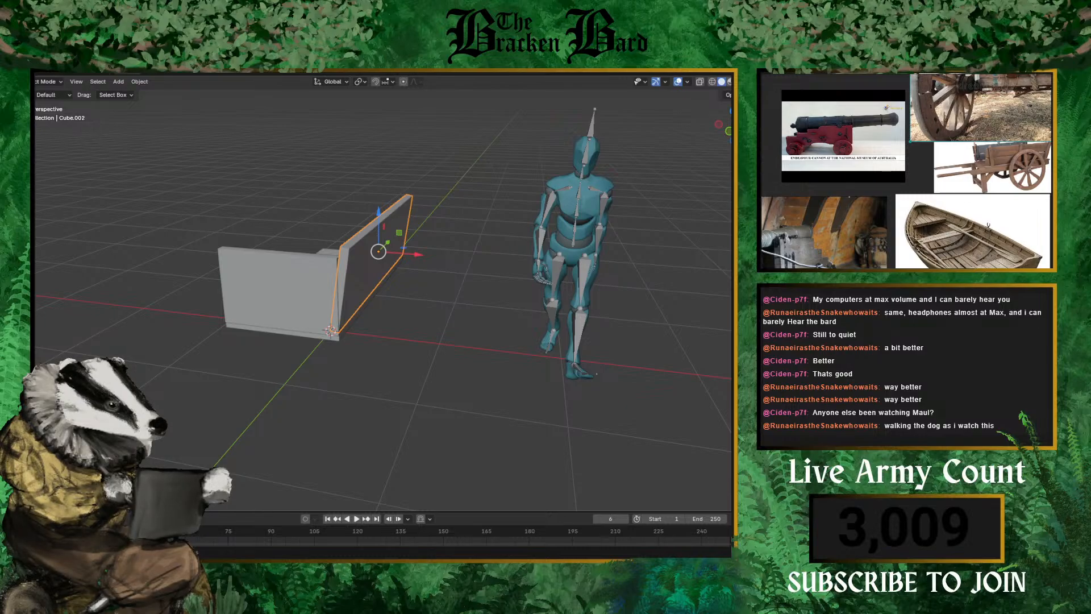
middle_drag(341, 307, 465, 322)
key(ctrl+z)
key(ctrl+z)
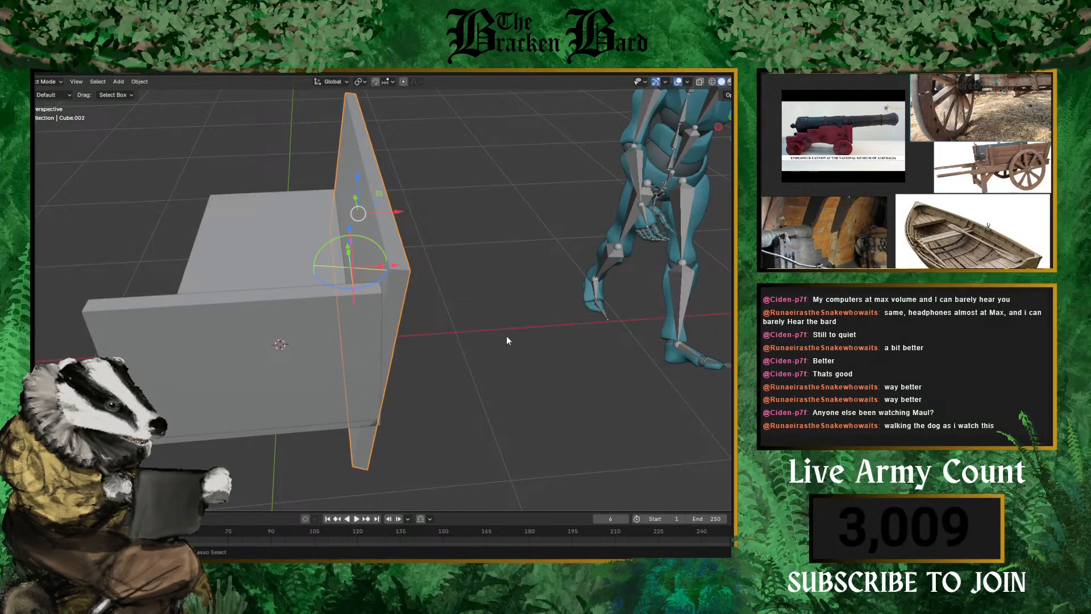
key(ctrl+z)
middle_drag(503, 331, 410, 318)
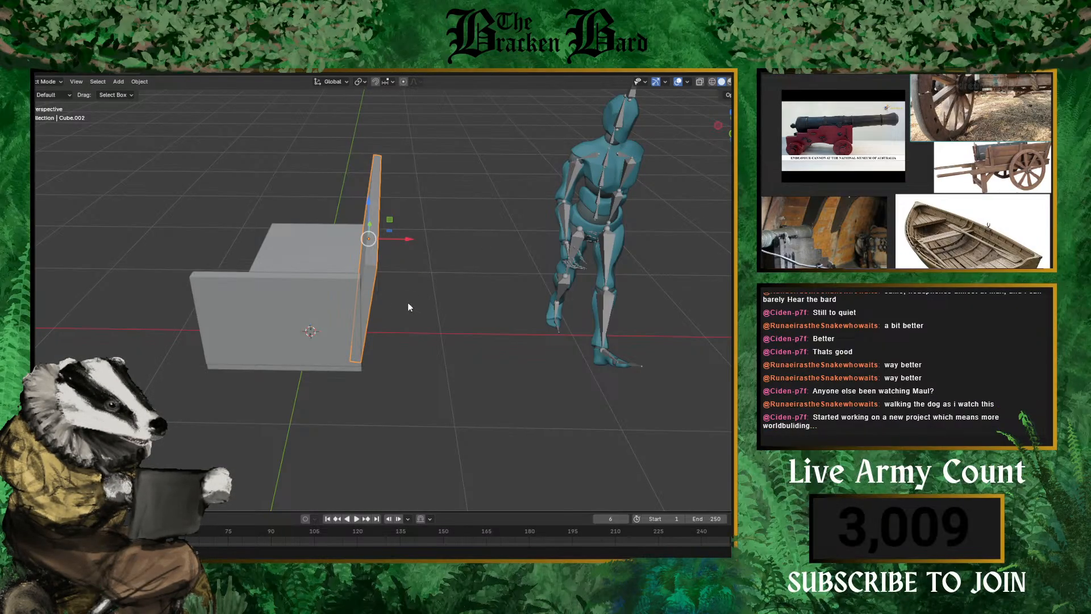
key(ctrl+z)
key(ctrl+z)
key(ctrl+z)
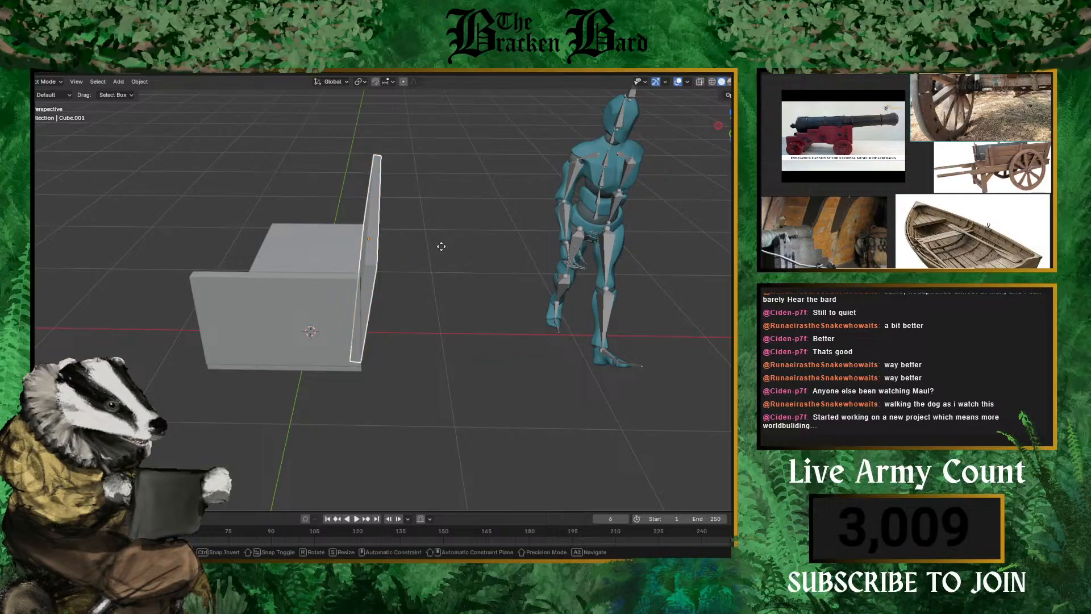
- Duplicate the side panel, turn the copy around about the Z axis, and move it along X to the bed's opposite edge
key(r)
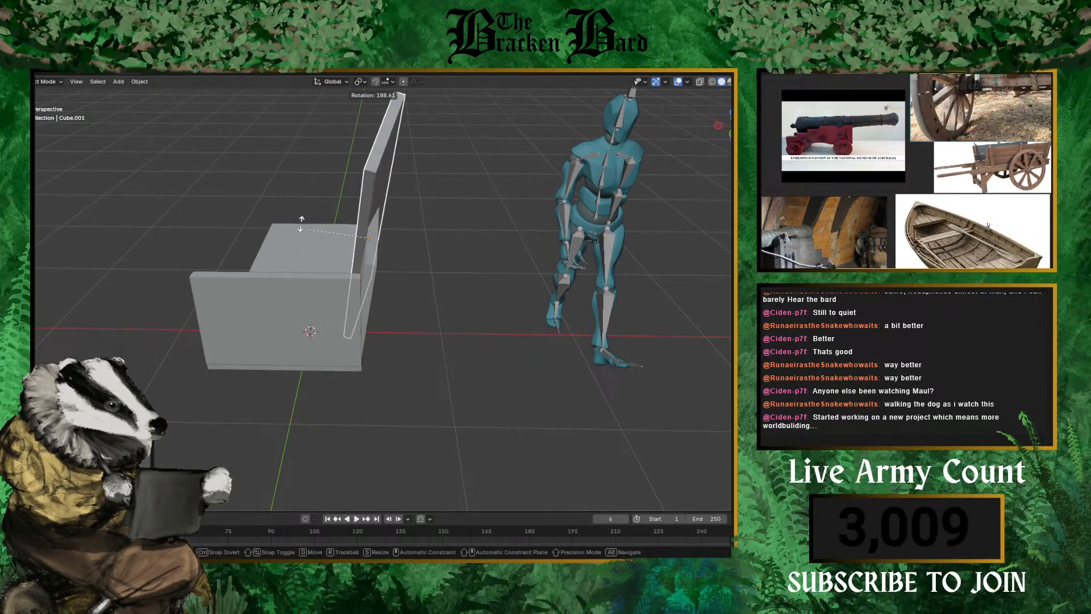
key(z)
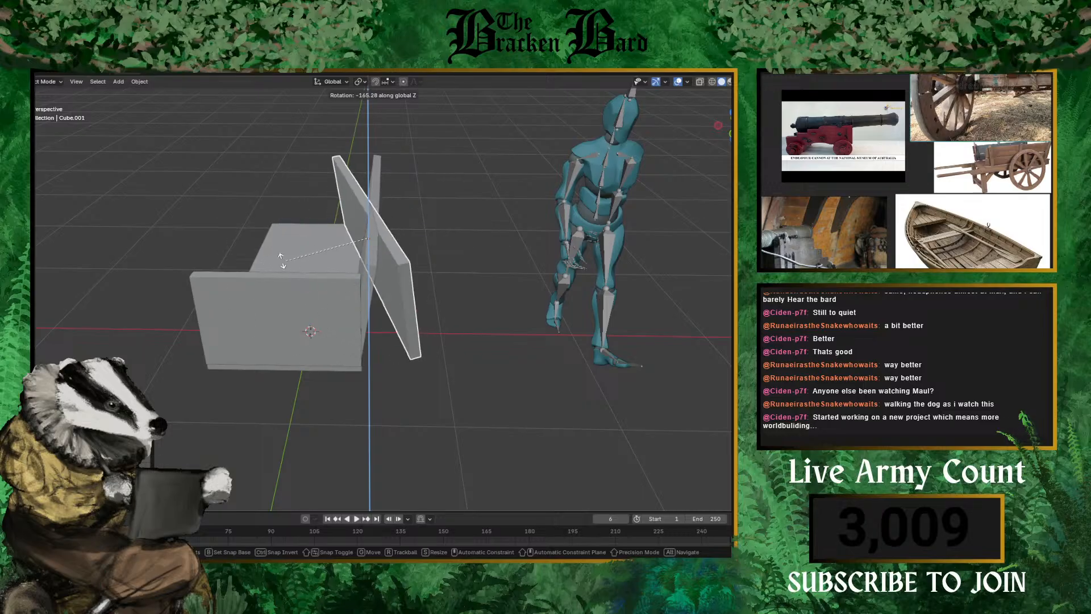
click(154, 243)
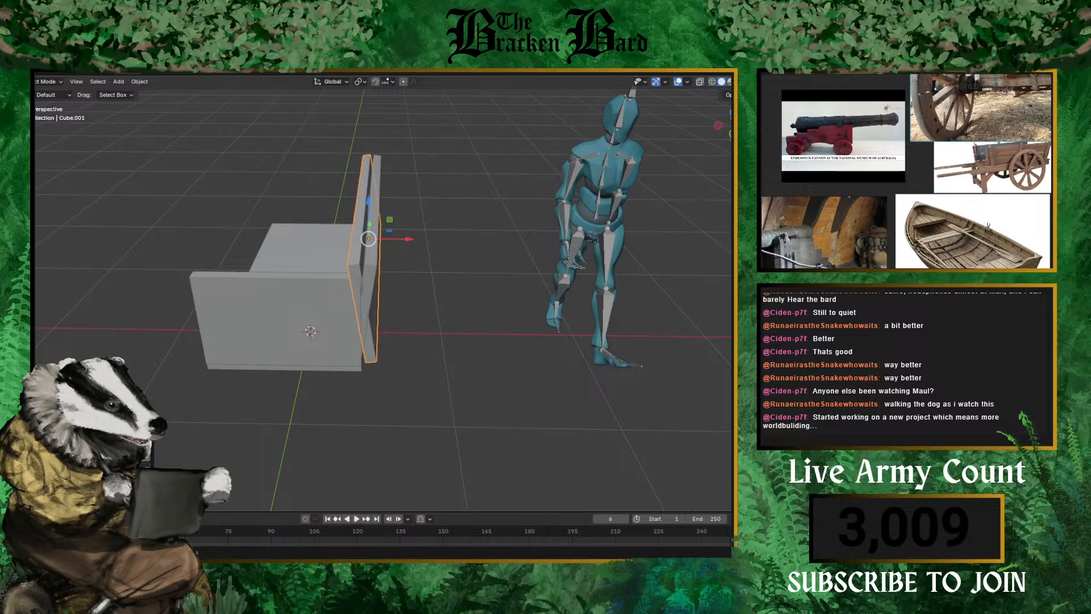
drag(406, 240, 274, 241)
middle_drag(502, 370, 512, 339)
drag(267, 254, 270, 257)
middle_drag(270, 254, 467, 339)
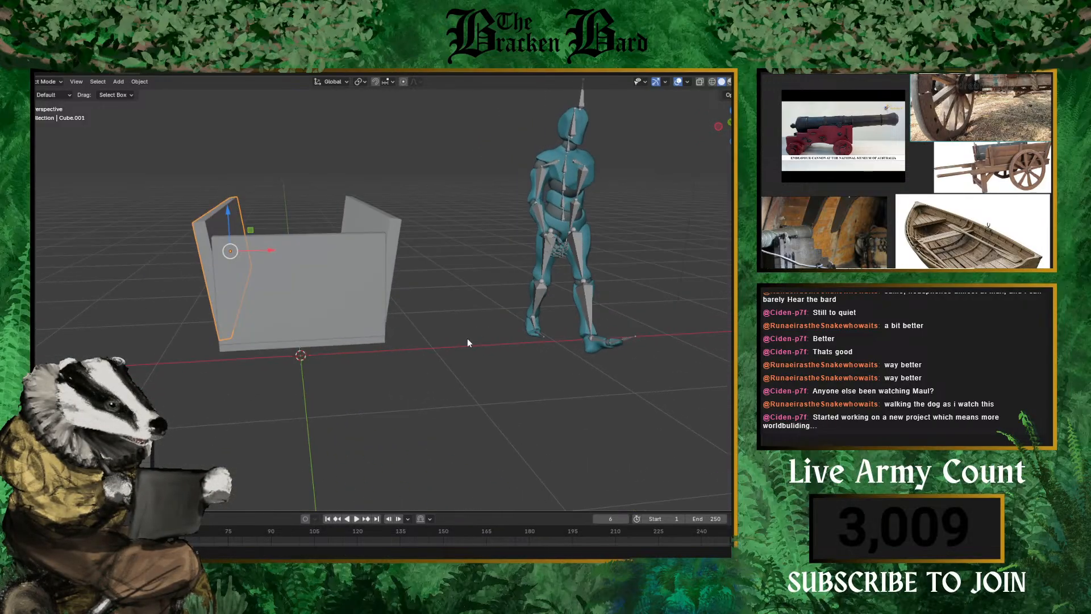
- Examine the end panel and both leaning side panels from several angles beside the figure
scroll(373, 343, up, 4)
middle_drag(373, 343, 424, 350)
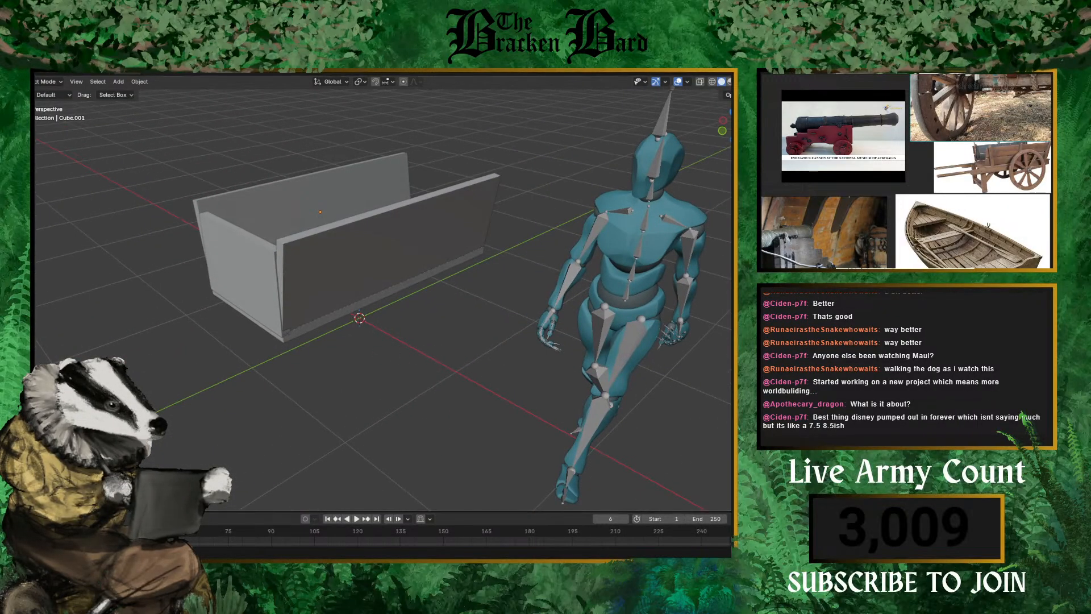
middle_drag(341, 313, 276, 307)
middle_drag(109, 345, 192, 357)
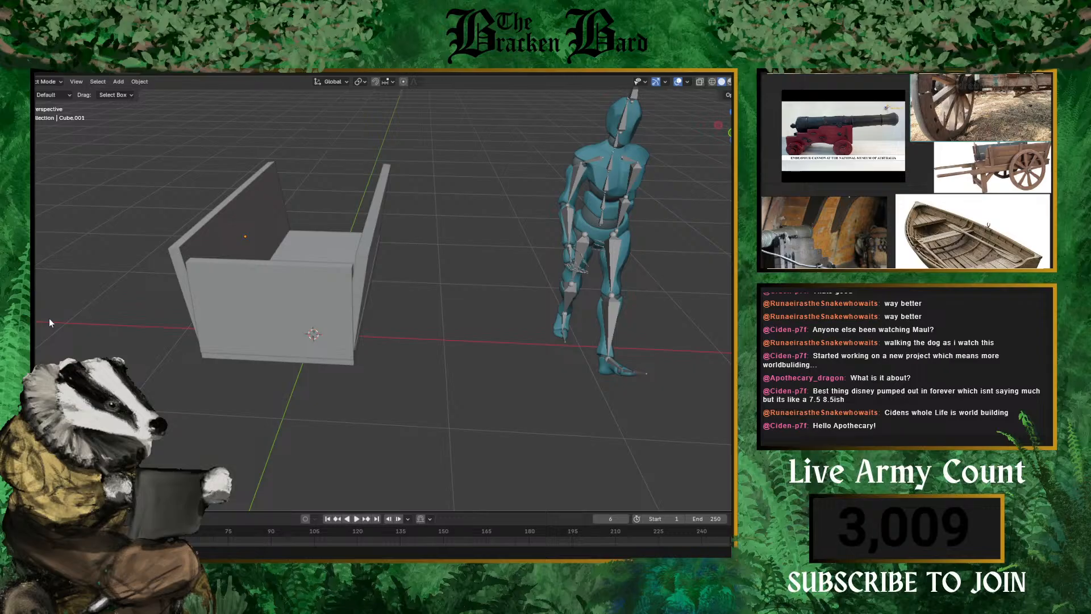
middle_drag(74, 332, 226, 367)
scroll(233, 350, up, 3)
scroll(227, 367, down, 3)
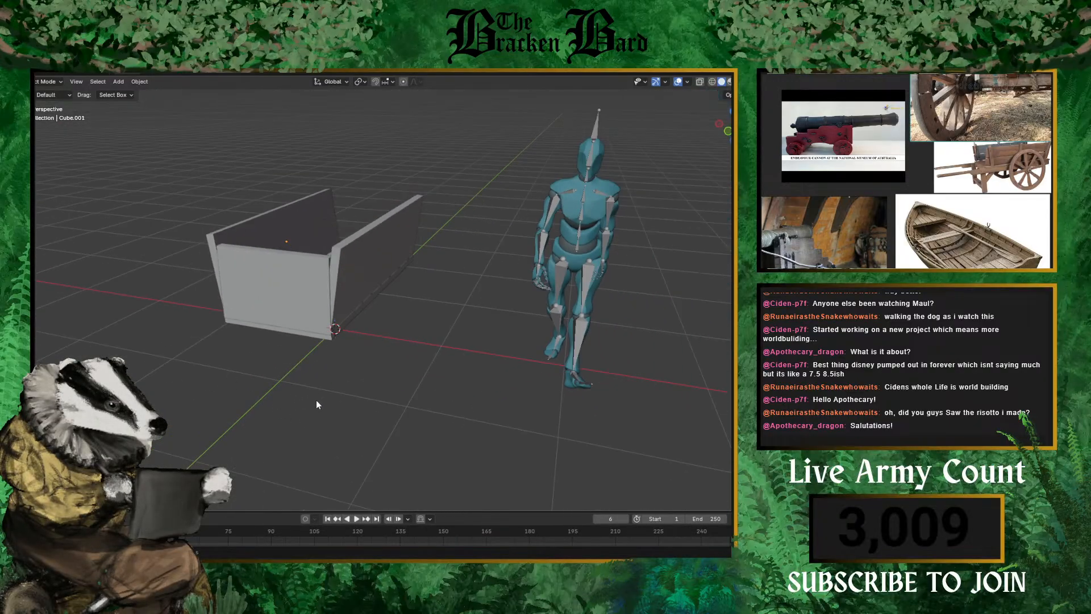
- Add a cube at the 3D cursor and scale it down uniformly to about 0.11
key(shift+a)
mouse_move(305, 356)
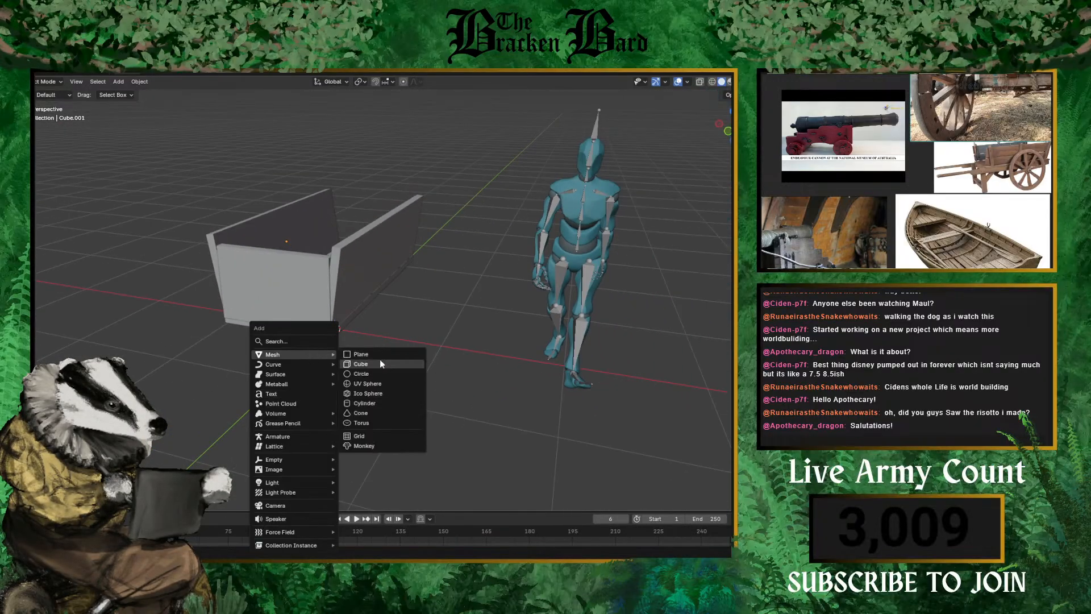
click(379, 359)
scroll(333, 364, down, 5)
scroll(334, 364, up, 3)
key(s)
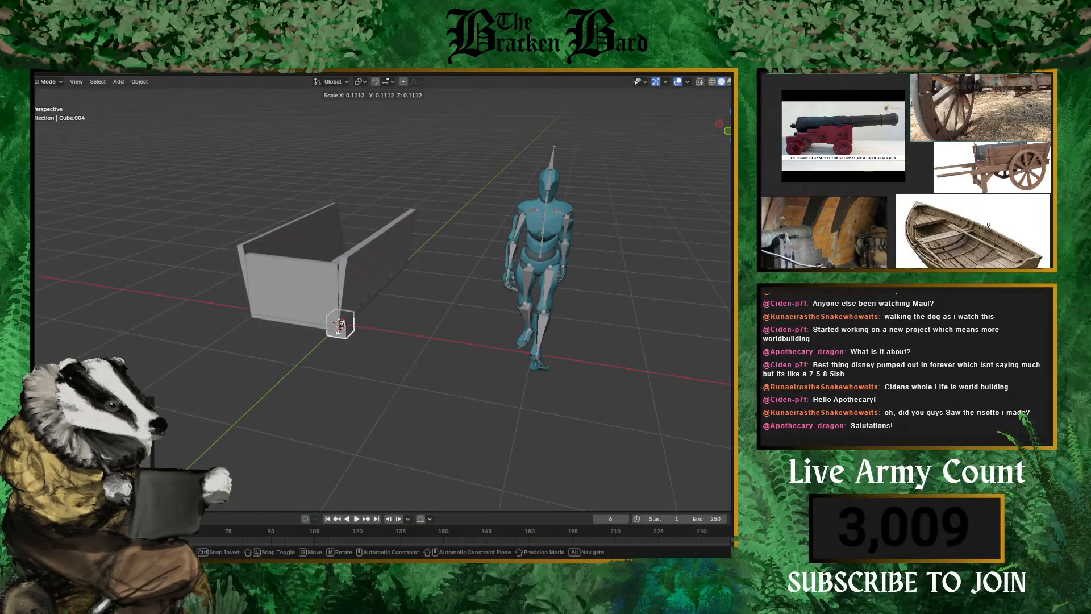
click(337, 317)
scroll(412, 360, up, 3)
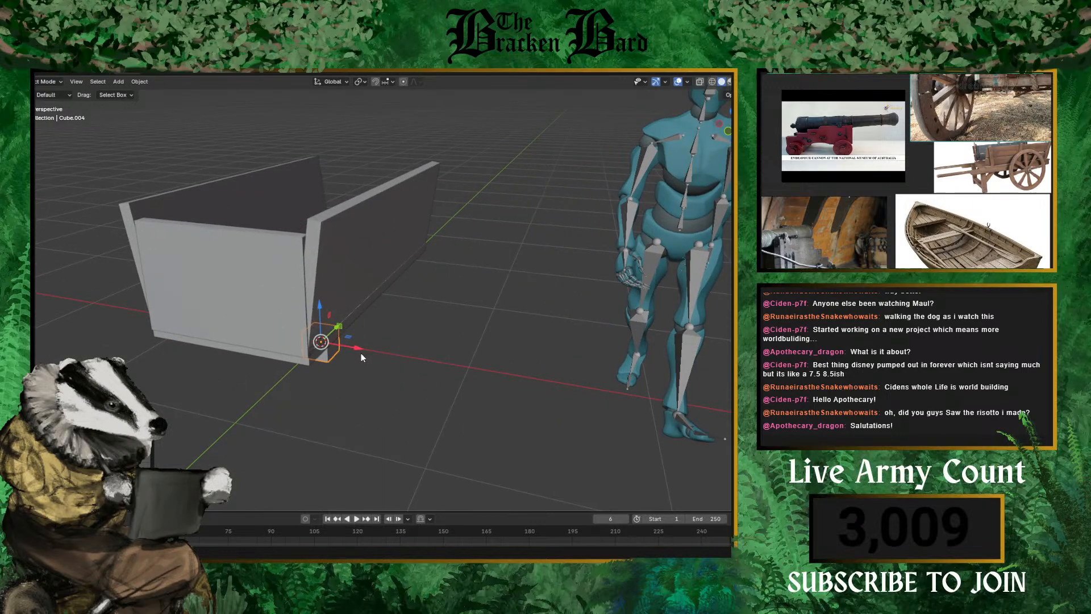
- Scale the small cube down again to about 0.47 and place it at the side panel's near lower corner
mouse_move(360, 353)
mouse_down()
mouse_move(382, 343)
mouse_move(372, 375)
mouse_move(385, 292)
mouse_move(402, 295)
mouse_move(359, 318)
mouse_move(354, 335)
mouse_up()
key(z)
key(s)
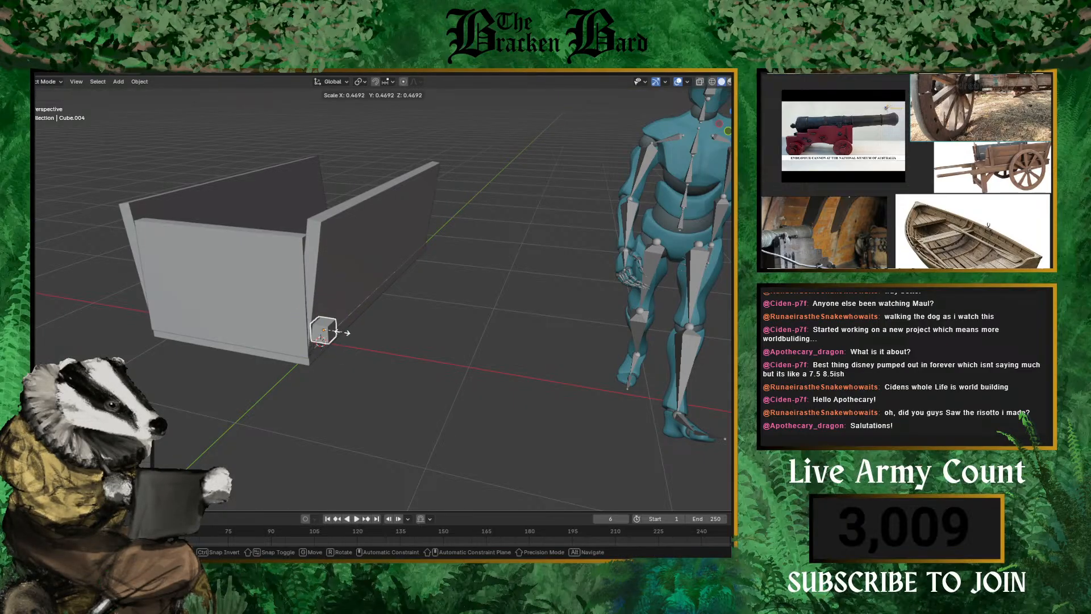
click(336, 333)
scroll(363, 368, up, 4)
drag(306, 337, 284, 356)
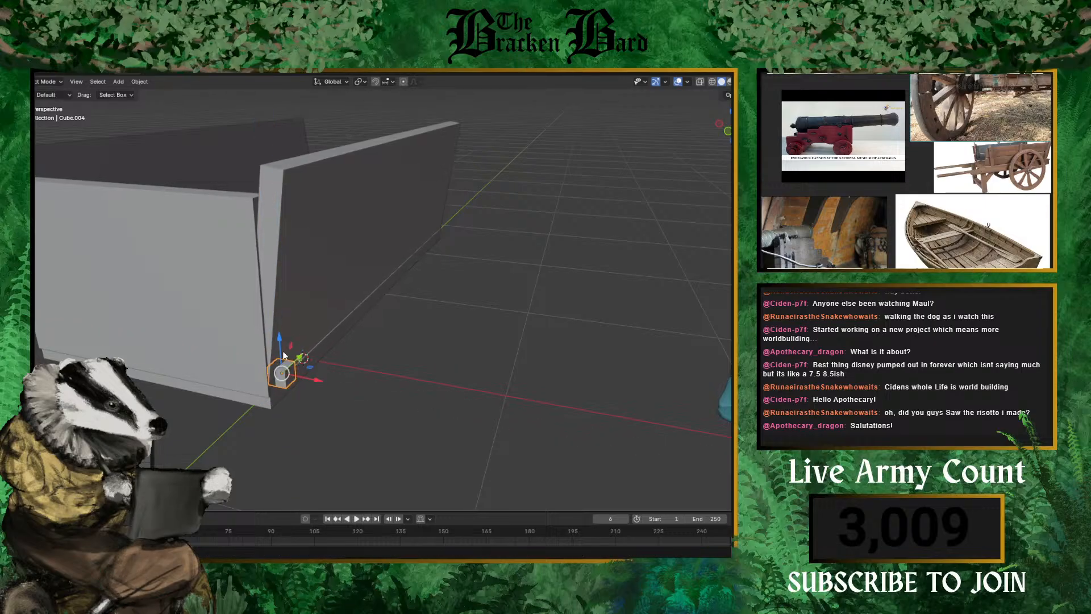
- Stretch the cube along the Z axis into a tall, thin post and rotate it to match the side panel's lean
key(s)
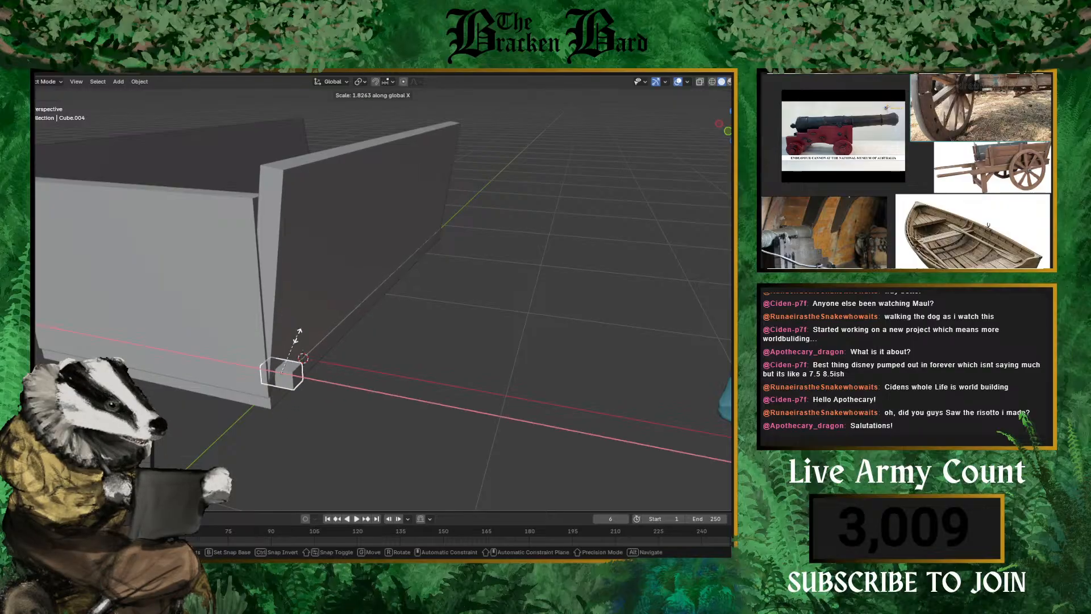
key(z)
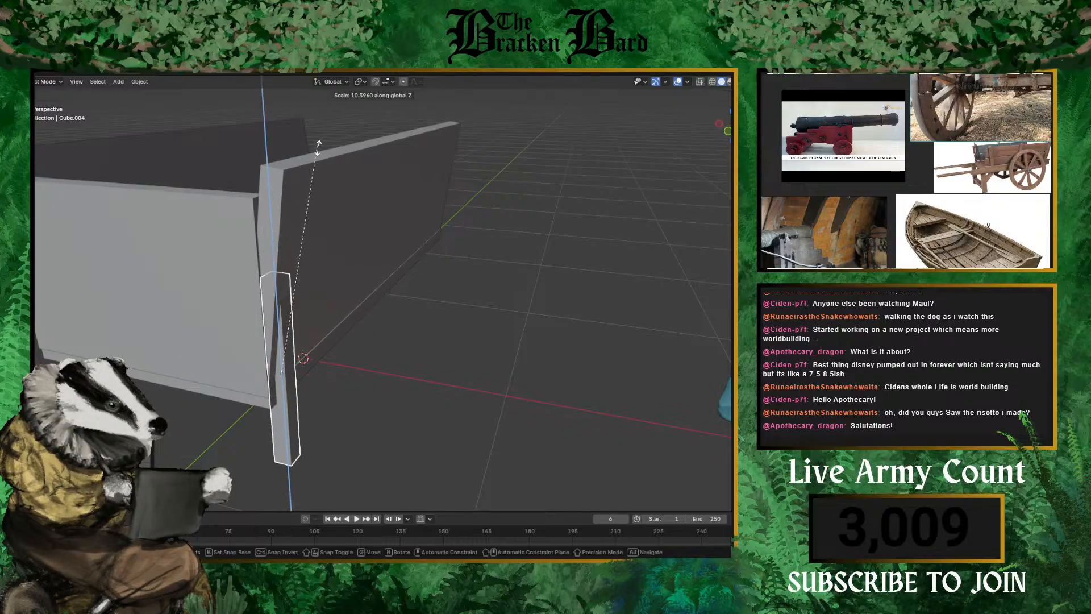
click(305, 185)
key(r)
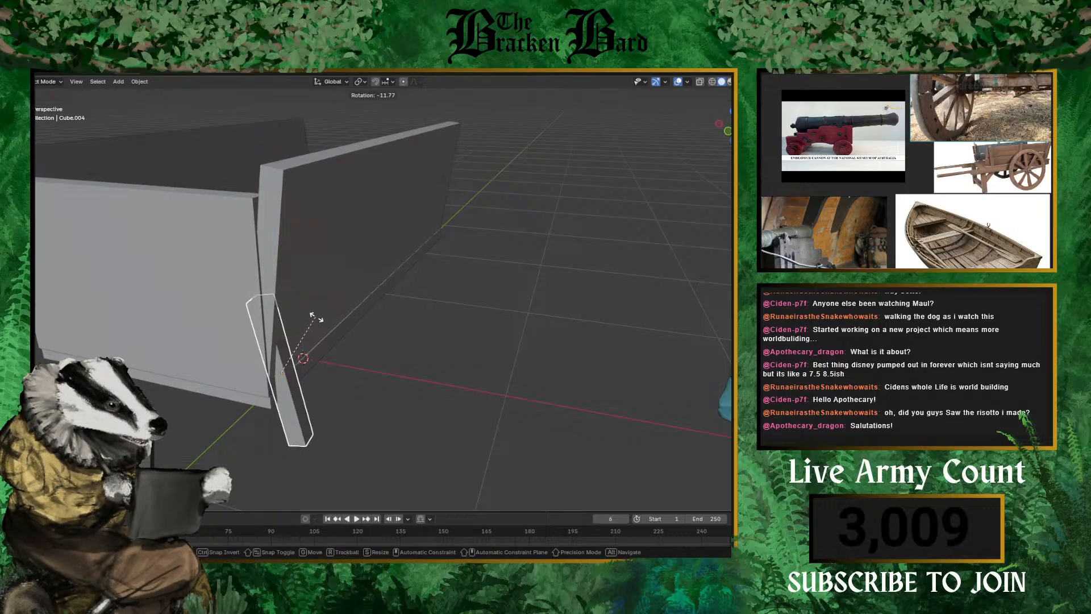
right_click(345, 331)
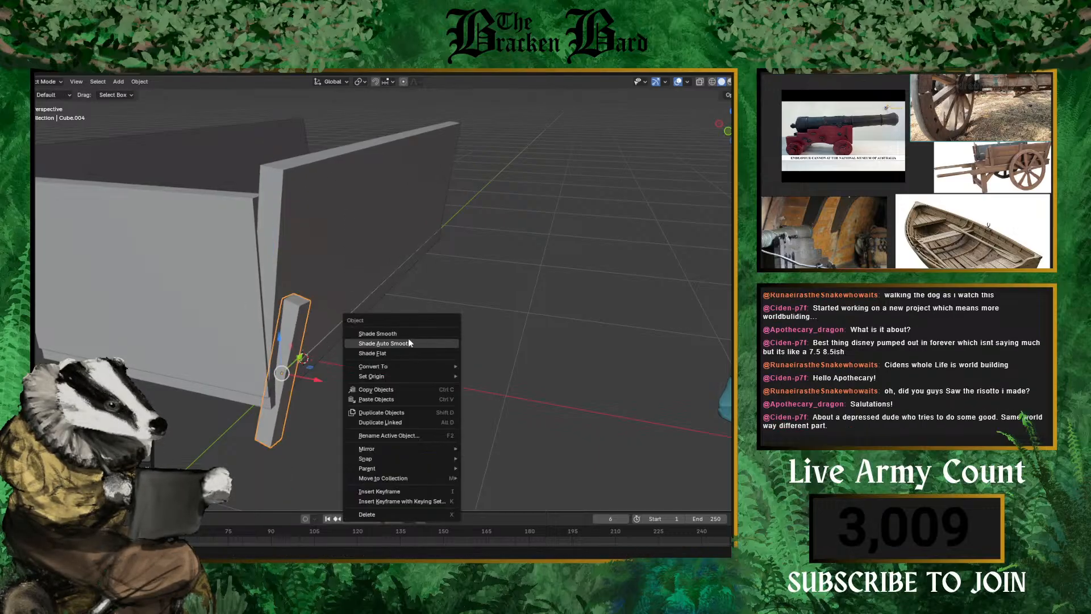
- Raise the post along the Z axis so it rests against the outer face of the side panel's near end
middle_drag(407, 267, 344, 283)
key(g)
key(z)
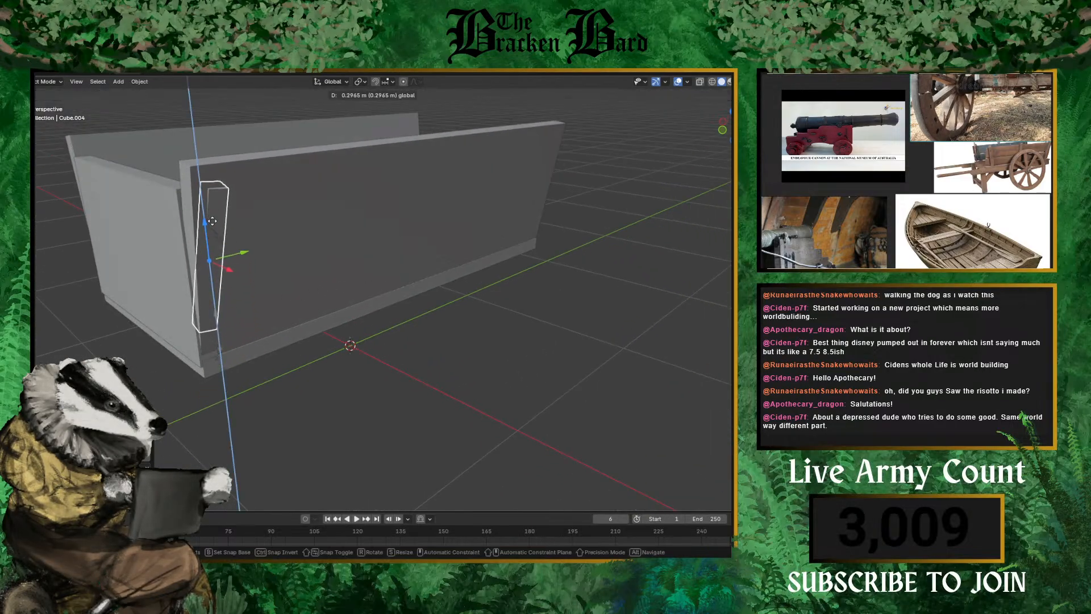
click(230, 251)
key(ctrl+z)
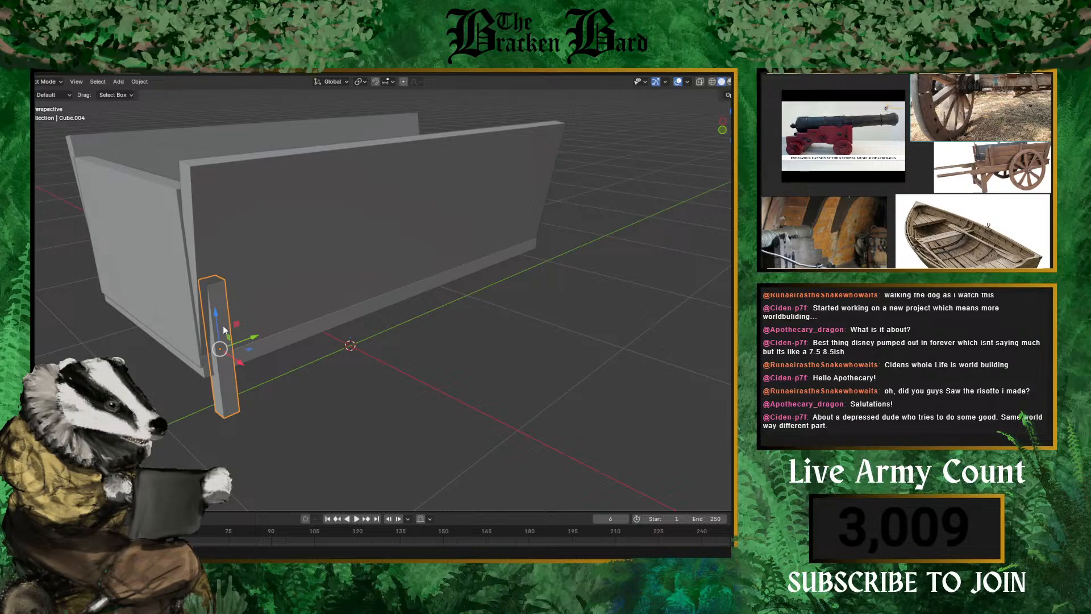
drag(216, 313, 209, 245)
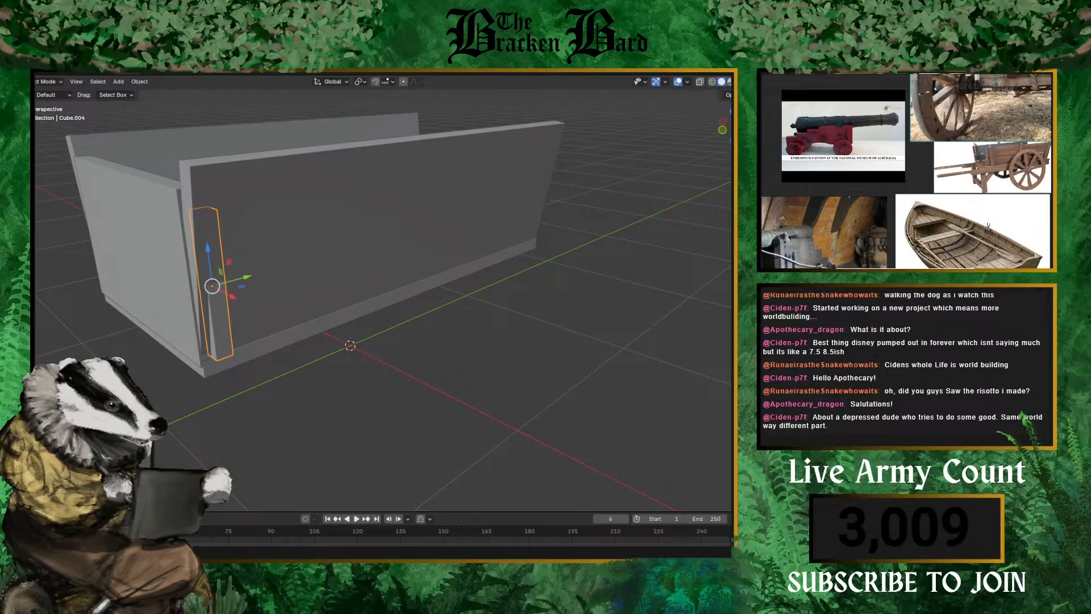
- Add an Array modifier to the post so three copies are spaced evenly along the length of the side panel
text(ar)
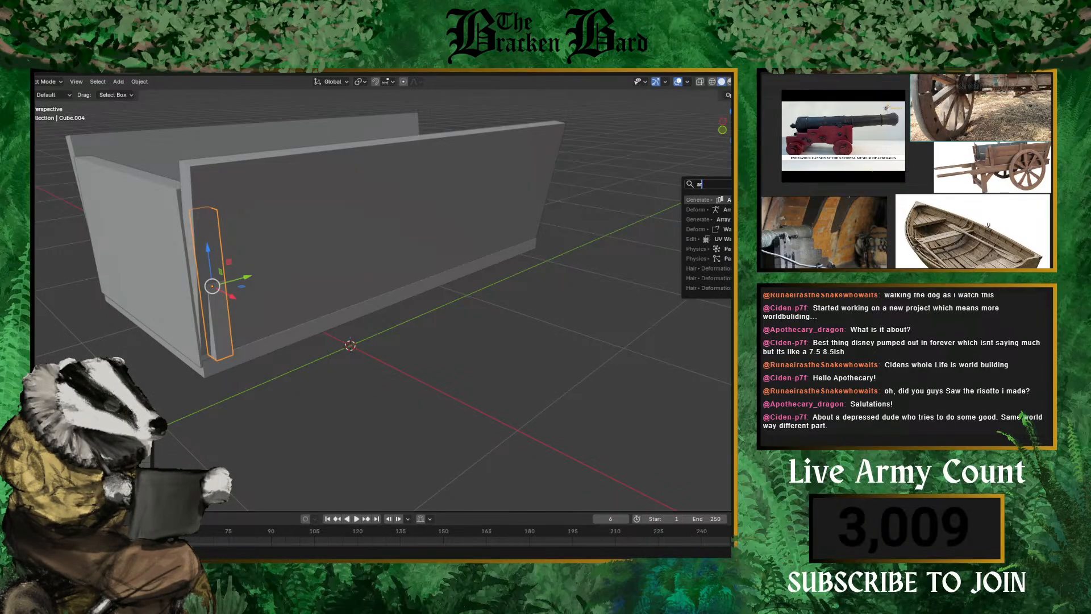
key(Return)
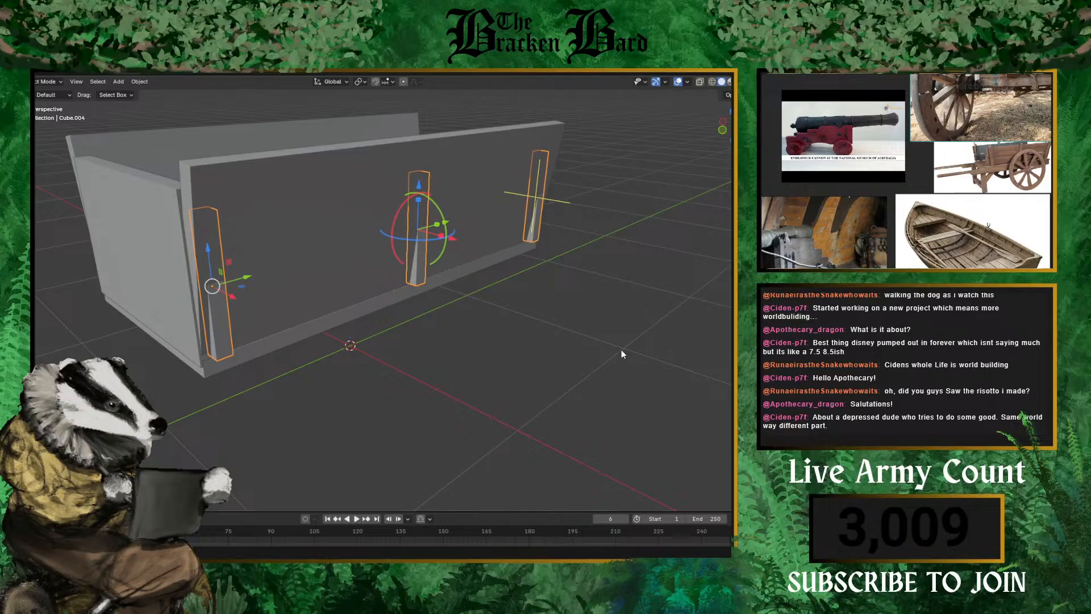
middle_drag(622, 350, 652, 345)
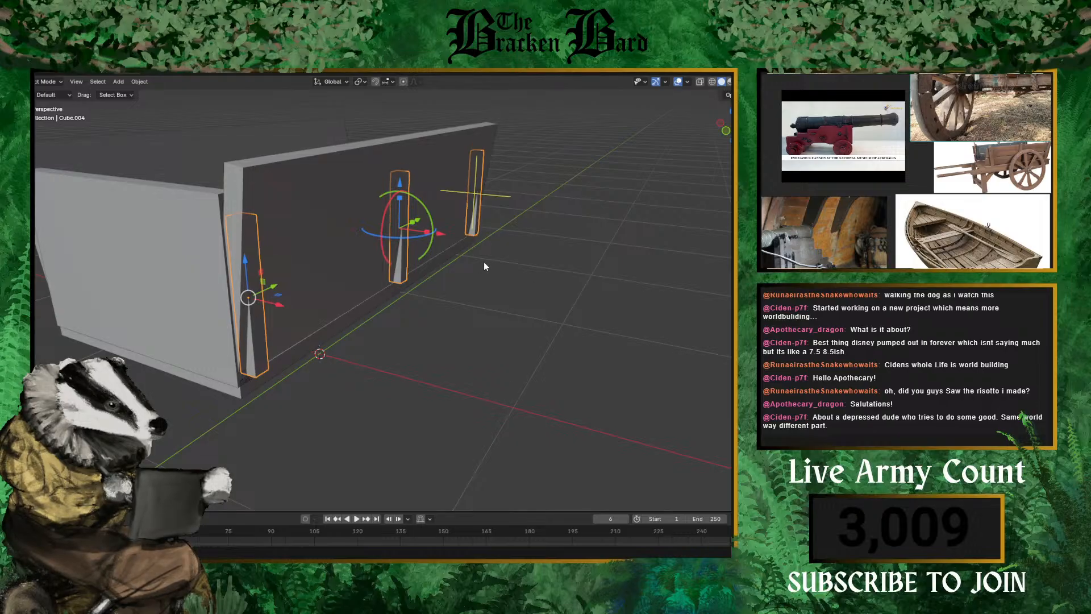
click(385, 359)
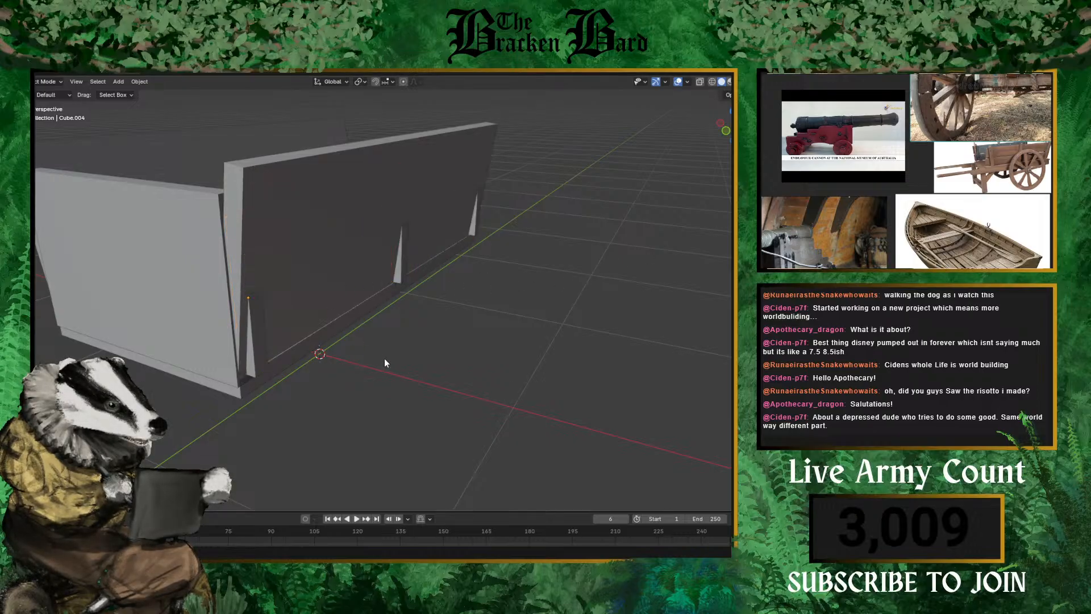
click(252, 321)
key(r)
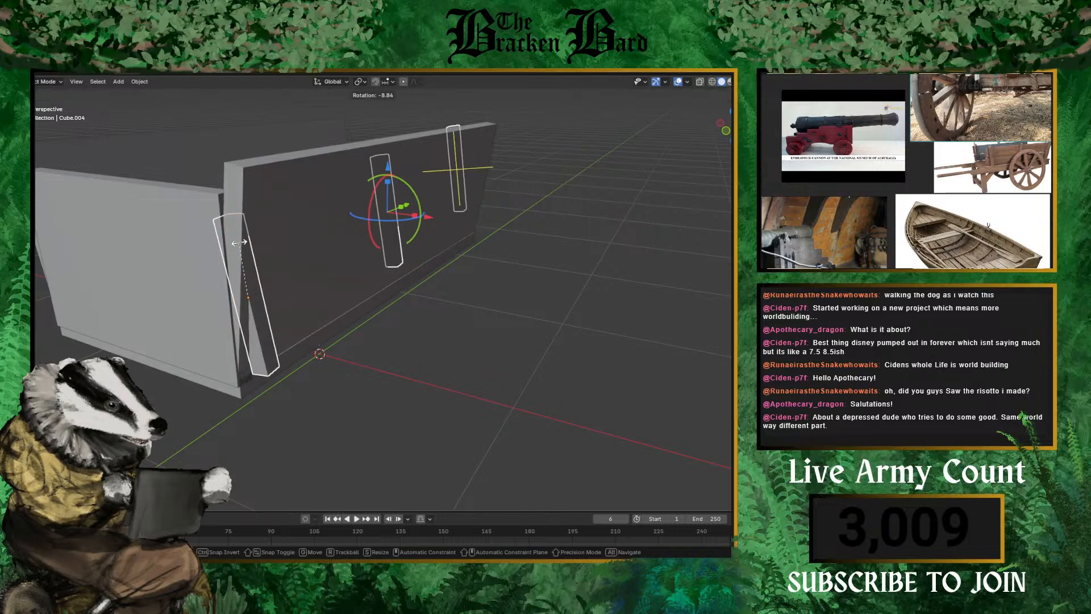
key(x)
key(r)
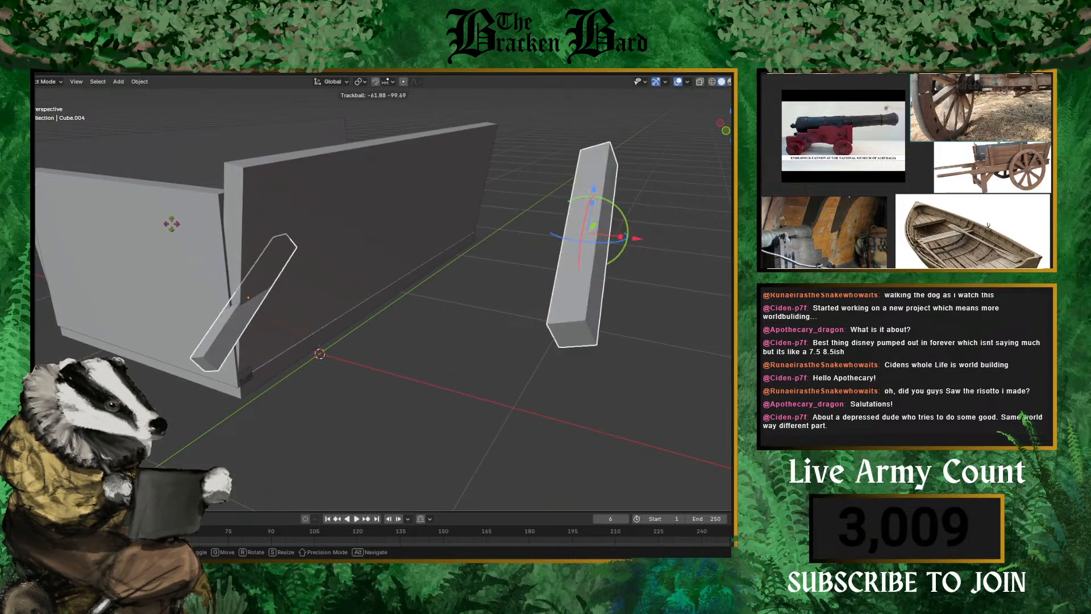
key(Escape)
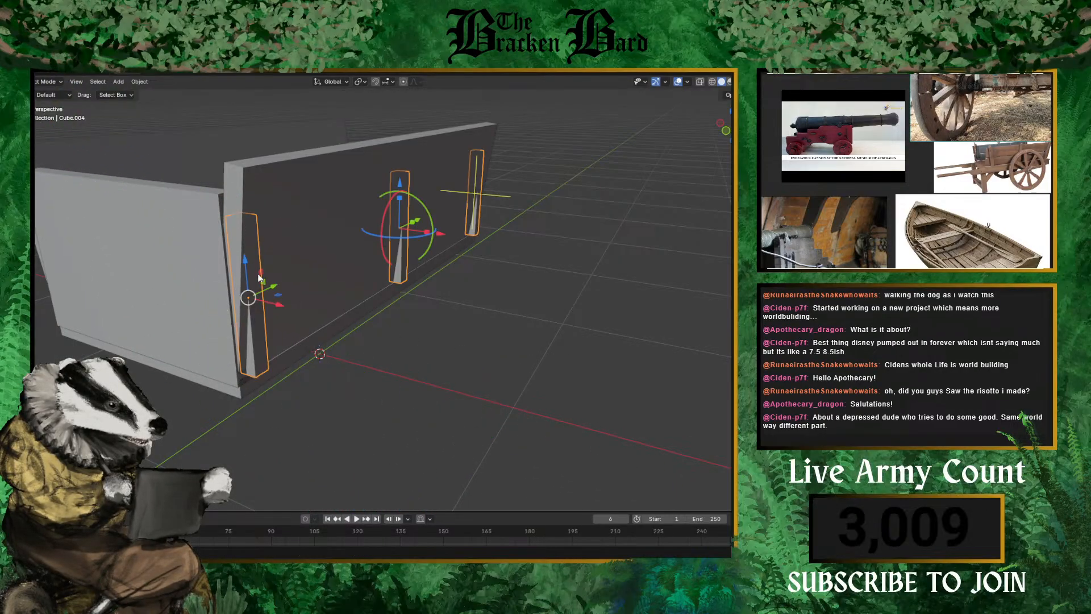
- Rotate the arrayed posts about the global Y axis to match the outward lean of the side panel
key(r)
key(y)
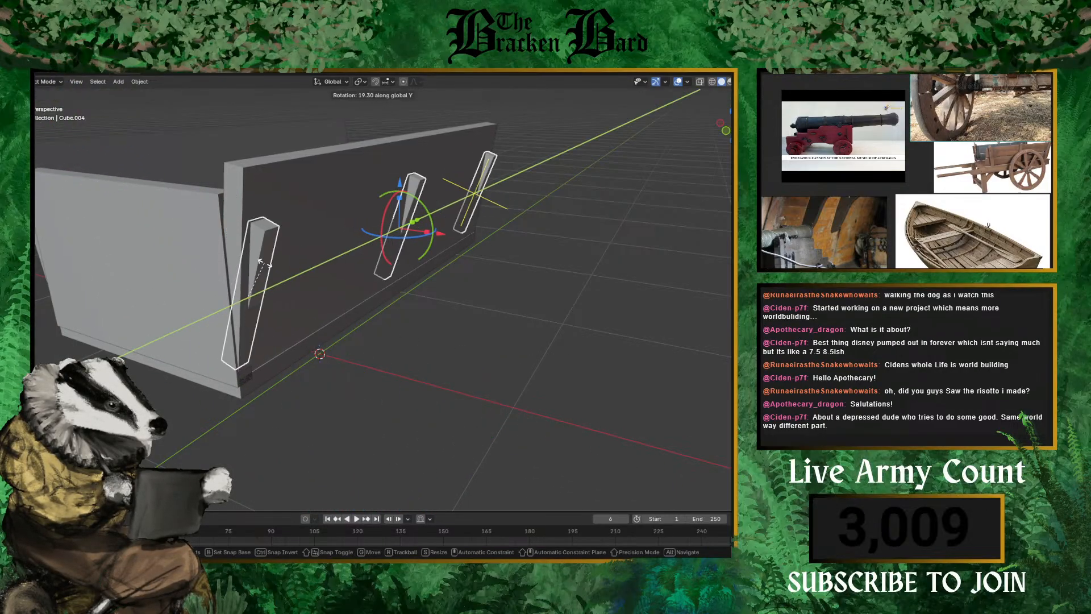
key(Escape)
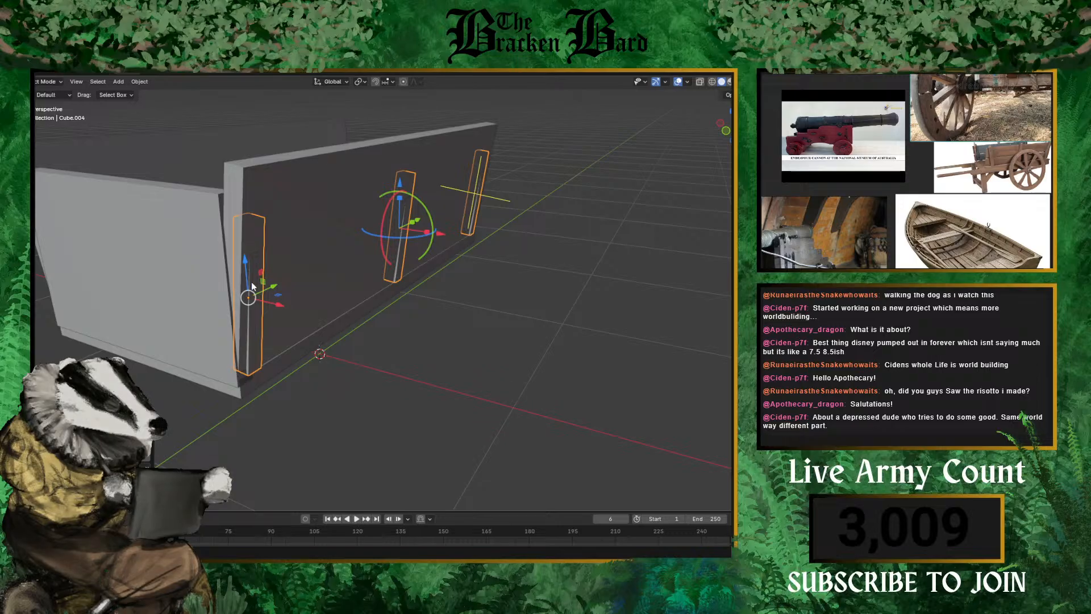
key(r)
key(y)
click(383, 310)
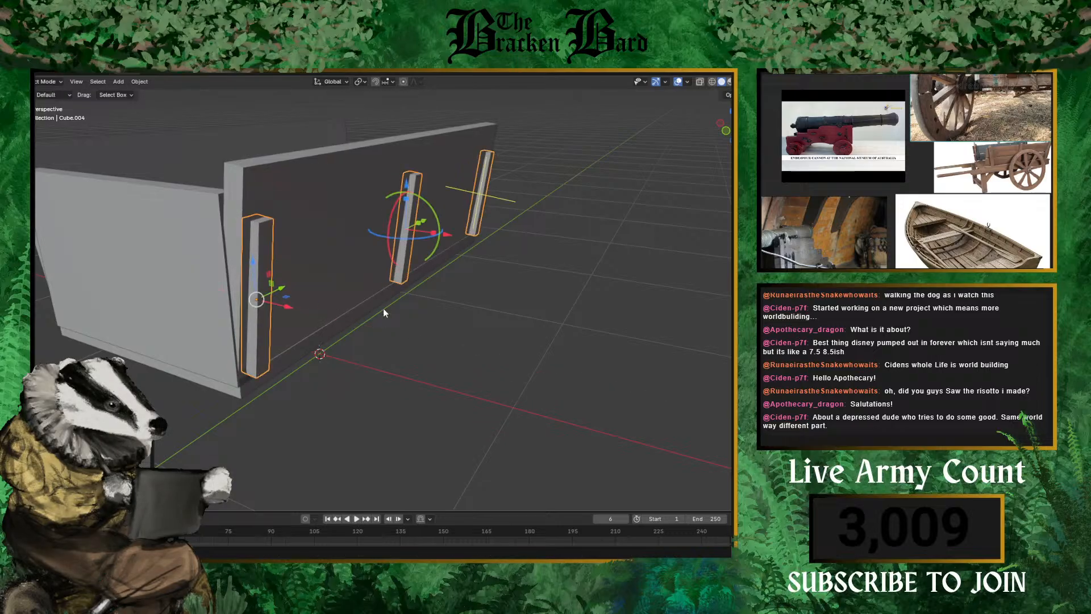
- Stretch the arrayed posts along the global Z axis so they cover most of the side panel's height
middle_drag(384, 311, 402, 315)
key(s)
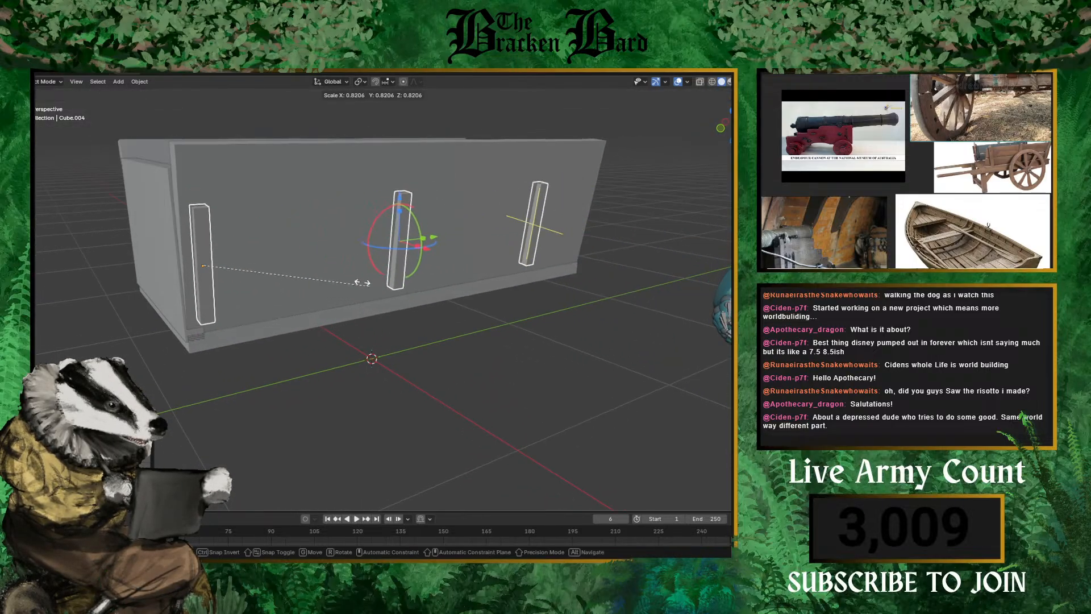
key(Escape)
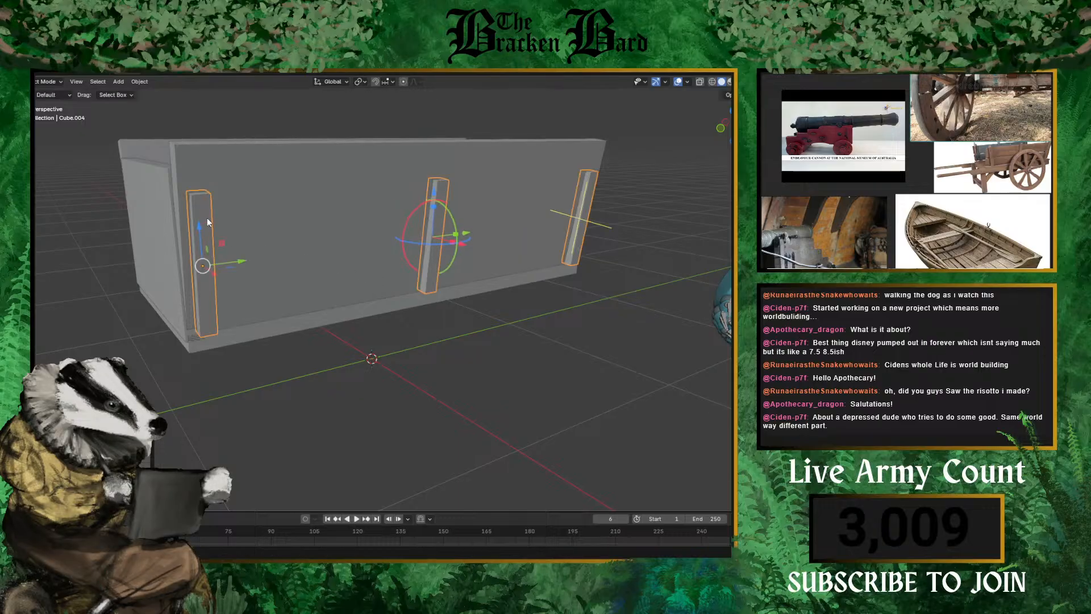
key(s)
key(x)
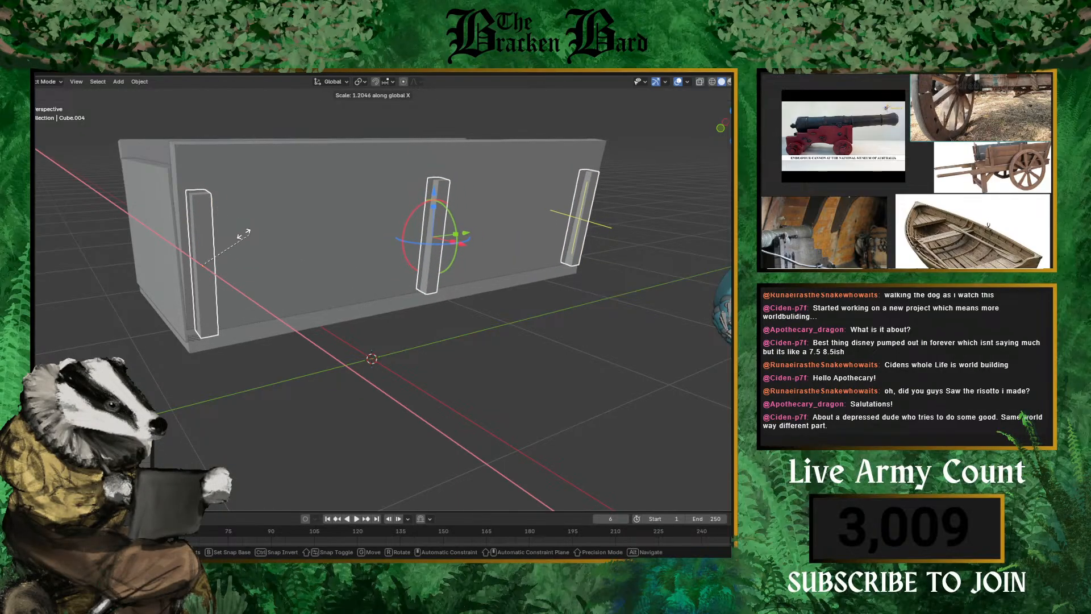
key(z)
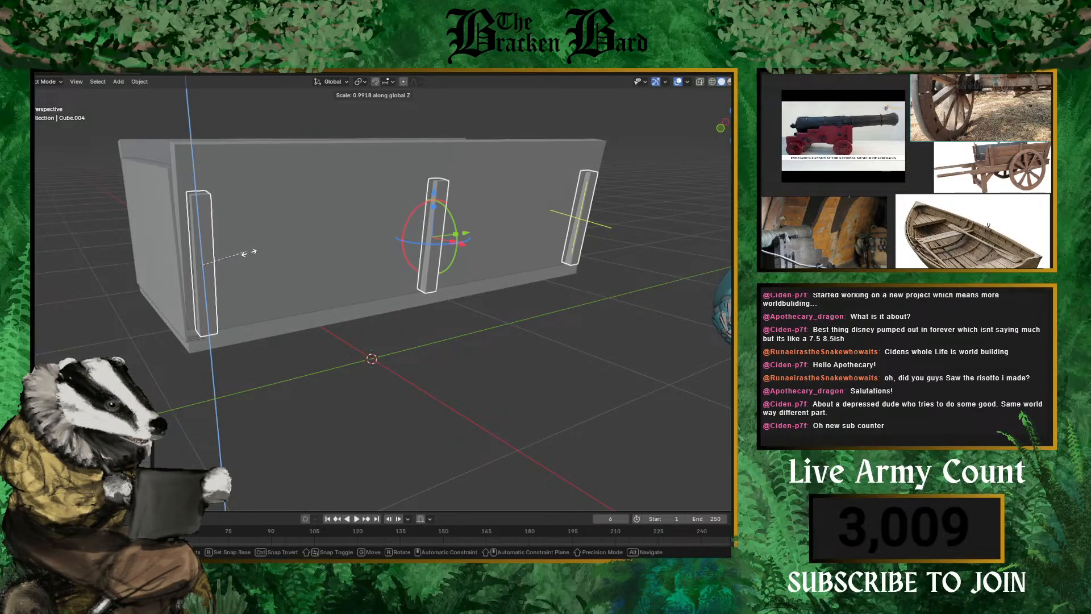
click(263, 261)
- Raise the arrayed posts along the Z axis and shift them slightly along Y to fit the side panel's outer face
middle_drag(333, 337, 276, 291)
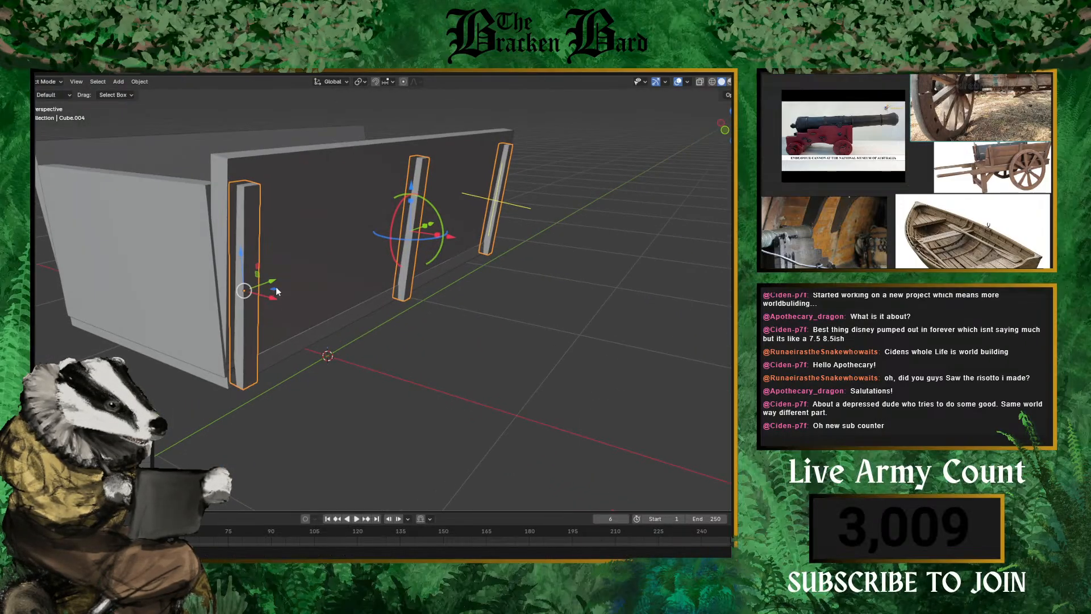
drag(242, 264, 243, 239)
drag(271, 282, 275, 278)
middle_drag(412, 309, 510, 305)
scroll(336, 308, down, 3)
middle_drag(425, 312, 179, 243)
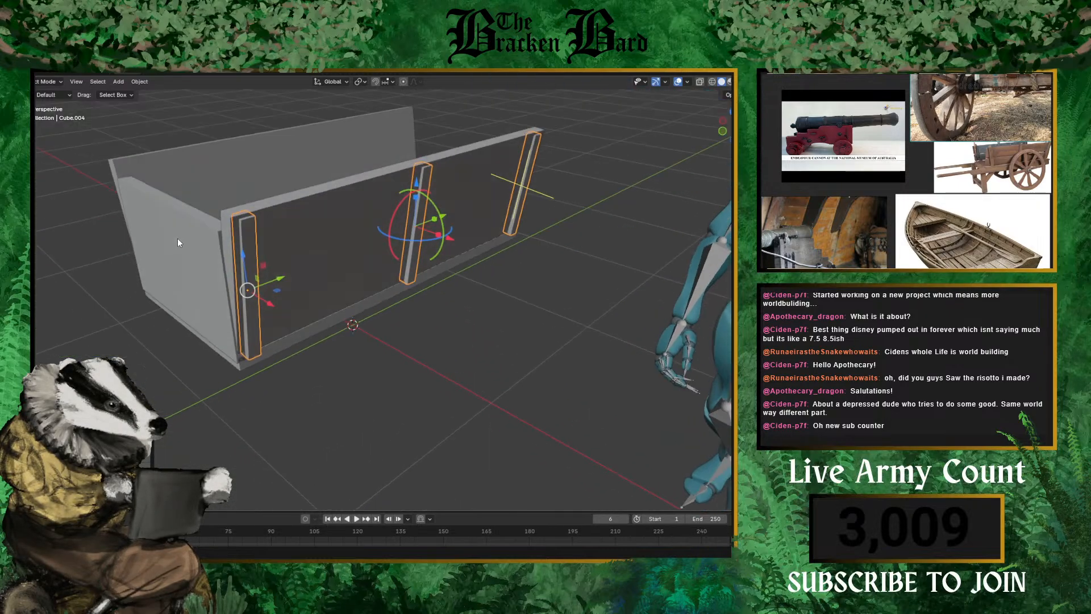
- Deselect the posts and examine their fit against the side panel from several angles
click(139, 338)
middle_drag(137, 336, 155, 321)
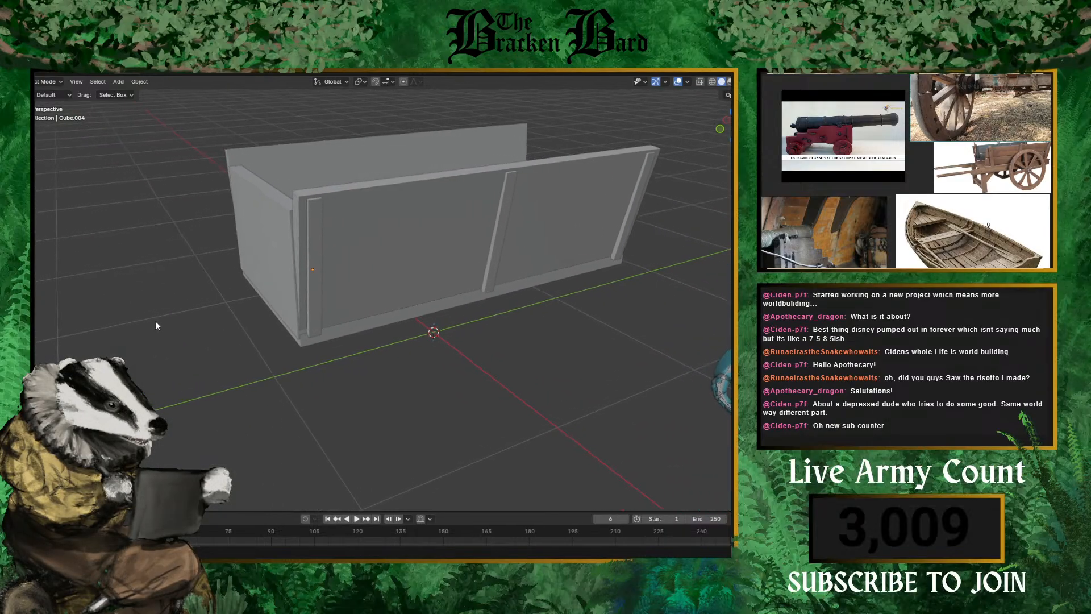
scroll(171, 282, up, 5)
scroll(170, 274, down, 3)
scroll(165, 251, up, 2)
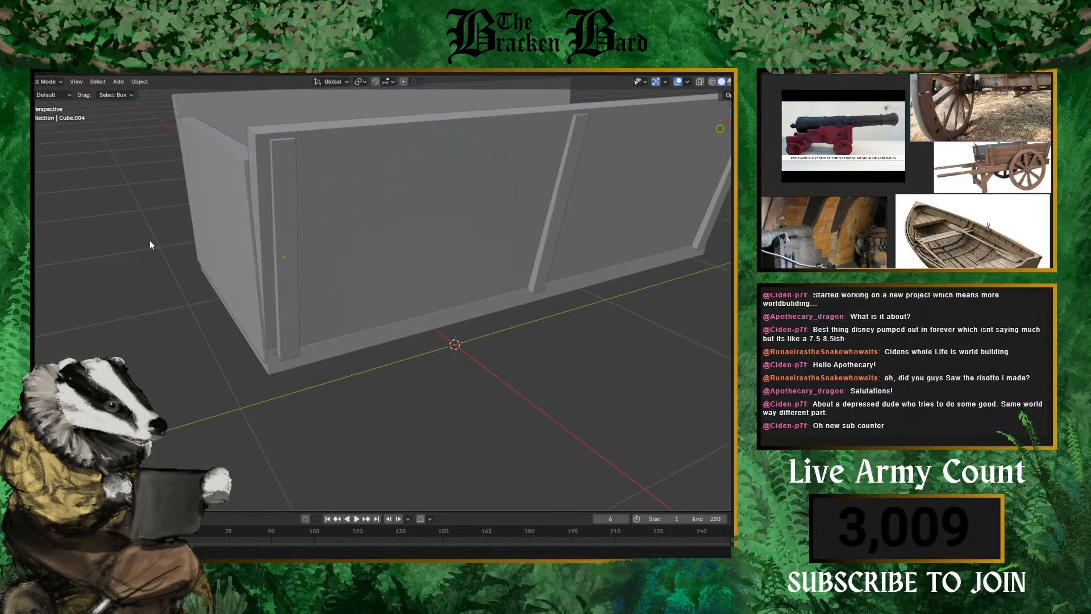
scroll(139, 234, down, 3)
middle_drag(139, 234, 288, 319)
scroll(171, 287, down, 4)
- Add a cube at the 3D cursor and scale it down uniformly to about 0.10
key(shift+a)
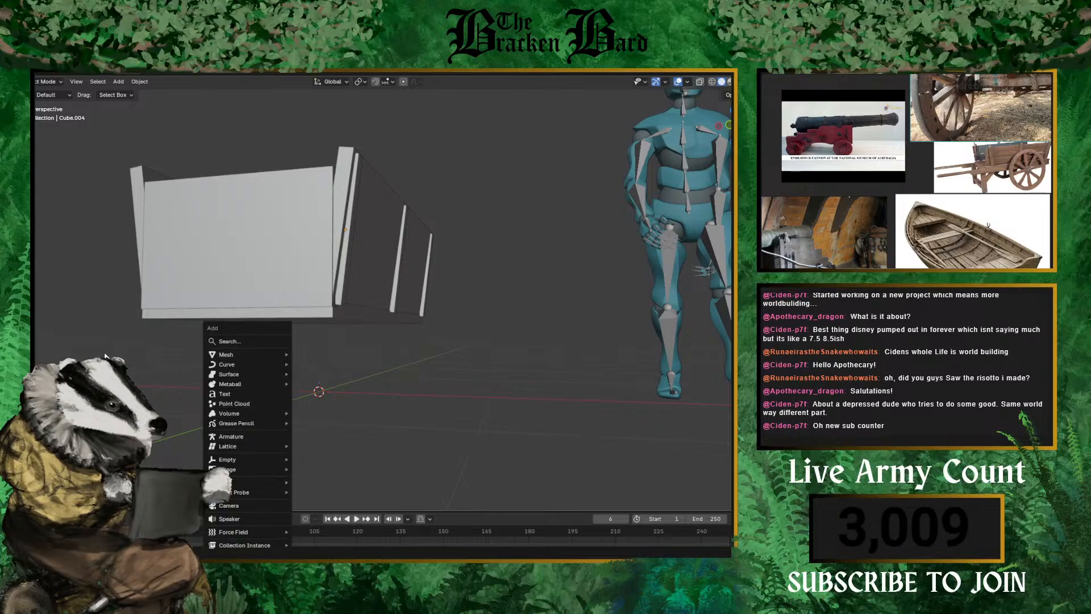
mouse_move(233, 352)
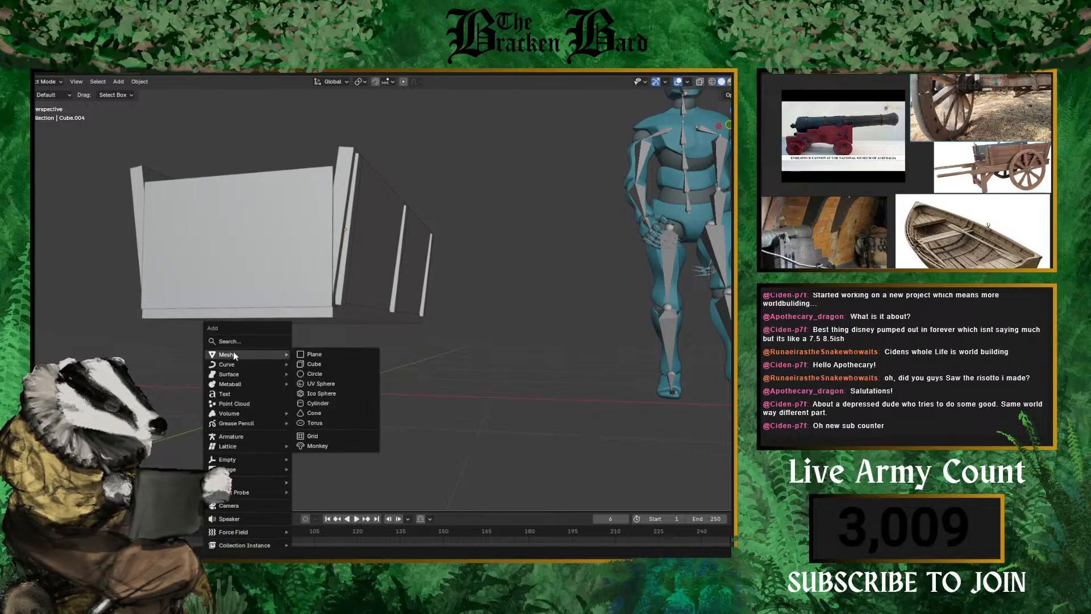
click(314, 364)
scroll(375, 358, down, 4)
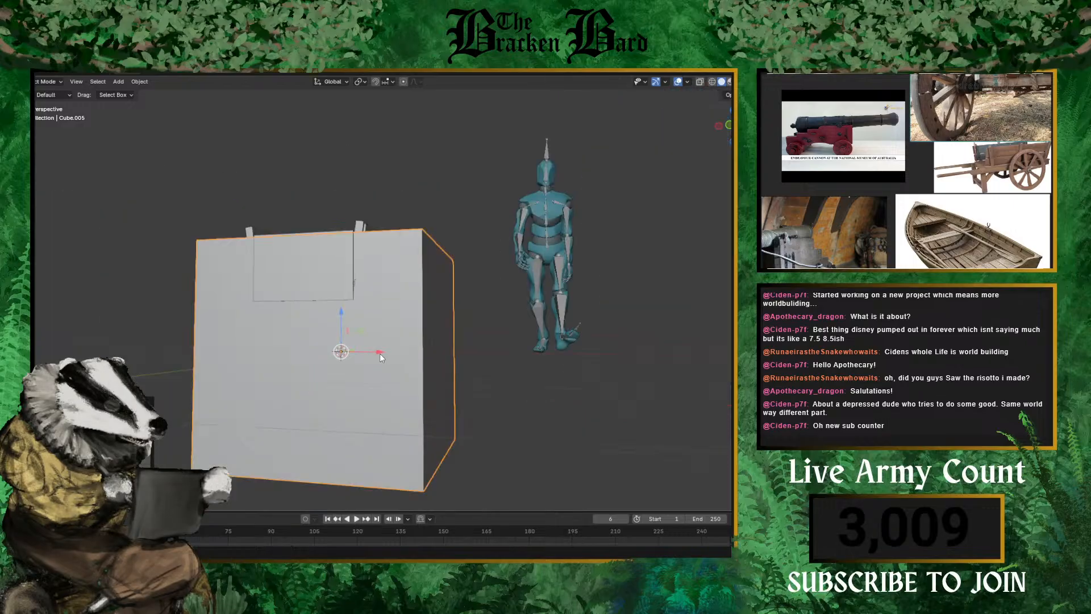
key(s)
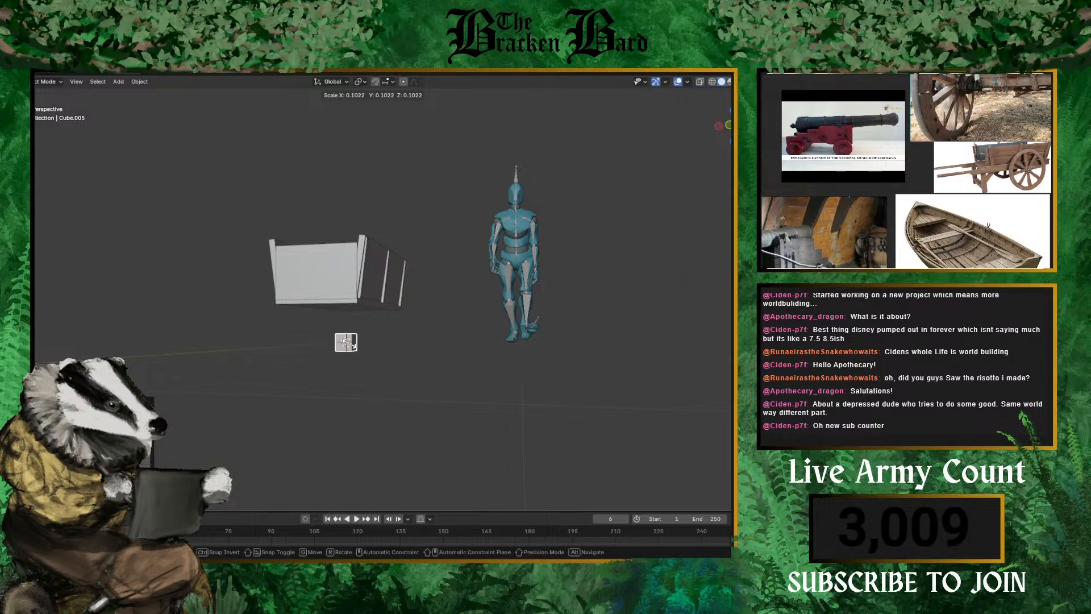
click(346, 341)
- Move the small cube along the Y, X and Z axes to sit centred against the underside of the cart bed's near end
middle_drag(346, 342, 439, 373)
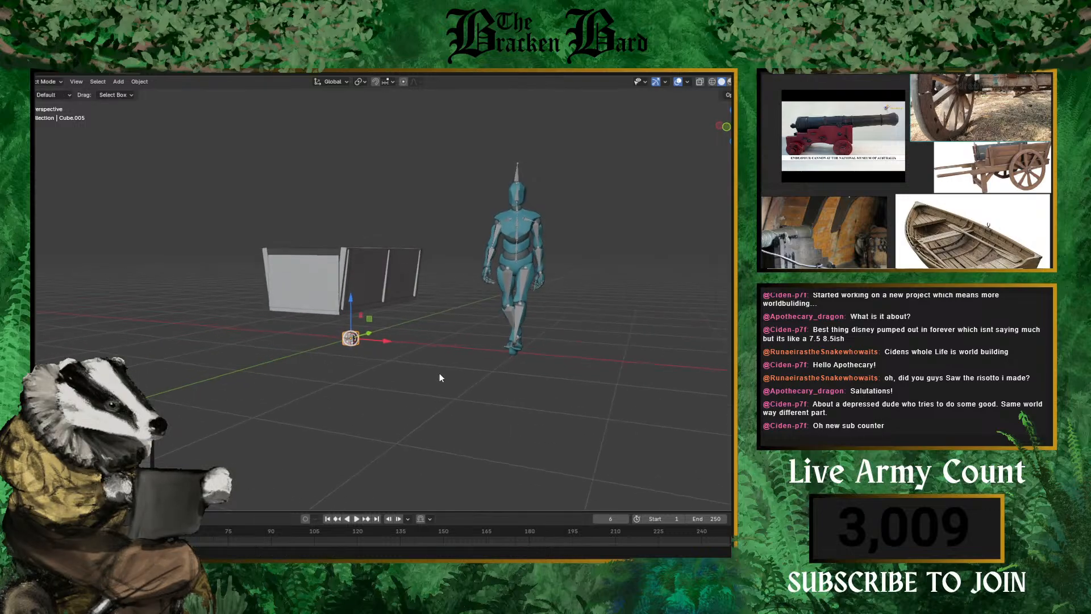
scroll(361, 331, up, 3)
key(g)
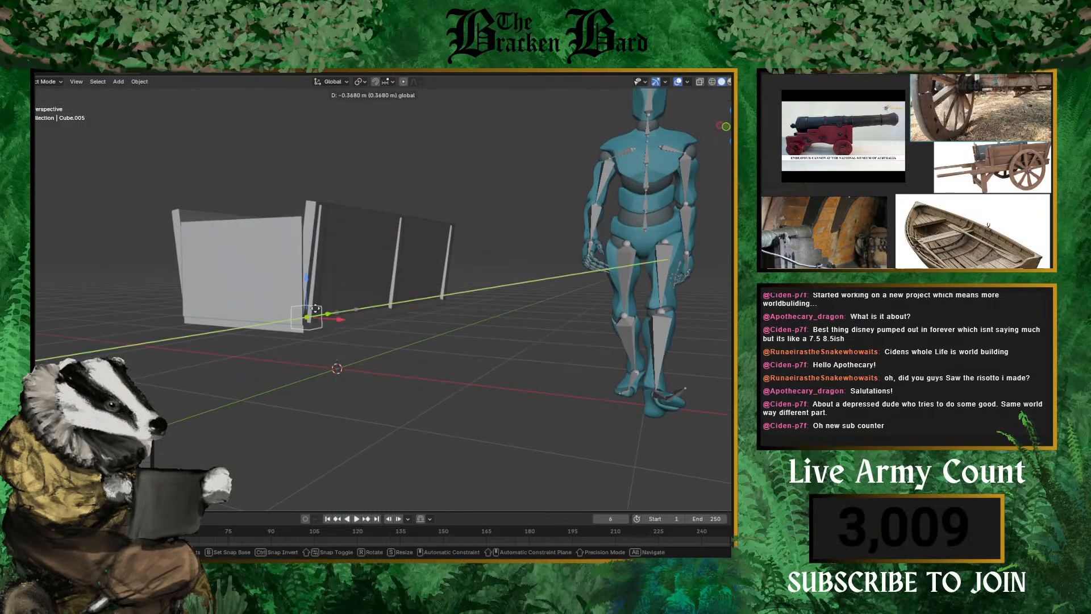
click(326, 342)
middle_drag(326, 342, 280, 295)
key(g)
key(x)
click(363, 298)
key(g)
key(z)
click(282, 293)
- Flatten the cube along the Z axis and widen it along X into a crossbeam slightly narrower than the cart bed
key(s)
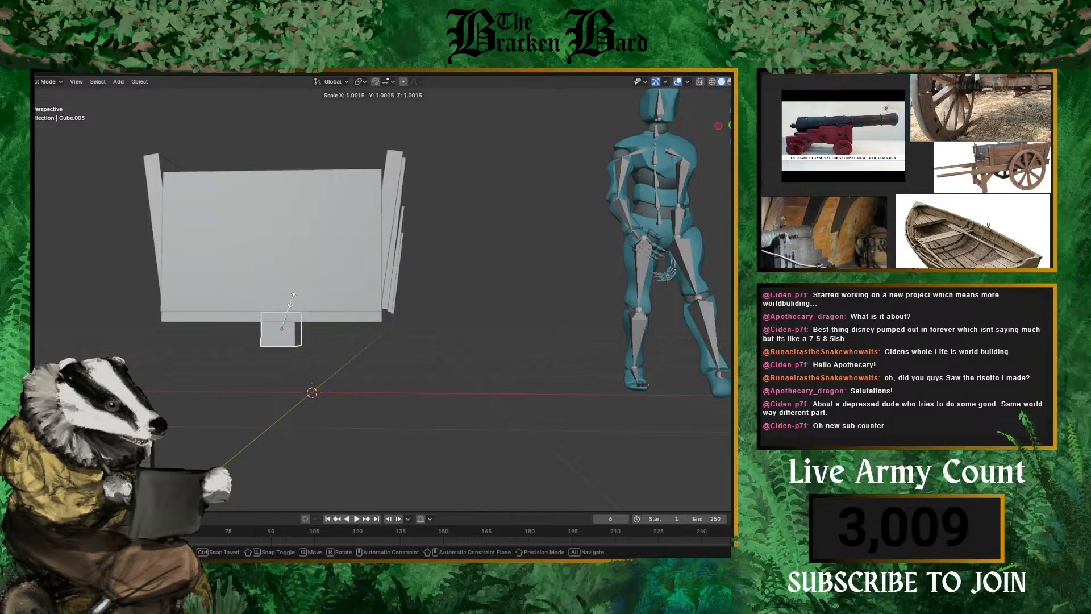
key(z)
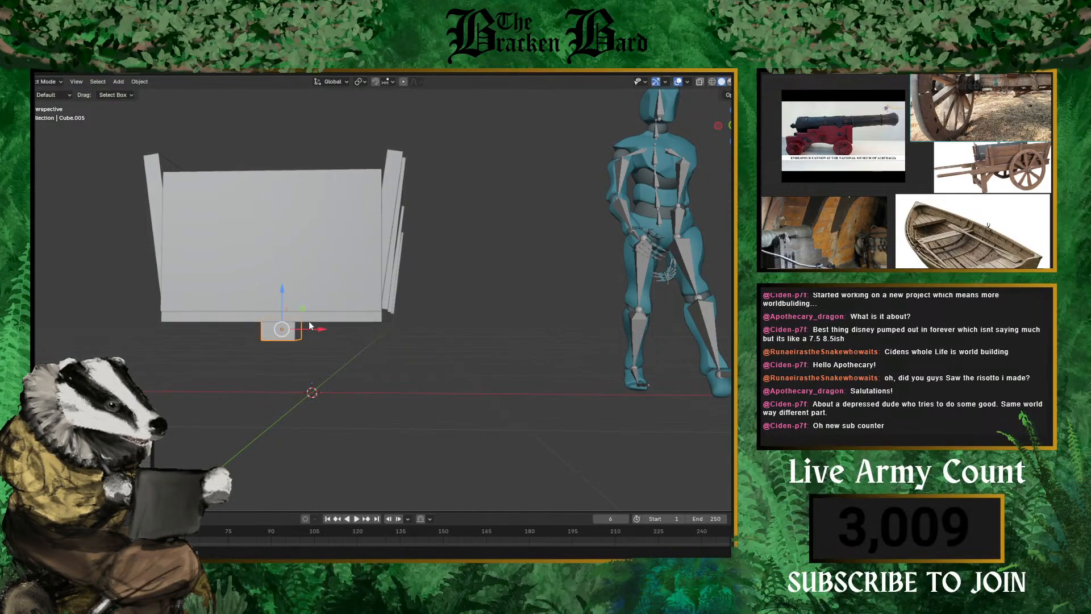
key(x)
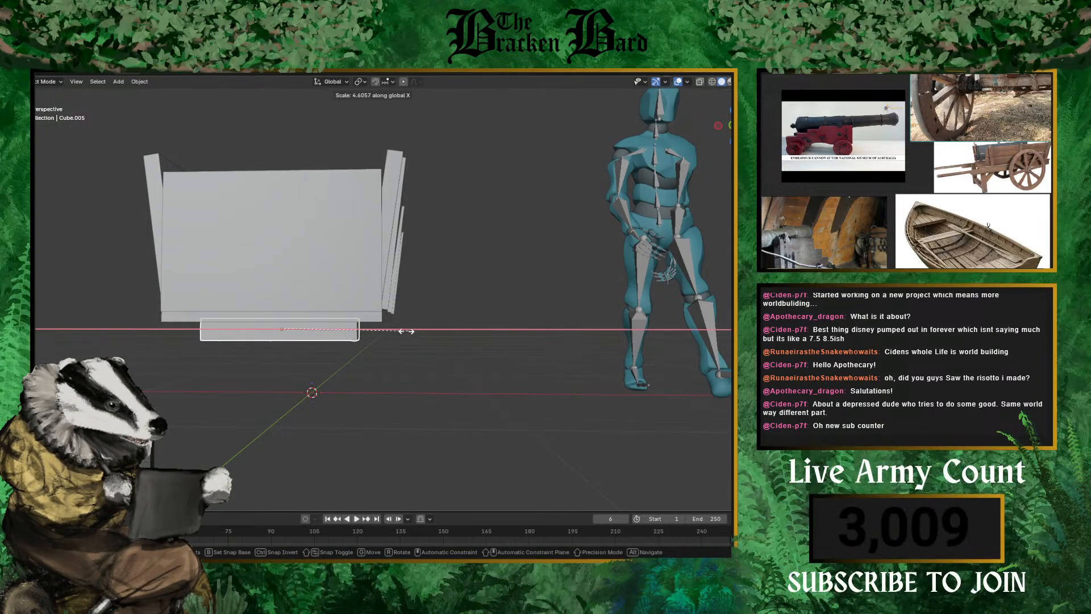
click(455, 337)
- Add a cylinder at the 3D cursor and scale it down uniformly to about 0.087
middle_drag(459, 340, 456, 305)
middle_drag(166, 262, 411, 408)
key(shift+a)
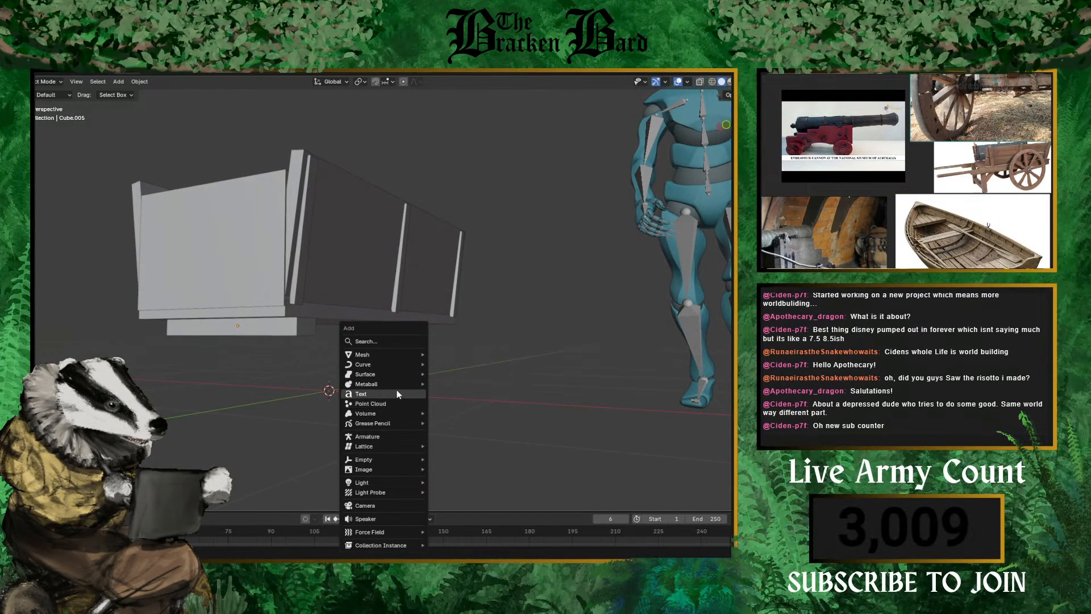
mouse_move(397, 354)
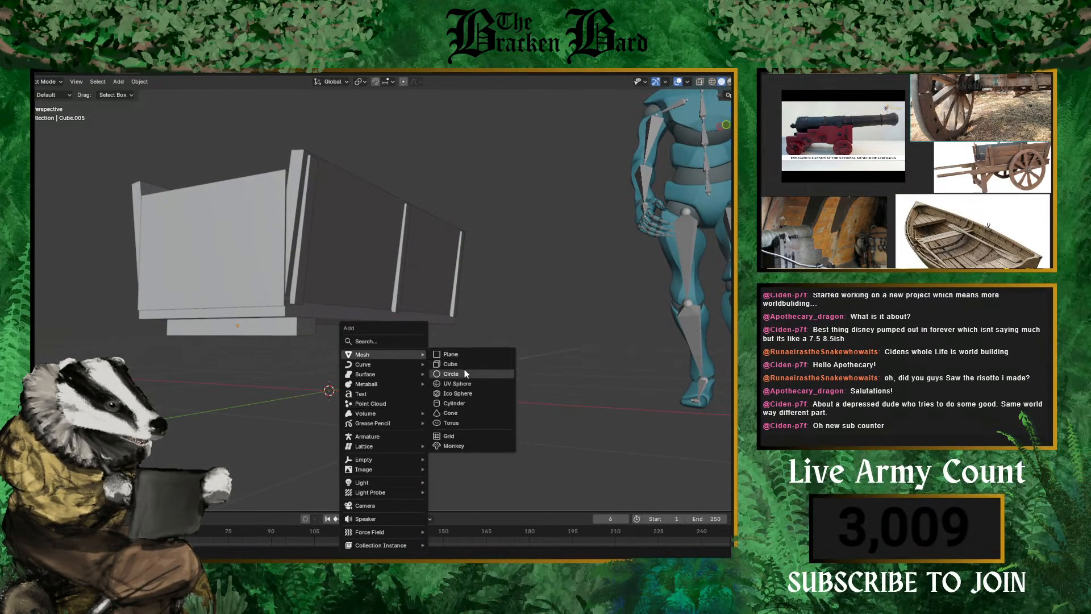
click(460, 403)
middle_drag(460, 403, 306, 391)
scroll(318, 370, down, 5)
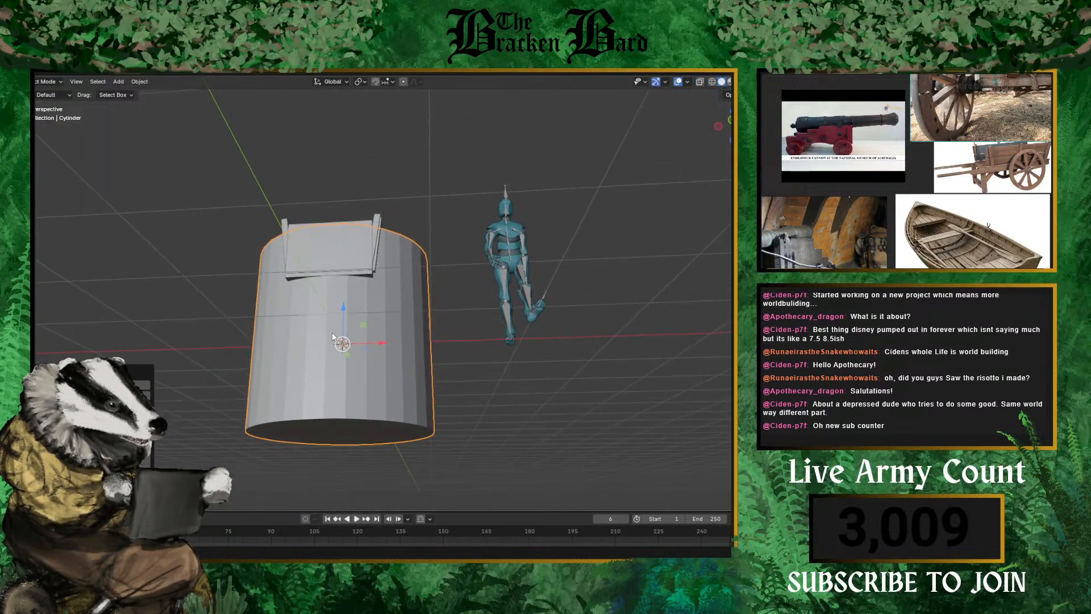
middle_drag(332, 336, 331, 357)
key(s)
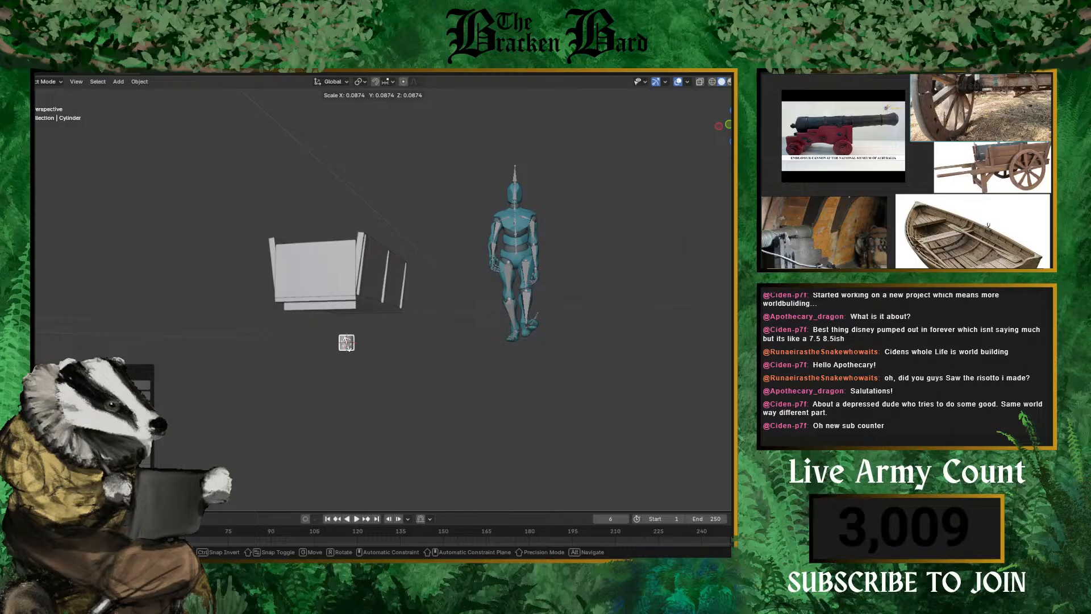
click(347, 342)
- Rotate the new cylinder about the Y axis so it lies across the cart's width
scroll(370, 371, up, 5)
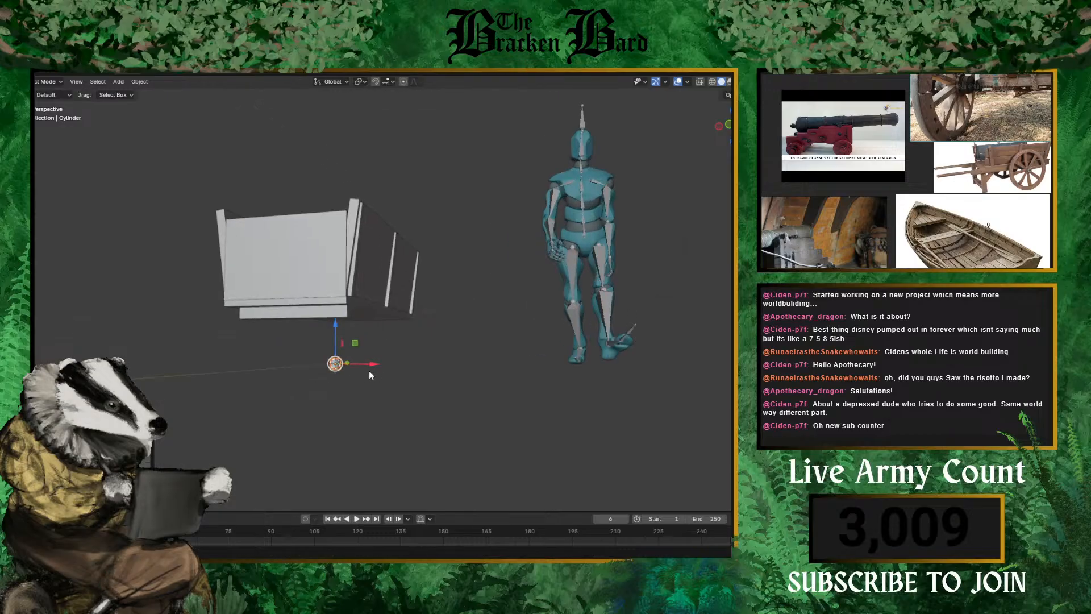
key(r)
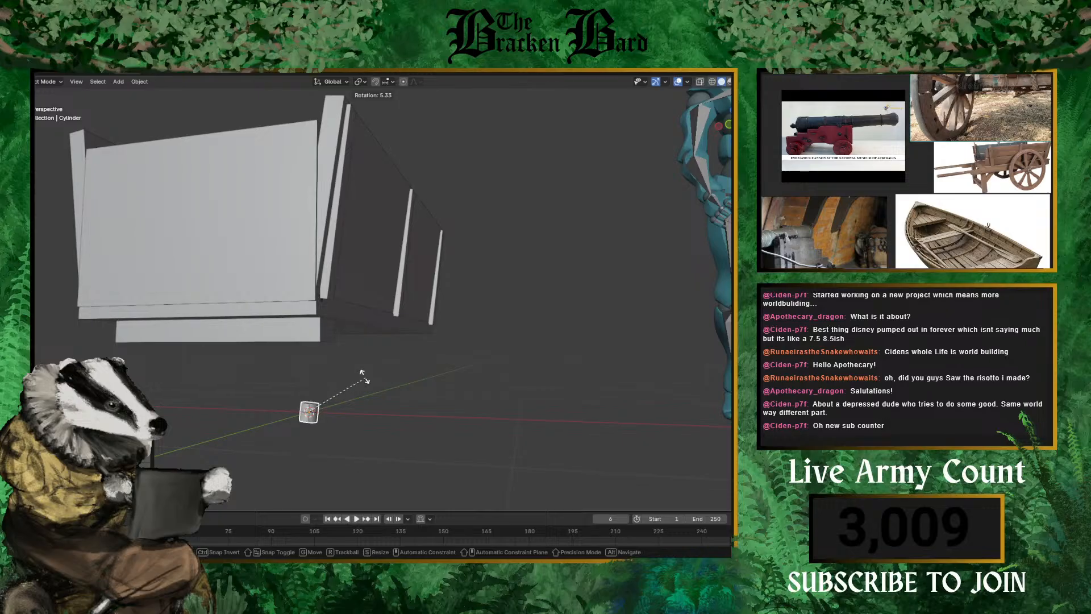
key(x)
key(z)
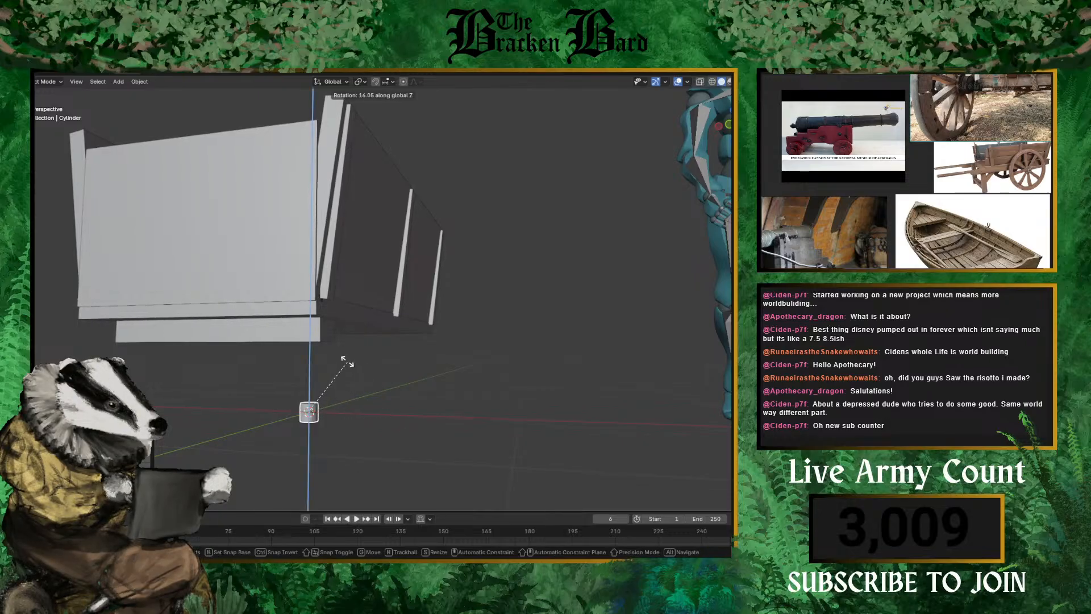
key(y)
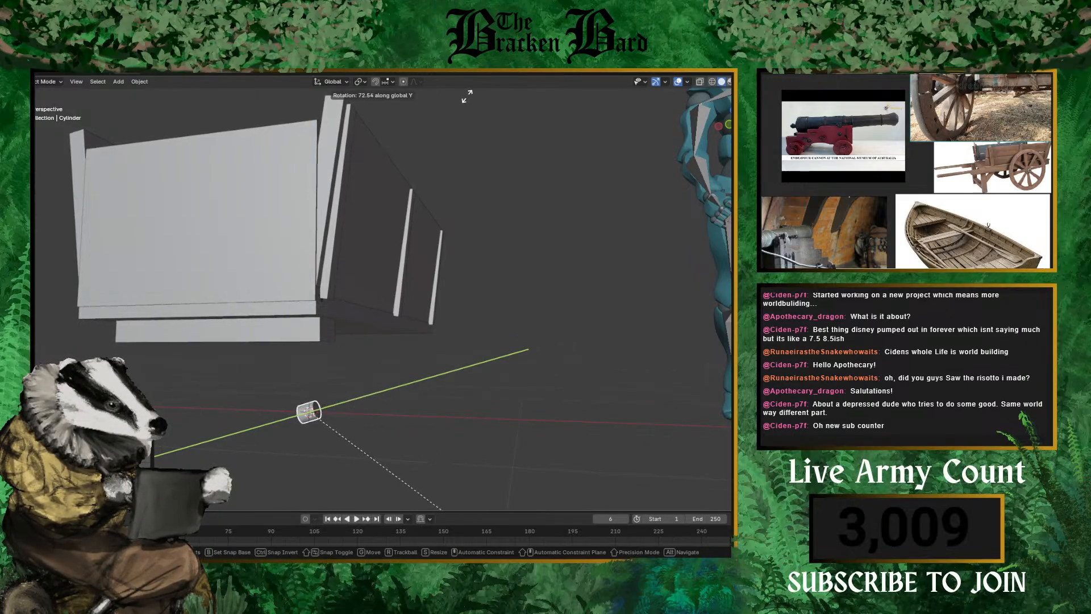
click(414, 130)
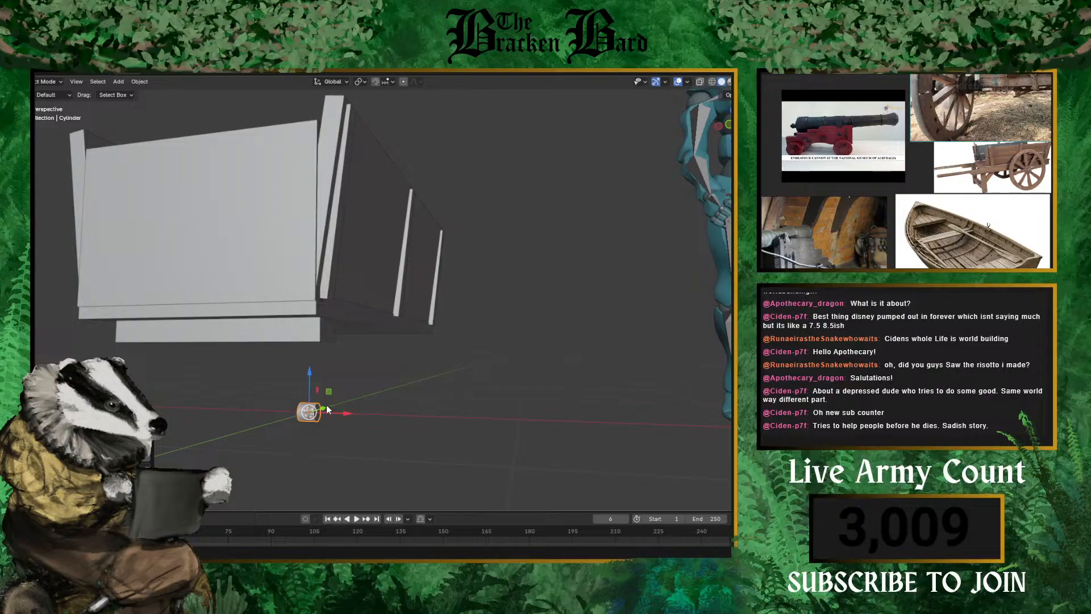
- Move the cylinder along the X, Z and Y axes to the middle of the crossbeam under the cart bed
drag(327, 410, 201, 414)
key(g)
key(z)
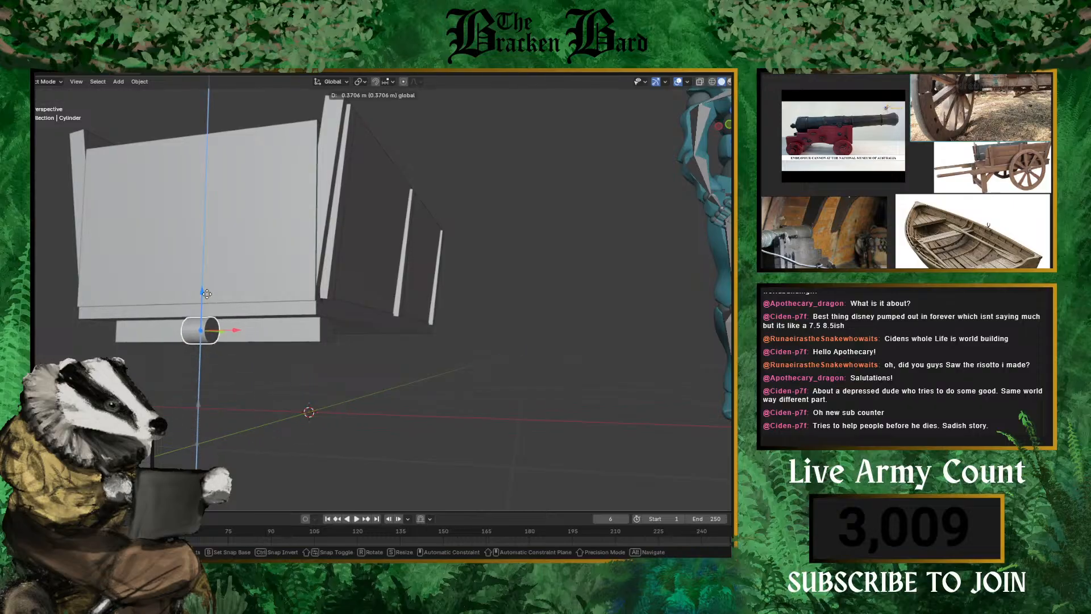
click(207, 293)
middle_drag(272, 353, 188, 331)
drag(189, 336, 238, 339)
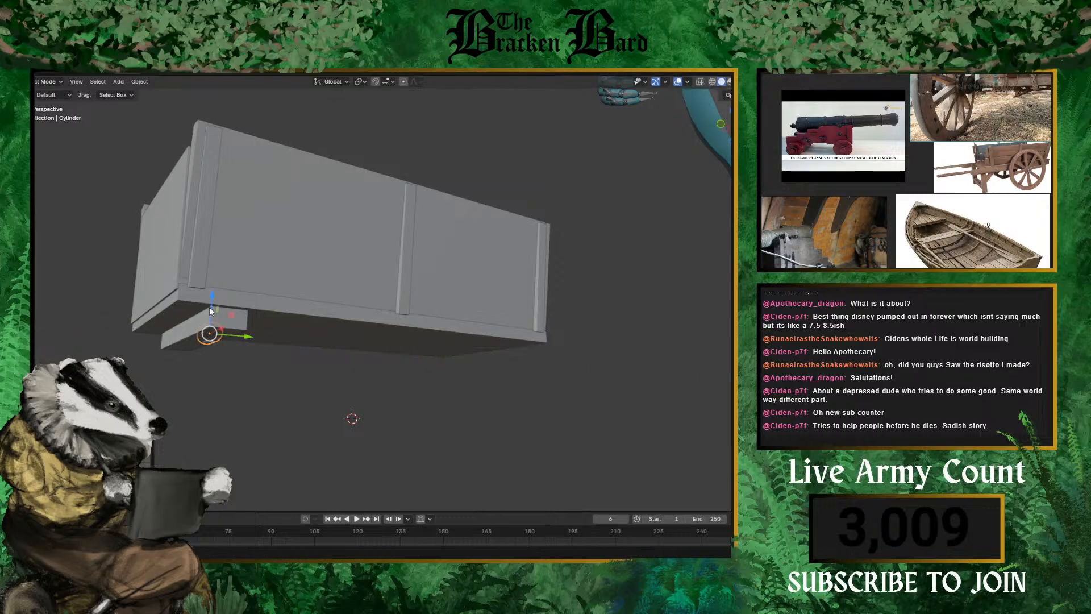
- Resize the cylinder to fit the crossbeam's thickness and nudge it into place along the Z and X axes
key(s)
click(223, 338)
drag(213, 305, 214, 298)
middle_drag(215, 298, 310, 309)
drag(288, 299, 282, 302)
- Stretch the cylinder along the X axis into an axle that protrudes past both ends of the crossbeam
key(s)
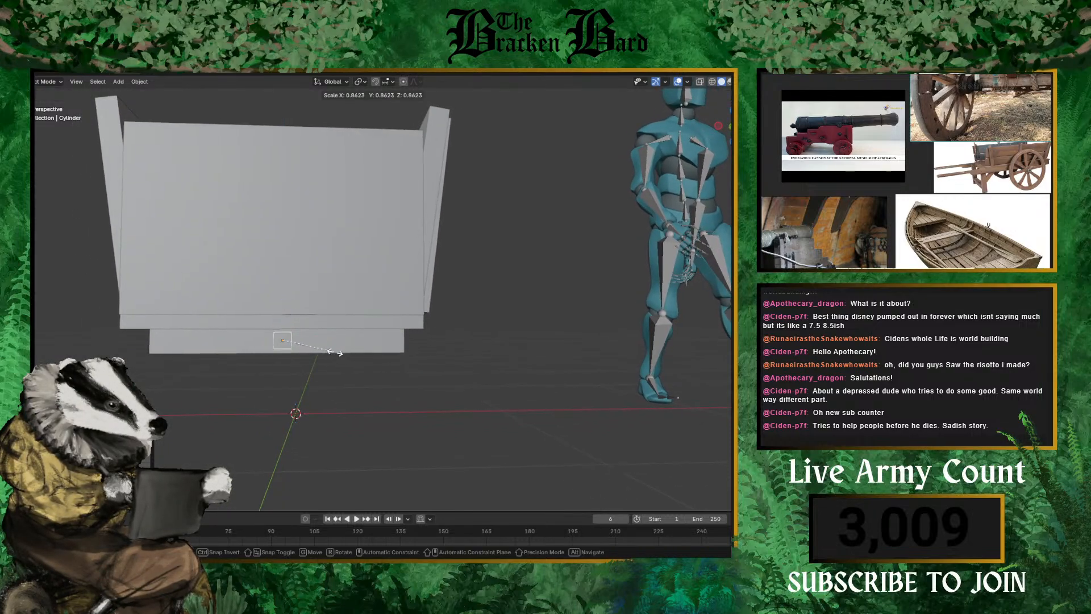
key(x)
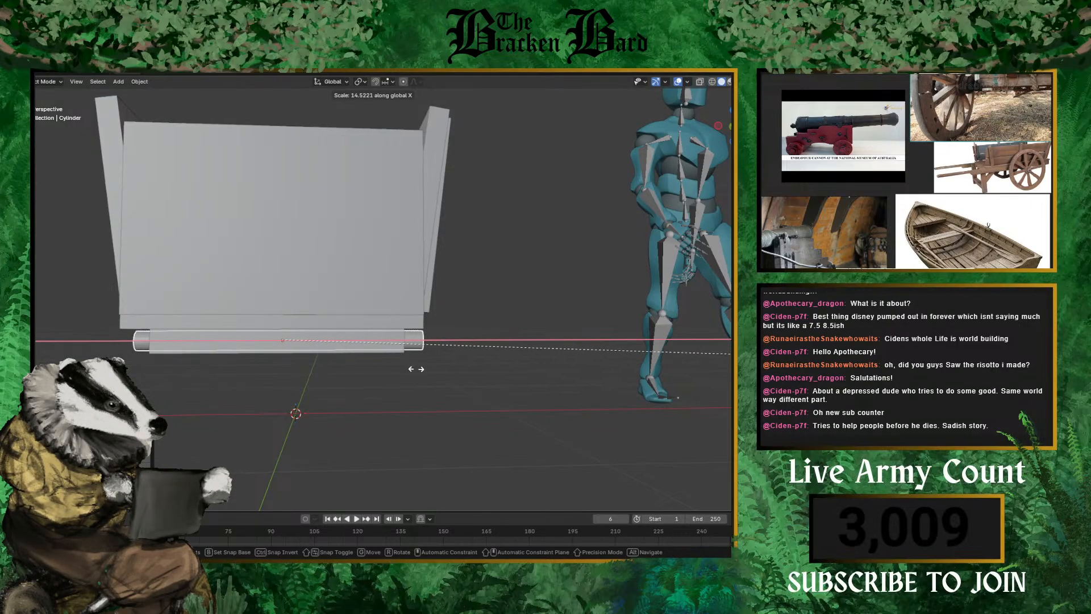
right_click(416, 369)
middle_drag(416, 369, 433, 440)
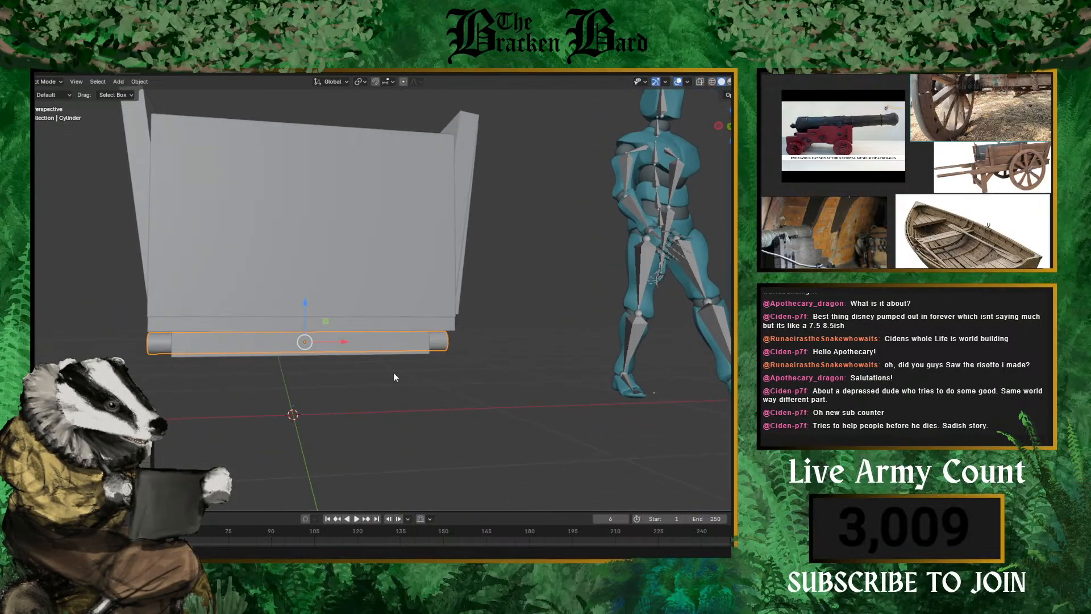
key(s)
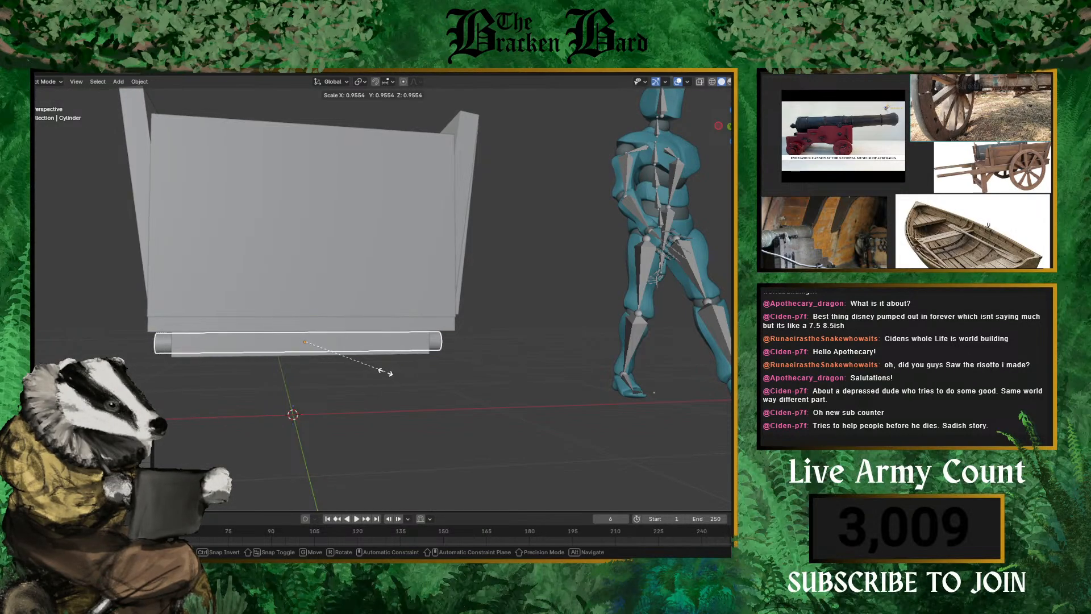
key(z)
key(x)
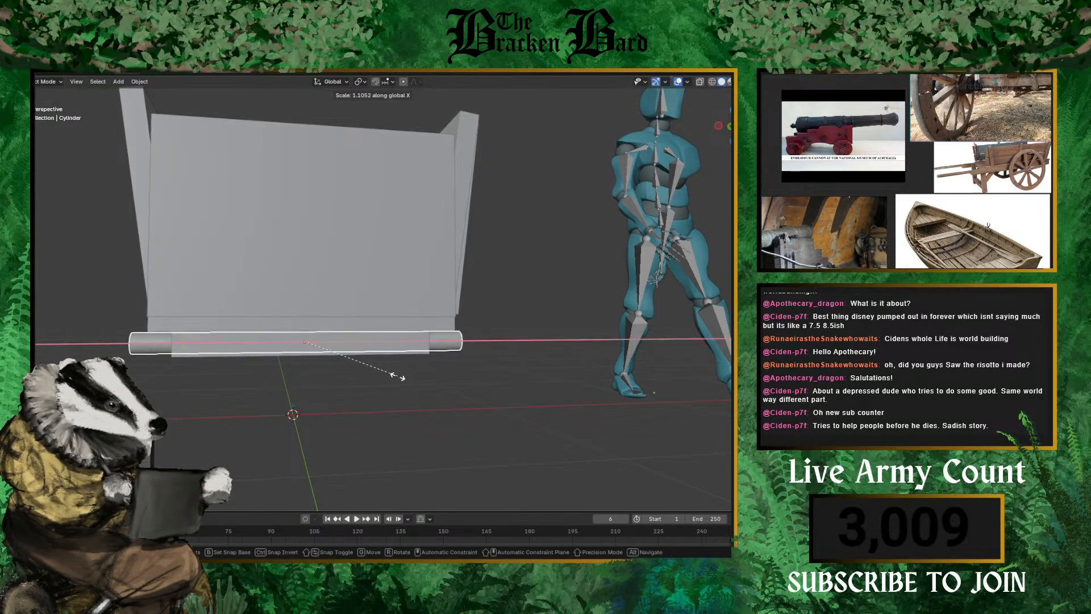
click(408, 378)
- Examine the cart's axle, crossbeam and underside from several angles
middle_drag(455, 390, 373, 418)
scroll(340, 410, down, 3)
scroll(341, 416, up, 3)
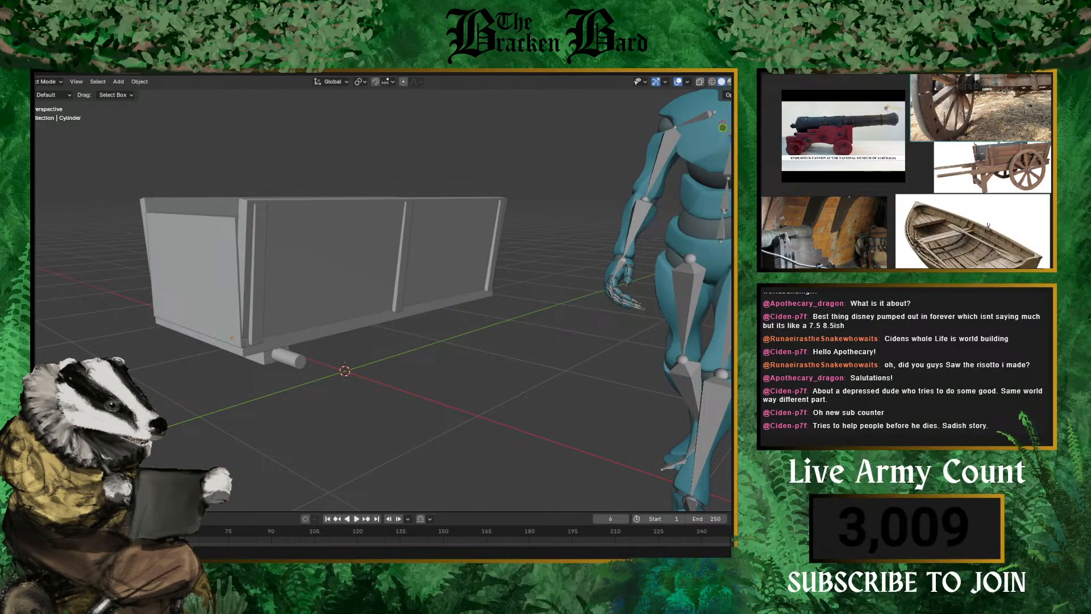
scroll(224, 415, down, 4)
scroll(223, 415, up, 6)
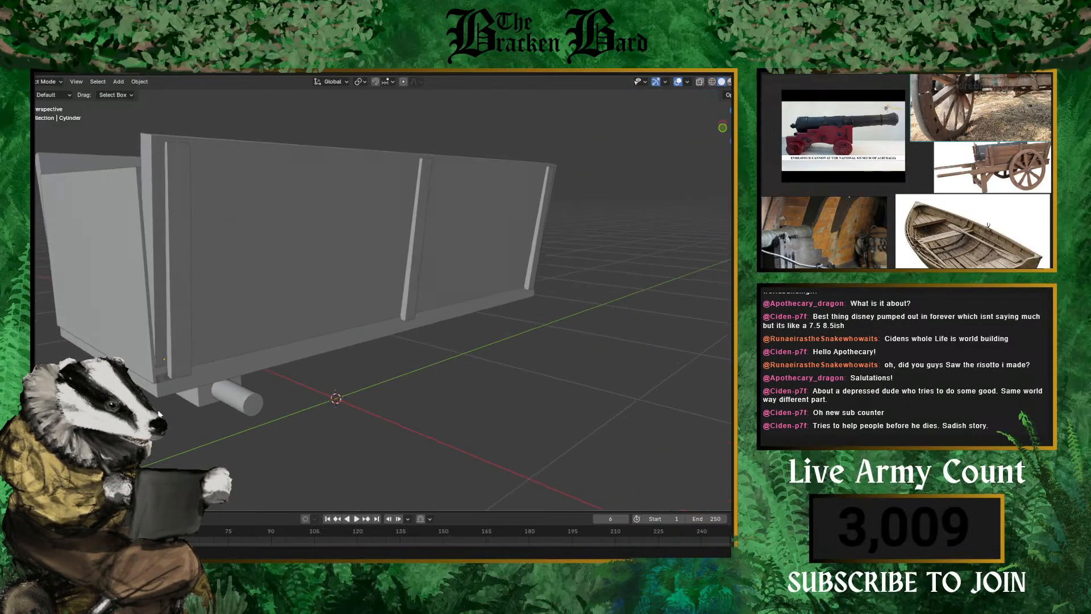
middle_drag(224, 415, 344, 378)
scroll(214, 393, up, 4)
scroll(214, 394, down, 5)
scroll(187, 417, down, 3)
scroll(188, 417, up, 4)
scroll(187, 398, down, 5)
scroll(344, 378, up, 5)
scroll(344, 377, down, 5)
middle_drag(415, 377, 387, 364)
scroll(302, 248, down, 4)
scroll(312, 310, up, 4)
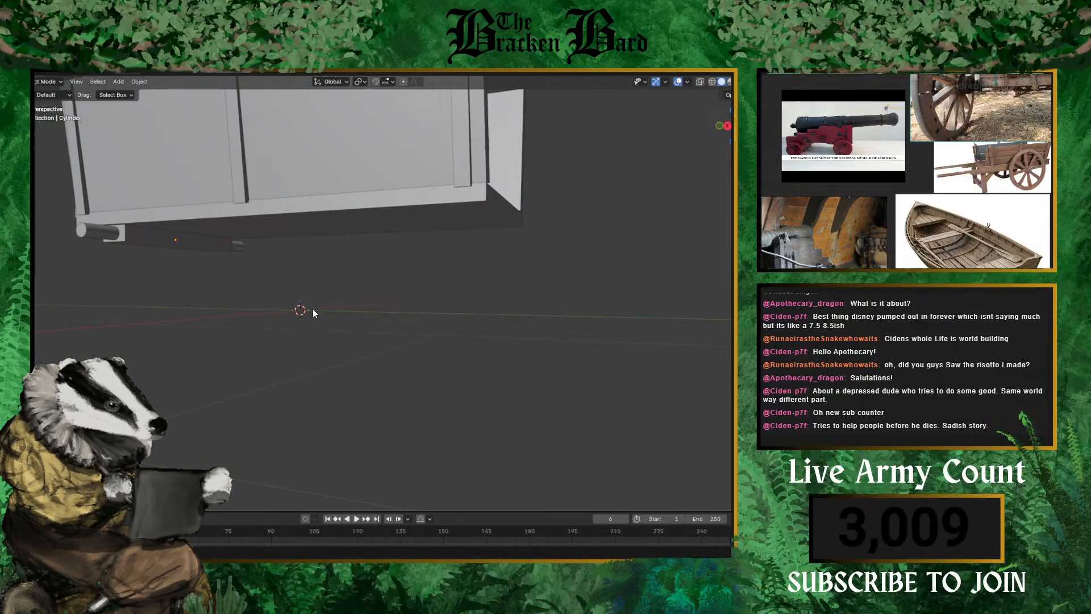
middle_drag(363, 309, 334, 345)
middle_drag(409, 343, 367, 343)
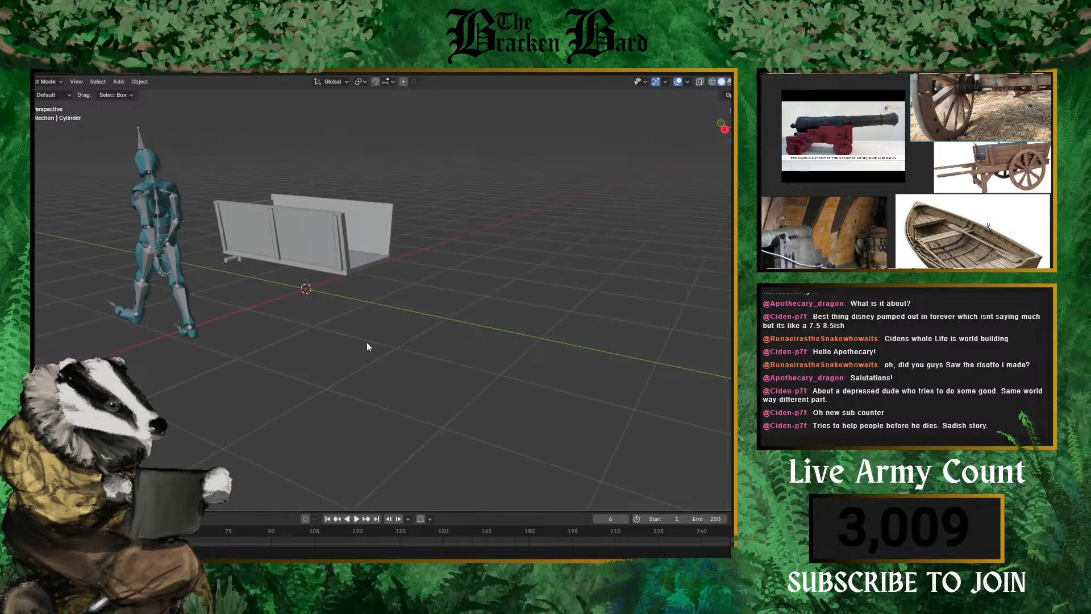
- Zoom out the reference board to show all photos and check the cart's proportions against the human figure
scroll(1040, 142, down, 6)
middle_drag(1040, 142, 1018, 131)
scroll(307, 293, up, 3)
middle_drag(304, 295, 312, 349)
scroll(268, 329, down, 6)
scroll(311, 349, up, 4)
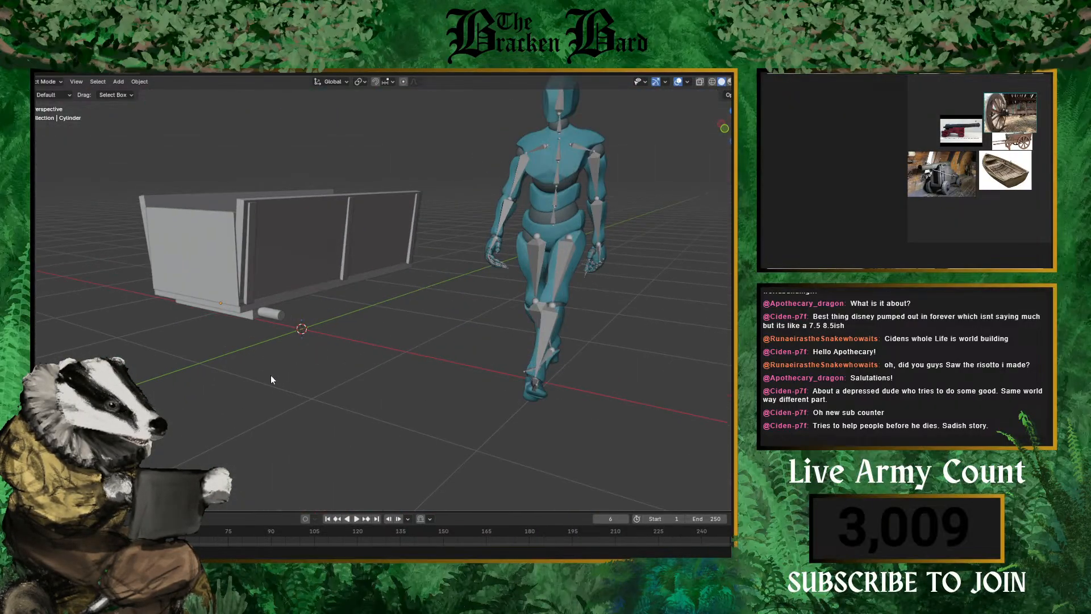
scroll(262, 376, down, 6)
middle_drag(251, 371, 324, 366)
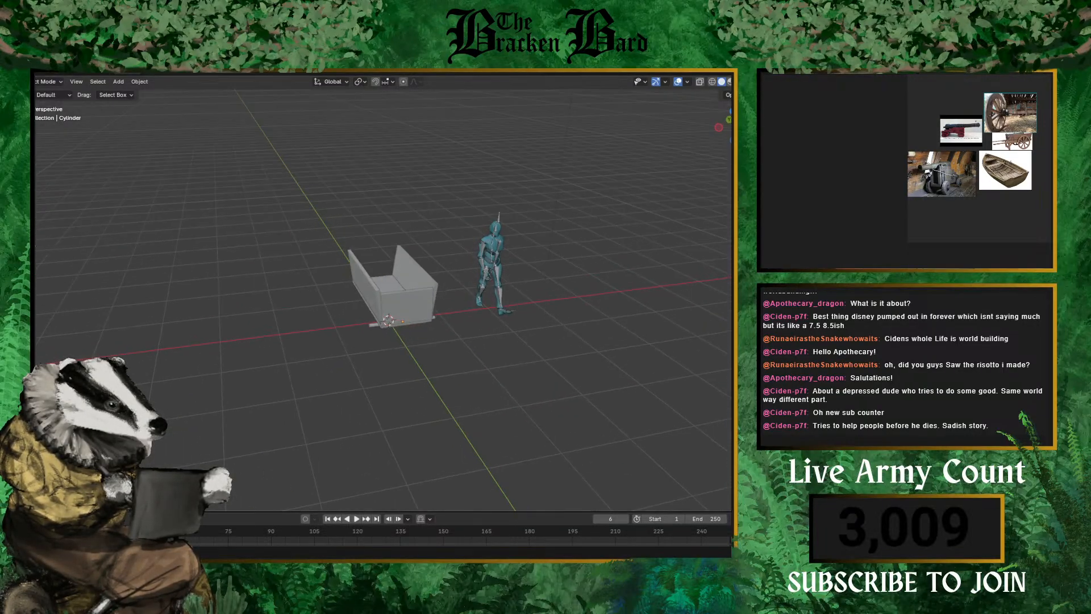
- Add a cube at the 3D cursor and move it along the Y axis clear of the cart
key(shift+a)
mouse_move(311, 336)
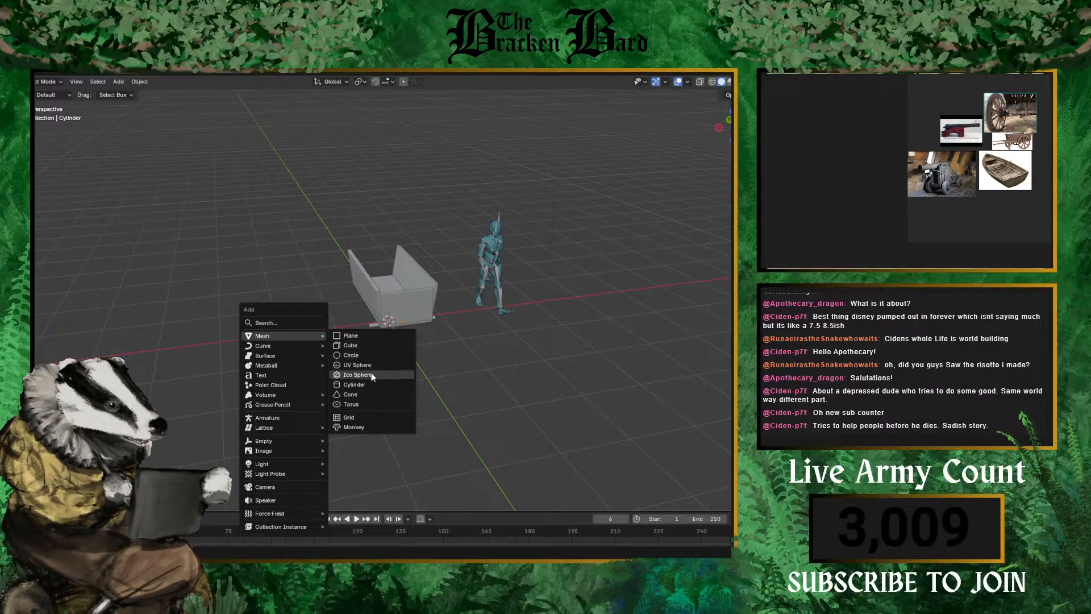
click(365, 344)
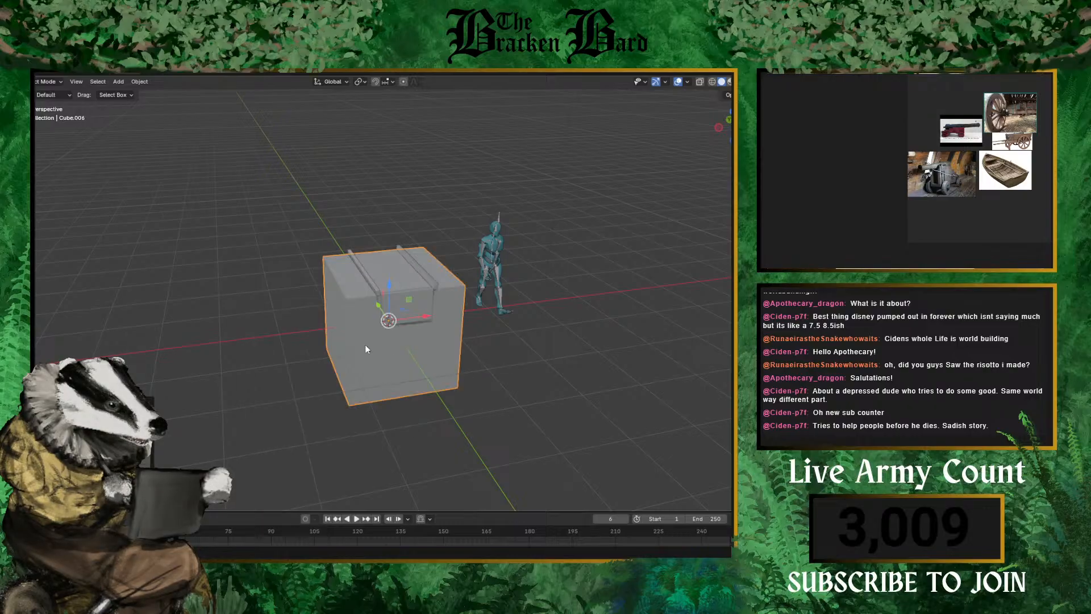
middle_drag(373, 379, 445, 343)
key(g)
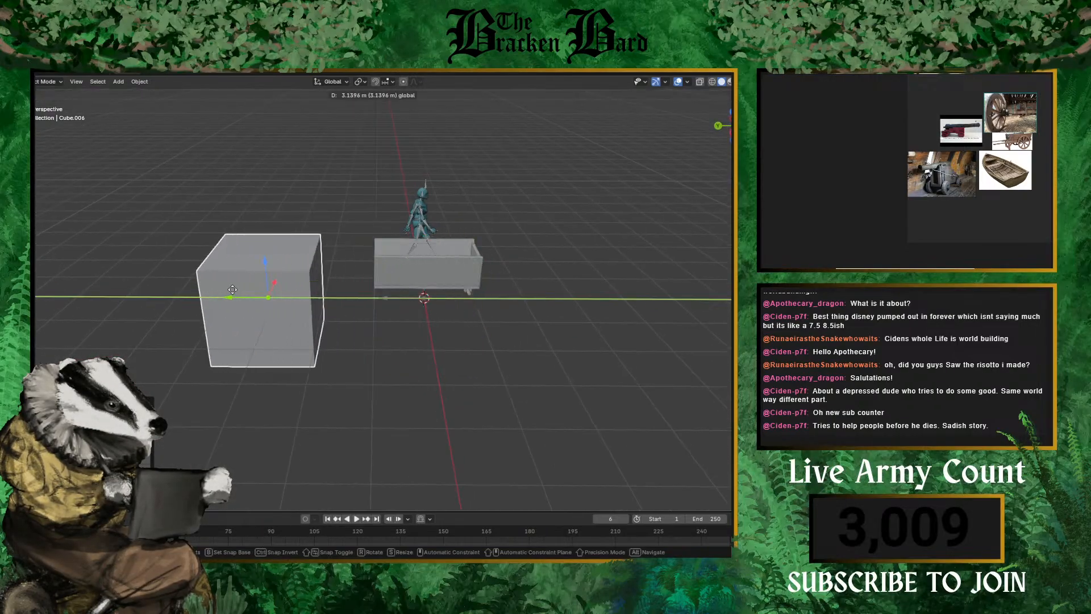
click(236, 316)
- Scale the new cube down slightly and flatten it along the Z axis into a lower block
key(s)
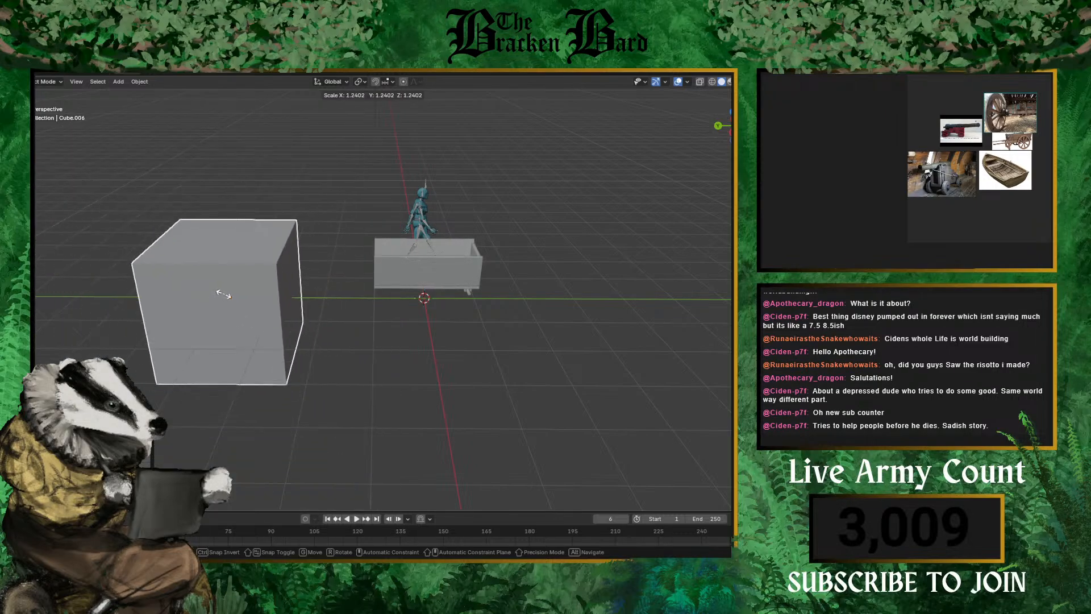
click(210, 307)
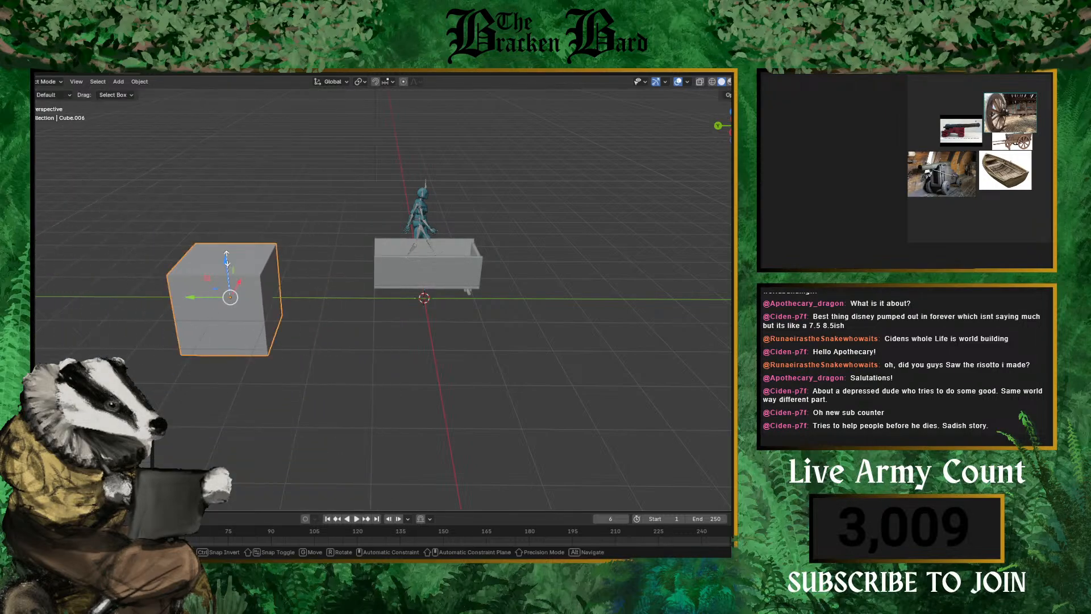
key(s)
key(x)
key(z)
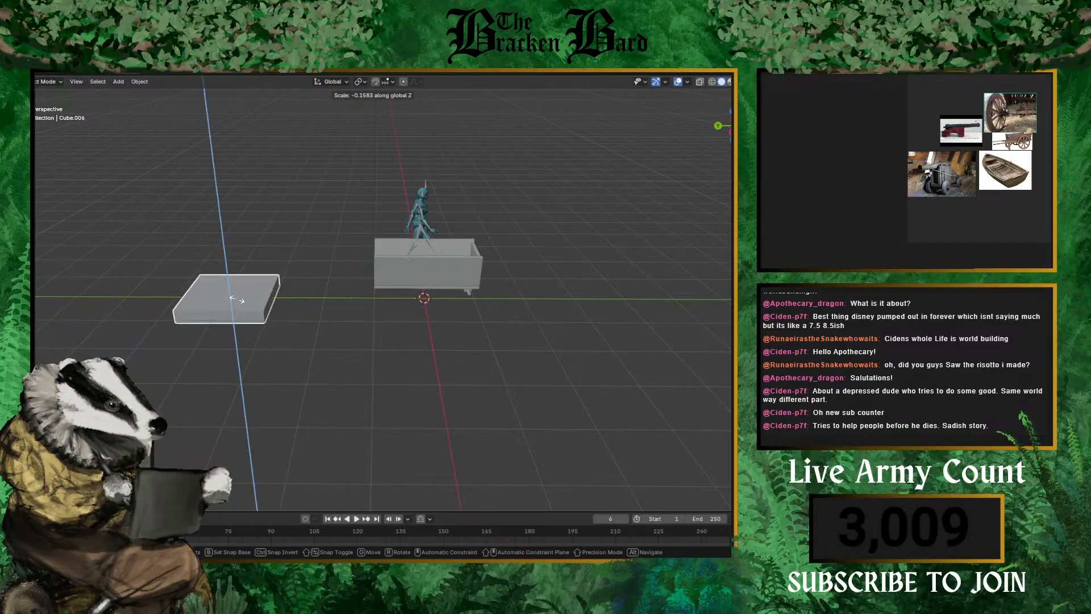
click(203, 362)
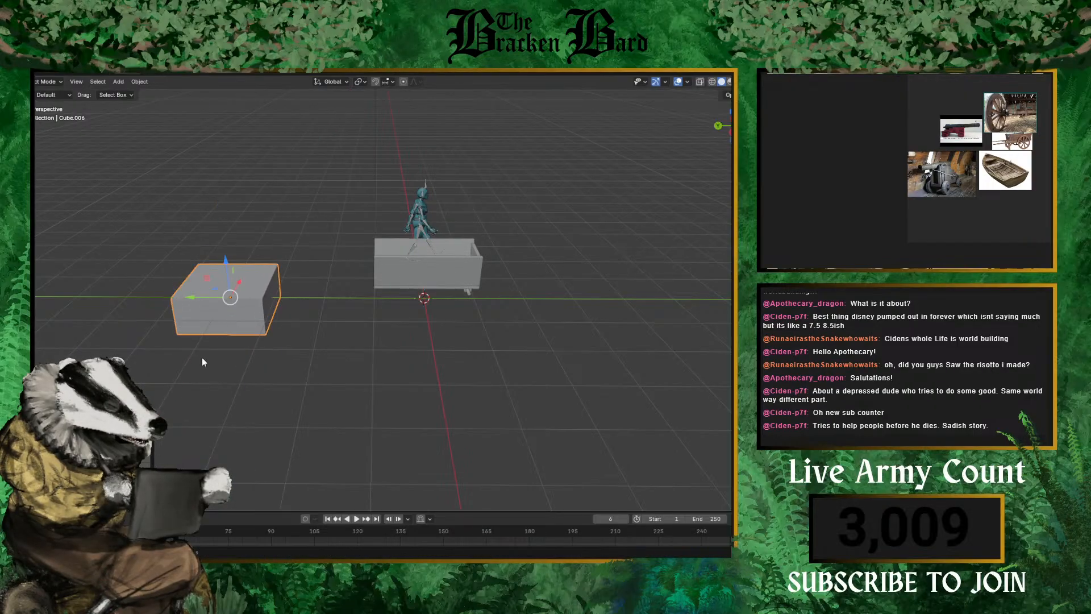
- Narrow the block along the X axis to about 0.54 of its width
middle_drag(203, 362, 384, 418)
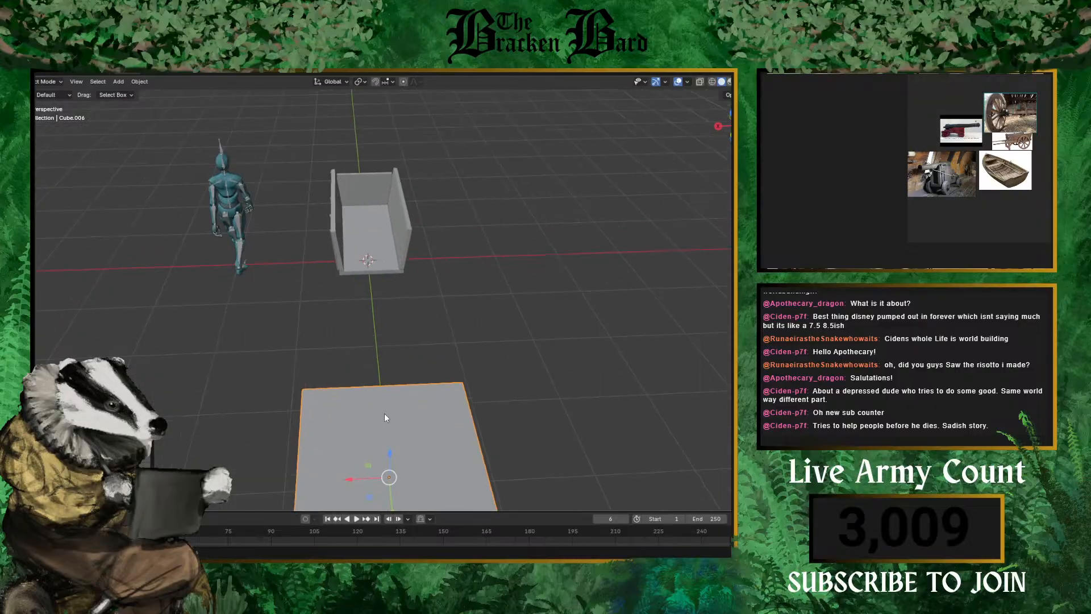
key(s)
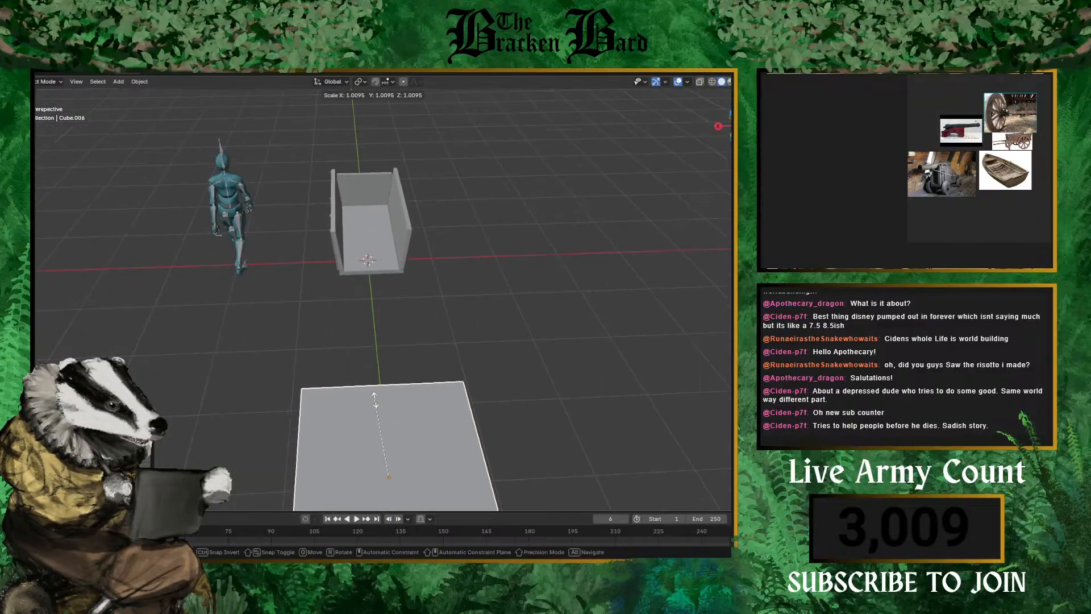
key(x)
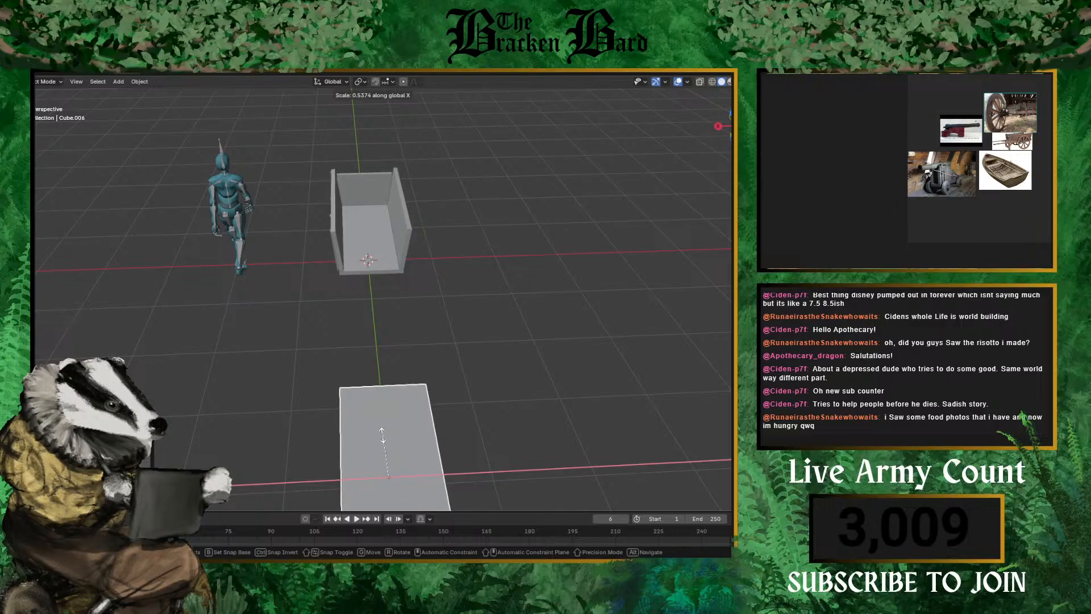
click(382, 432)
- Flatten the narrowed block further along the Z axis to roughly half its height
middle_drag(415, 428, 443, 238)
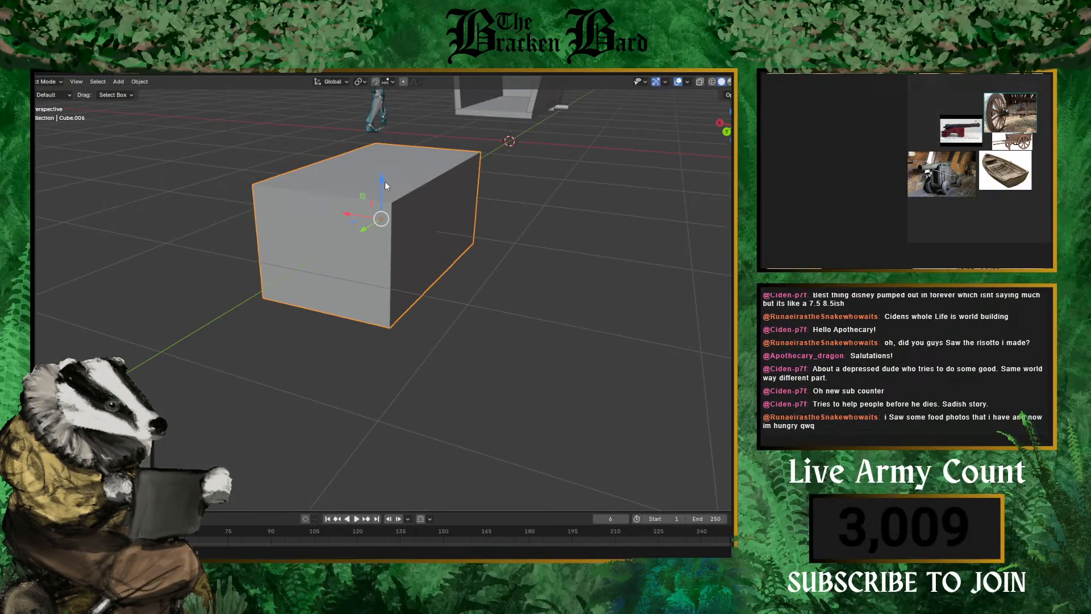
middle_drag(385, 185, 413, 207)
scroll(423, 211, up, 2)
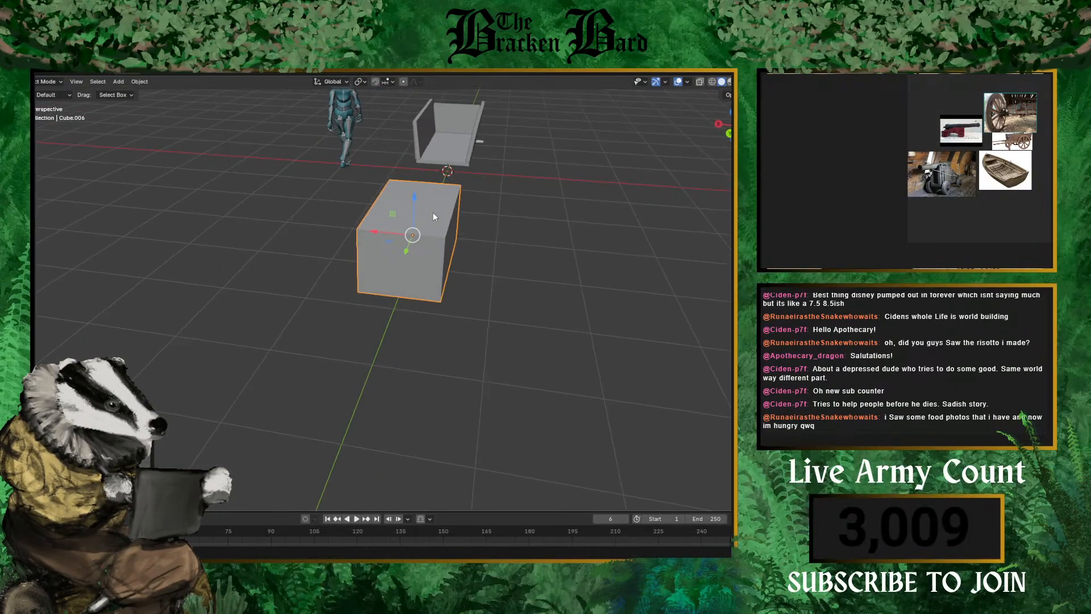
key(s)
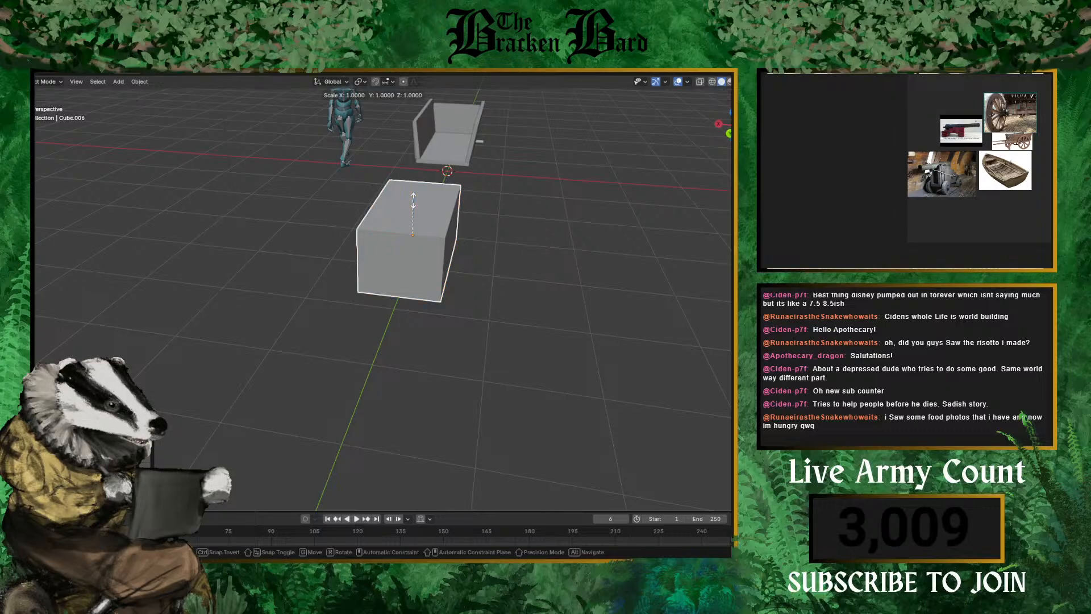
key(z)
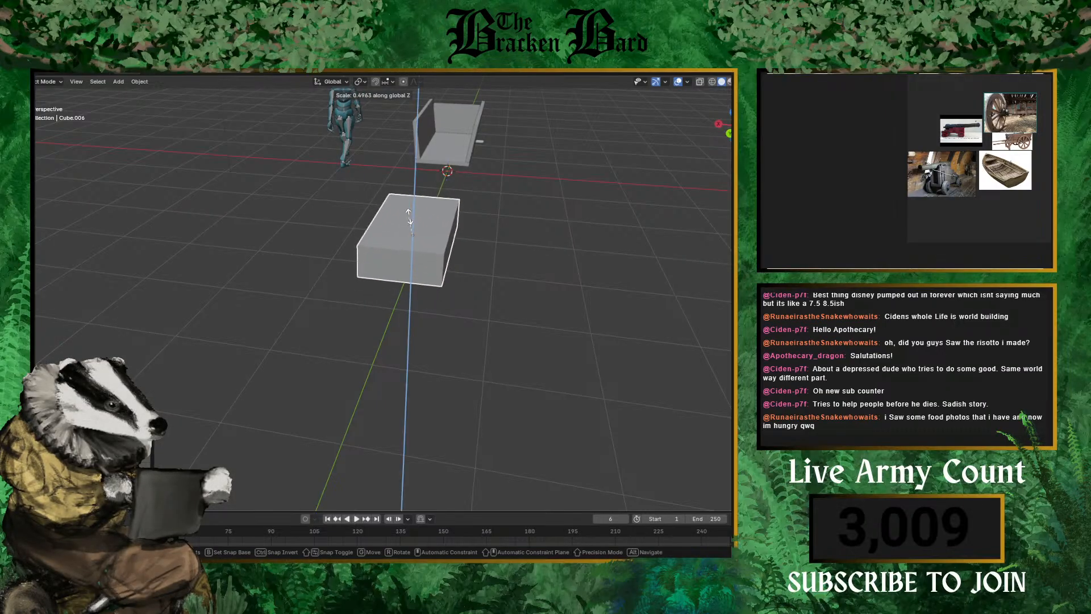
click(411, 221)
- Switch the flattened block to Edit Mode
scroll(526, 259, up, 5)
scroll(465, 253, down, 5)
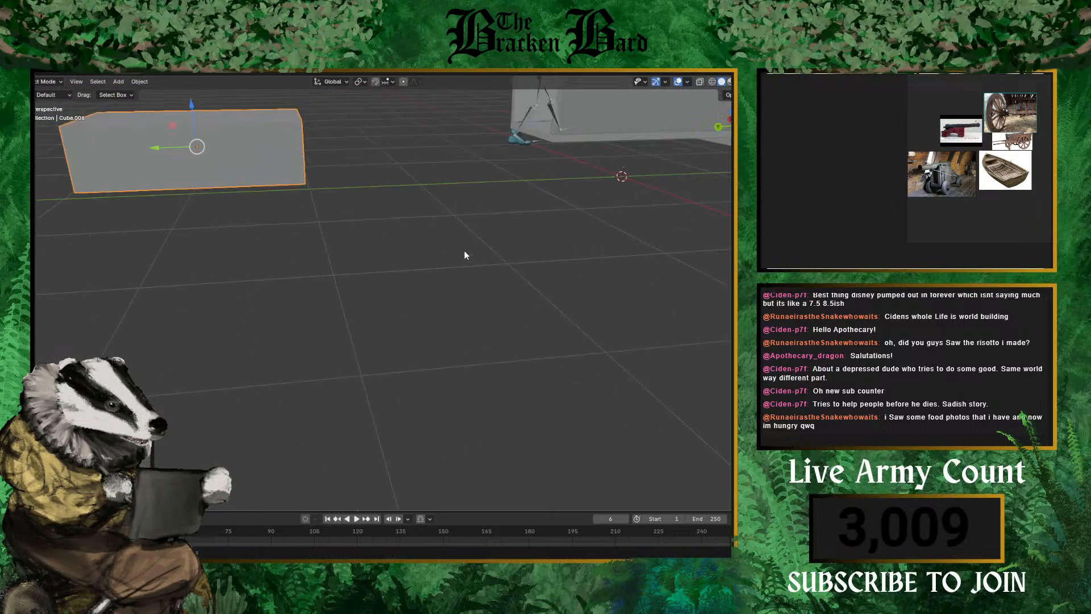
middle_drag(465, 253, 430, 273)
scroll(429, 273, up, 5)
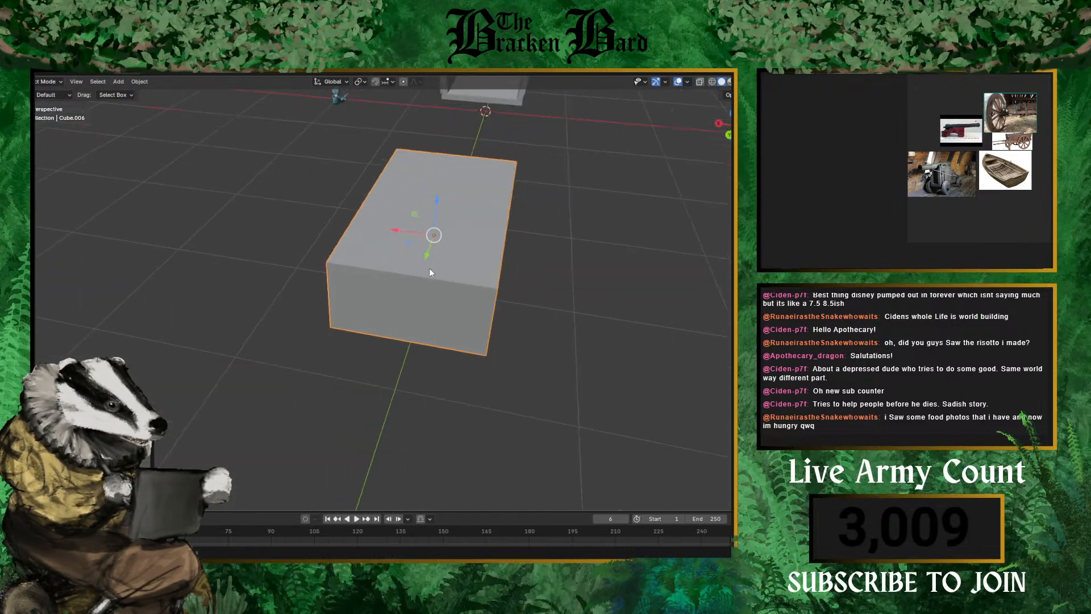
click(48, 83)
click(48, 106)
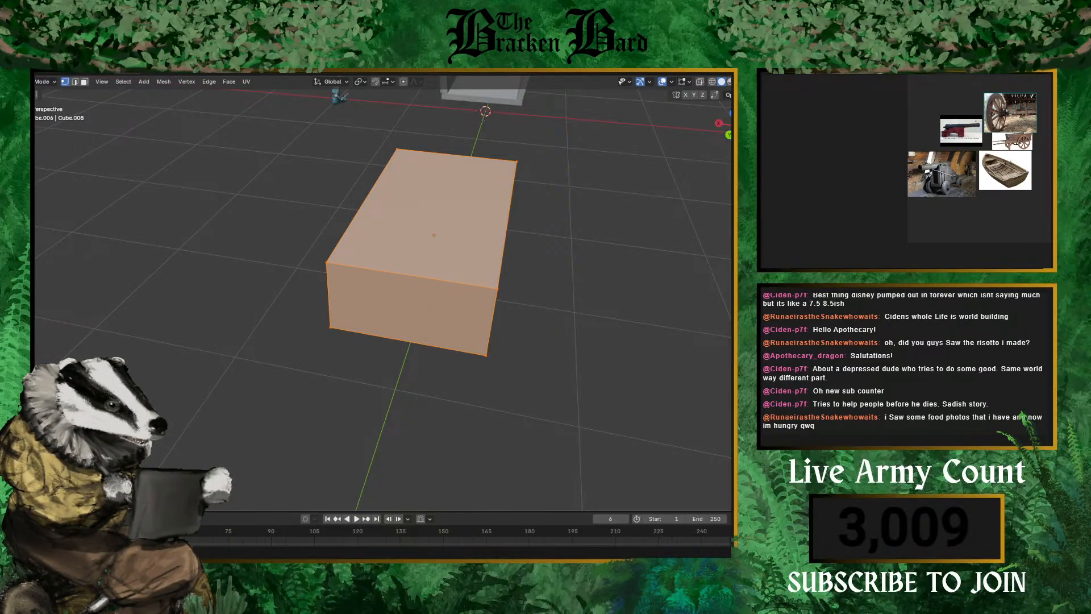
- Inset the block's top face slightly with Inset Faces, leaving a thin rim around it
key(k)
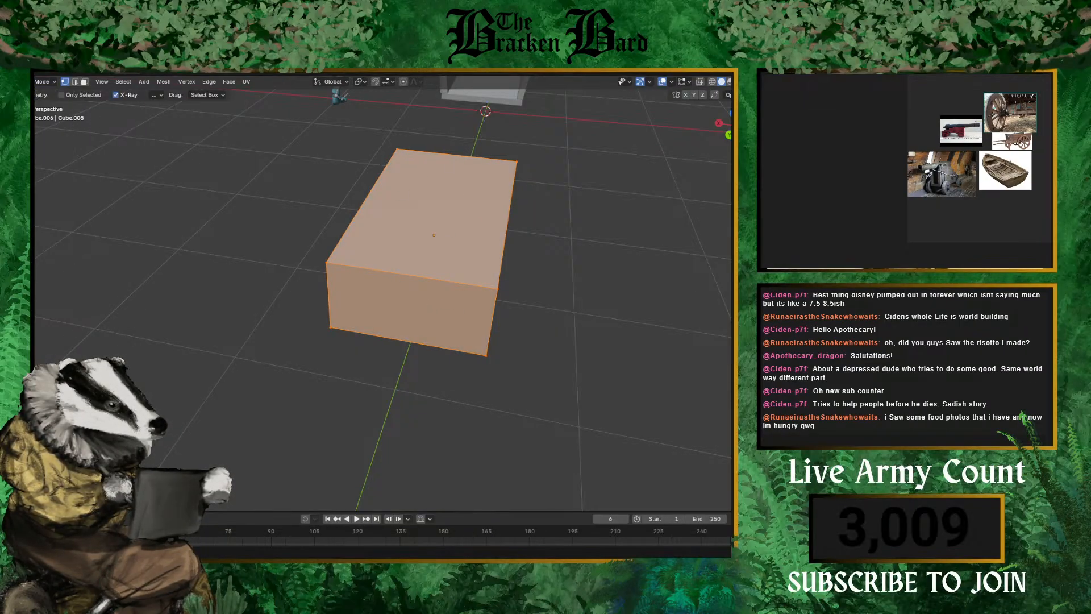
key(Escape)
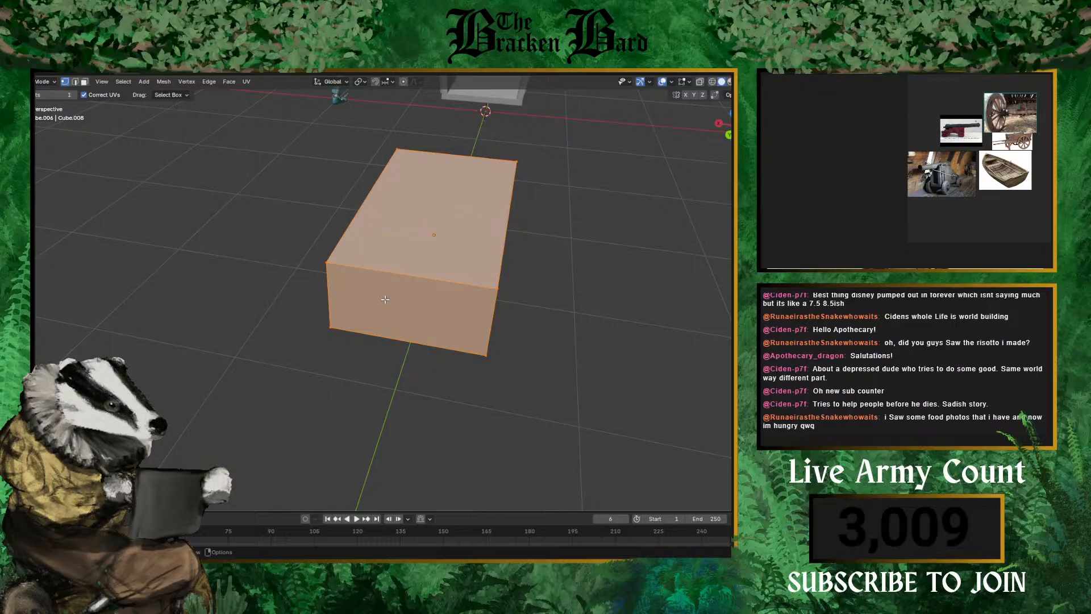
click(405, 275)
middle_drag(548, 418, 488, 352)
key(a)
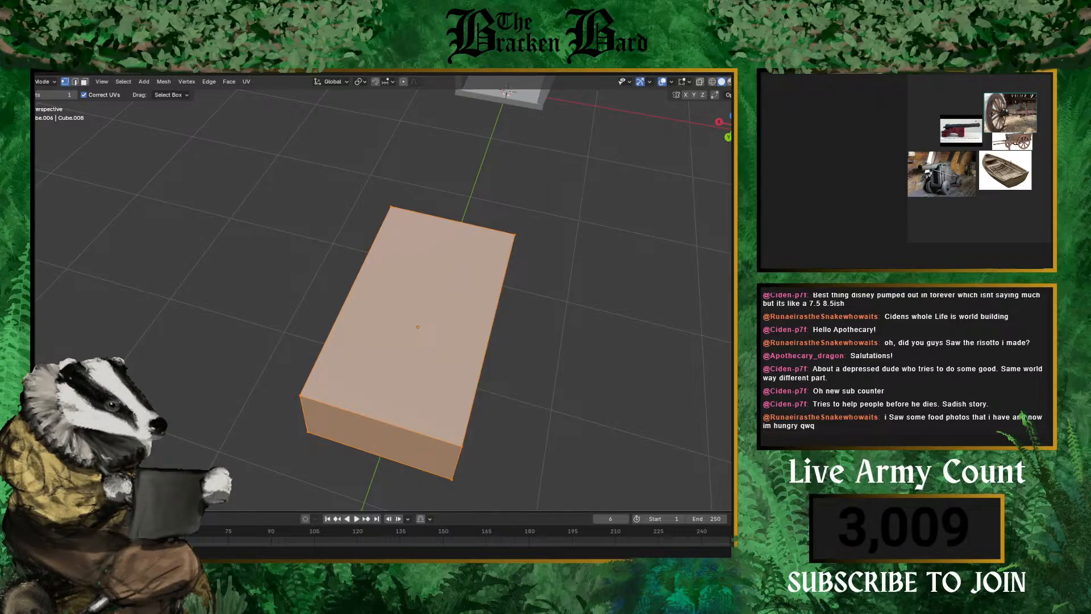
click(33, 281)
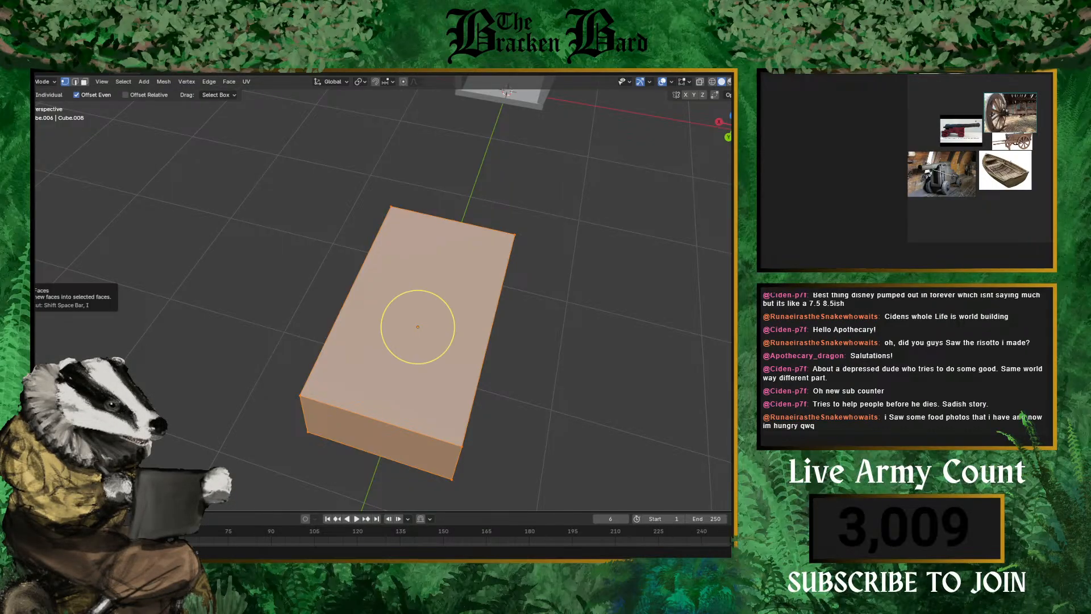
click(669, 306)
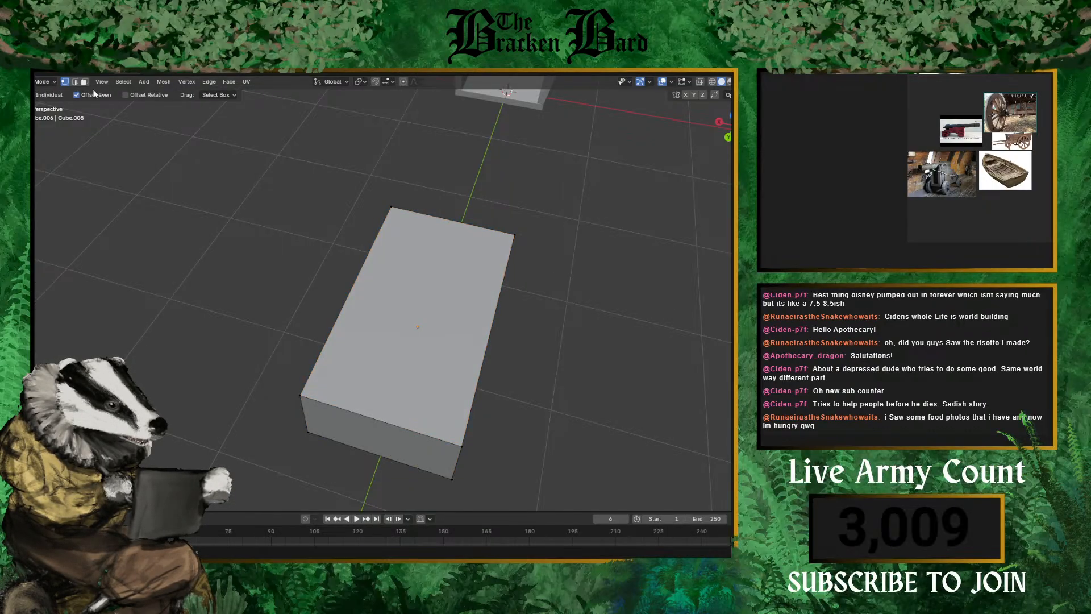
click(413, 292)
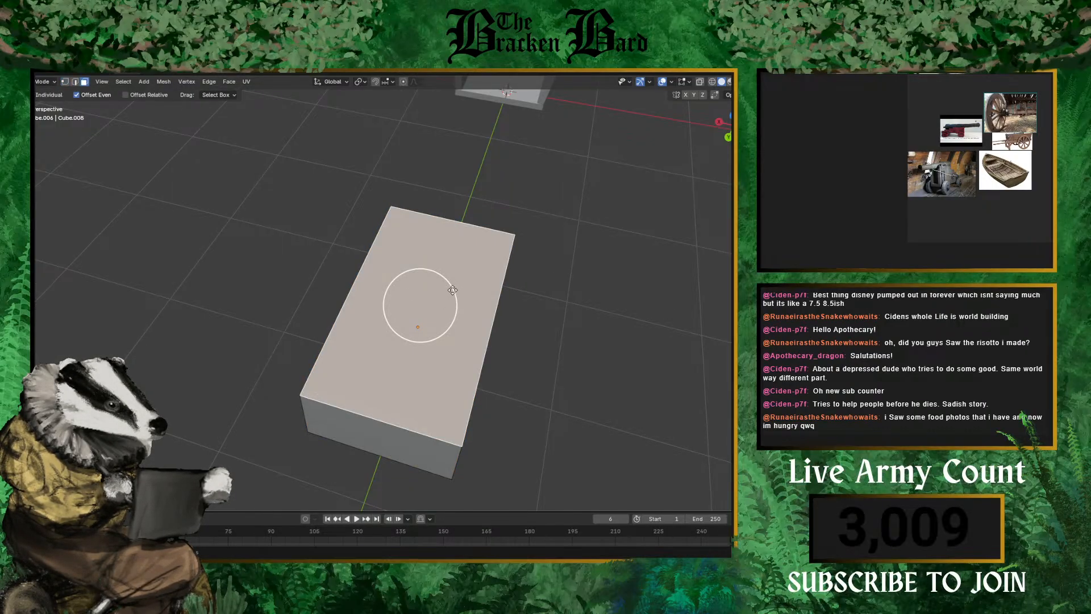
drag(453, 290, 447, 295)
- Lower the inset top face along the Z axis by about 0.46 m to hollow out the block
middle_drag(609, 348, 637, 336)
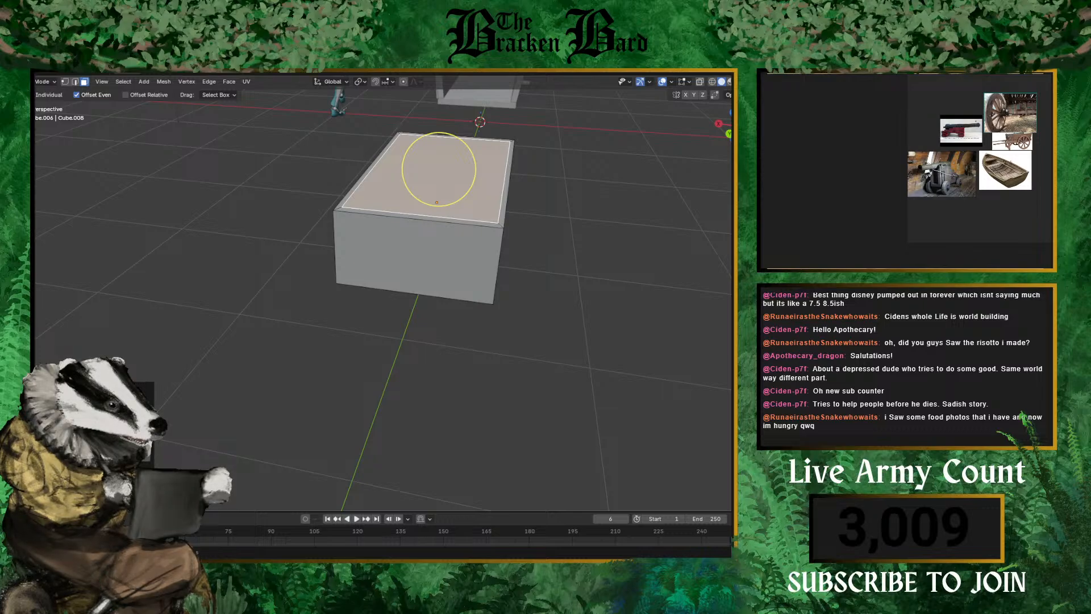
key(g)
key(z)
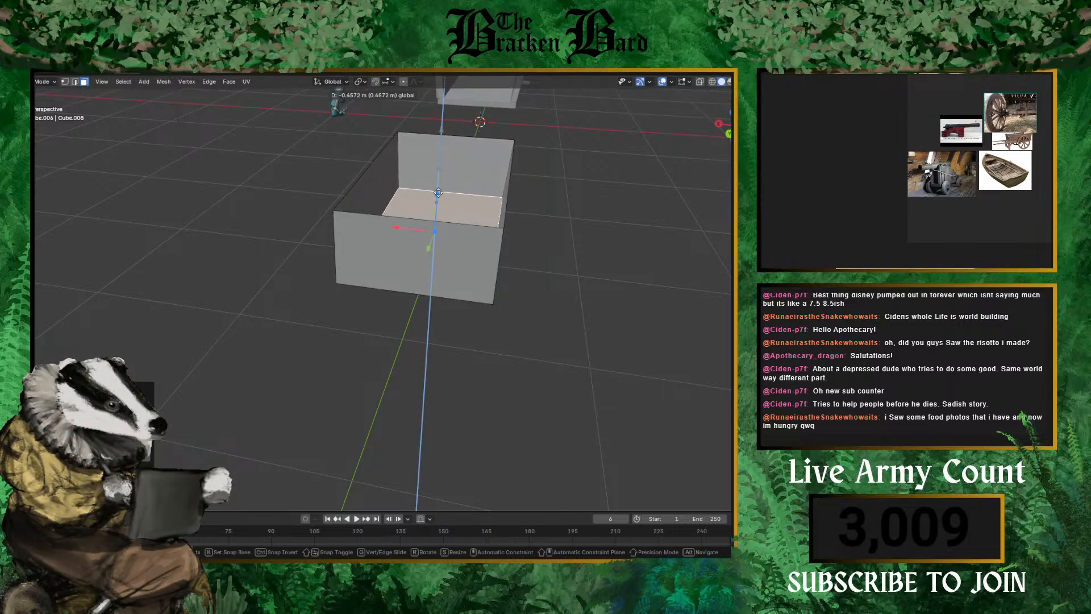
click(437, 185)
- Delete the outer end face of the hollowed block
middle_drag(436, 186, 419, 292)
key(x)
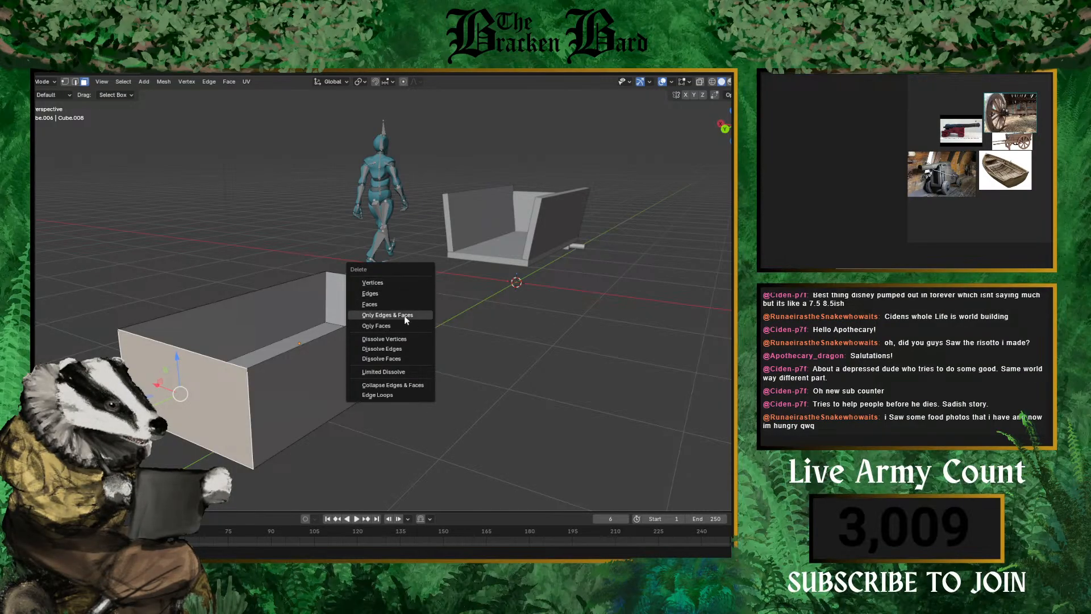
click(401, 308)
middle_drag(401, 307, 386, 318)
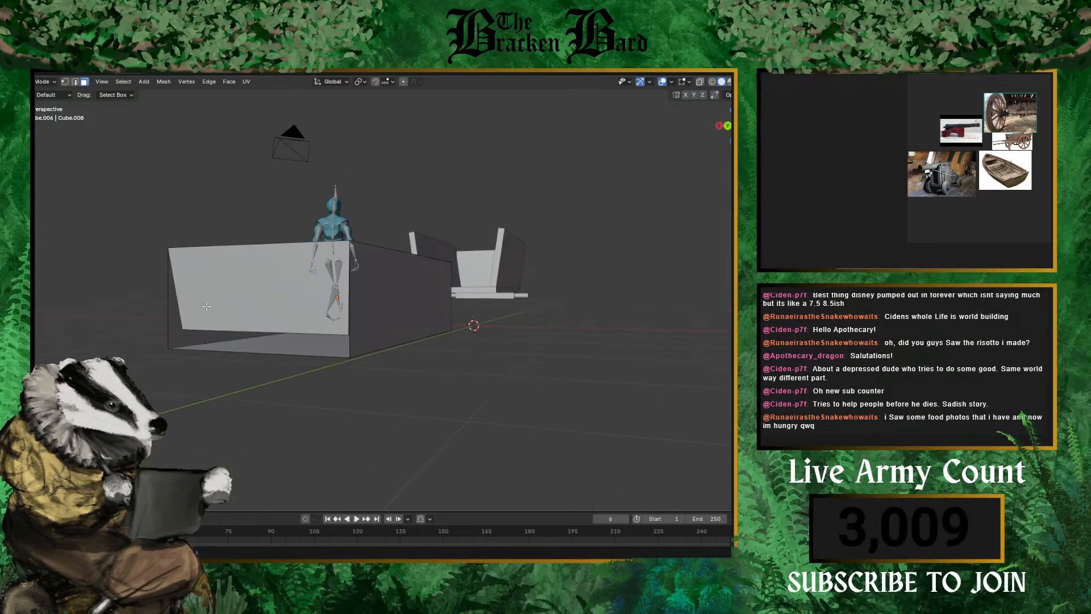
middle_drag(324, 300, 567, 318)
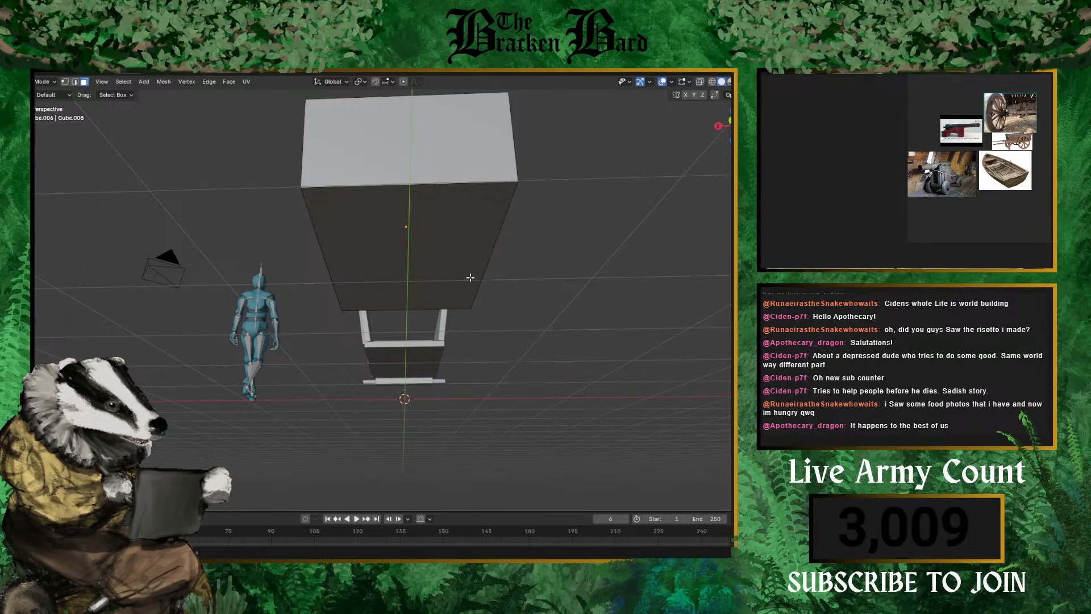
- Add a single lengthwise loop cut down the middle of the hollow box
mouse_move(470, 277)
middle_down()
mouse_move(475, 267)
mouse_move(597, 267)
mouse_move(441, 264)
mouse_move(451, 233)
mouse_move(513, 222)
mouse_move(467, 262)
middle_up()
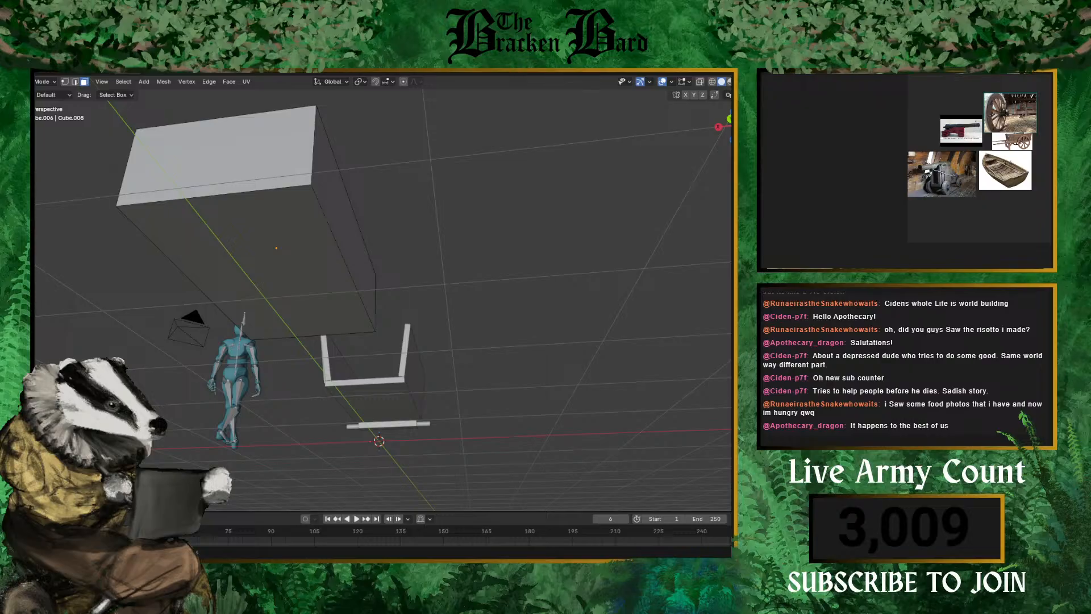
key(ctrl+r)
middle_drag(220, 185, 237, 226)
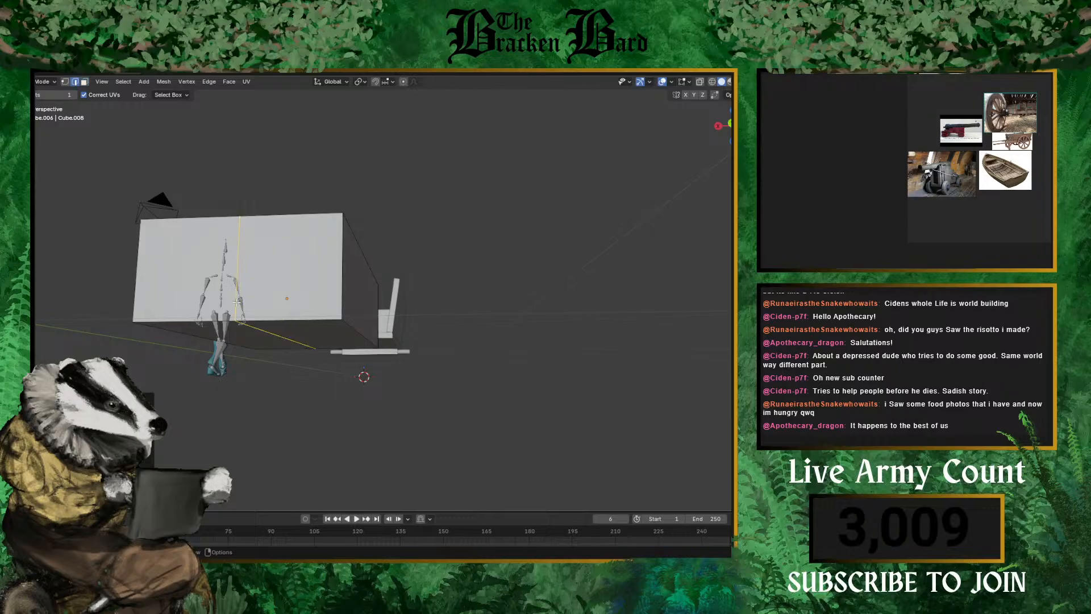
middle_drag(238, 301, 538, 198)
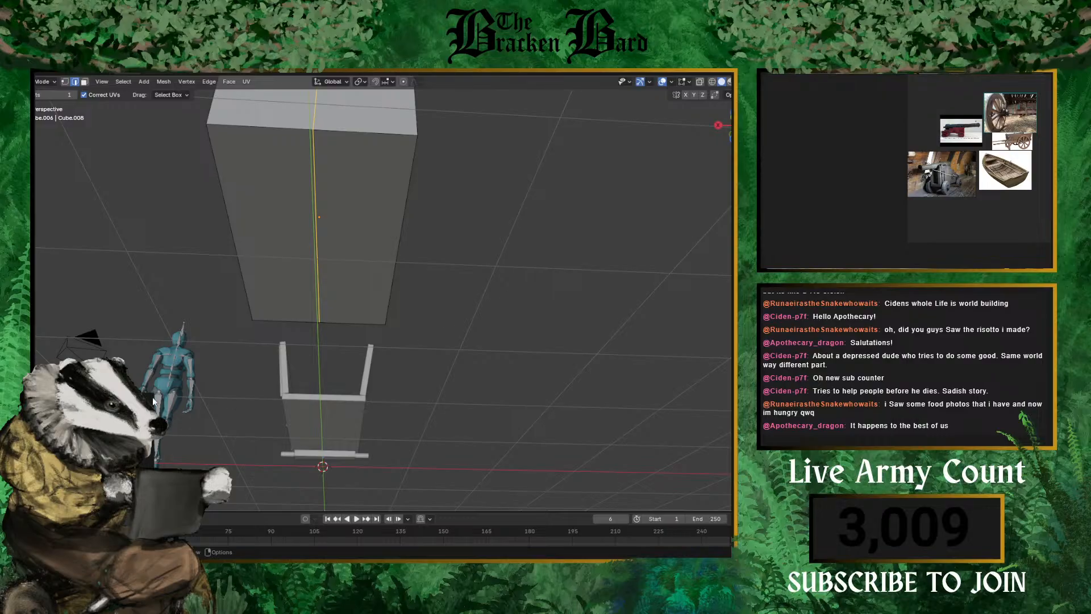
middle_drag(196, 318, 140, 344)
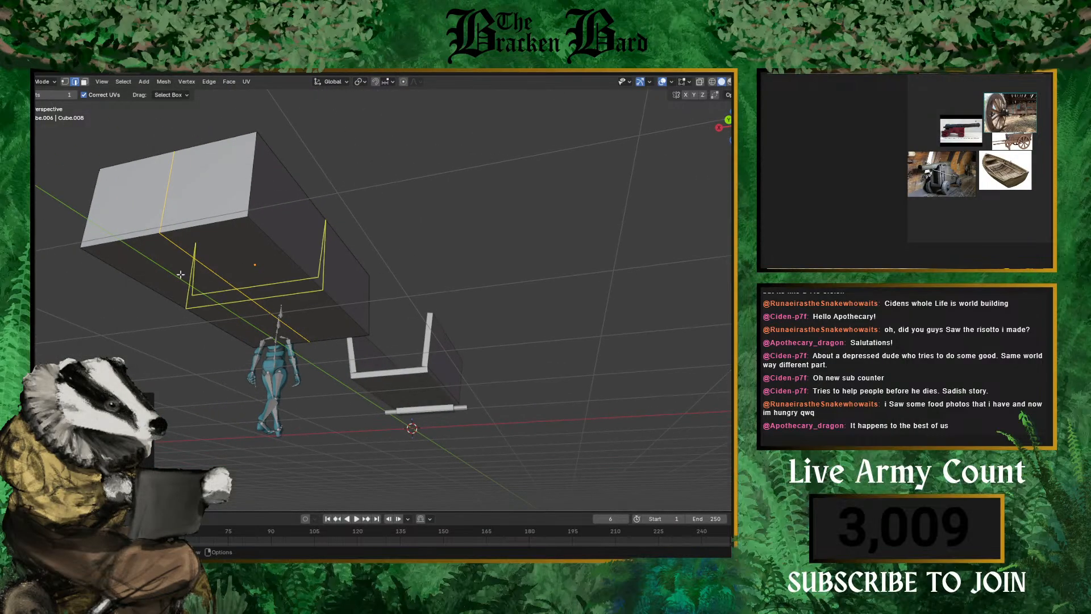
- Pull the box's bottom centre edge down along the Z axis to form a V-shaped keel
click(234, 282)
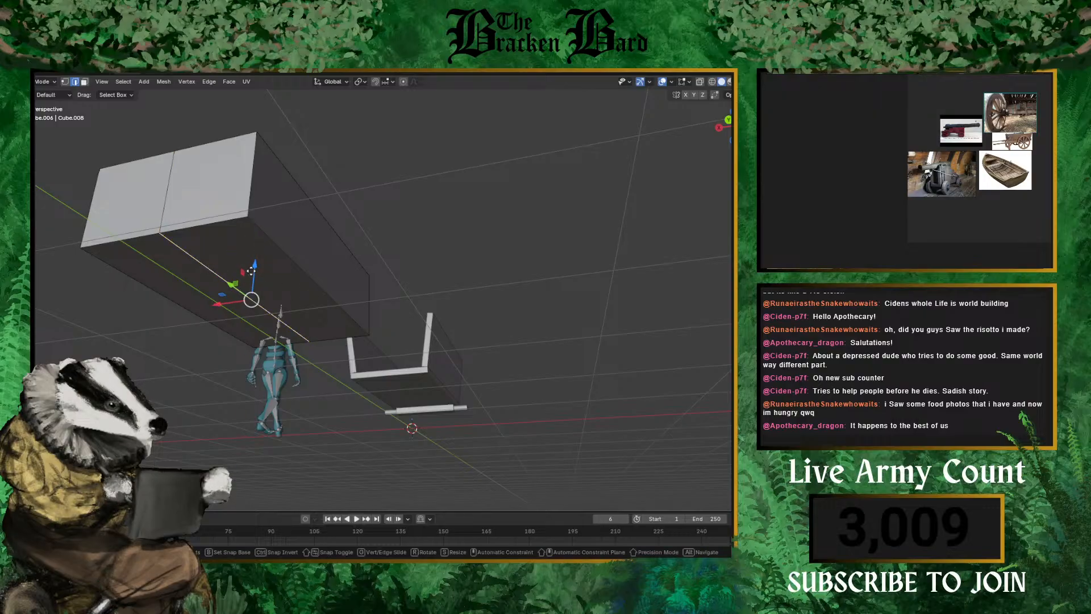
drag(258, 237, 263, 283)
click(294, 257)
key(ctrl+z)
- Add a Mirror modifier to the keeled box in Object Mode and return it to Edit Mode
middle_drag(368, 212, 394, 347)
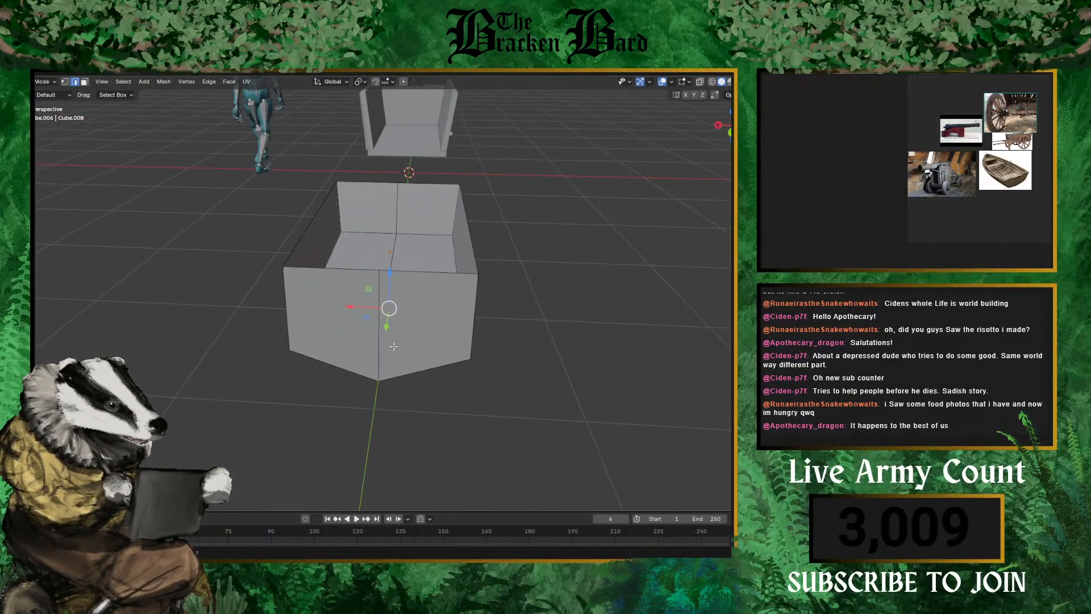
middle_drag(322, 264, 728, 195)
click(39, 93)
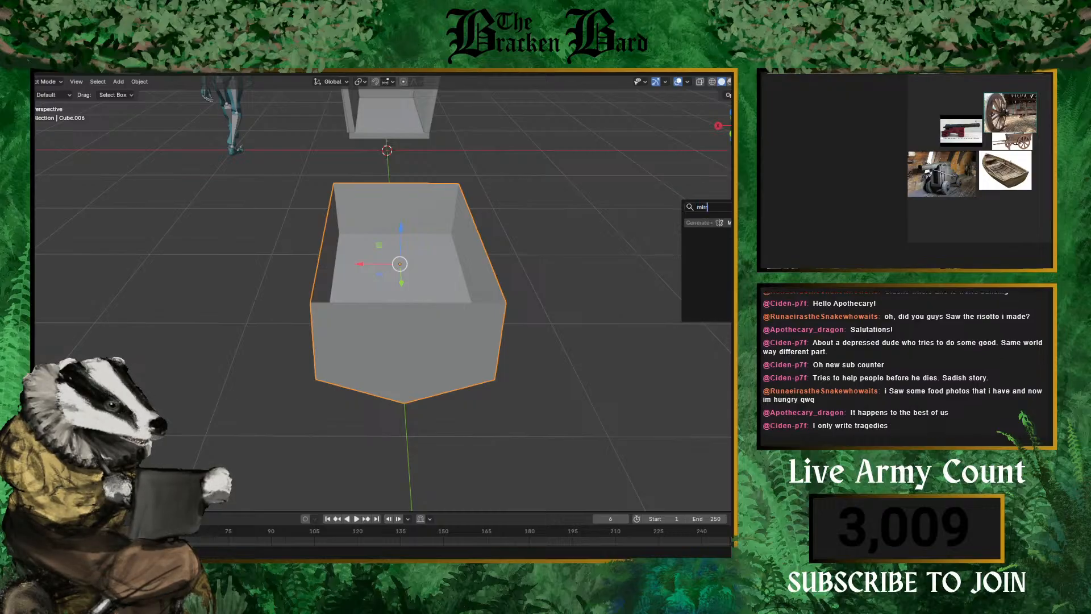
key(Escape)
middle_drag(637, 300, 532, 271)
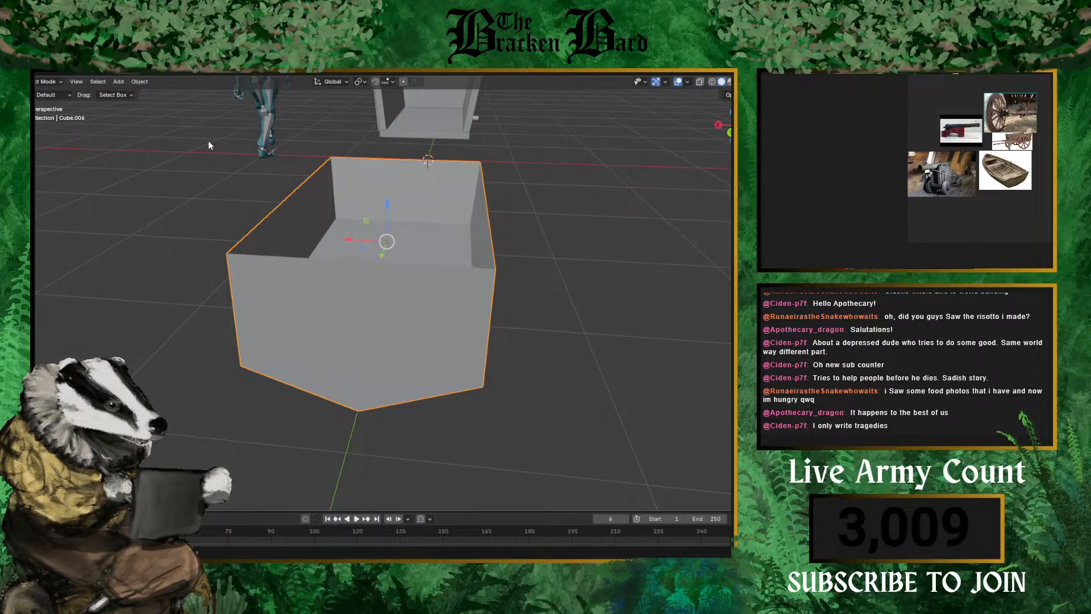
click(48, 81)
click(43, 103)
- Try to shift the hull's lower side edge inward toward the keel
middle_drag(514, 310, 434, 271)
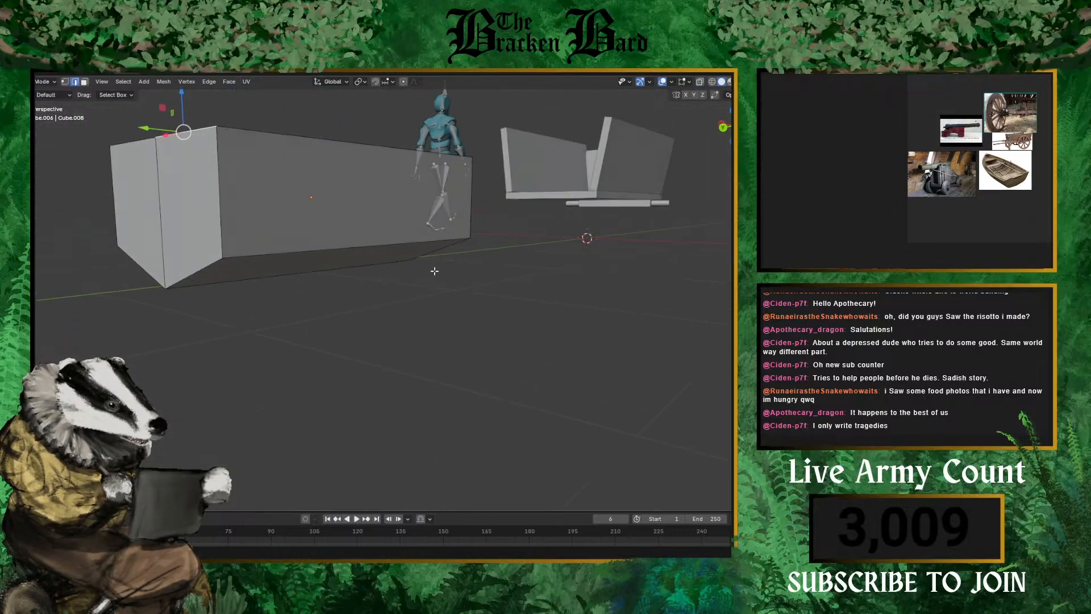
click(376, 244)
middle_drag(376, 243, 492, 300)
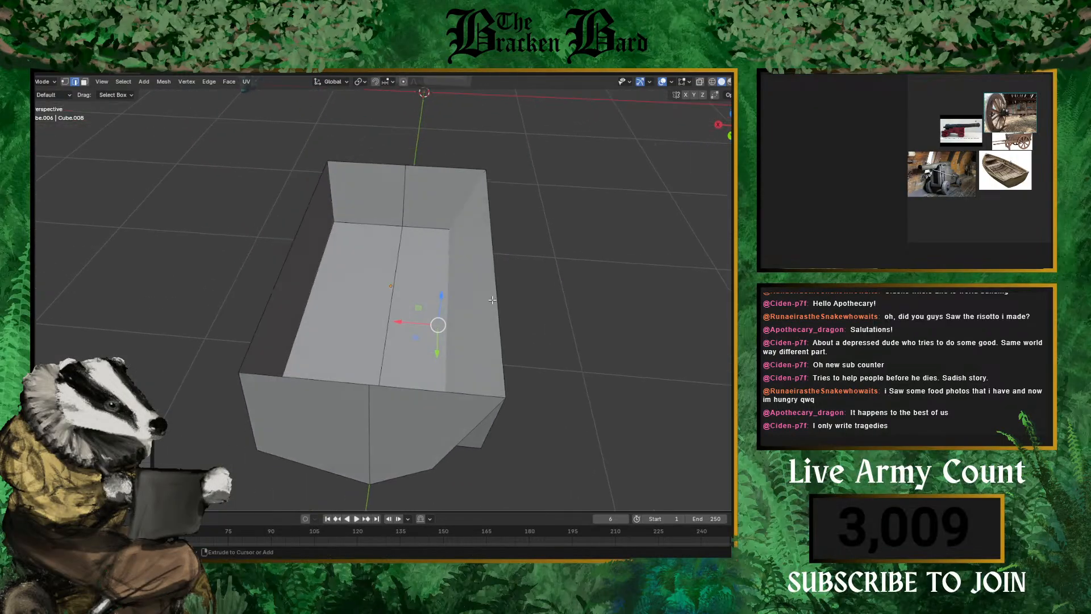
key(ctrl+z)
- Move the hull's lower side edge inward along the X axis by about 0.1 m
middle_drag(553, 319, 628, 263)
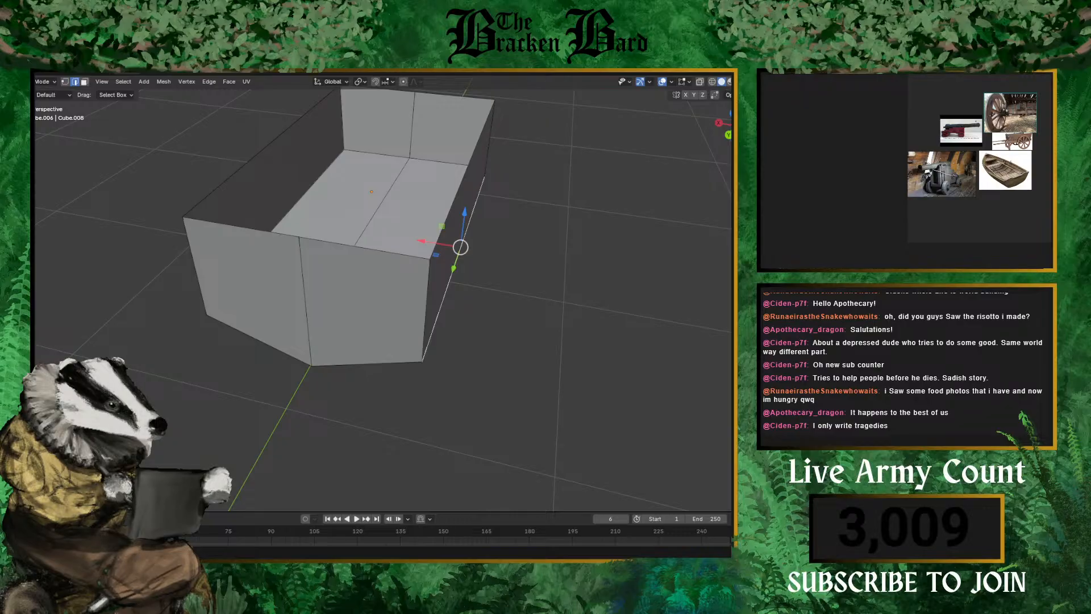
key(g)
key(x)
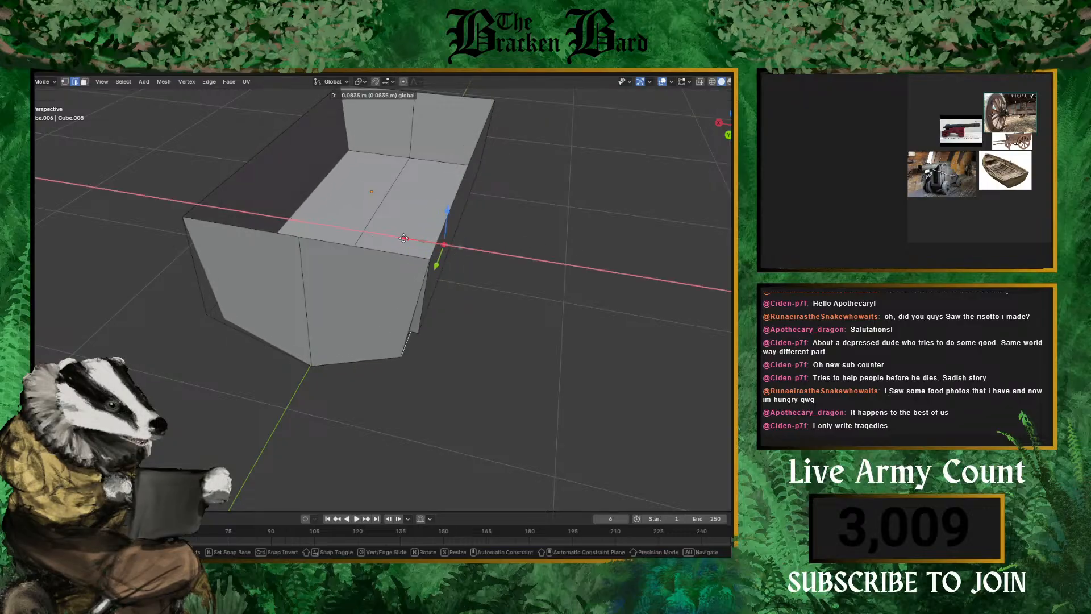
click(713, 223)
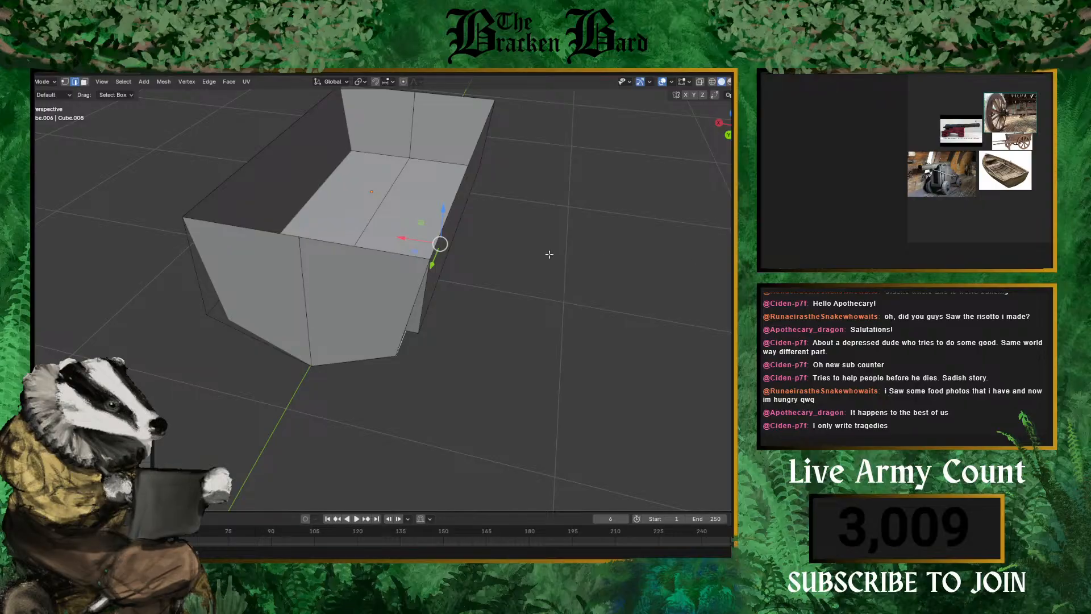
- Try to move the remaining lower side edge inward along the X axis by about 0.14 m
middle_drag(394, 236, 467, 244)
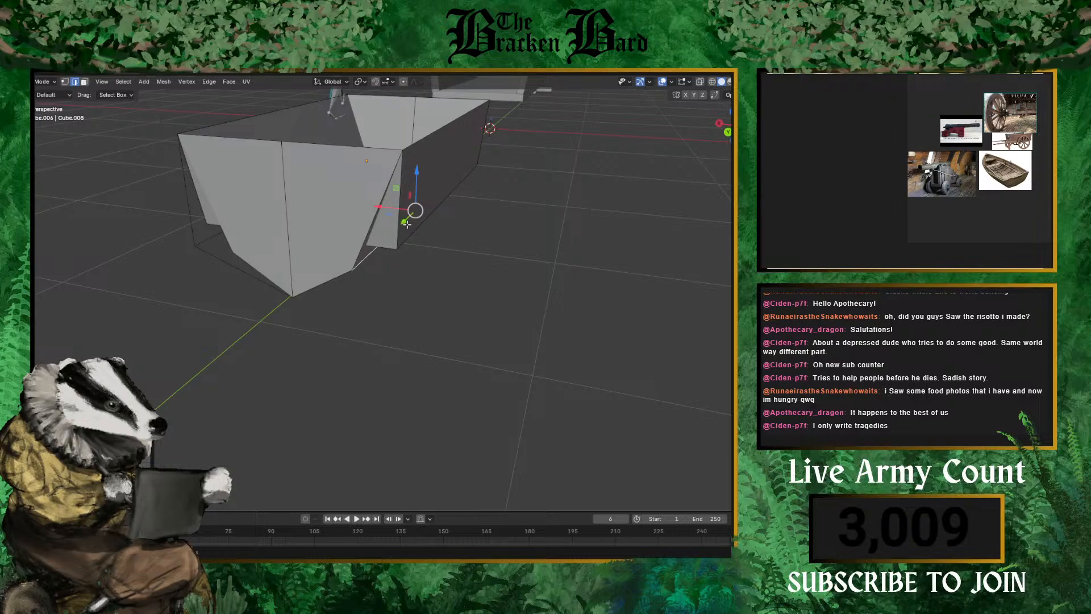
key(g)
key(x)
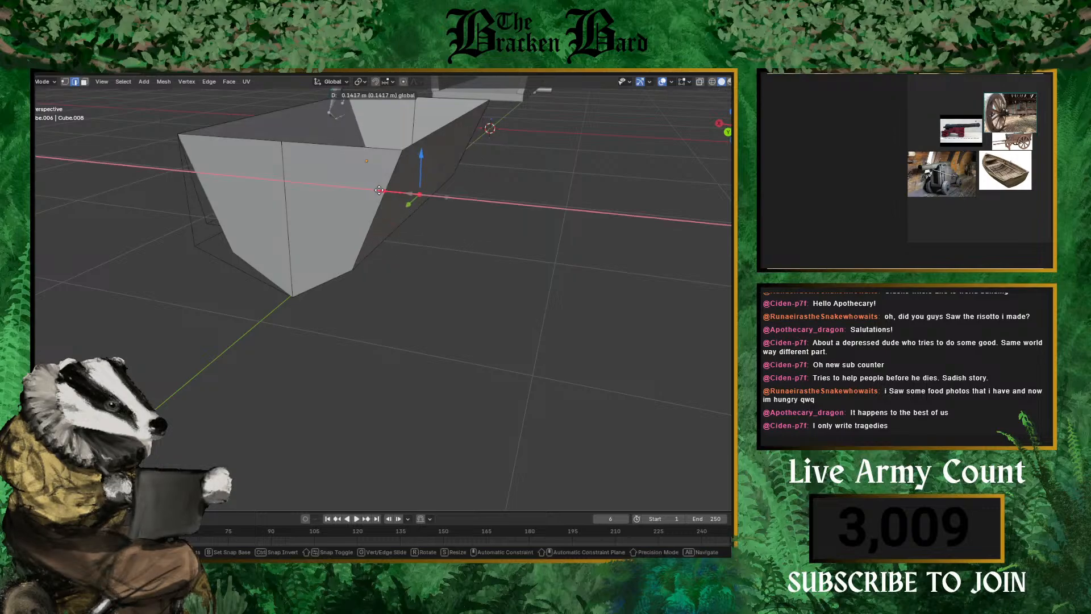
drag(379, 190, 380, 191)
key(ctrl+z)
key(ctrl+z)
key(ctrl+z)
- Add three horizontal loop cuts around the hull's sides and one lengthwise cut between the keel and the lower side edge
middle_drag(446, 212, 512, 237)
scroll(512, 236, up, 4)
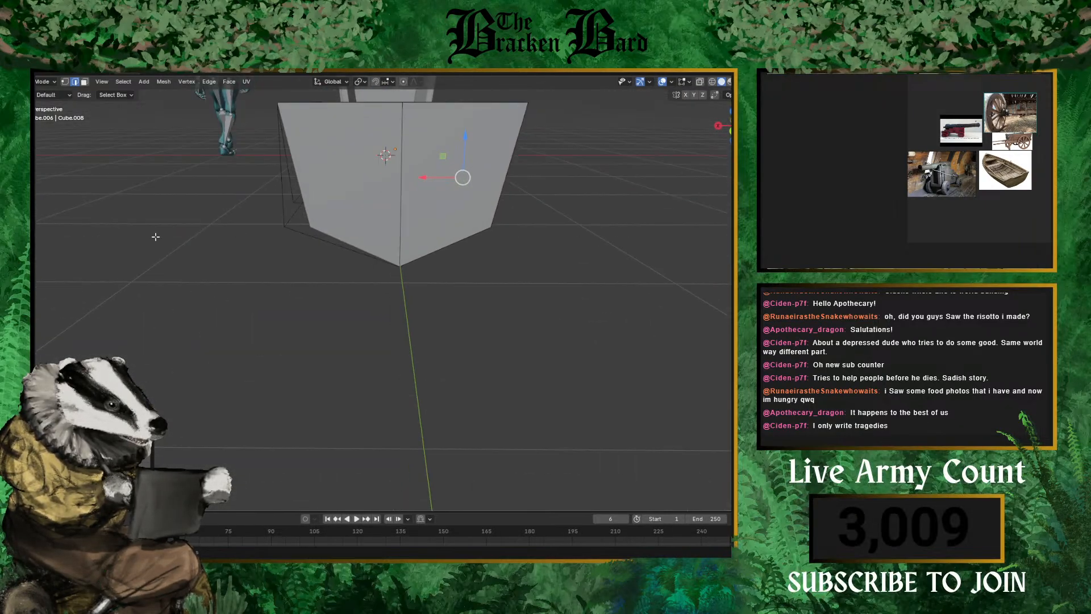
key(ctrl+r)
middle_drag(398, 227, 355, 211)
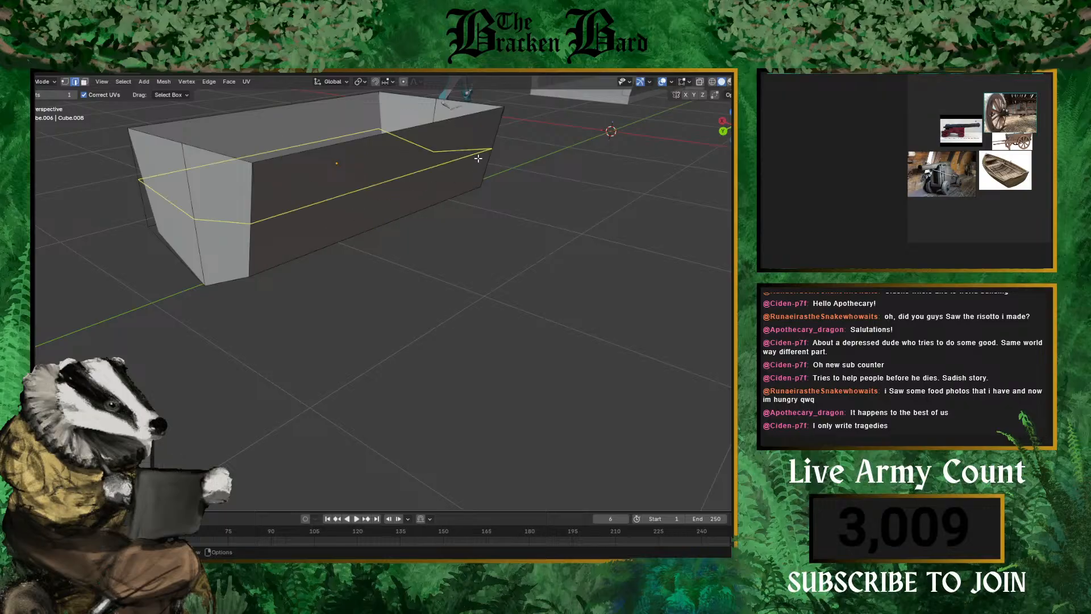
click(488, 134)
click(524, 204)
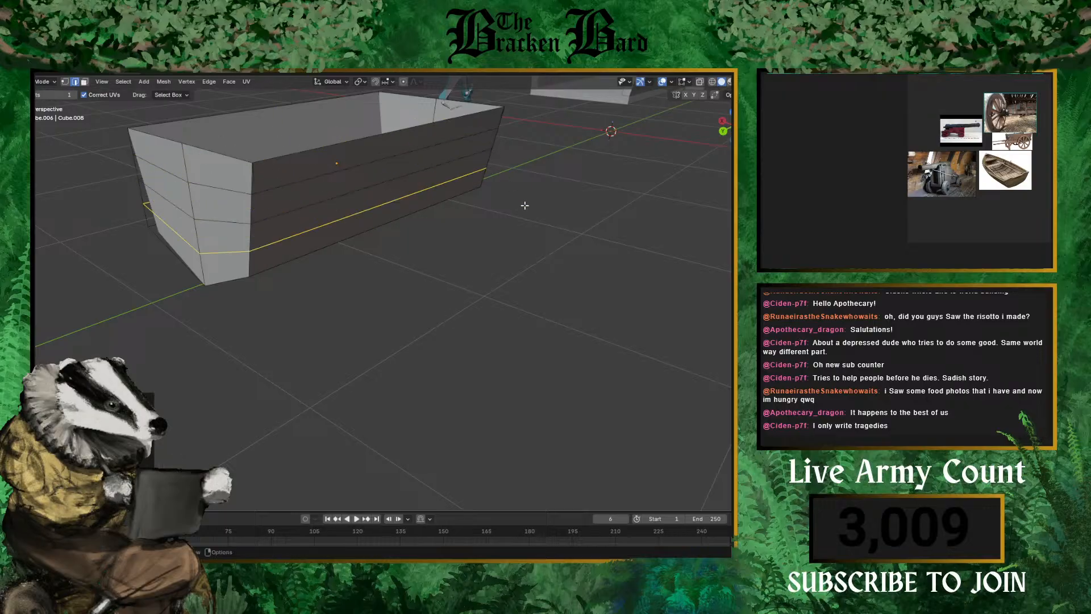
middle_drag(524, 204, 507, 229)
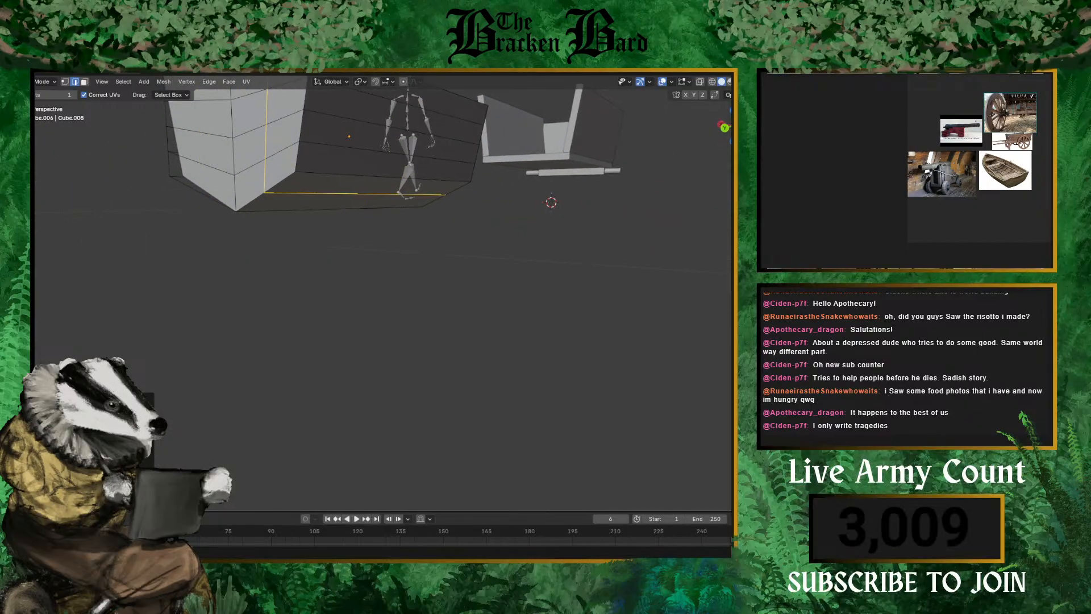
- Move the new bottom and lower side edges outward to round the underside of the hull
key(shift+space)
key(g)
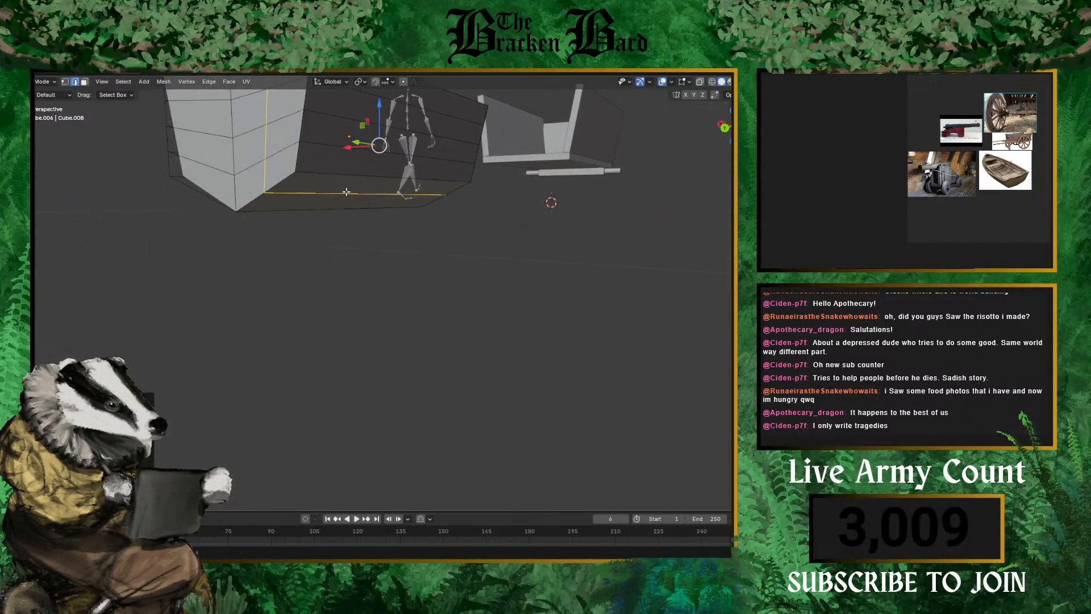
middle_drag(360, 194, 348, 146)
key(g)
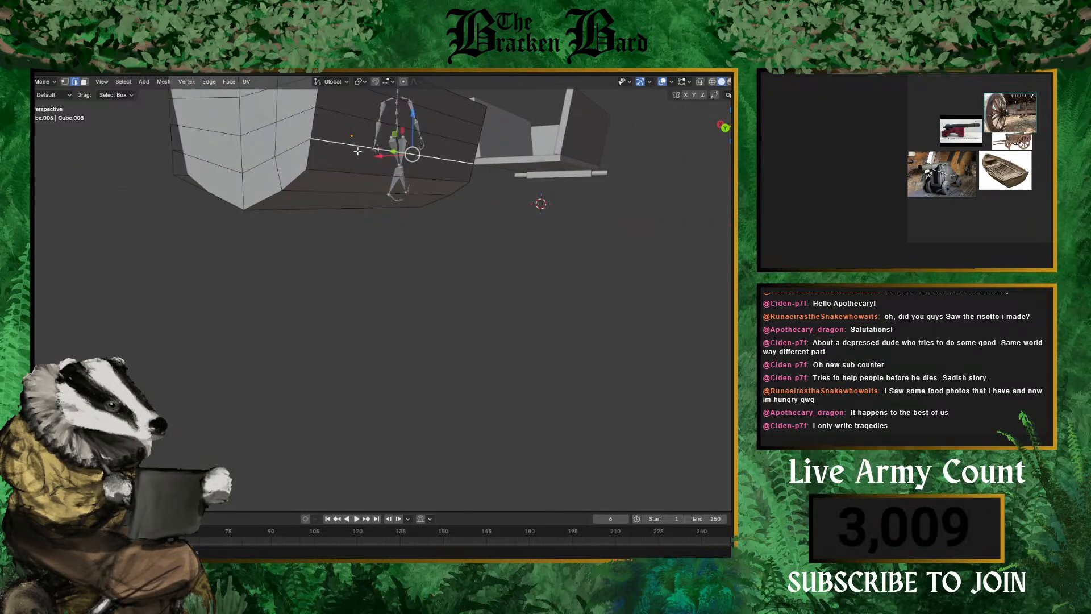
click(386, 157)
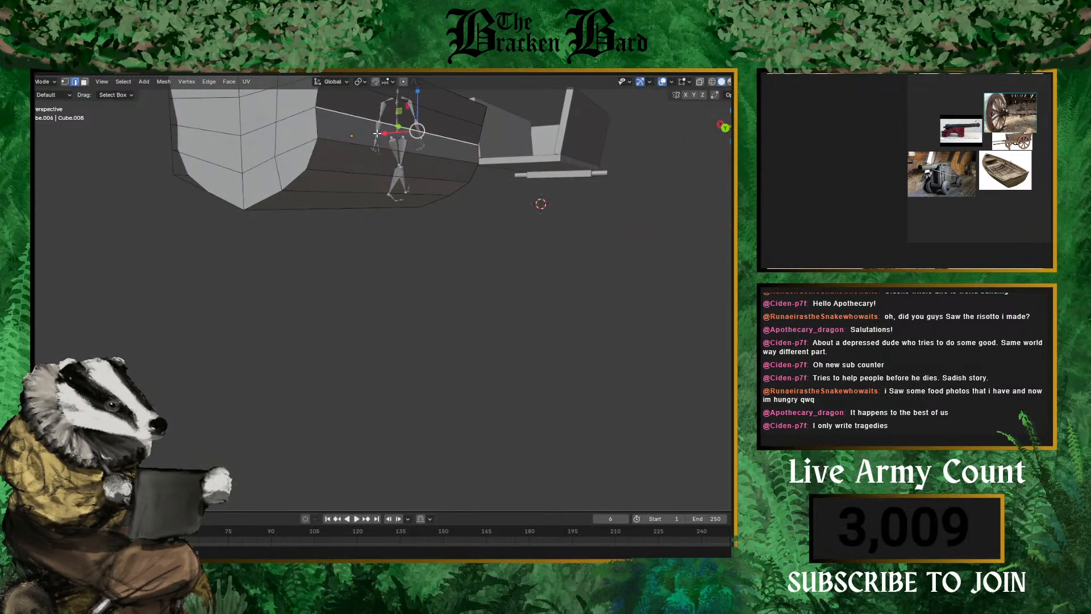
- Move the uppermost cut edge on the hull's side outward along the X axis to continue the curve
middle_drag(377, 133, 395, 153)
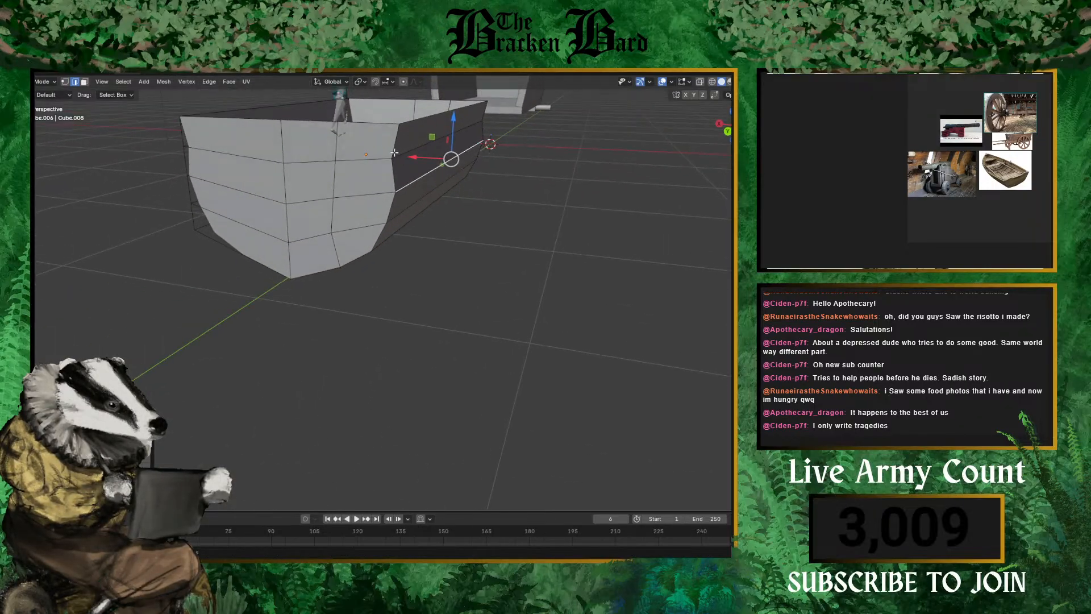
key(g)
key(x)
click(435, 153)
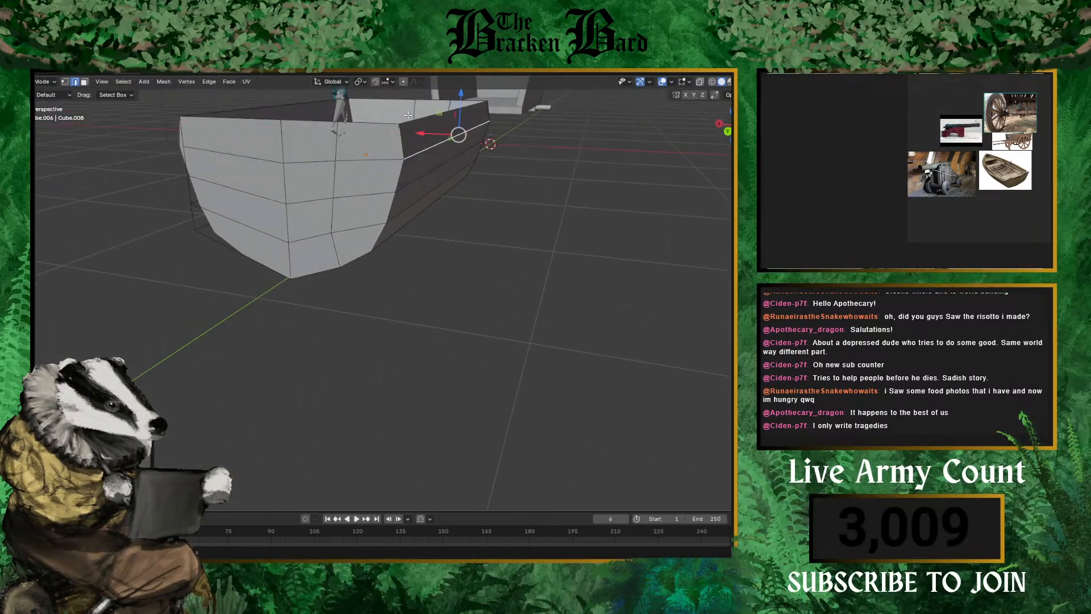
- Move the top edge of the hull's long side outward along the X axis to flare the rim
alt+click(419, 120)
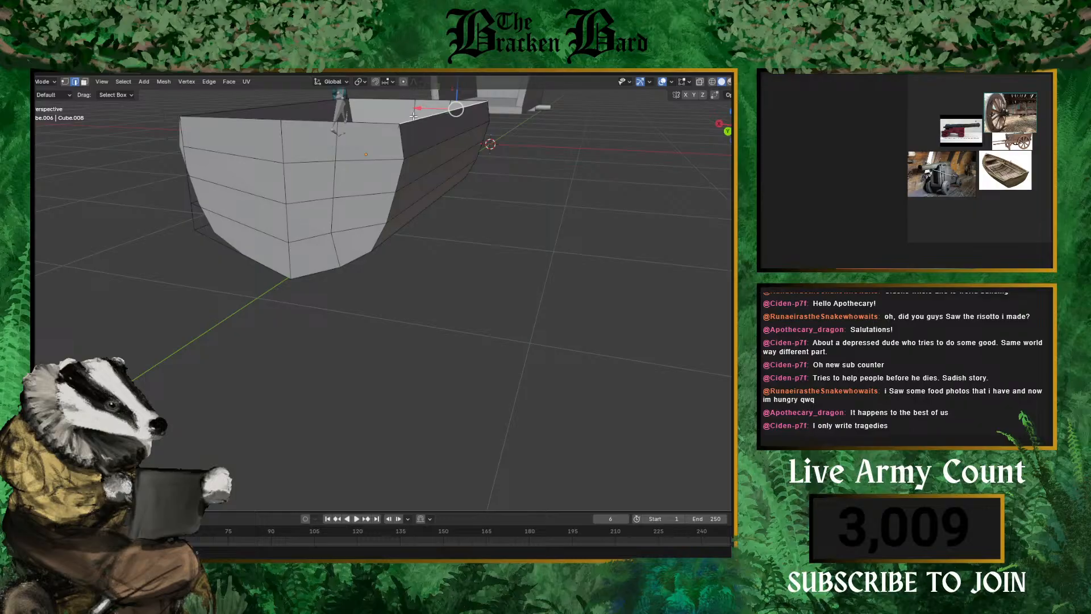
drag(418, 108, 432, 106)
scroll(443, 170, down, 5)
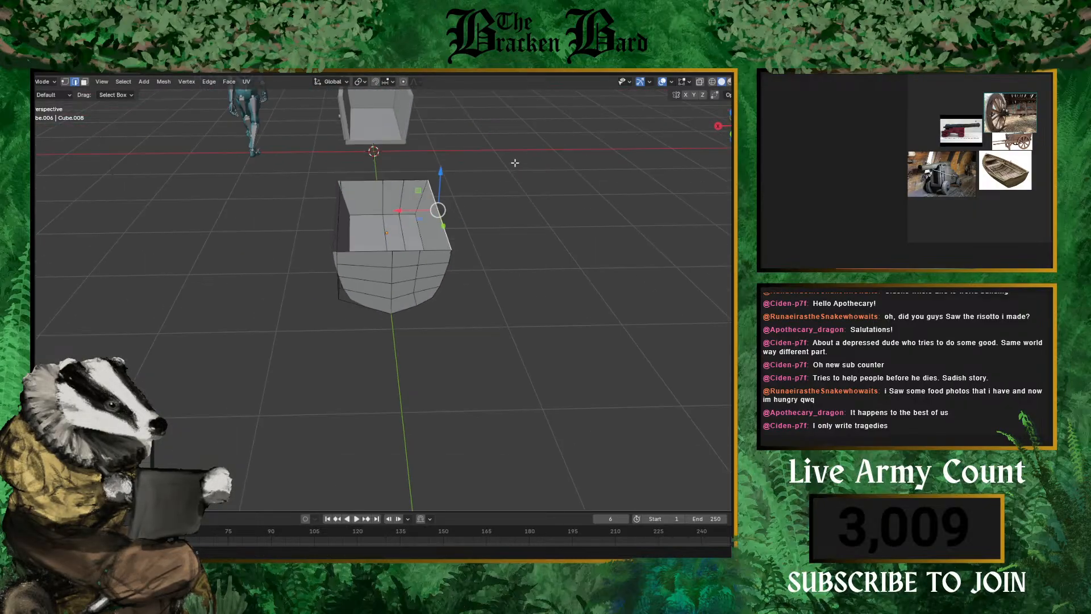
- Examine the hull's curvature and proportions from several angles against the rowing boat reference
middle_drag(443, 170, 458, 172)
middle_drag(385, 177, 429, 213)
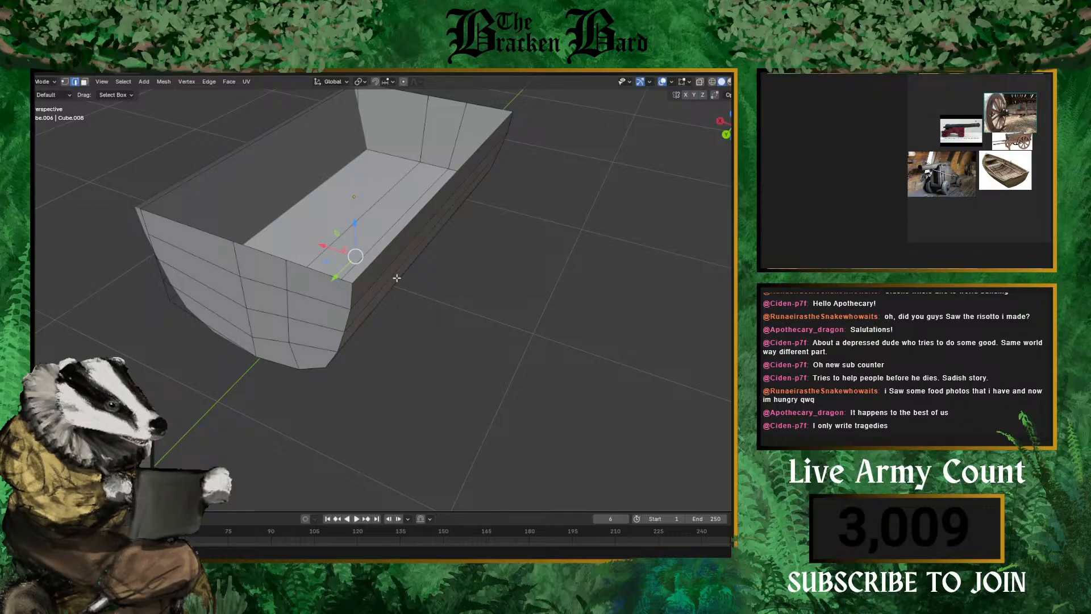
scroll(396, 277, down, 7)
scroll(419, 205, up, 6)
middle_drag(359, 192, 409, 168)
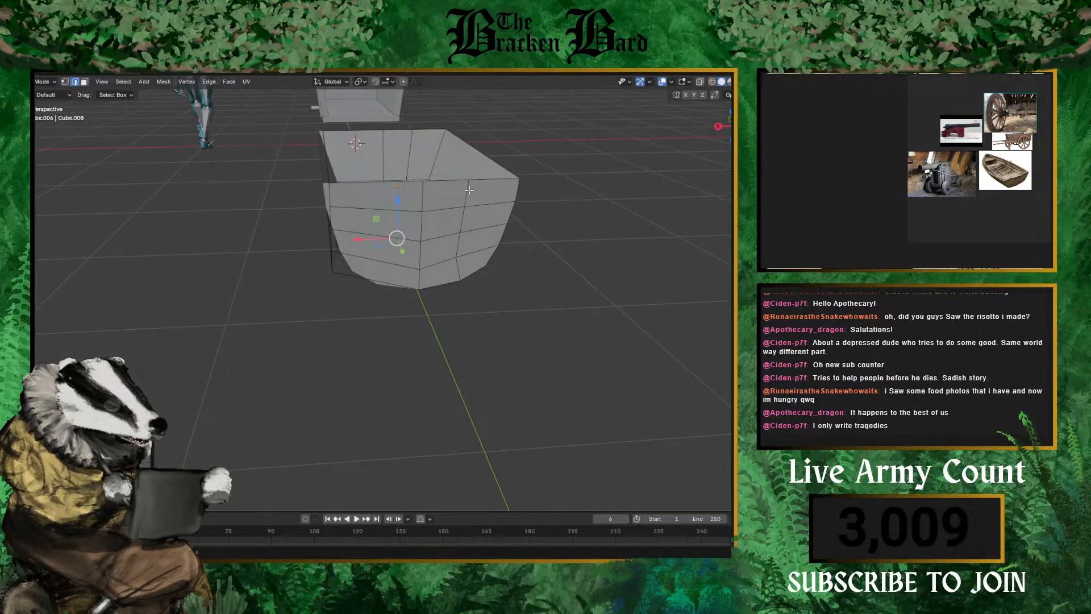
middle_drag(467, 189, 543, 298)
middle_drag(533, 396, 345, 236)
scroll(1004, 170, up, 6)
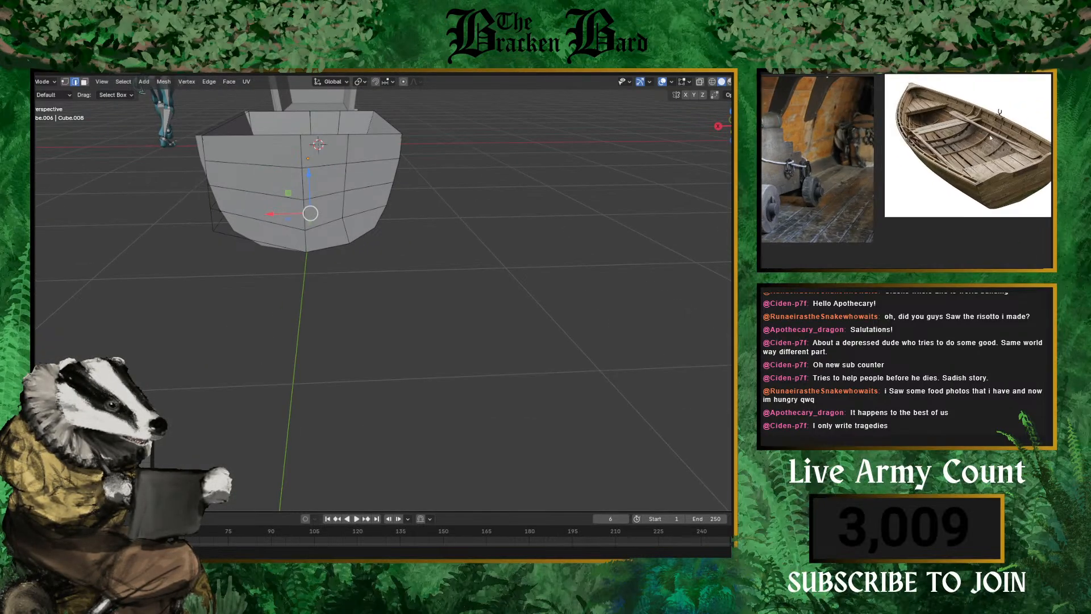
middle_drag(344, 235, 367, 299)
- Scale the whole hull in Object Mode along the Z axis to about 0.65, and return to Edit Mode
click(46, 82)
click(46, 94)
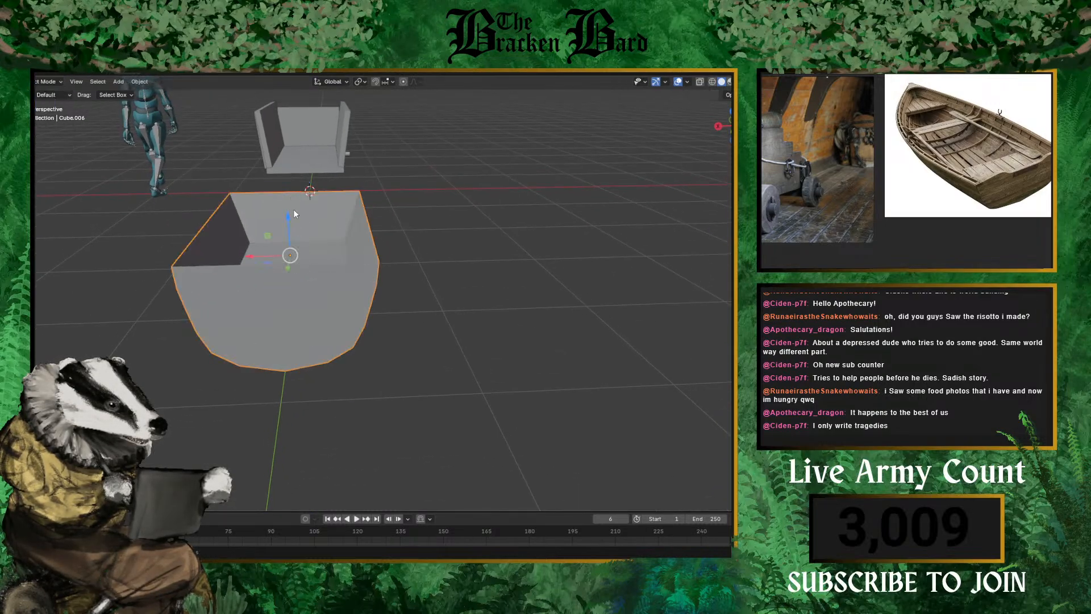
key(s)
key(x)
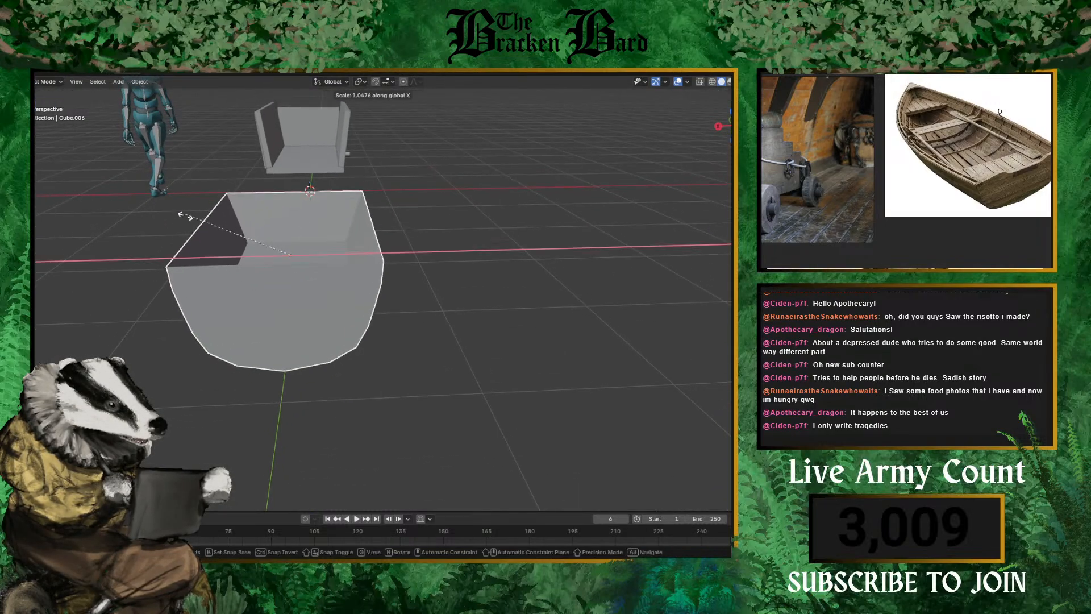
key(y)
key(z)
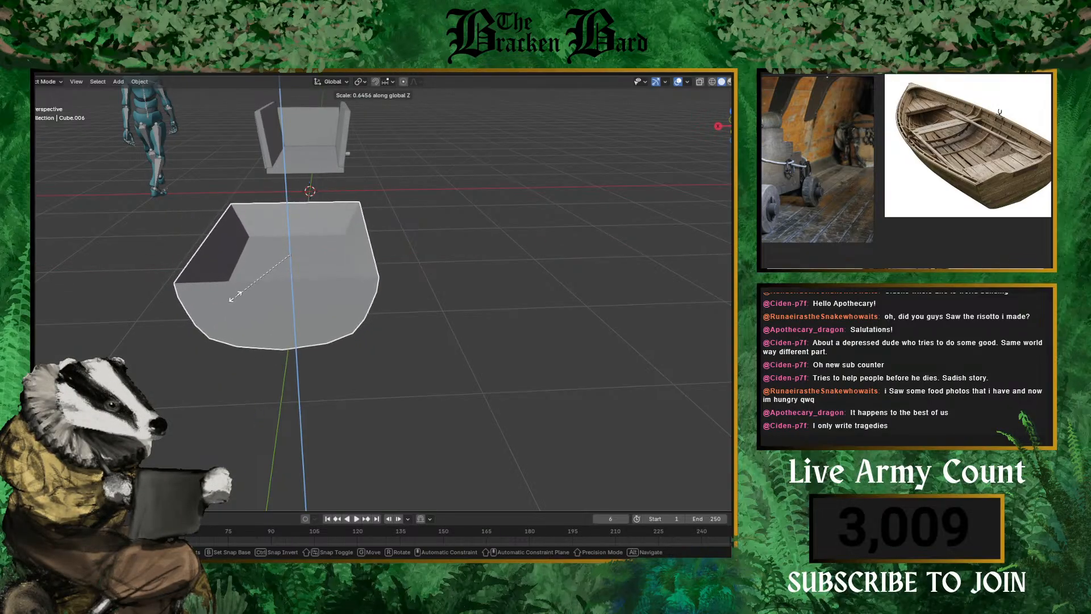
click(235, 216)
middle_drag(236, 216, 449, 242)
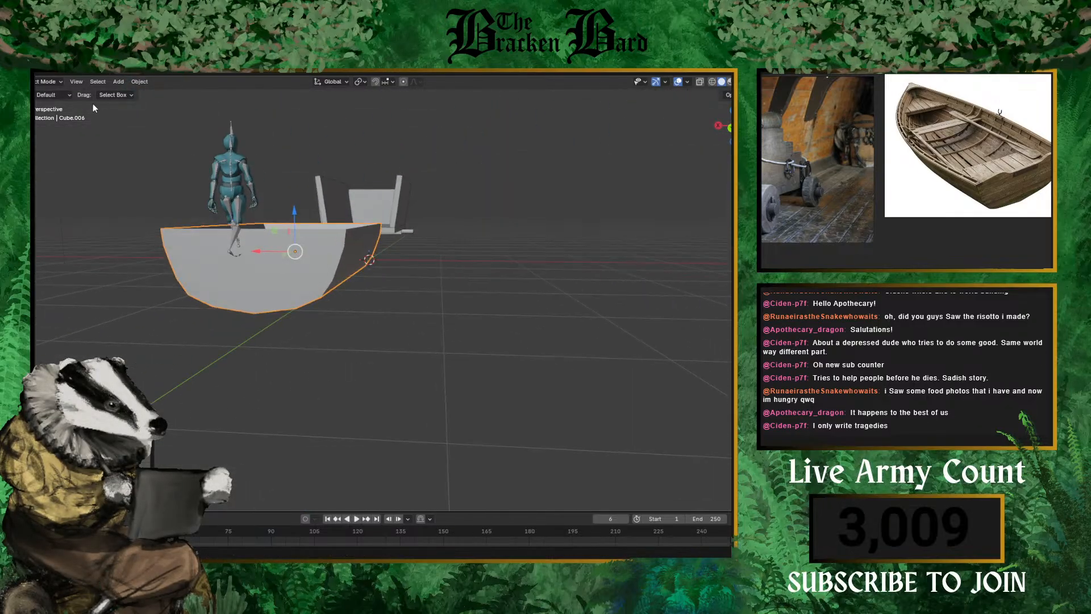
click(49, 82)
click(37, 104)
middle_drag(239, 295, 227, 231)
scroll(179, 189, up, 3)
scroll(225, 228, up, 3)
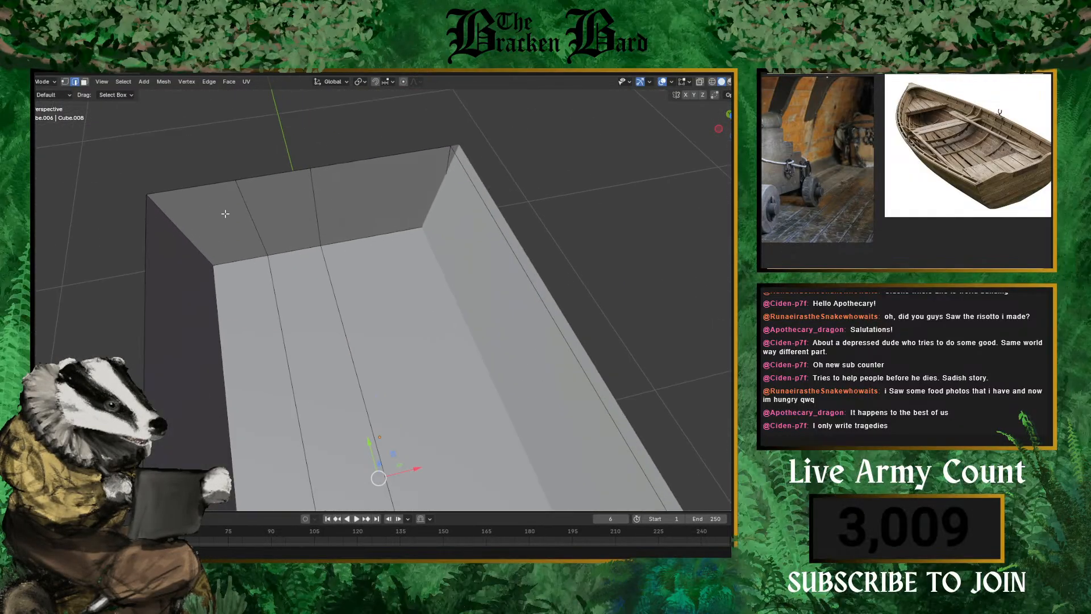
click(231, 231)
click(212, 232)
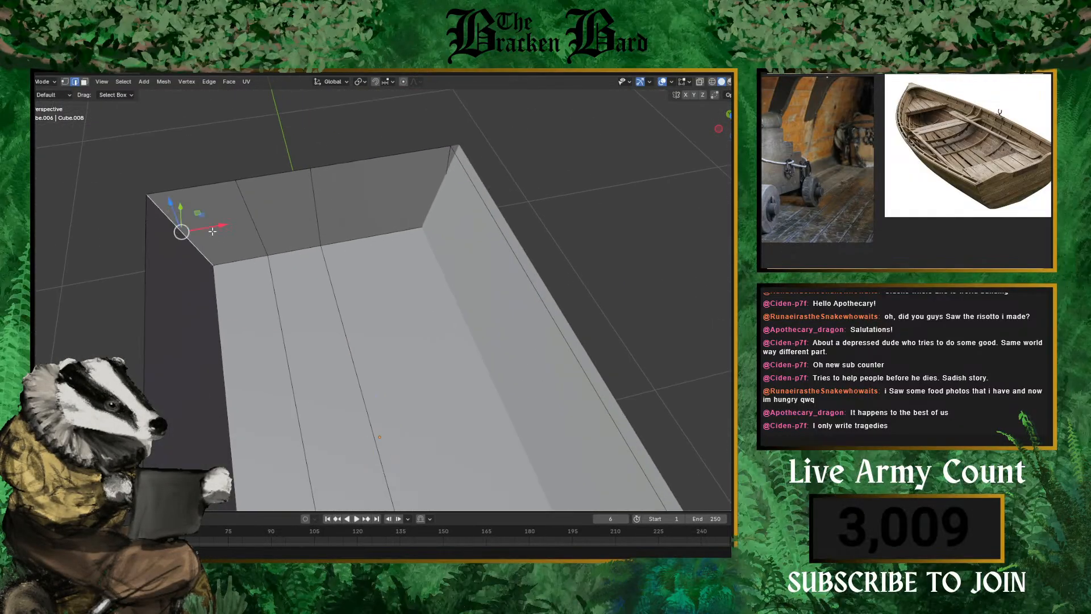
click(275, 217)
click(376, 234)
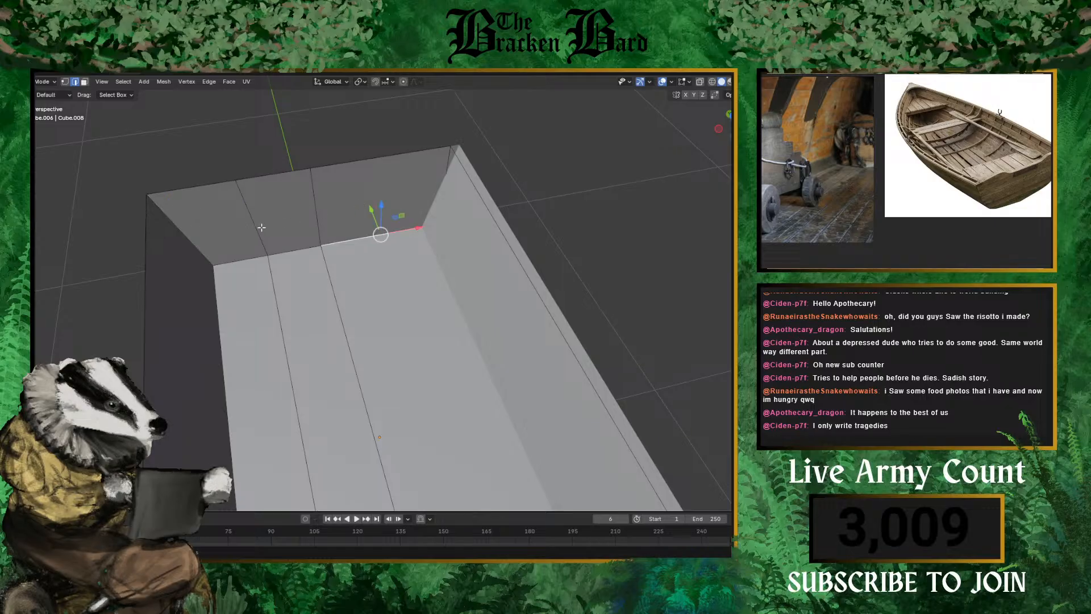
middle_drag(261, 227, 406, 214)
scroll(397, 195, down, 4)
- Delete all outer and inner wall faces at the near end of the hull to open that end
click(84, 81)
click(281, 199)
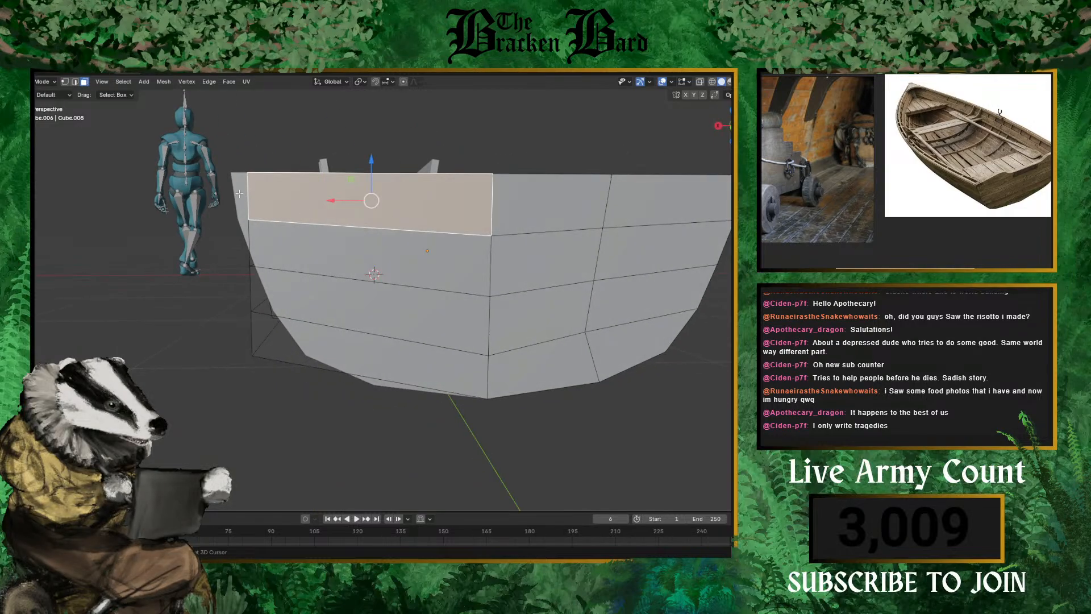
key(alt+a)
click(307, 203)
middle_drag(307, 202, 326, 281)
ctrl+click(326, 281)
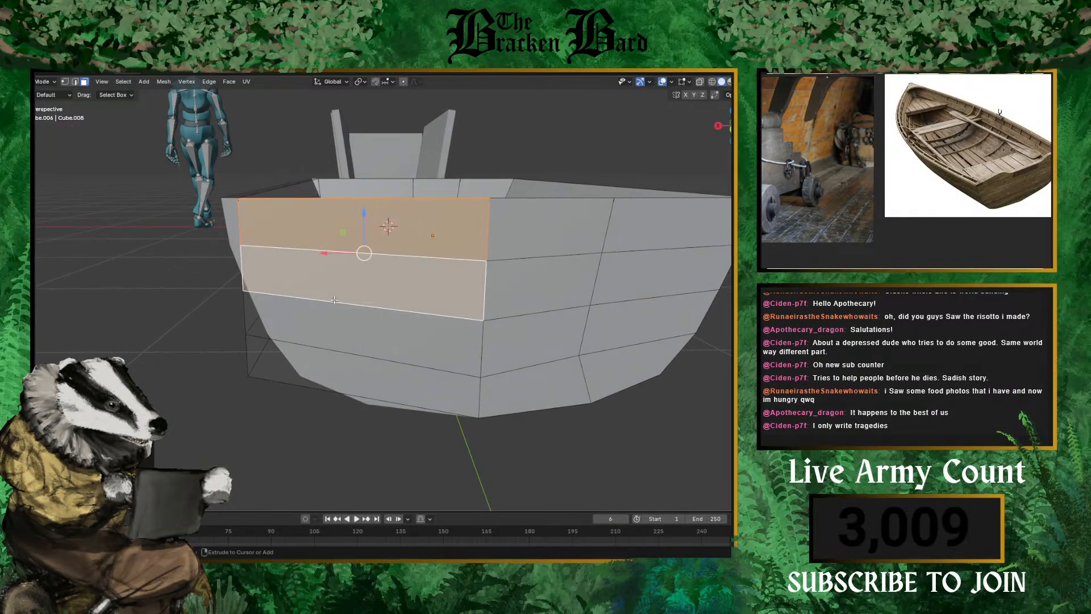
ctrl+click(352, 344)
ctrl+click(534, 341)
ctrl+click(540, 284)
ctrl+click(654, 272)
ctrl+click(625, 234)
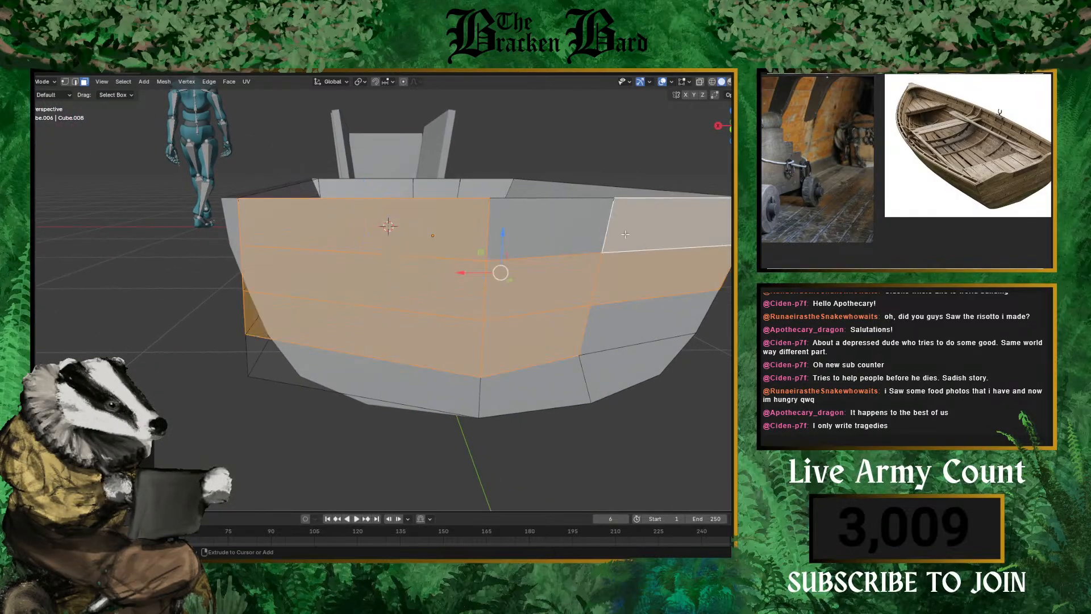
ctrl+click(549, 226)
ctrl+click(643, 323)
ctrl+click(534, 378)
ctrl+click(432, 386)
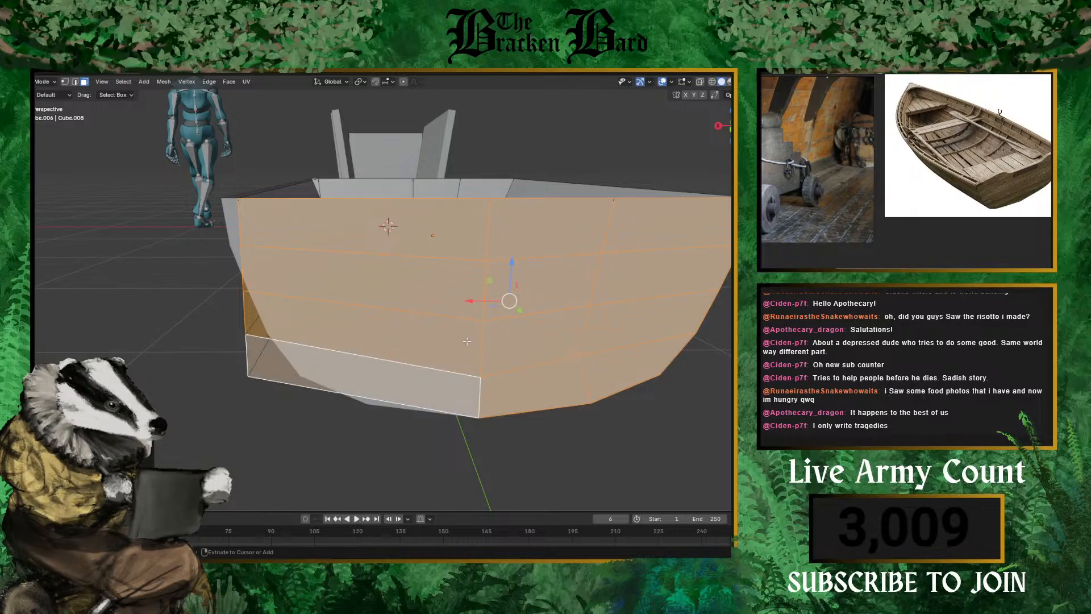
middle_drag(467, 341, 182, 227)
ctrl+click(170, 218)
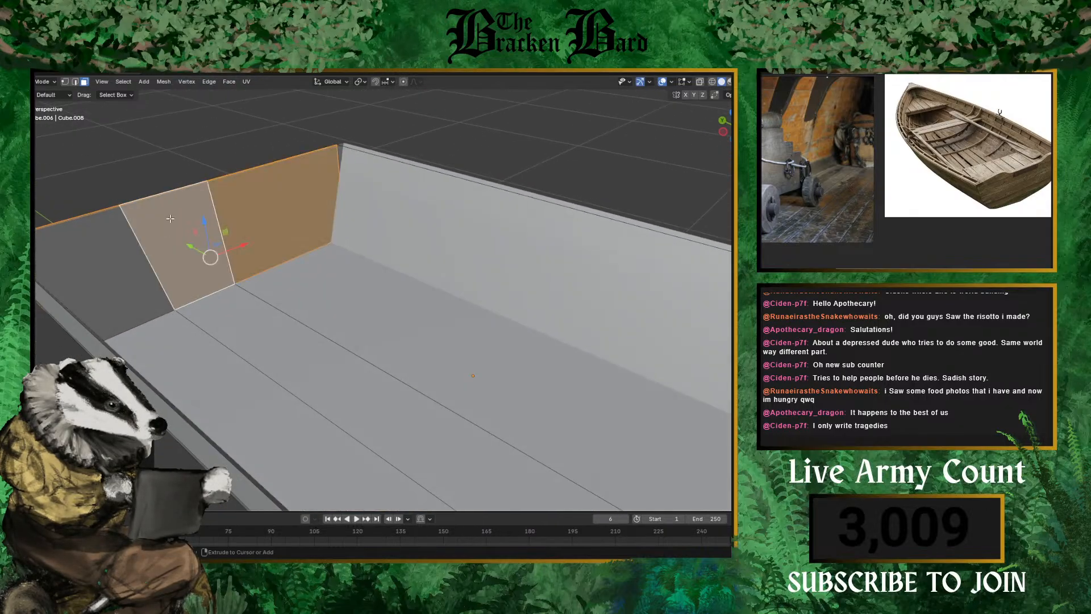
ctrl+click(130, 260)
key(x)
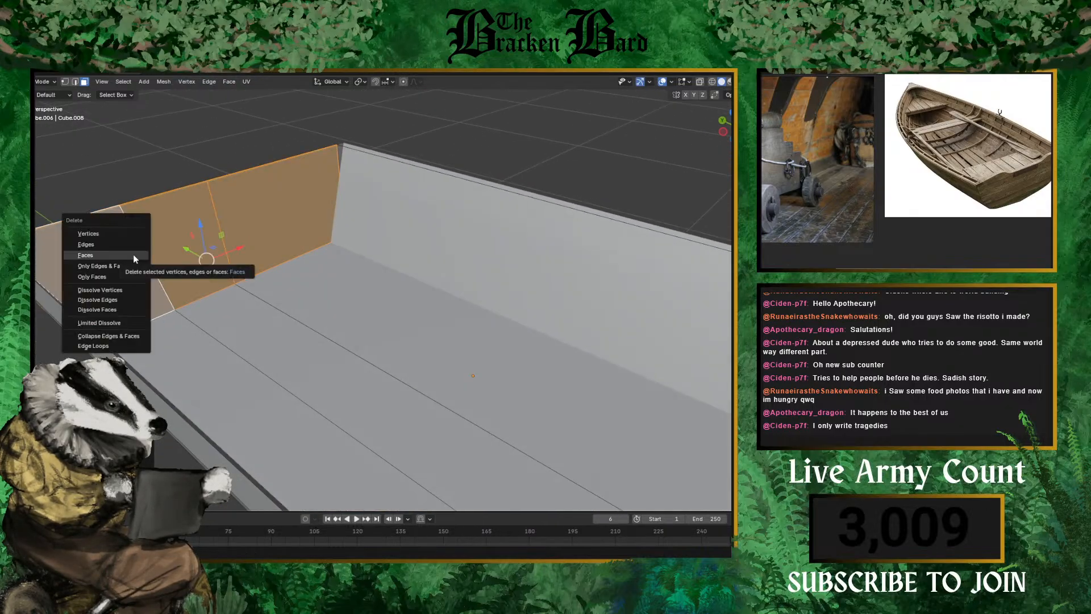
click(133, 254)
- Examine the opened end of the hull, checking how the inner floor and side walls sit against the outer shell
scroll(244, 248, down, 5)
middle_drag(244, 248, 470, 325)
scroll(269, 298, up, 3)
scroll(470, 326, up, 4)
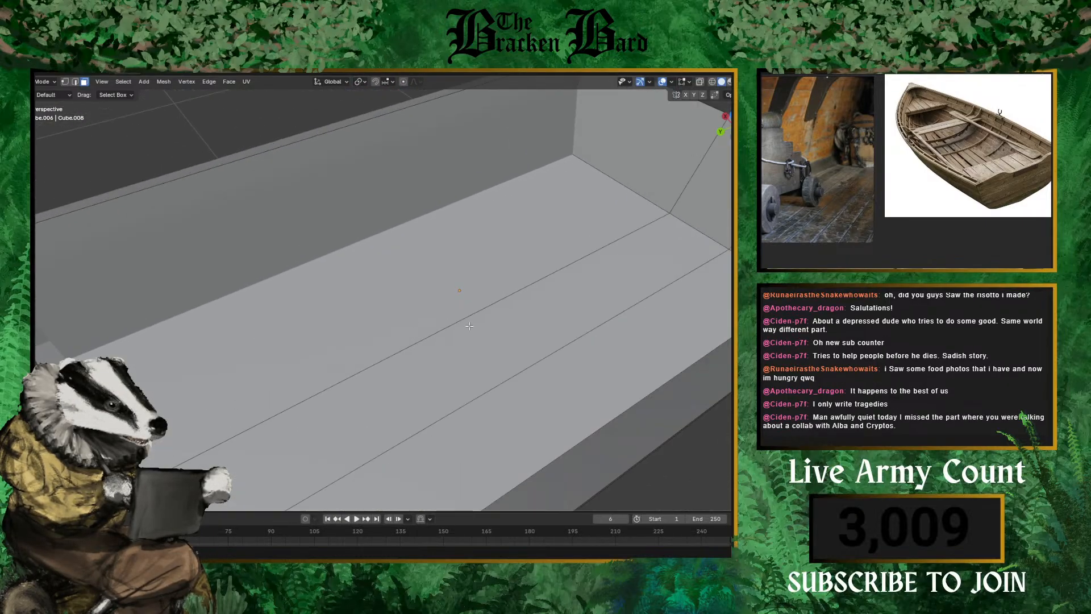
scroll(470, 326, down, 5)
scroll(306, 286, up, 2)
middle_drag(141, 375, 205, 316)
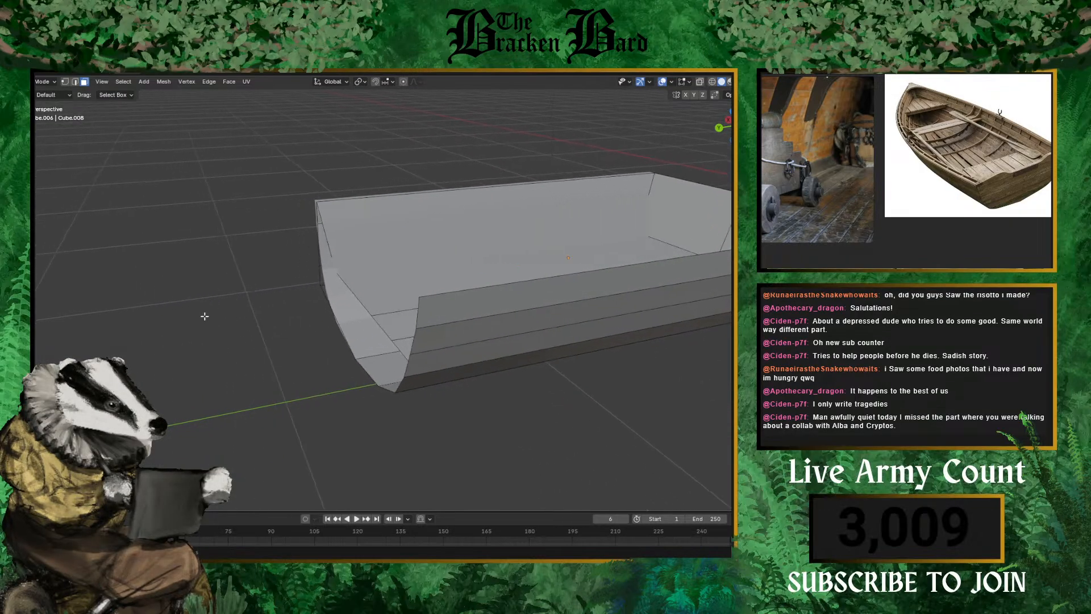
scroll(239, 317, up, 3)
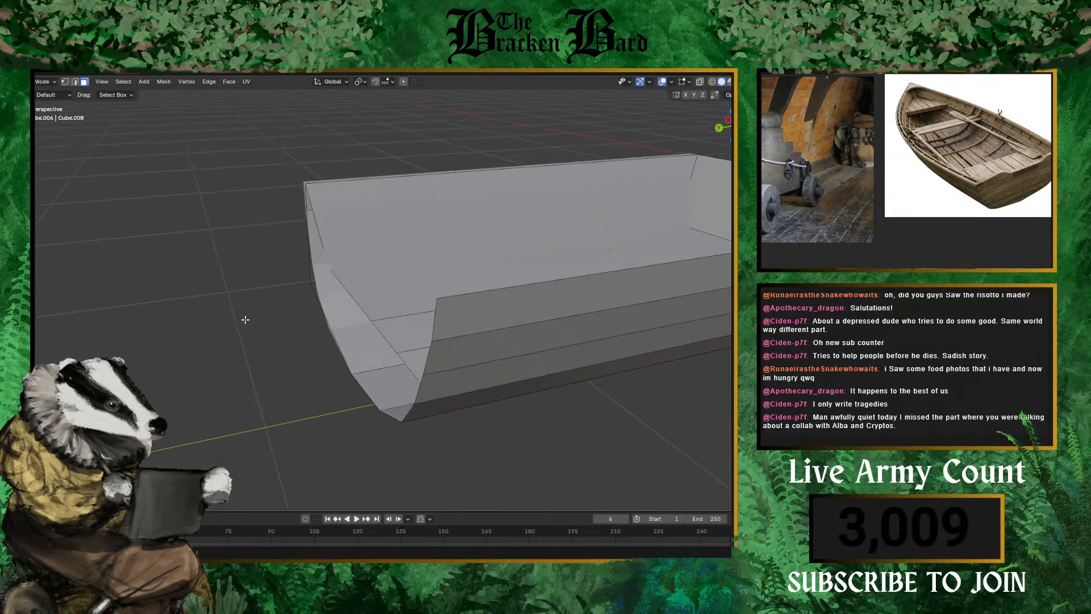
scroll(239, 318, down, 2)
scroll(239, 317, up, 2)
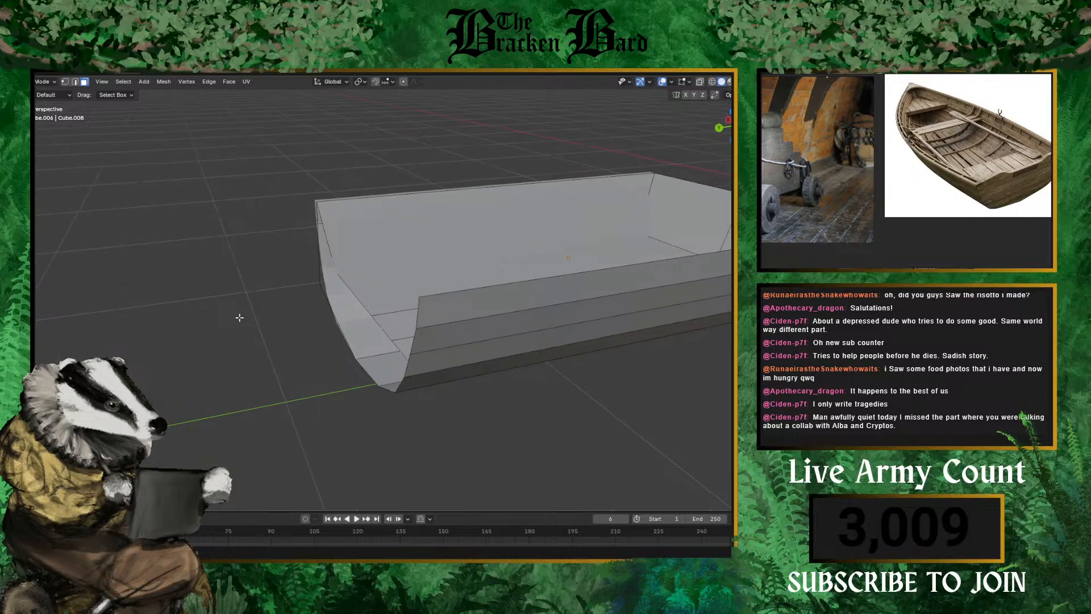
scroll(239, 317, up, 2)
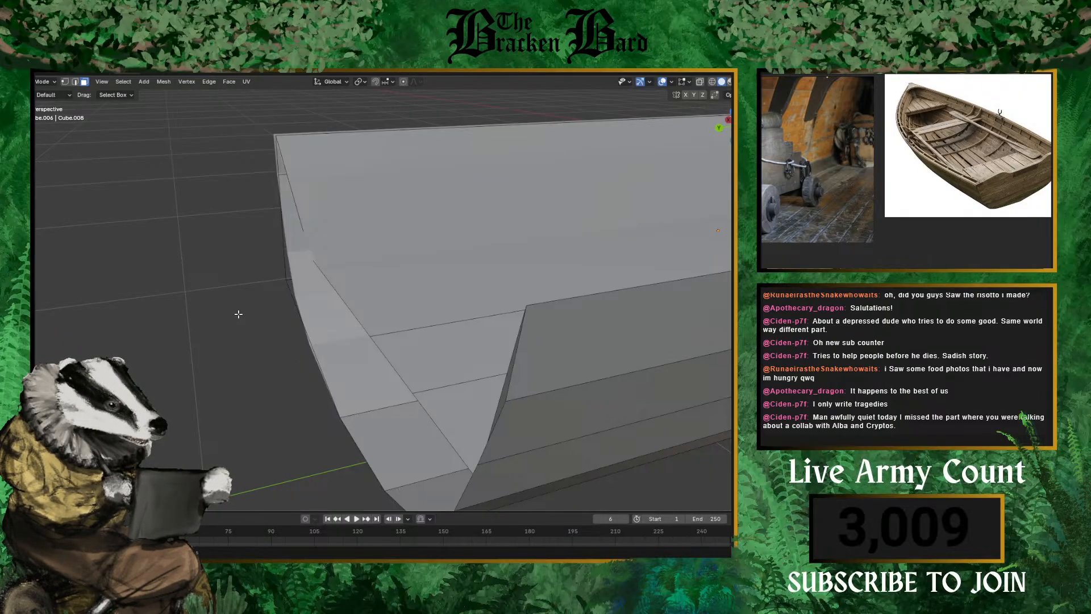
scroll(234, 336, down, 5)
middle_drag(234, 341, 404, 296)
middle_drag(473, 288, 537, 320)
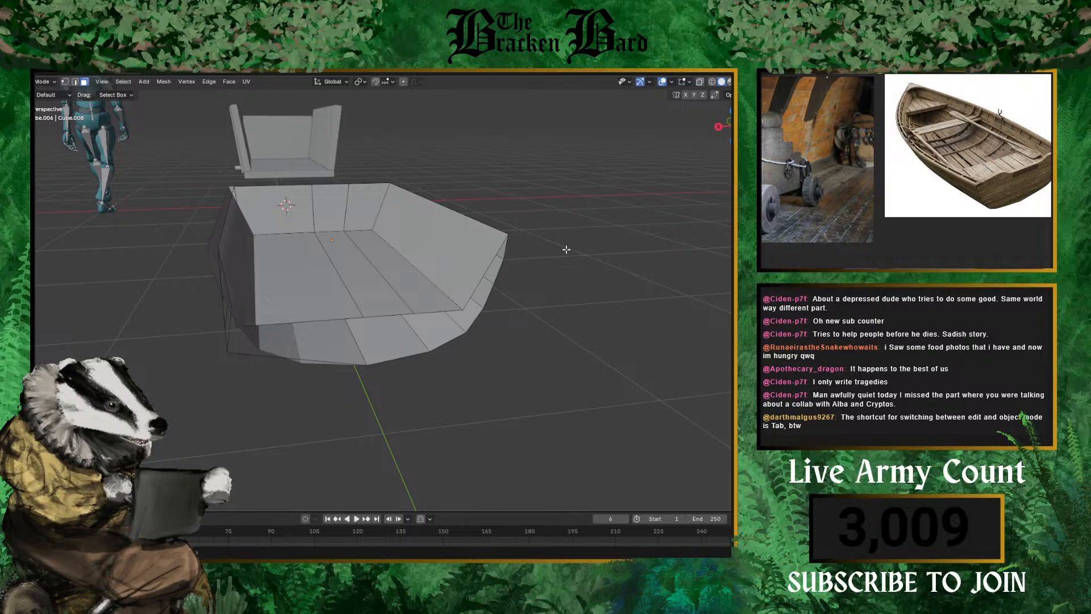
middle_drag(567, 249, 593, 275)
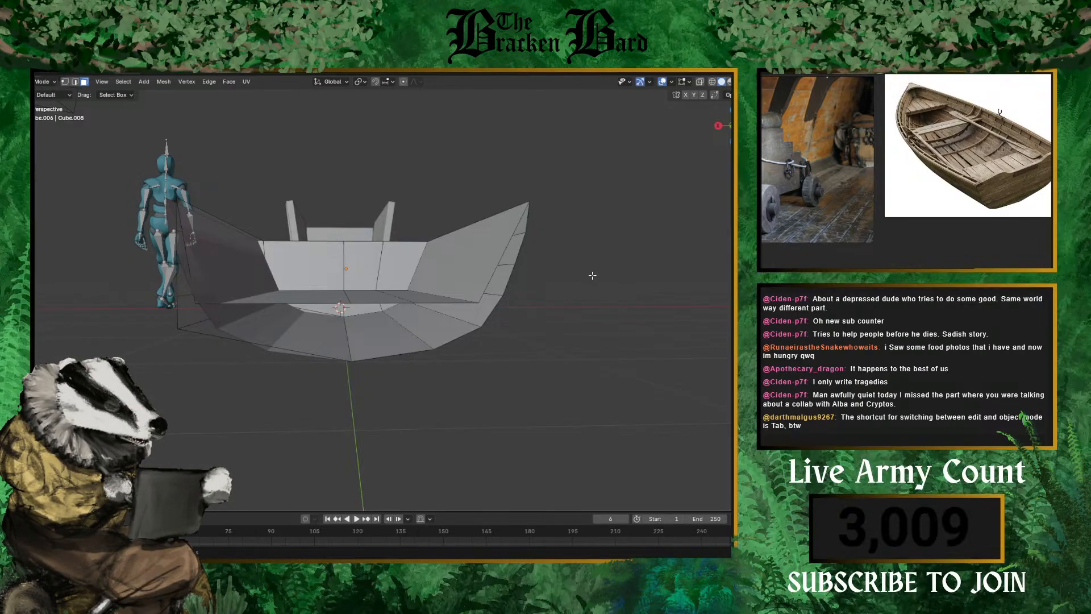
middle_drag(586, 270, 484, 310)
middle_drag(173, 302, 236, 307)
middle_drag(568, 324, 603, 274)
scroll(542, 310, down, 4)
scroll(591, 273, up, 2)
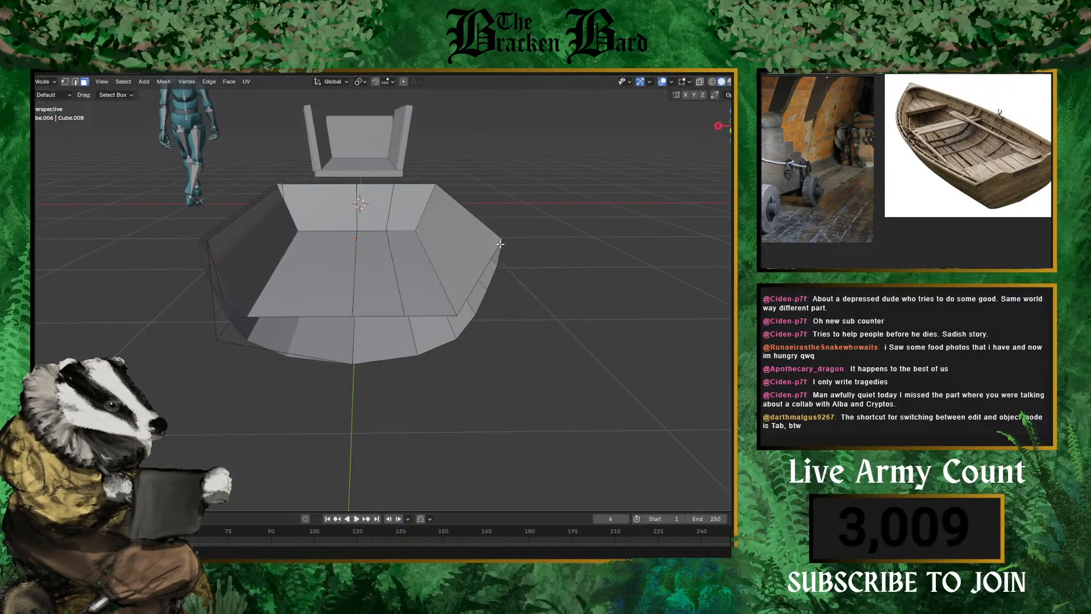
scroll(469, 226, up, 3)
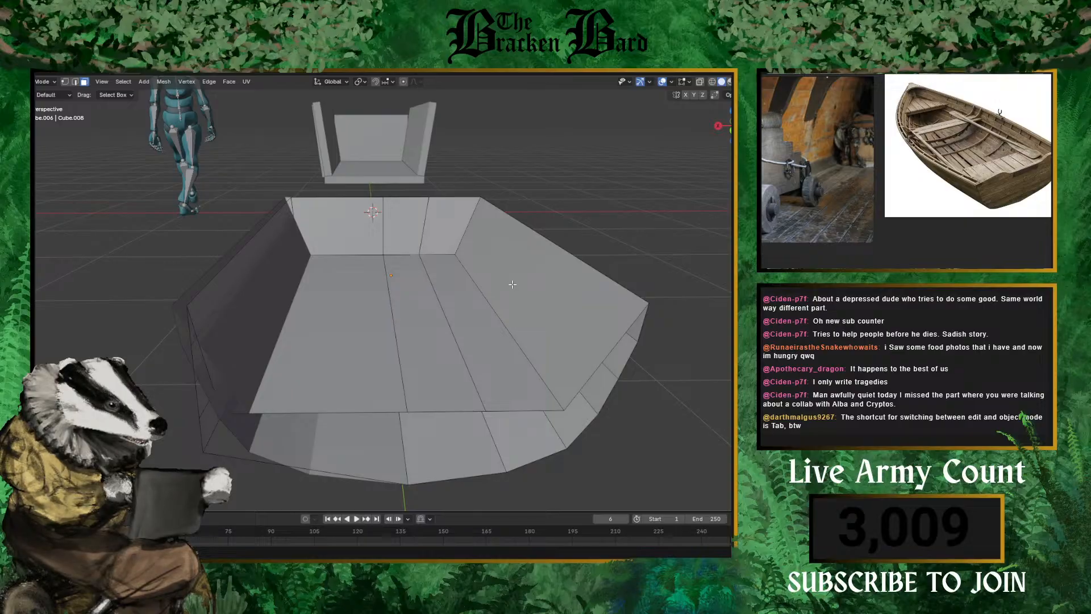
middle_drag(465, 313, 452, 281)
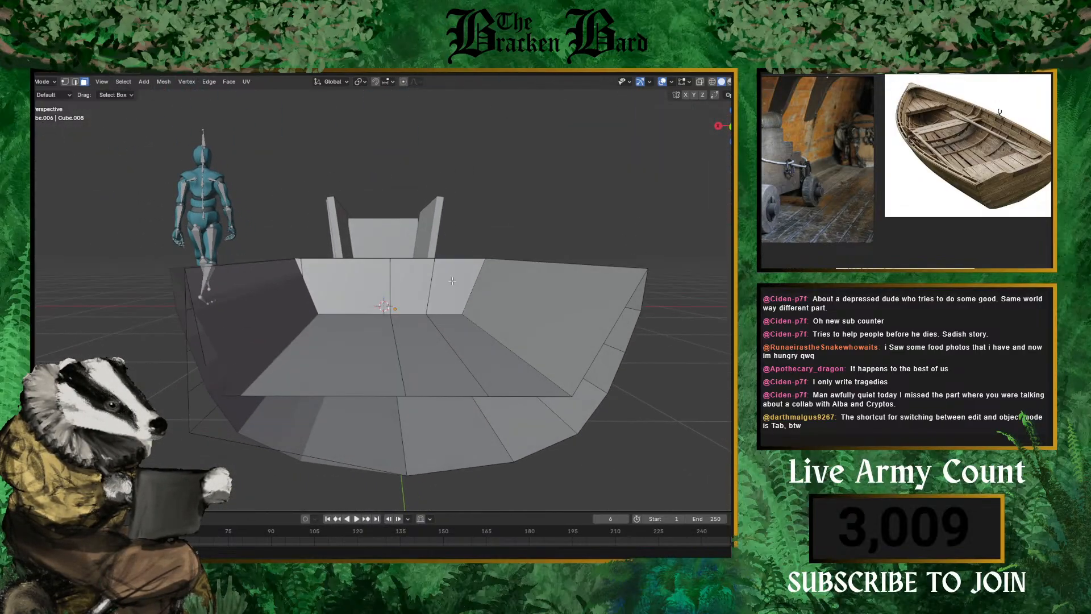
- Lower the inner floor's centre edge and the neighbouring lengthwise edge along the Z axis to follow the rounded underside
click(407, 376)
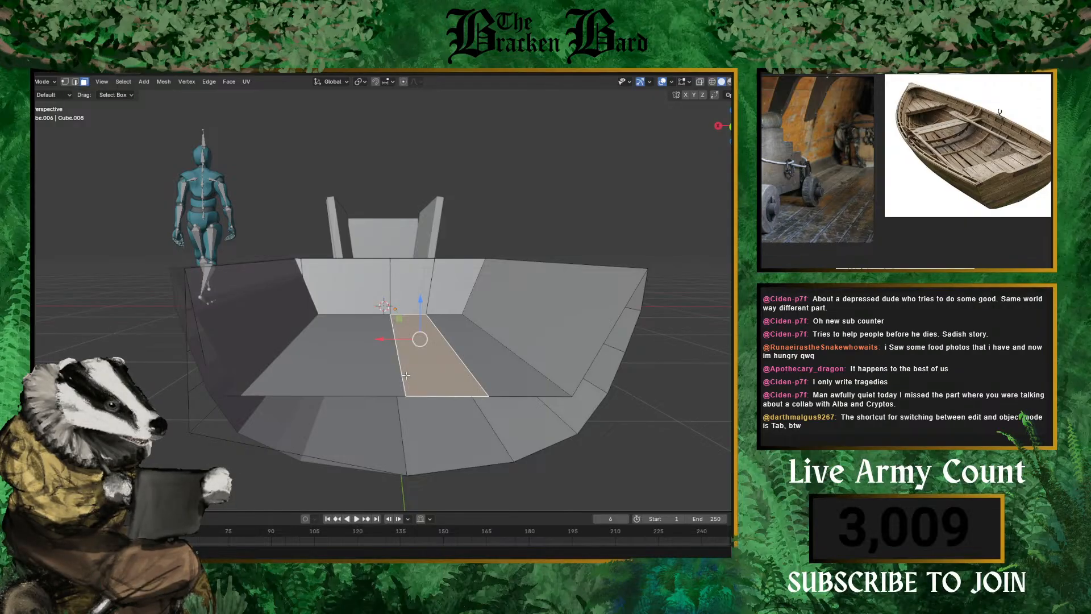
click(399, 370)
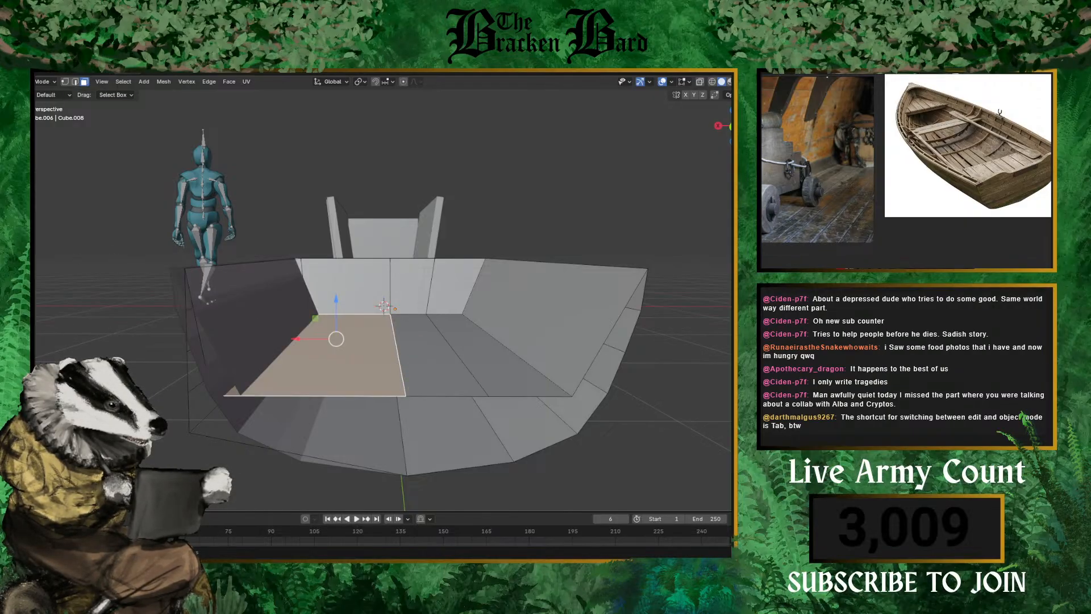
click(75, 82)
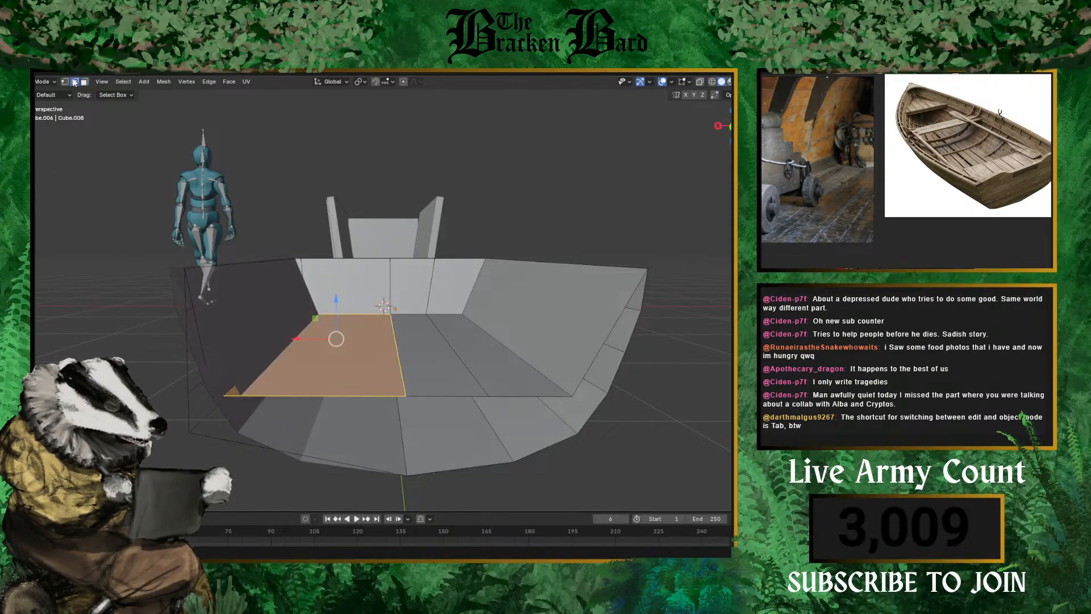
click(398, 360)
drag(398, 306, 339, 339)
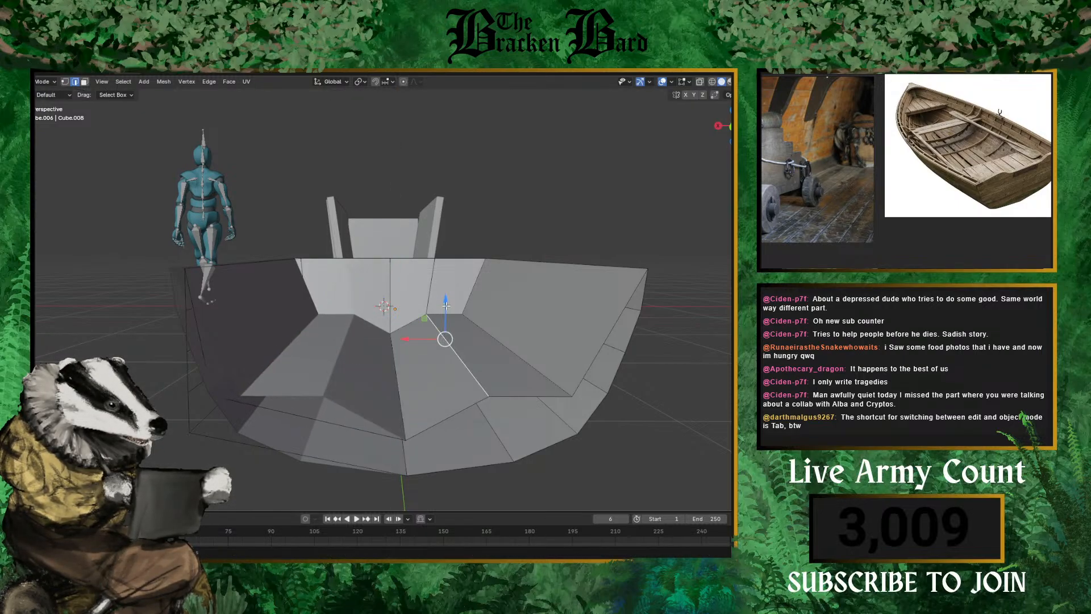
drag(446, 306, 448, 322)
middle_drag(447, 321, 295, 181)
scroll(355, 229, up, 2)
scroll(355, 229, down, 4)
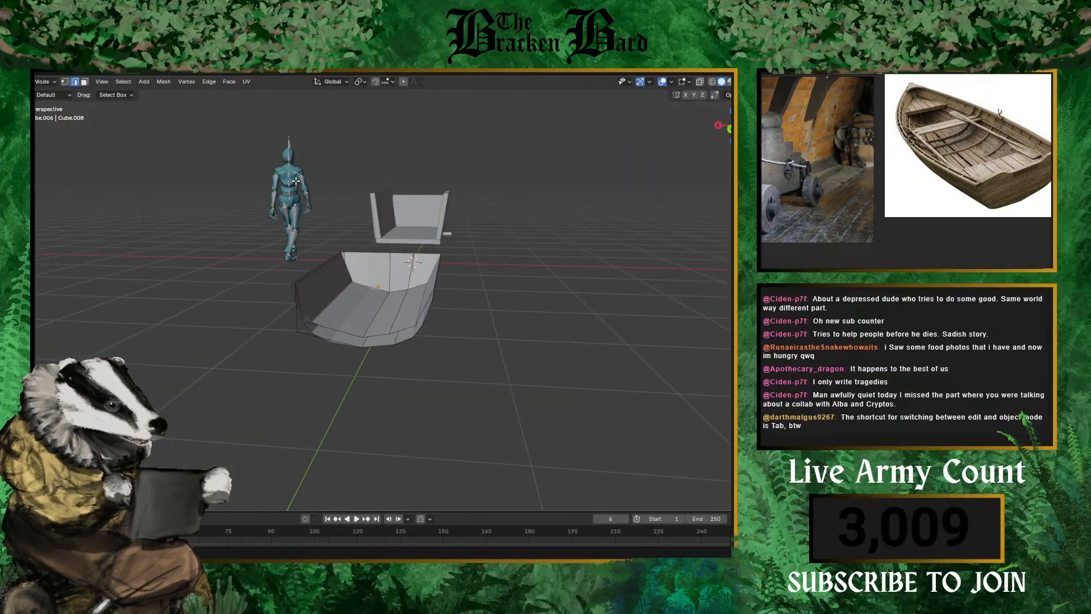
scroll(269, 270, up, 2)
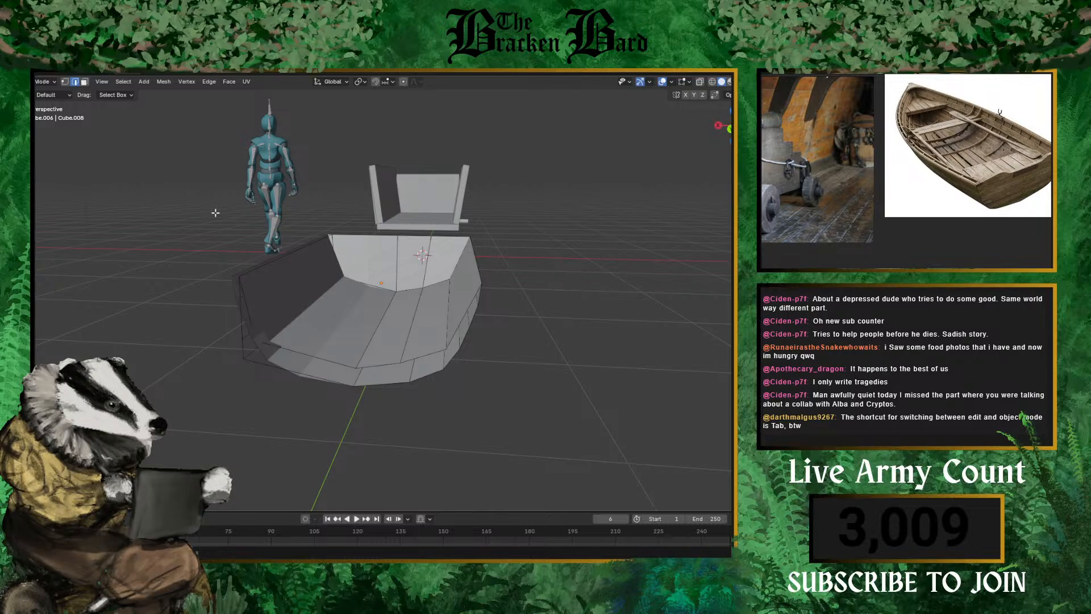
middle_drag(188, 247, 187, 285)
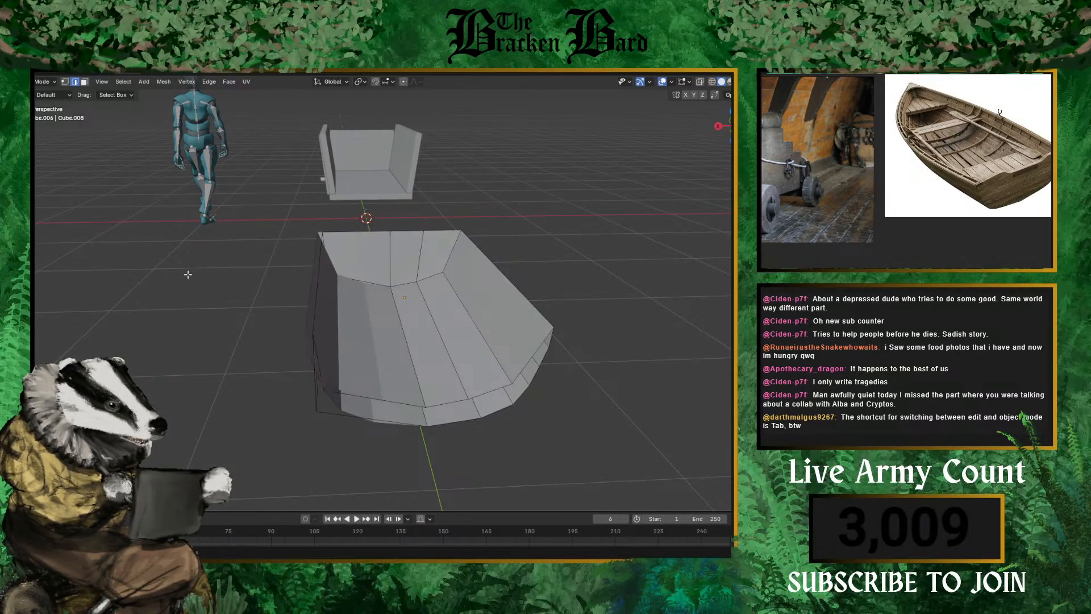
- Examine the hull's interior, open end and side walls, briefly viewing it in Object Mode as well
key(Tab)
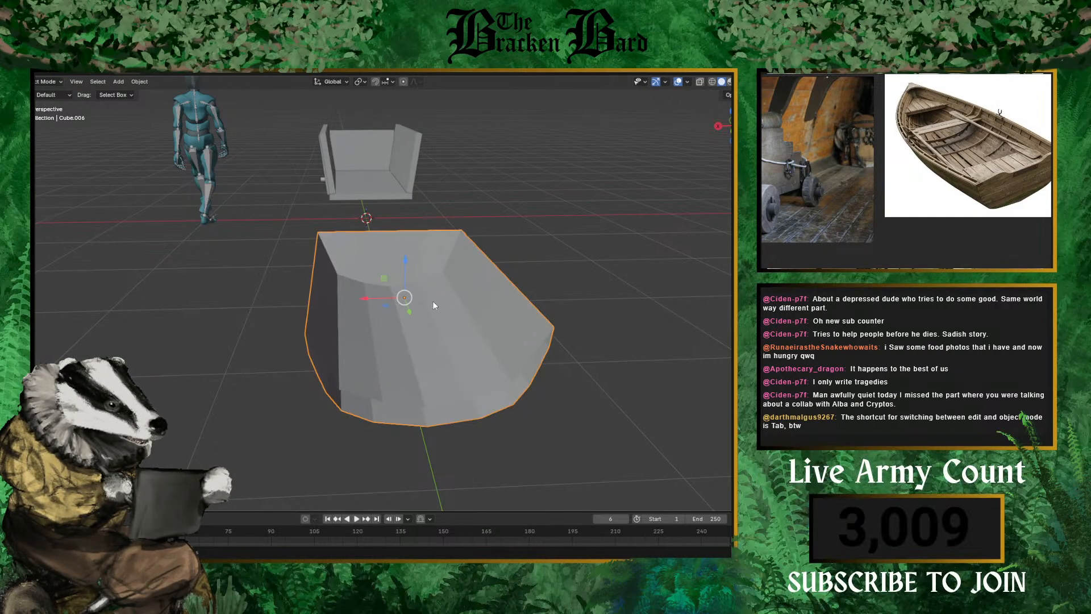
key(Tab)
scroll(432, 307, up, 5)
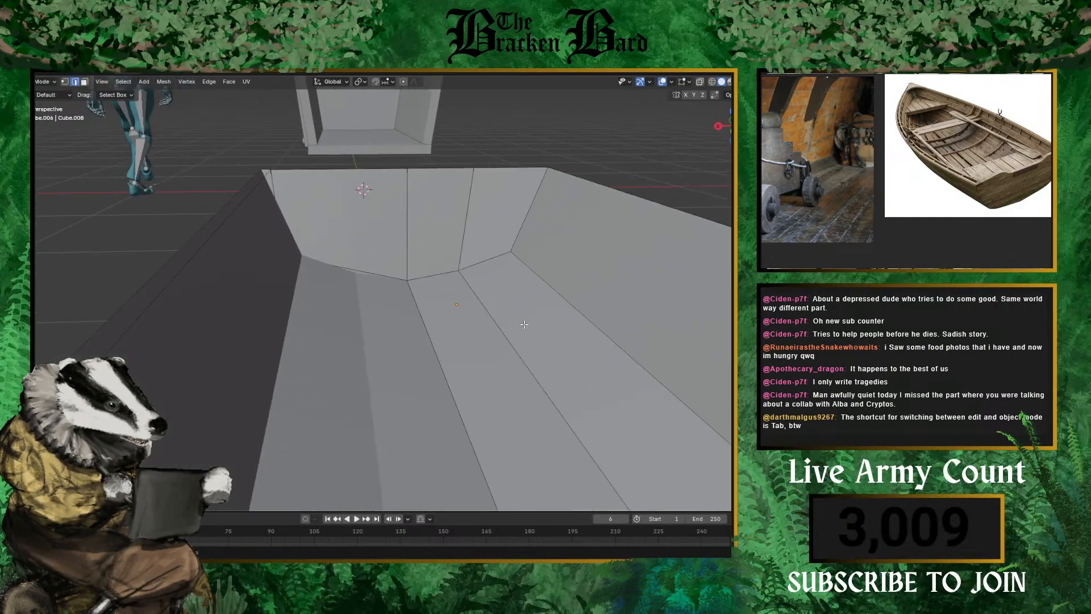
scroll(427, 308, down, 3)
middle_drag(427, 308, 296, 265)
scroll(294, 249, down, 2)
scroll(295, 253, up, 2)
scroll(307, 254, down, 1)
scroll(301, 265, up, 2)
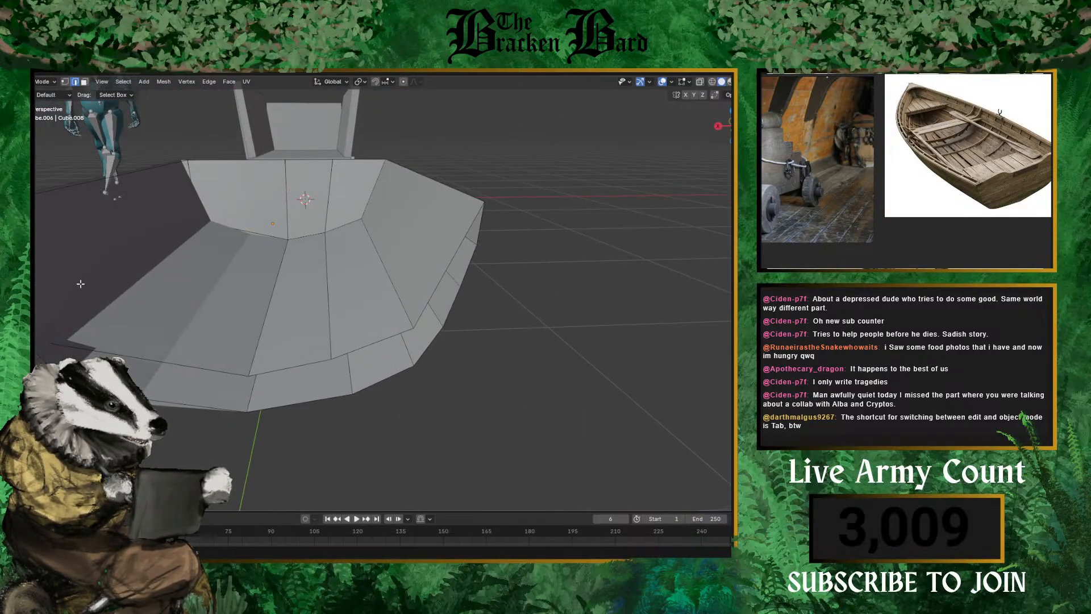
middle_drag(149, 205, 364, 219)
scroll(183, 236, down, 5)
scroll(295, 244, up, 4)
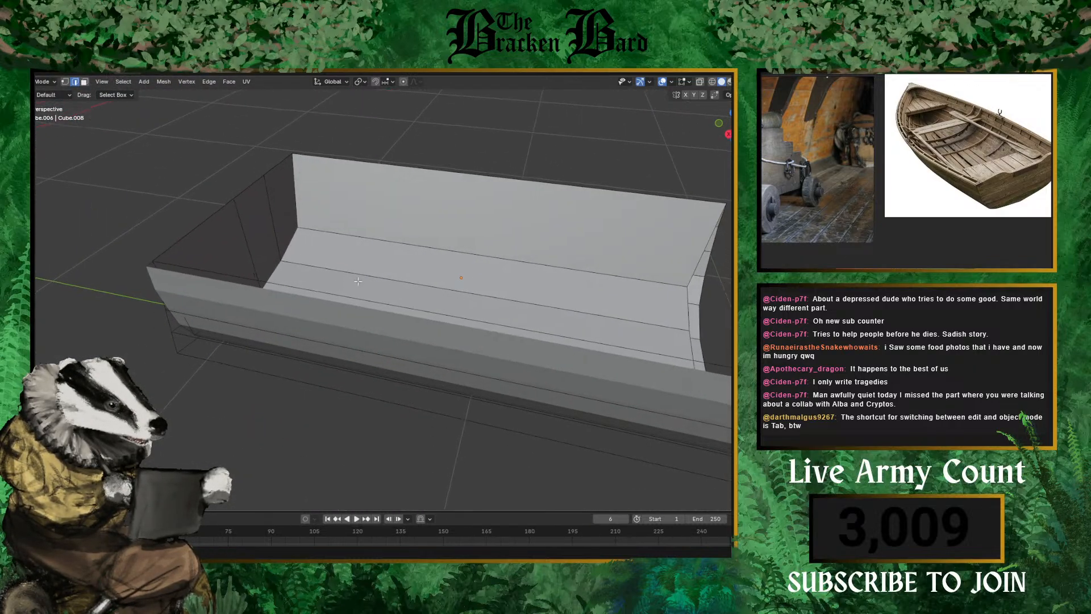
shift+middle_drag(673, 180, 508, 158)
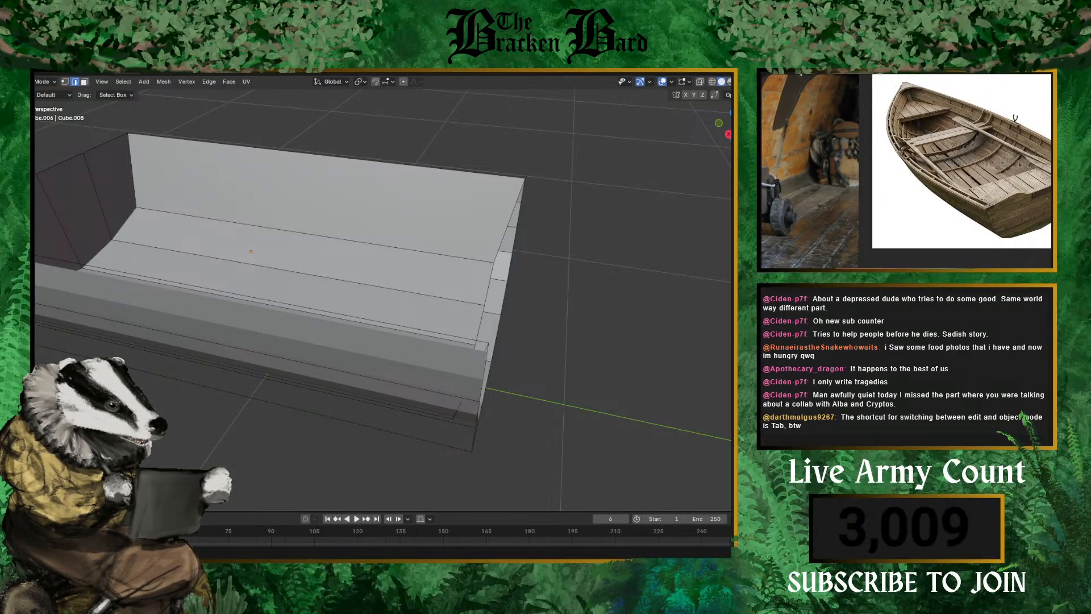
- Compare the hull's shape with the bow and interior in the rowing boat reference photo
scroll(909, 227, down, 3)
scroll(955, 153, up, 10)
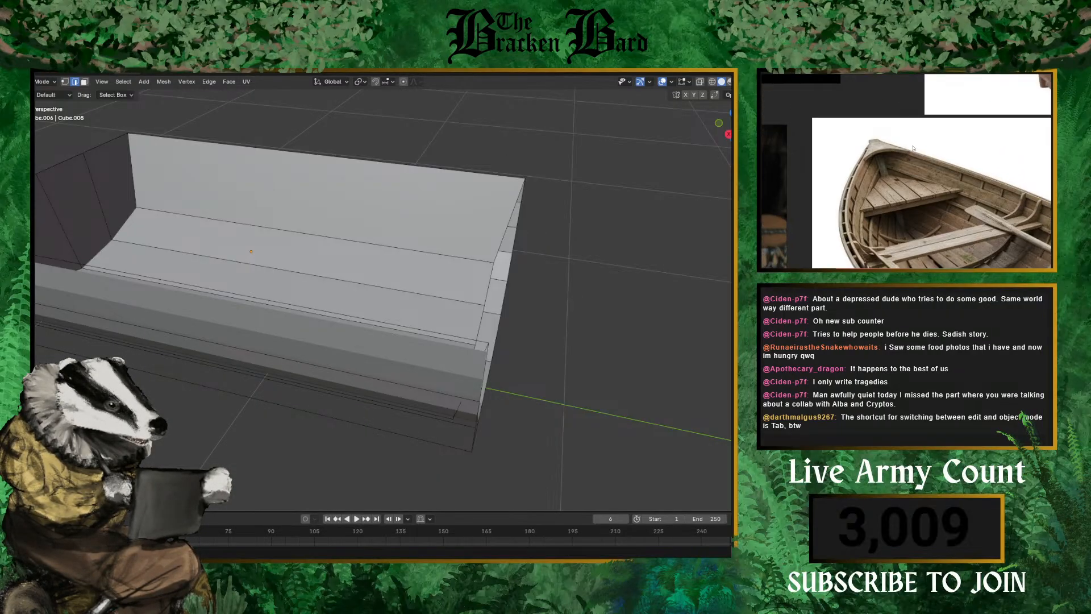
scroll(999, 139, down, 6)
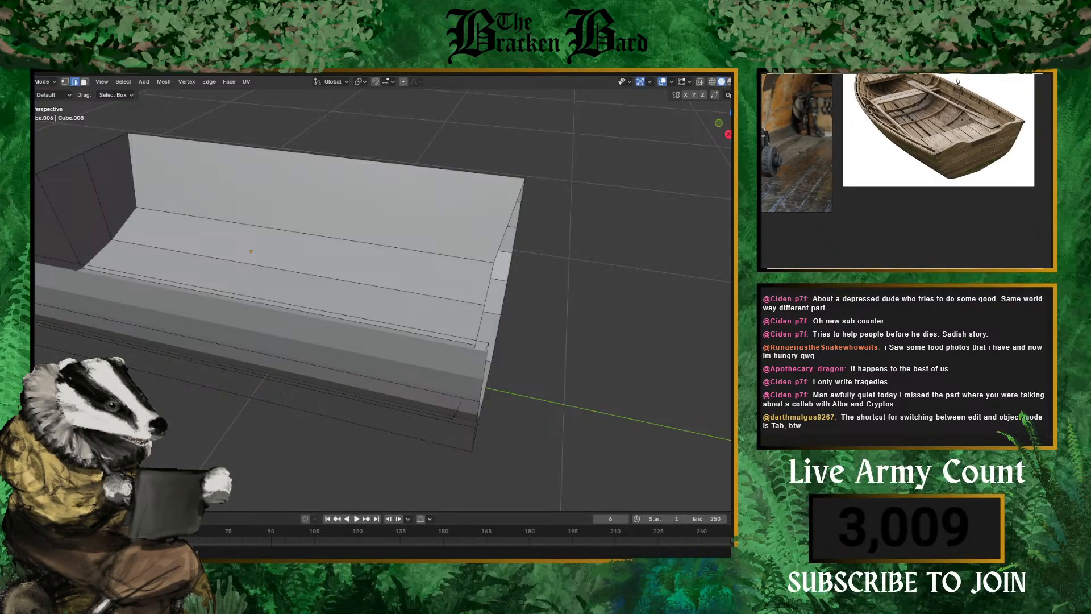
middle_drag(143, 188, 51, 188)
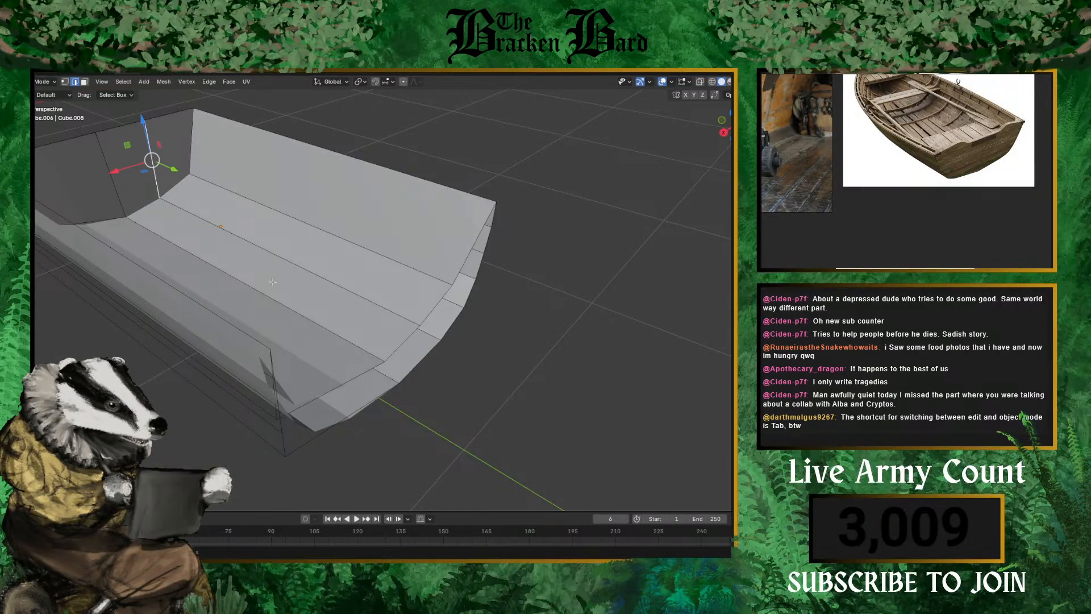
scroll(355, 129, down, 5)
middle_drag(355, 128, 159, 150)
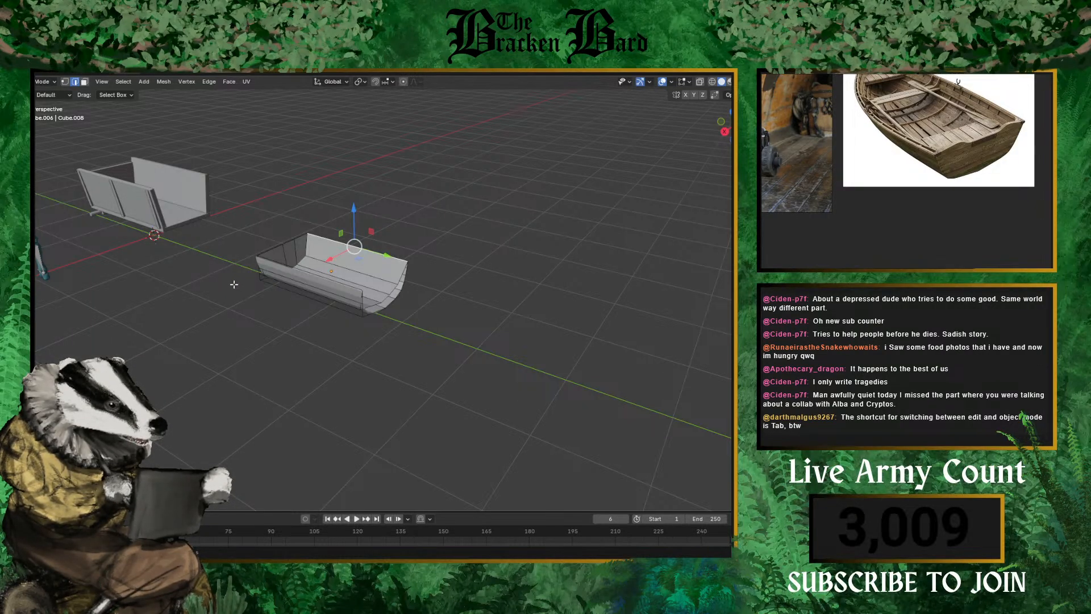
- Switch to Object Mode and rotate the hull about the global Y axis to turn it upside down
click(46, 81)
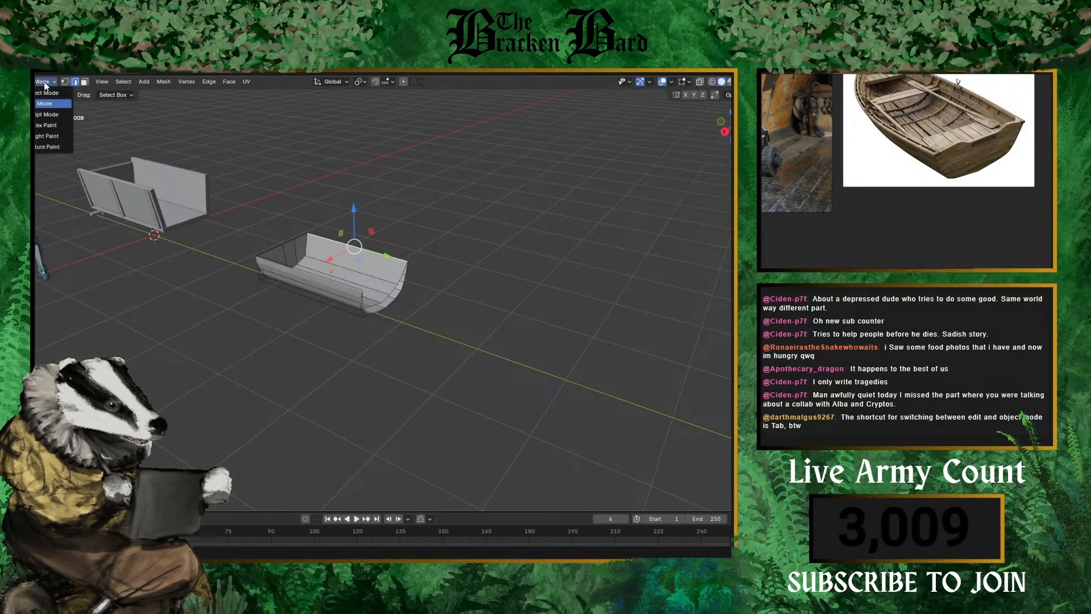
click(54, 98)
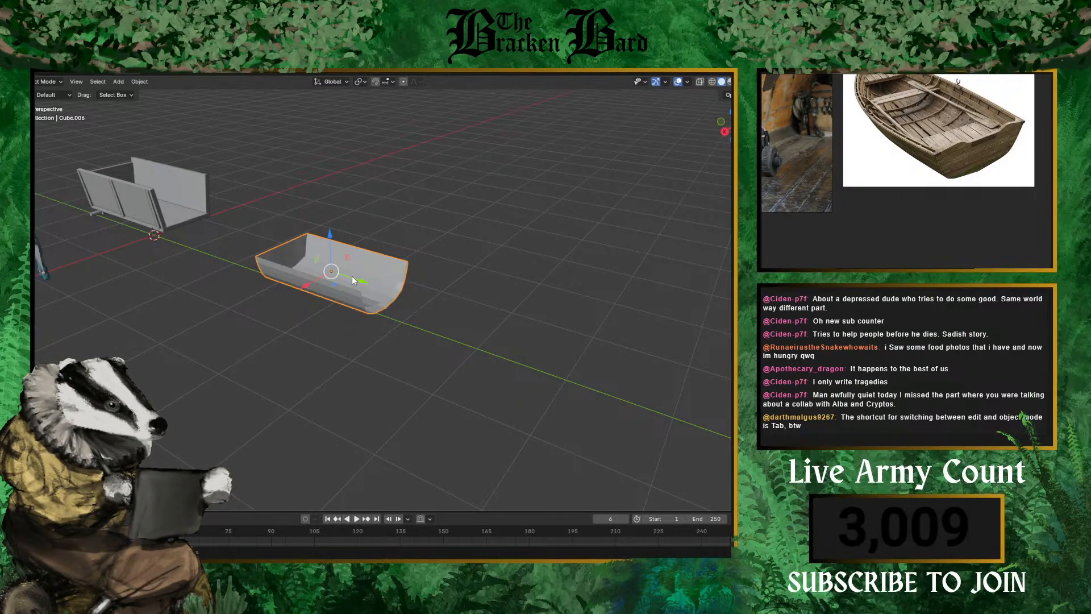
key(r)
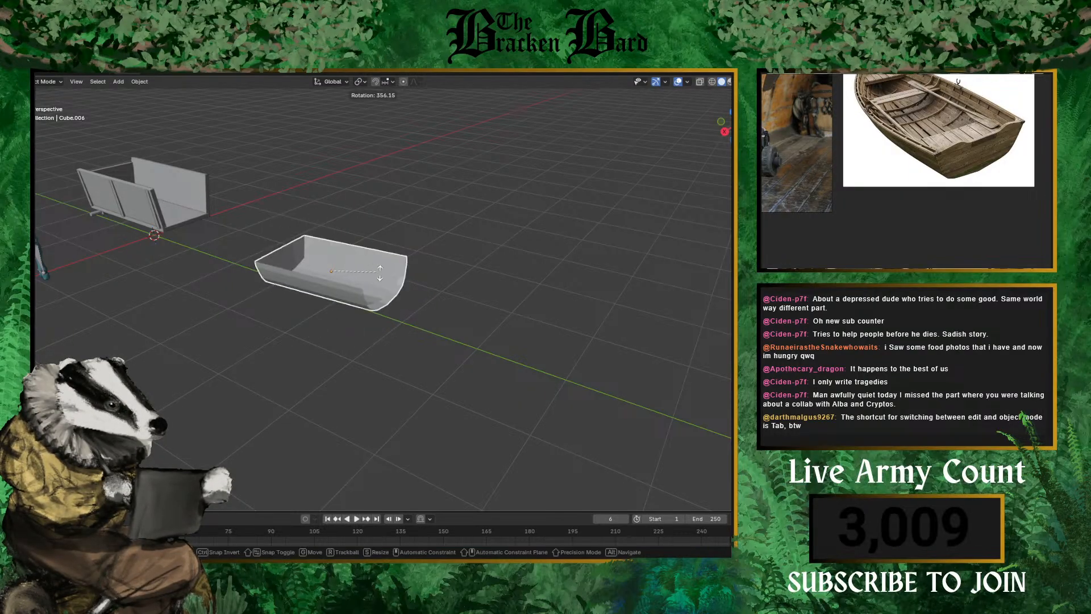
right_click(380, 273)
key(r)
key(z)
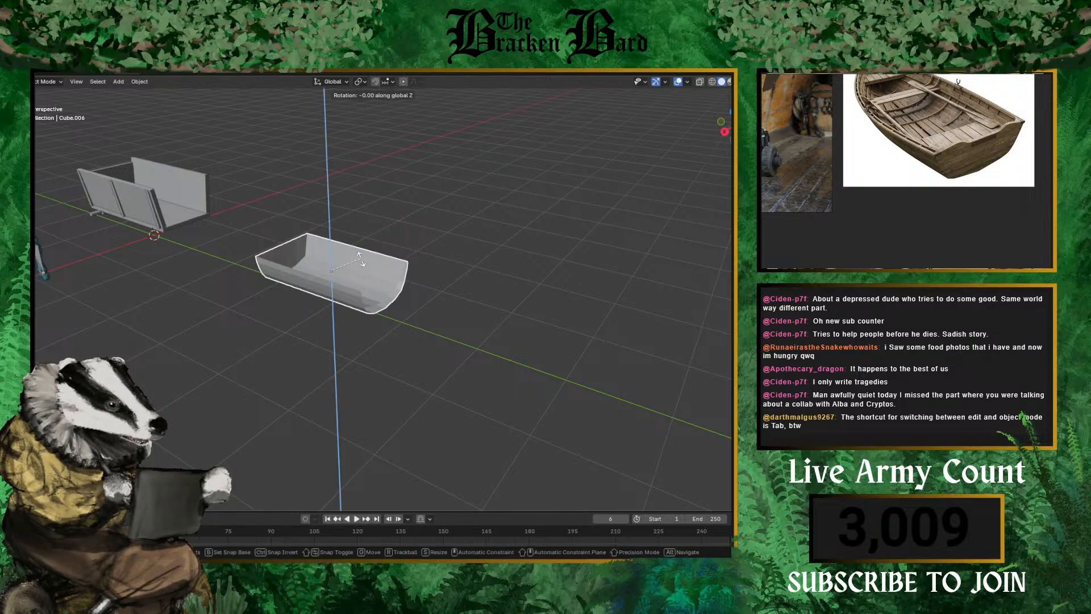
key(x)
key(y)
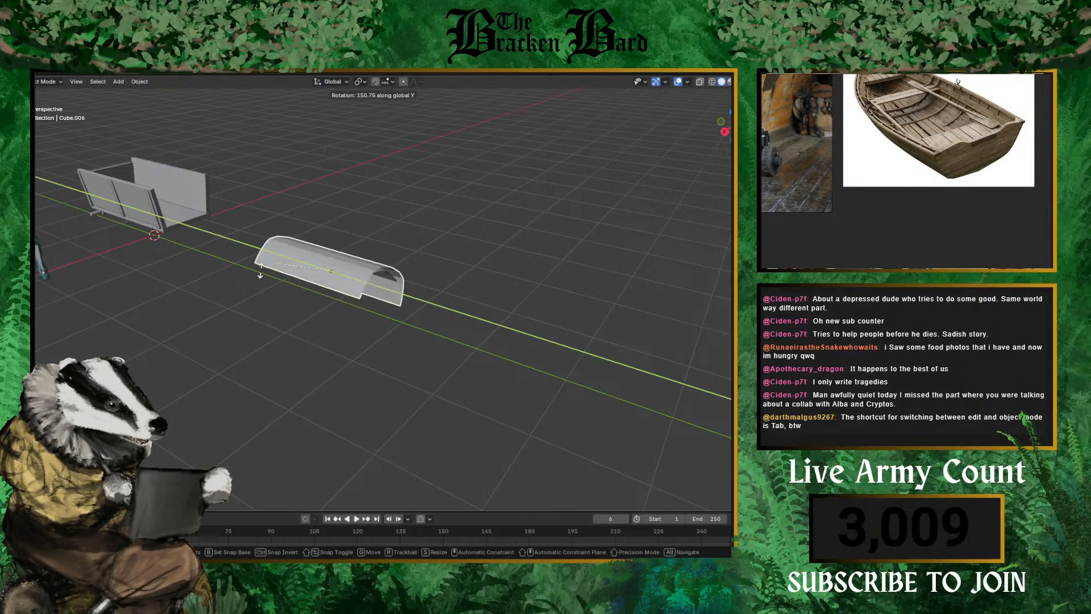
click(276, 292)
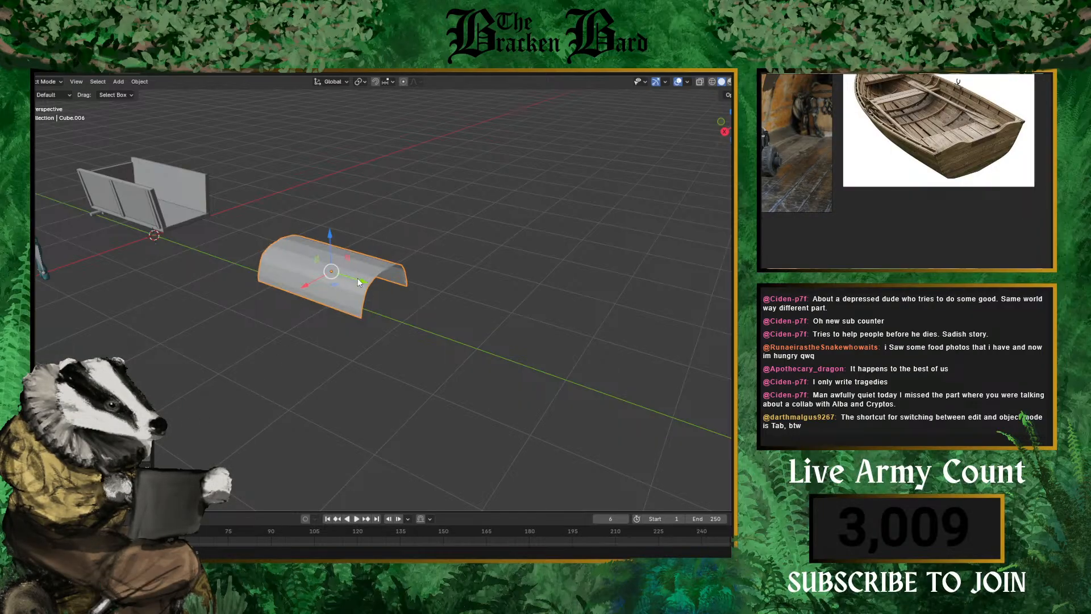
- Move the upturned hull over the handcart and raise it about 0.85 m along Z, like a wagon cover
key(g)
key(z)
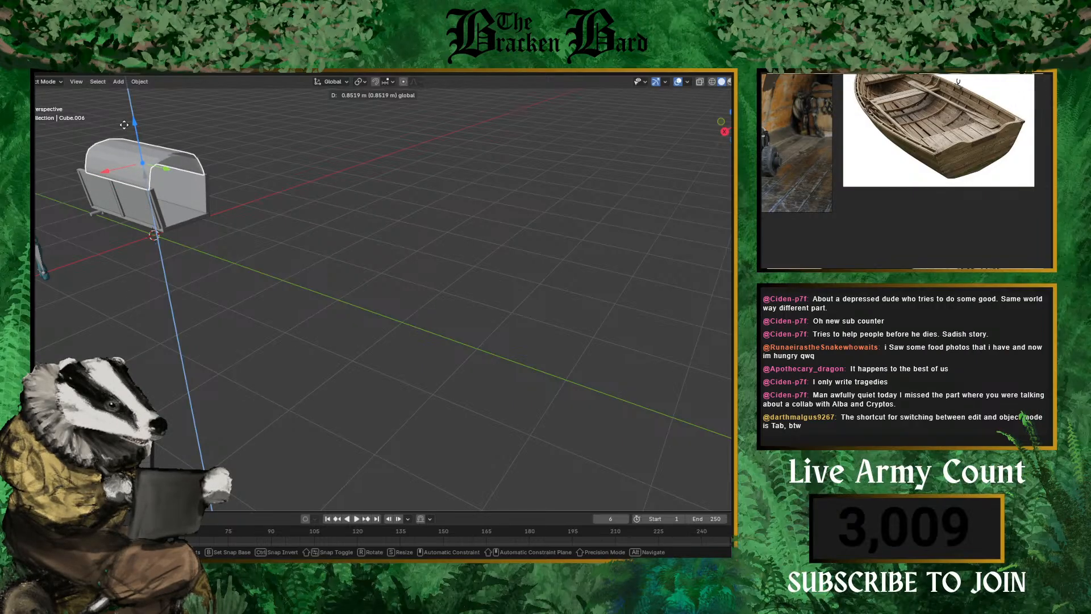
click(124, 125)
middle_drag(124, 125, 482, 241)
key(a)
click(312, 190)
scroll(362, 233, up, 5)
click(364, 213)
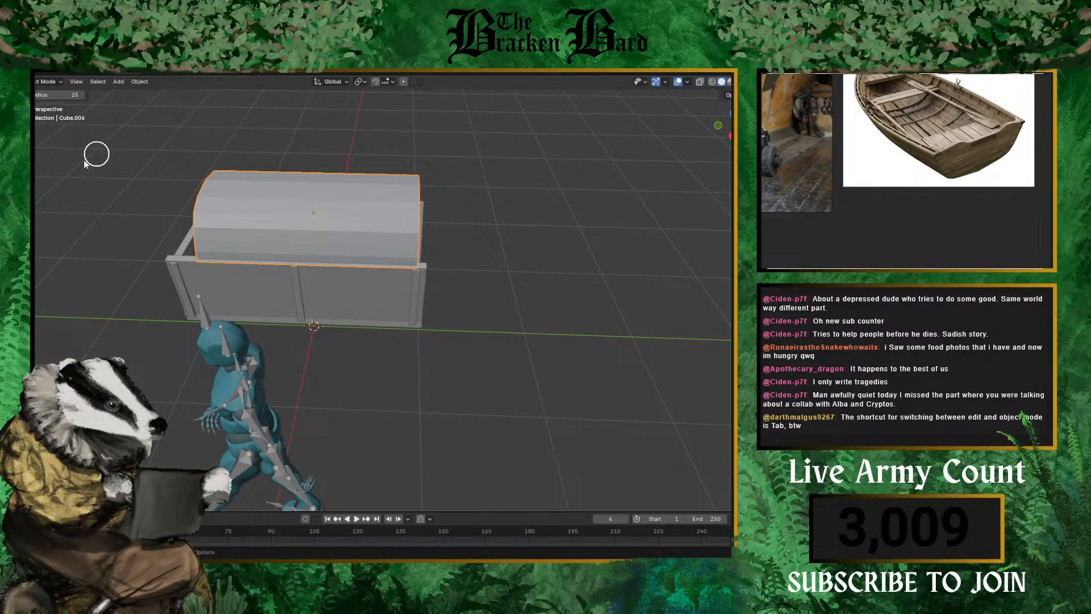
- Shift the upturned hull along the Y axis over the cart bed and try a free rotation of it
key(Tab)
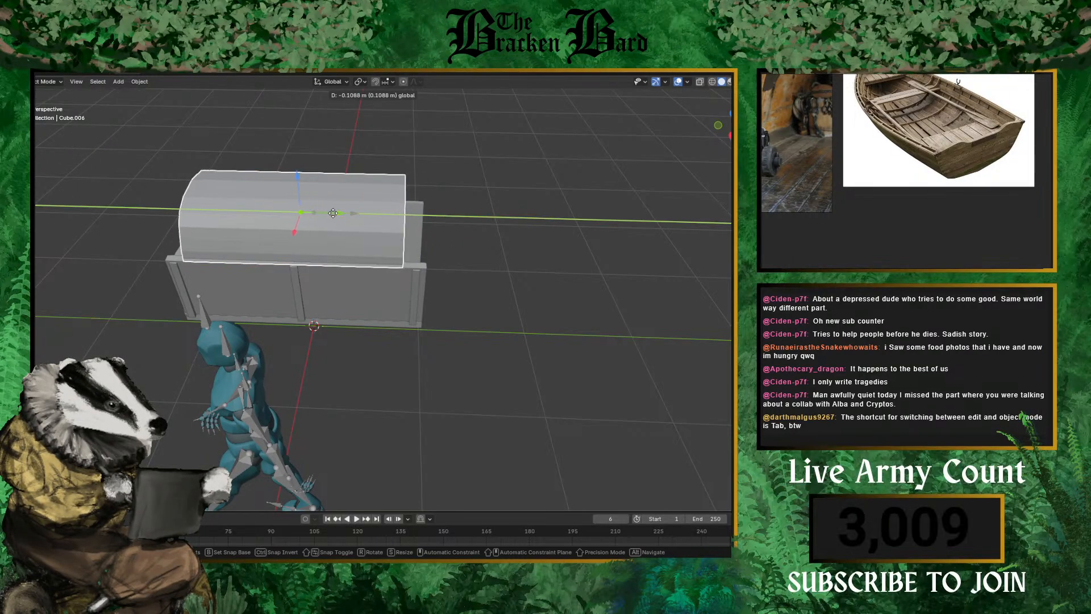
key(Tab)
mouse_move(451, 223)
middle_down()
mouse_move(428, 235)
mouse_move(495, 203)
mouse_move(475, 218)
middle_up()
key(r)
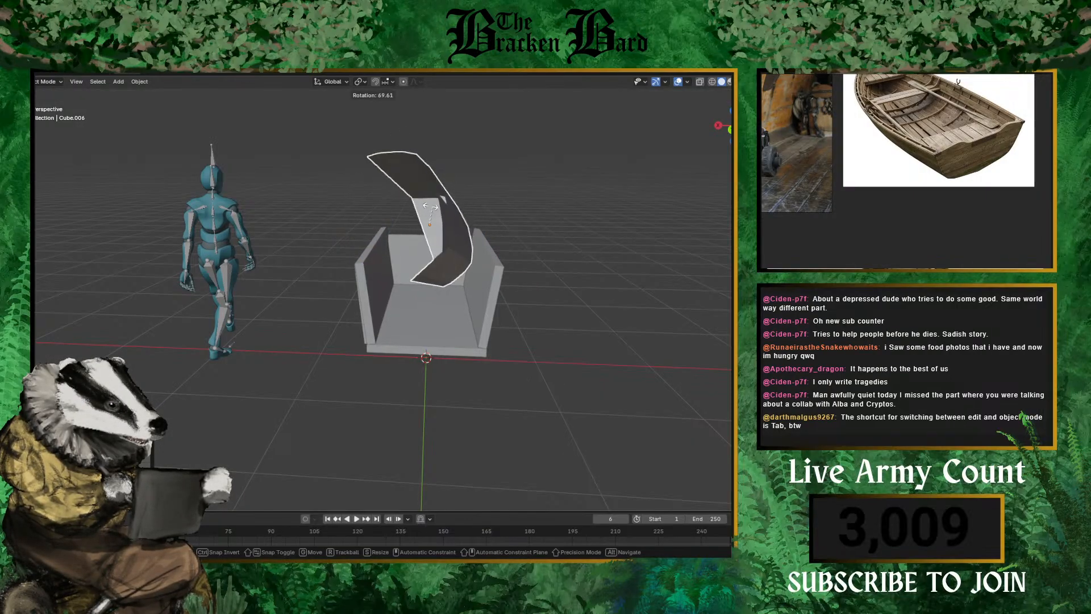
click(593, 228)
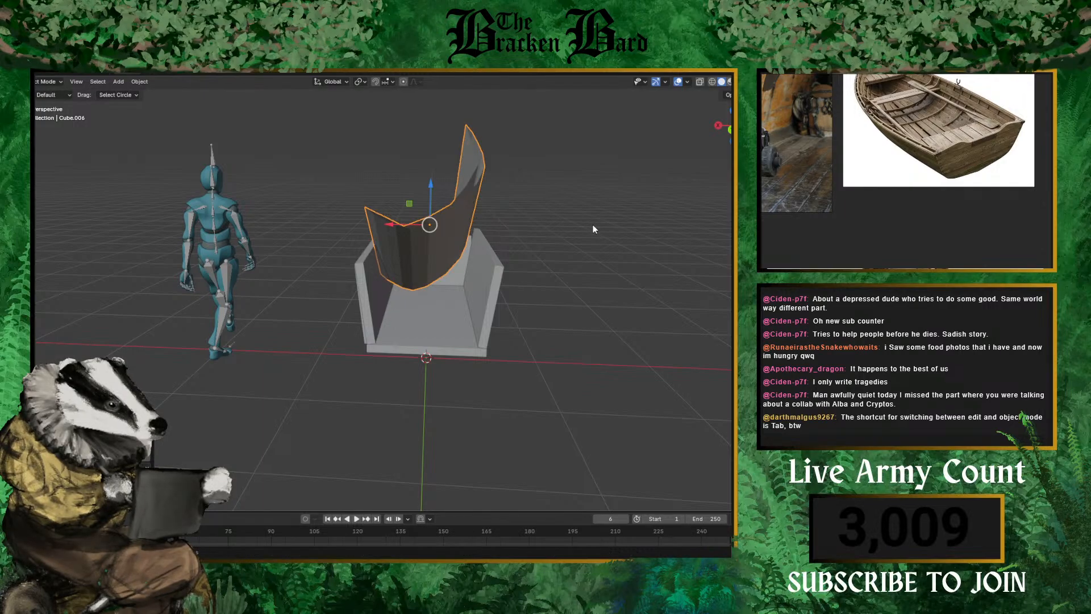
middle_drag(592, 229, 275, 187)
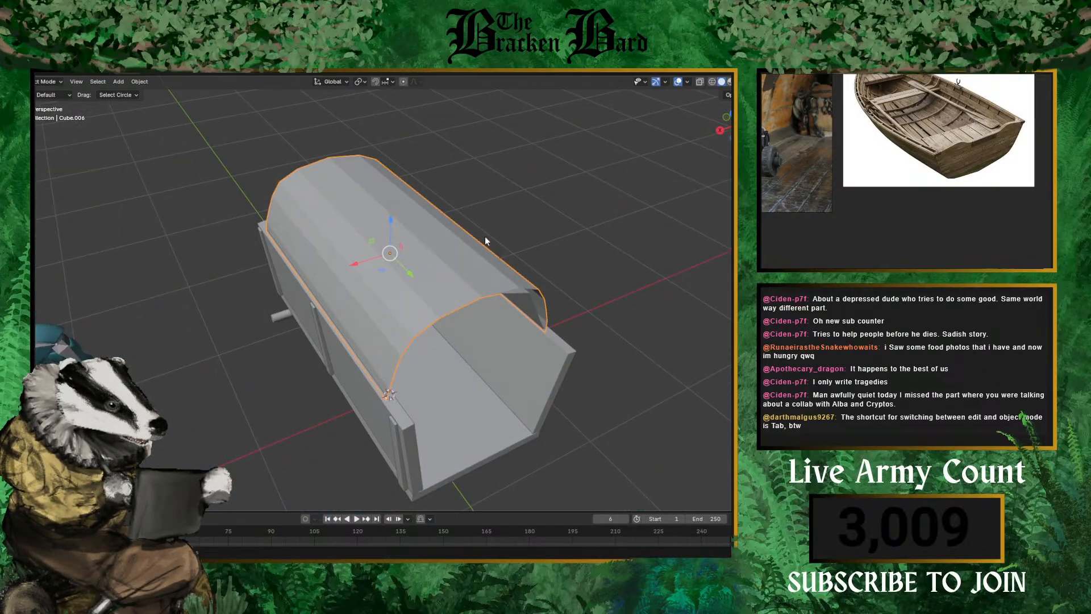
middle_drag(337, 333, 277, 332)
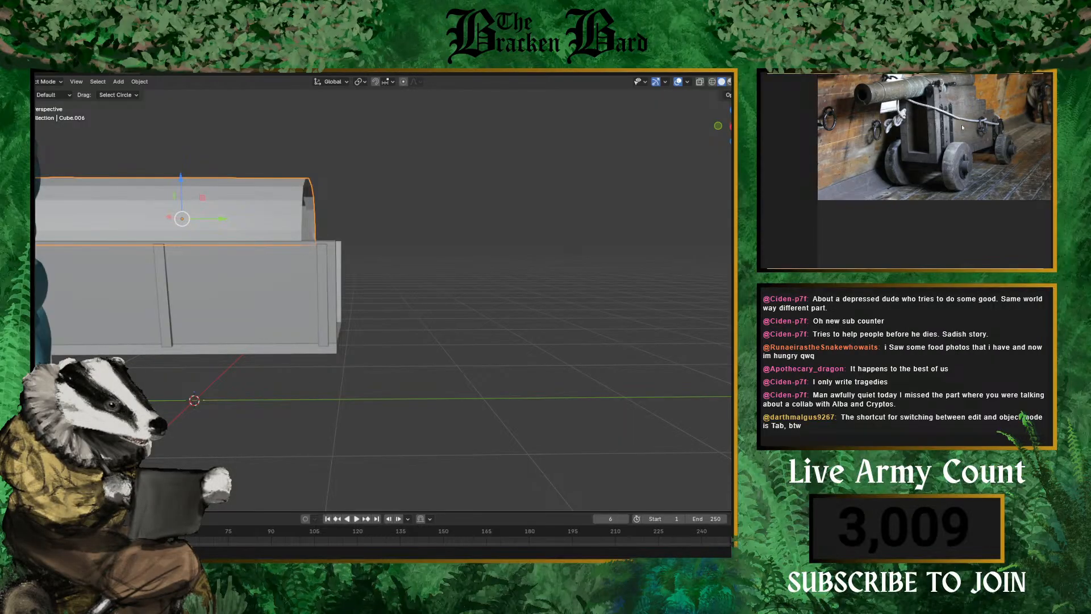
- Study the wheeled wooden carriage in the ship cannon reference photo
scroll(972, 141, up, 3)
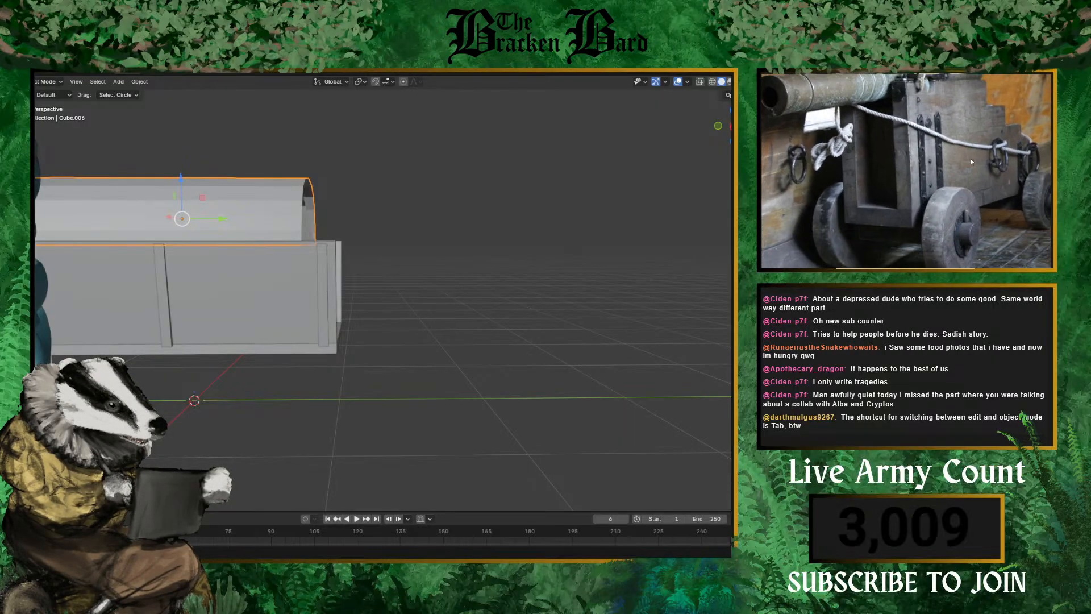
scroll(988, 152, up, 2)
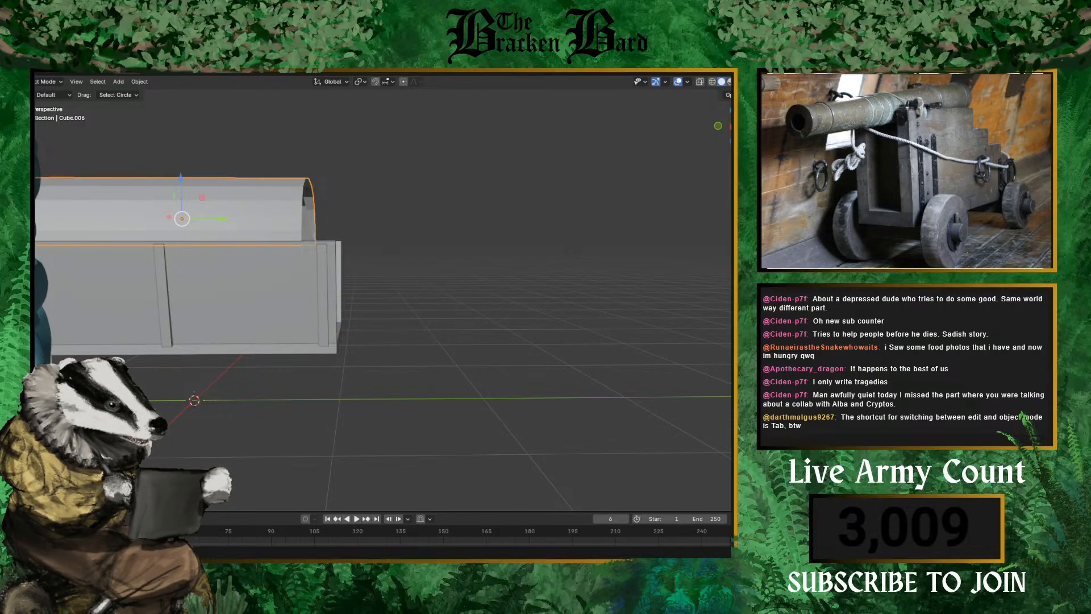
scroll(446, 222, down, 5)
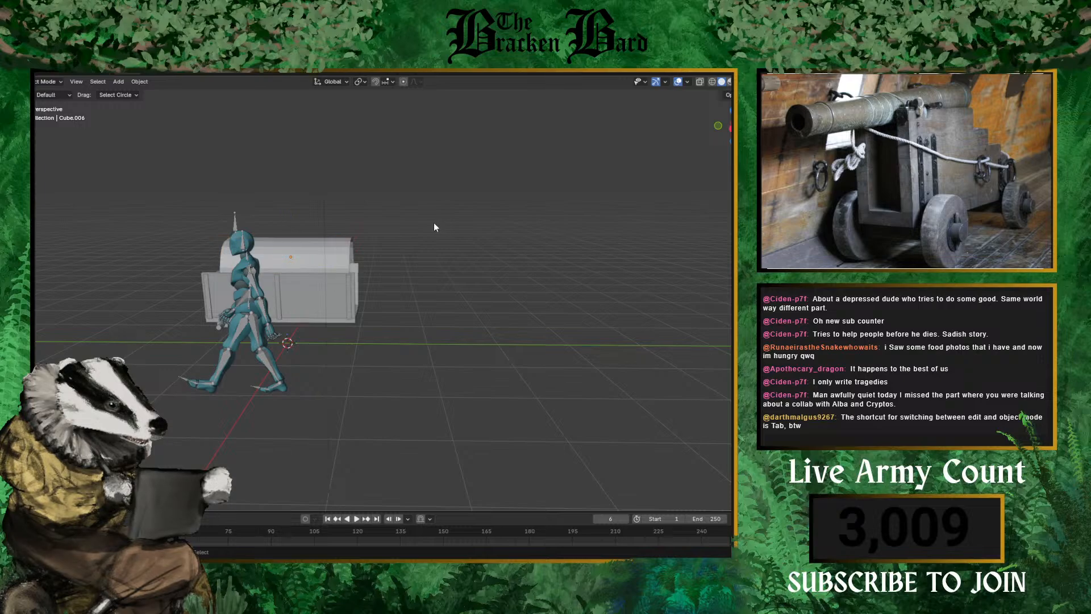
- Undo the moves and rotations of the hull, returning it upright to its place beyond the handcart
key(ctrl+z)
middle_drag(442, 295, 220, 287)
middle_drag(301, 288, 285, 280)
- Add a cube and move it along the Y axis to an empty spot clear of the handcart and figure
key(shift+a)
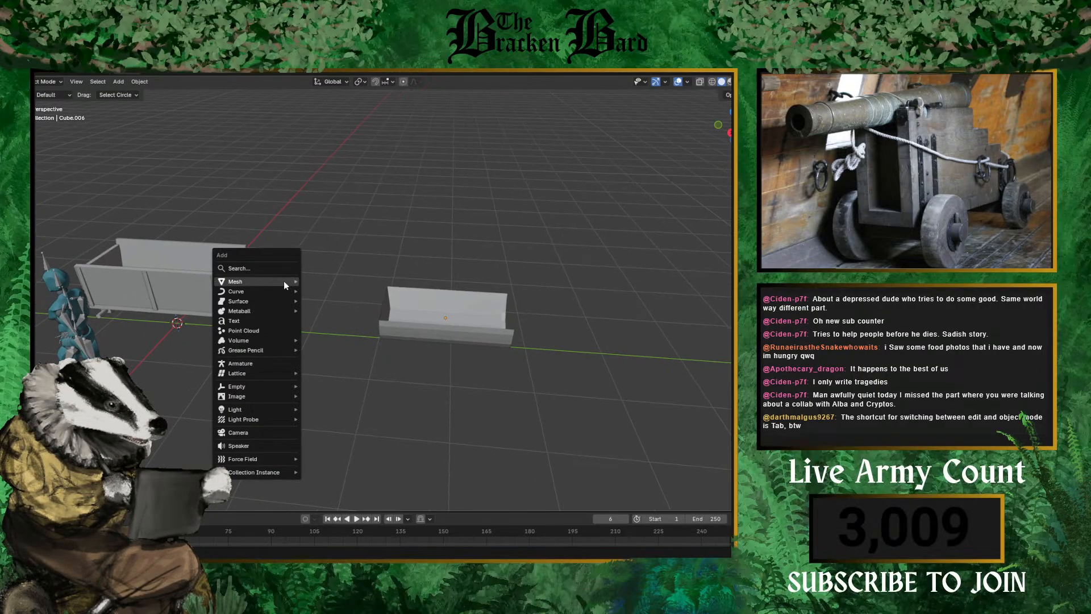
mouse_move(284, 281)
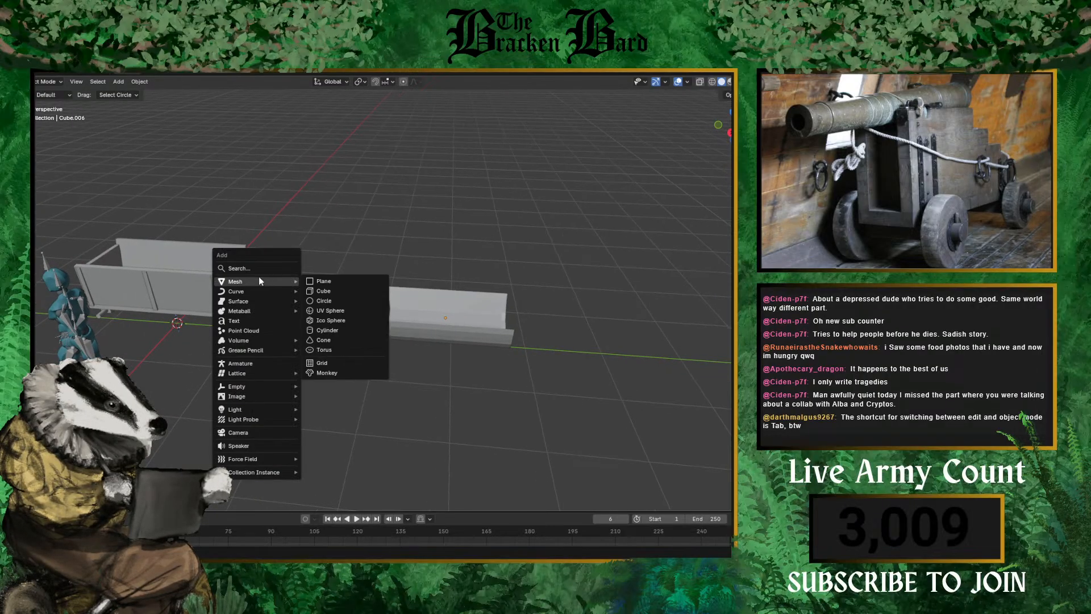
click(345, 291)
middle_drag(295, 279, 359, 321)
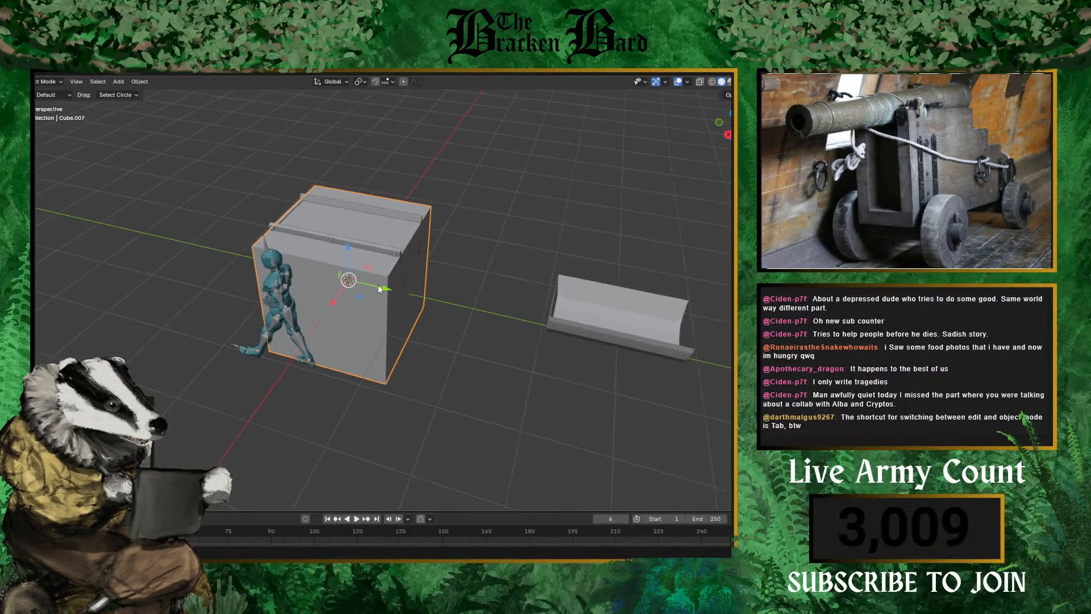
middle_drag(378, 285, 309, 280)
- Scale the new cube down evenly to a small block and raise it along the Z axis
key(s)
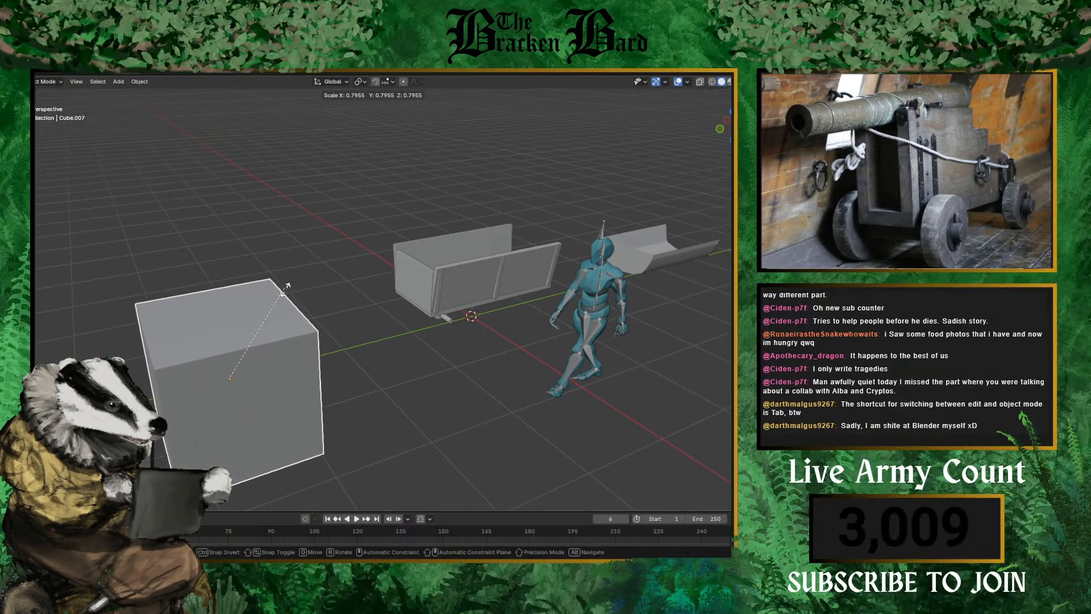
click(260, 374)
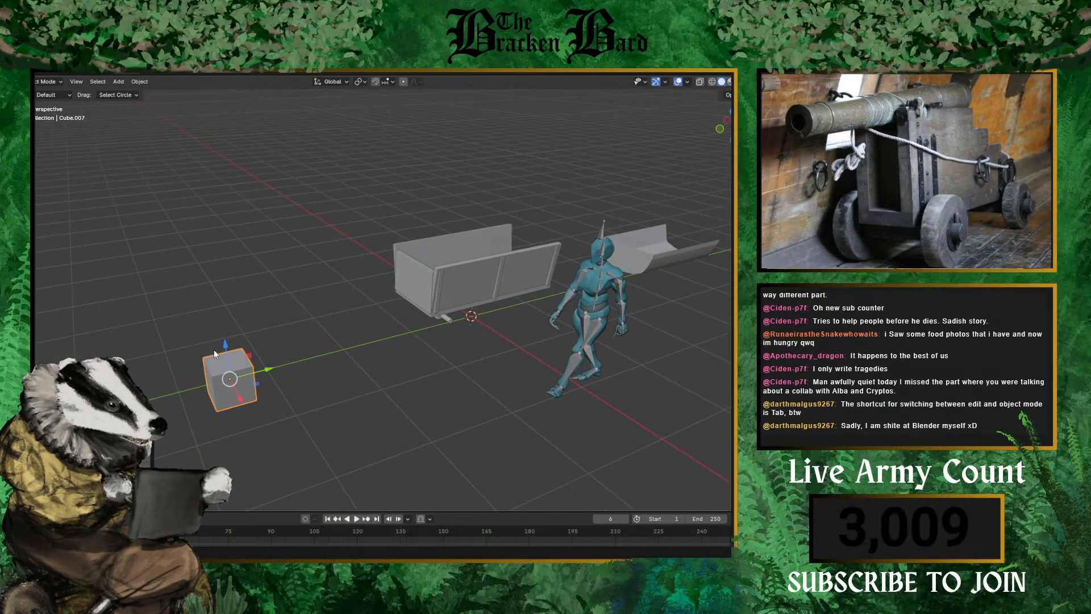
drag(226, 345, 226, 309)
middle_drag(228, 314, 367, 343)
- Scale the block along the global X axis to about 0.3, making a thin upright plank
key(s)
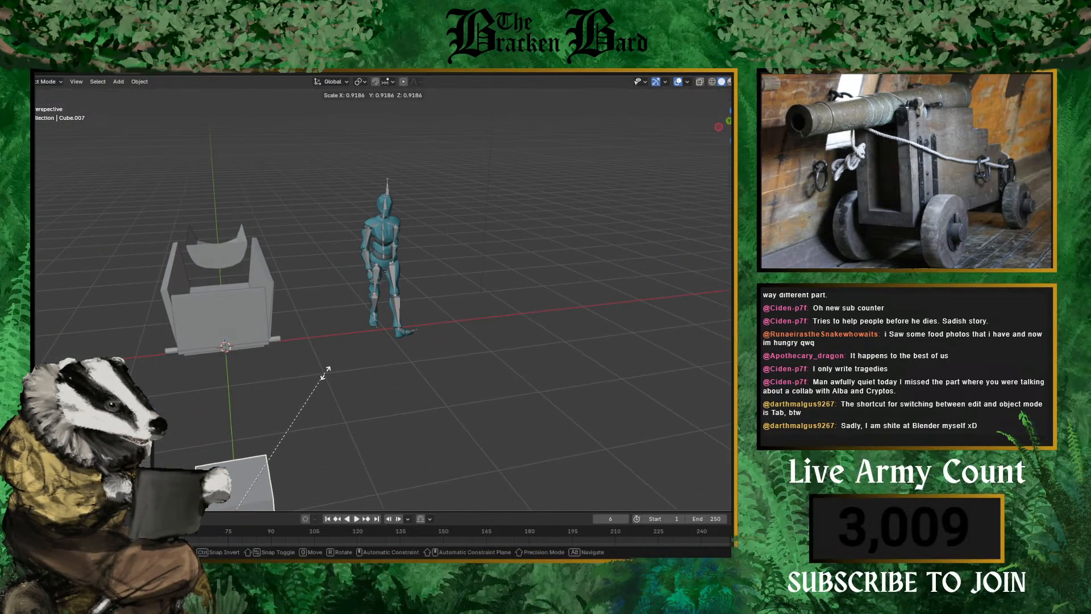
key(x)
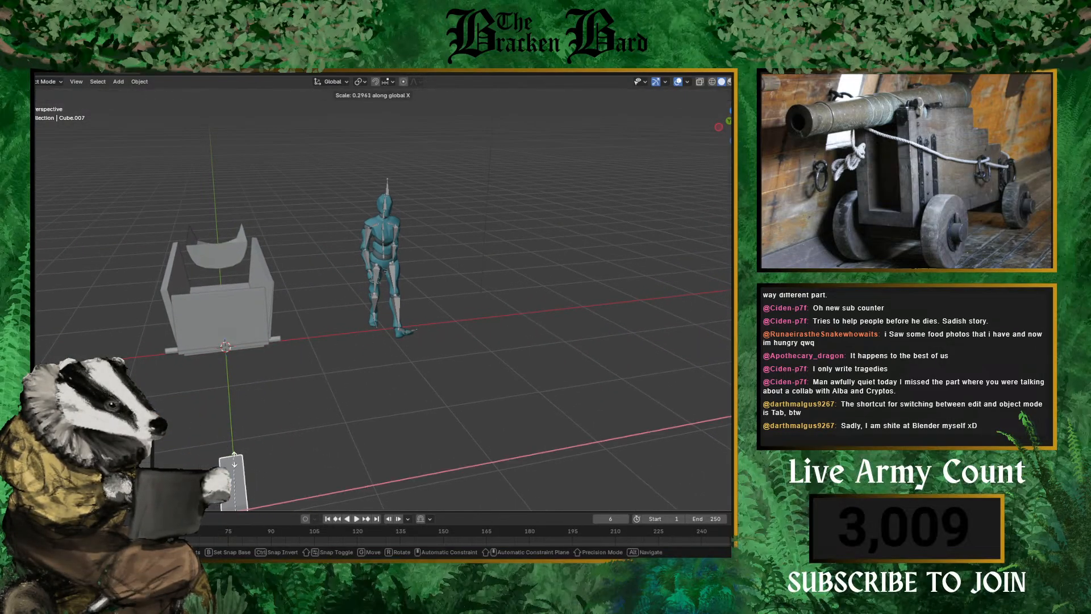
key(Return)
- Lower the thin block along the Z axis by about 0.19 m to sit nearer the ground
middle_drag(227, 472, 285, 262)
key(g)
key(z)
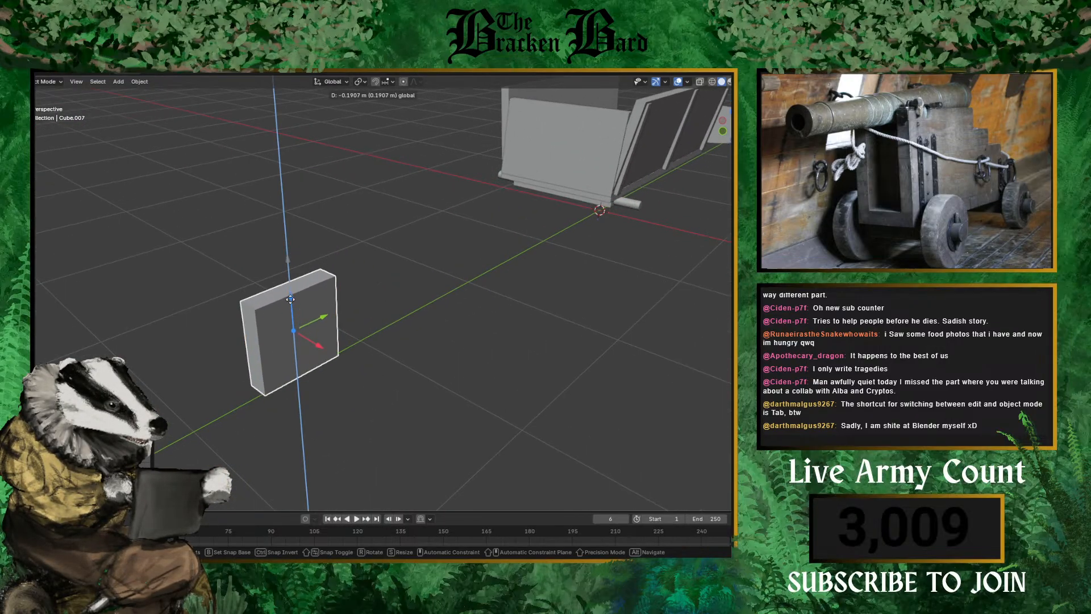
drag(282, 290, 282, 292)
middle_drag(312, 321, 422, 319)
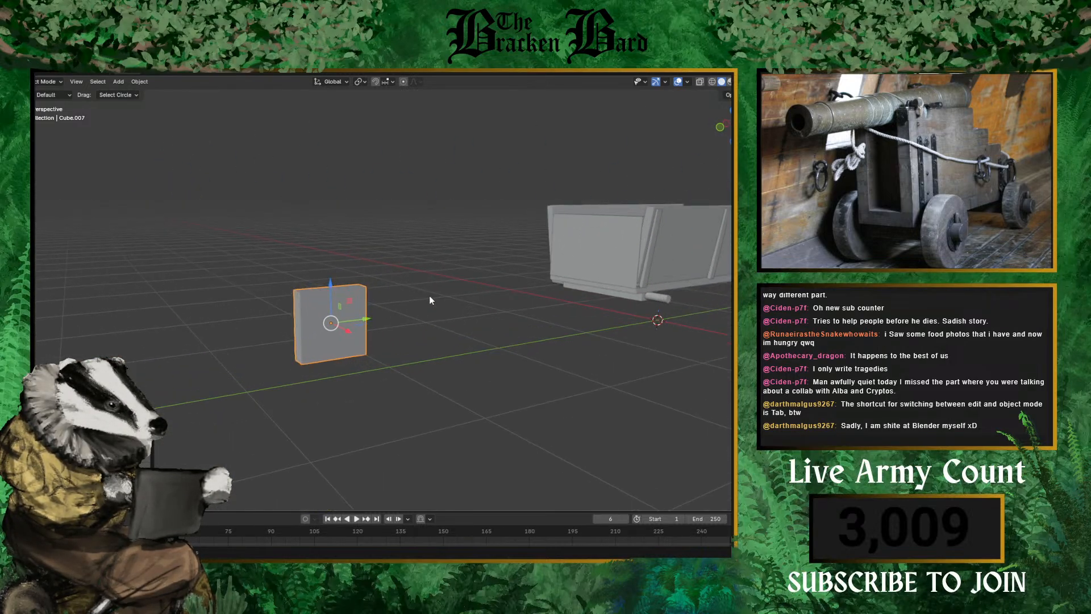
mouse_move(430, 299)
middle_down()
mouse_move(442, 327)
mouse_move(408, 309)
mouse_move(492, 334)
mouse_move(632, 347)
mouse_move(493, 353)
mouse_move(555, 343)
mouse_move(426, 315)
middle_up()
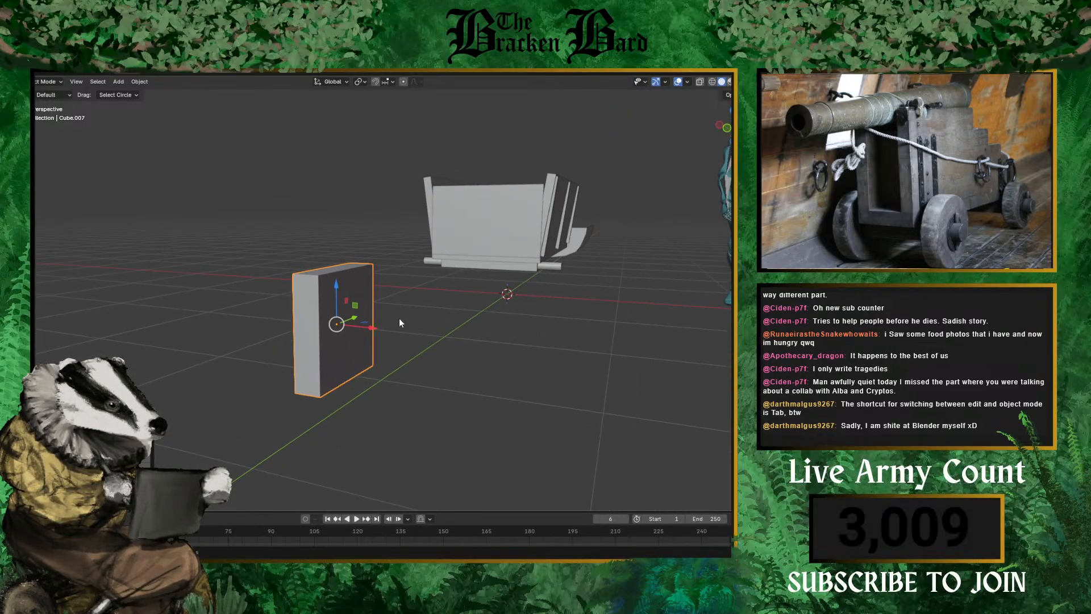
- Scale the thin upright block evenly on all axes to adjust its overall size
middle_drag(345, 301, 388, 333)
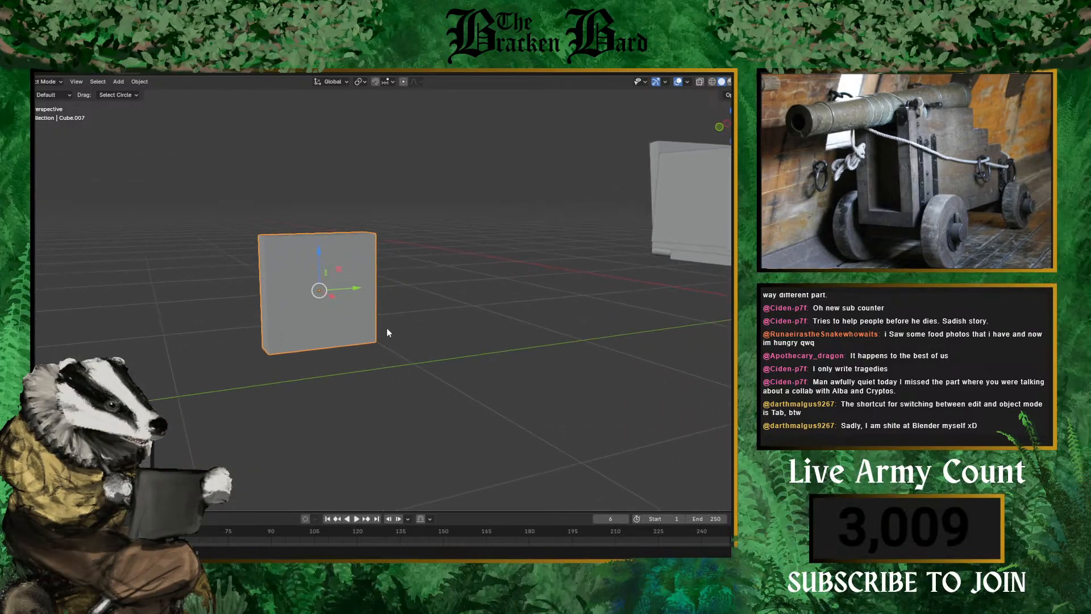
scroll(388, 330, up, 4)
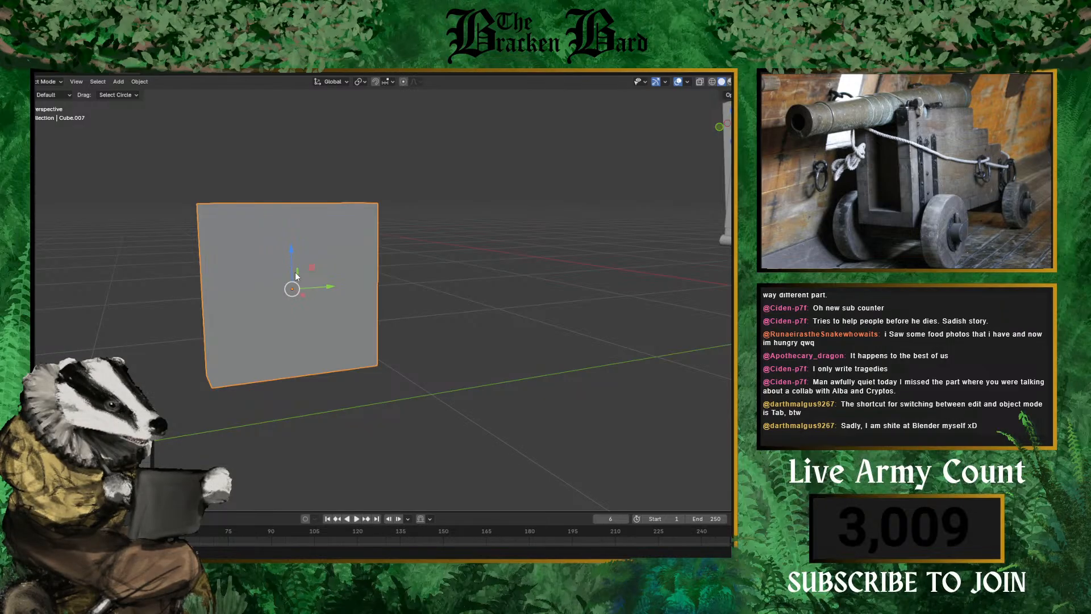
key(s)
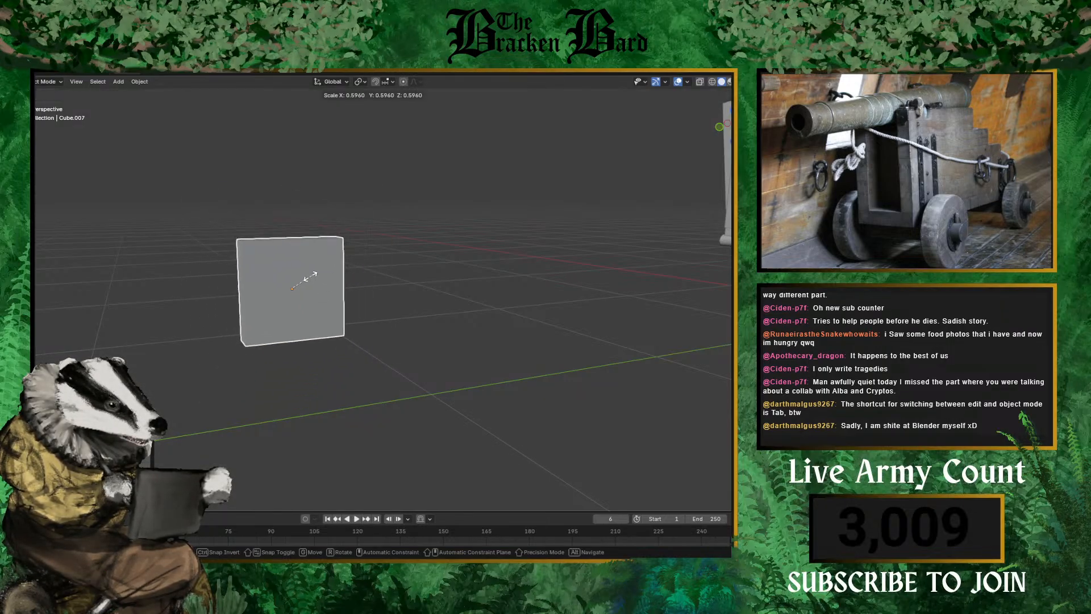
click(338, 285)
- Stretch the block along the global Z axis into a tall upright slab, without rotating it
middle_drag(338, 285, 305, 289)
key(r)
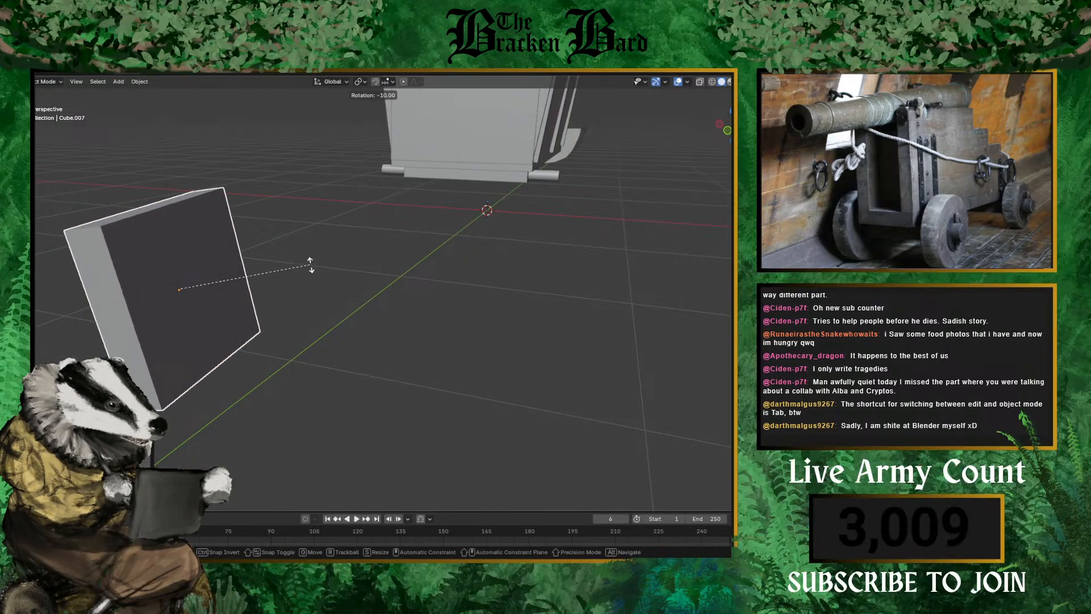
right_click(295, 272)
key(s)
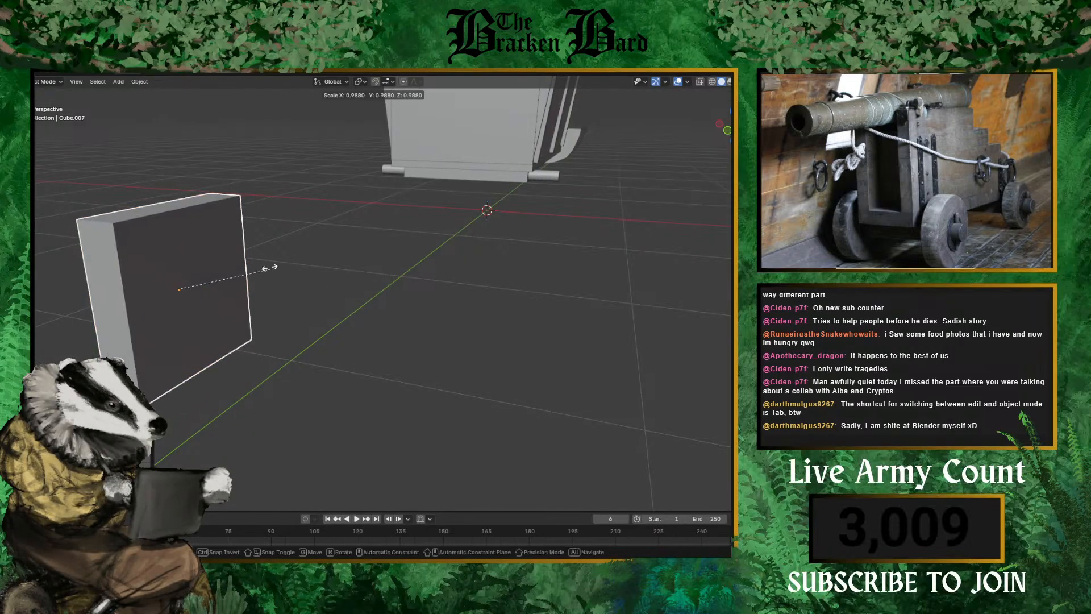
key(z)
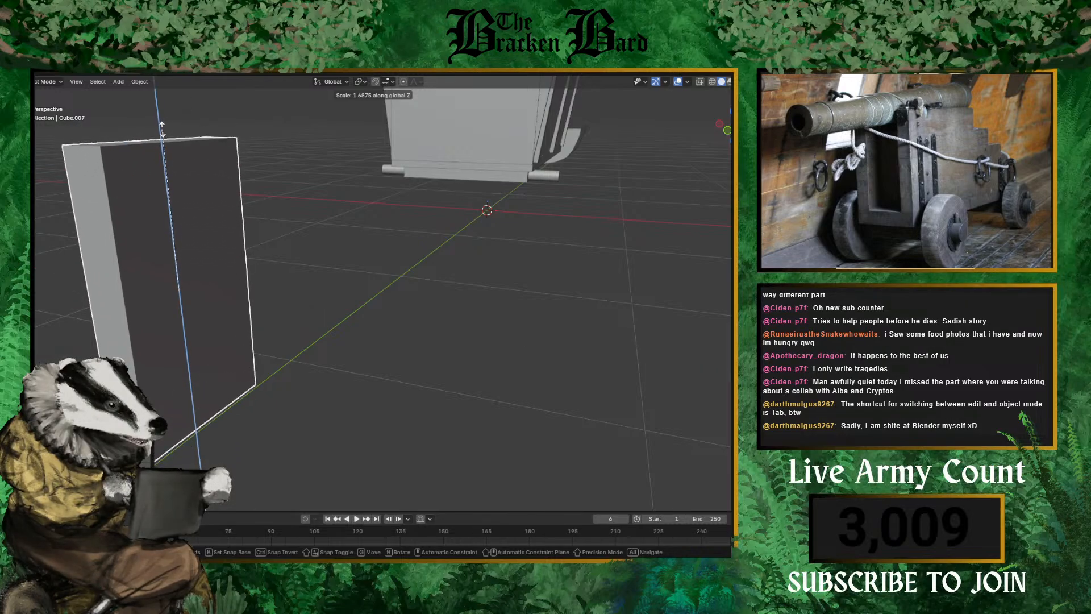
click(196, 85)
- In edit mode, add horizontal loop cuts around the slab at mid-height and halfway up its upper half
key(KP_3)
middle_drag(284, 223, 271, 255)
scroll(304, 251, down, 5)
key(Tab)
shift+middle_drag(332, 195, 442, 275)
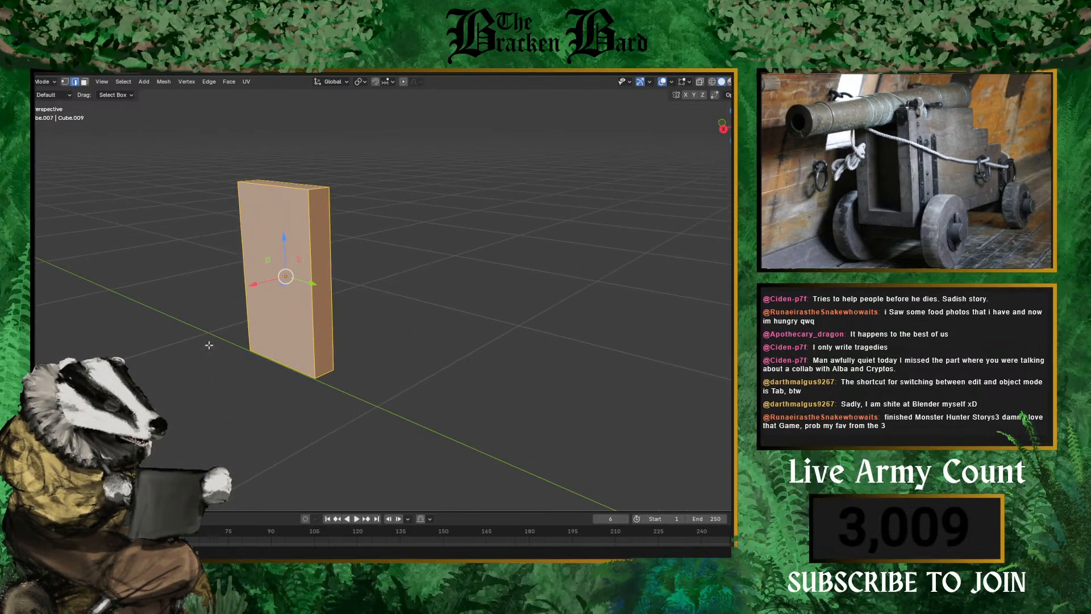
key(ctrl+r)
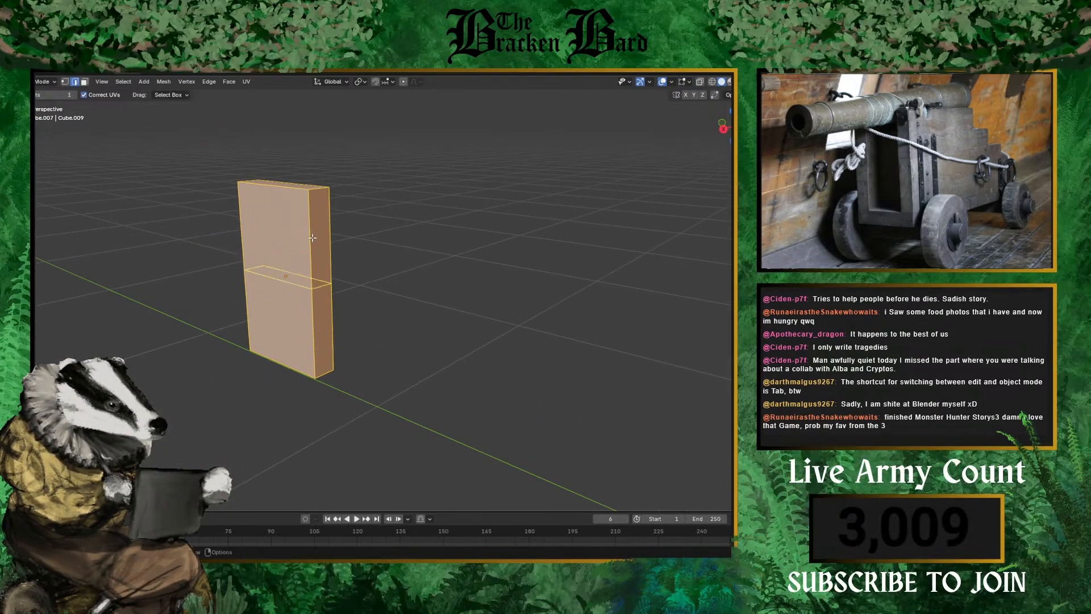
click(326, 276)
middle_drag(325, 276, 303, 261)
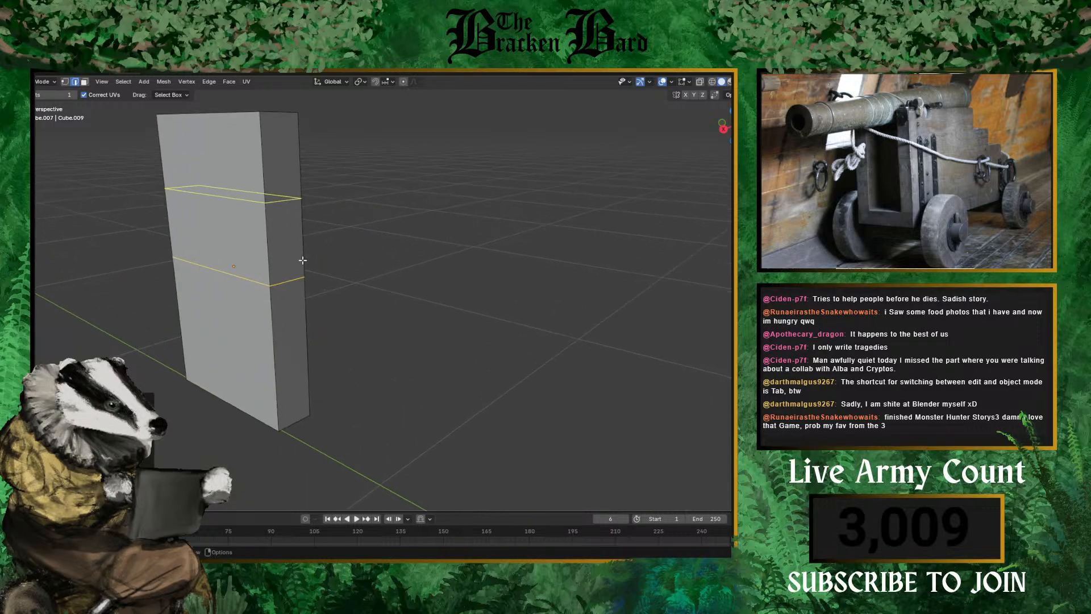
- Try another horizontal loop cut around the lower half of the slab
click(317, 359)
scroll(404, 342, down, 2)
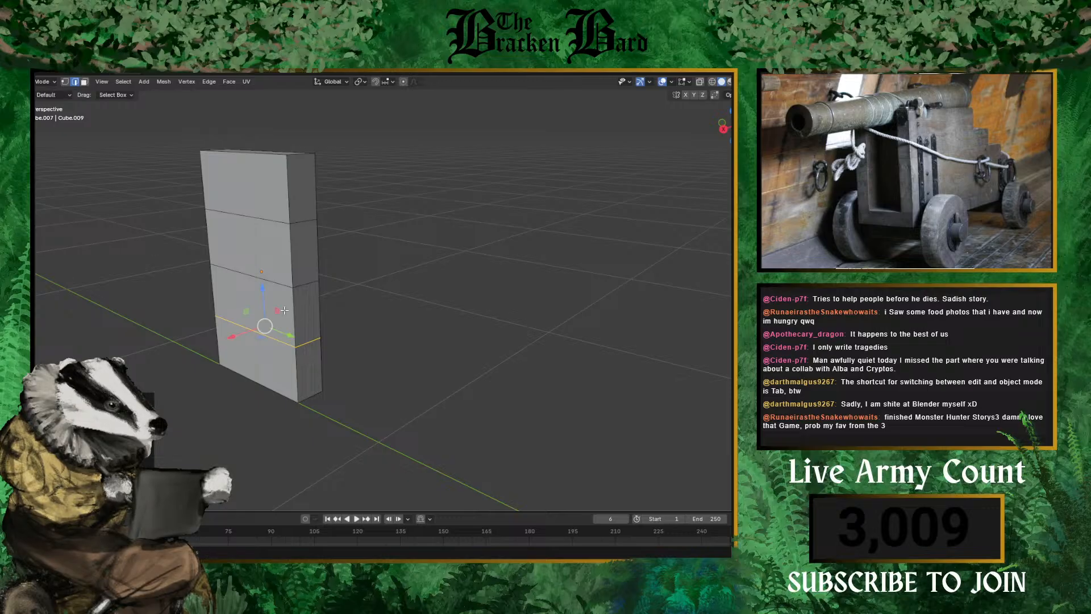
middle_drag(312, 308, 326, 377)
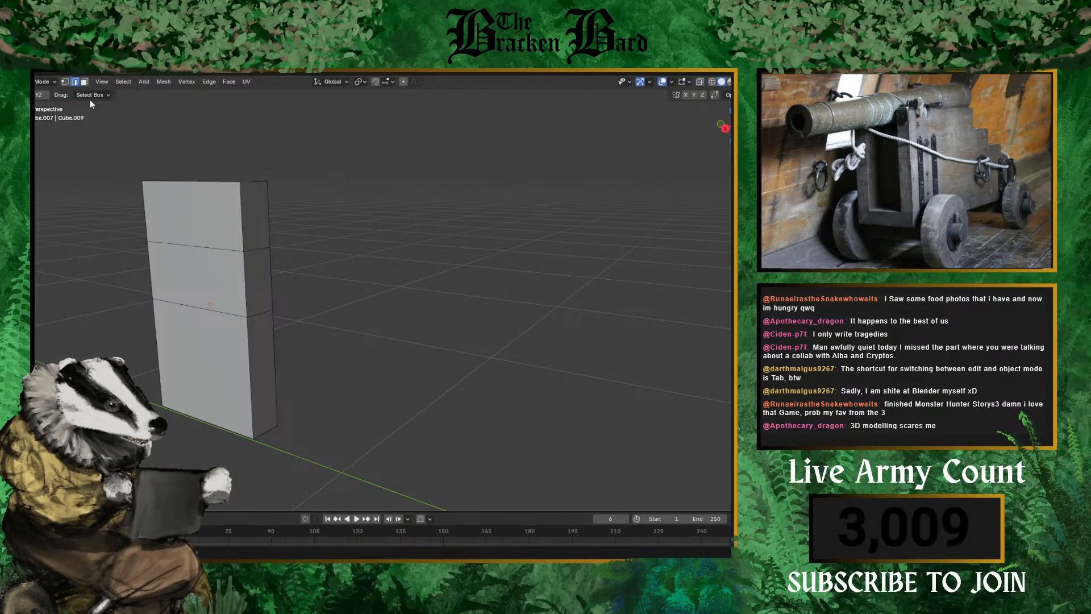
- Extrude the lower narrow end face outward along Y and the middle one about half as far, forming a stepped side profile
click(263, 351)
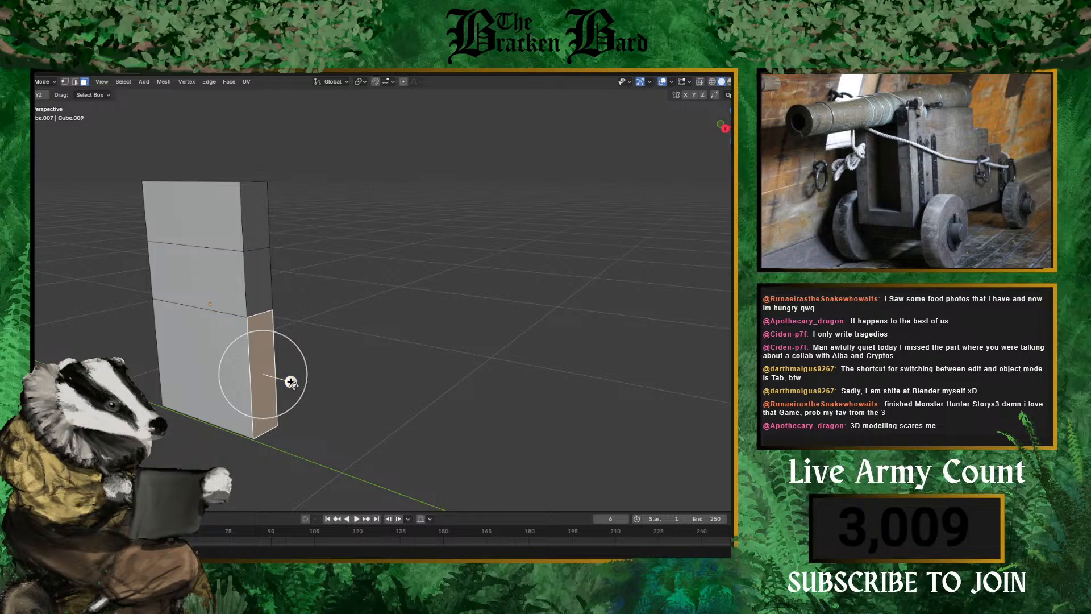
drag(290, 382, 462, 432)
click(263, 283)
drag(286, 286, 380, 312)
click(516, 251)
scroll(418, 251, down, 4)
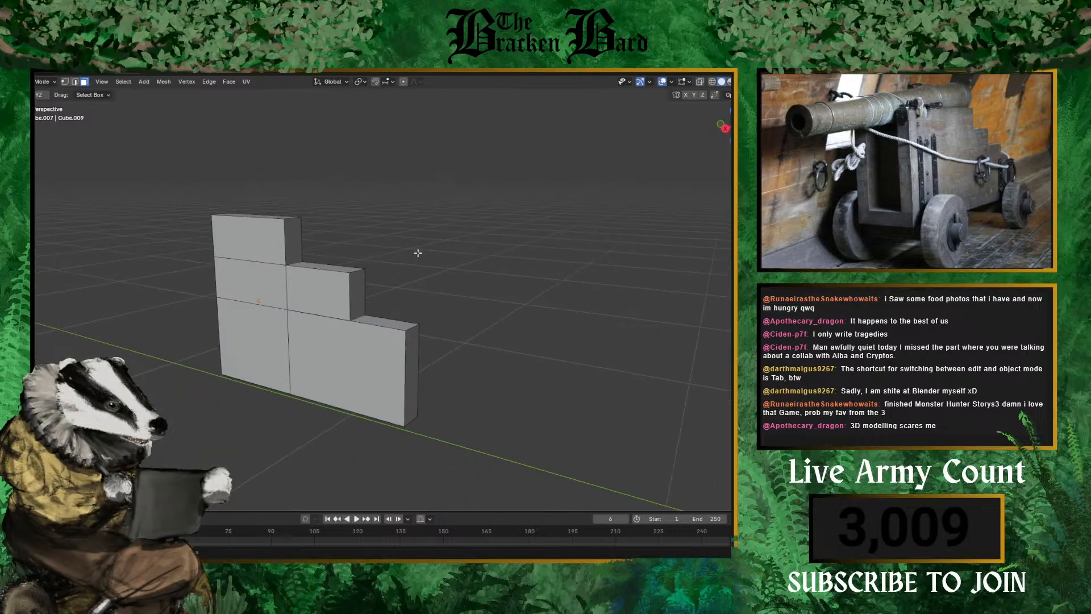
- Return to object mode and move the stepped side piece along the Y axis to the handcart
scroll(364, 249, up, 5)
middle_drag(263, 245, 216, 284)
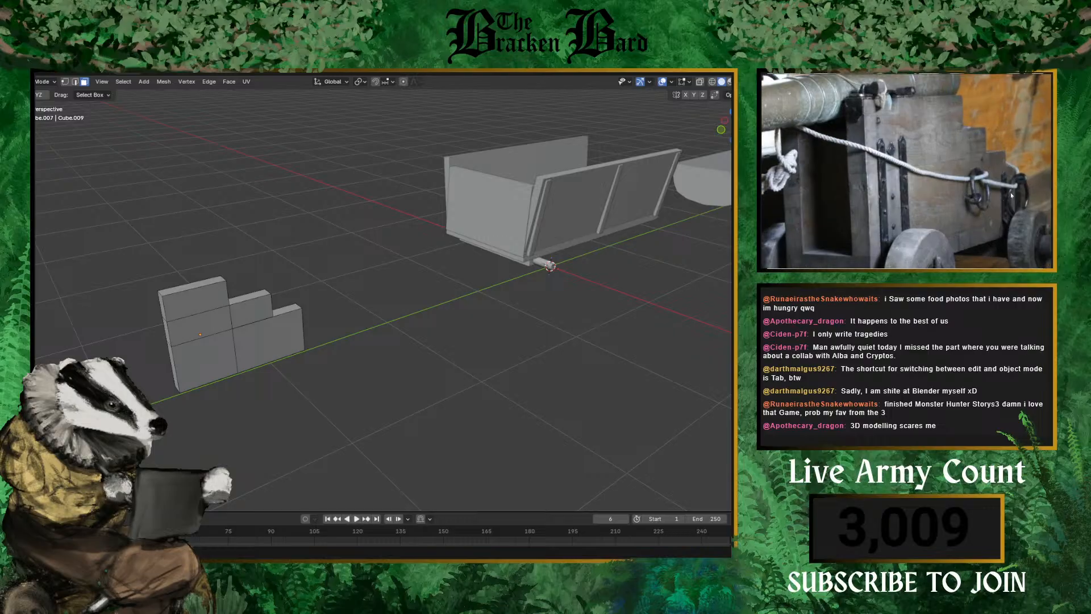
scroll(383, 301, up, 3)
middle_drag(383, 302, 375, 278)
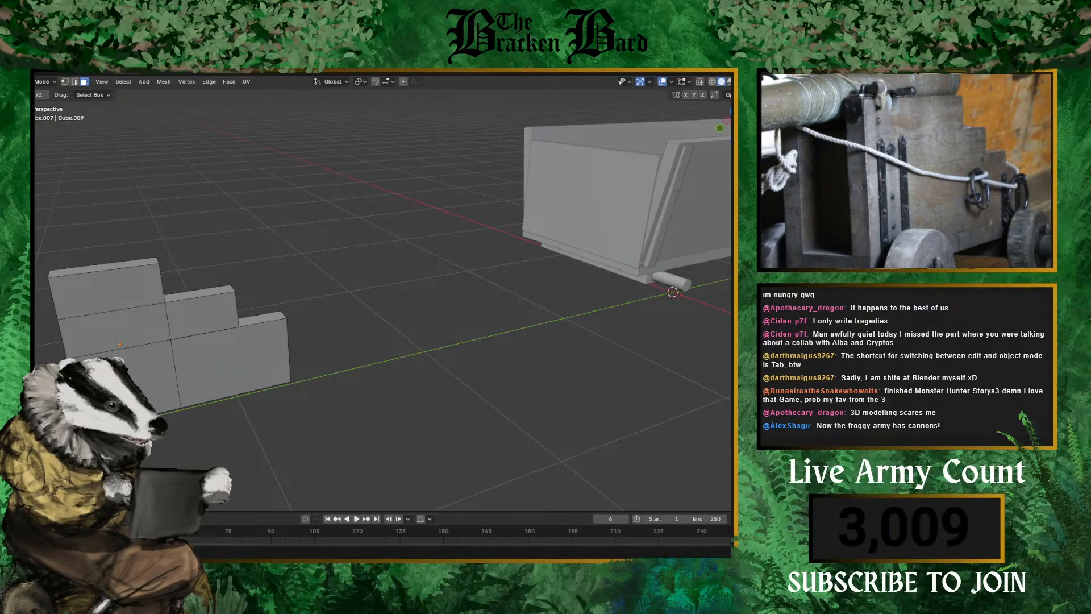
scroll(272, 410, up, 2)
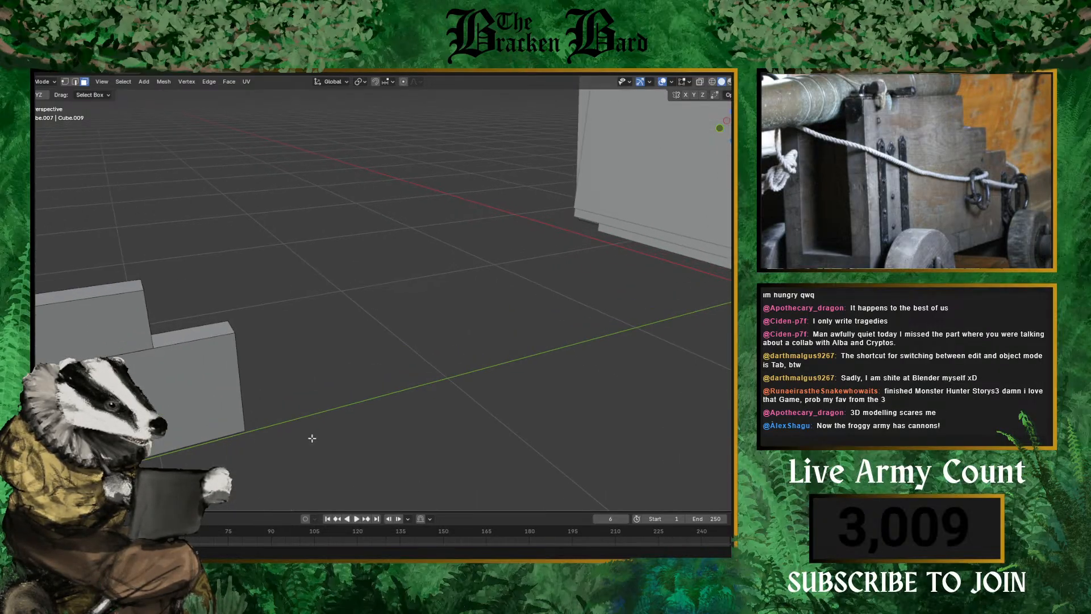
scroll(139, 384, down, 3)
click(363, 350)
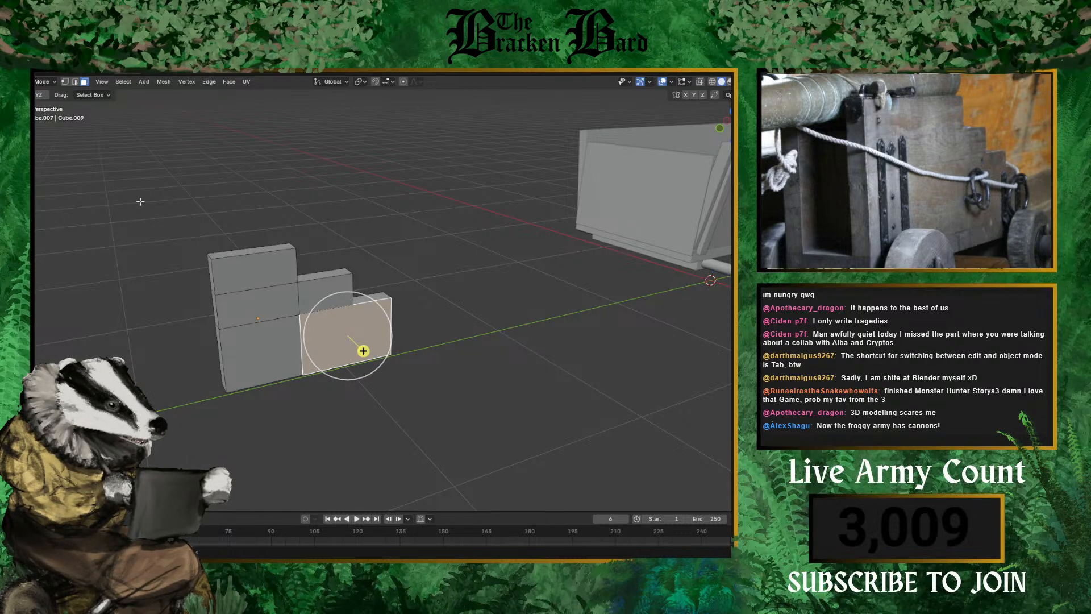
key(Tab)
middle_drag(443, 282, 342, 301)
key(g)
key(y)
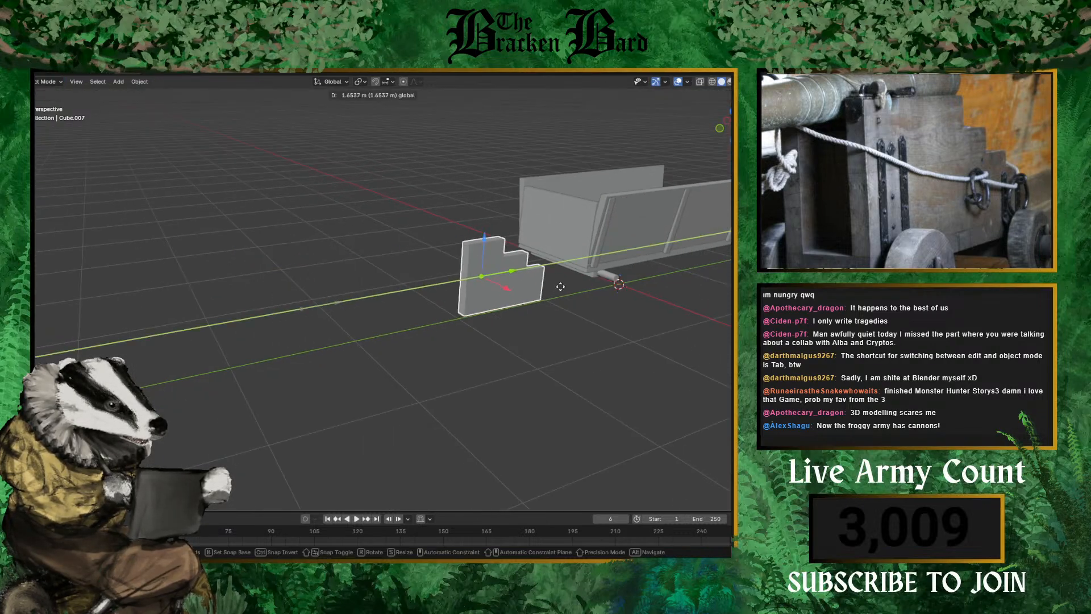
drag(700, 287, 697, 287)
- Move the stepped piece sideways out of the handcart's side panel, into the gap beside the human figure
middle_drag(642, 299, 241, 301)
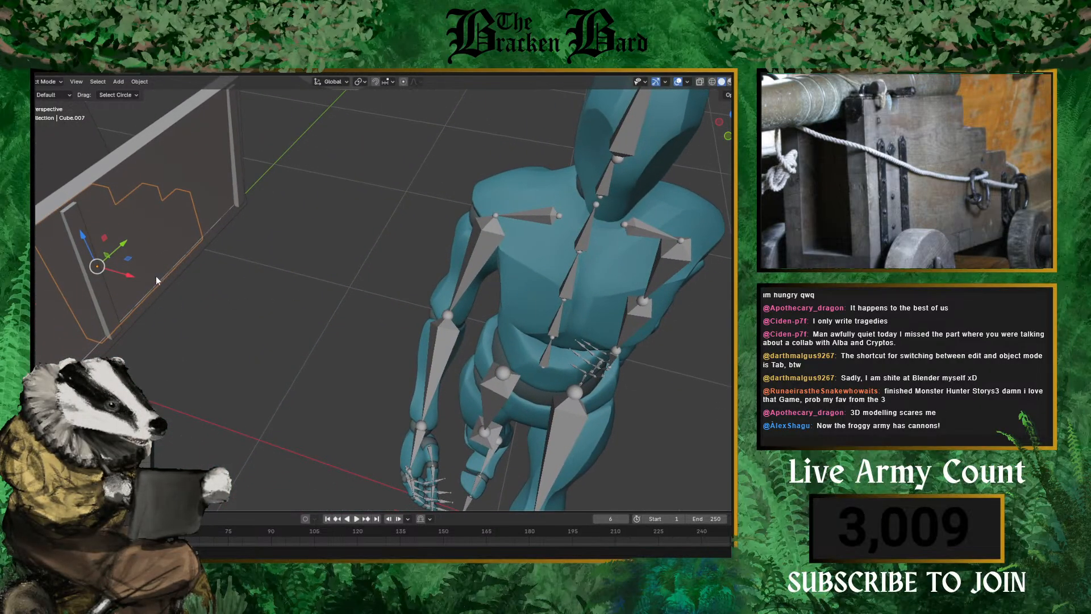
drag(121, 275, 204, 289)
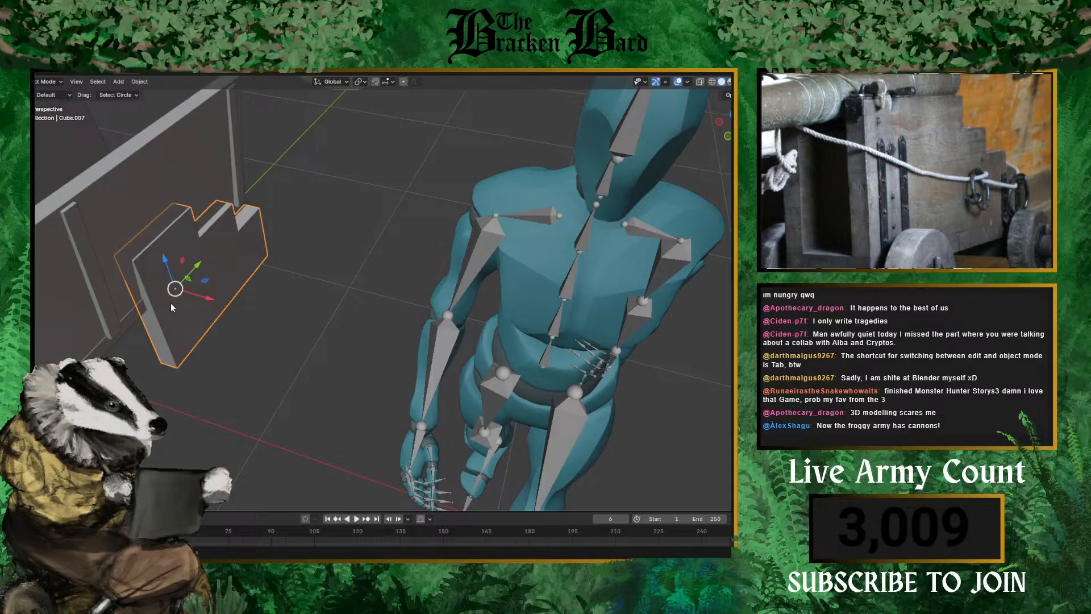
scroll(187, 315, down, 5)
scroll(241, 358, up, 8)
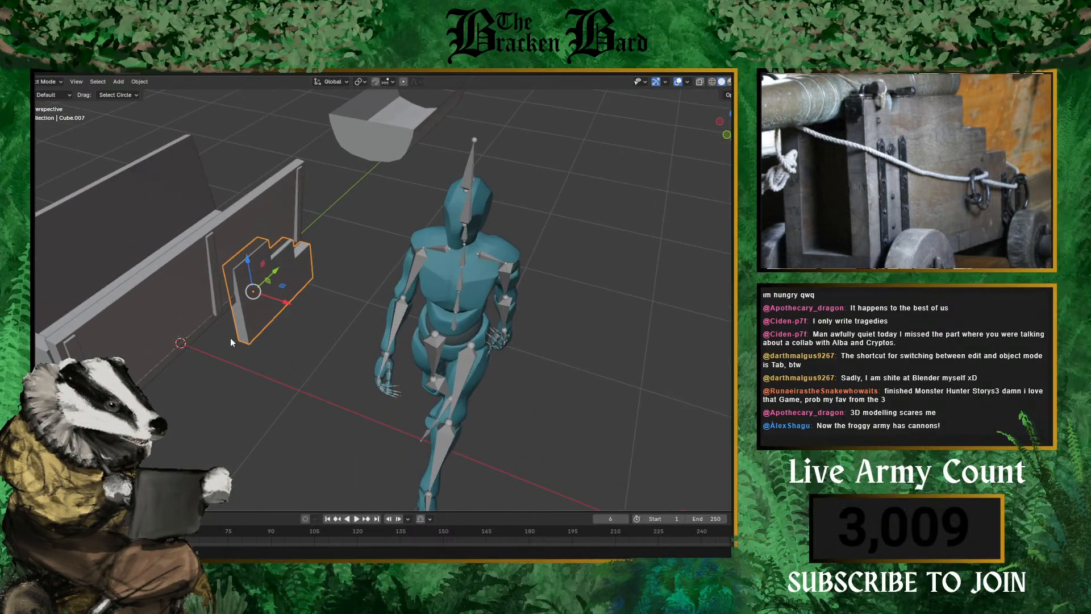
- Delete the handcart's near long side panel and the opposite side panel
click(316, 330)
middle_drag(316, 327, 373, 314)
scroll(292, 331, up, 5)
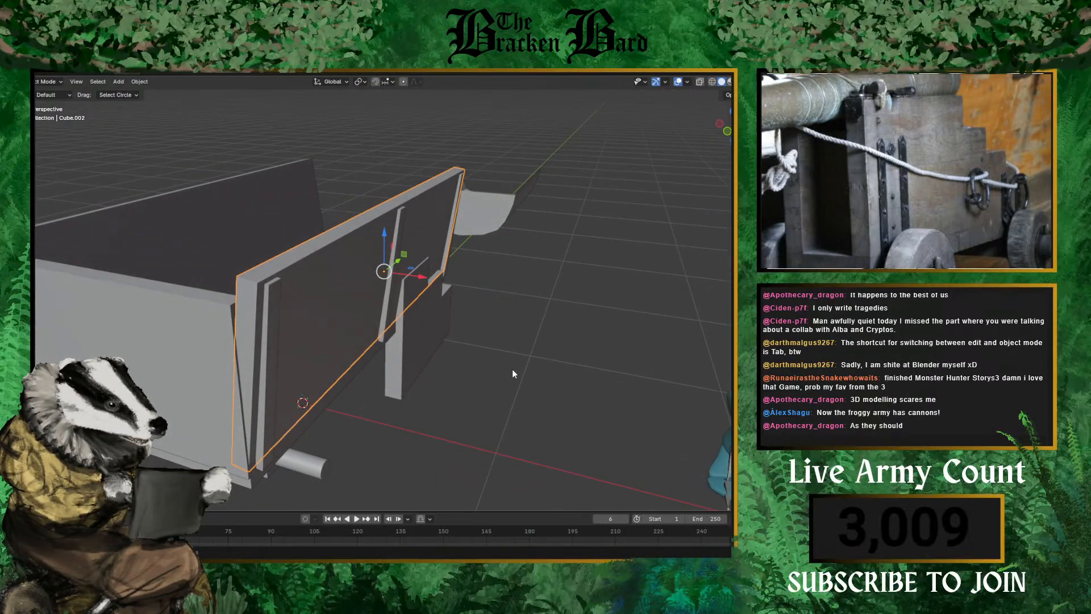
scroll(414, 333, down, 5)
scroll(411, 332, up, 6)
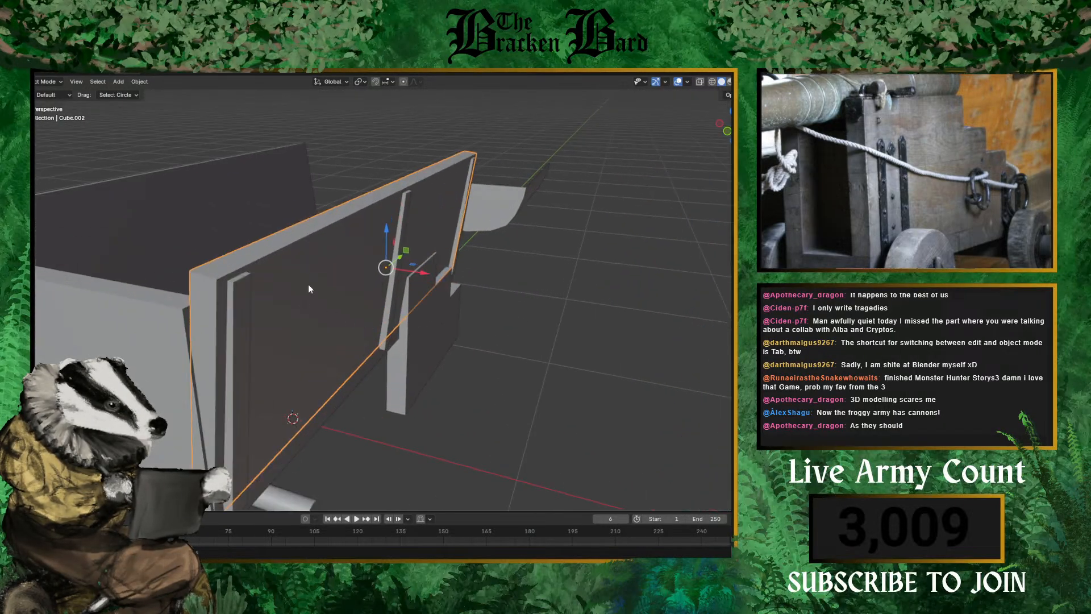
key(Delete)
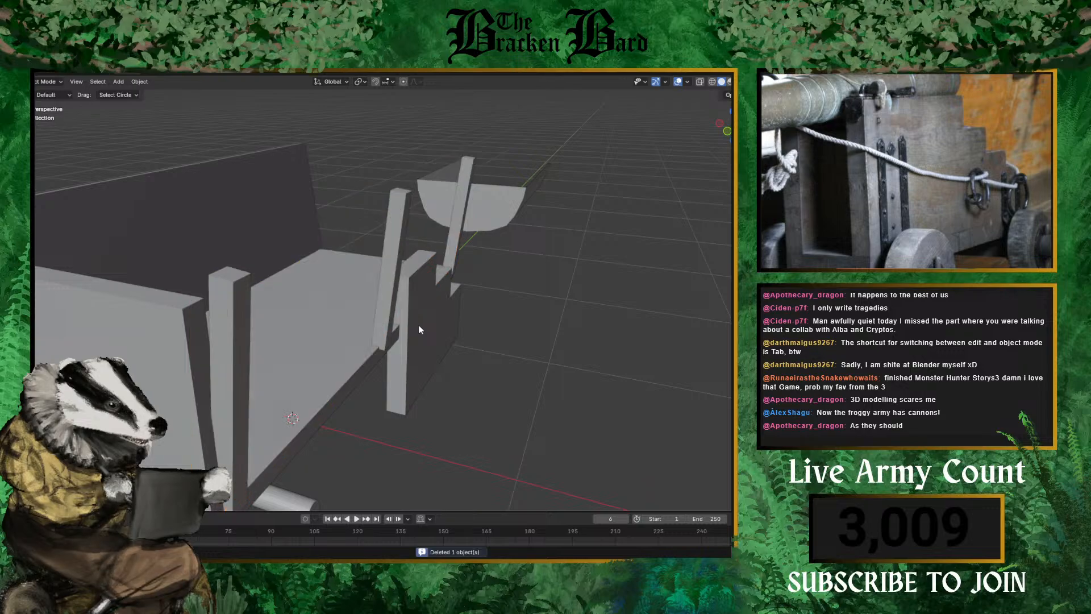
key(Delete)
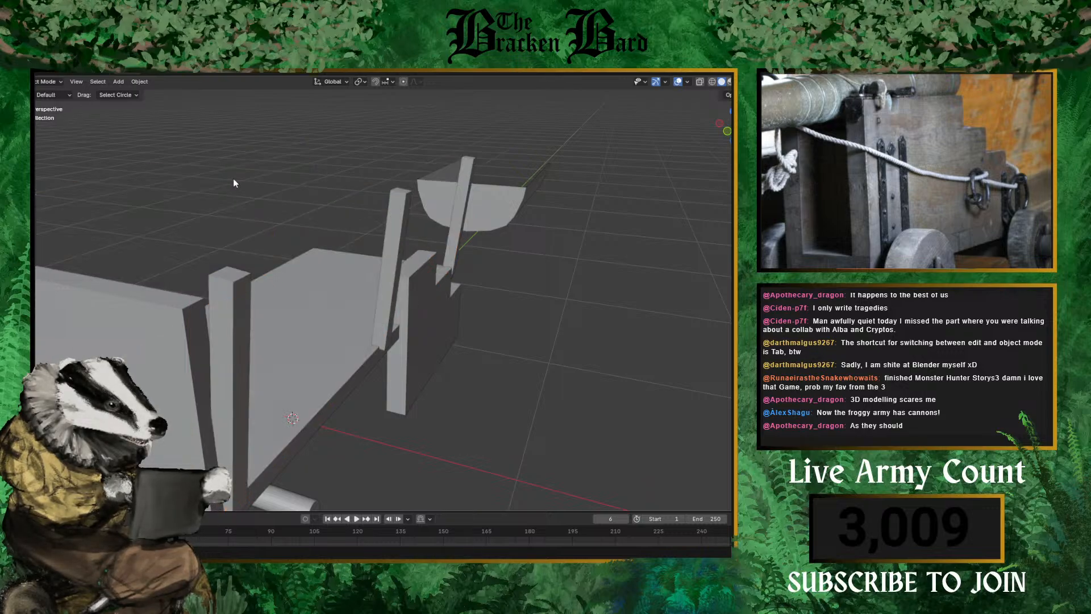
- Duplicate the carriage's end panel in place and rotate the copy about Z until it runs parallel to the carriage's length
click(220, 351)
middle_drag(220, 351, 336, 350)
scroll(317, 359, up, 2)
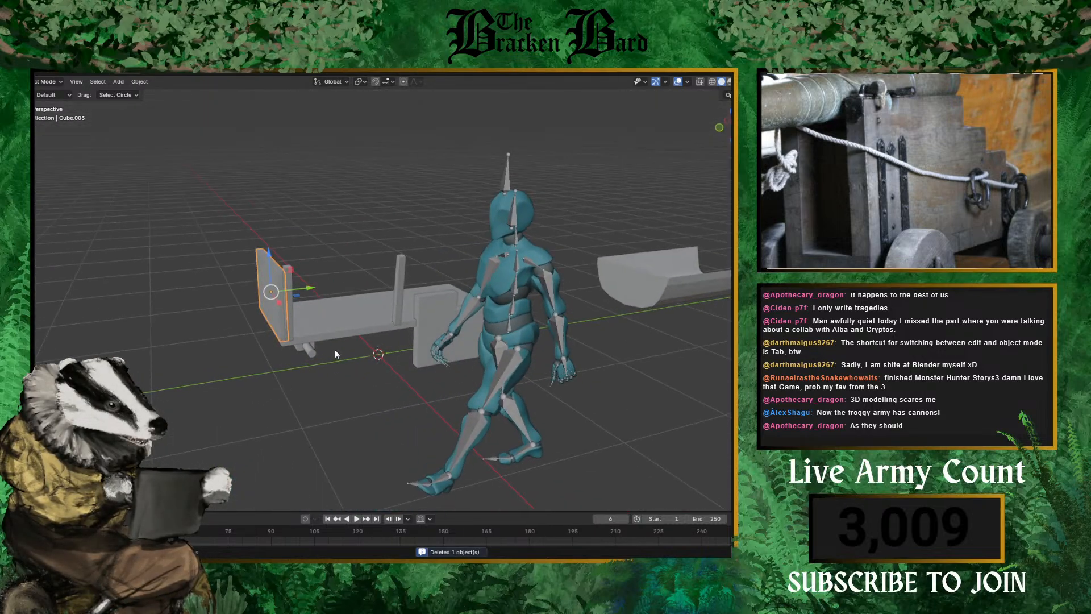
key(shift+d)
right_click(308, 318)
key(r)
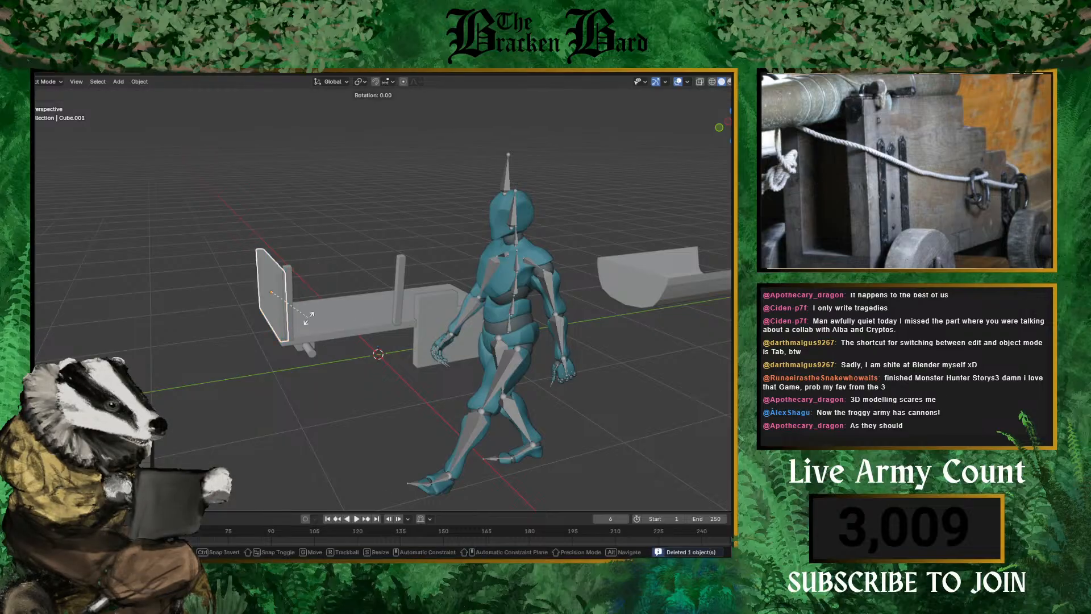
key(z)
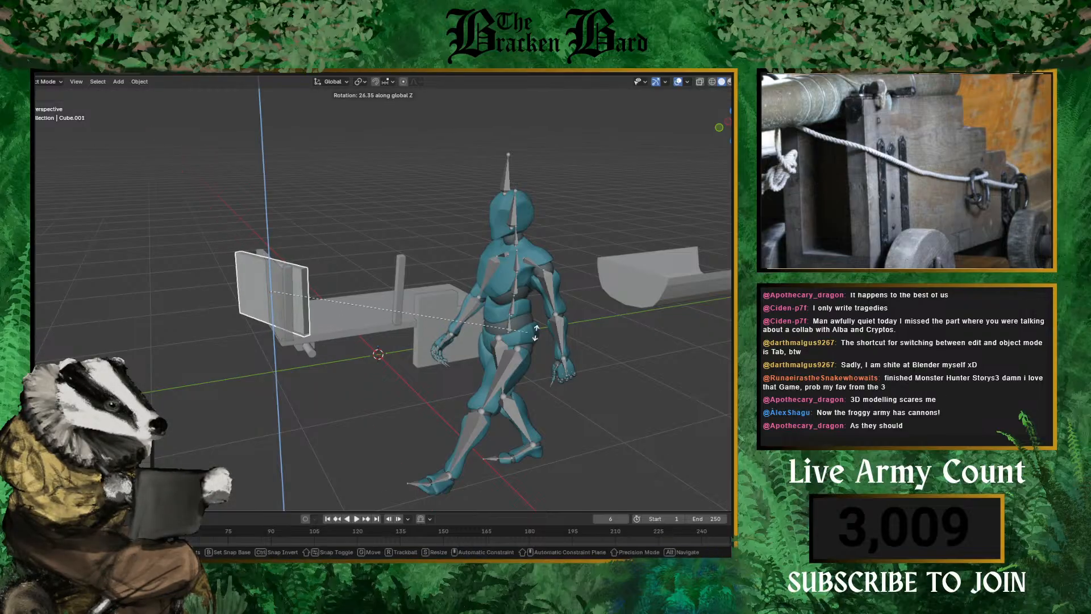
click(267, 292)
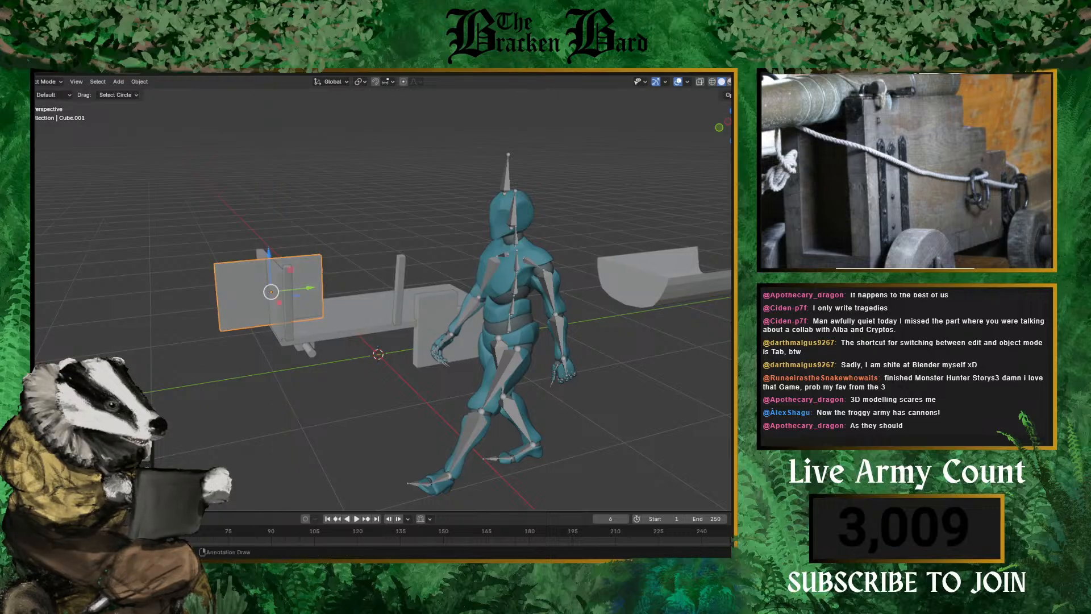
- Move the rotated panel along X and then Y so it sits over the side of the base
key(g)
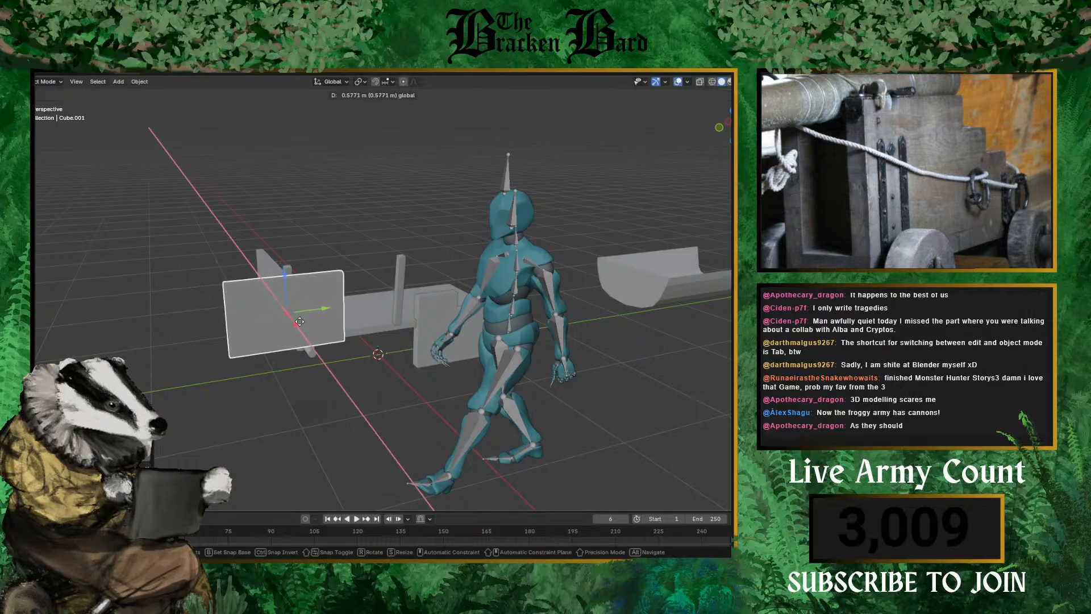
click(299, 312)
key(g)
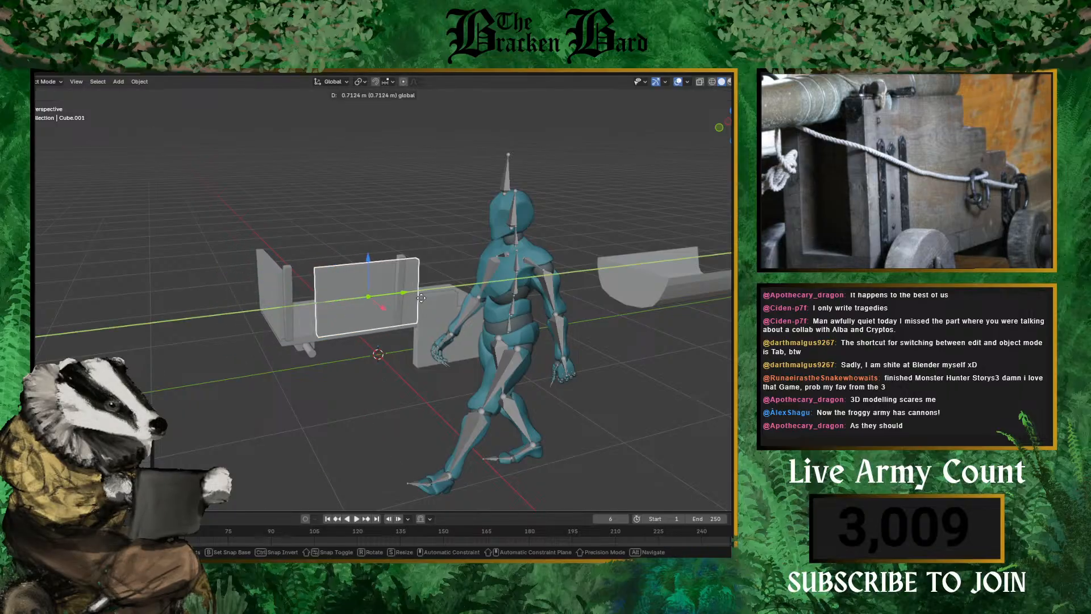
click(431, 296)
- Stretch the side panel along Y and reposition it so it spans from the end panel to the far end of the base
key(s)
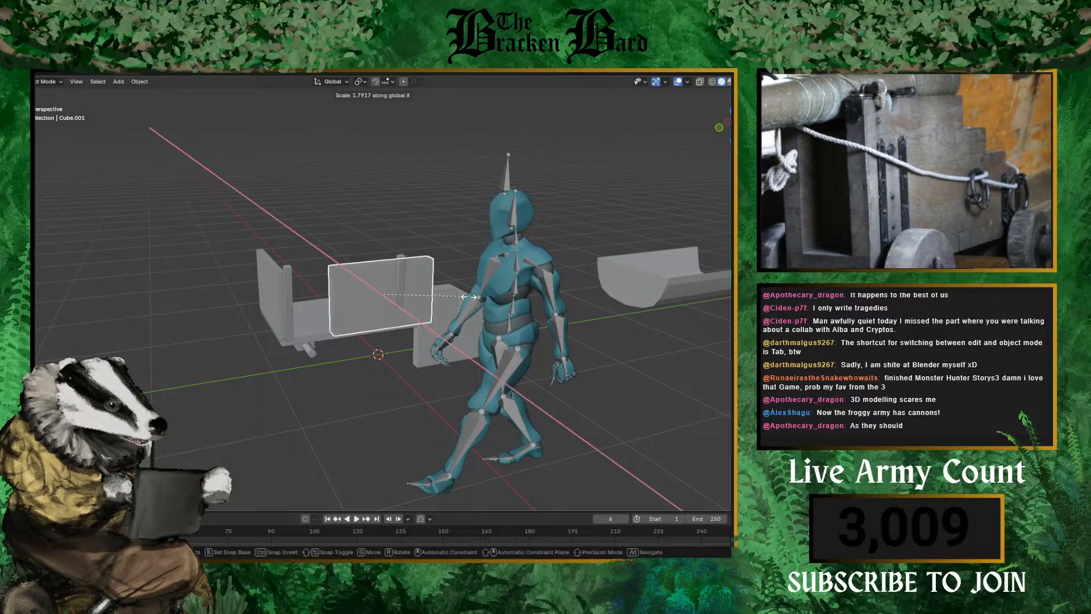
key(y)
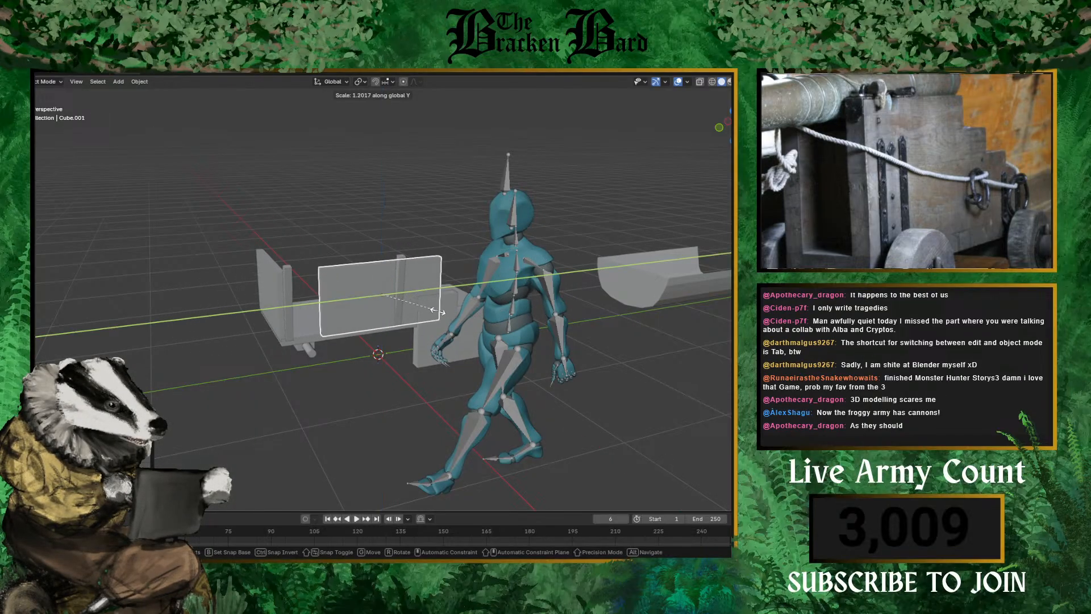
click(471, 312)
middle_drag(470, 312, 441, 346)
drag(432, 305, 461, 302)
key(s)
key(y)
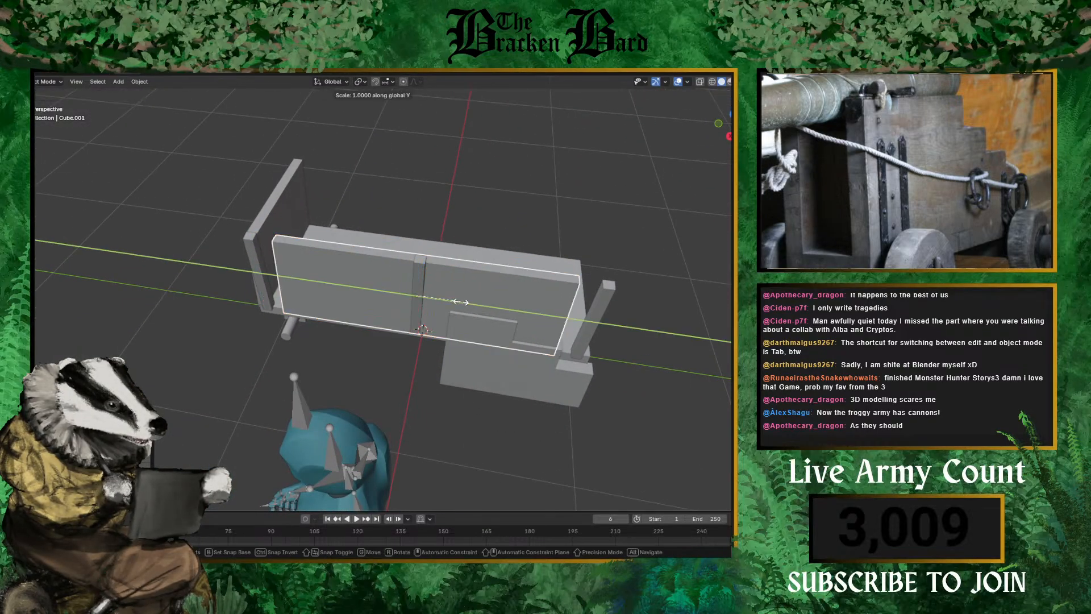
click(470, 302)
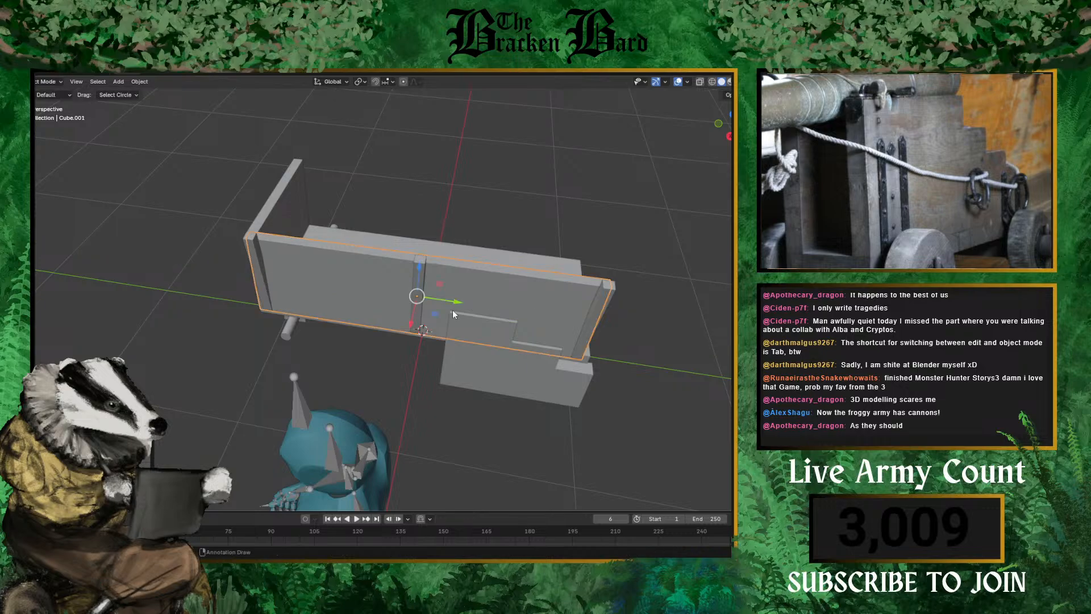
- Try to make the side panel taller along Z and raise it slightly above the base
middle_drag(453, 310, 333, 332)
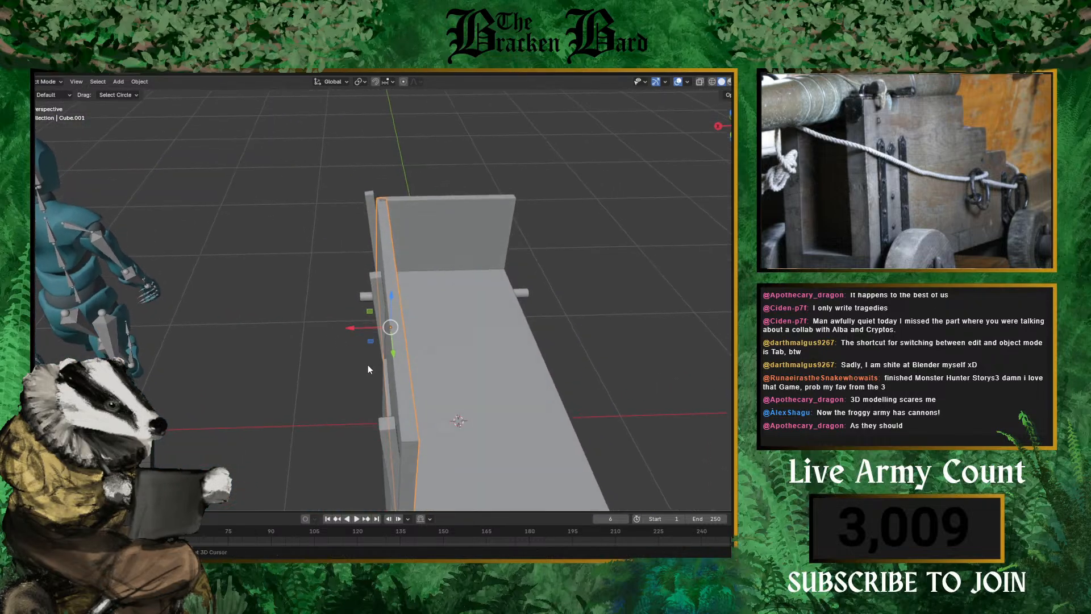
middle_drag(393, 356, 468, 343)
key(s)
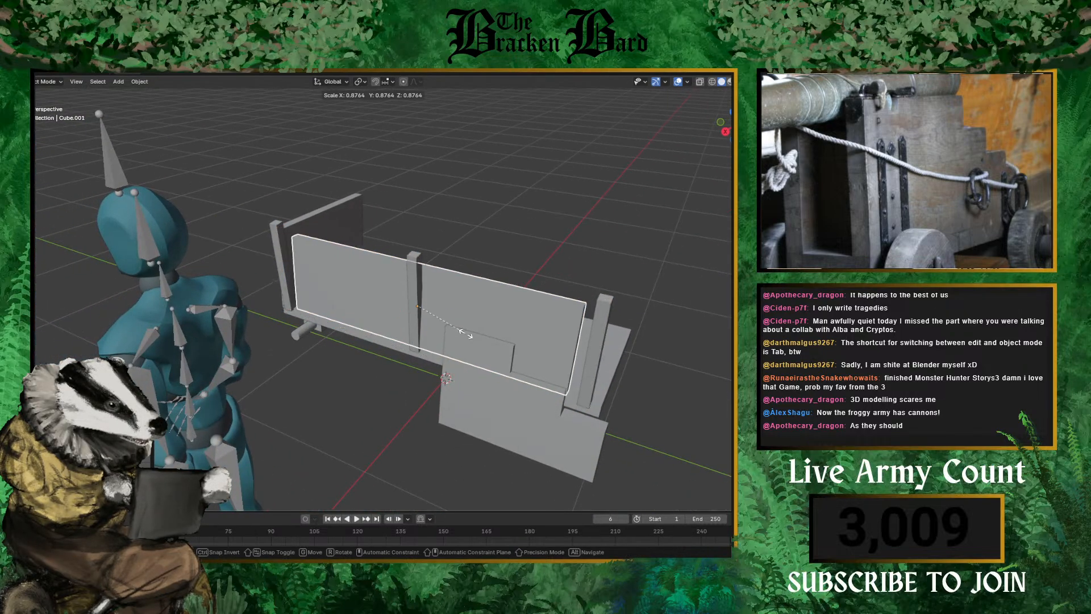
key(z)
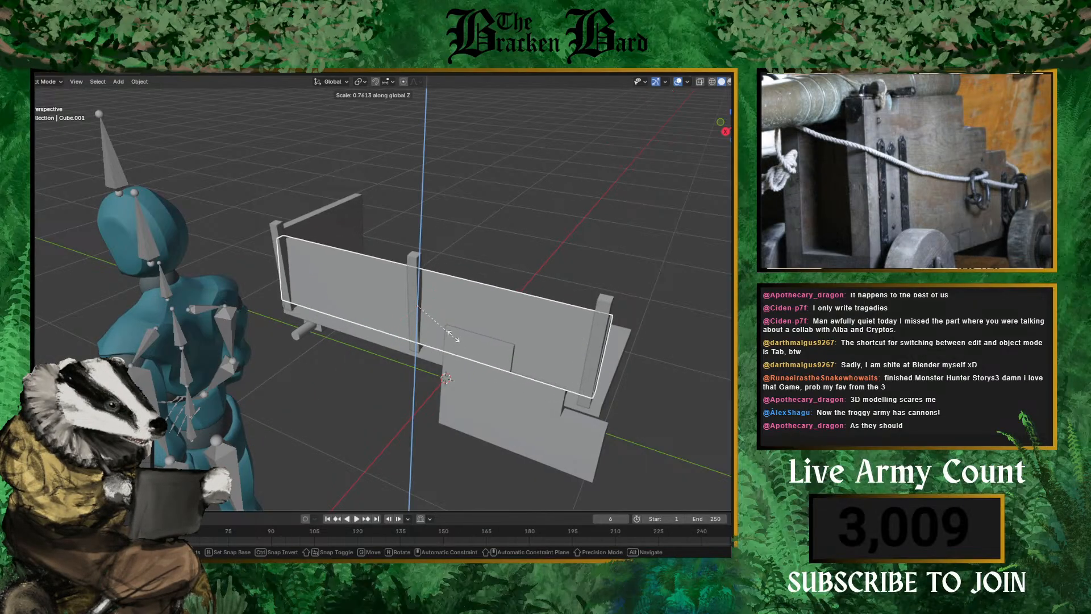
click(451, 401)
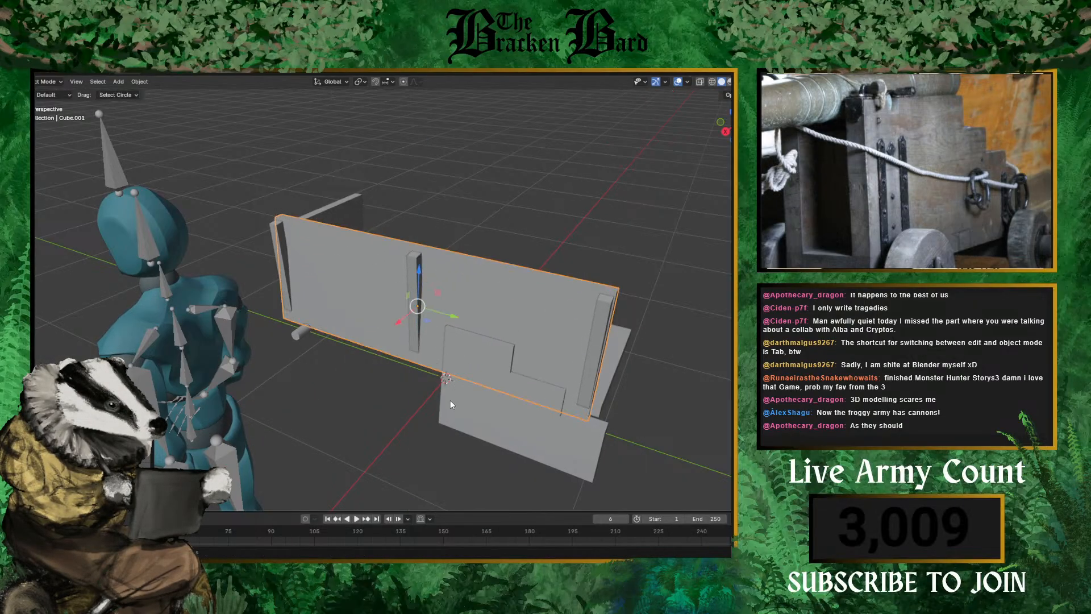
middle_drag(450, 401, 444, 341)
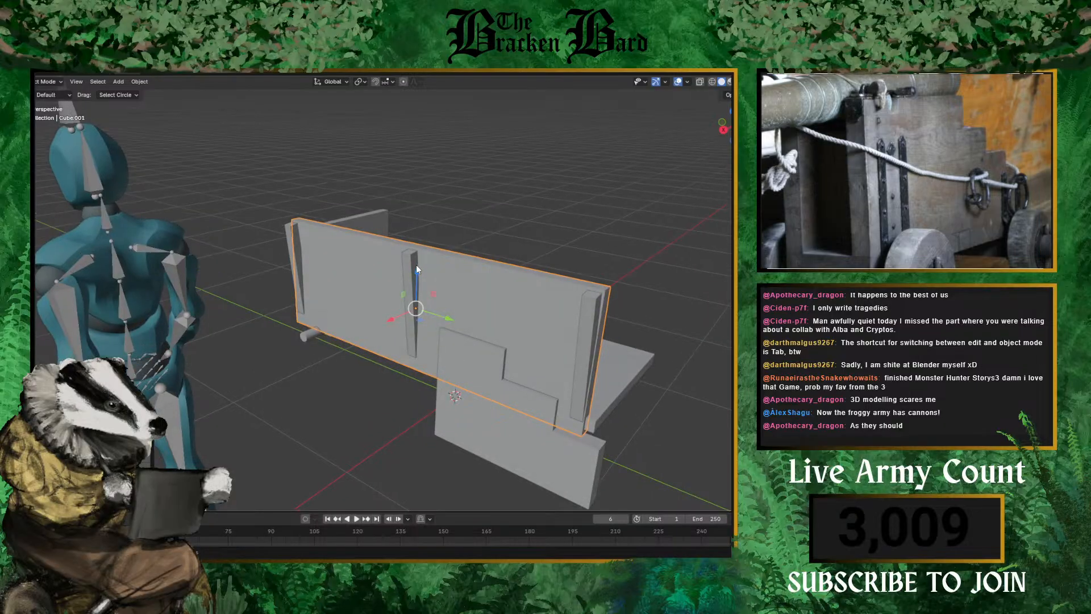
drag(416, 264, 417, 254)
middle_drag(418, 254, 363, 306)
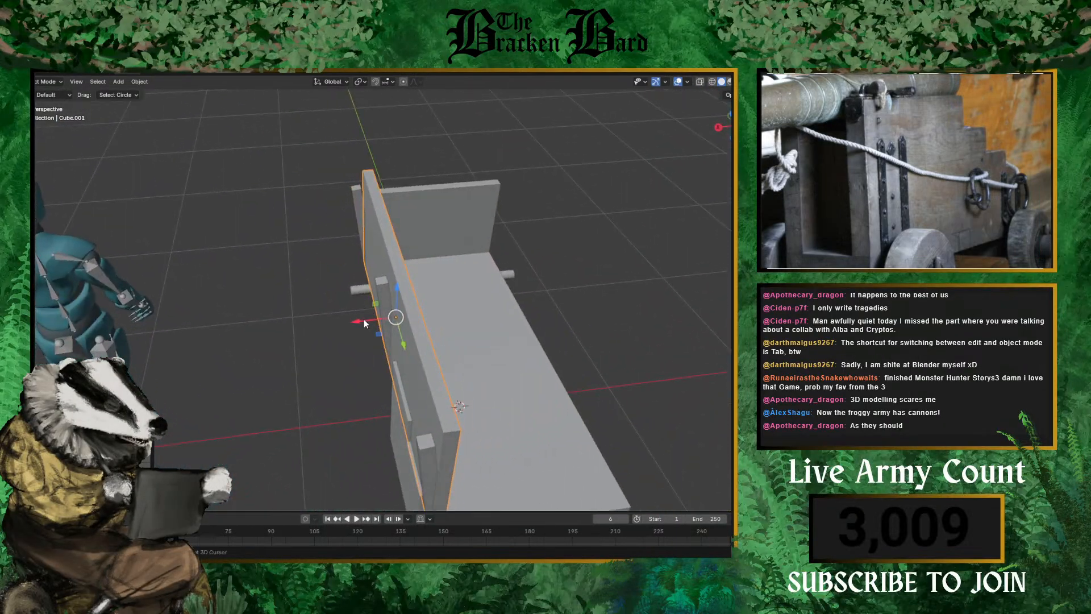
key(shift+d)
key(s)
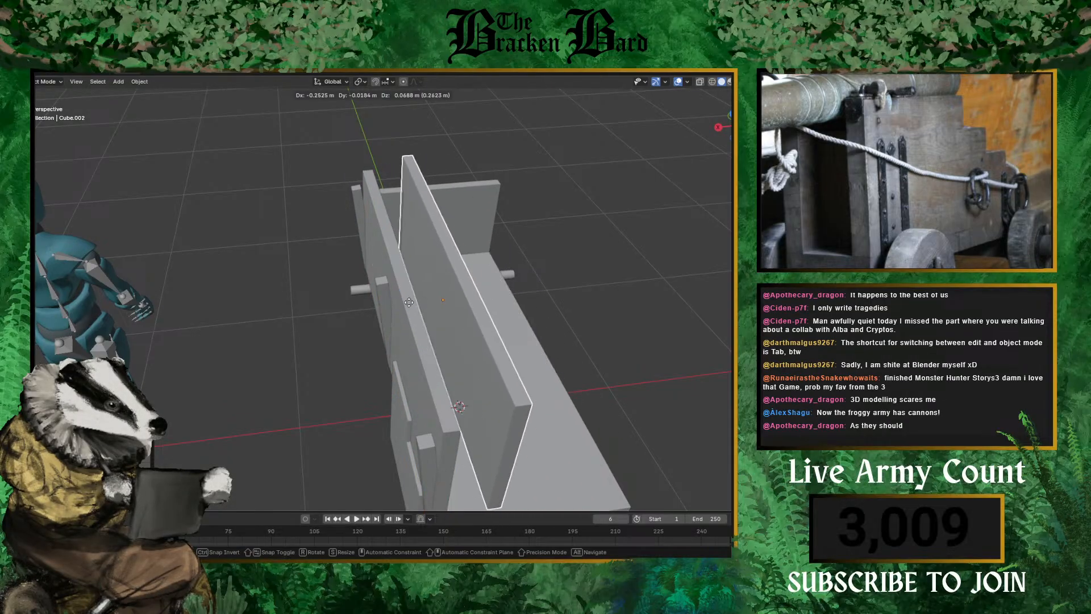
click(399, 310)
middle_drag(400, 310, 297, 356)
click(394, 309)
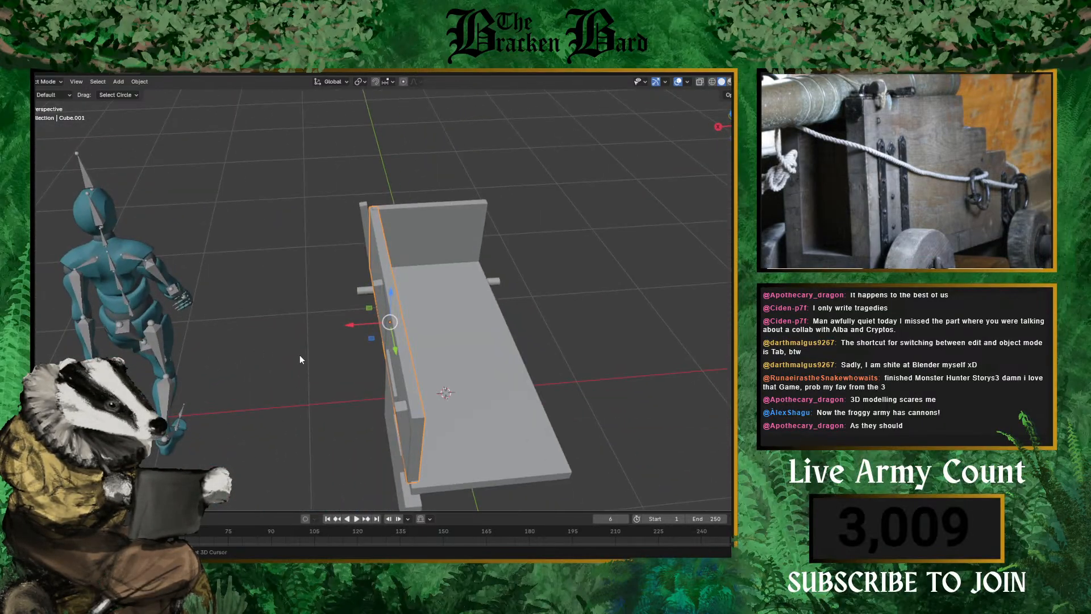
- Duplicate the side panel and move the copy along X to the opposite edge of the base
key(shift+d)
right_click(421, 337)
key(g)
key(x)
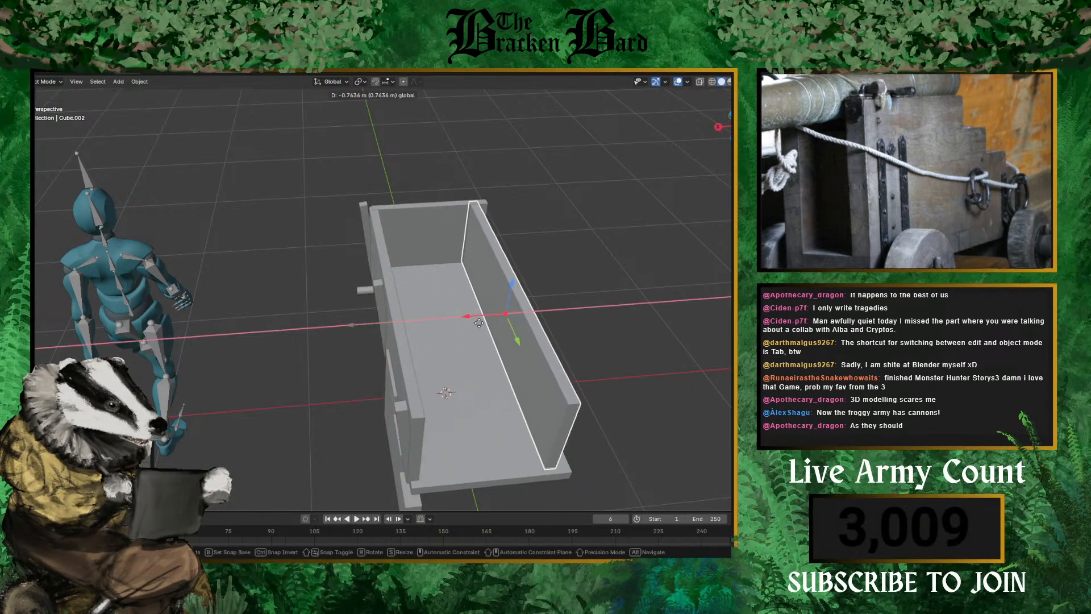
click(491, 322)
middle_drag(557, 351, 520, 340)
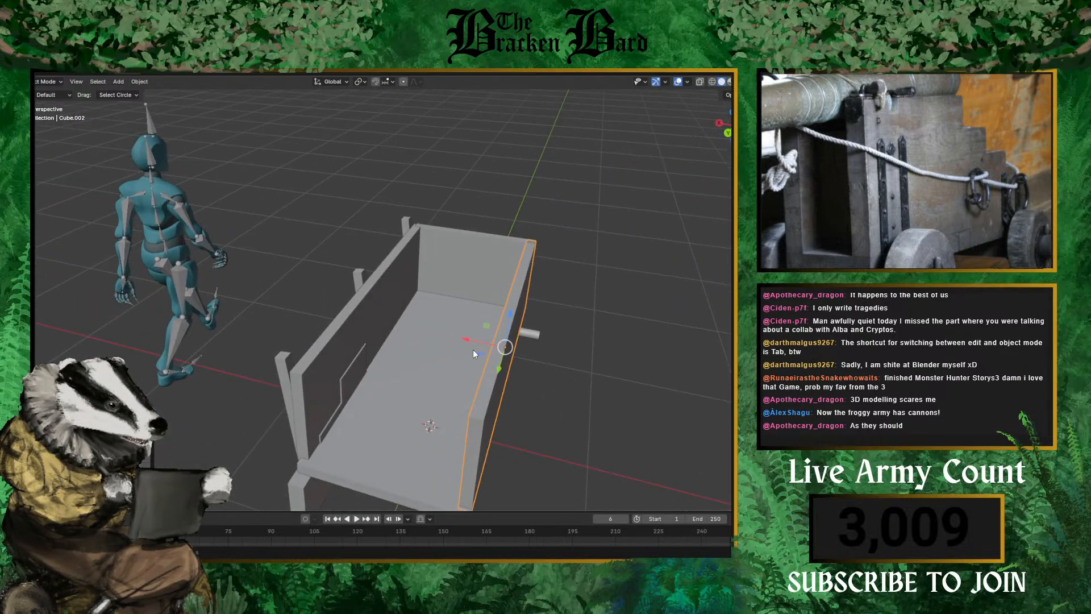
- Rotate the three slanted posts beside the side panel about global Y until they stand nearly upright
middle_drag(200, 372, 268, 308)
scroll(399, 377, up, 3)
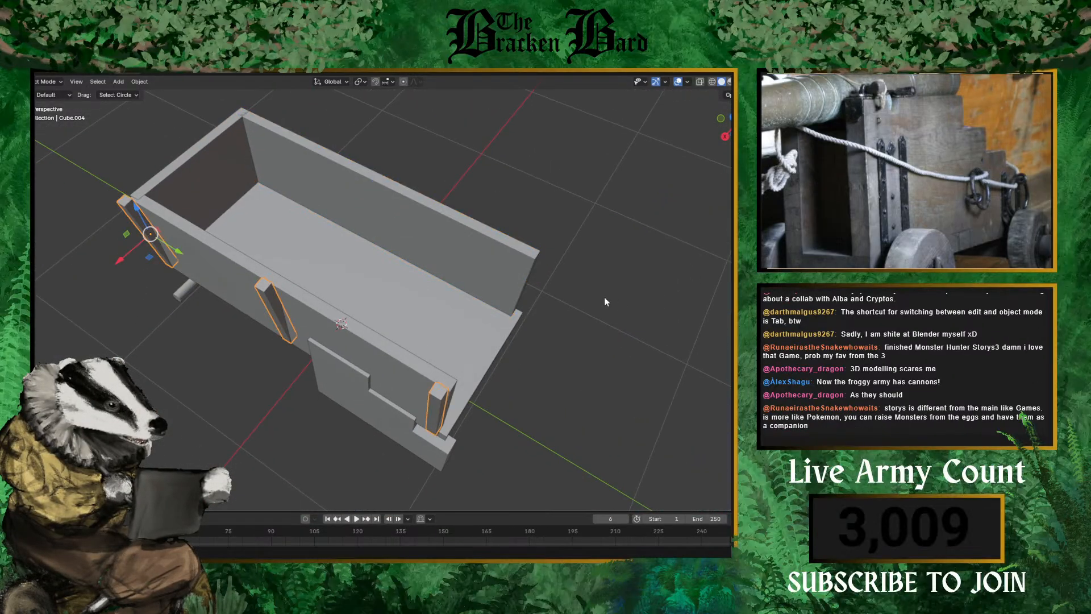
middle_drag(606, 302, 602, 268)
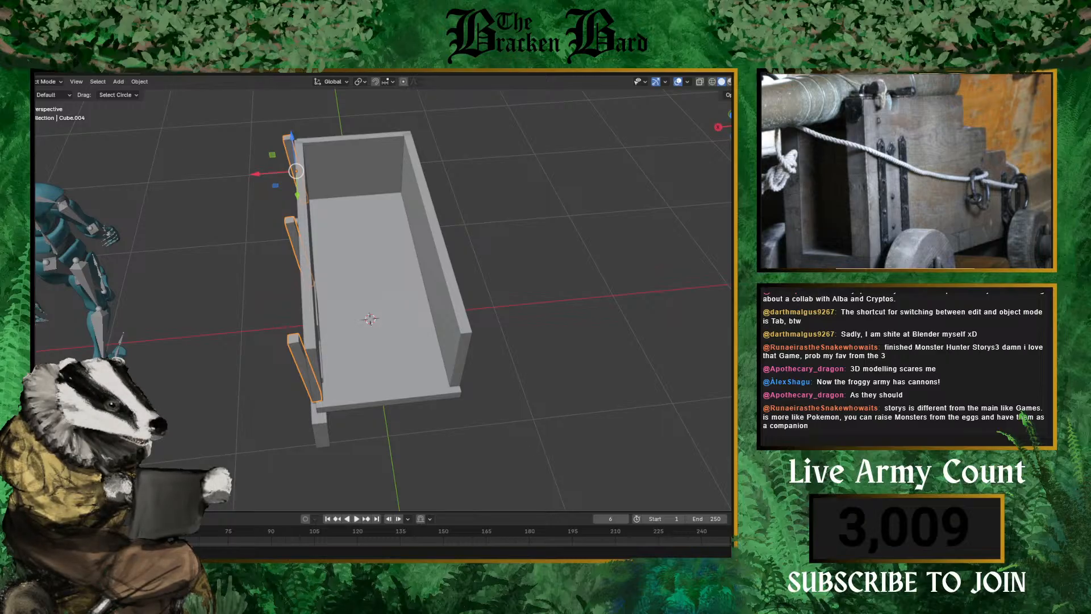
middle_drag(453, 290, 628, 265)
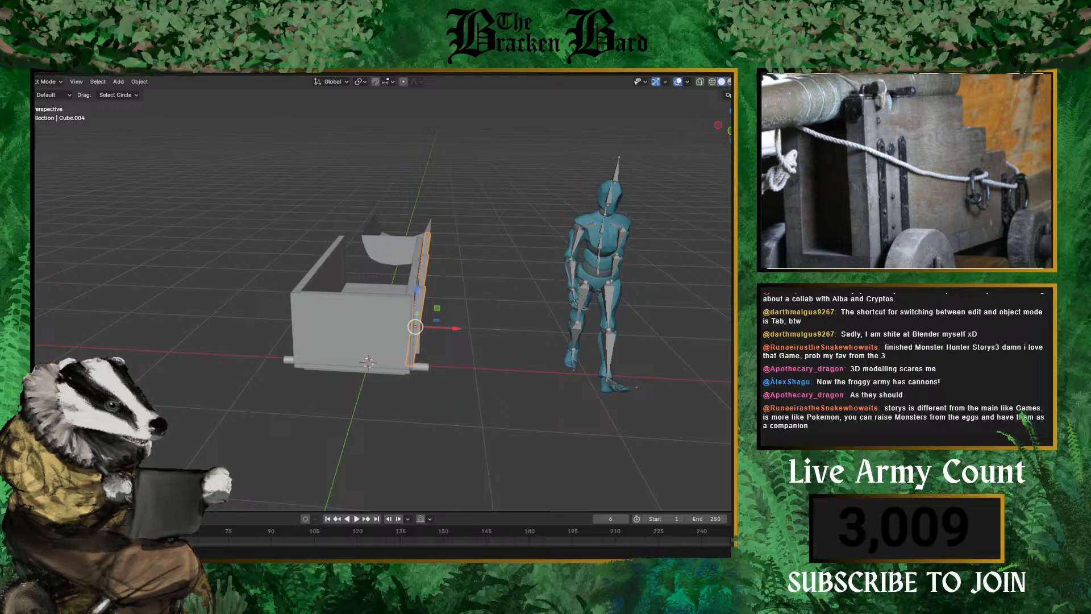
scroll(549, 291, up, 4)
middle_drag(597, 308, 514, 311)
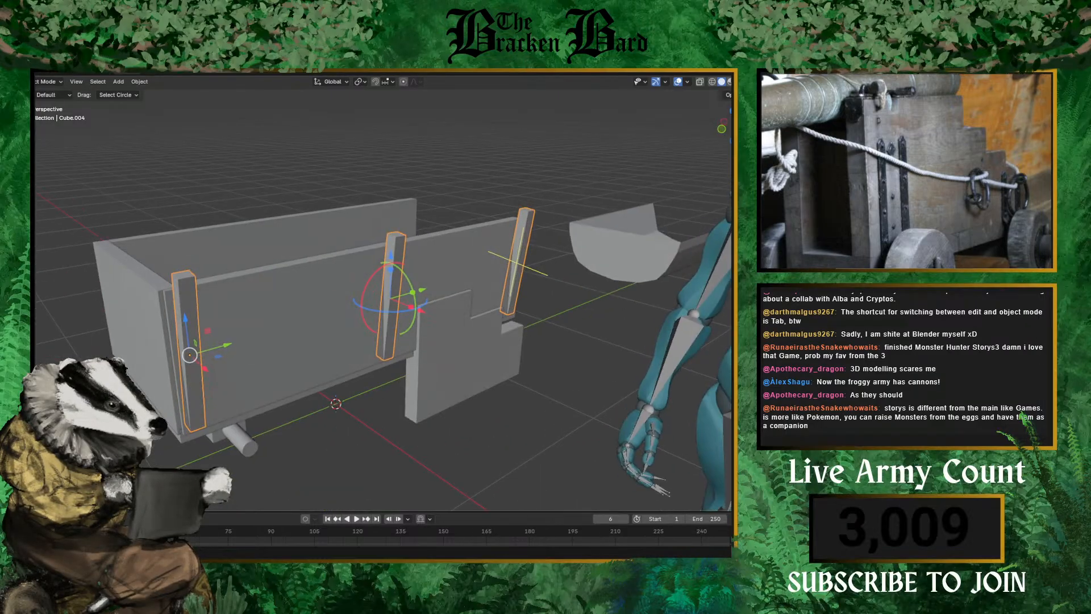
key(ctrl+z)
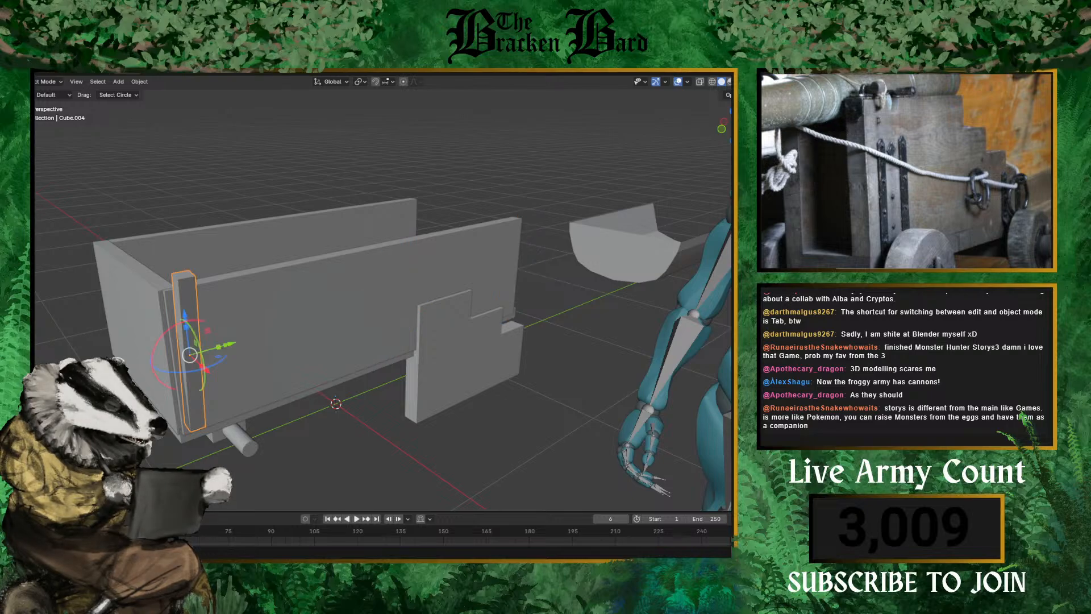
key(ctrl+shift+z)
middle_drag(631, 266, 546, 266)
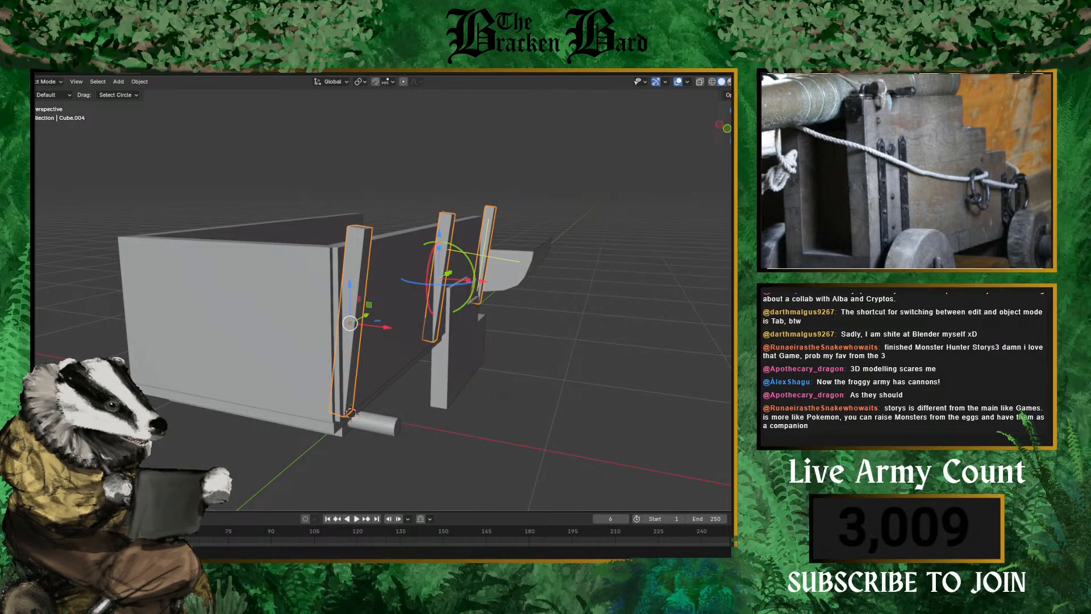
key(y)
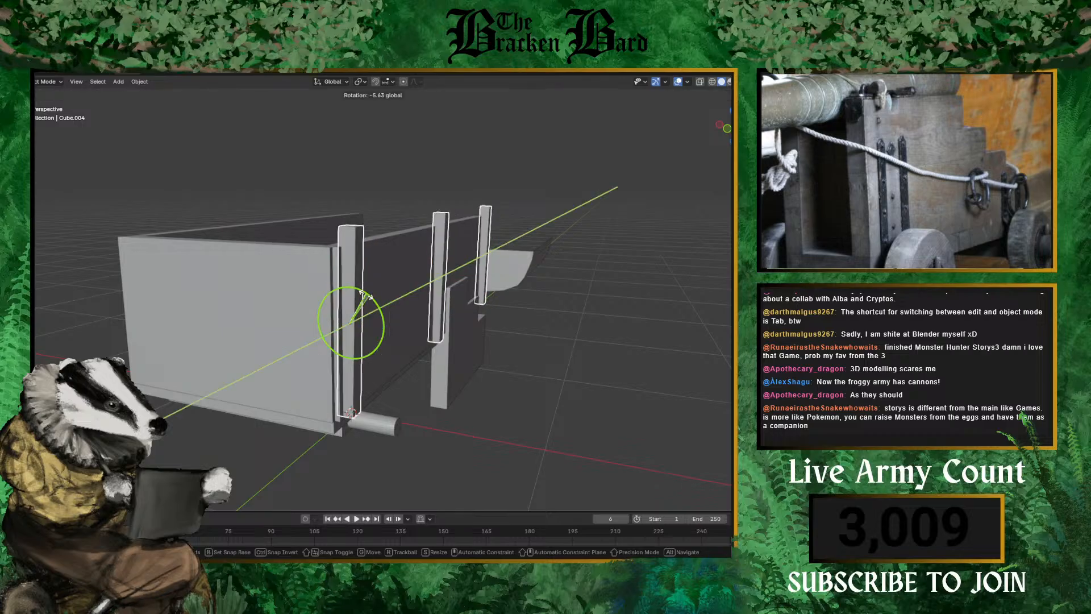
click(365, 295)
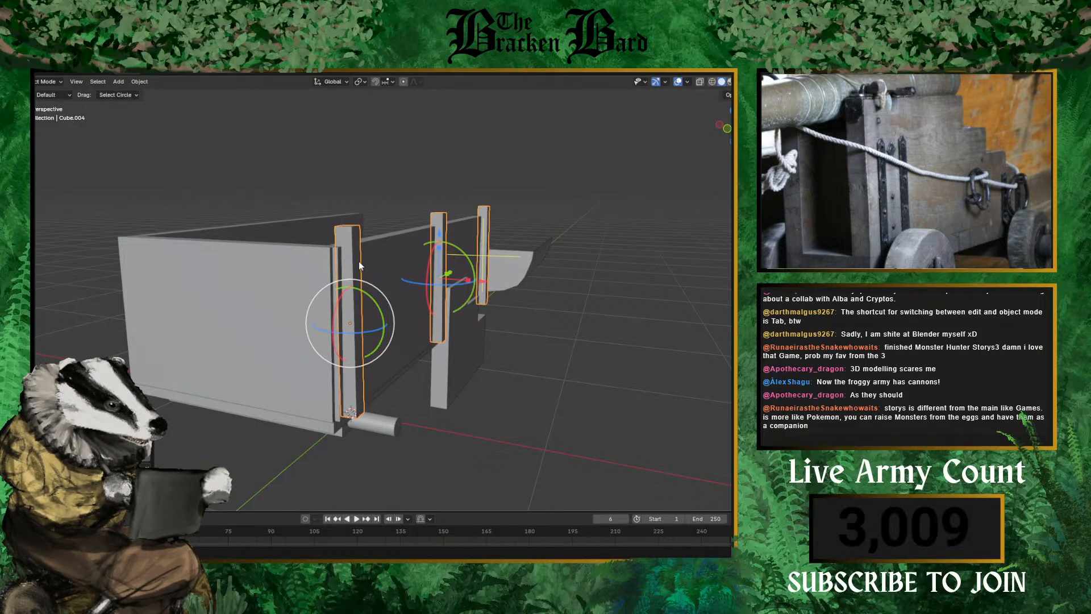
key(c)
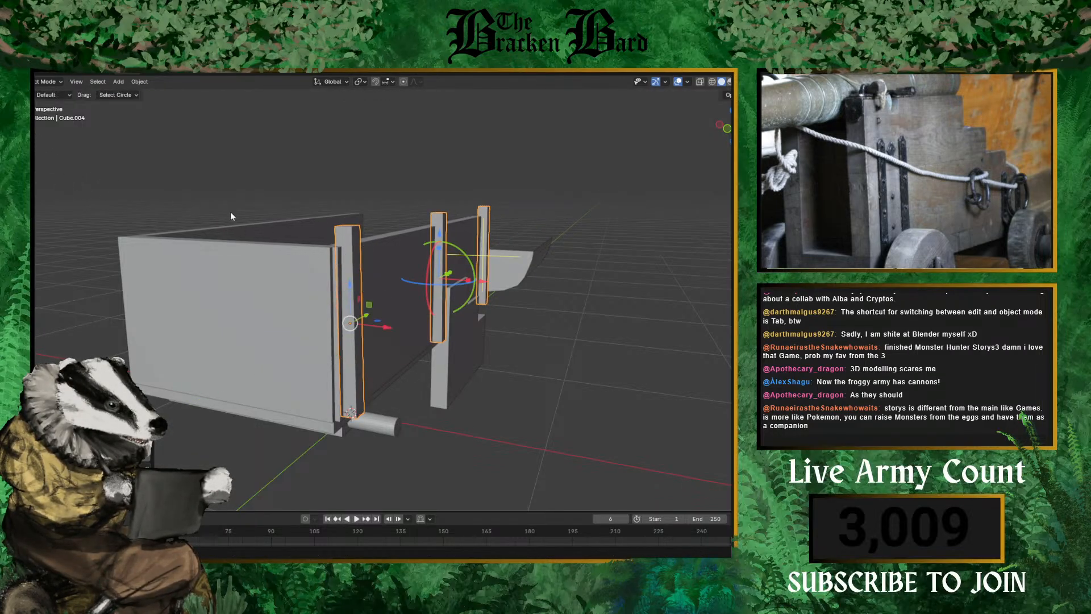
- Place a copy of the three posts along the outer face of the opposite side panel
middle_drag(414, 304, 462, 333)
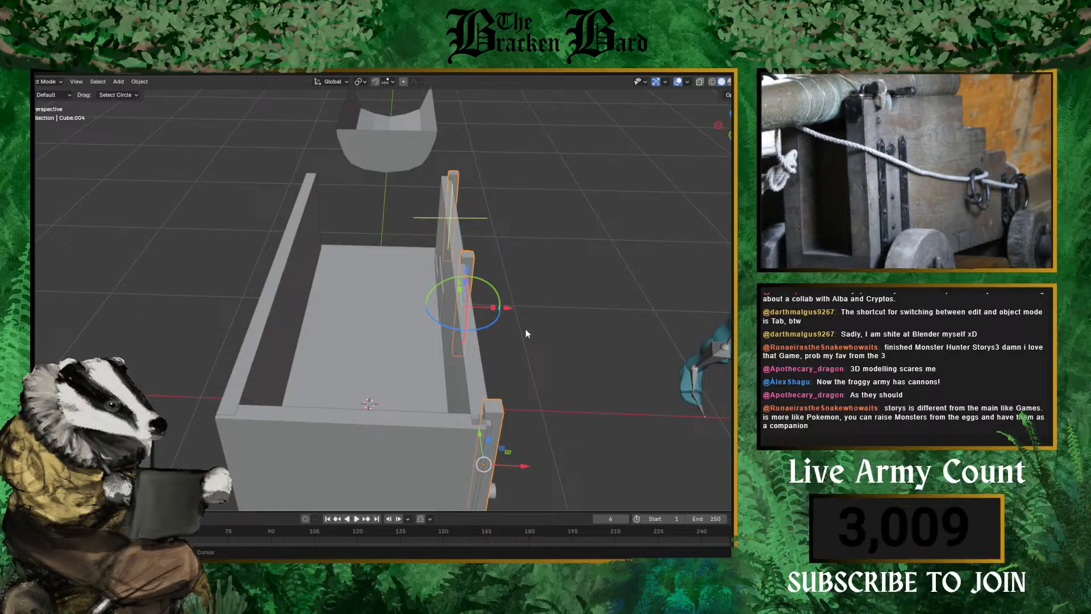
click(496, 423)
drag(516, 314, 256, 448)
middle_drag(239, 432, 495, 336)
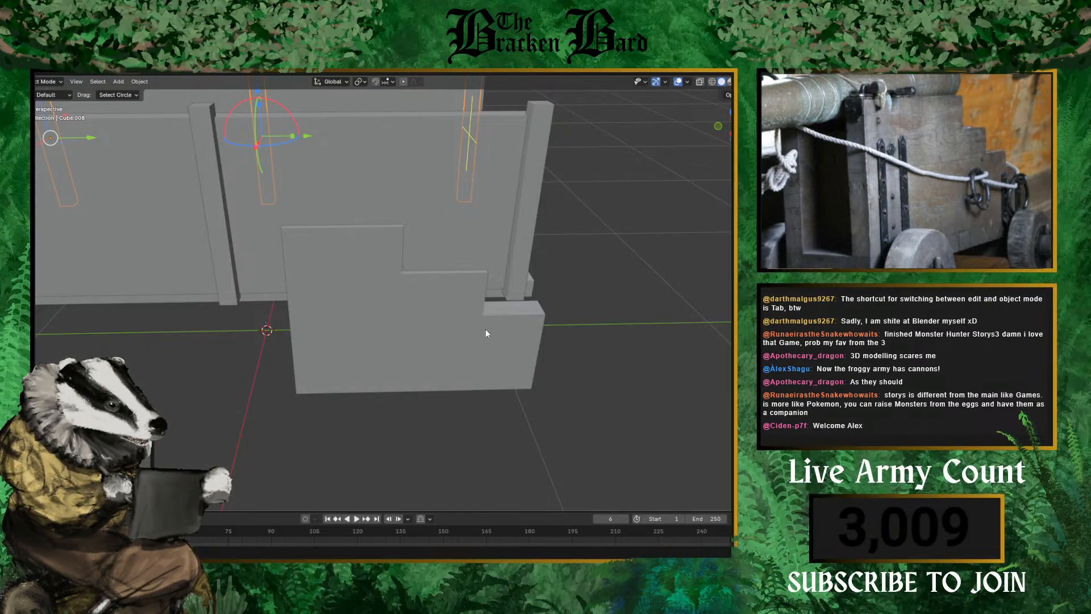
- Raise the stepped side piece along Z and shift it slightly outward along X beside the posts
click(483, 334)
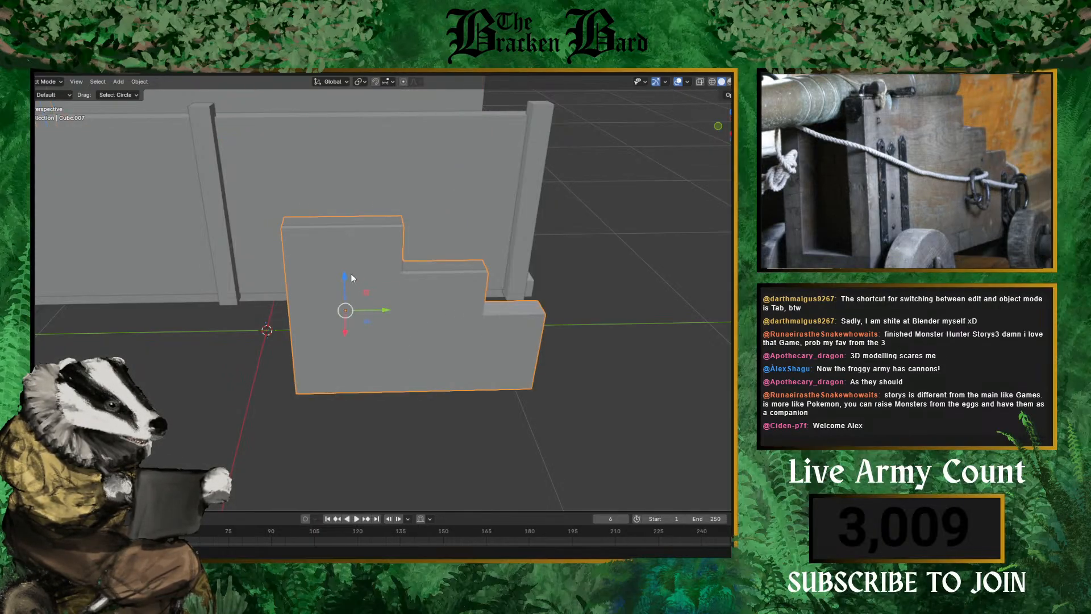
middle_drag(351, 277, 467, 262)
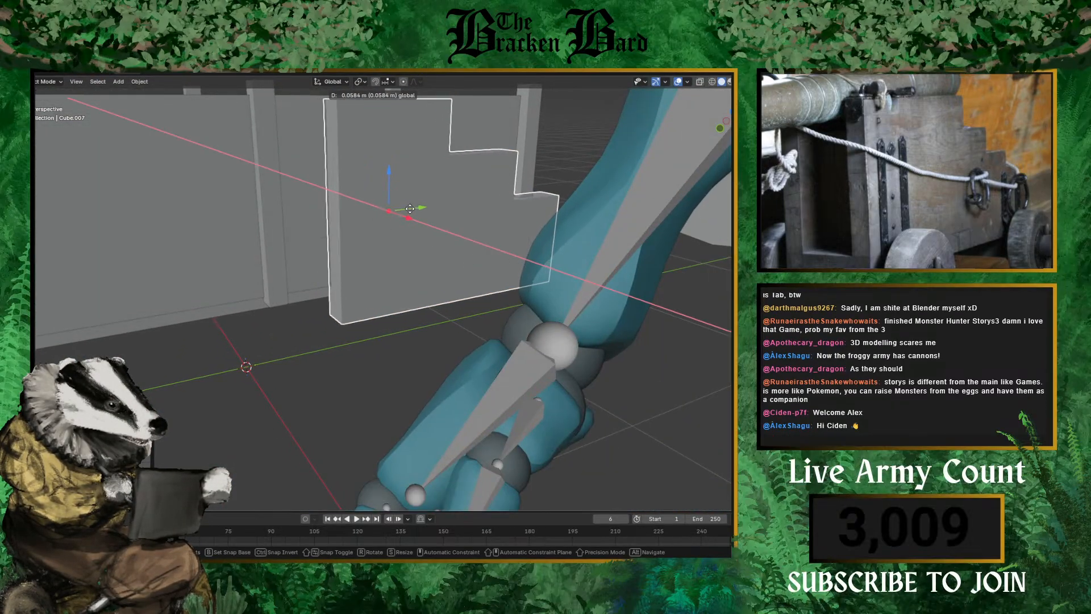
key(KP_Decimal)
middle_drag(443, 257, 517, 268)
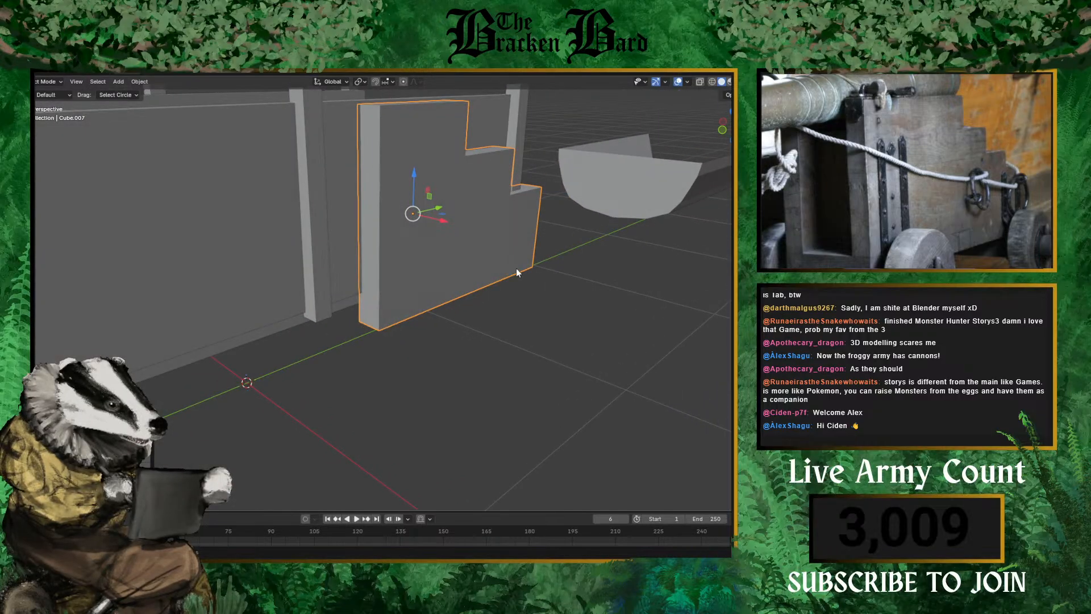
key(r)
key(Escape)
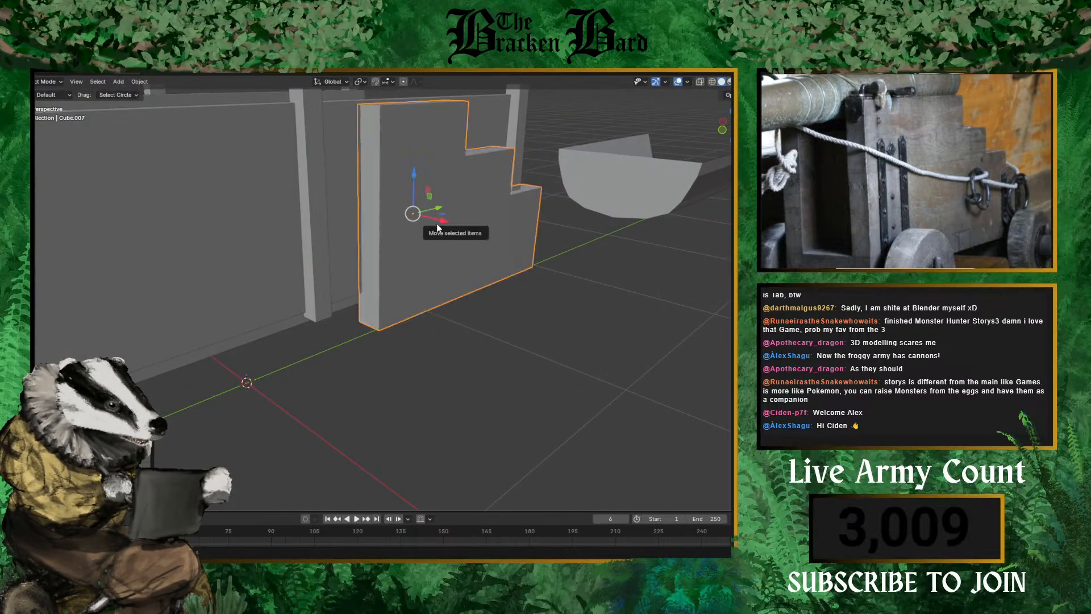
key(r)
key(Escape)
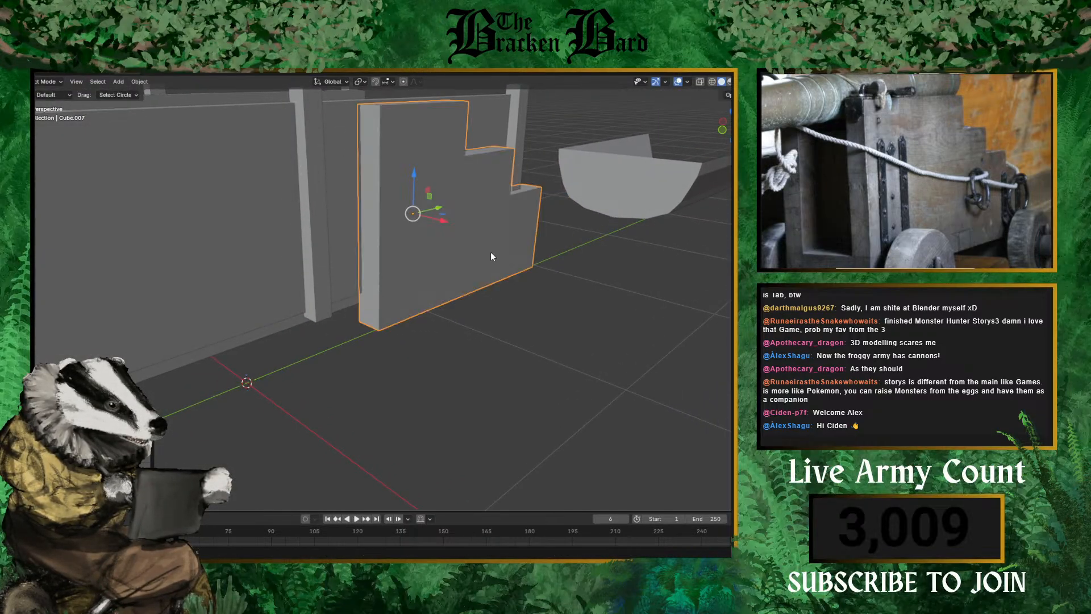
key(r)
key(x)
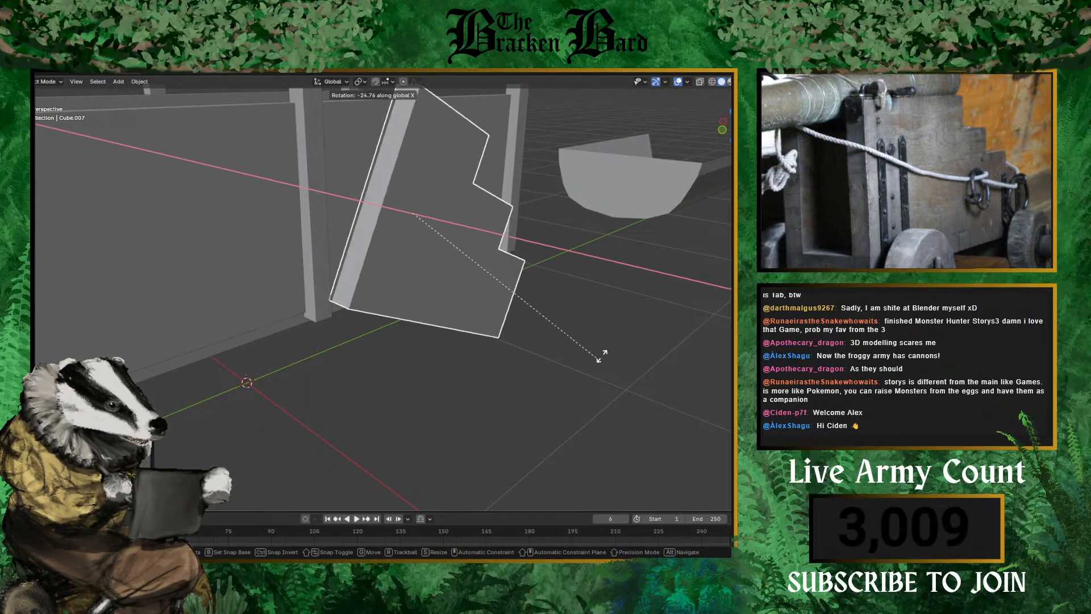
key(Escape)
- Move the stepped side piece further outward along X, away from the posts
scroll(343, 396, down, 5)
middle_drag(343, 396, 372, 360)
scroll(372, 360, up, 5)
middle_drag(446, 364, 478, 230)
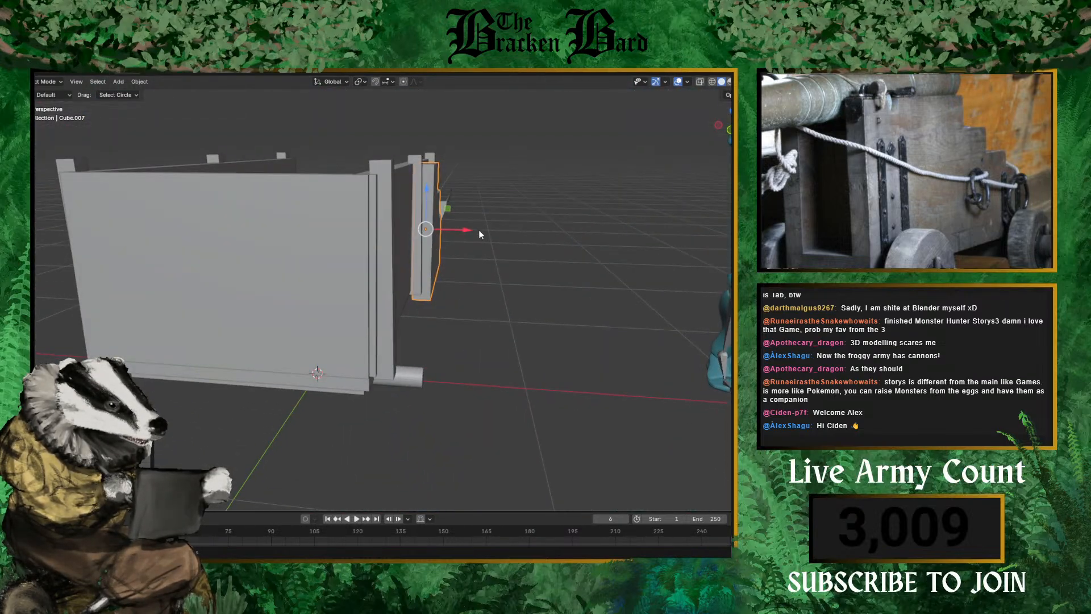
drag(479, 230, 510, 232)
click(510, 231)
middle_drag(510, 231, 500, 244)
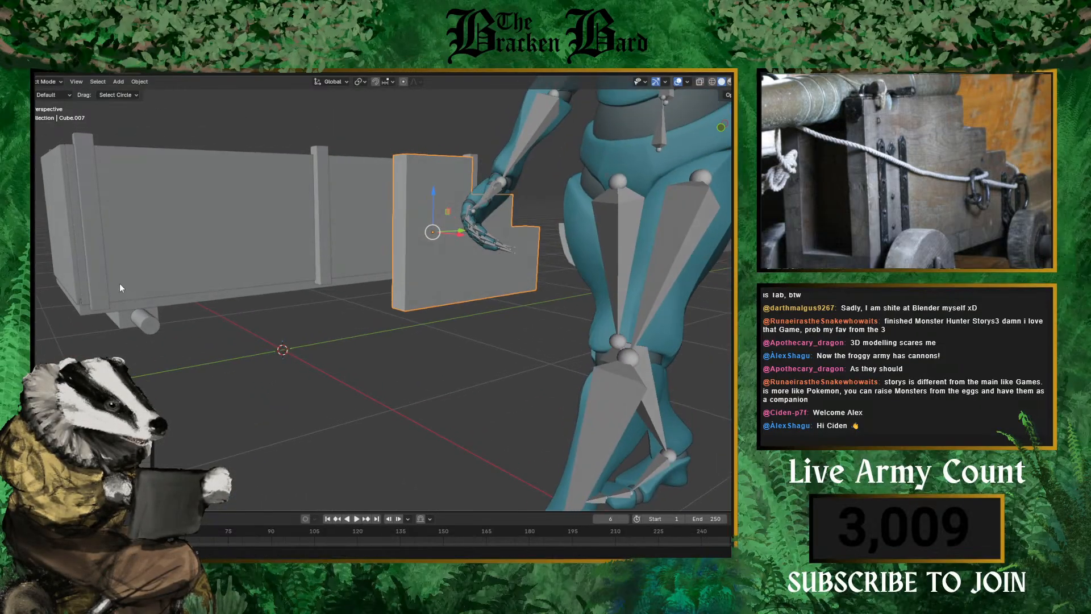
- Deselect everything and add a new cylinder mesh at the 3D cursor
key(alt+a)
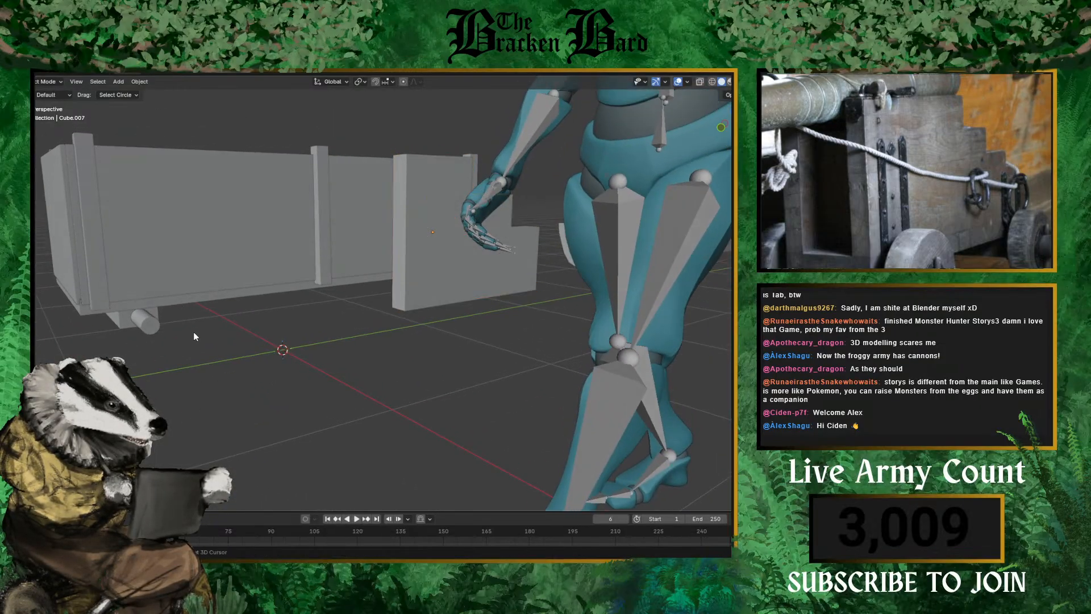
key(shift+a)
mouse_move(193, 333)
click(237, 381)
scroll(255, 381, down, 4)
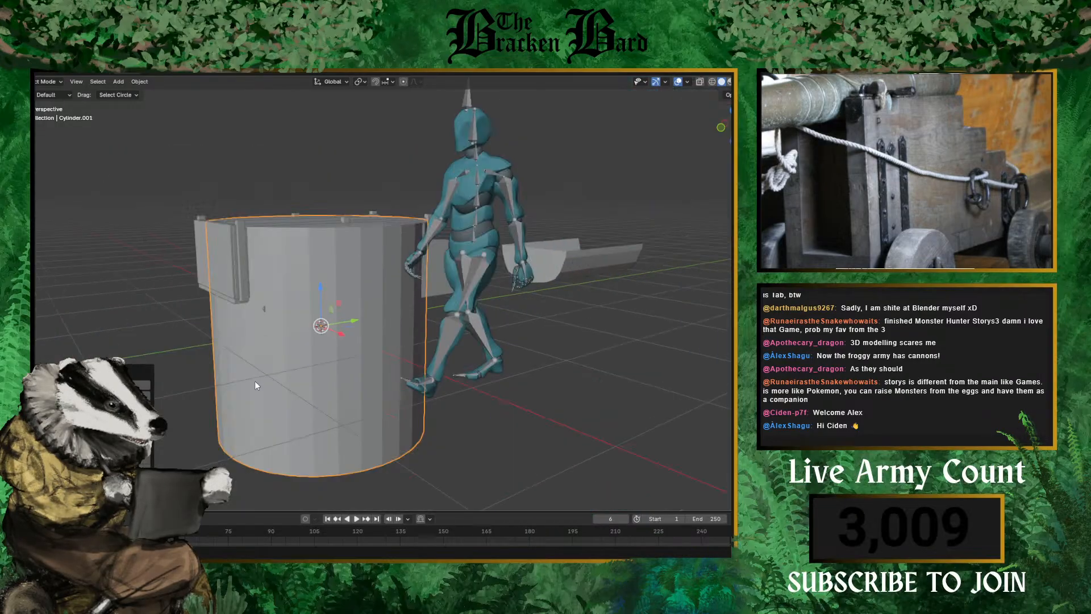
middle_drag(254, 381, 262, 371)
- Try to lay the new cylinder on its side by rotating it about global X
key(r)
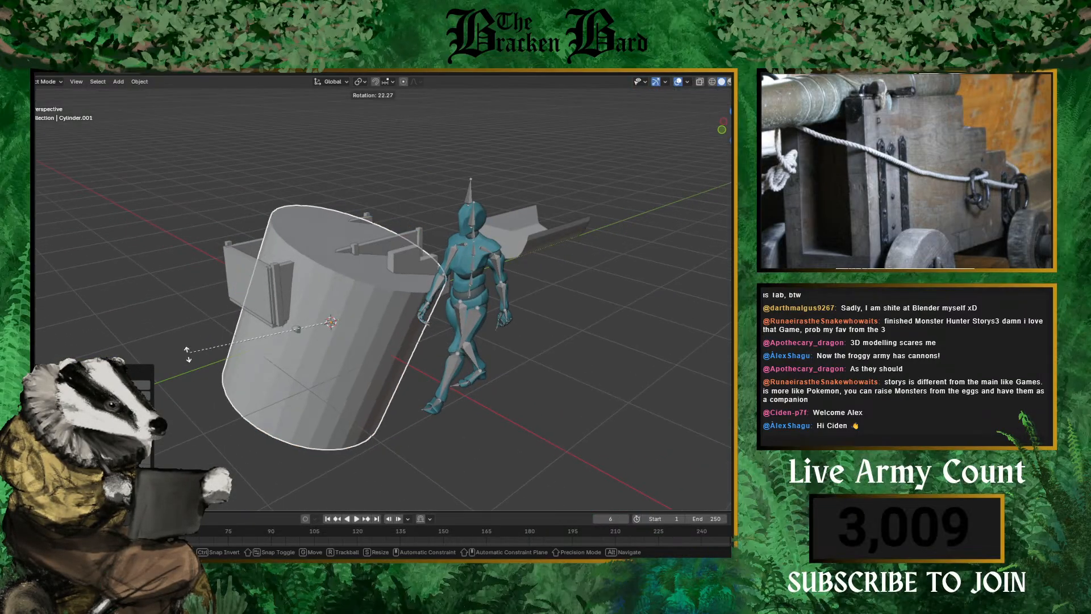
key(x)
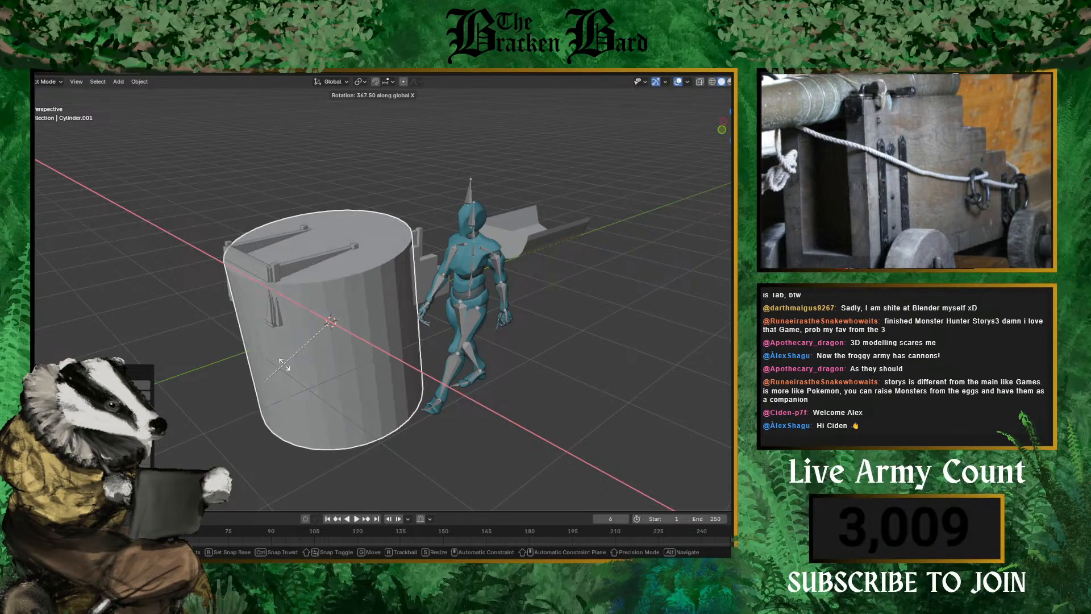
click(303, 278)
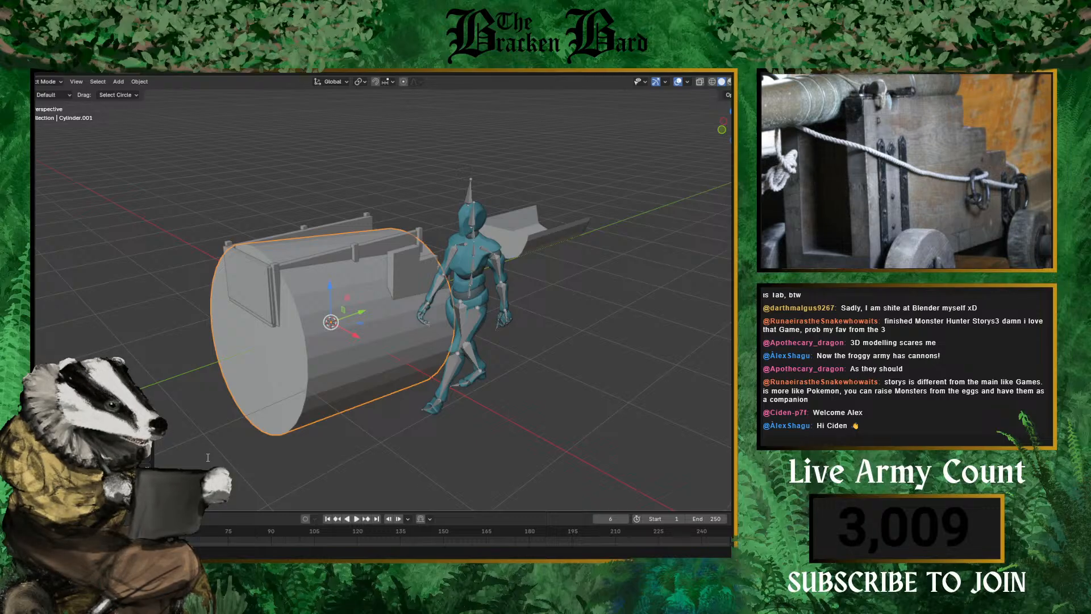
key(ctrl+z)
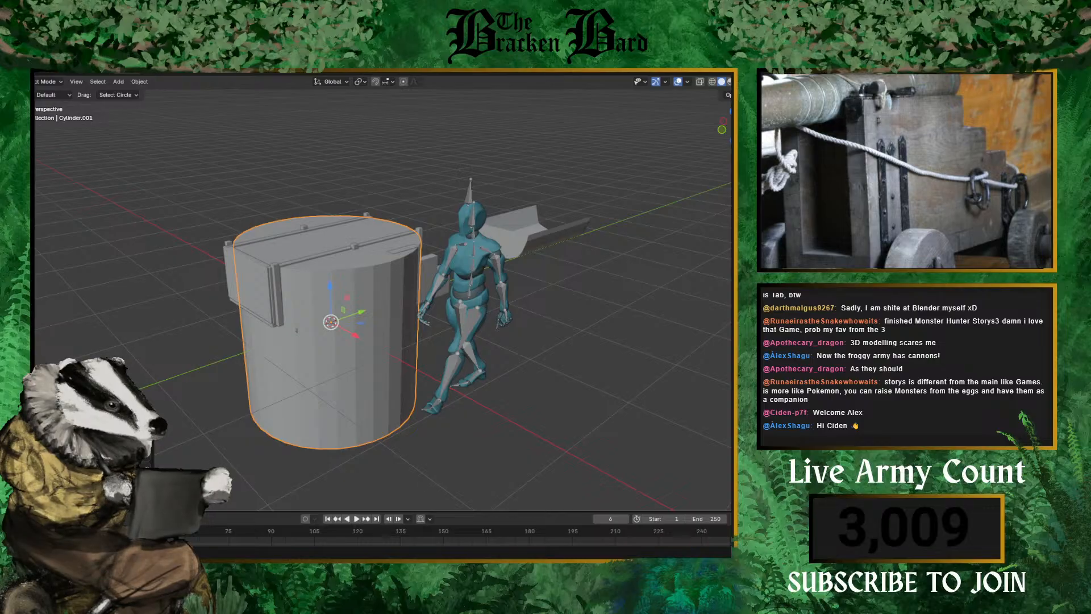
key(ctrl+shift+z)
click(318, 372)
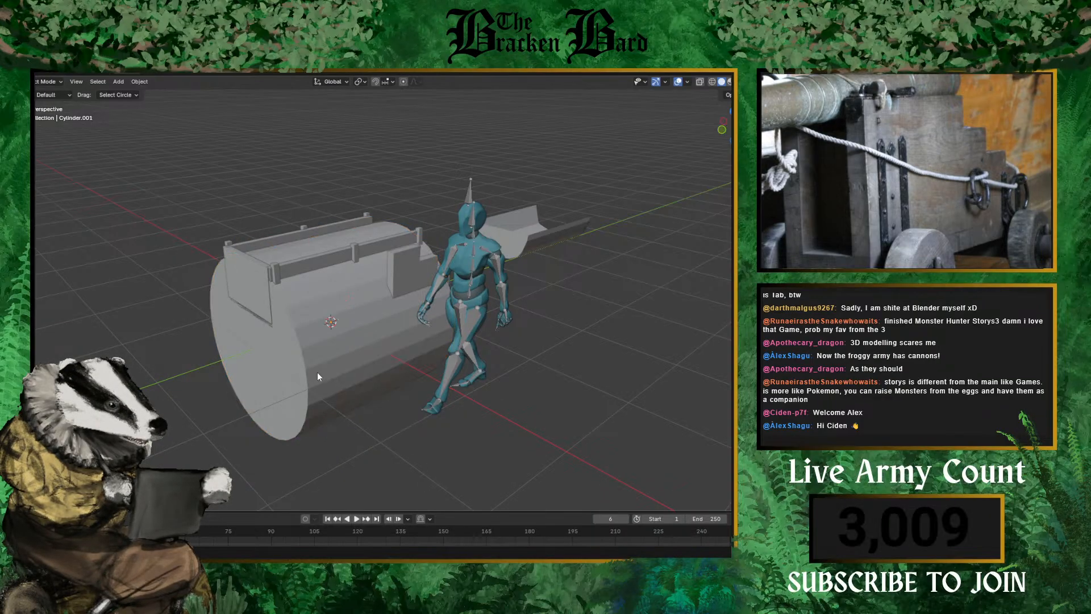
- Rotate the cylinder onto its side so its flat faces point along the X axis
key(r)
key(x)
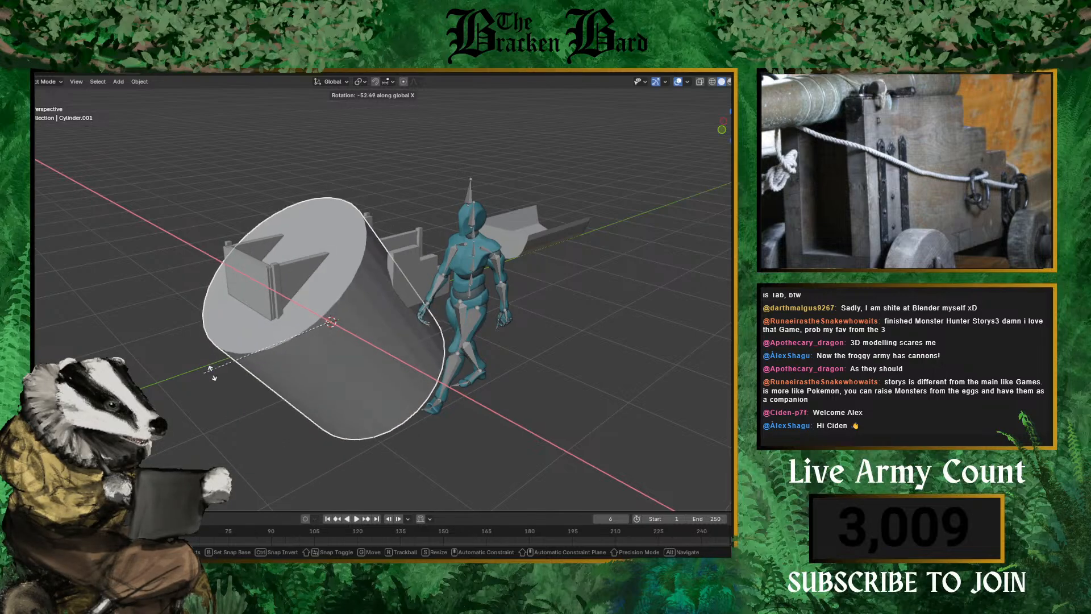
click(509, 380)
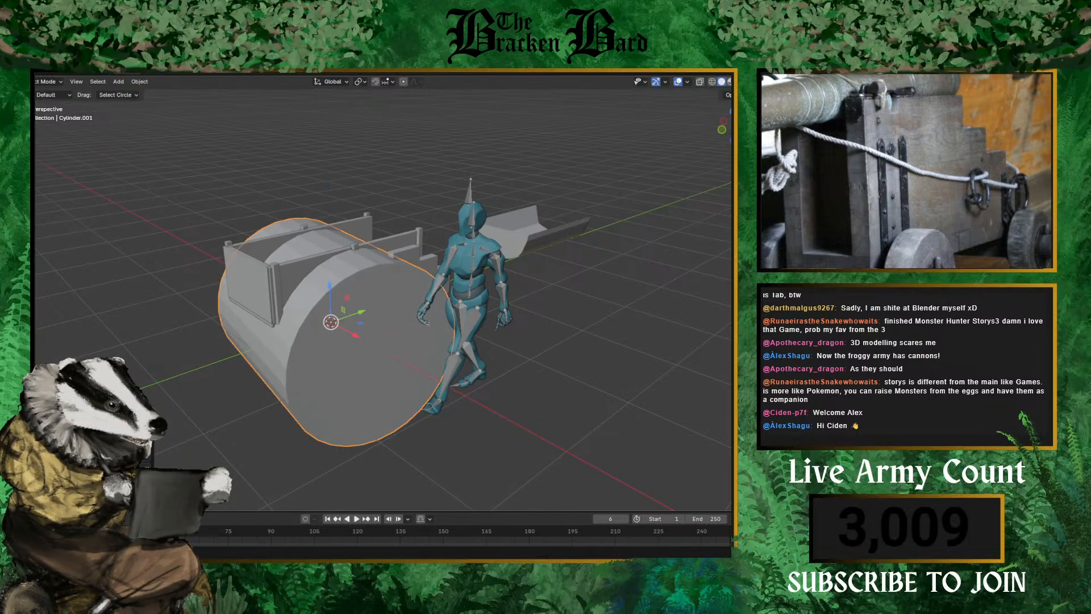
key(Return)
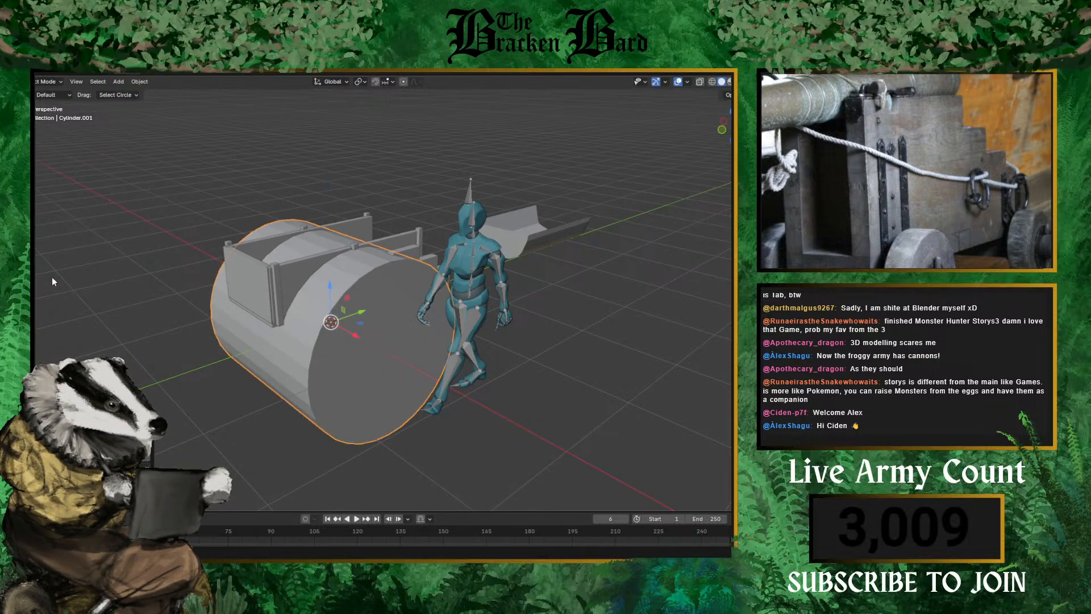
- Scale the cylinder down uniformly to about a fifth of its size
key(s)
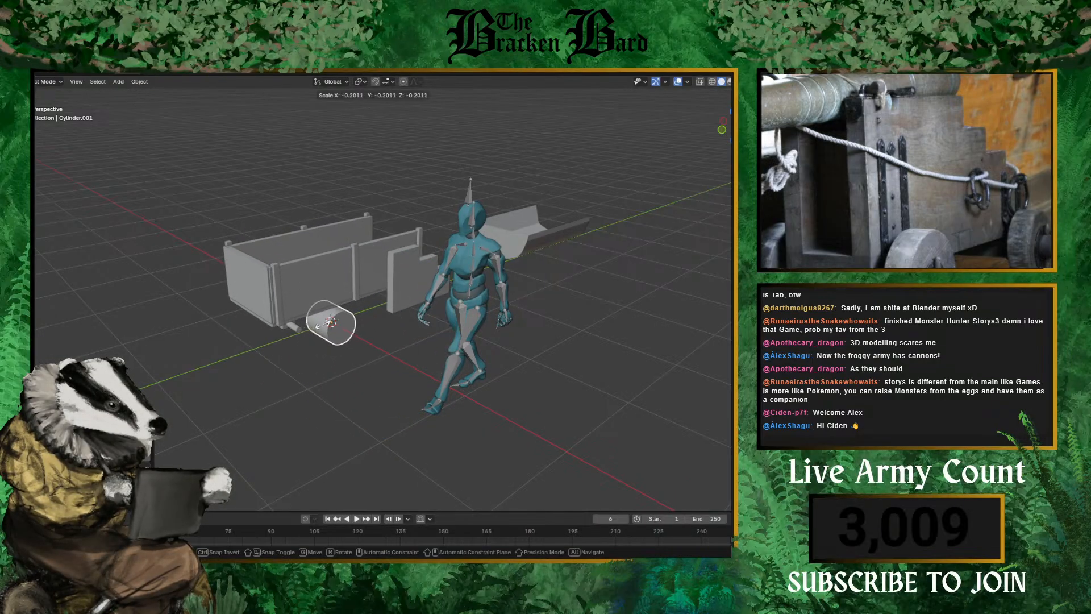
key(Return)
scroll(1003, 167, up, 8)
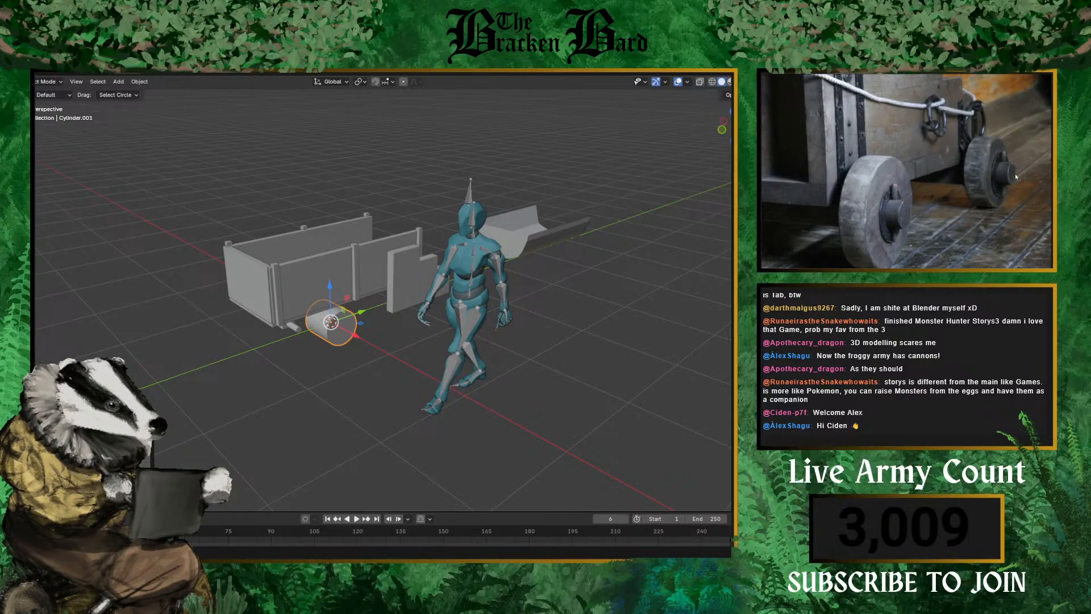
- Scale the cylinder along X to flatten it into a thin wheel disc
scroll(376, 292, up, 4)
key(KP_1)
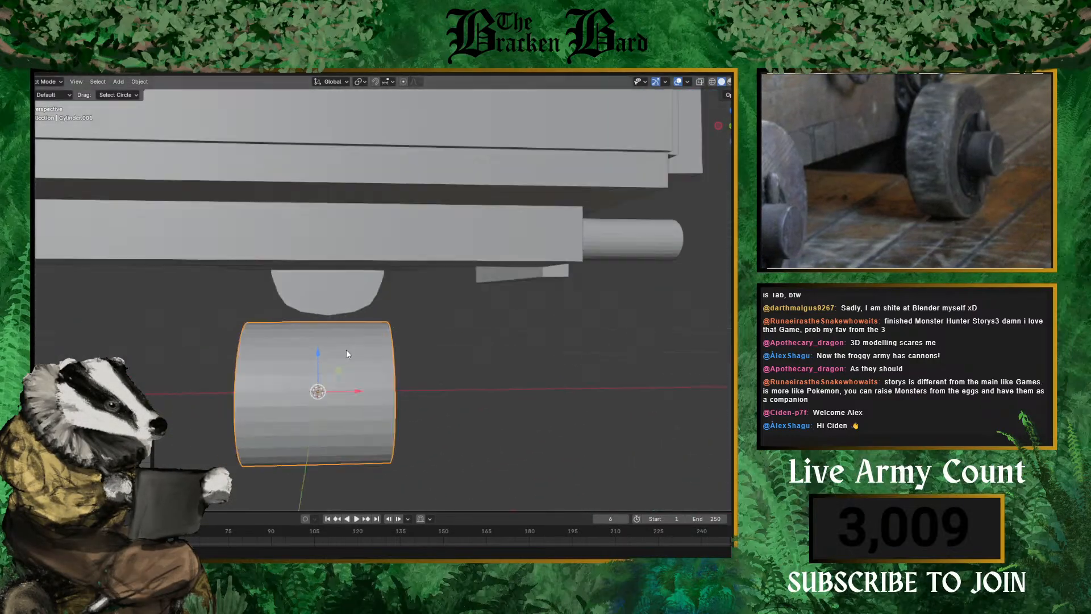
key(s)
key(z)
key(x)
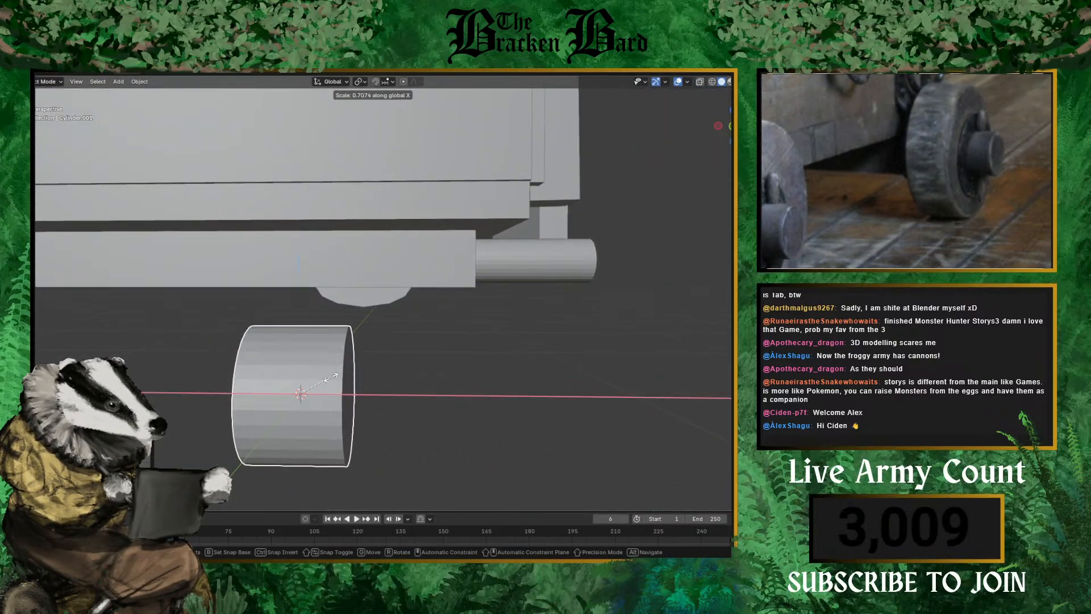
click(298, 383)
- Shrink the wheel disc uniformly to about 0.66 of its size
scroll(364, 405, down, 6)
middle_drag(364, 403, 305, 407)
scroll(304, 407, up, 3)
key(s)
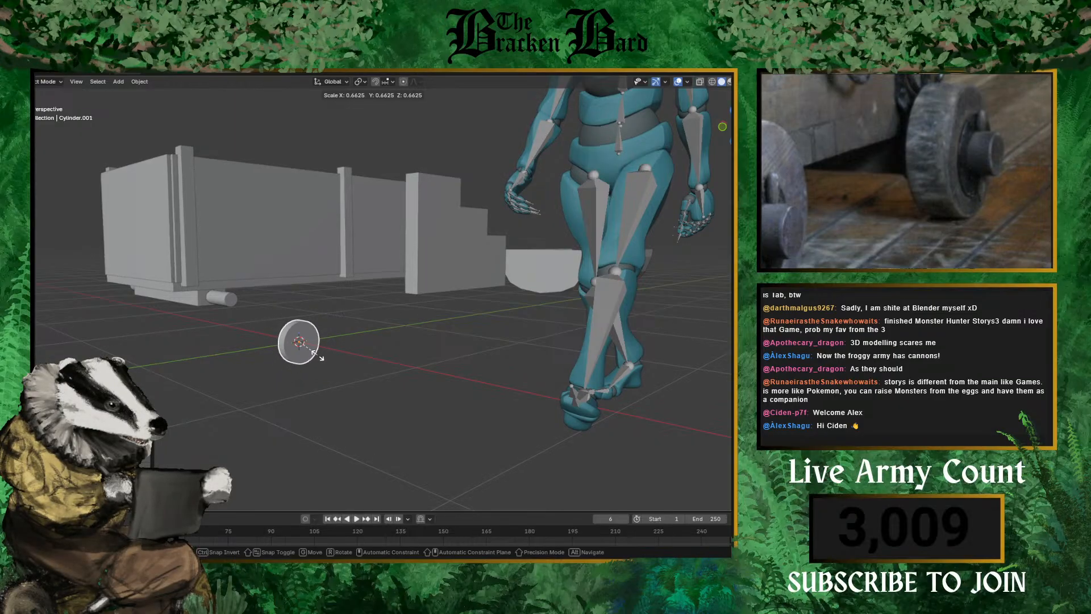
click(316, 351)
- Move the wheel disc outward along X and raise it along Z beside the stepped side piece
key(g)
key(x)
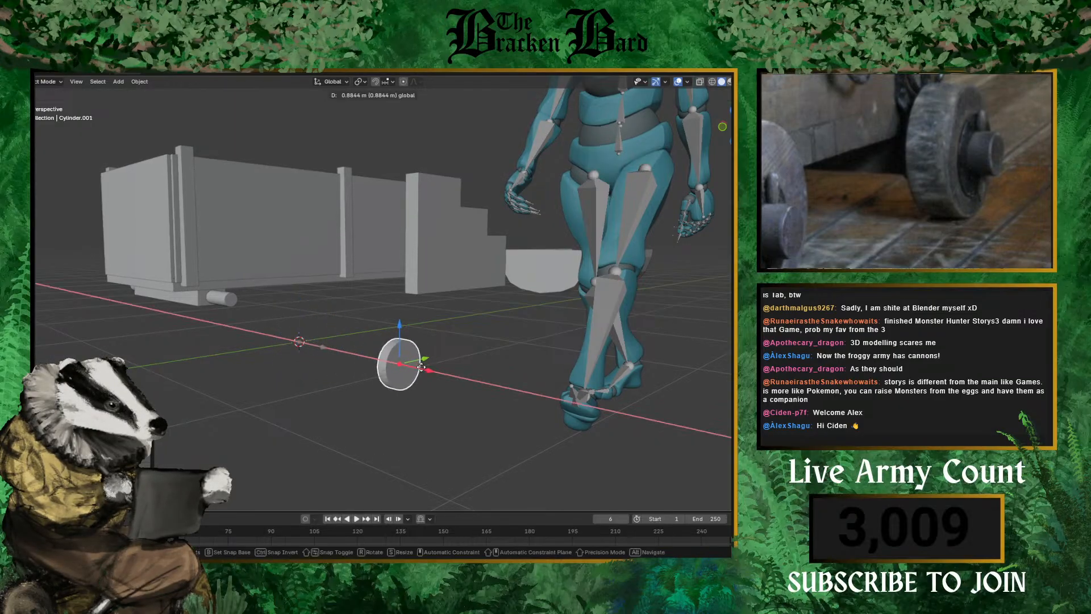
click(509, 341)
middle_drag(509, 341, 511, 384)
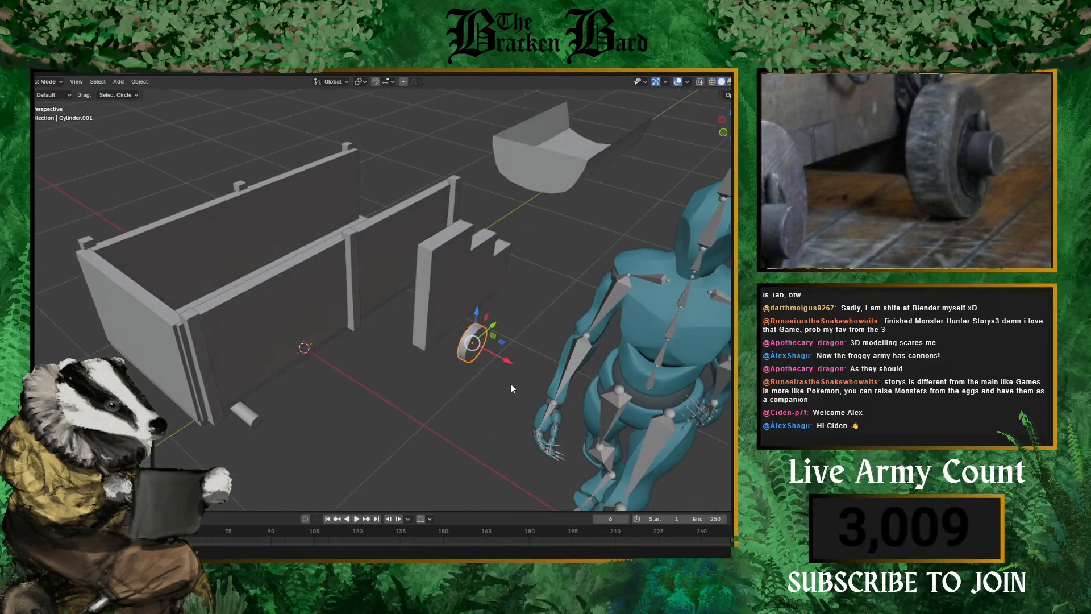
drag(475, 319, 481, 267)
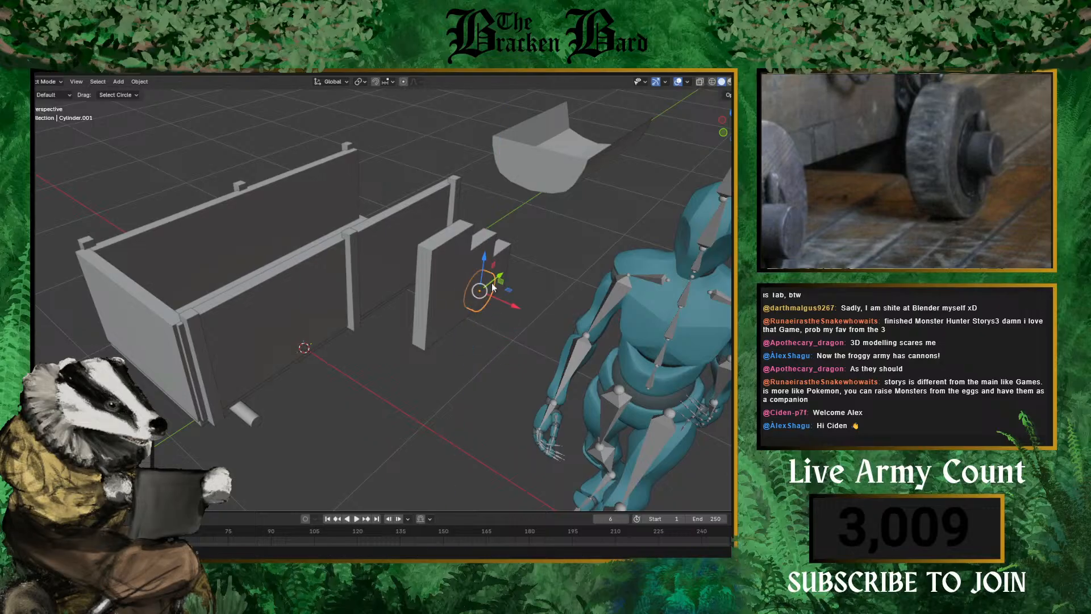
drag(520, 307, 537, 314)
- Fine-tune the wheel's position against the lower rear corner of the stepped side piece, lowering it slightly along Z
middle_drag(538, 358, 392, 396)
scroll(459, 354, up, 4)
scroll(511, 401, up, 3)
drag(359, 339, 345, 336)
middle_drag(398, 361, 296, 327)
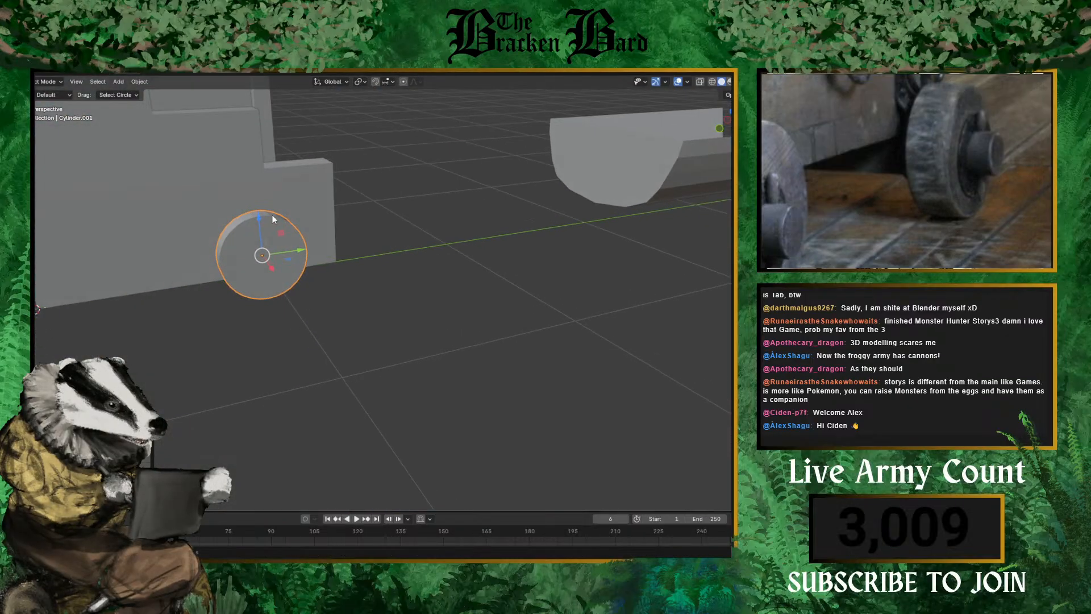
drag(257, 222, 257, 241)
middle_drag(257, 241, 506, 363)
- Duplicate the axle under the base and move the copy along Y to the base's opposite end
click(496, 301)
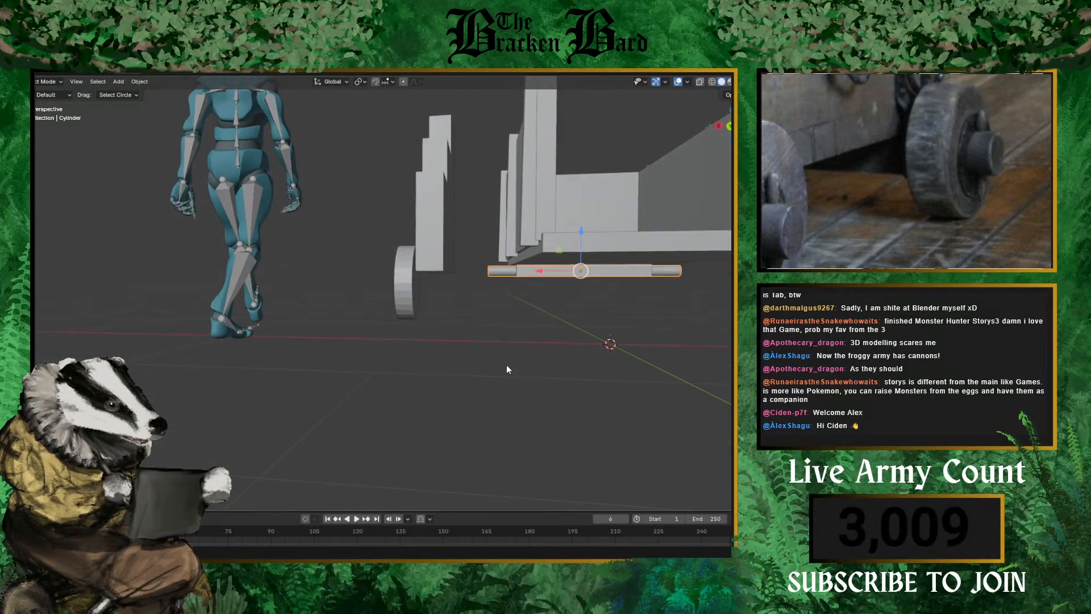
key(shift+d)
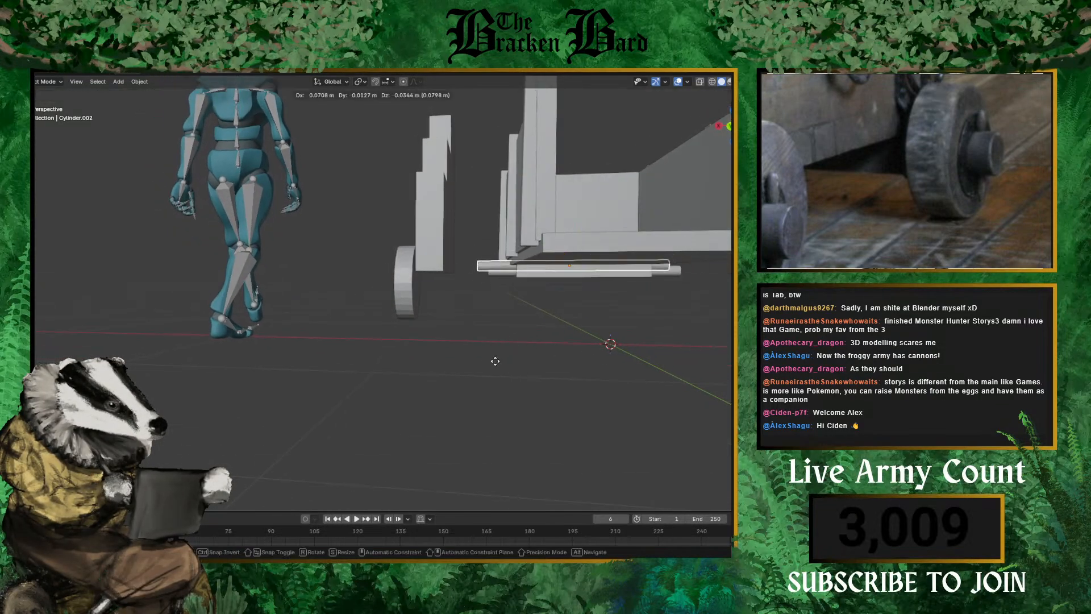
right_click(572, 289)
middle_drag(573, 289, 648, 278)
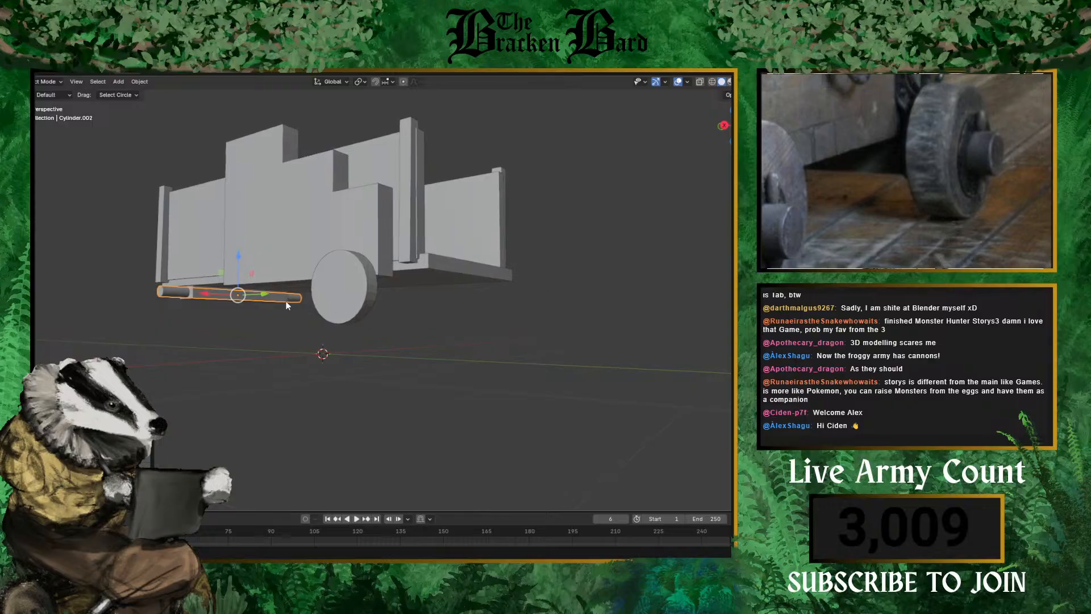
drag(266, 296, 512, 321)
middle_drag(512, 321, 539, 336)
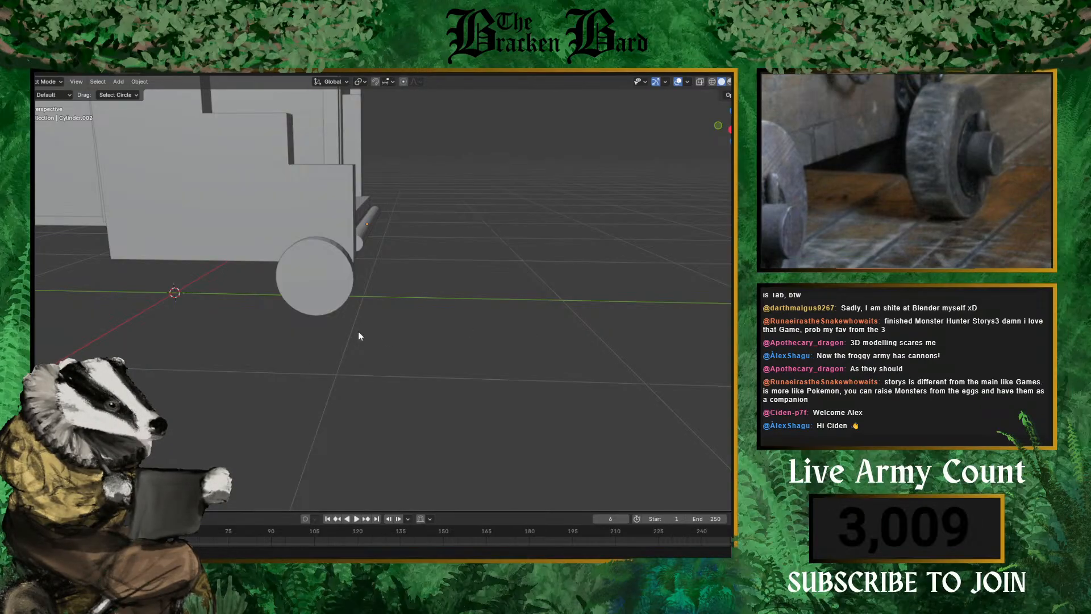
- Select the wheel disc and open its mesh for editing
middle_drag(358, 336, 295, 290)
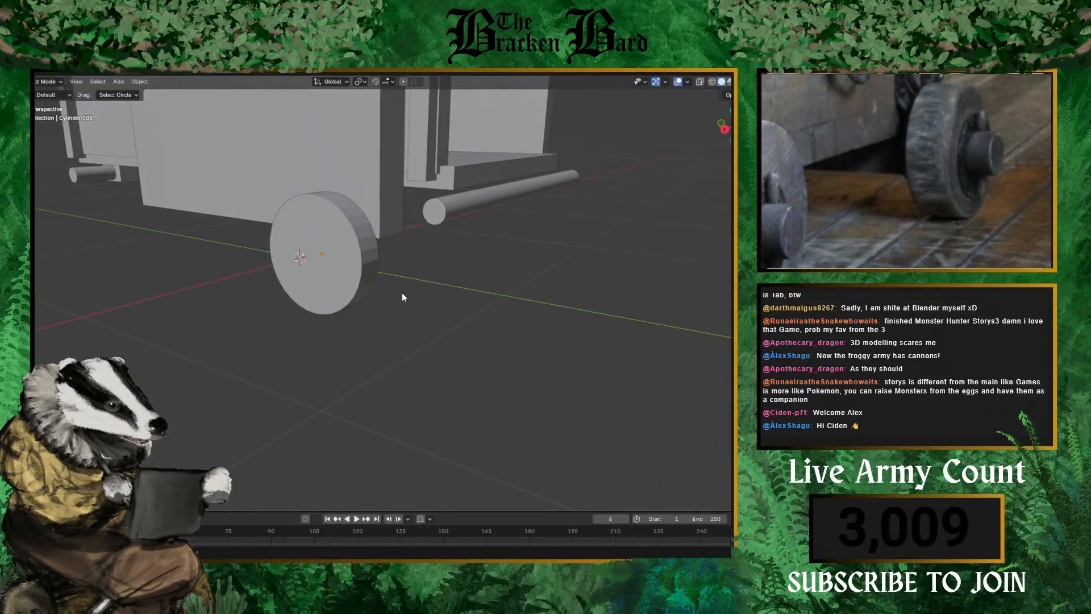
middle_drag(403, 297, 330, 264)
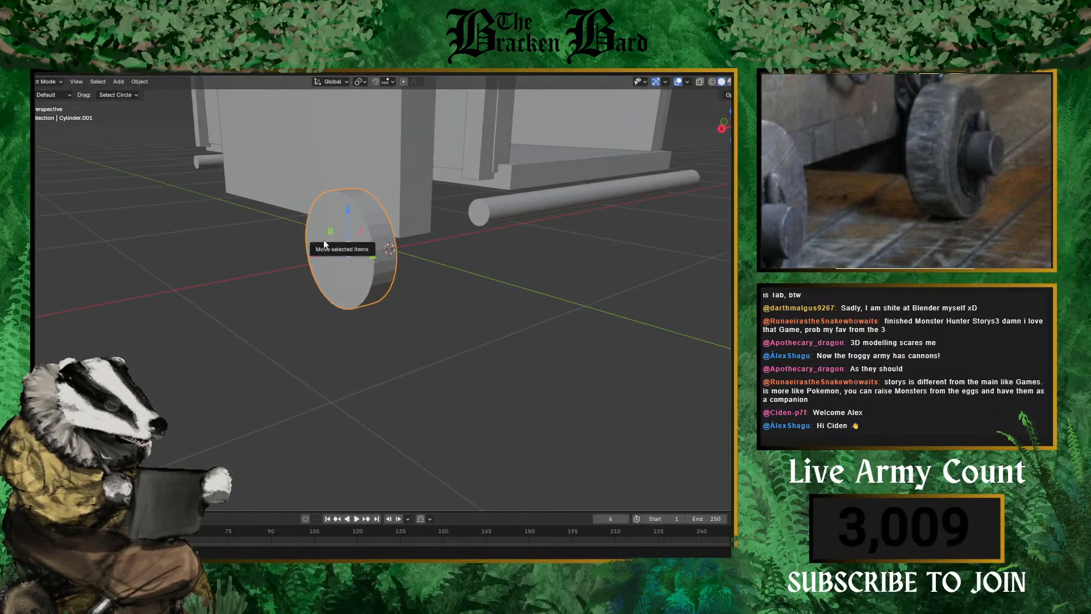
middle_drag(324, 243, 245, 294)
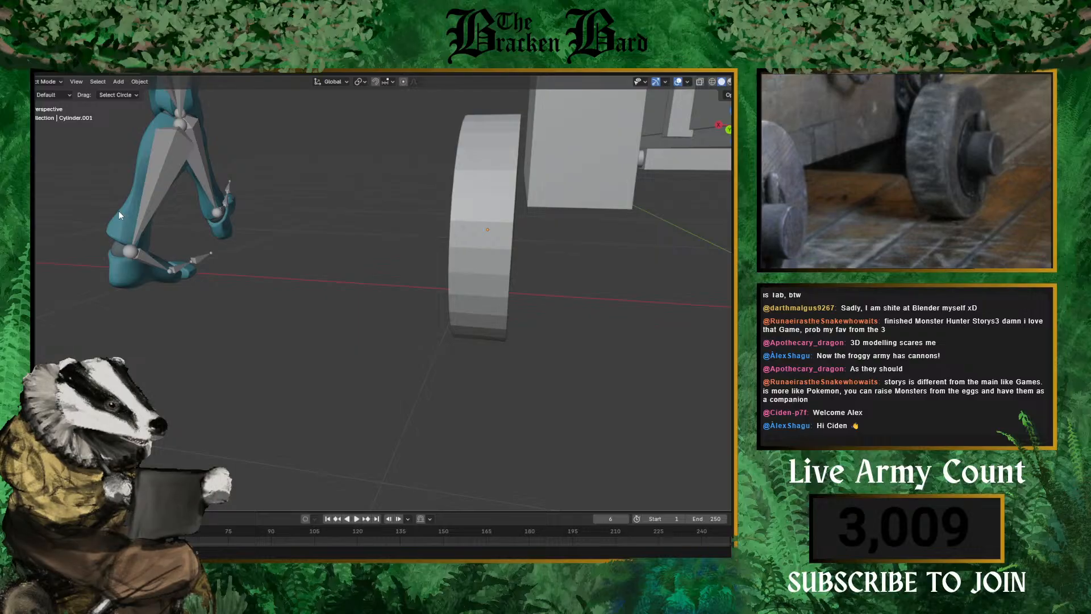
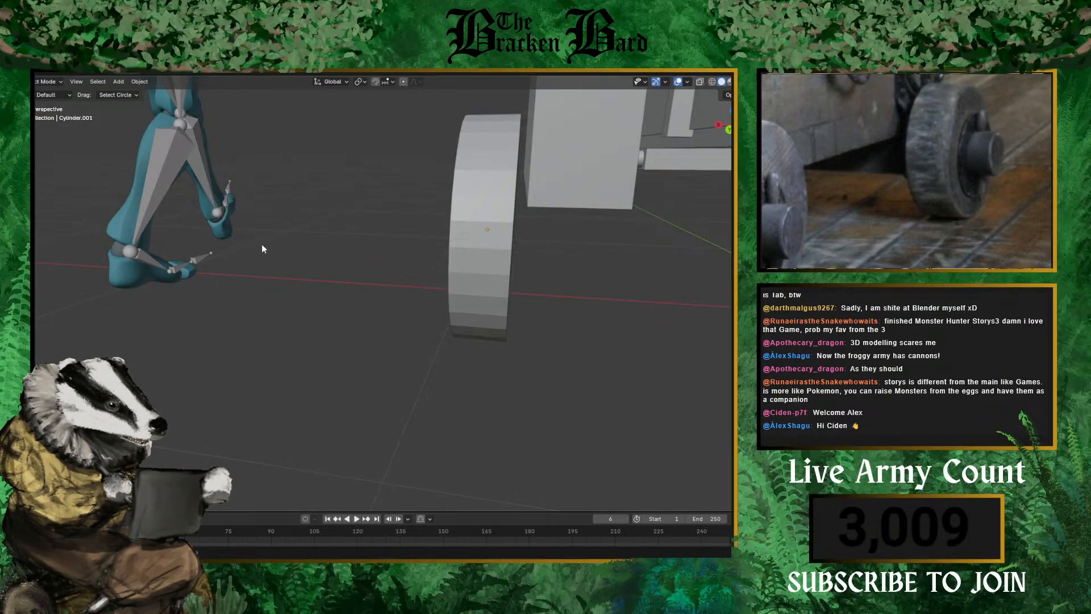
middle_drag(503, 278, 349, 233)
click(322, 222)
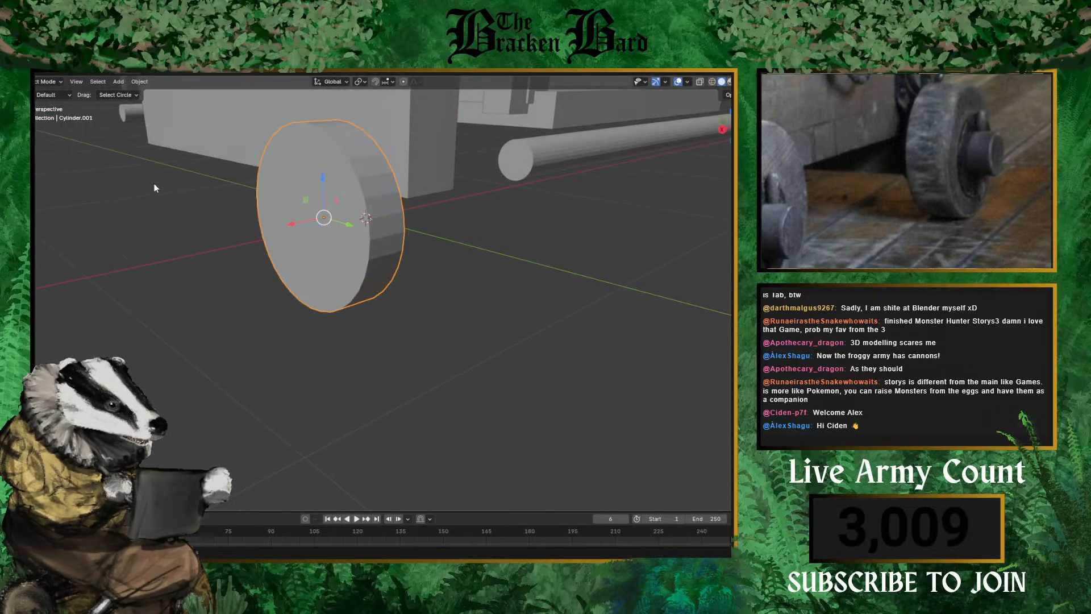
key(Tab)
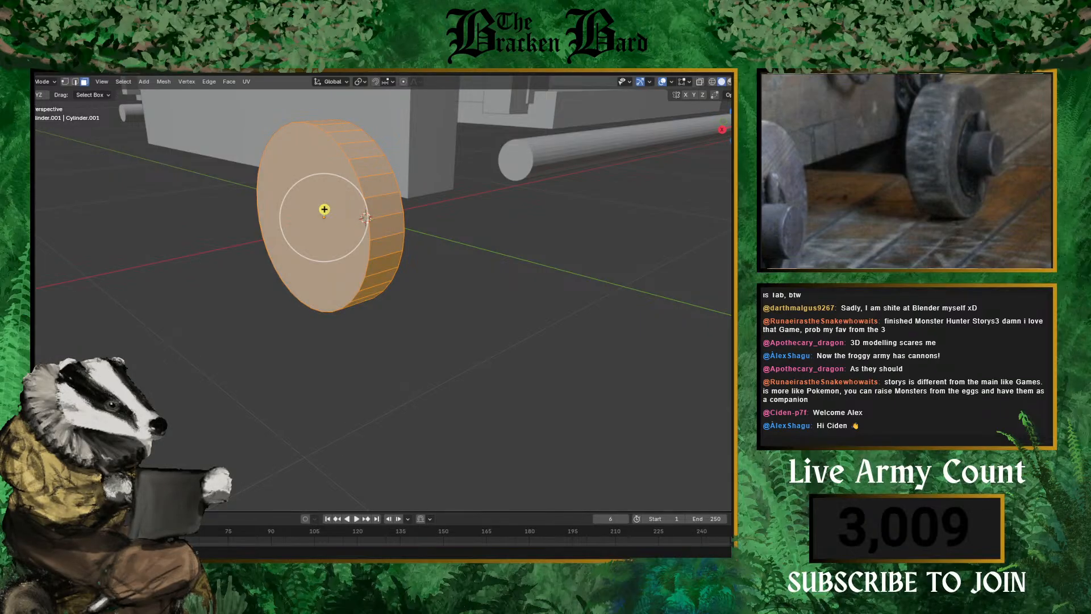
- Try to inset the wheel with all of its faces selected
key(i)
drag(346, 194, 341, 199)
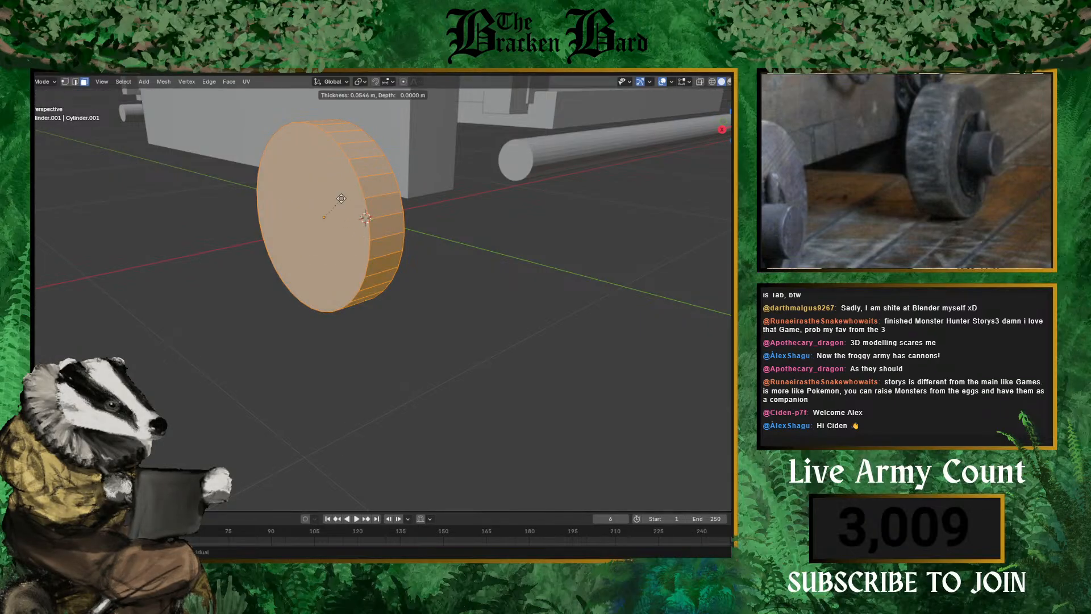
drag(362, 84, 361, 87)
- Inset the wheel's outer circular face to outline a smaller concentric hub face
middle_drag(228, 267, 277, 297)
click(334, 302)
scroll(334, 301, down, 3)
click(281, 232)
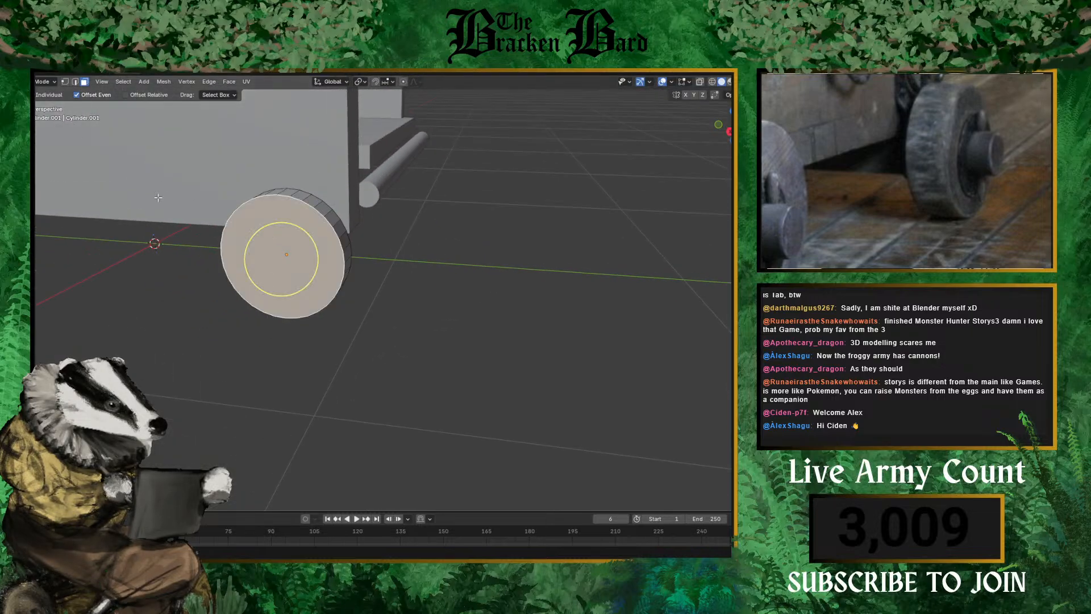
drag(302, 230, 282, 241)
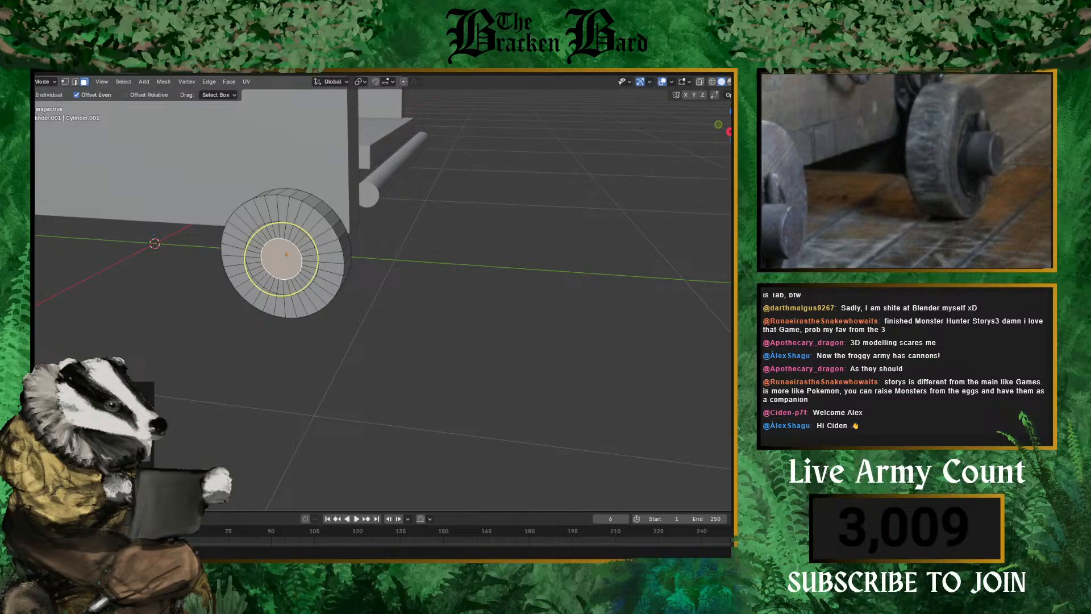
scroll(268, 238, up, 3)
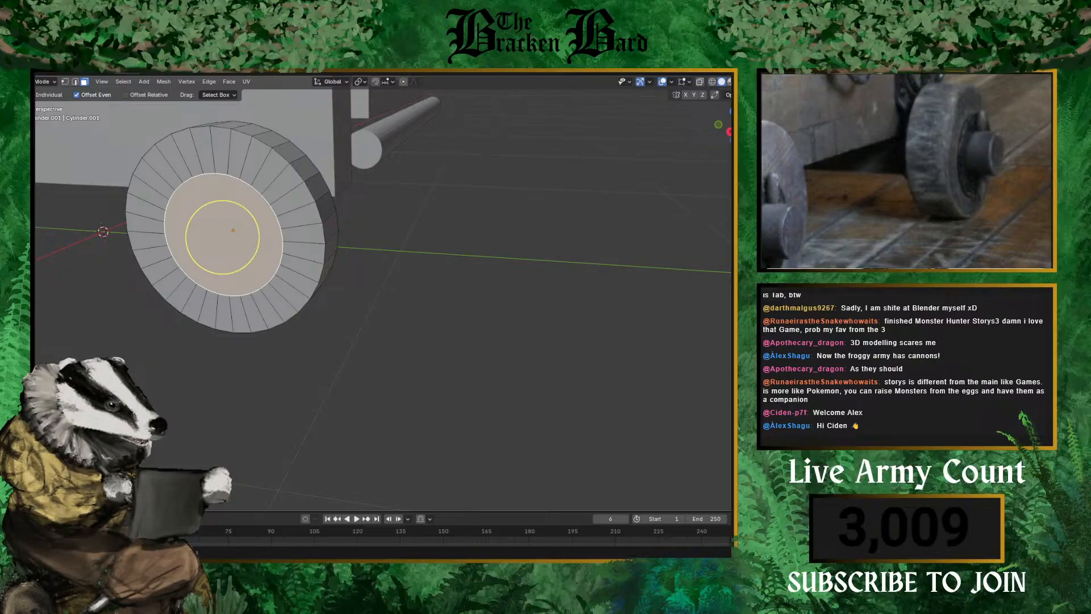
click(78, 272)
drag(252, 215, 239, 216)
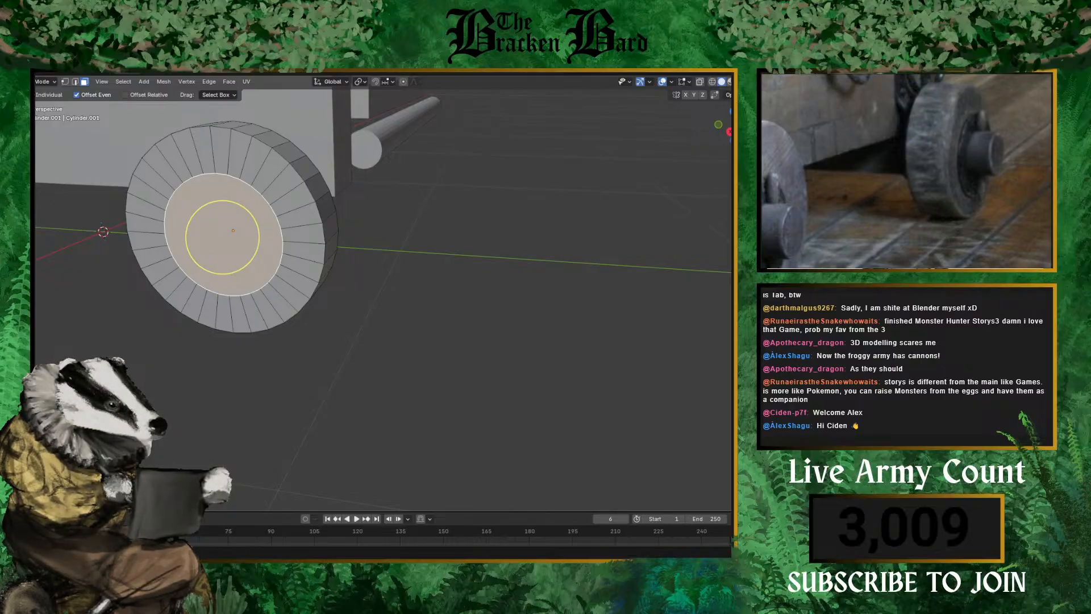
- Inset and extrude the centre face outward to form the wheel's protruding hub, and leave mesh editing
key(shift+space)
key(g)
drag(205, 250, 203, 253)
middle_drag(203, 253, 296, 182)
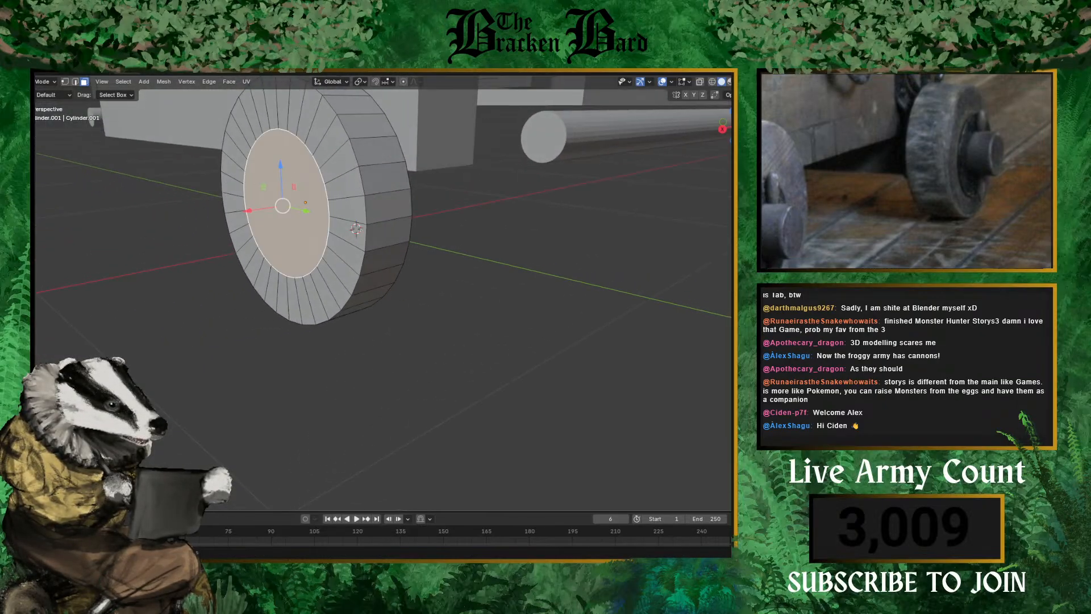
key(shift+space)
key(i)
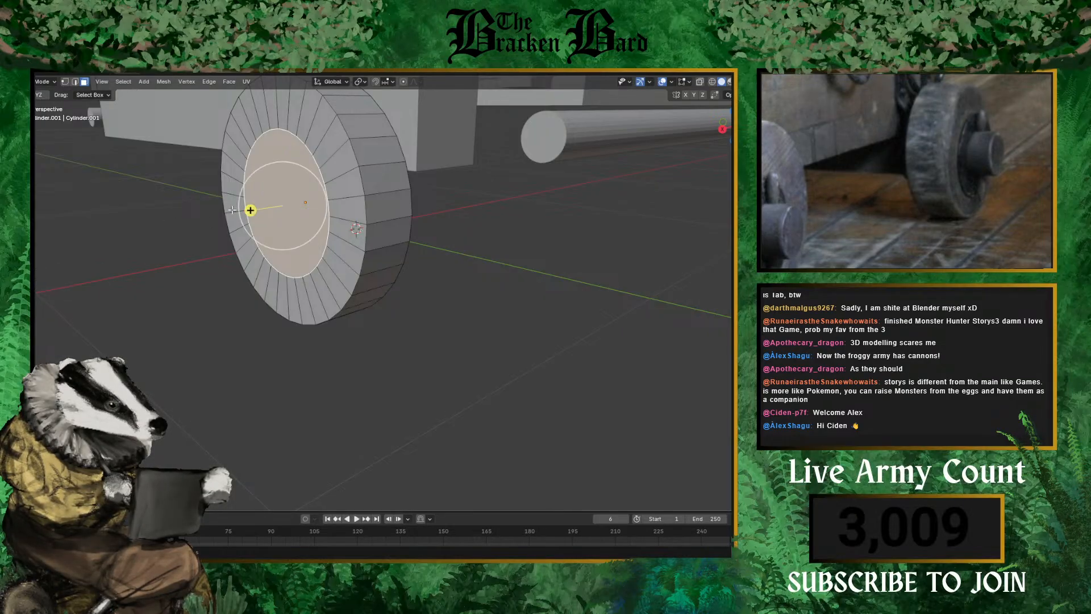
drag(250, 210, 214, 214)
key(shift+space)
key(e)
middle_drag(214, 215, 189, 175)
key(Tab)
shift+right_click(180, 376)
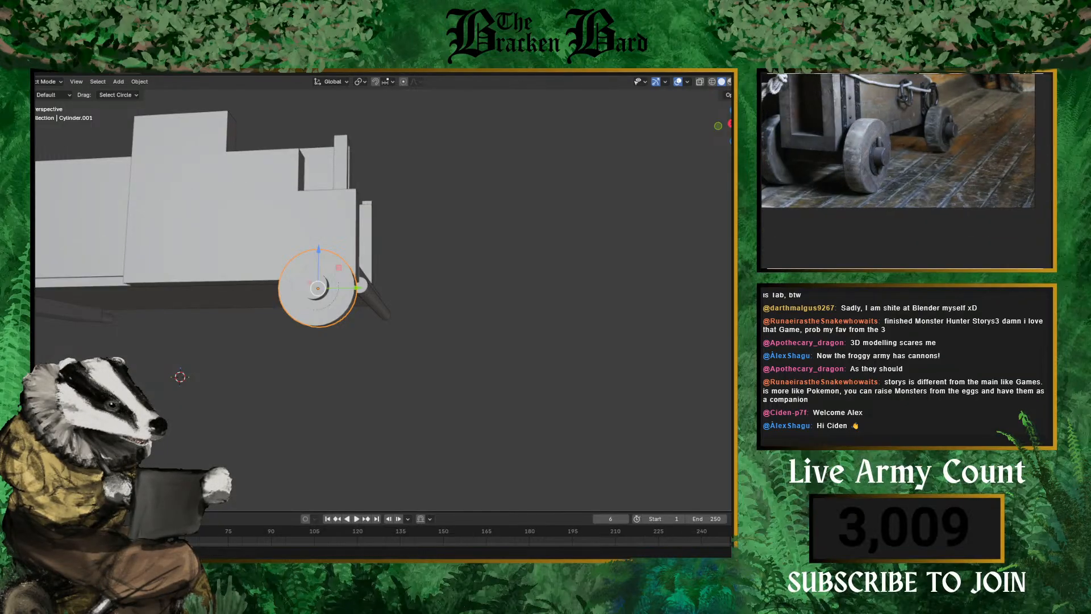
- Check the finished wheel's size and placement on the stepped side piece from several angles
scroll(979, 115, up, 1)
middle_drag(147, 341, 183, 323)
scroll(193, 292, down, 3)
scroll(240, 301, up, 2)
middle_drag(240, 302, 215, 283)
scroll(219, 261, down, 1)
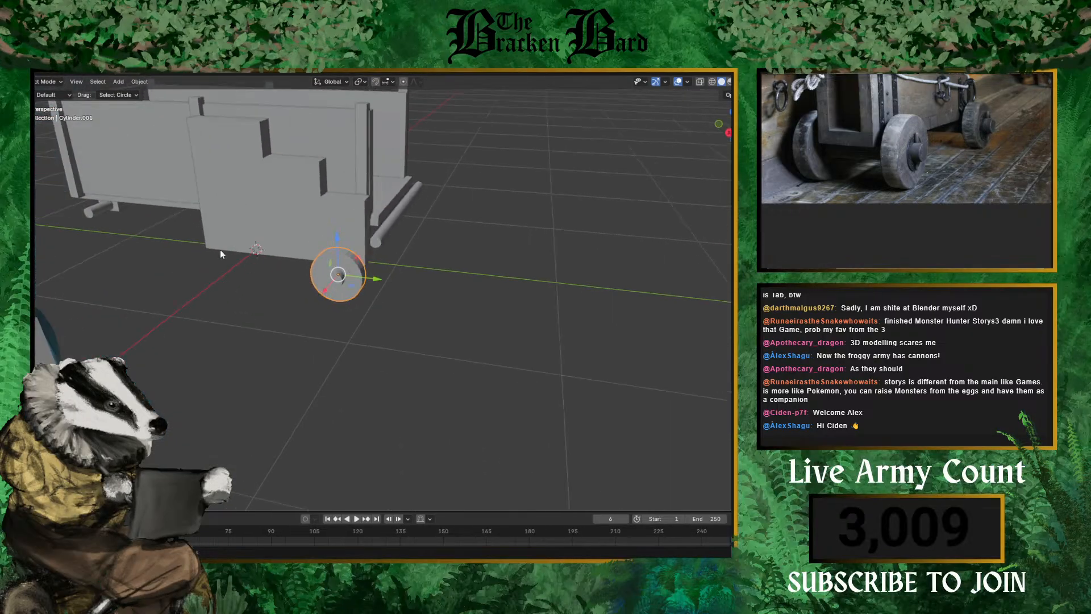
scroll(217, 249, down, 2)
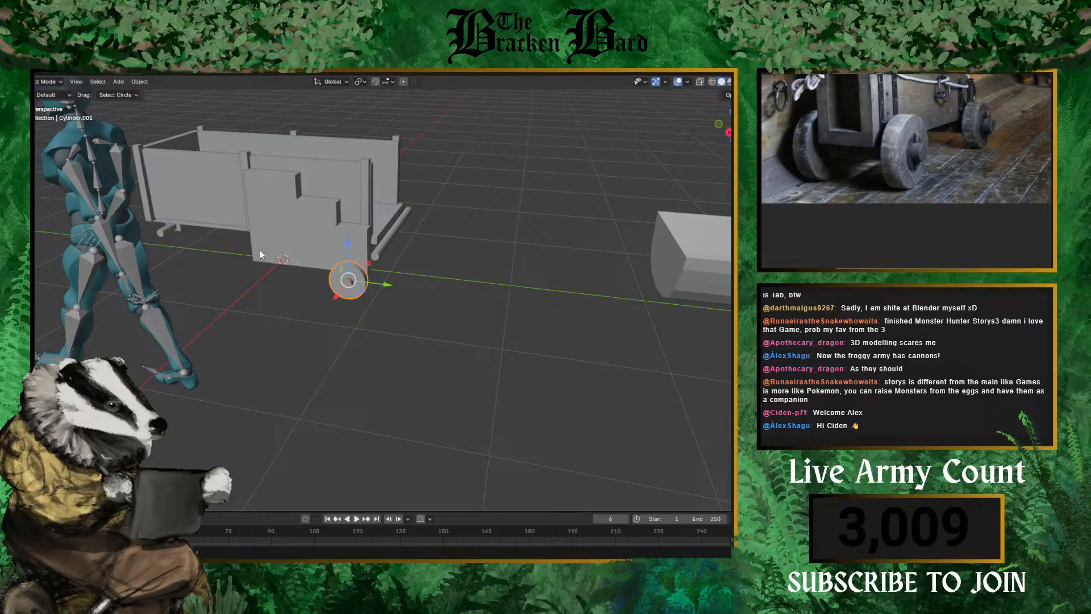
scroll(256, 252, up, 1)
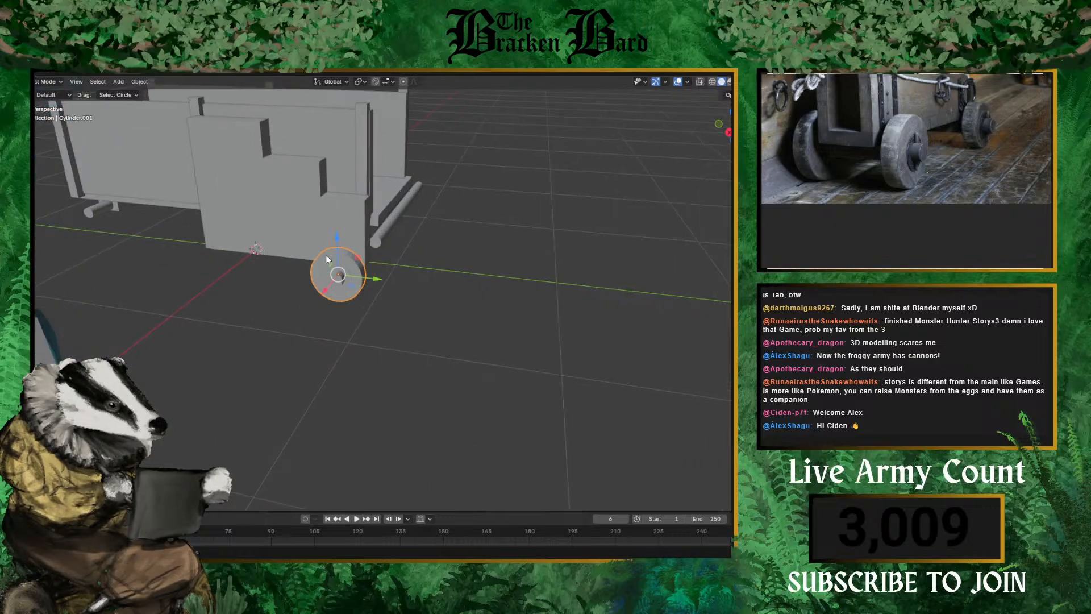
middle_drag(260, 266, 277, 269)
middle_drag(158, 263, 283, 265)
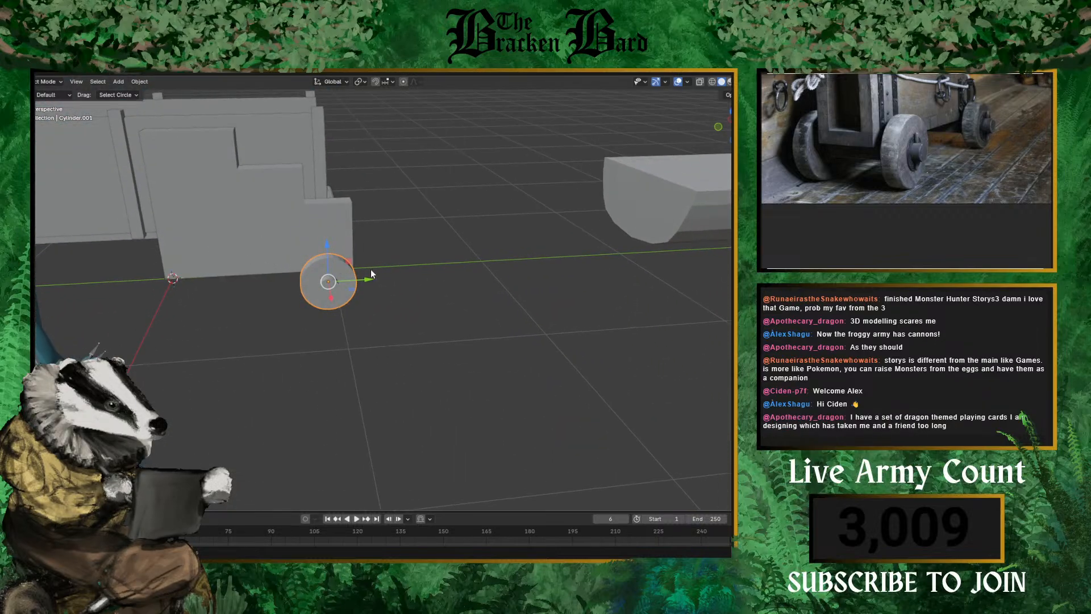
- Duplicate the wheel and move the copy along Y to the opposite lower corner of the stepped side piece
drag(369, 279, 251, 285)
key(ctrl+z)
key(shift+d)
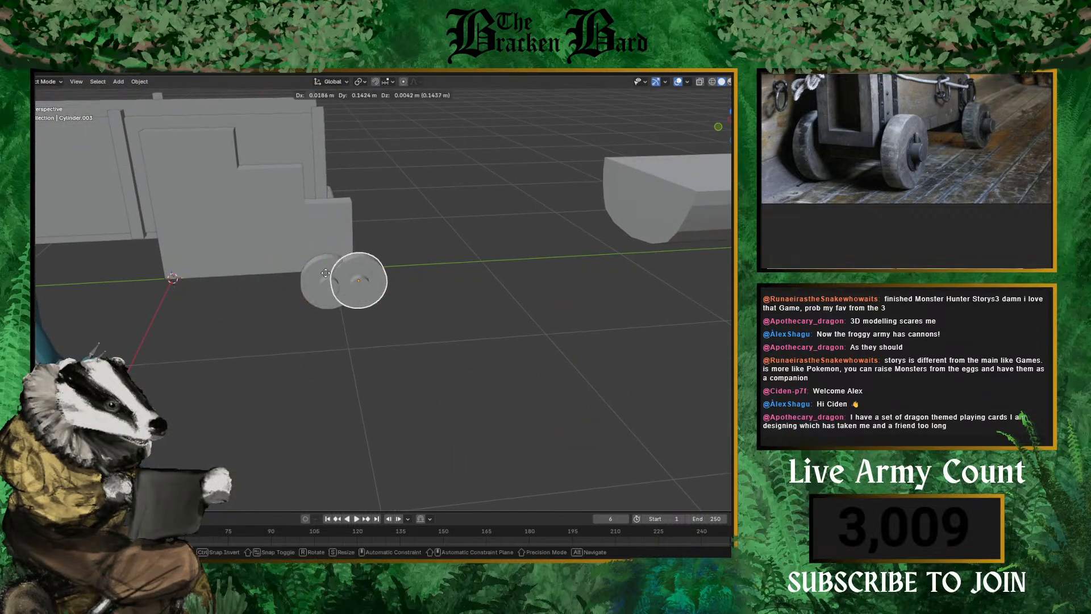
key(Escape)
key(shift+d)
key(y)
drag(247, 283, 234, 284)
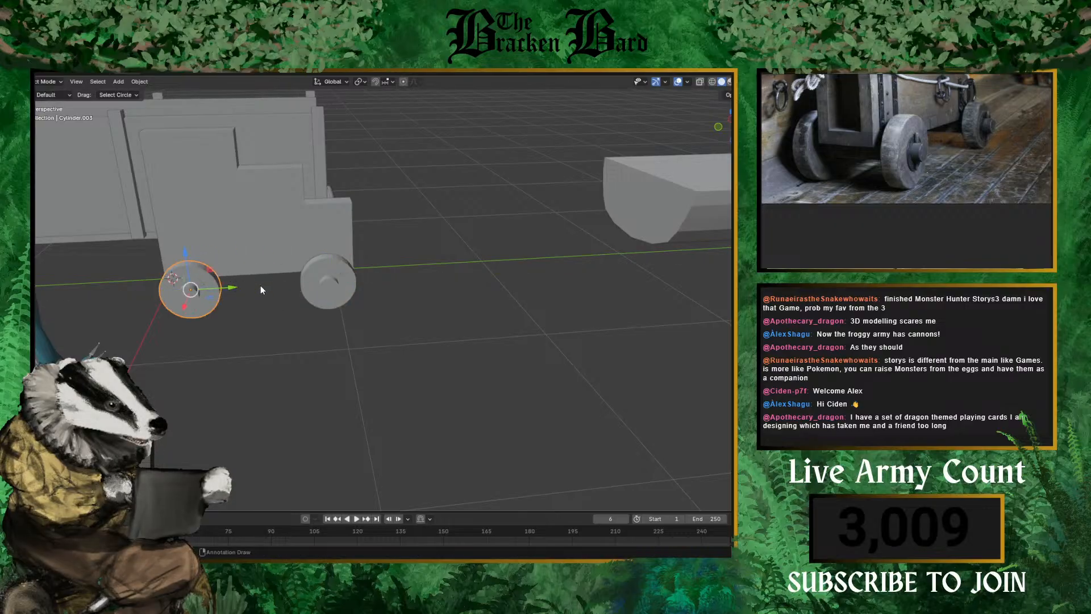
- Select both wheels together and examine how they sit against the outer face of the stepped side piece
scroll(262, 279, up, 4)
middle_drag(267, 269, 407, 187)
shift+click(342, 232)
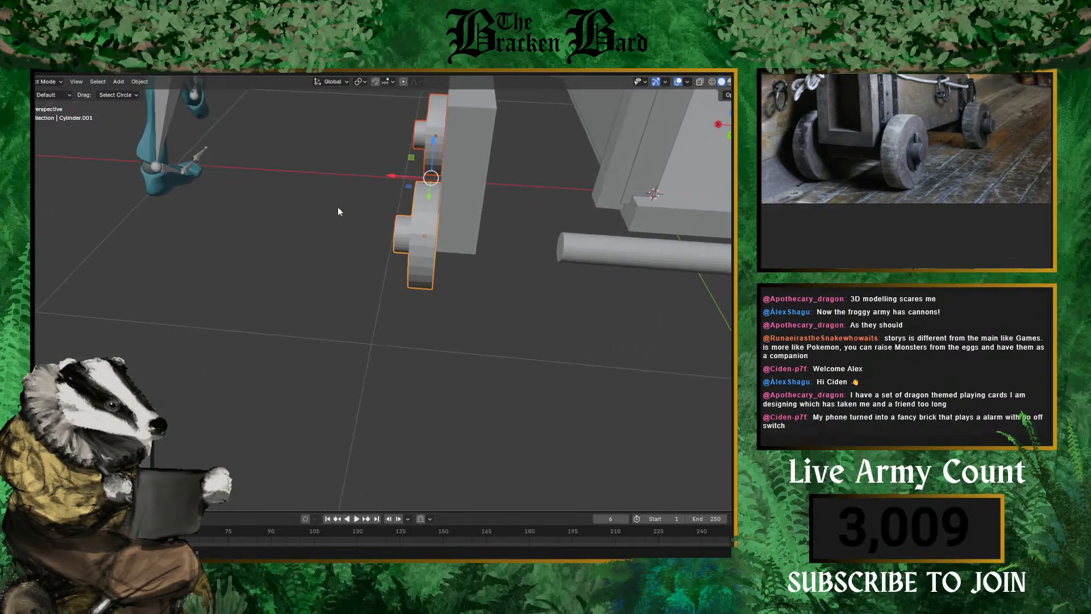
middle_drag(338, 207, 233, 247)
click(233, 247)
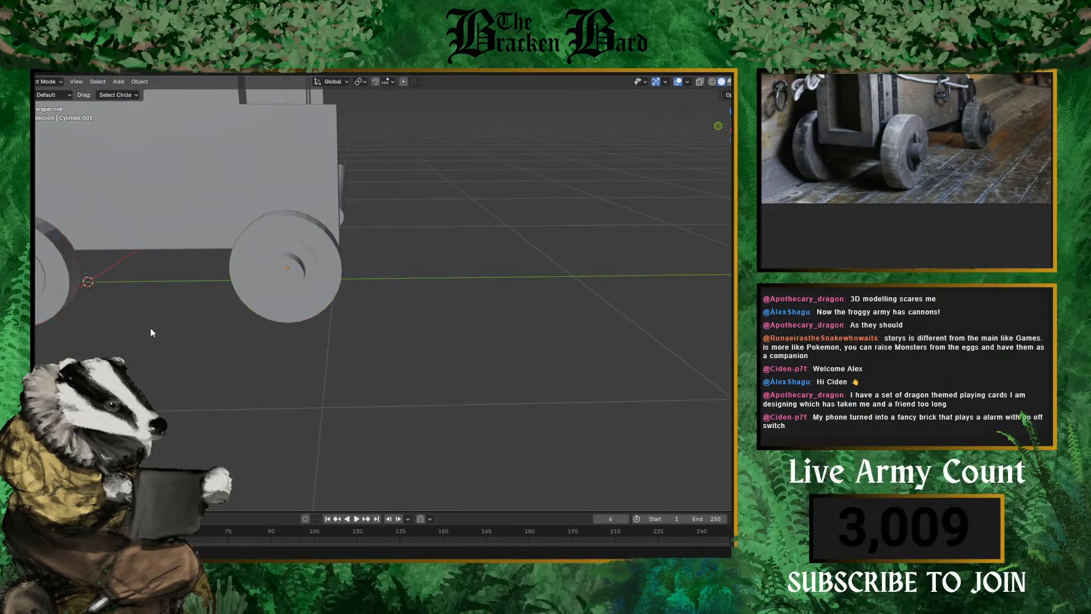
- Lower the axle beside the wheel along Z and lengthen it along X by a factor of about 1.5
middle_drag(162, 289, 469, 256)
click(392, 242)
key(shift+d)
key(z)
click(439, 236)
key(s)
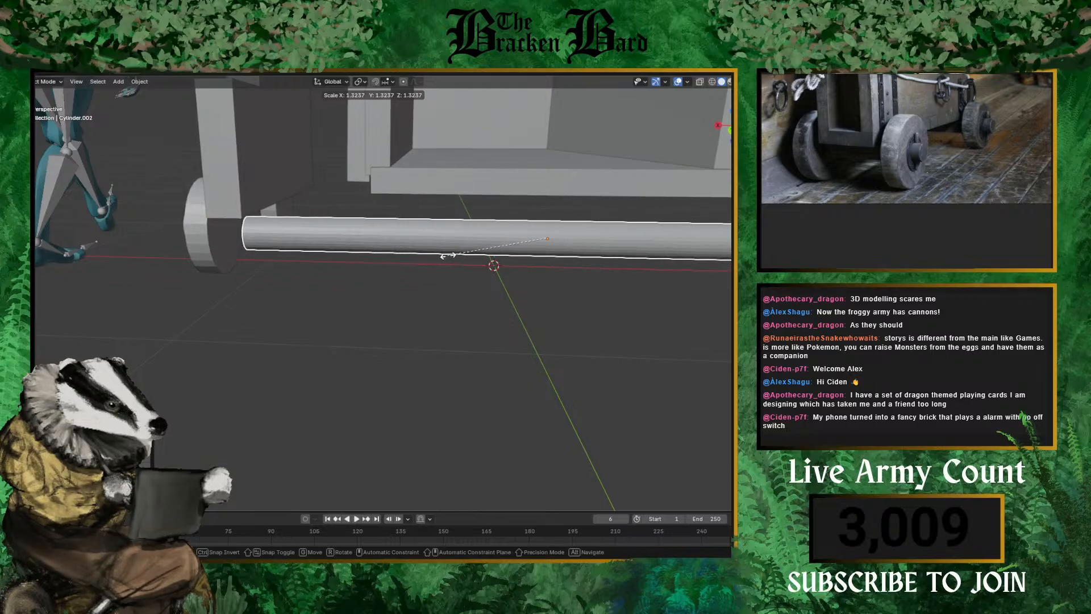
key(x)
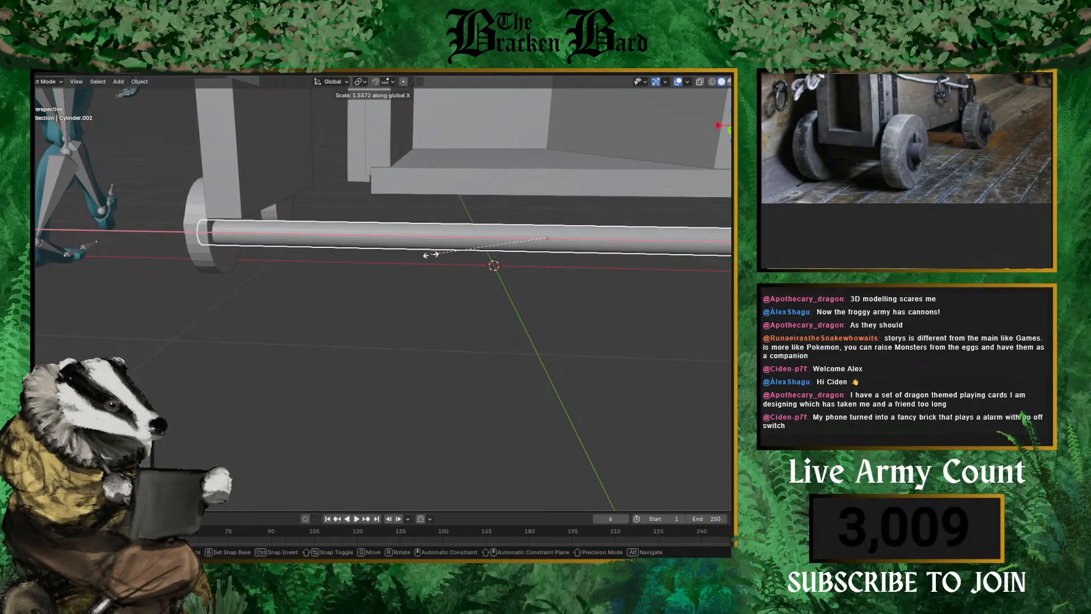
click(421, 253)
- Shift the axle along Y into line with the wheel hub and show the viewport in Material Preview shading
middle_drag(421, 253, 484, 270)
drag(386, 242, 342, 237)
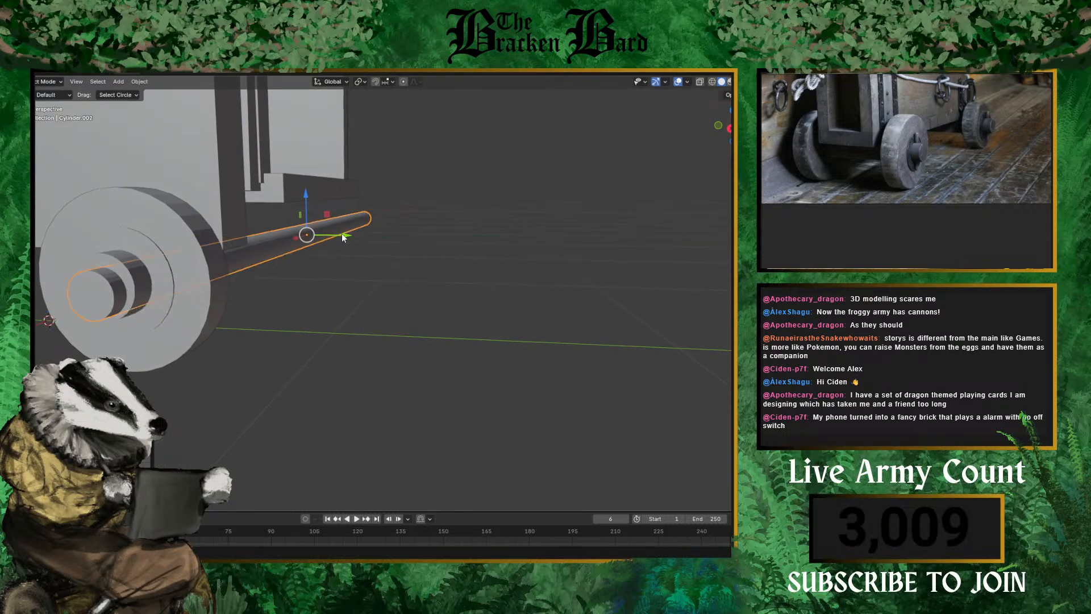
middle_drag(342, 237, 461, 187)
click(730, 81)
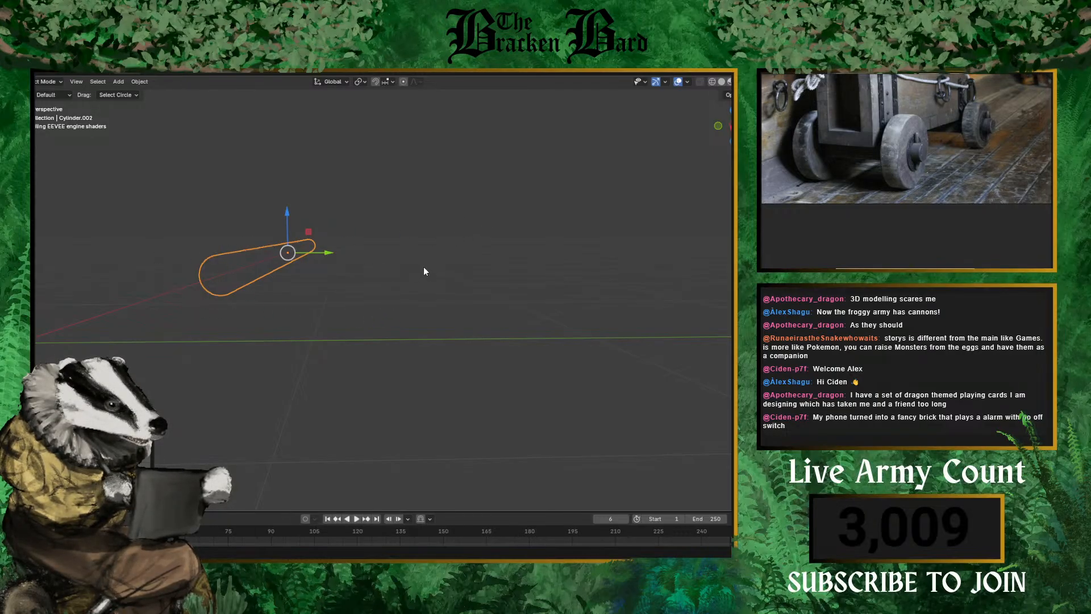
middle_drag(211, 265, 325, 278)
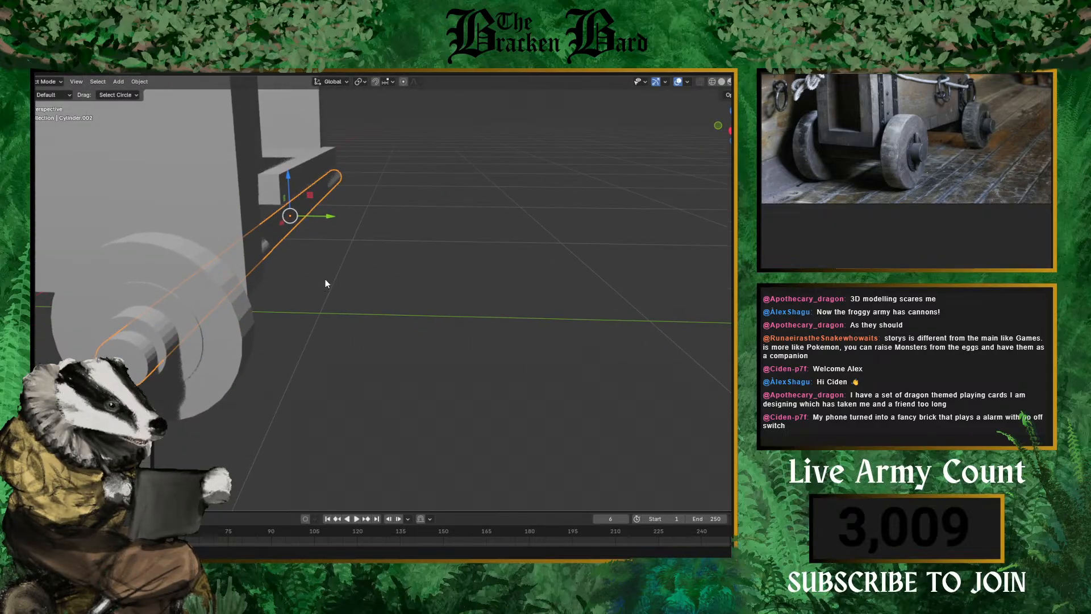
- Raise the axle about 0.007 m along Z and fine-tune its Y position within the wheel hub
key(g)
key(z)
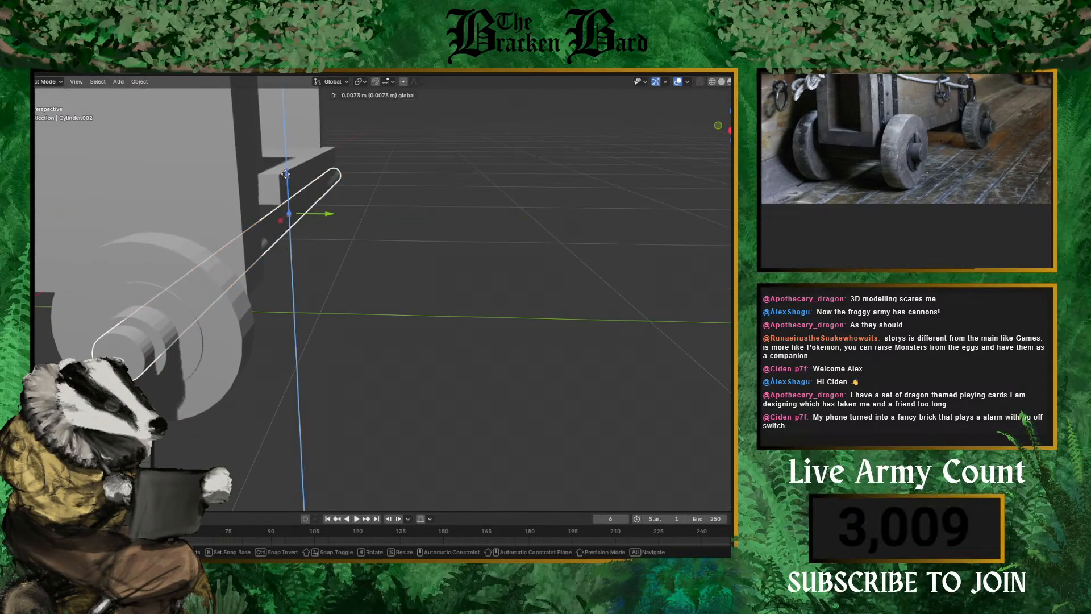
drag(286, 176, 285, 174)
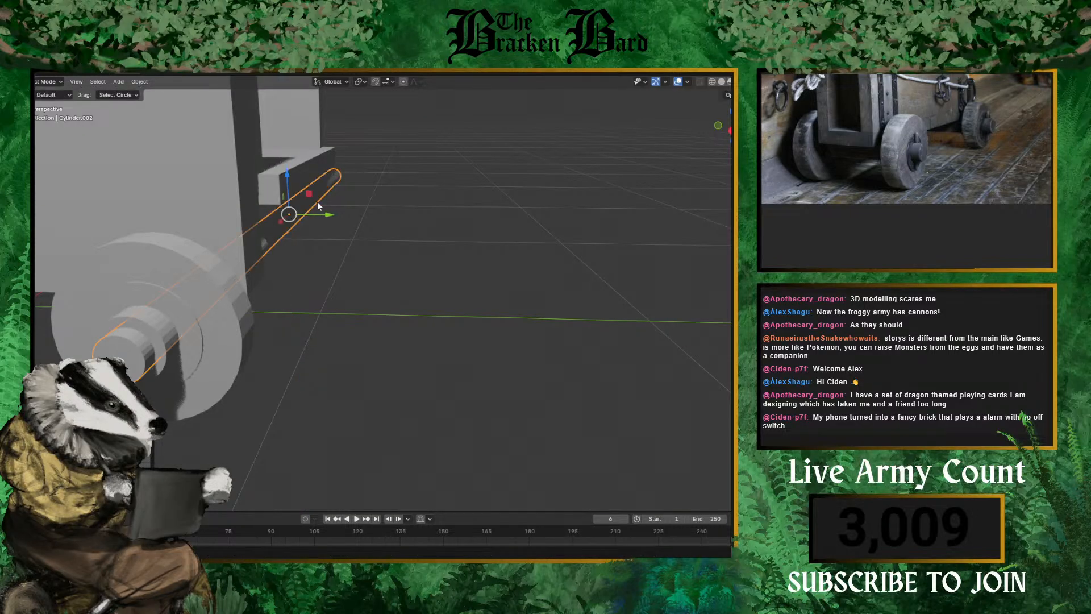
drag(328, 214, 336, 227)
middle_drag(336, 227, 347, 289)
- Select the axle, the stepped side piece and both wheels together
middle_drag(123, 261, 268, 216)
shift+click(240, 230)
shift+click(265, 226)
drag(267, 216, 321, 215)
middle_drag(321, 215, 397, 223)
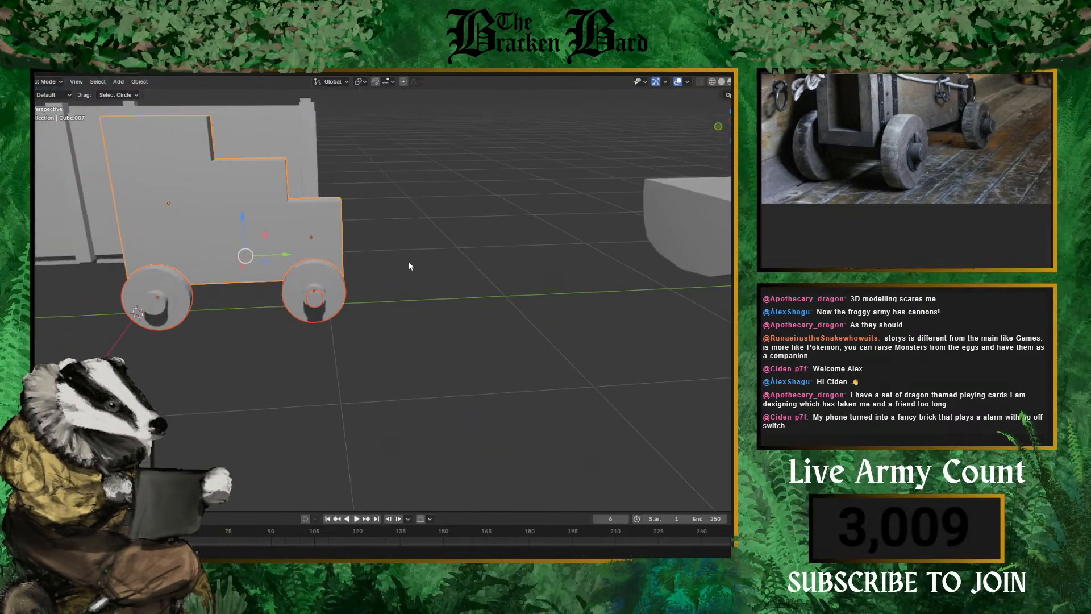
- Try to rotate the stepped side piece with both wheels about -37° around X and reposition them along Z
click(261, 249)
shift+click(149, 290)
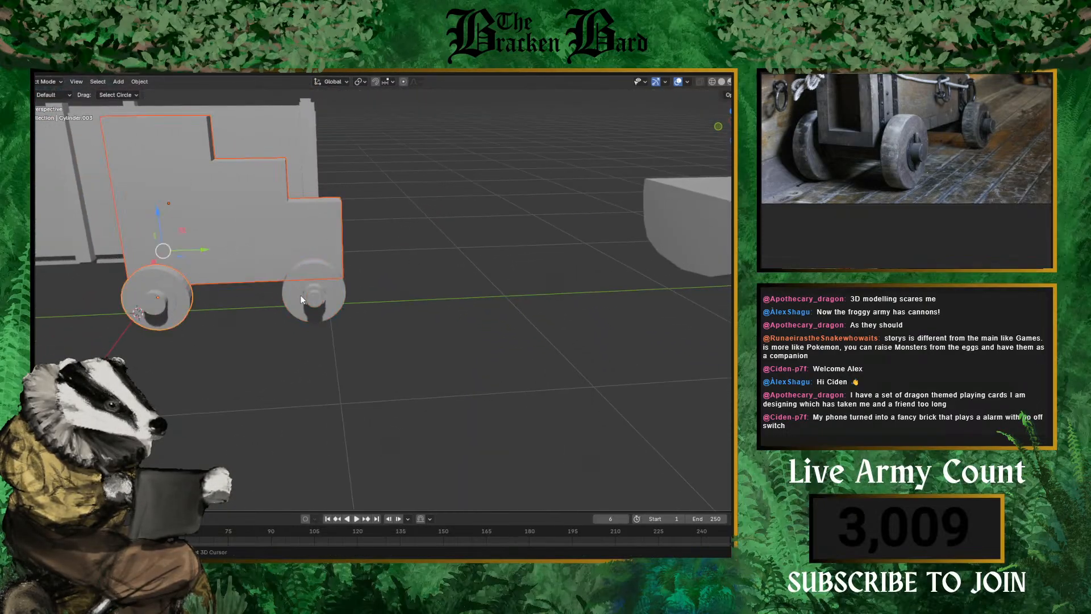
shift+click(298, 297)
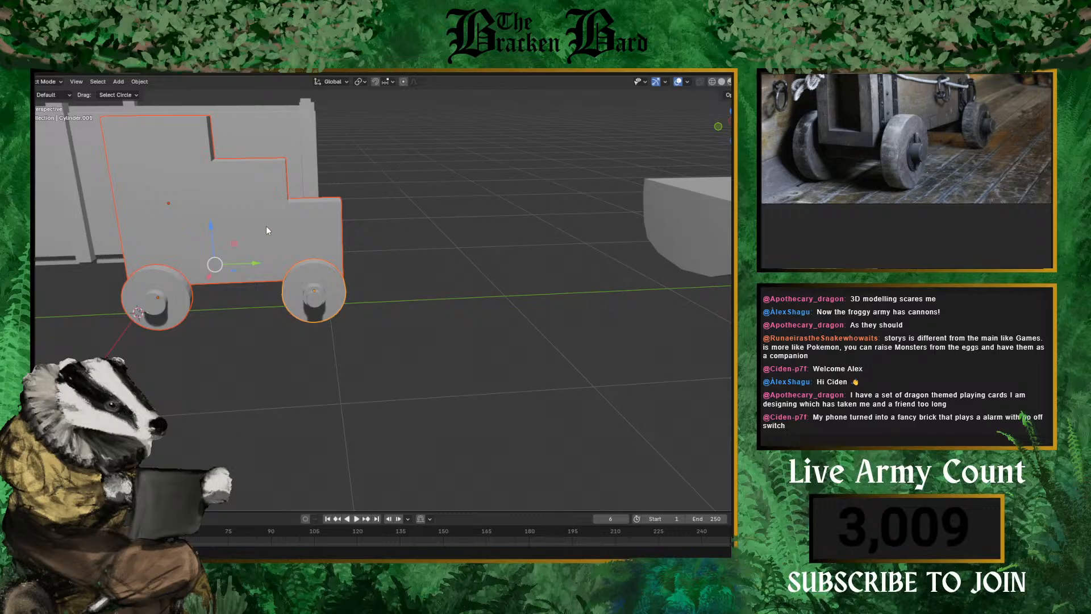
key(r)
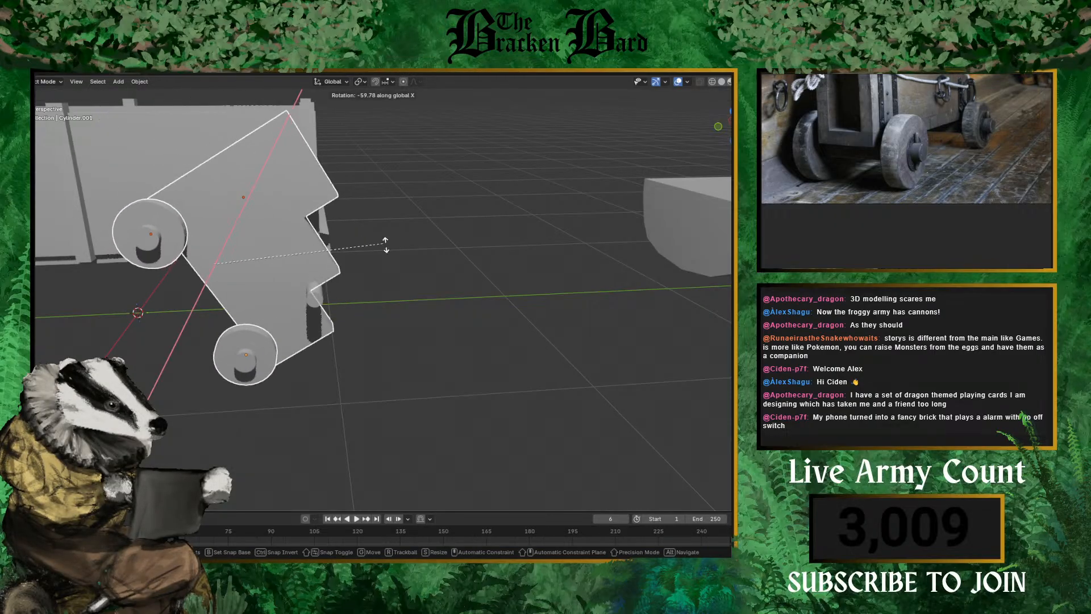
key(x)
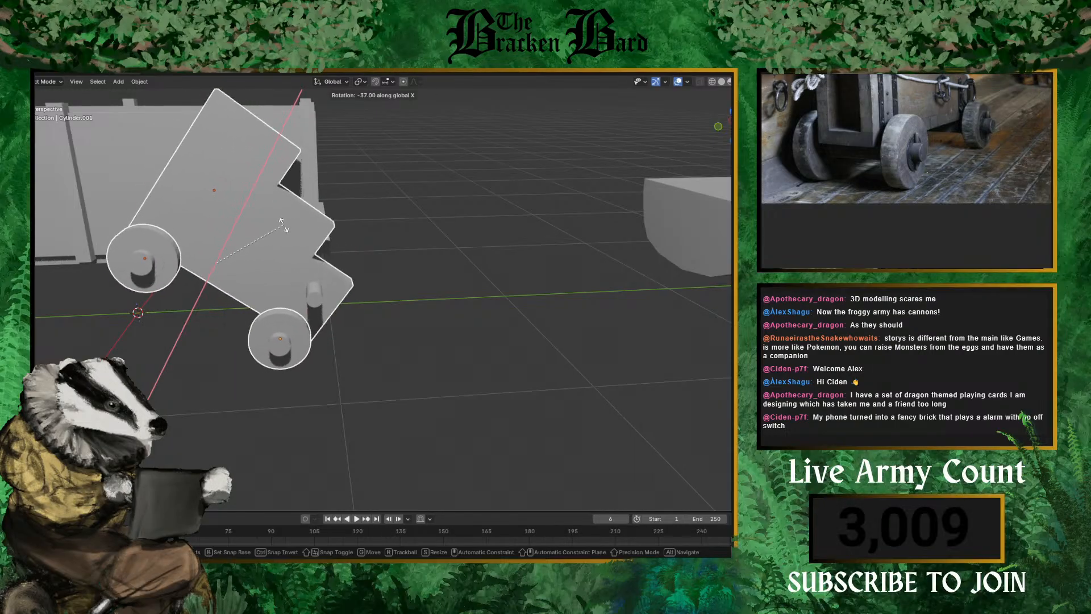
click(285, 223)
mouse_move(283, 223)
middle_down()
mouse_move(283, 207)
mouse_move(287, 216)
middle_up()
key(g)
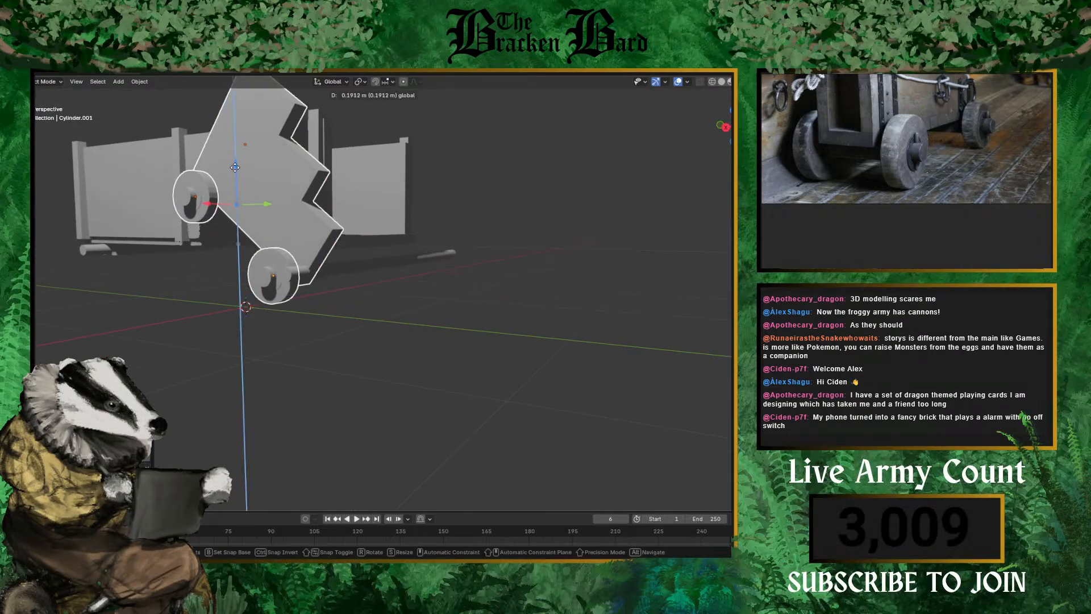
key(z)
click(229, 192)
- Inspect the base, stepped side piece, axles and wheels beside the character rig from near and far
mouse_move(229, 192)
middle_down()
mouse_move(367, 197)
mouse_move(350, 189)
mouse_move(199, 193)
mouse_move(397, 216)
mouse_move(234, 213)
mouse_move(360, 213)
mouse_move(455, 266)
mouse_move(258, 236)
mouse_move(200, 267)
mouse_move(388, 275)
mouse_move(547, 263)
mouse_move(507, 262)
mouse_move(534, 259)
middle_up()
key(w)
middle_drag(517, 317, 445, 297)
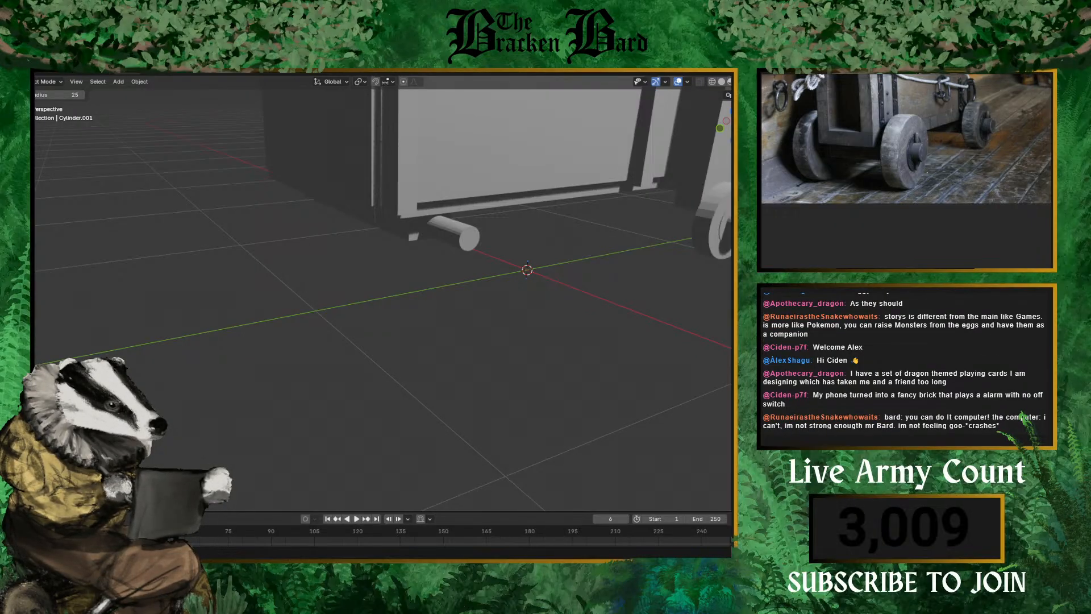
scroll(332, 345, down, 5)
middle_drag(329, 324, 361, 292)
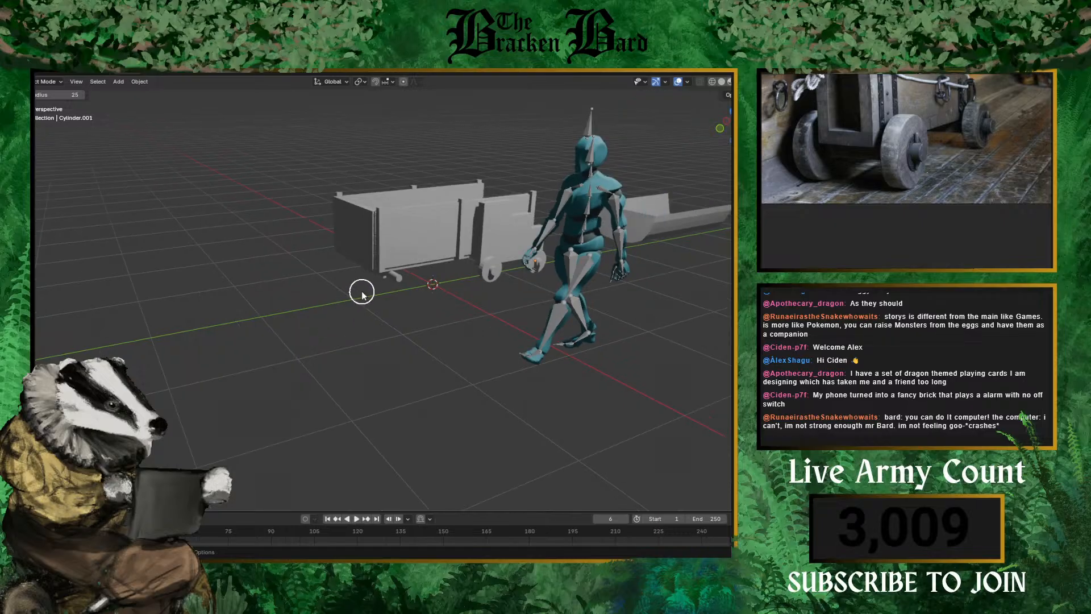
scroll(360, 292, up, 5)
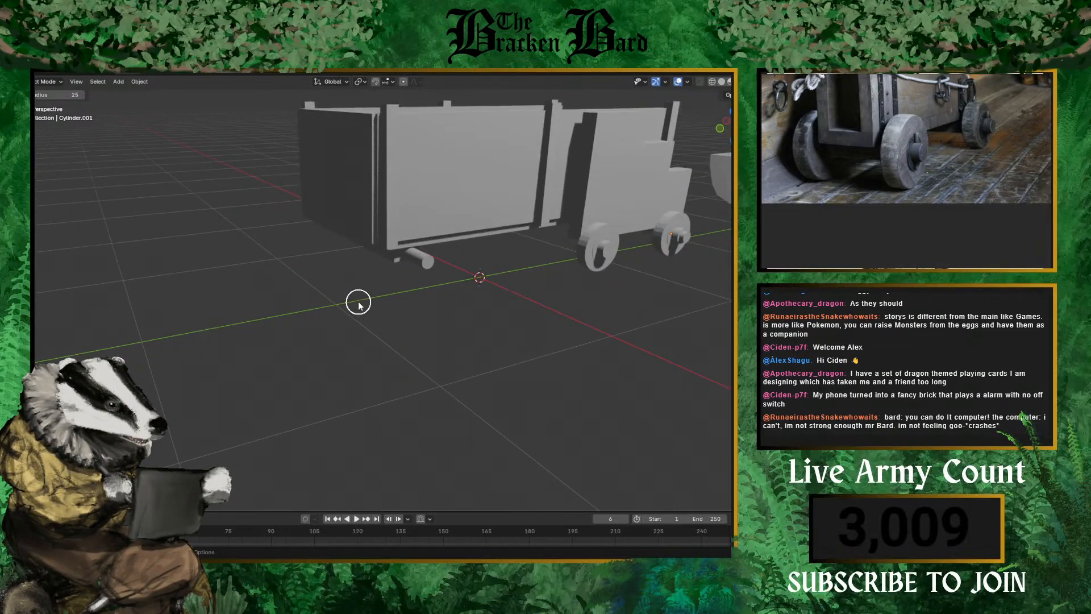
middle_drag(283, 290, 262, 240)
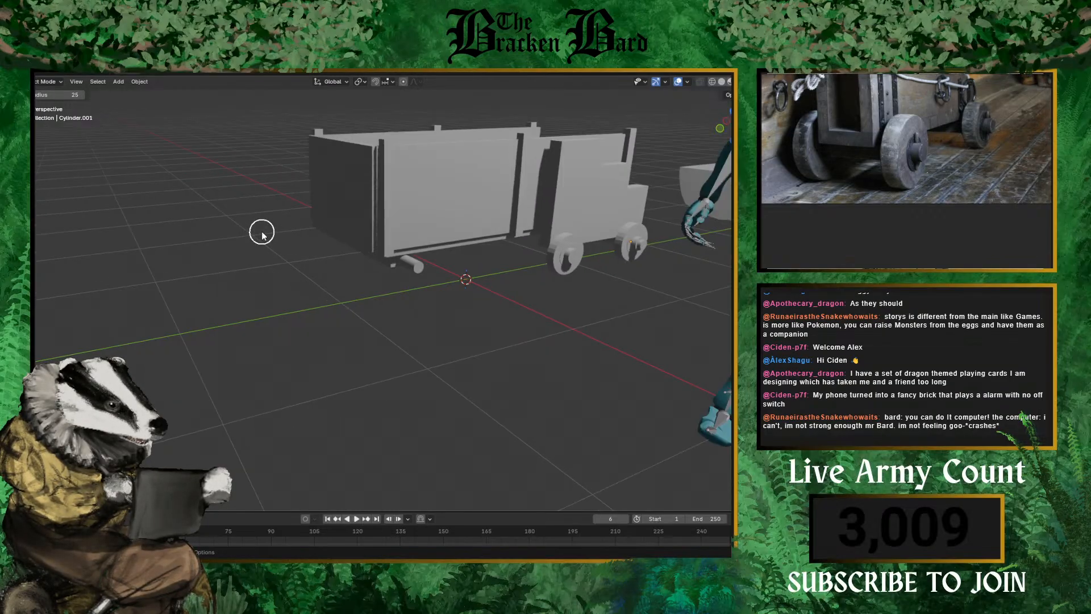
scroll(261, 233, up, 2)
middle_drag(377, 232, 268, 278)
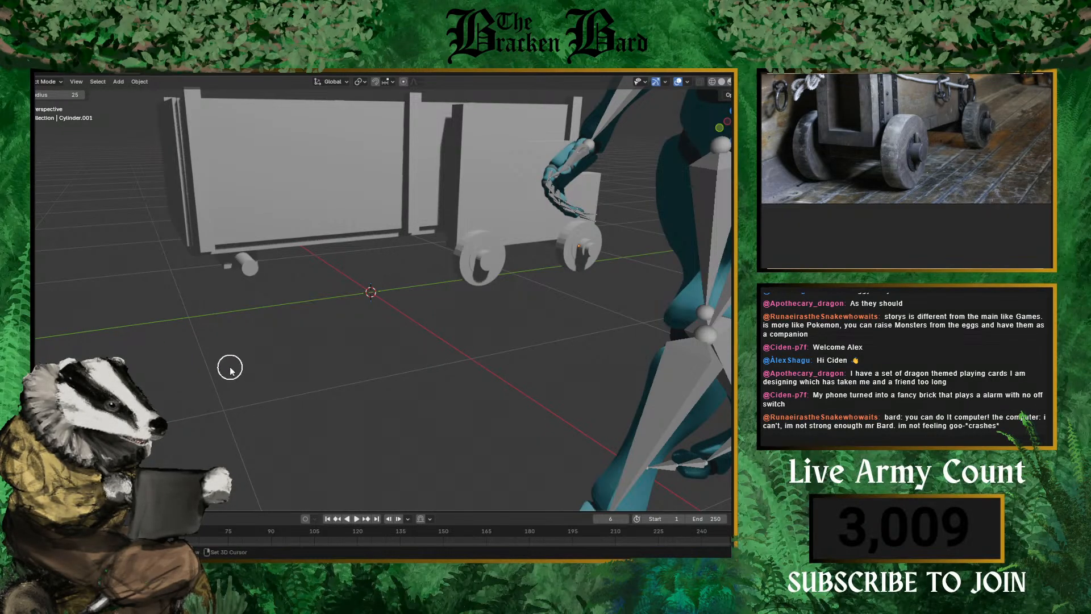
- Add a new cylinder mesh at the 3D cursor
key(shift+a)
mouse_move(199, 354)
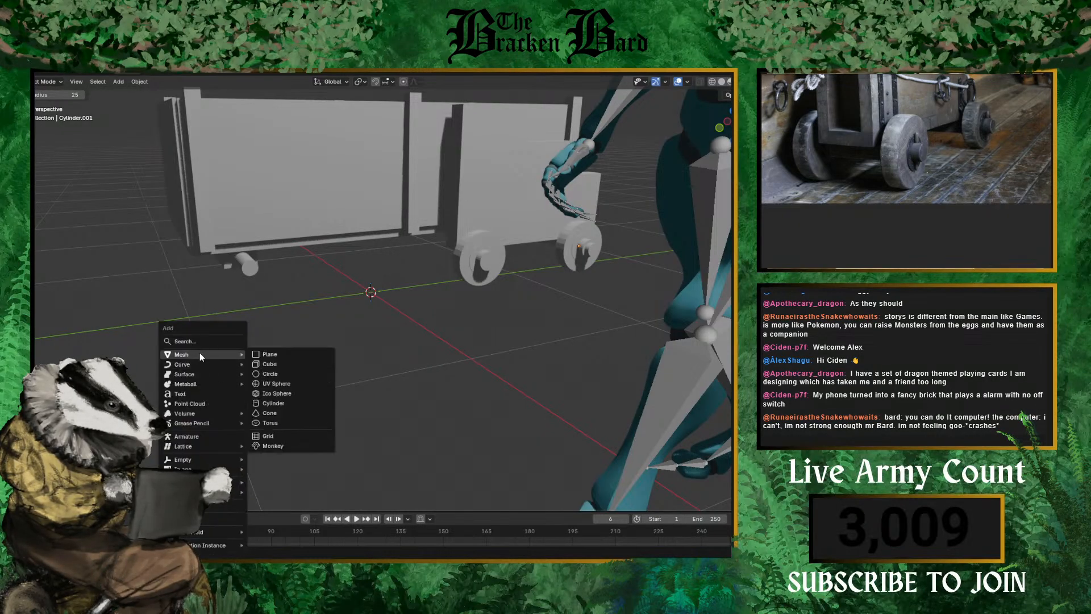
click(285, 402)
scroll(256, 312, up, 5)
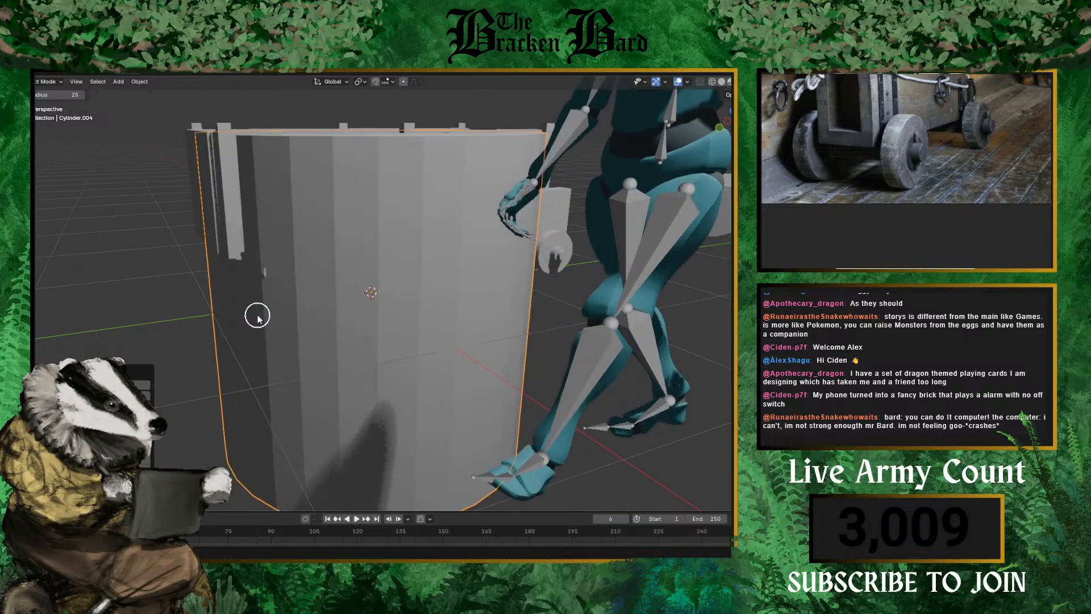
- Rotate the new cylinder around the global X axis until it lies on its side
scroll(264, 332, down, 5)
scroll(285, 326, up, 5)
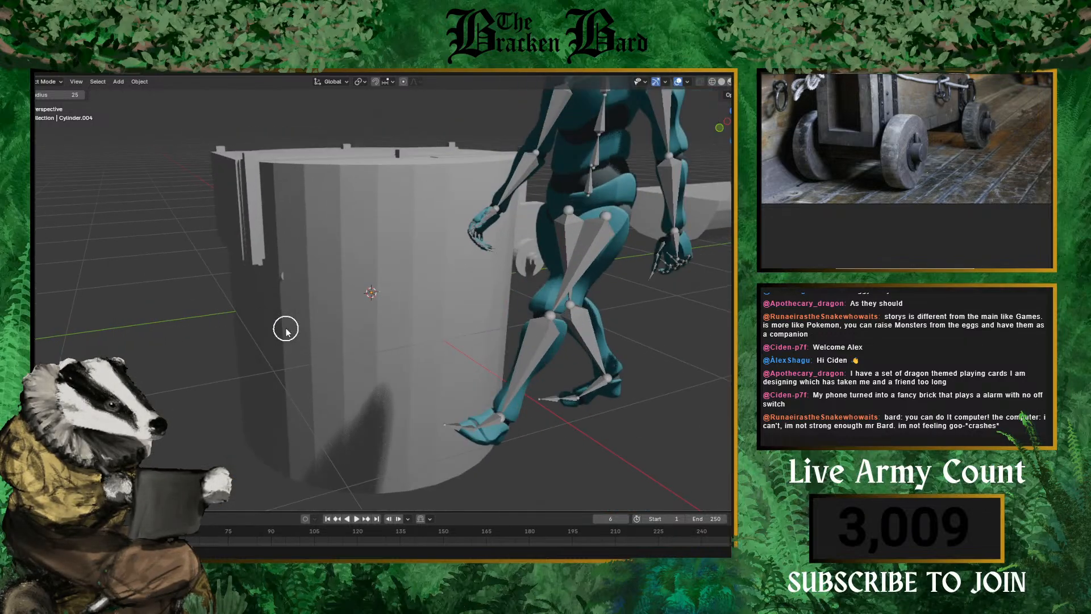
scroll(313, 310, down, 5)
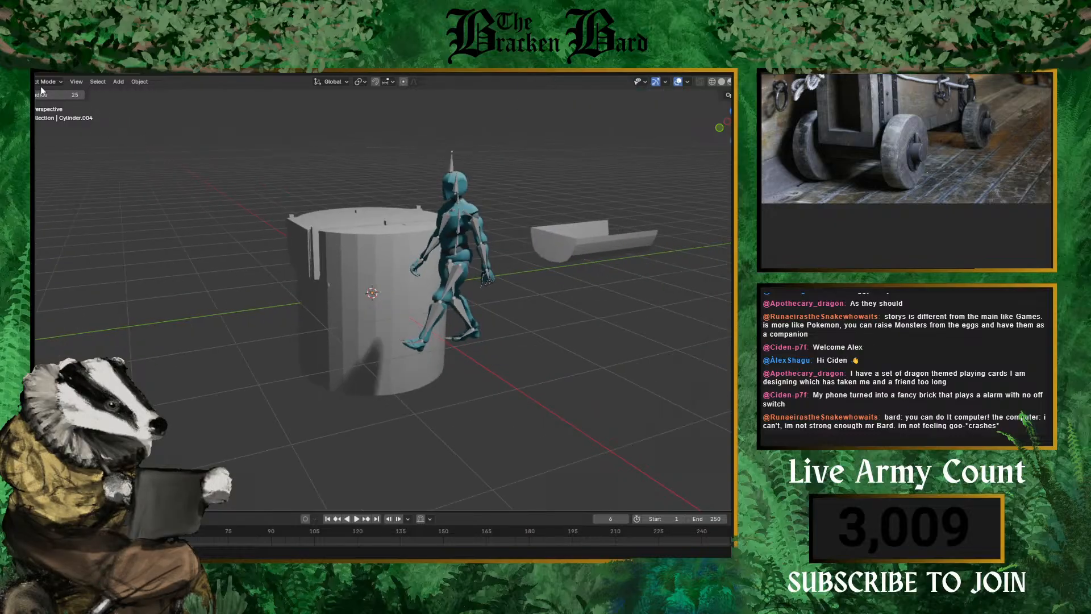
click(398, 269)
key(r)
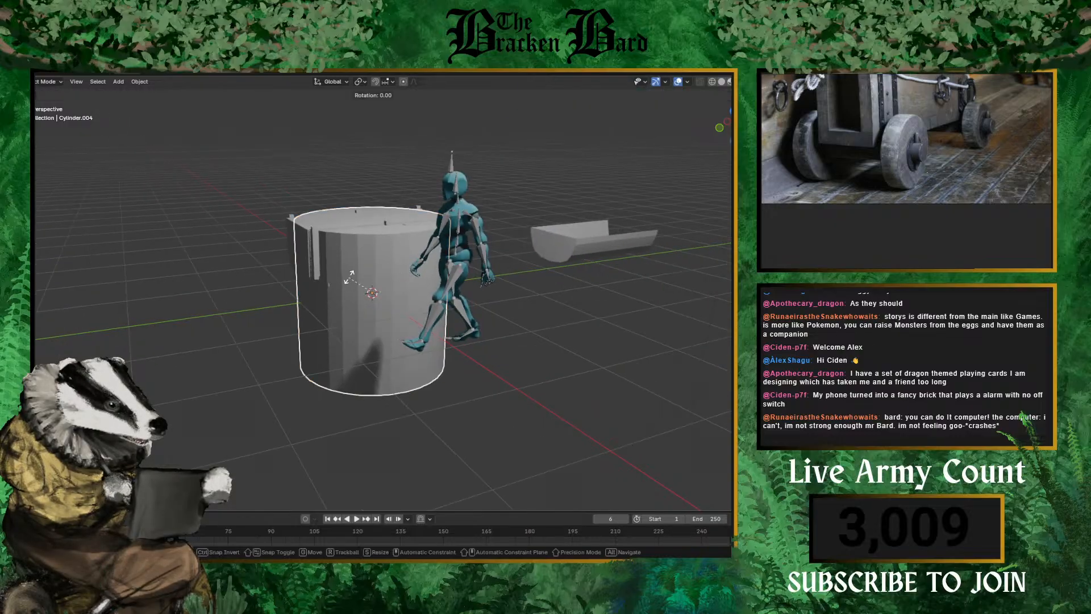
key(x)
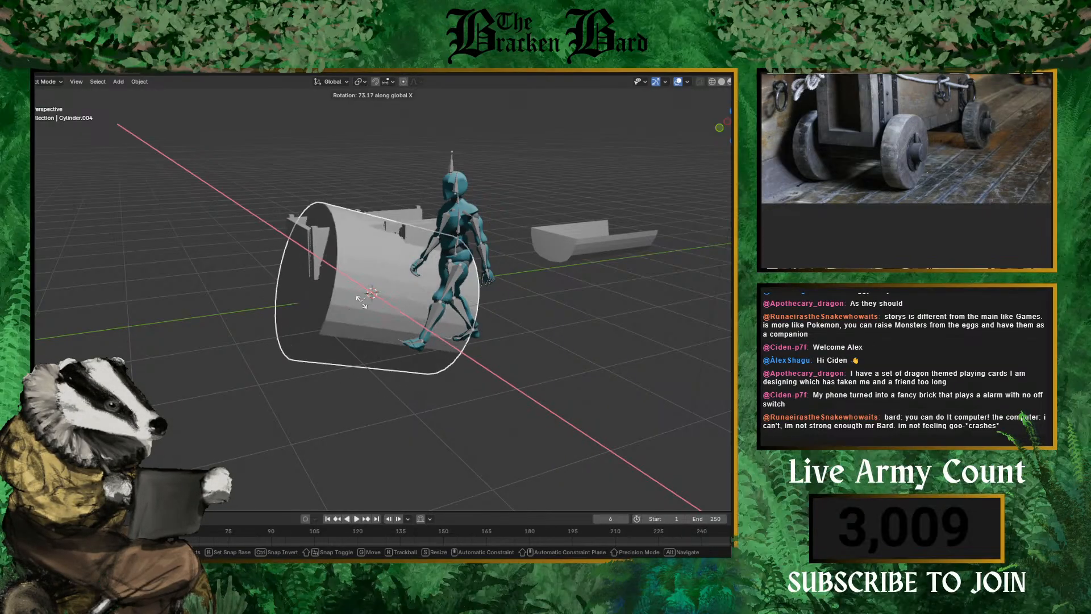
click(366, 302)
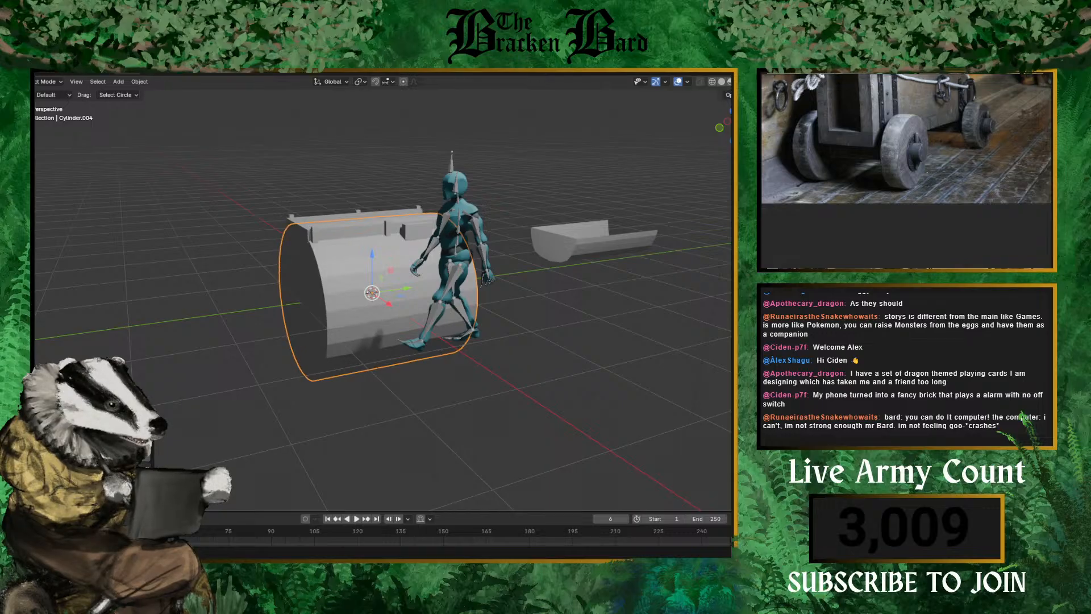
- Rotate the lying cylinder around the global Z axis until its flat ends face along X
key(r)
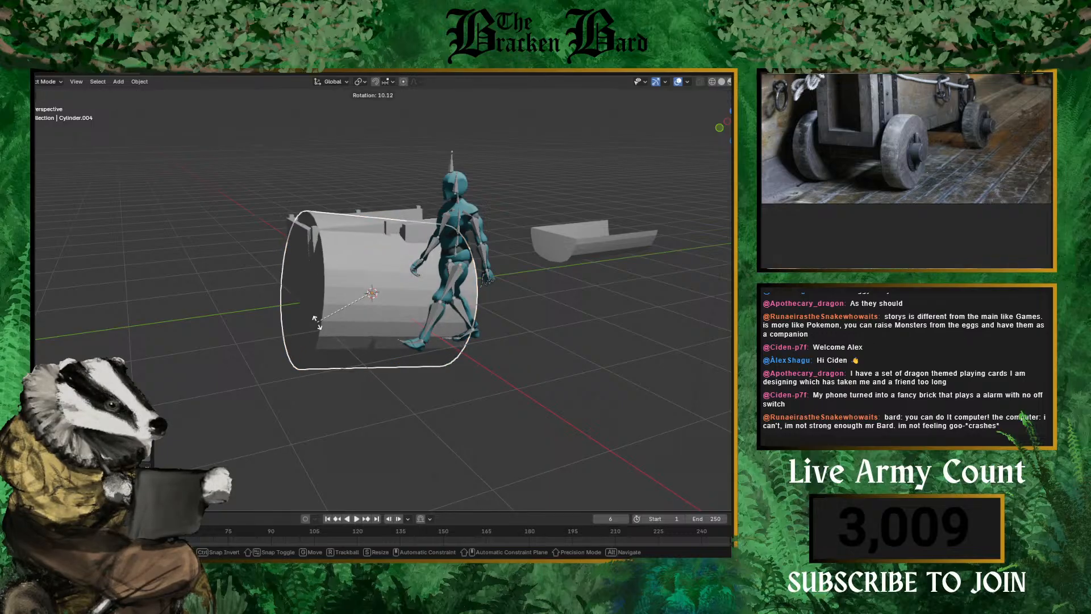
key(x)
key(z)
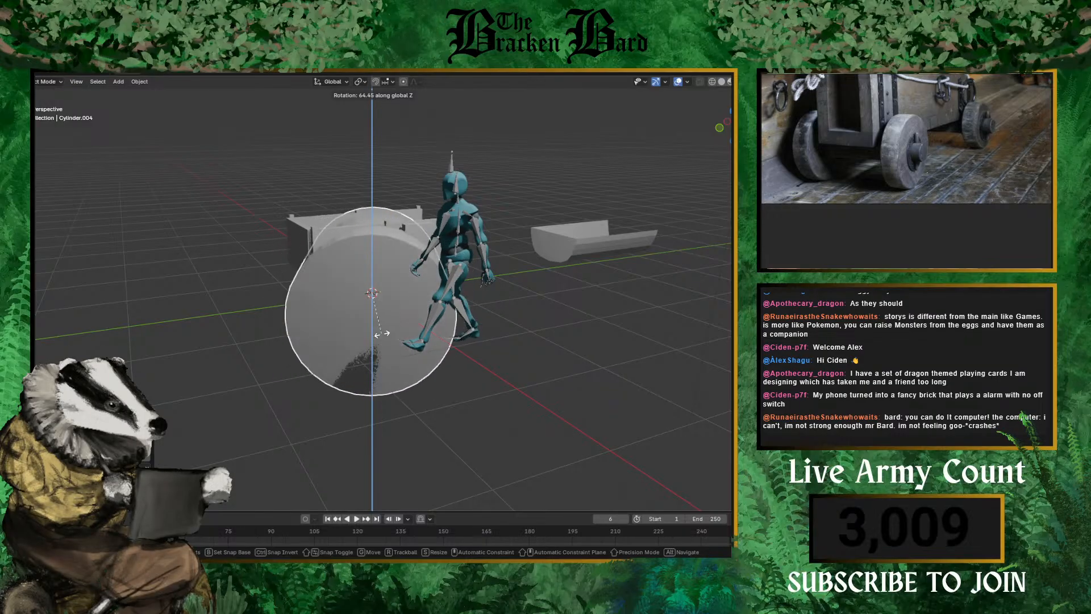
click(404, 324)
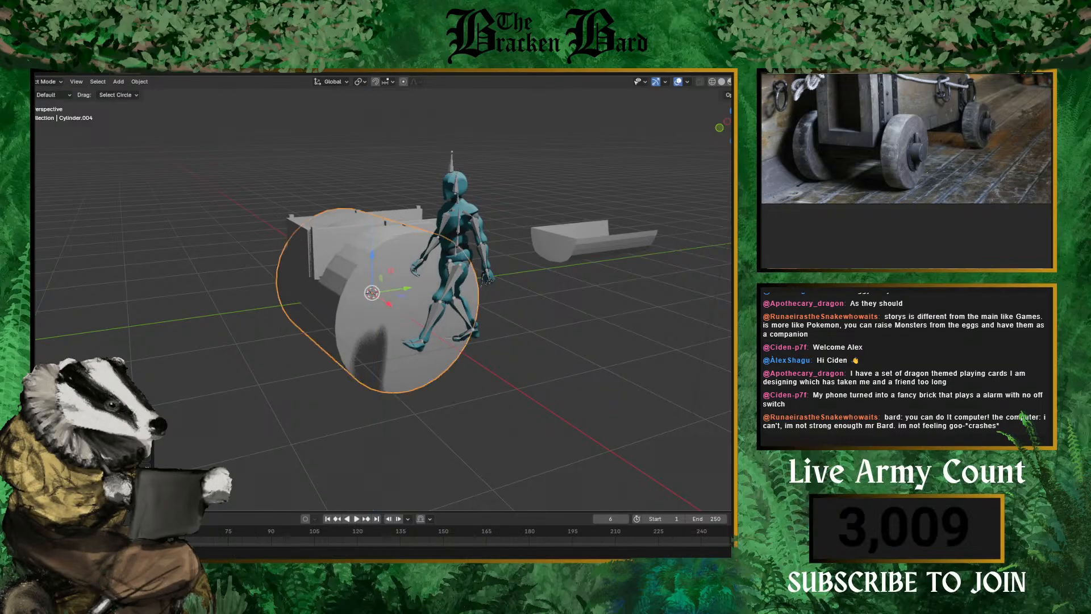
- Scale the cylinder down uniformly to roughly wheel size
middle_drag(130, 341, 213, 364)
key(r)
key(s)
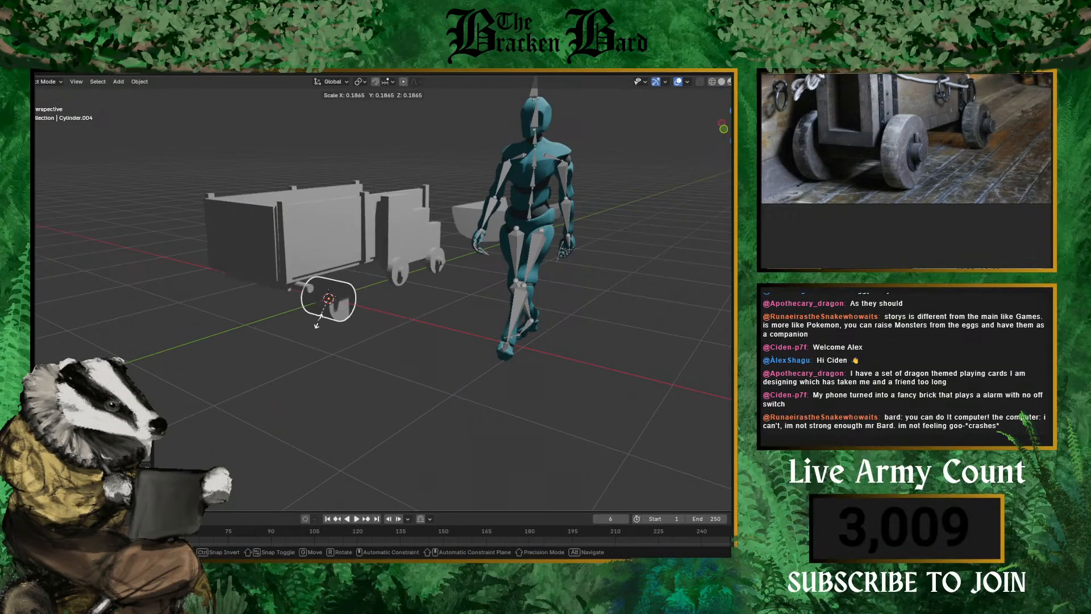
click(336, 345)
- Move the cylinder about 0.74 m along negative Y and raise it to the axle under the large base
scroll(335, 344, up, 3)
mouse_move(335, 344)
middle_down()
mouse_move(281, 328)
mouse_move(349, 338)
middle_up()
scroll(384, 316, up, 2)
key(g)
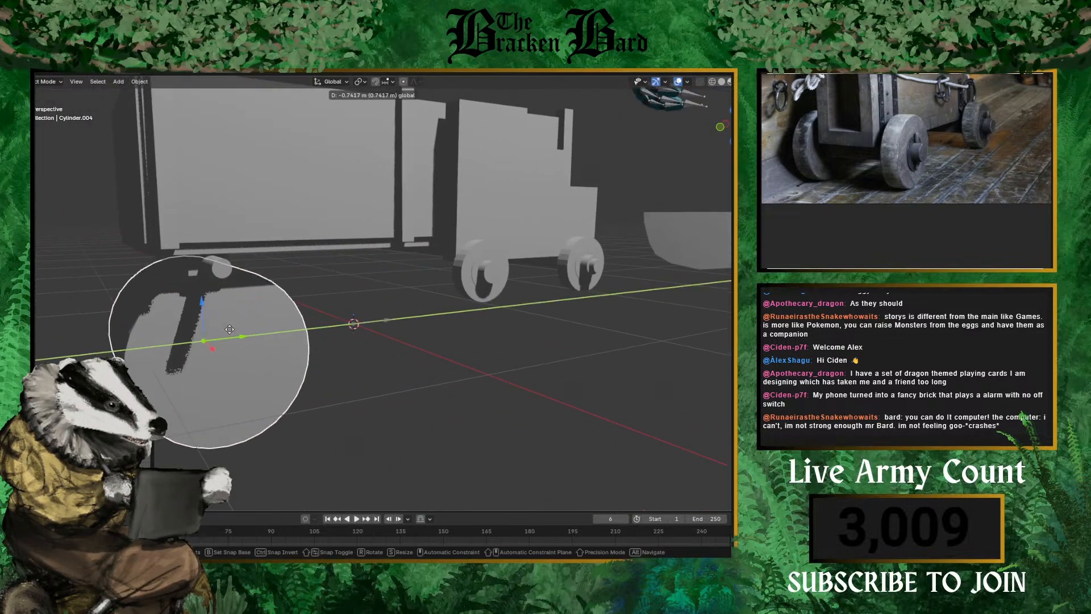
click(194, 213)
- Flatten the cylinder along global X into a thin wheel disc and switch the viewport to solid shading
middle_drag(194, 213, 306, 330)
key(s)
key(z)
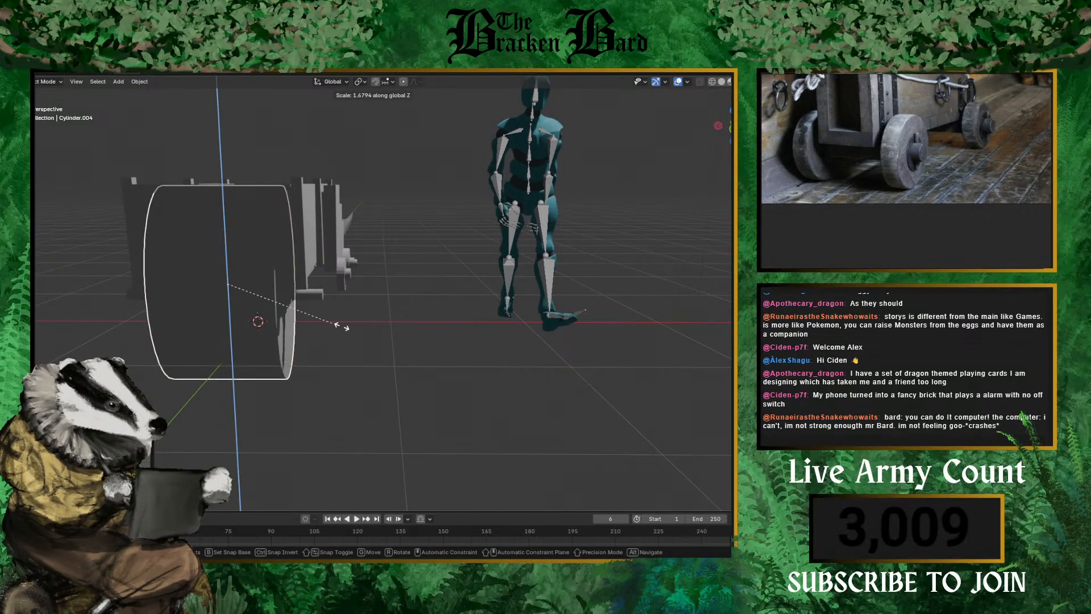
key(y)
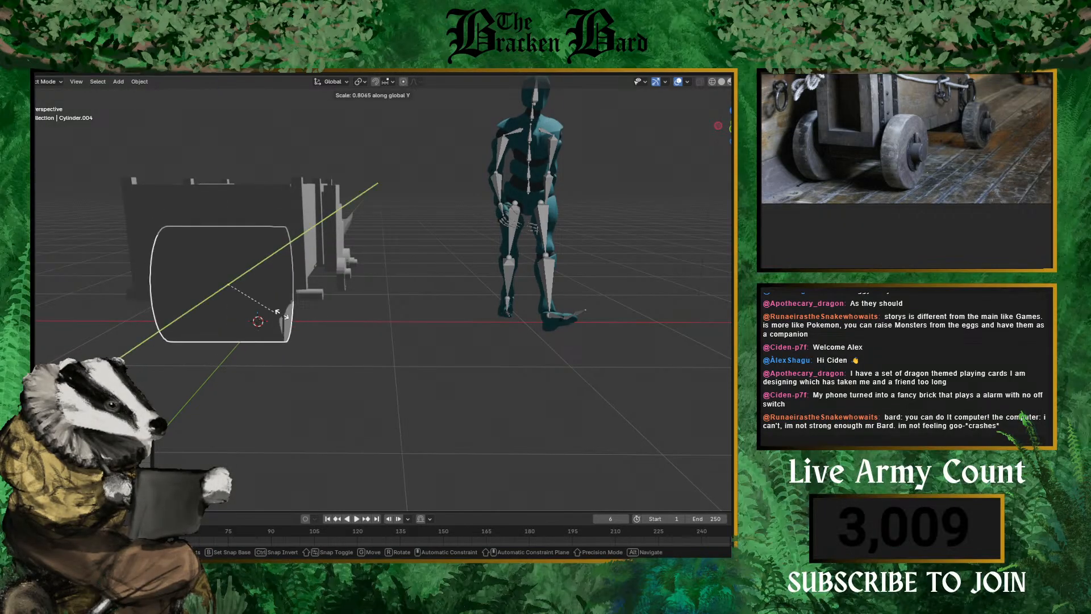
key(x)
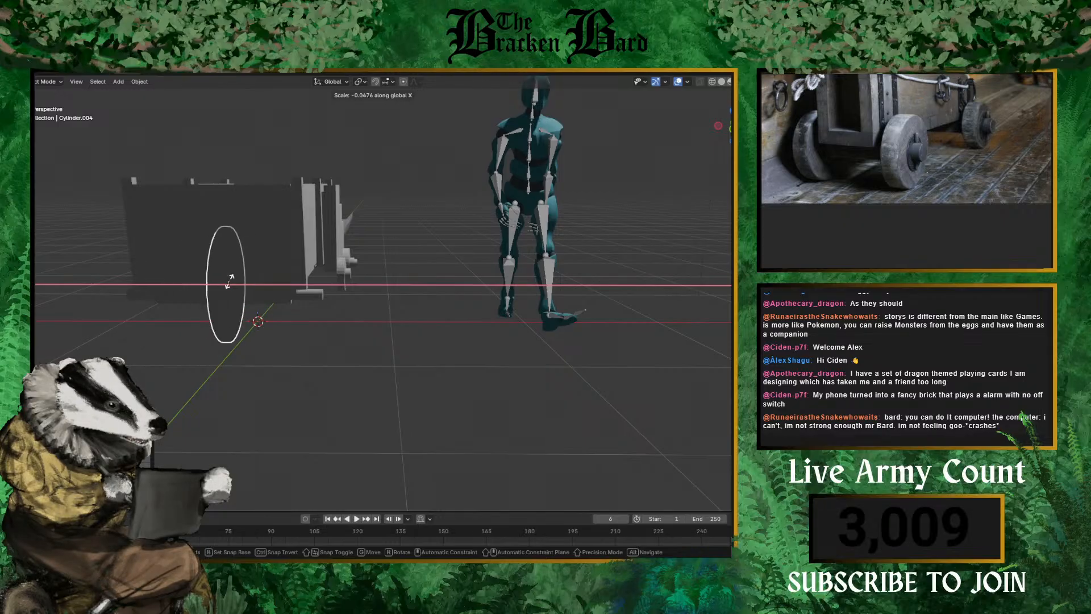
click(226, 292)
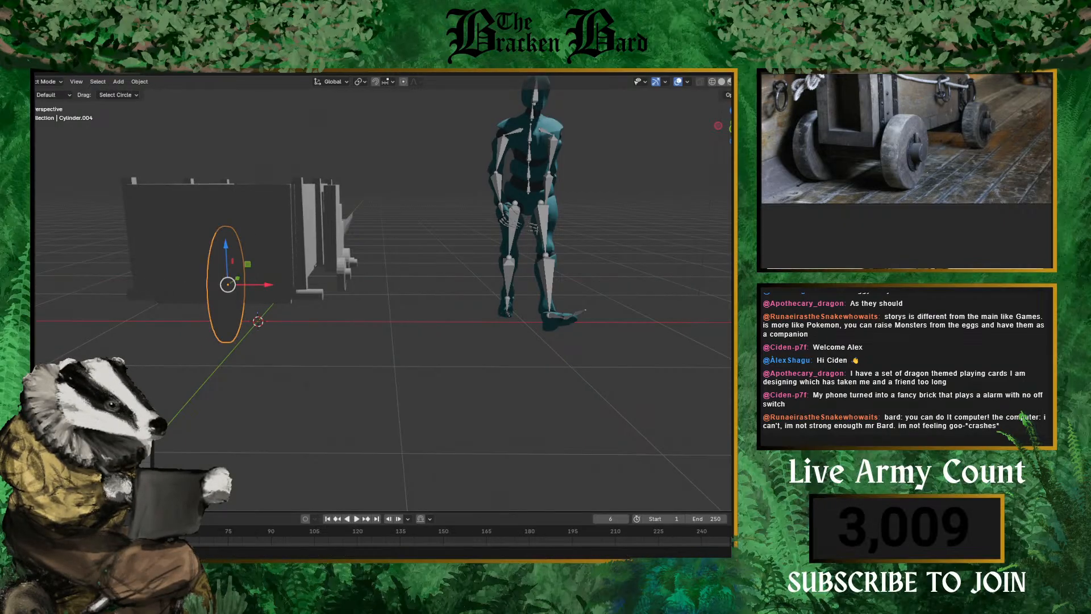
click(728, 82)
- Adjust the disc's position along Y and Z to centre it on the end of the axle
scroll(163, 300, up, 4)
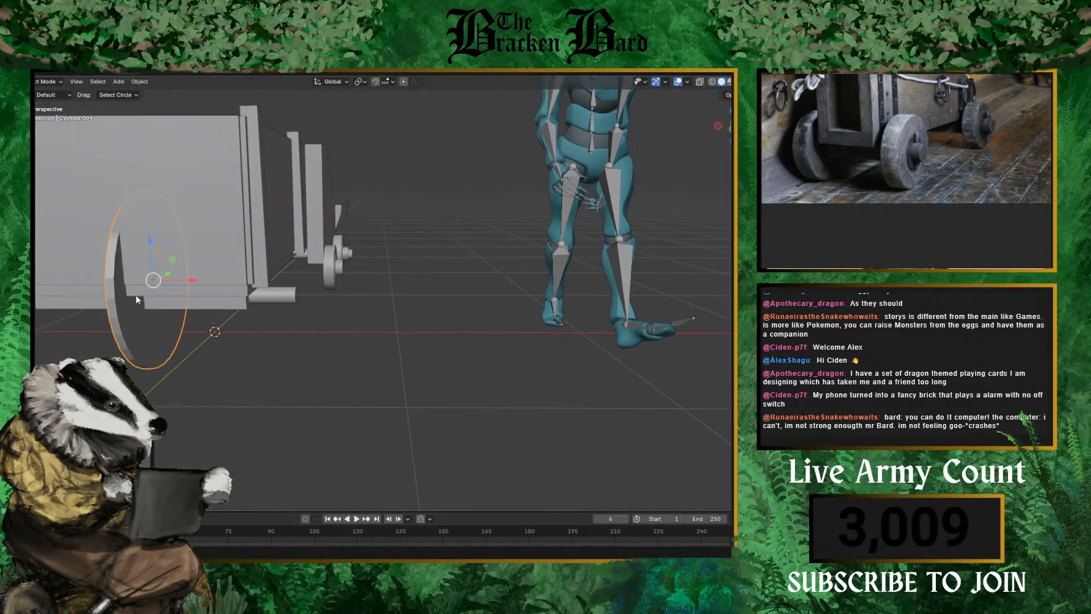
middle_drag(192, 283, 257, 298)
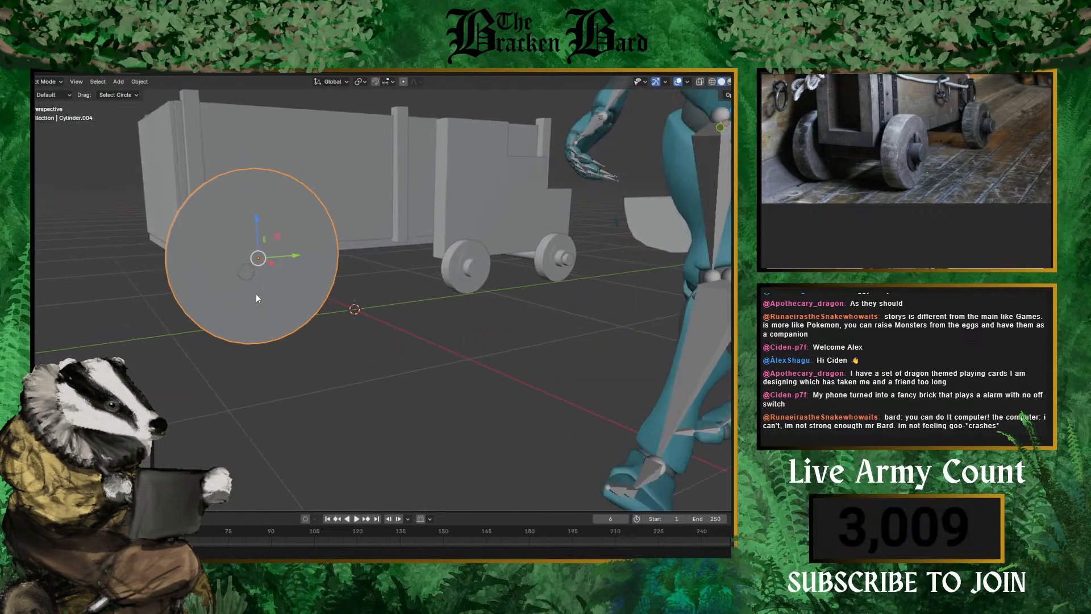
drag(254, 215, 254, 224)
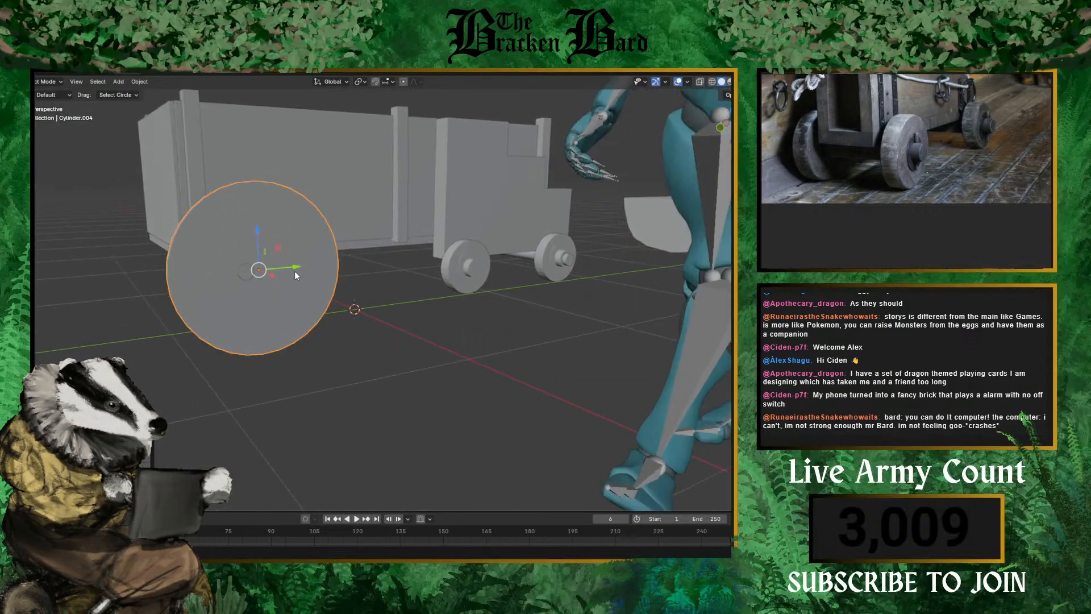
drag(296, 267, 279, 271)
middle_drag(216, 292, 320, 235)
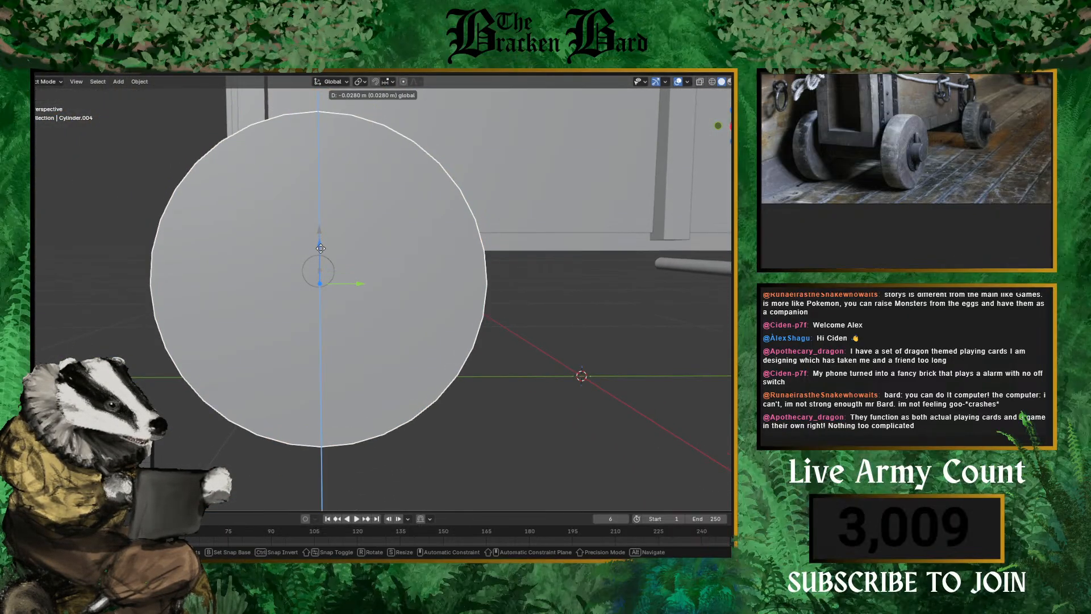
drag(357, 277, 353, 278)
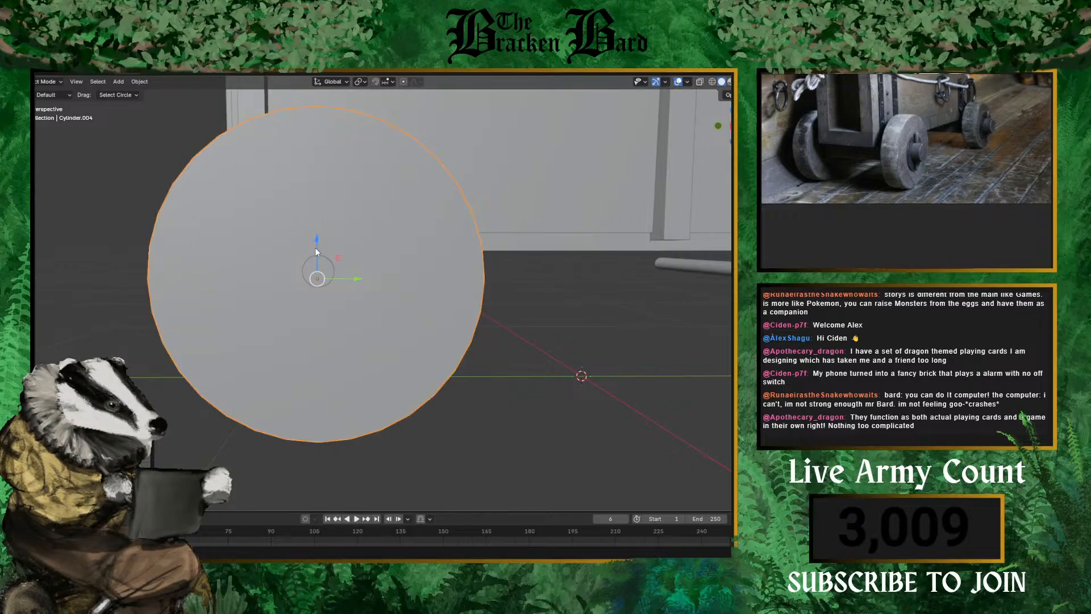
drag(323, 239, 318, 239)
scroll(387, 257, down, 1)
scroll(386, 257, down, 3)
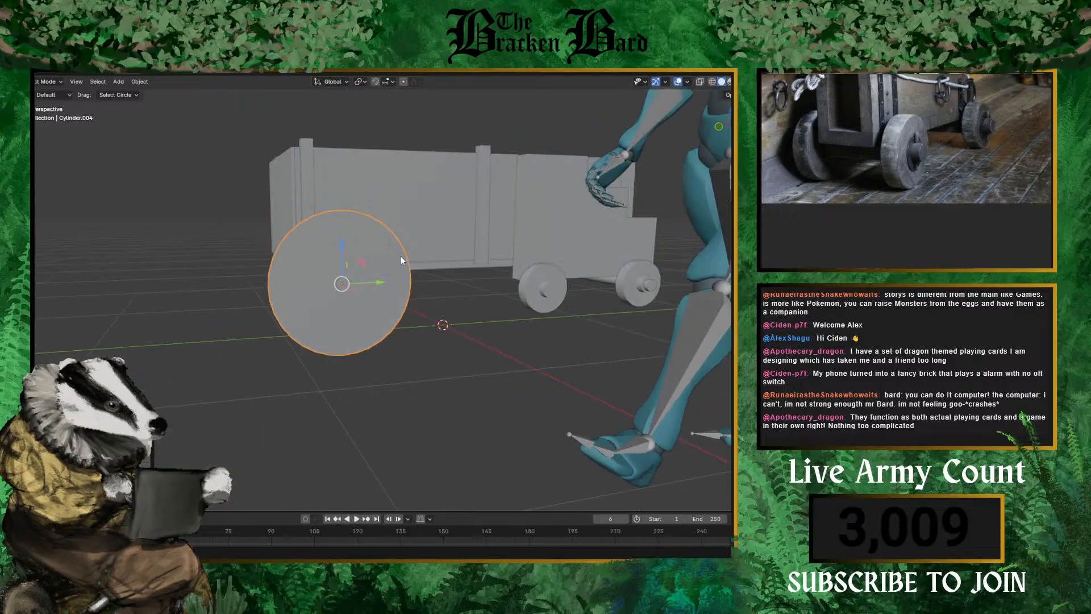
middle_drag(401, 256, 295, 250)
scroll(217, 219, up, 1)
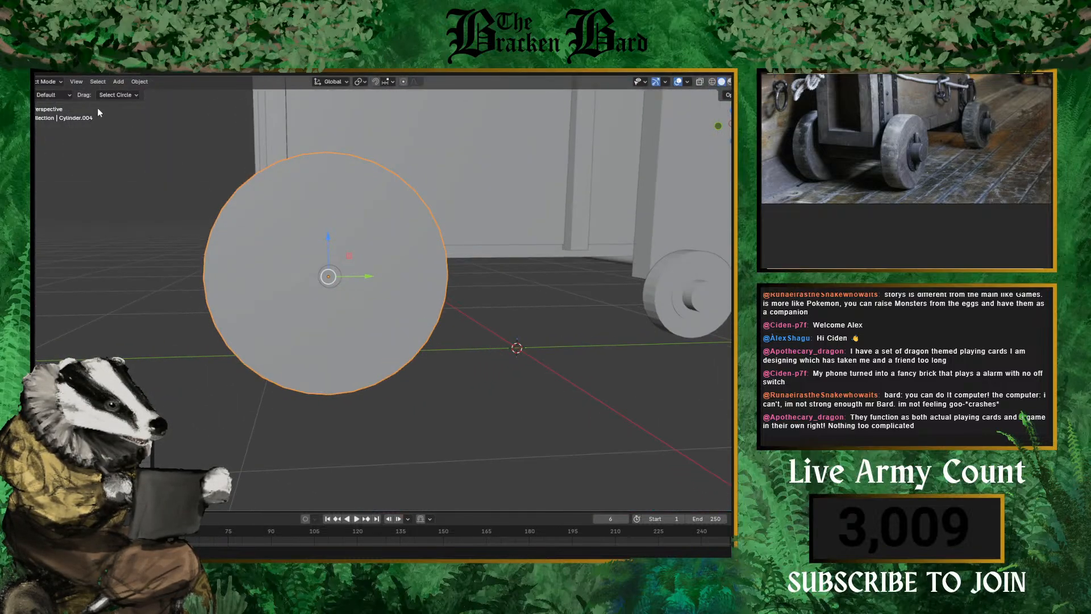
- Enter Edit Mode on the disc and inset its front face slightly to form a narrow rim ring
click(36, 84)
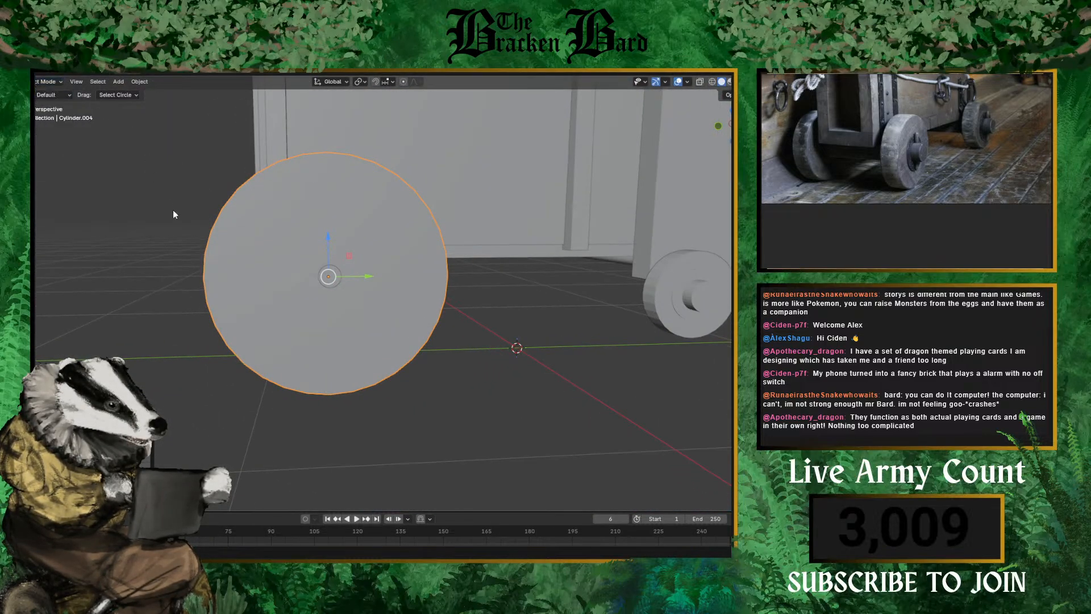
key(Tab)
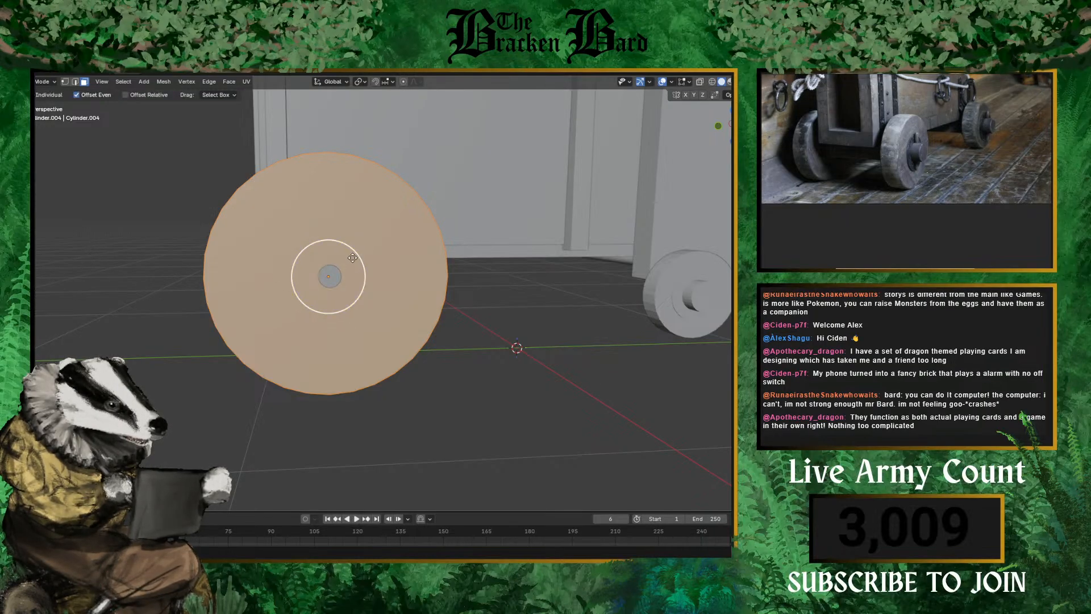
drag(352, 259, 353, 254)
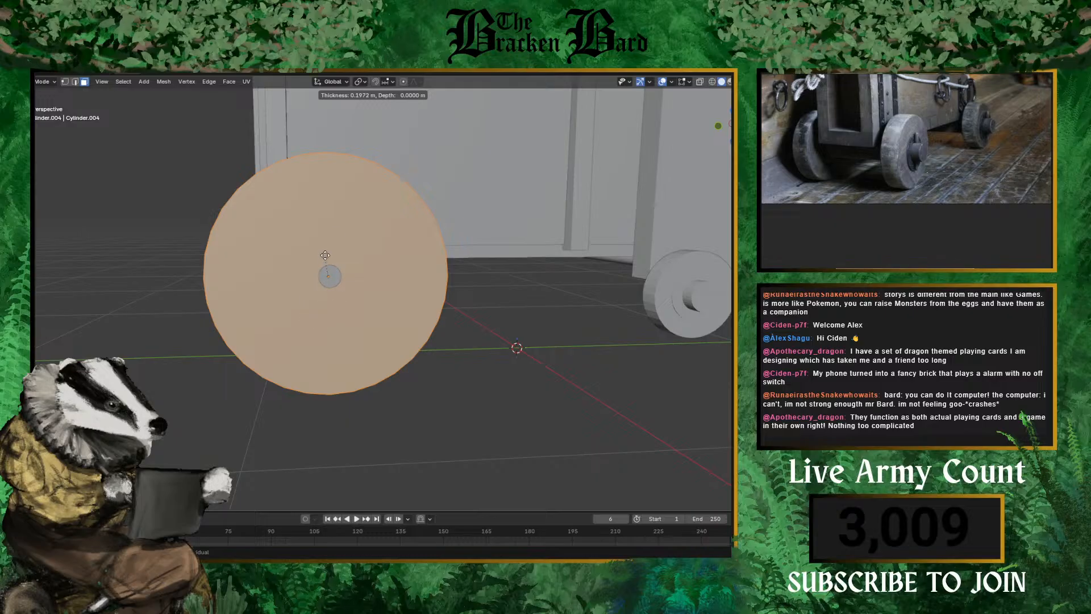
drag(355, 212, 487, 375)
click(442, 342)
click(312, 275)
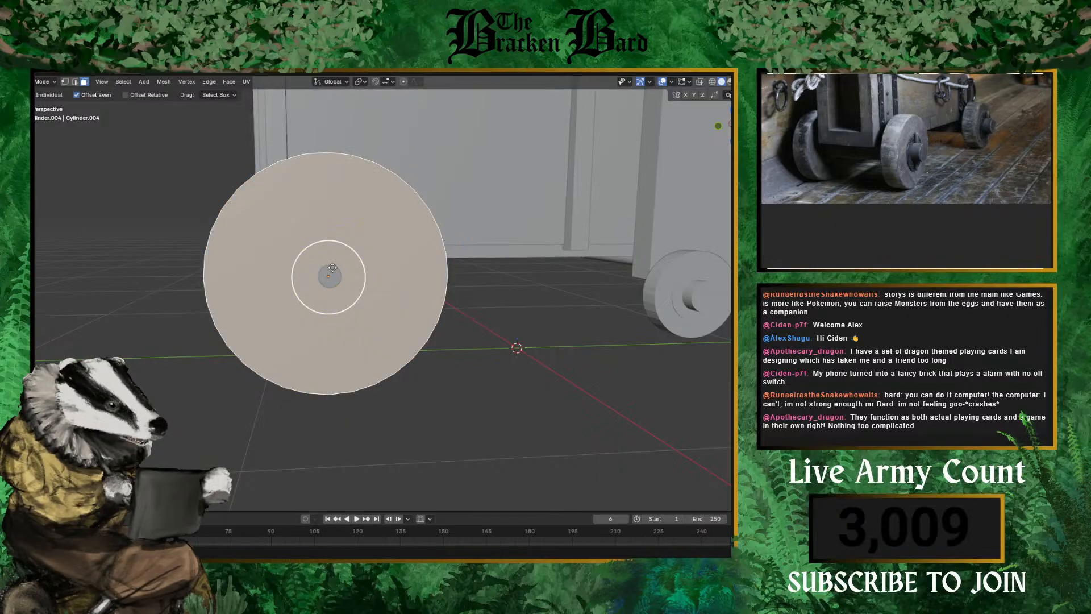
drag(353, 250, 334, 280)
click(437, 383)
click(323, 229)
scroll(351, 180, up, 5)
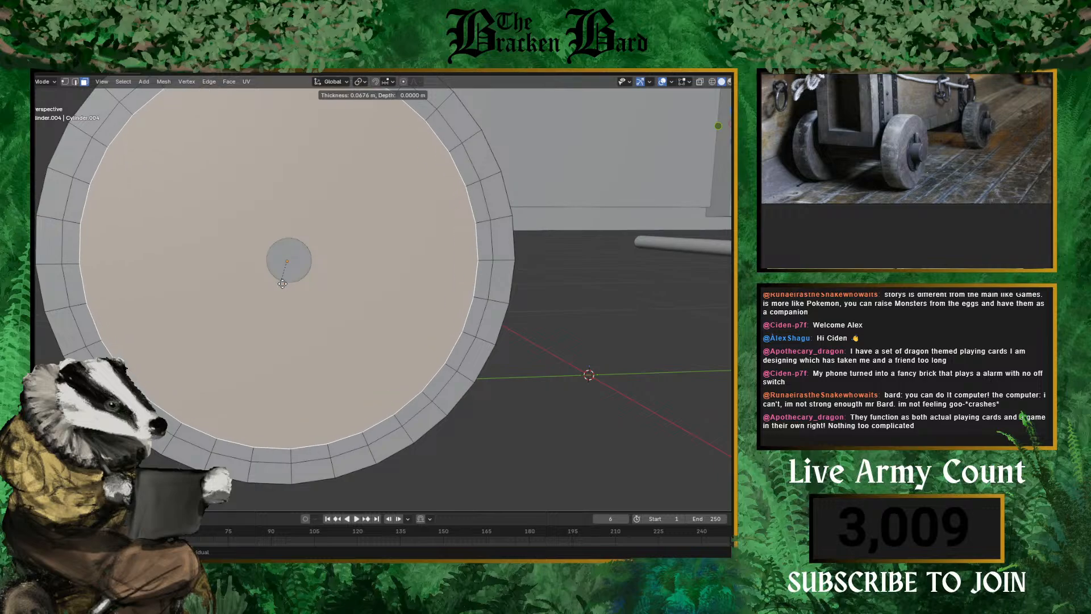
- Inset the face inside the rim by about 0.81 m to leave a small hub around the axle
key(i)
mouse_move(286, 261)
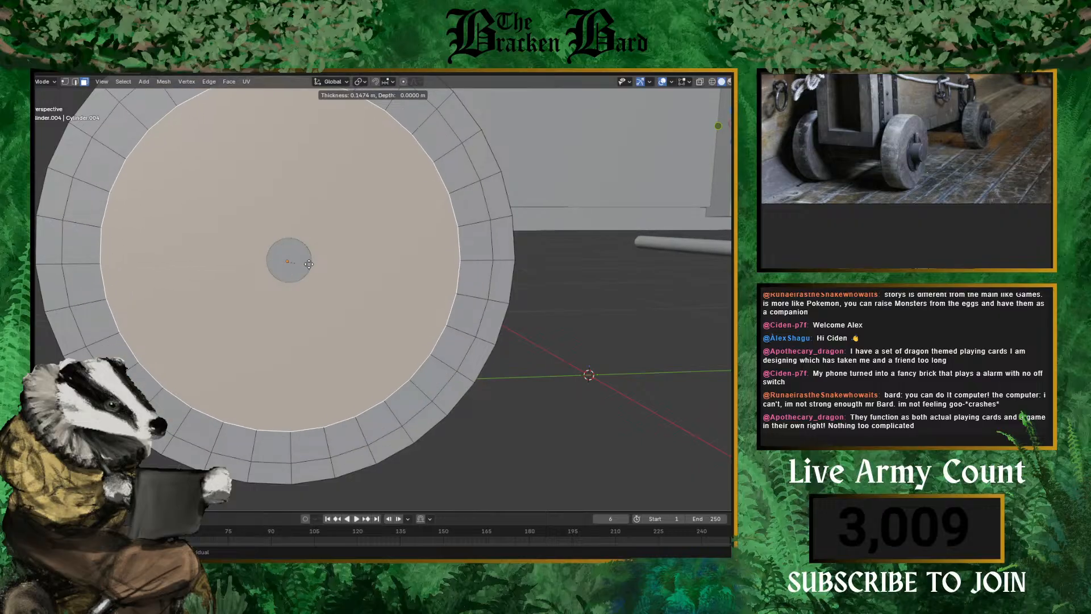
click(271, 222)
scroll(278, 230, down, 13)
middle_drag(319, 268, 359, 317)
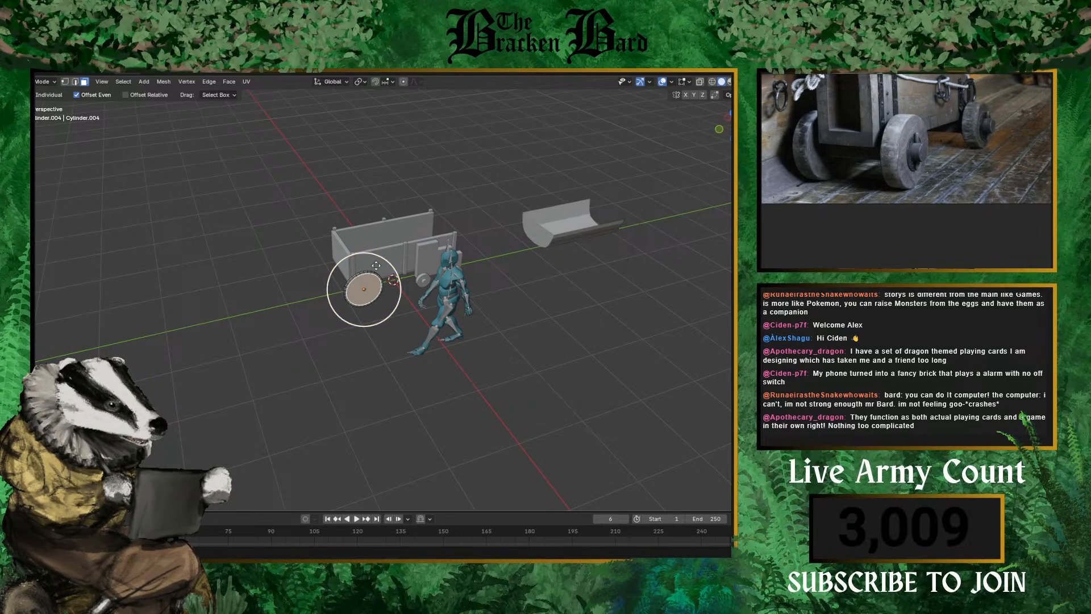
drag(377, 266, 374, 261)
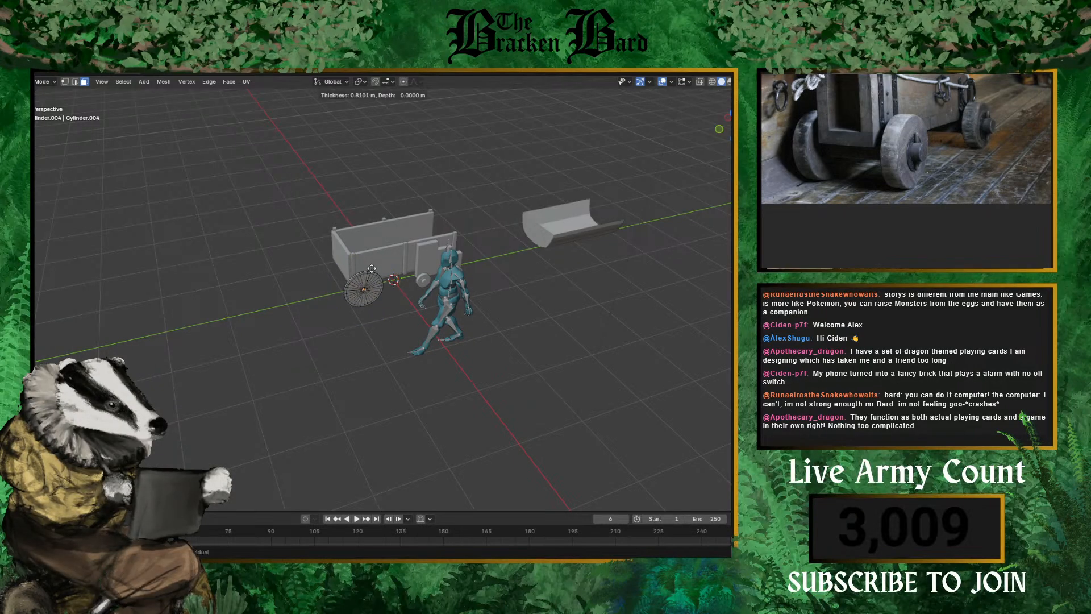
click(372, 267)
- Select alternating wedge faces between the wheel's hub and rim, delete those faces to form spokes, and leave Edit Mode
scroll(375, 279, up, 10)
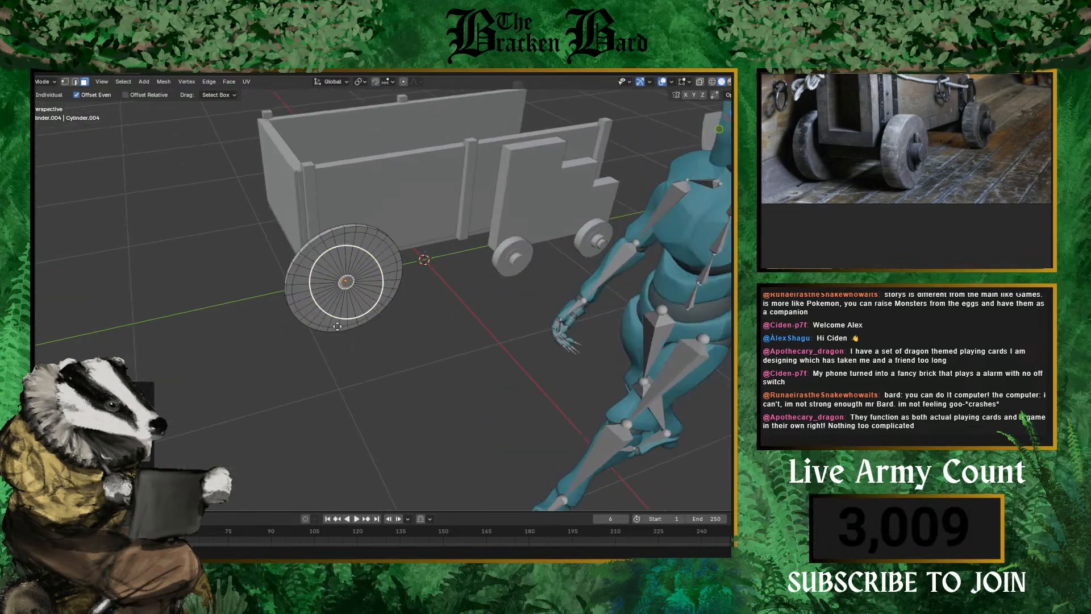
scroll(372, 274, up, 2)
mouse_move(322, 244)
middle_down()
mouse_move(274, 194)
mouse_move(294, 204)
mouse_move(286, 199)
middle_up()
scroll(287, 199, down, 3)
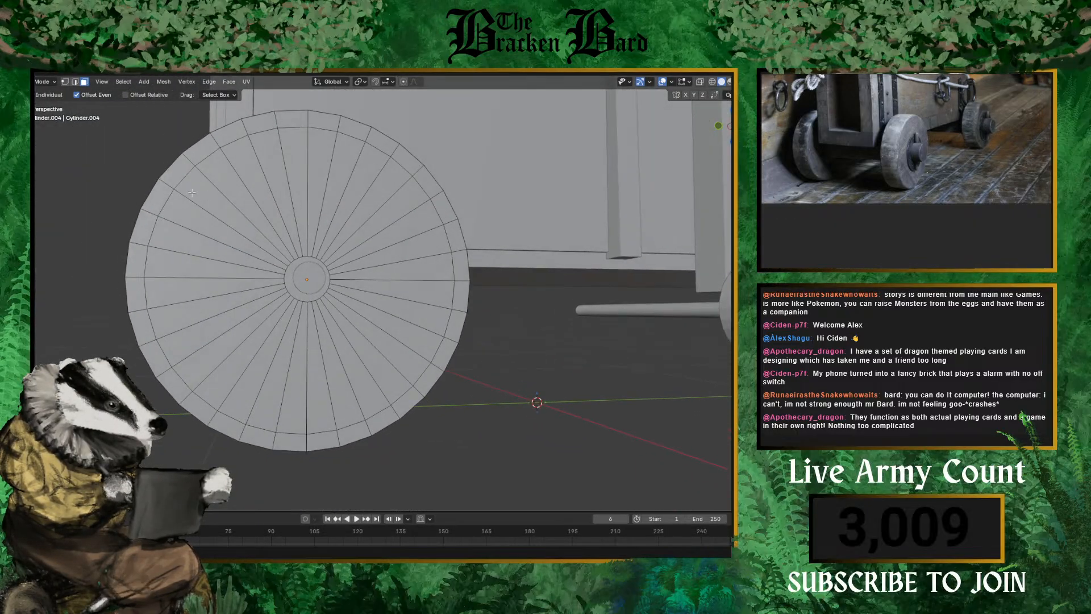
key(c)
click(237, 201)
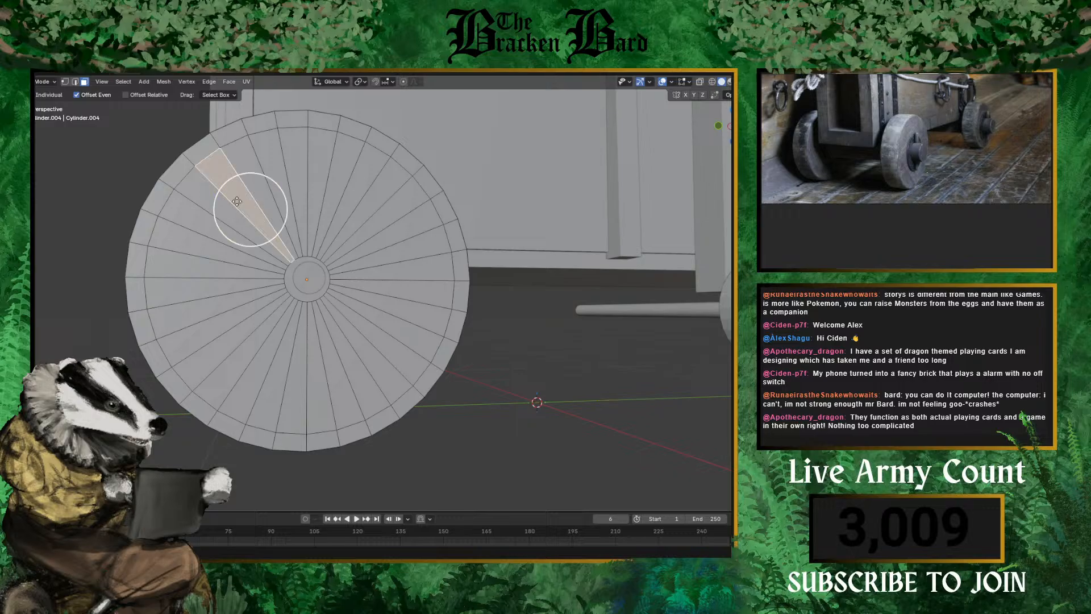
mouse_move(250, 170)
mouse_down()
mouse_move(277, 149)
mouse_move(328, 195)
mouse_move(248, 199)
mouse_move(196, 239)
mouse_move(196, 296)
mouse_move(243, 368)
mouse_move(304, 386)
mouse_move(358, 369)
mouse_move(402, 324)
mouse_move(408, 208)
mouse_up()
shift+click(414, 283)
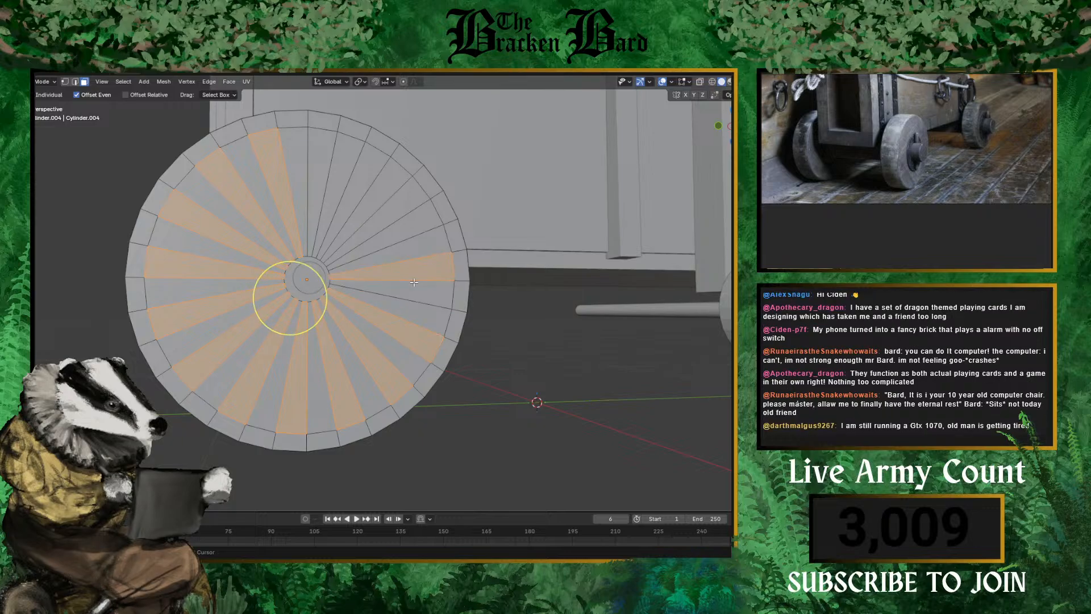
shift+click(403, 292)
shift+click(410, 274)
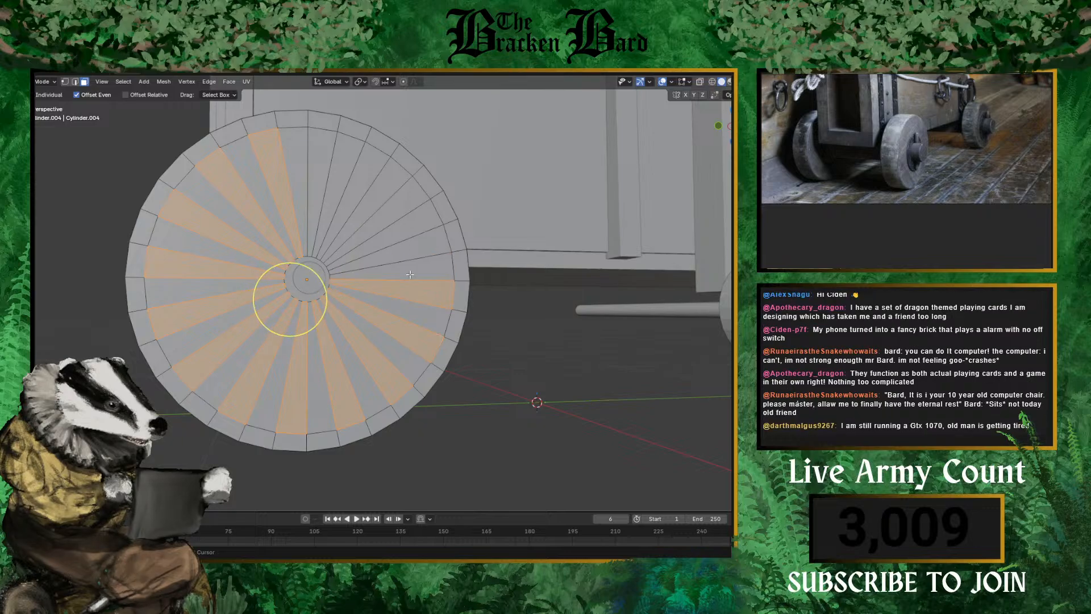
shift+click(396, 241)
shift+click(383, 214)
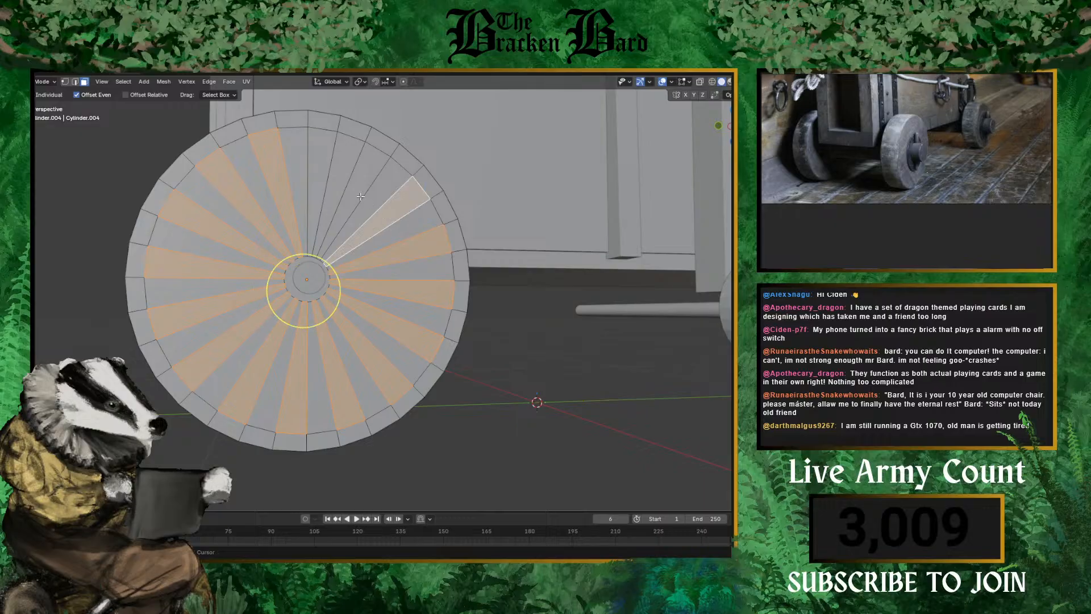
shift+click(359, 196)
shift+click(323, 177)
middle_drag(364, 275, 352, 298)
key(x)
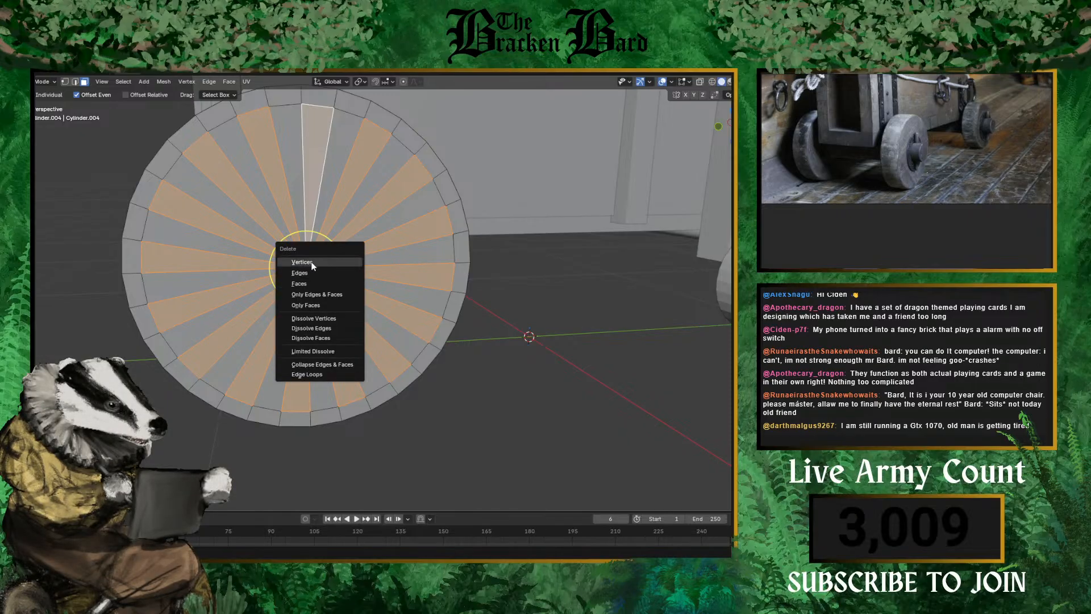
click(309, 283)
mouse_move(220, 262)
middle_down()
mouse_move(301, 266)
mouse_move(236, 251)
middle_up()
middle_drag(182, 222, 305, 263)
click(304, 291)
key(Tab)
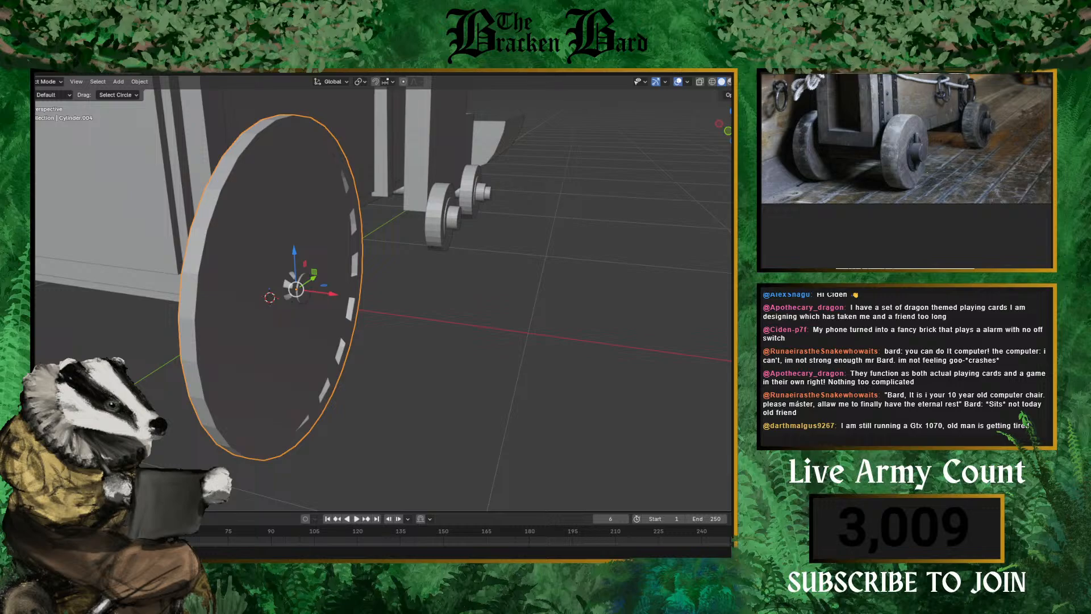
- Examine the spoke openings and the wheel's thickness from several angles beside the cart and the axle
key(shift+a)
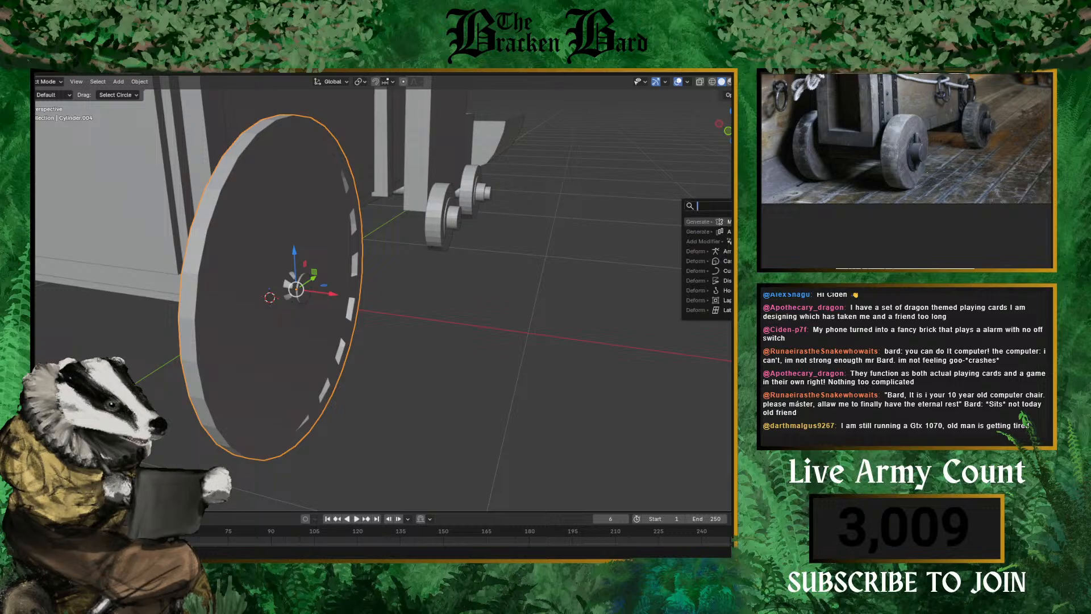
key(Escape)
middle_drag(398, 302, 614, 307)
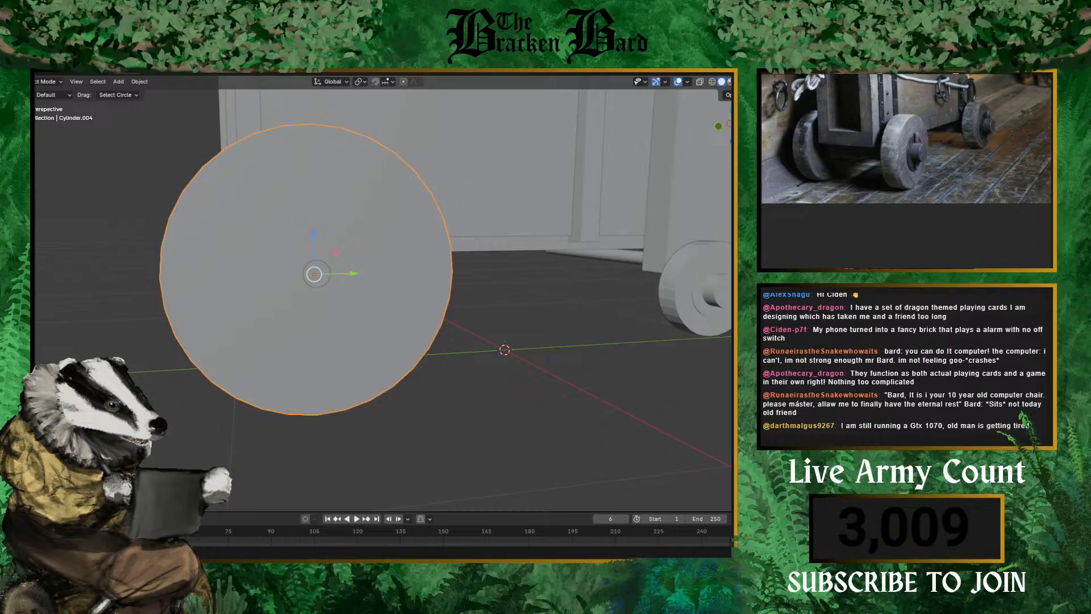
middle_drag(398, 330, 415, 307)
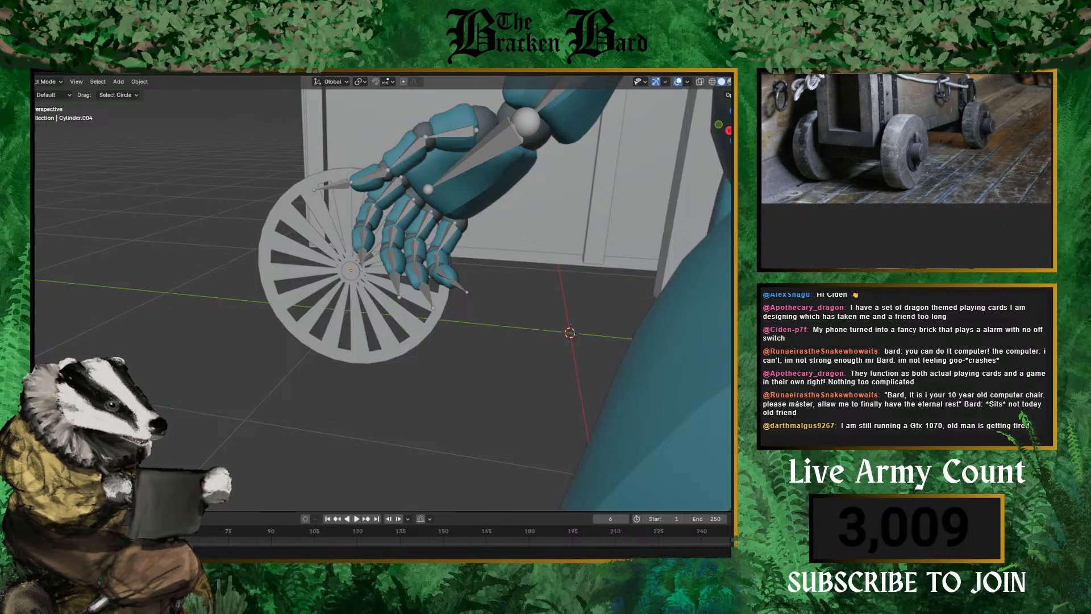
scroll(302, 302, down, 4)
scroll(301, 302, up, 5)
middle_drag(250, 346, 336, 292)
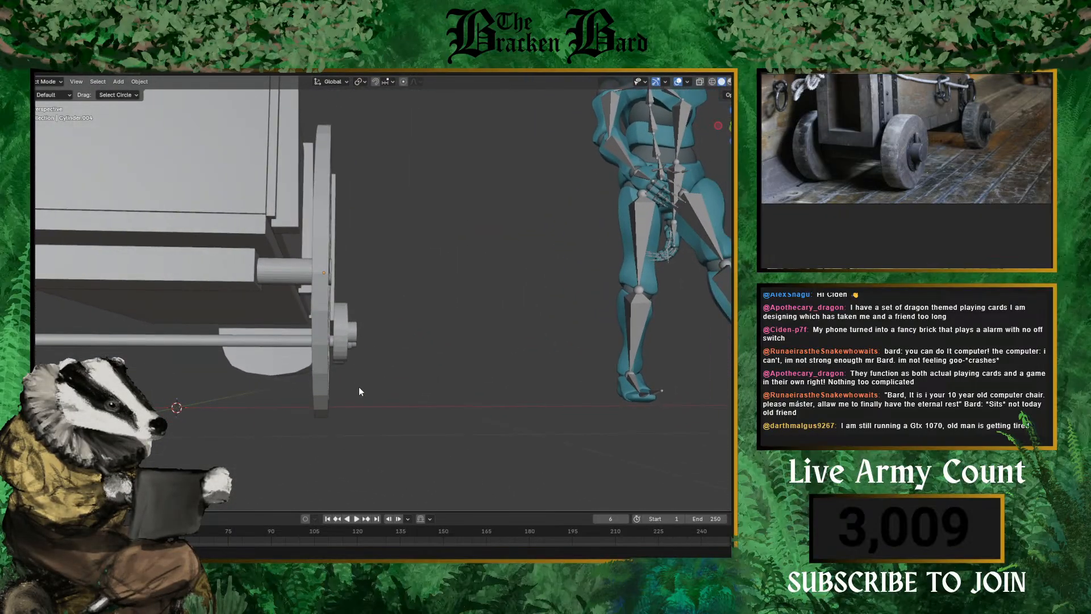
scroll(342, 381, down, 3)
middle_drag(343, 381, 305, 457)
scroll(268, 371, down, 2)
scroll(291, 360, up, 4)
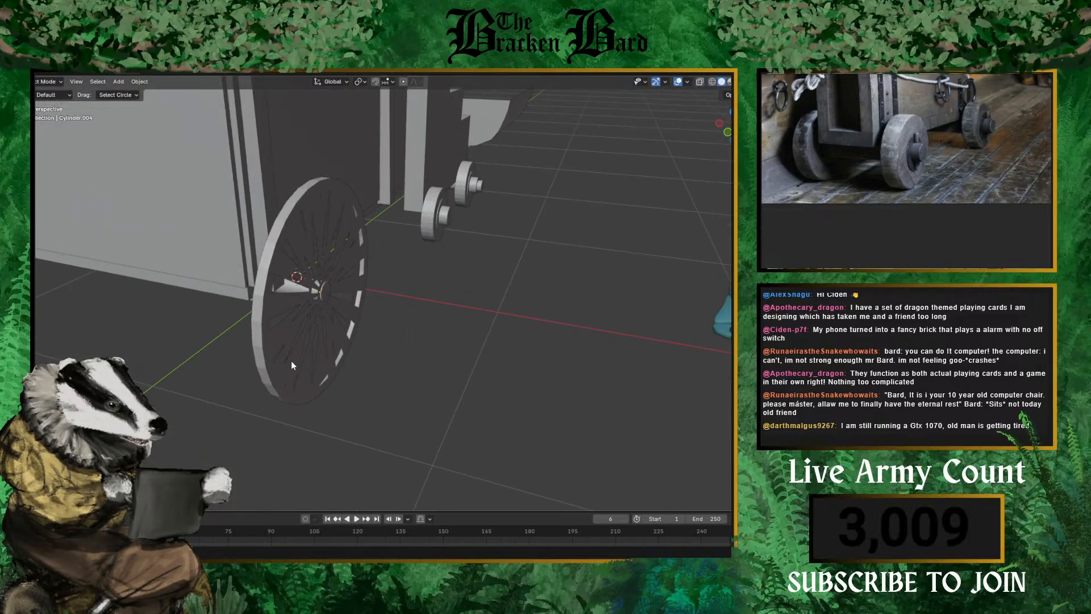
scroll(265, 349, down, 2)
- Add a mesh plane at the 3D cursor beneath the cart as a ground reference
key(shift+a)
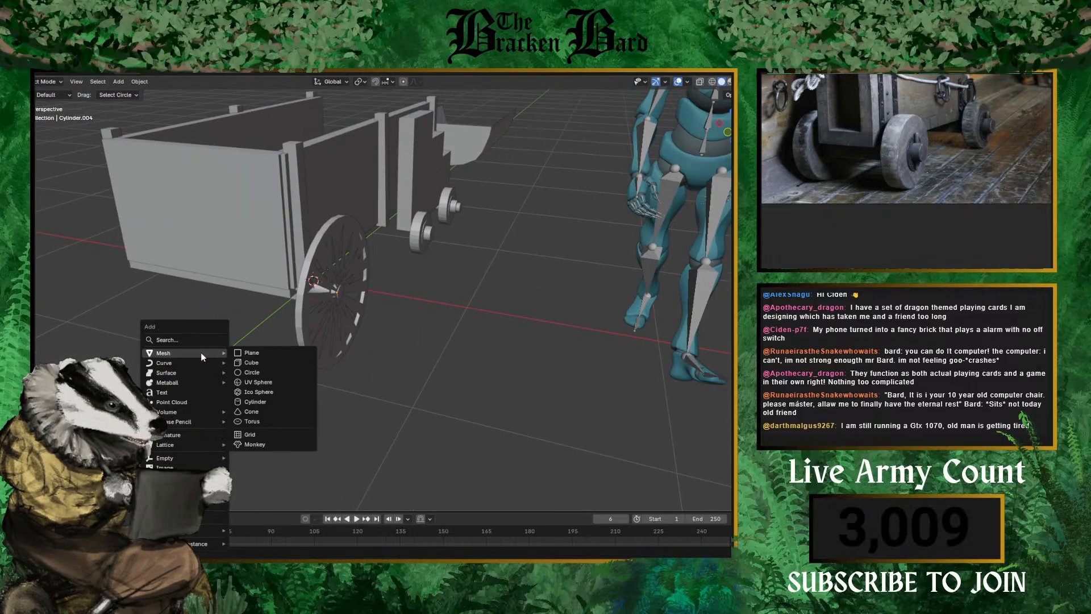
click(270, 356)
middle_drag(339, 380, 333, 349)
scroll(364, 346, up, 2)
scroll(320, 361, down, 3)
key(q)
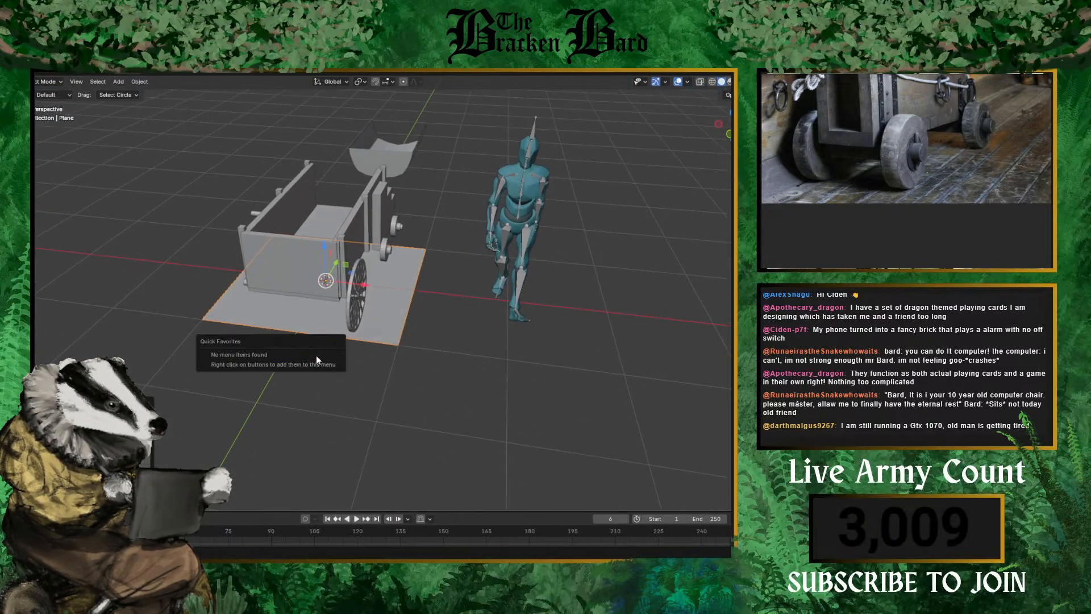
key(Escape)
- Select every object except the ground plane and adjust their height along Z against the plane
key(a)
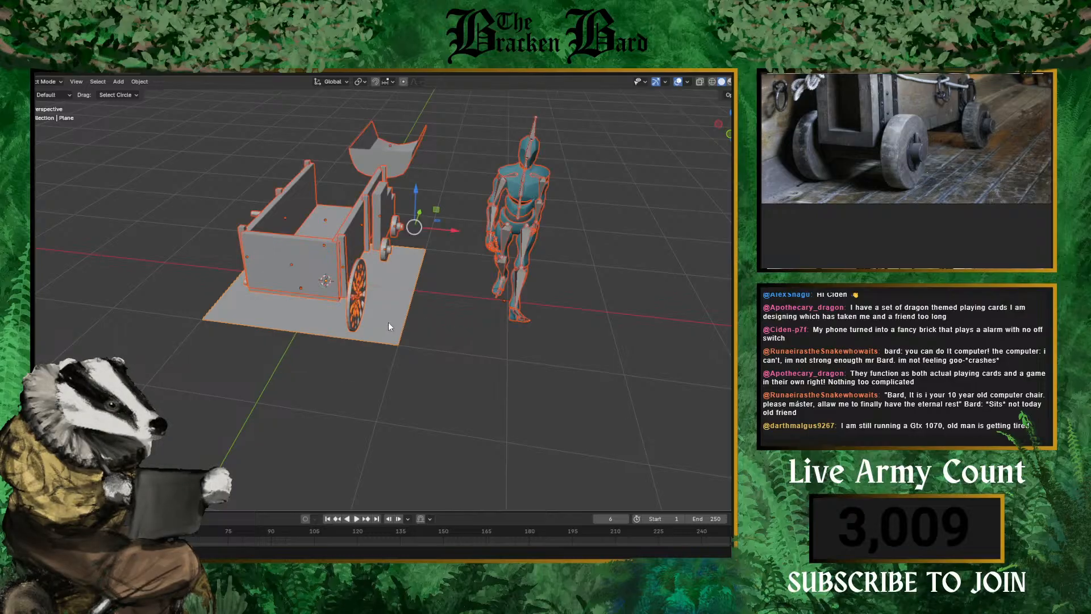
shift+click(403, 326)
middle_drag(416, 225, 416, 192)
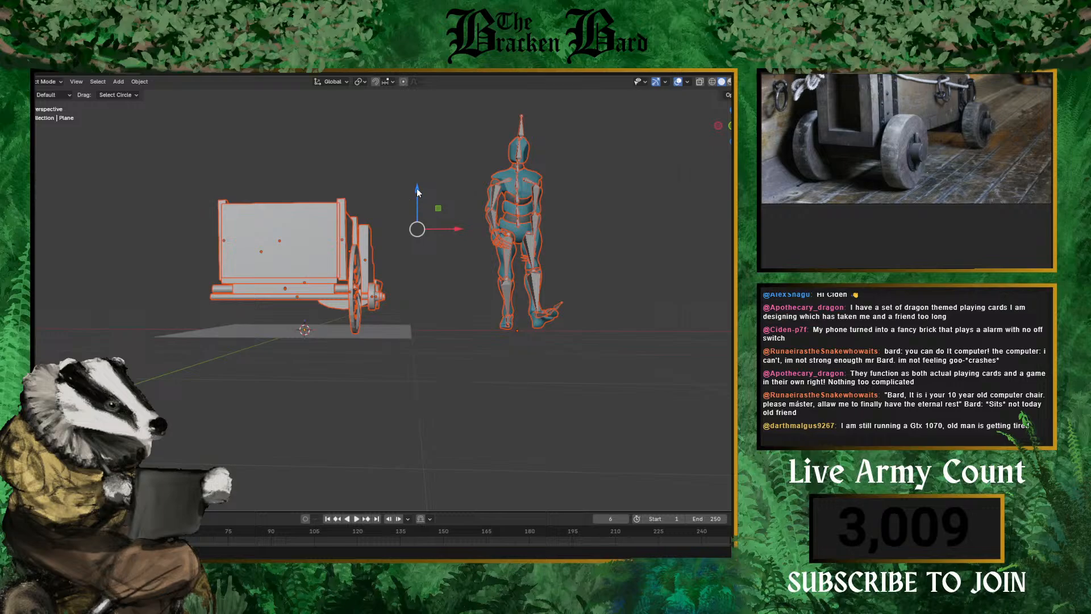
scroll(366, 363, up, 5)
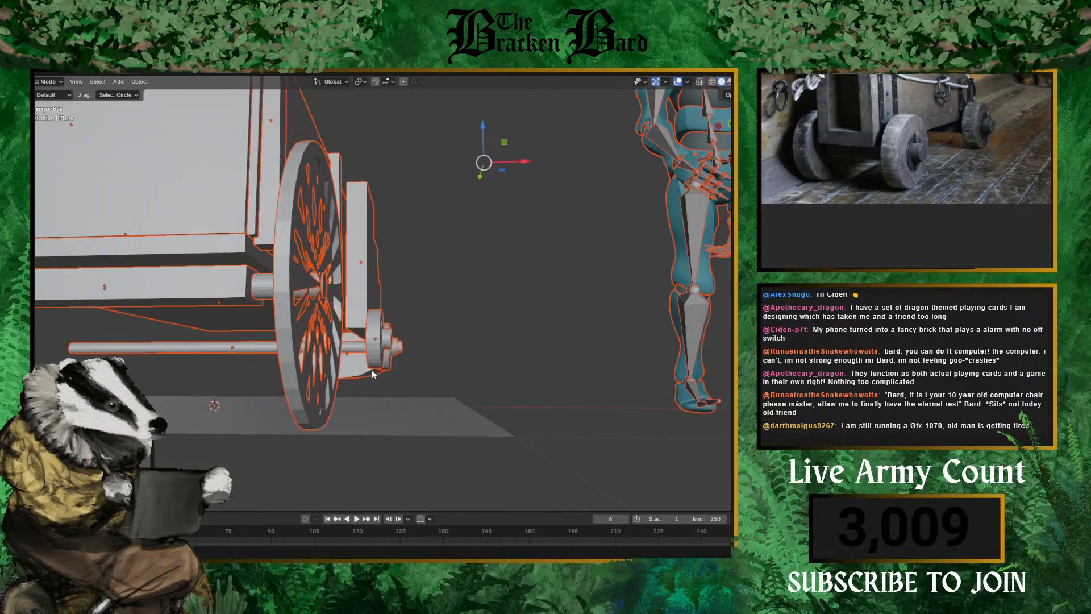
middle_drag(372, 369, 374, 363)
middle_drag(476, 145, 481, 259)
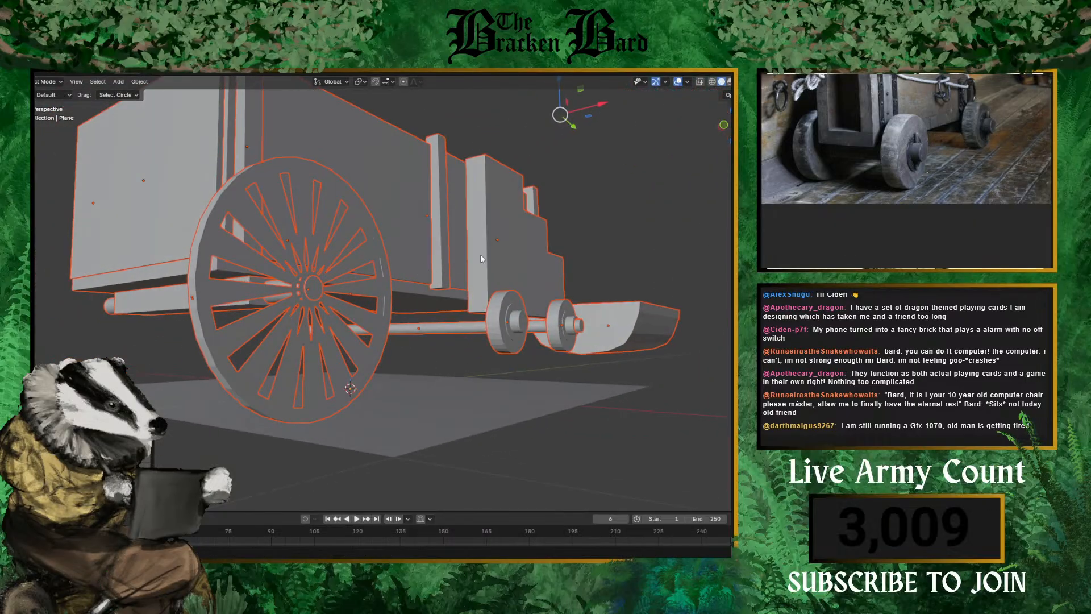
- Select the stepped cheek piece with its two small wheels, without the axle, and lower them along Z toward the ground plane
click(656, 259)
scroll(629, 277, down, 4)
middle_drag(629, 278, 279, 331)
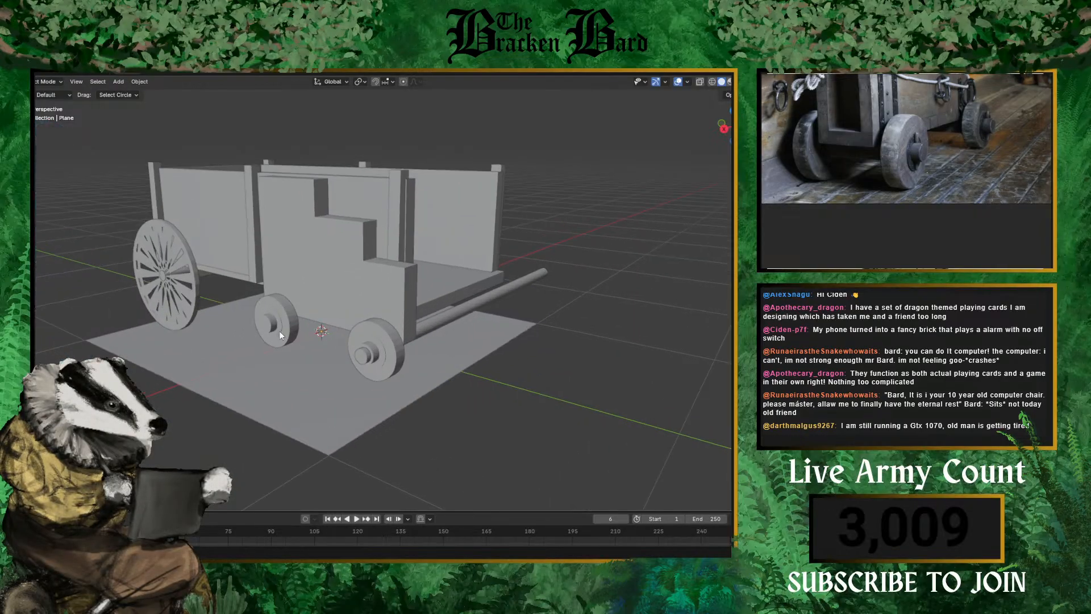
click(277, 315)
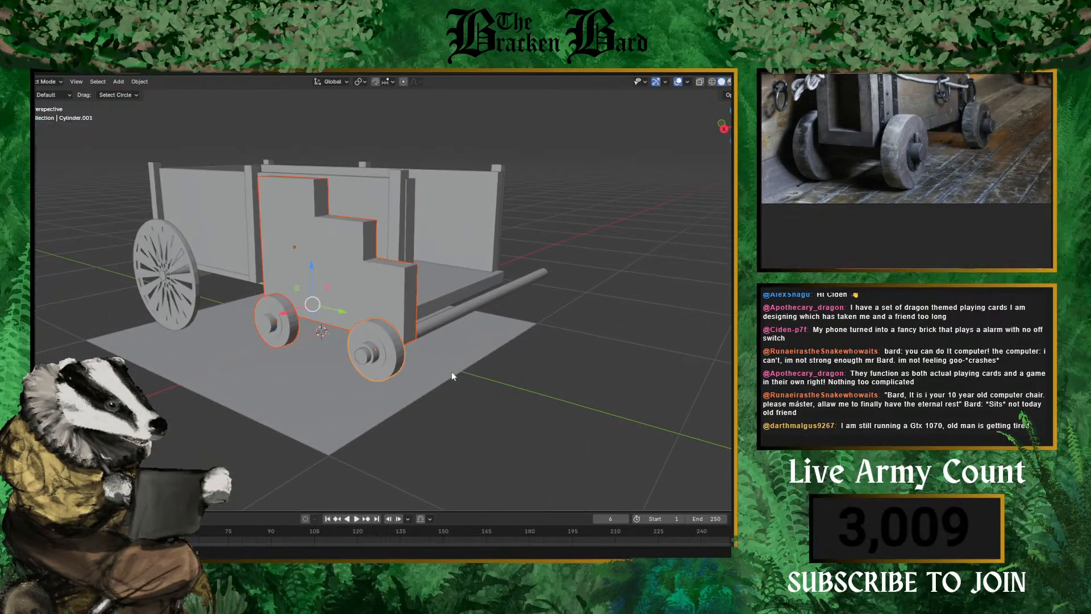
middle_drag(451, 371, 500, 383)
scroll(502, 385, up, 2)
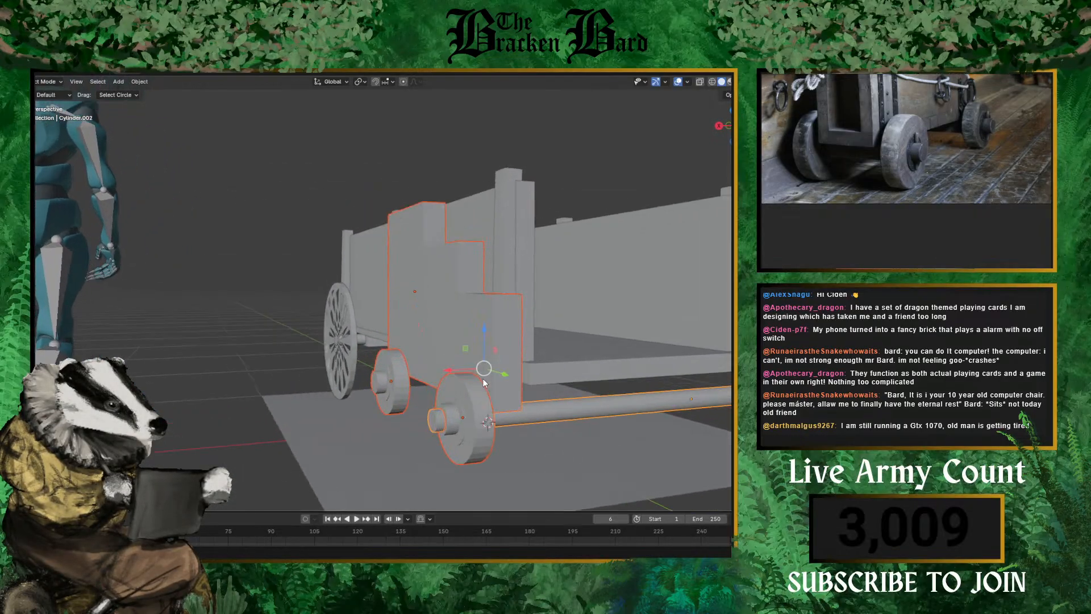
middle_drag(544, 427, 533, 445)
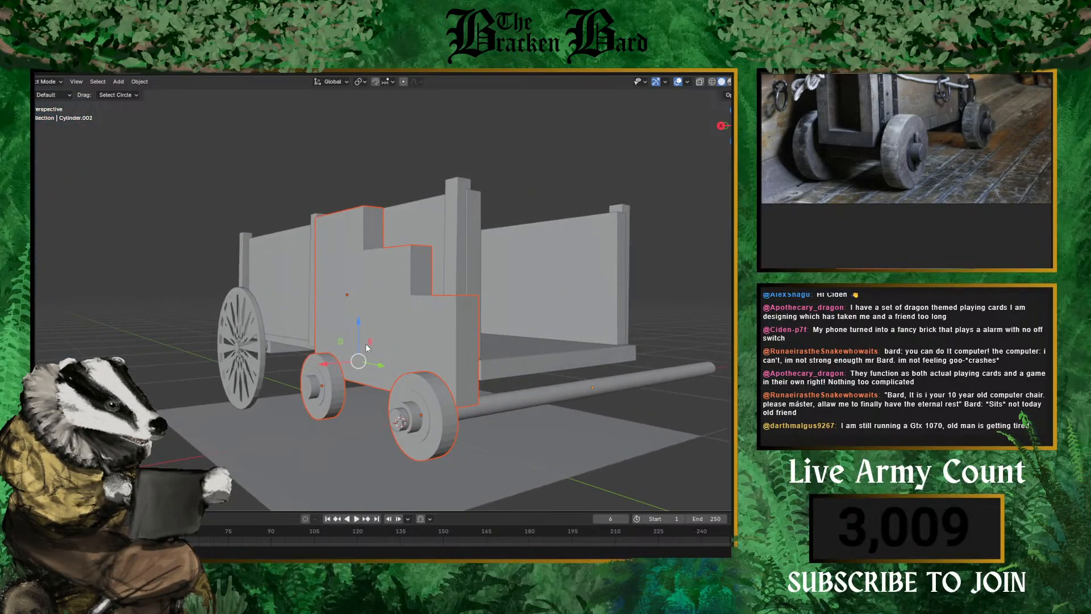
drag(359, 328, 355, 370)
- Fine-tune the height of the cheek piece and its small wheels so the wheels rest on the ground plane
middle_drag(418, 485, 322, 272)
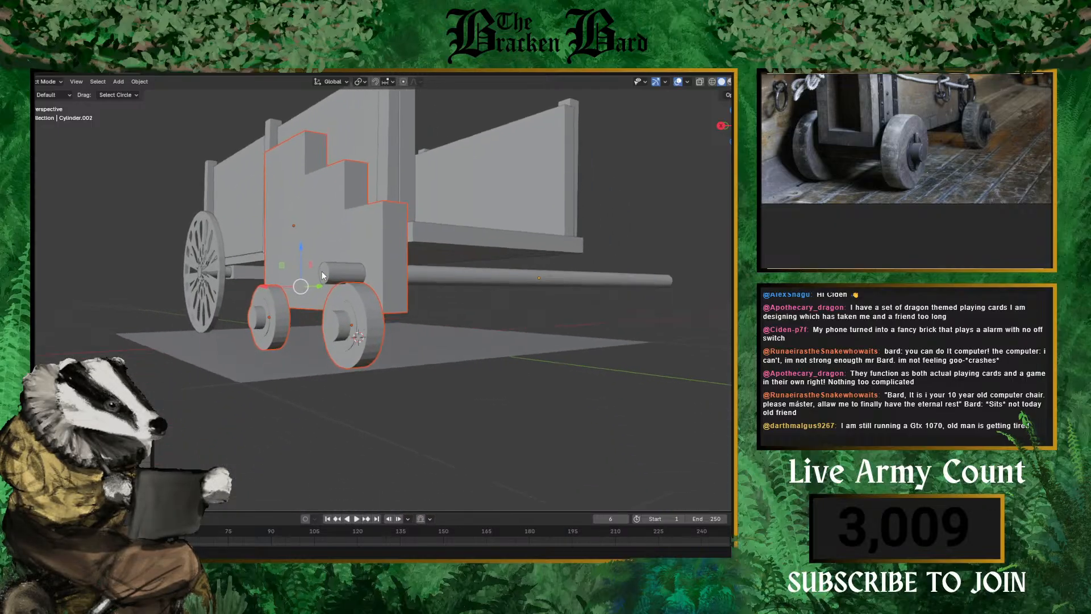
scroll(321, 271, up, 4)
scroll(355, 351, up, 2)
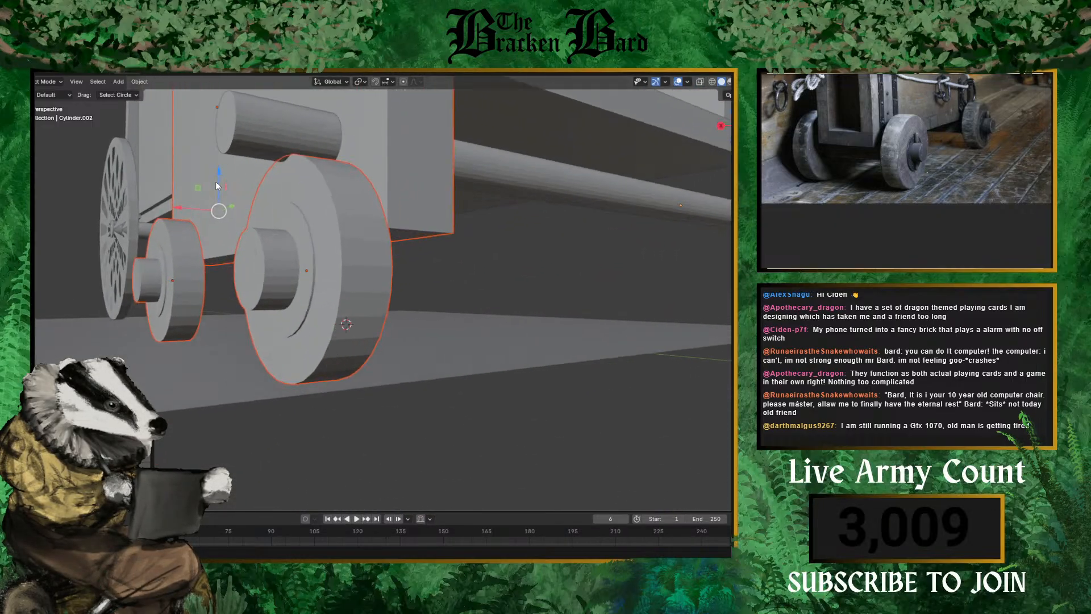
drag(216, 183, 218, 178)
scroll(380, 350, down, 4)
middle_drag(381, 351, 351, 380)
scroll(206, 332, down, 4)
scroll(351, 363, up, 5)
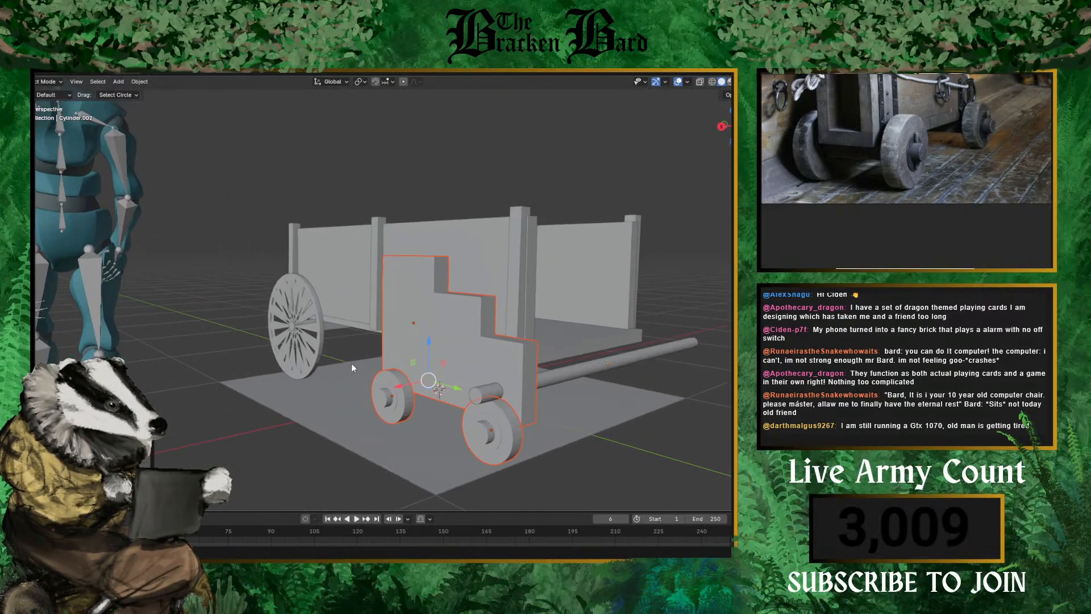
key(r)
key(x)
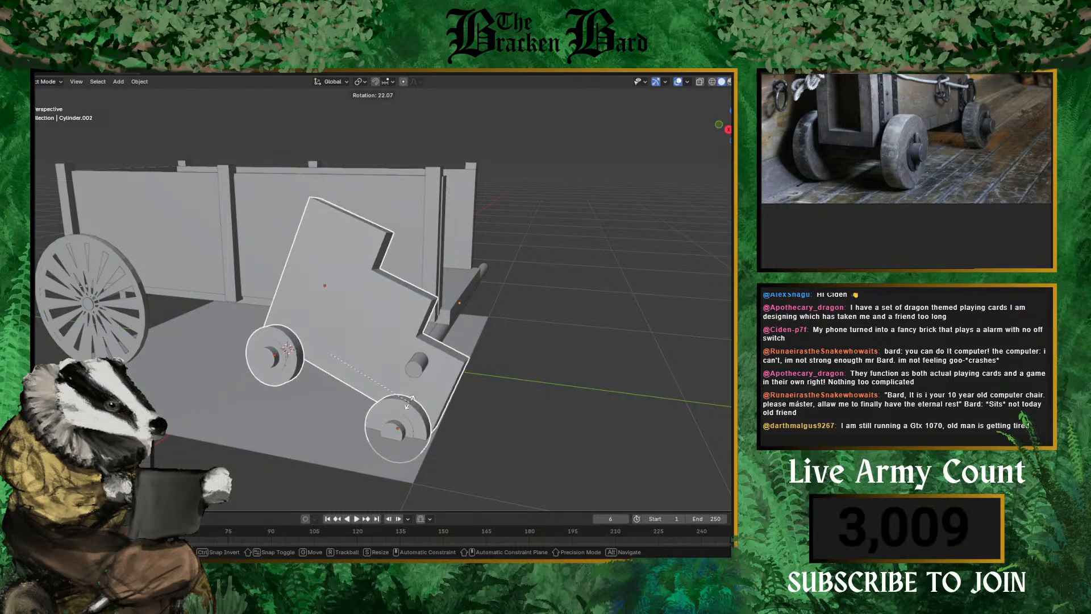
key(r)
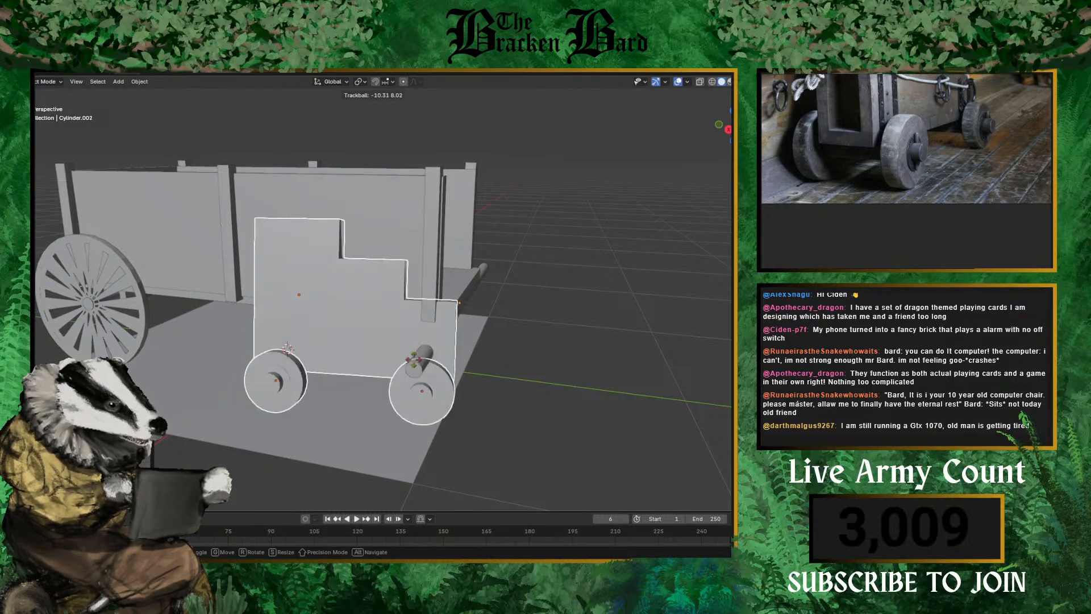
key(Escape)
- Rotate the cheek piece and its wheels about X to tilt them steeply forward, and raise them along Z
key(r)
key(x)
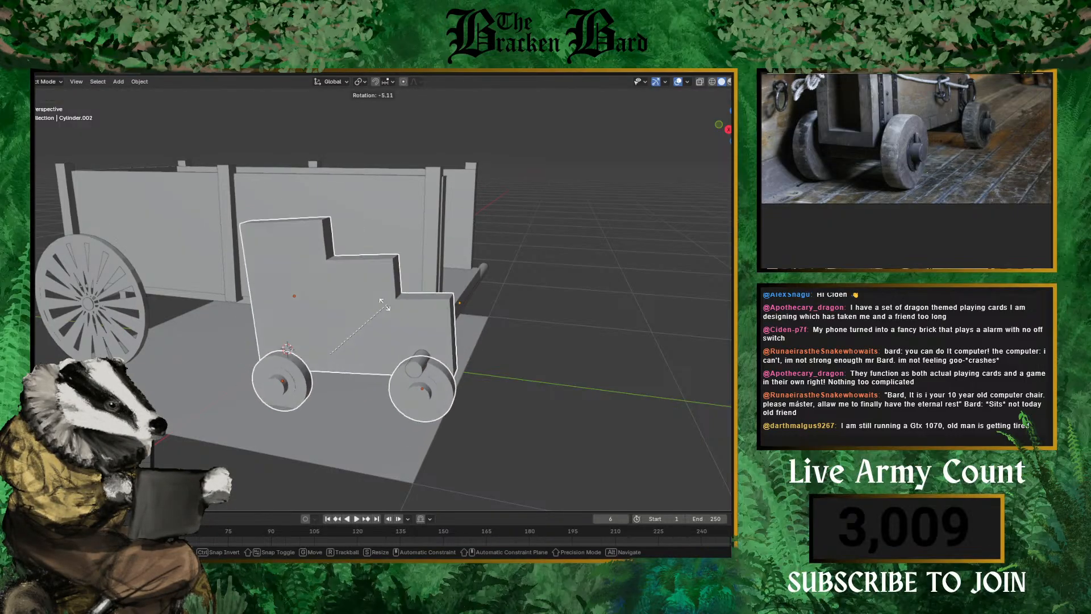
click(453, 364)
drag(330, 317, 339, 271)
shift+middle_drag(438, 370, 509, 356)
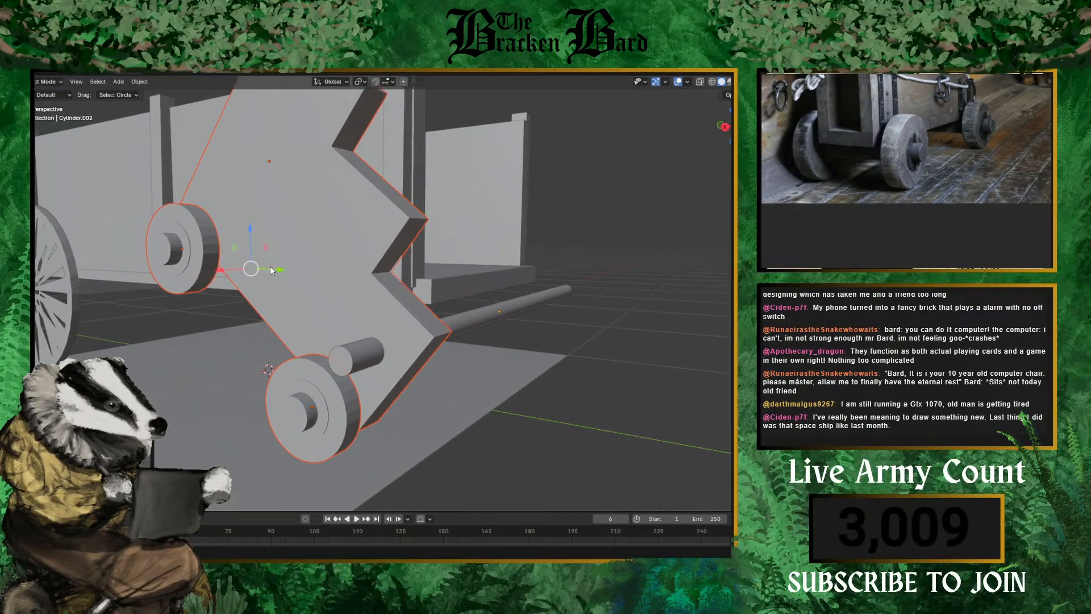
- Move the tilted cheek piece and its wheels about 0.18 m along global Y
key(g)
key(y)
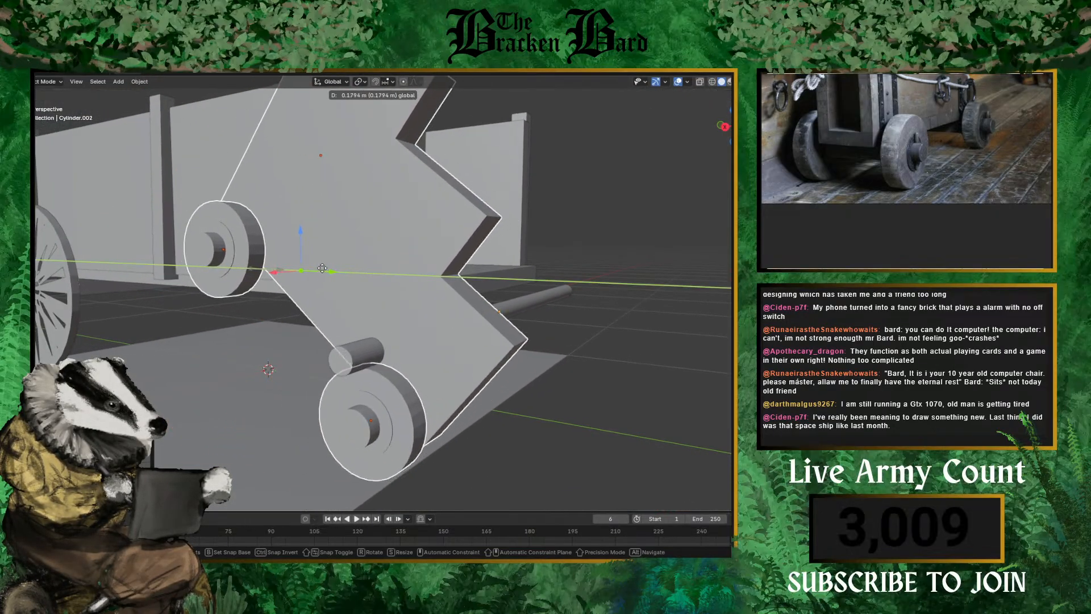
click(325, 267)
middle_drag(325, 267, 438, 385)
click(437, 385)
- Select the long front axle, lower it along Z to the small wheel's height and slide it along X past the wheel
click(338, 290)
middle_drag(337, 289, 264, 333)
key(Delete)
click(438, 352)
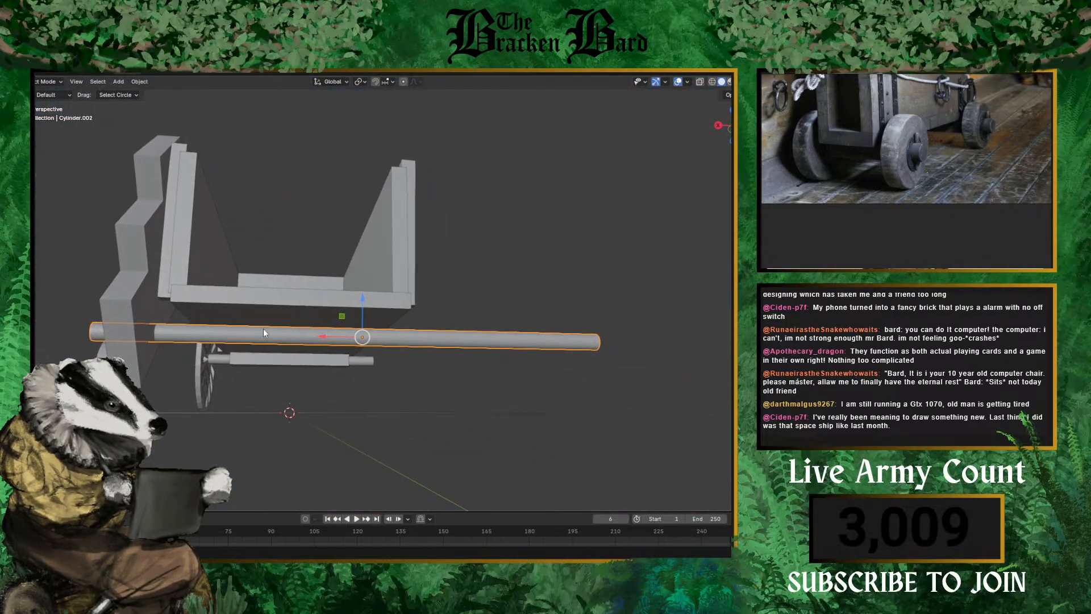
key(g)
key(z)
click(365, 341)
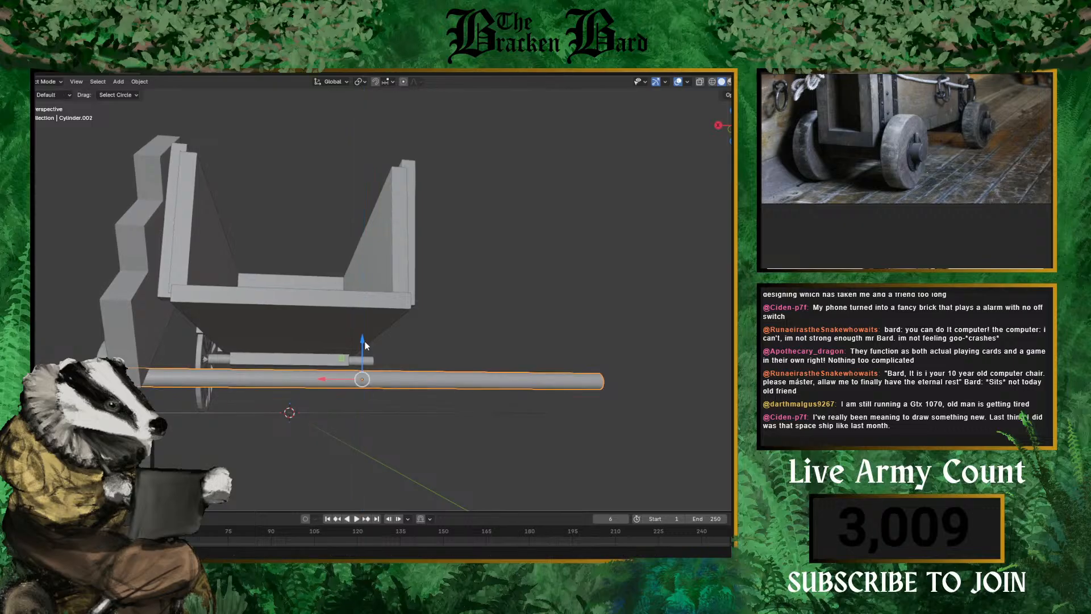
middle_drag(365, 341, 508, 379)
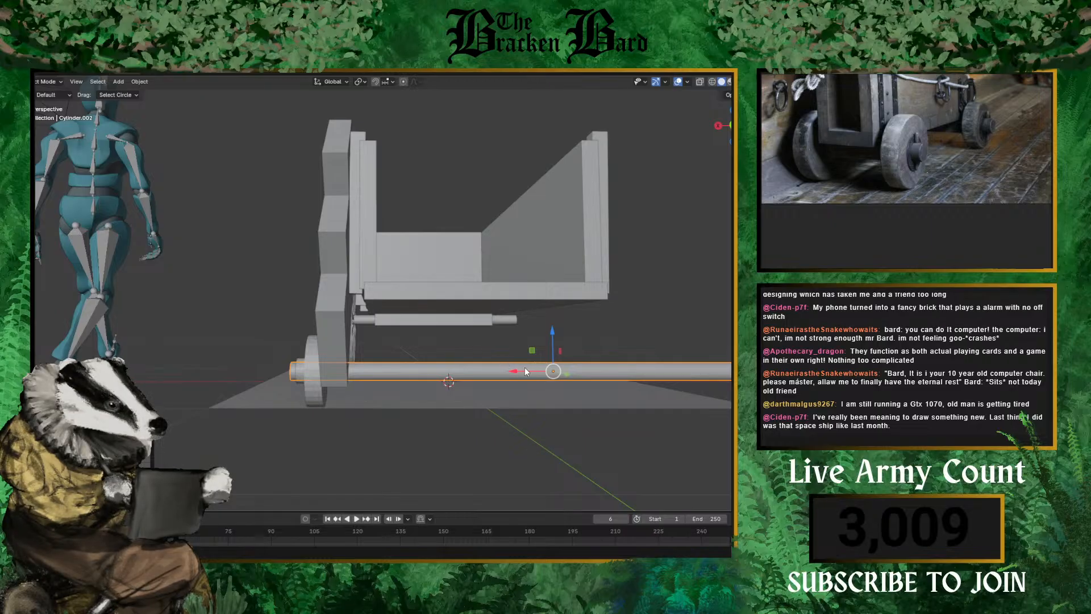
middle_drag(525, 372, 475, 378)
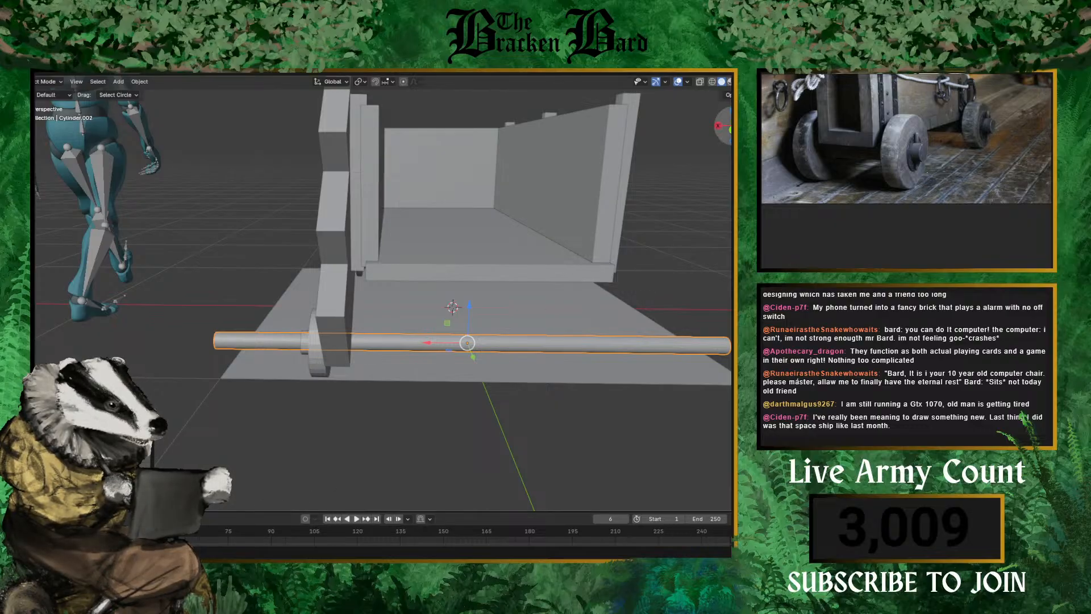
- Center the long front axle across the cart by setting its X location to 0 m
key(n)
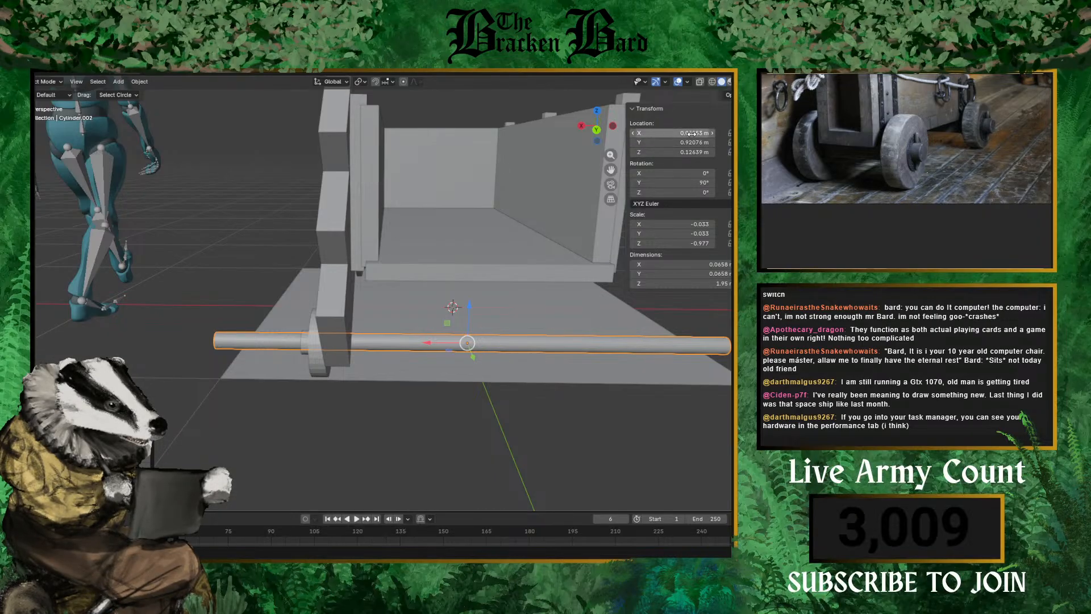
middle_drag(219, 258, 332, 190)
key(BackSpace)
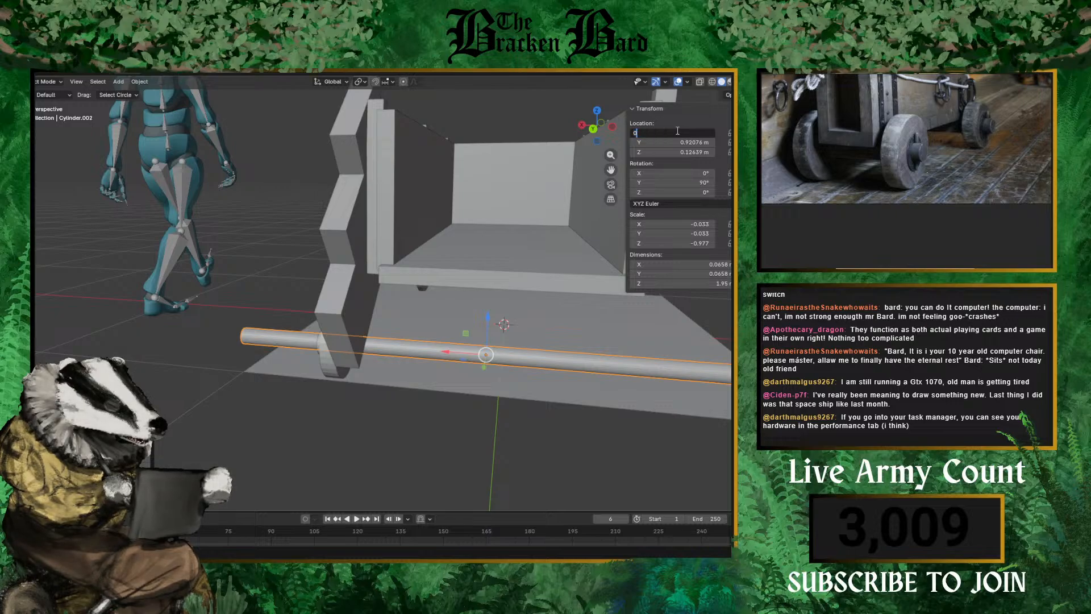
middle_drag(457, 319, 375, 394)
- Shorten the front axle by scaling it along global X to about 0.71 of its length
key(s)
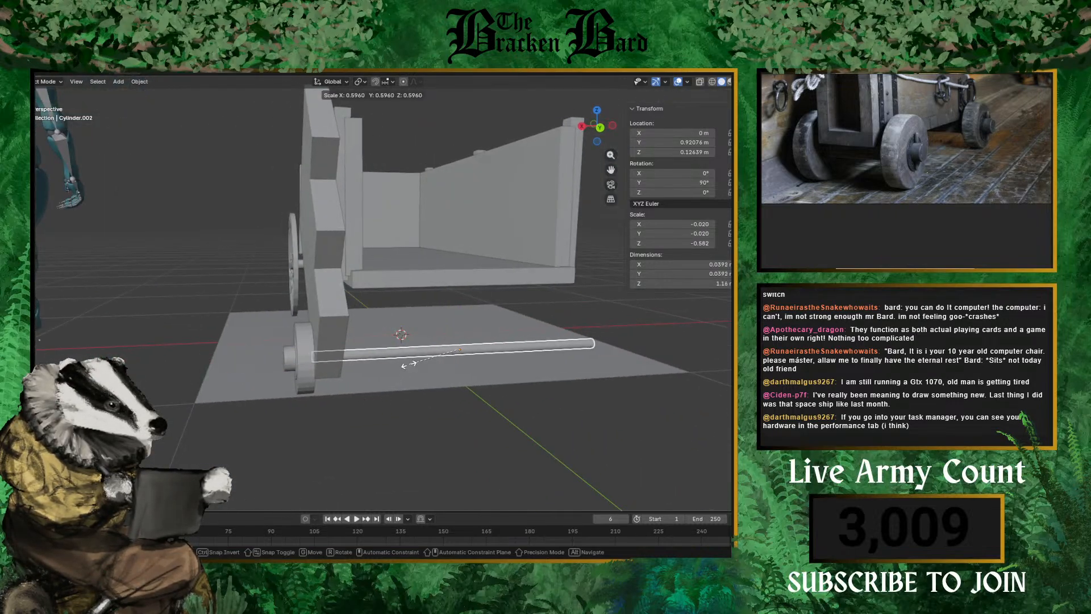
key(x)
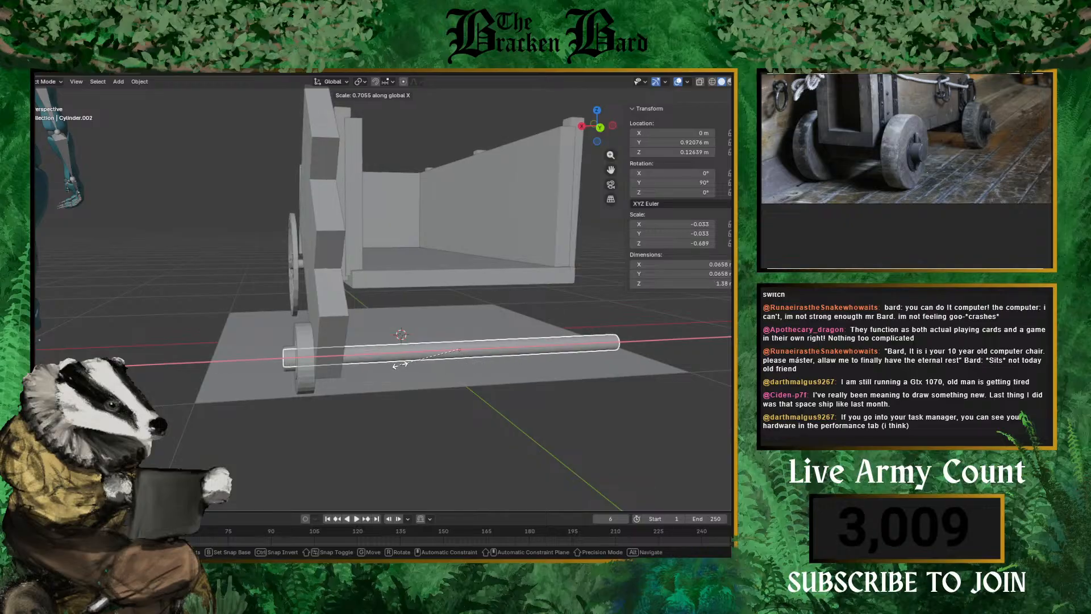
click(402, 364)
middle_drag(402, 364, 295, 364)
- Join the stepped cheek piece and its hubbed small wheel into one object
click(315, 308)
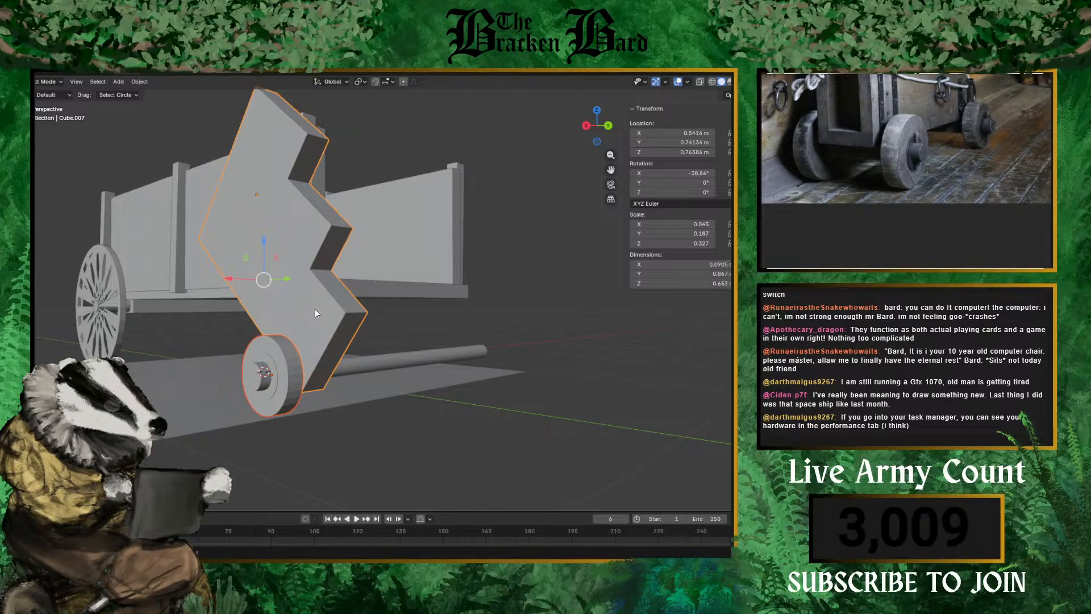
key(ctrl+j)
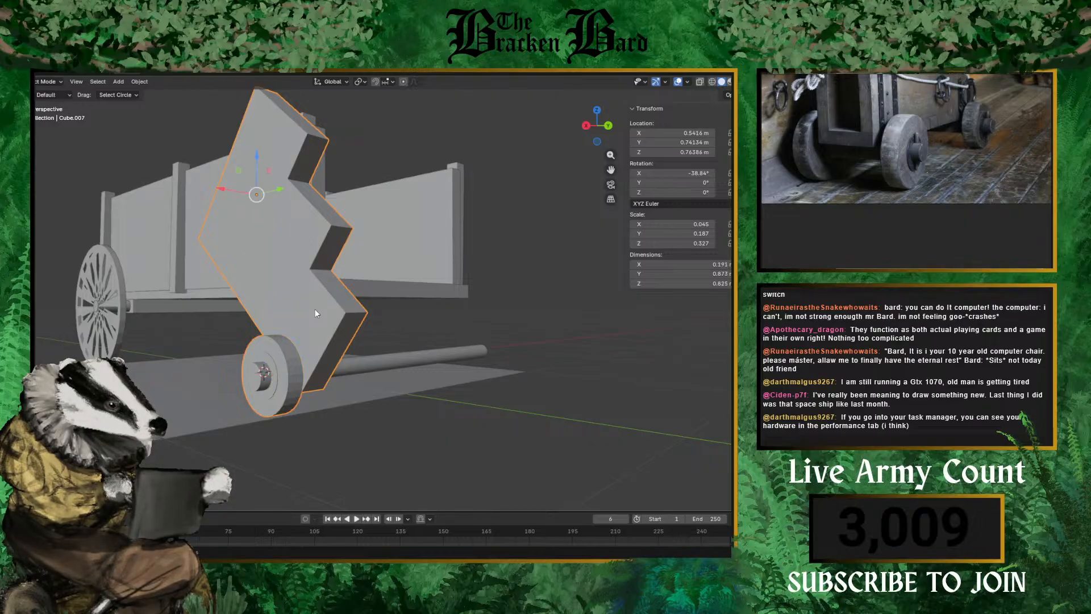
key(alt+a)
click(331, 356)
key(F3)
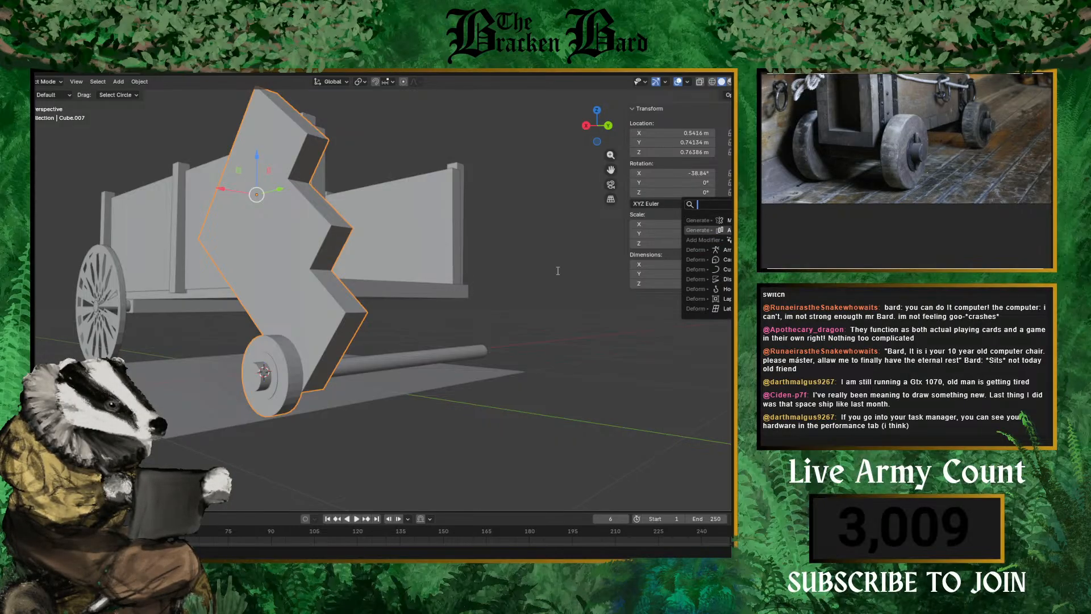
key(Escape)
middle_drag(558, 271, 594, 273)
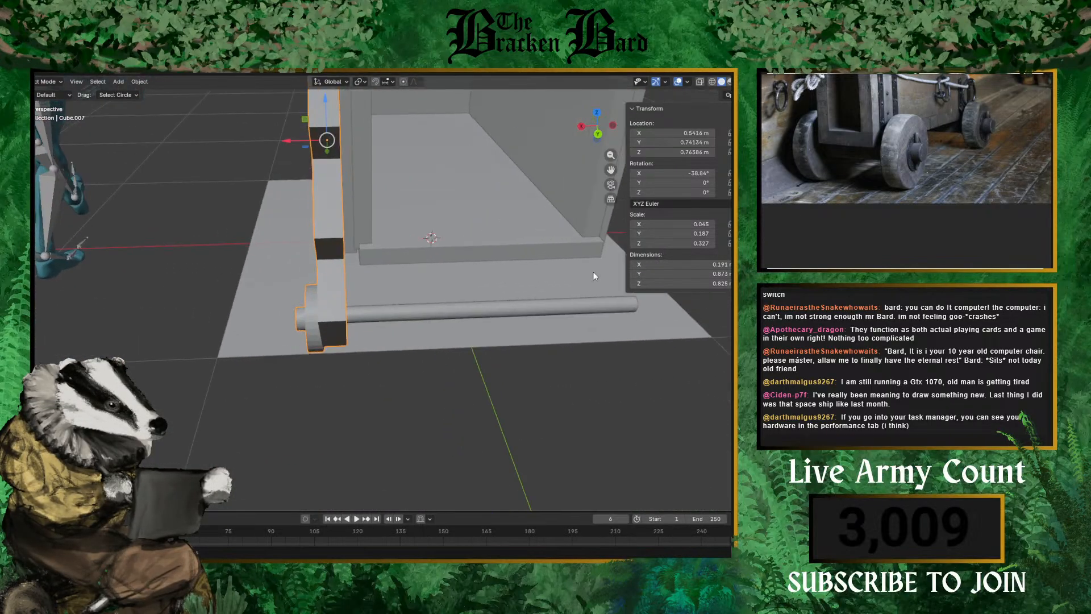
key(shift+a)
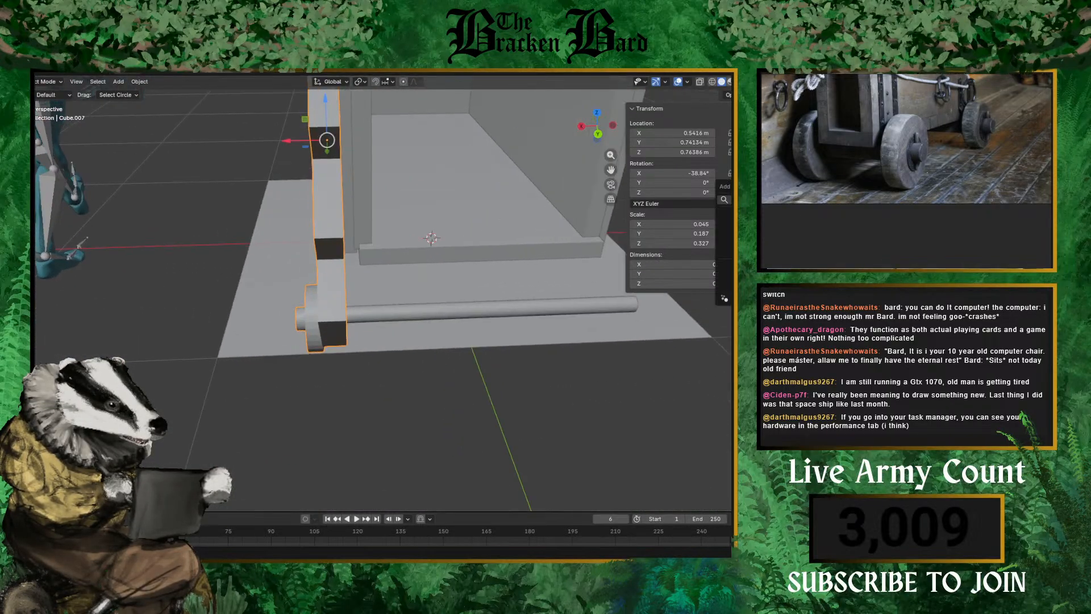
click(724, 199)
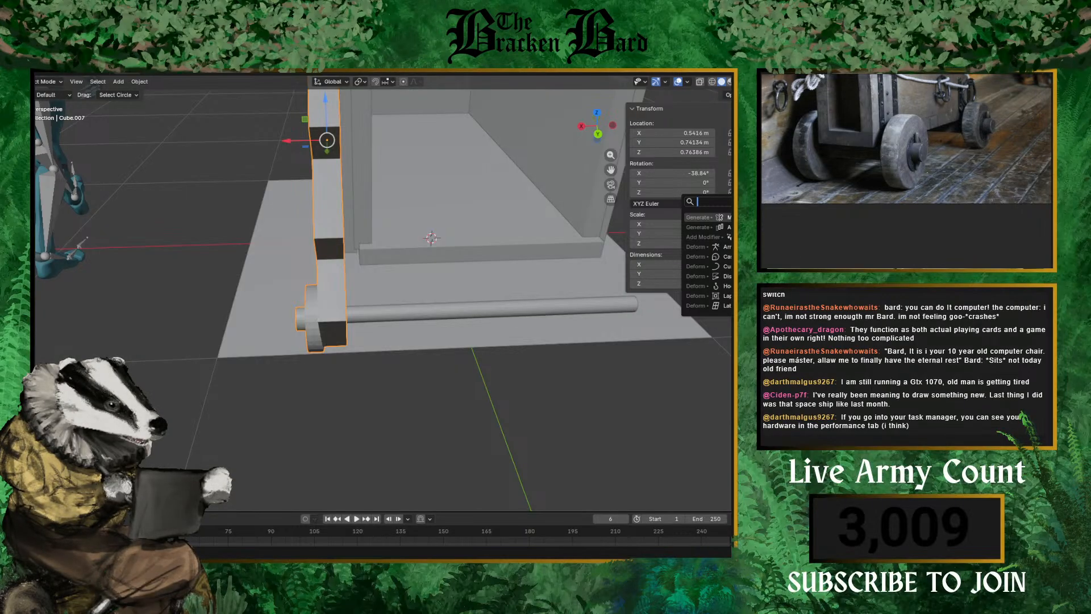
text(m)
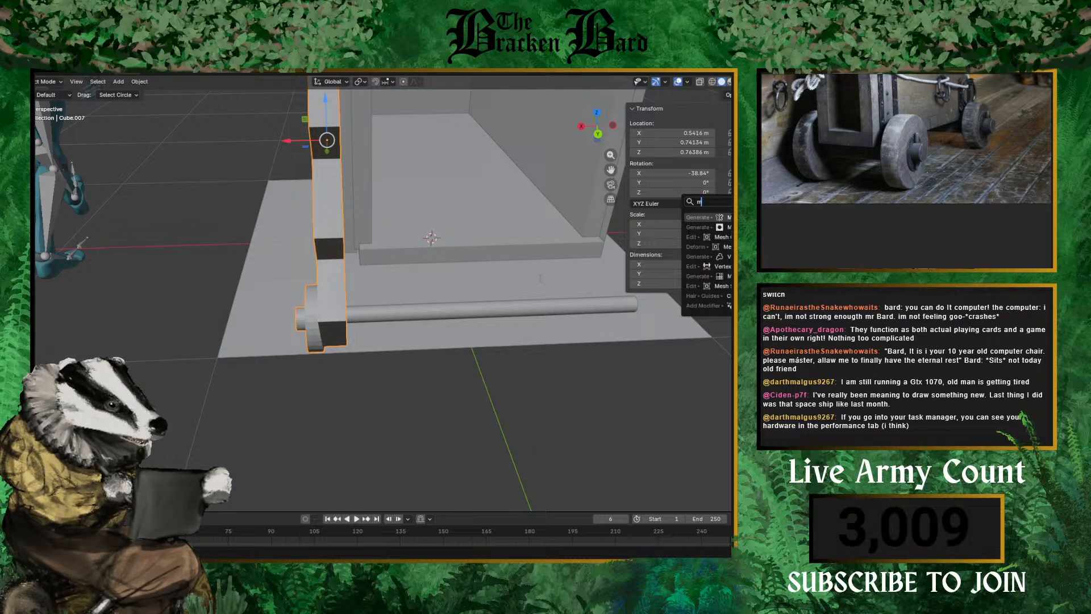
key(Escape)
- Examine the joined cheek piece and its small wheel up close and from several sides
scroll(408, 410, down, 3)
middle_drag(408, 410, 321, 329)
scroll(529, 363, up, 5)
scroll(529, 362, down, 3)
mouse_move(389, 330)
middle_down()
mouse_move(340, 321)
mouse_move(459, 320)
mouse_move(338, 347)
mouse_move(373, 340)
middle_up()
scroll(373, 340, up, 8)
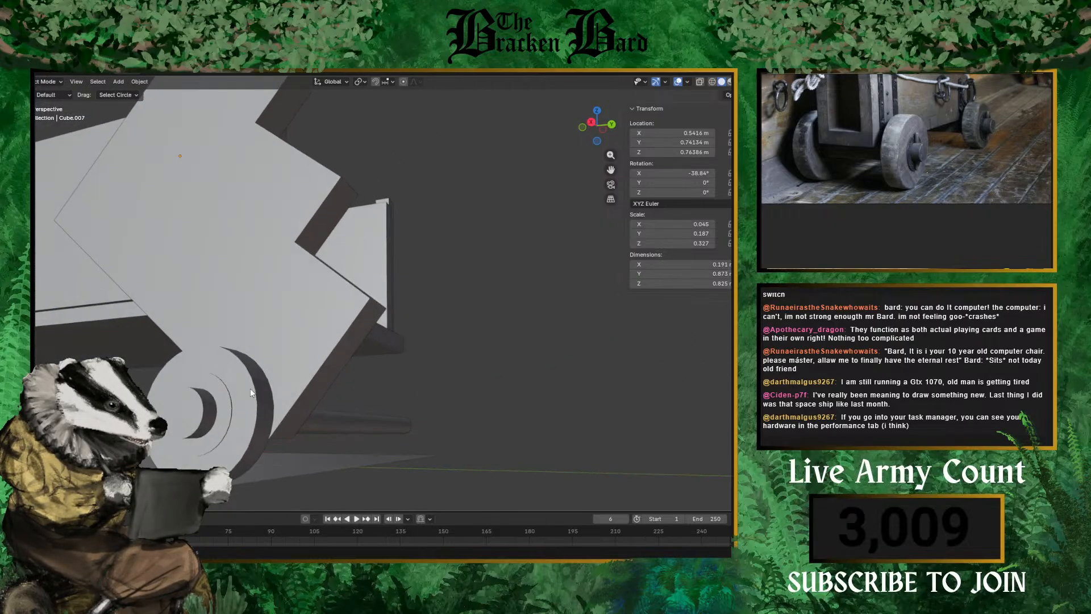
scroll(247, 397, down, 5)
middle_drag(243, 400, 314, 381)
scroll(356, 372, up, 6)
click(312, 381)
scroll(311, 363, down, 5)
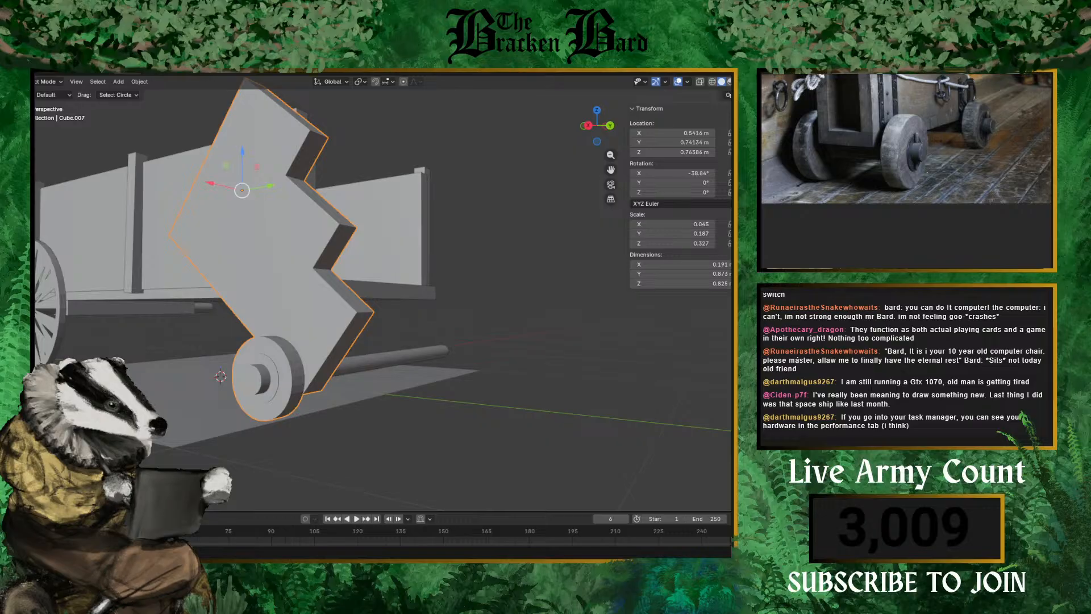
middle_drag(289, 353, 373, 378)
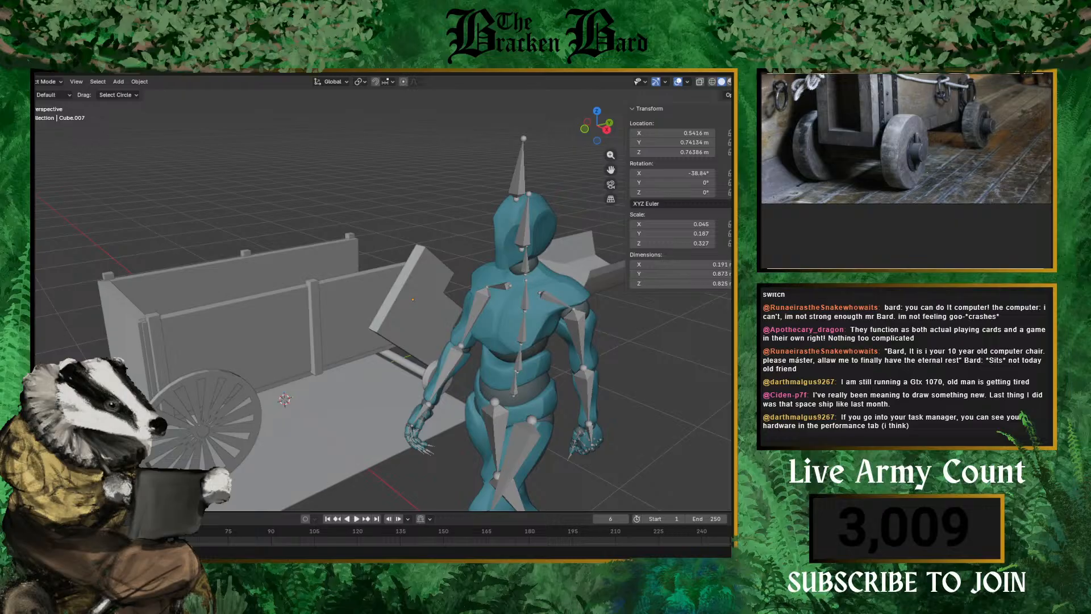
- Add an Array modifier to the large spoked wheel and reduce the row to two wheels
scroll(298, 386, down, 2)
scroll(298, 386, up, 3)
middle_drag(298, 387, 492, 291)
click(317, 272)
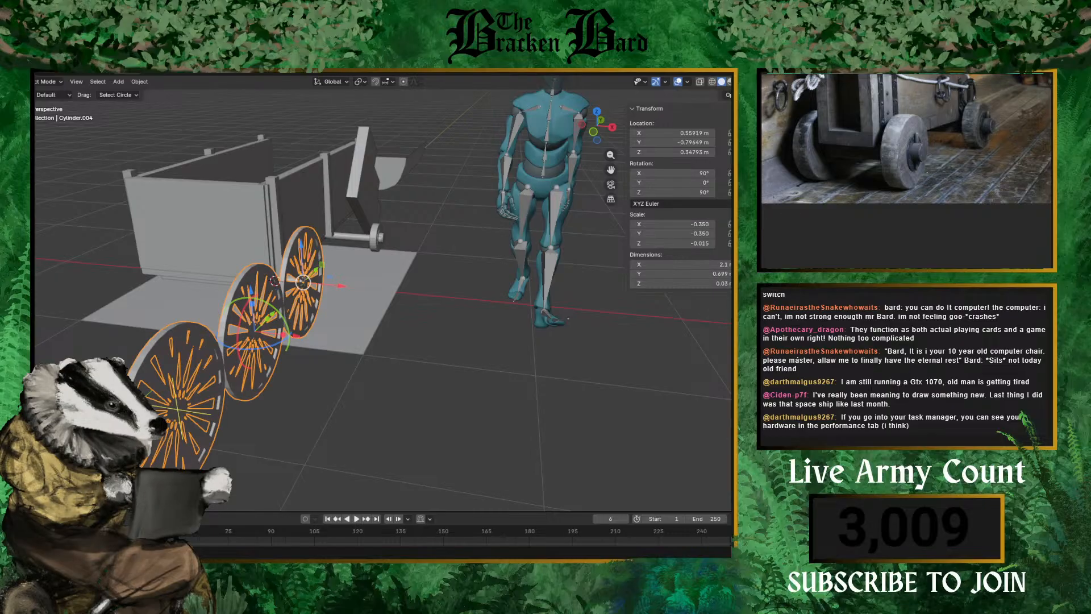
middle_drag(336, 323, 290, 302)
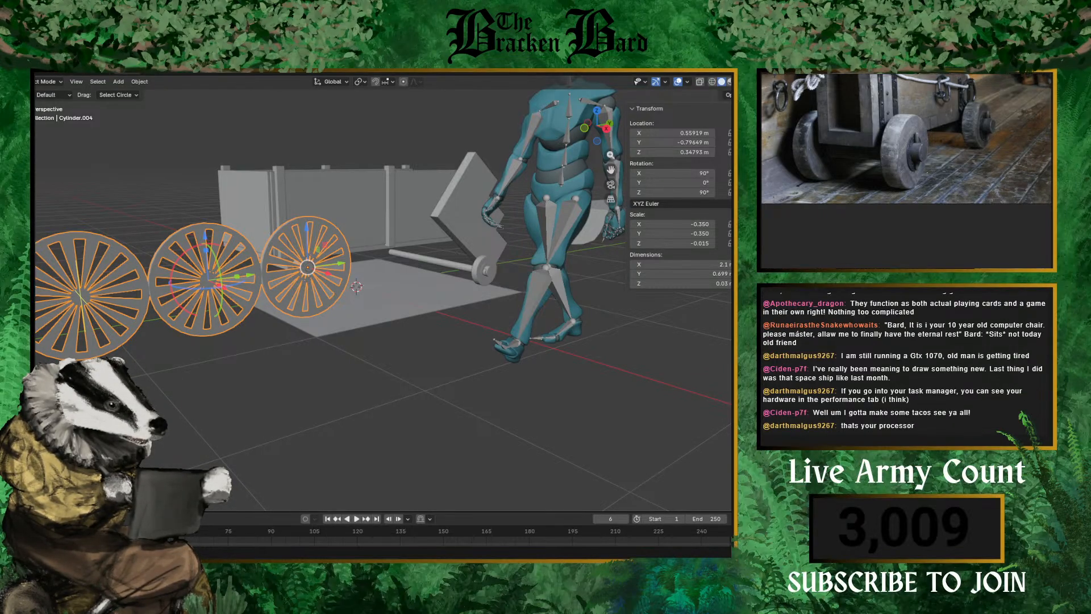
key(ctrl+z)
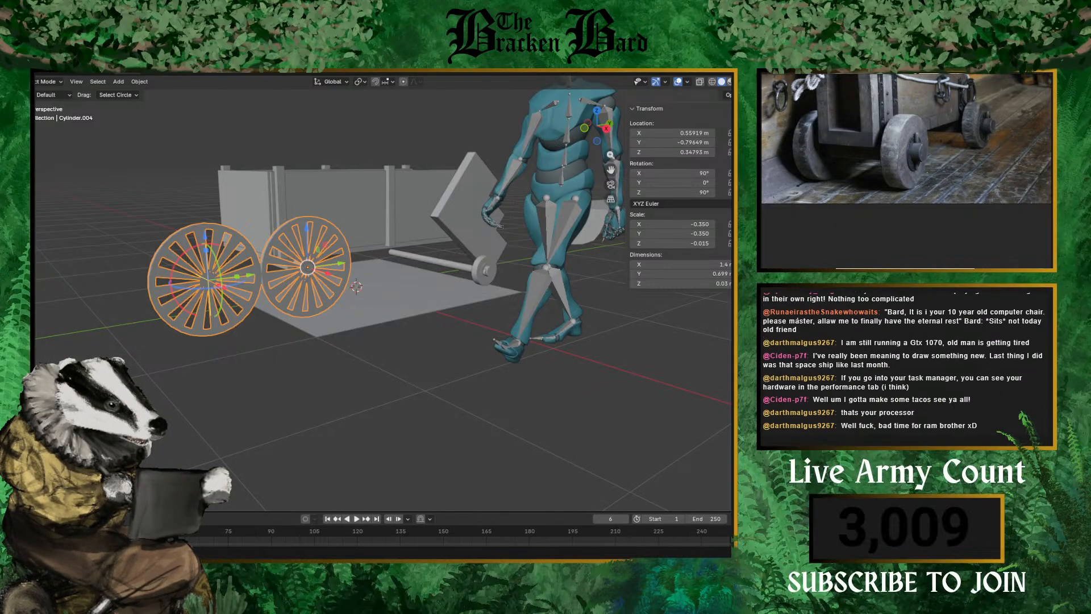
key(alt+a)
- Undo and redo the spoke cutout change on the two arrayed wheels to compare both states
scroll(233, 281, up, 3)
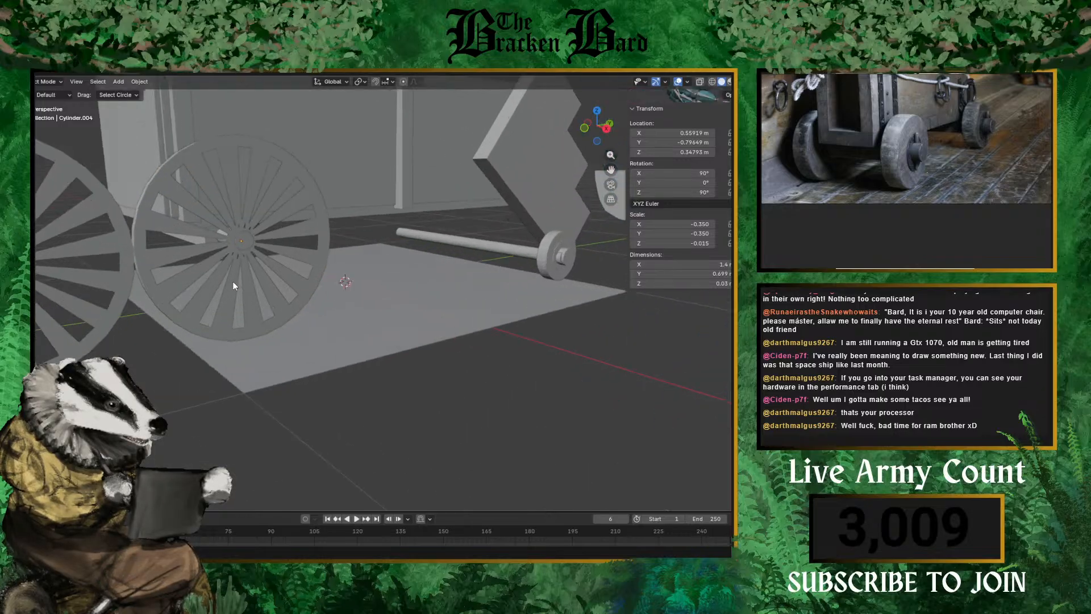
middle_drag(233, 281, 184, 247)
scroll(185, 267, up, 2)
middle_drag(175, 315, 332, 212)
key(ctrl+z)
scroll(375, 189, up, 3)
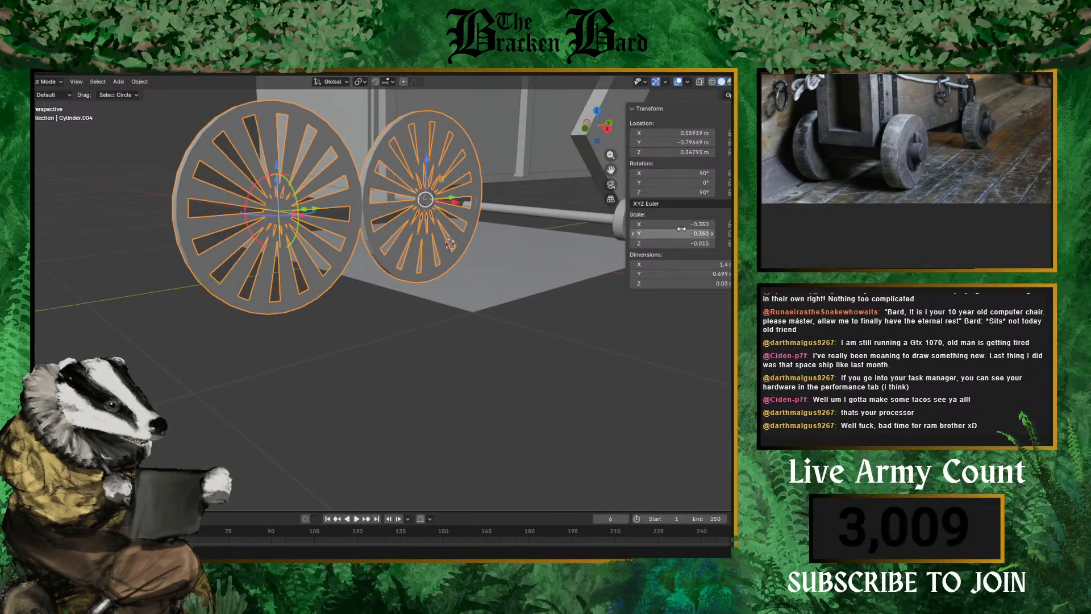
key(ctrl+z)
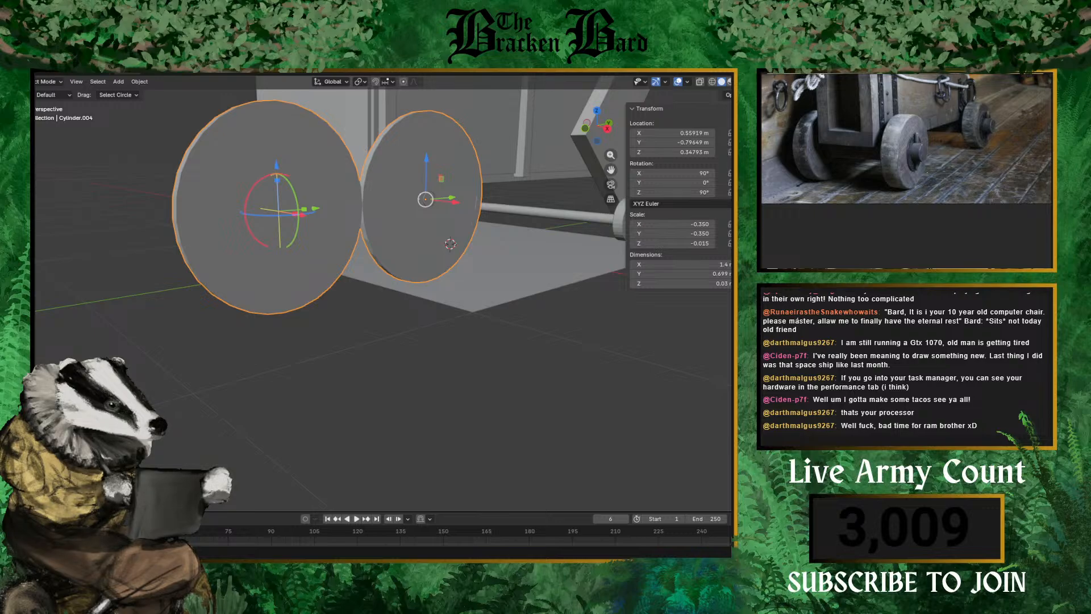
key(ctrl+shift+z)
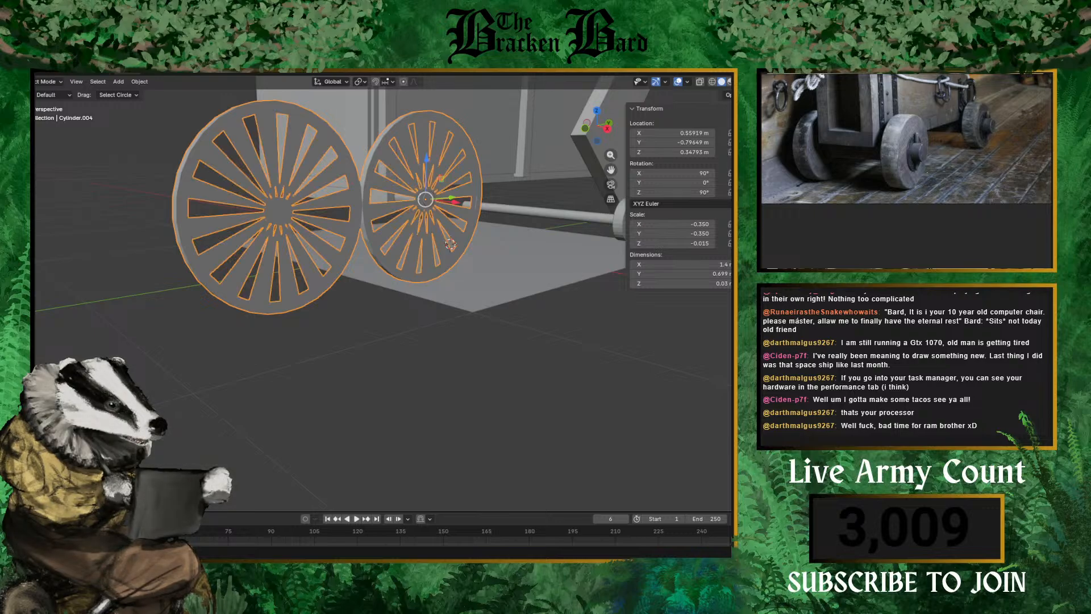
key(ctrl+z)
key(ctrl+shift+z)
key(ctrl+z)
- Change the array offset to run across the cart, placing the second spoked wheel on the opposite side
key(r)
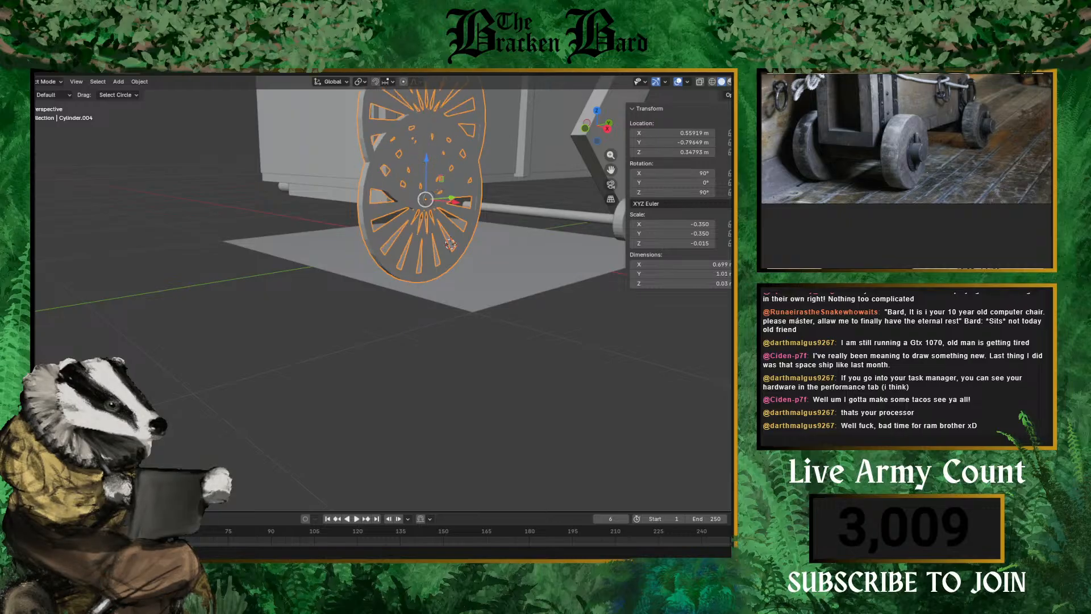
key(Return)
key(shift+d)
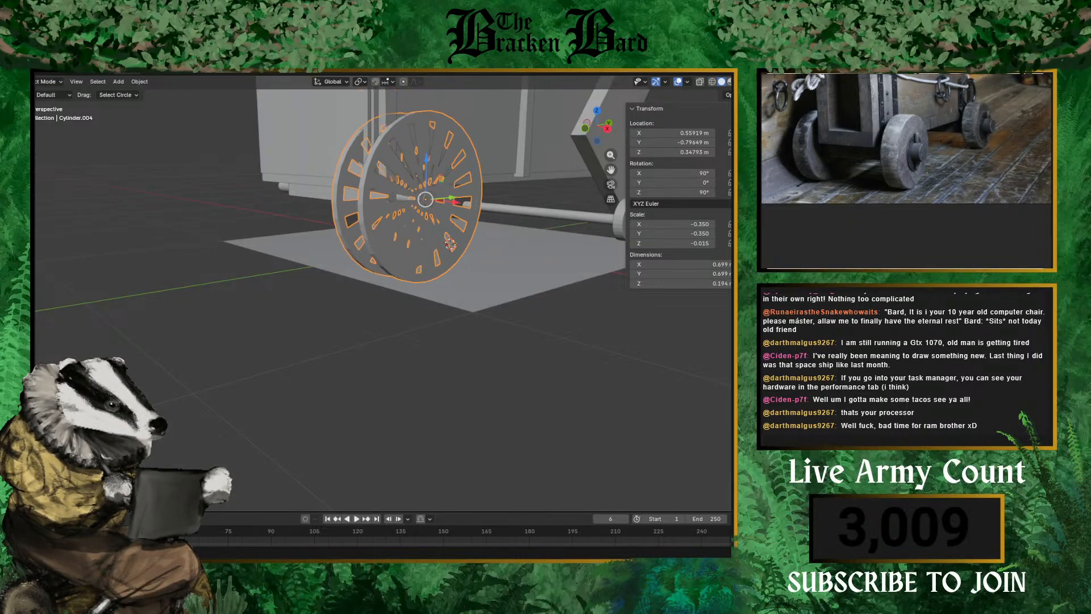
key(Return)
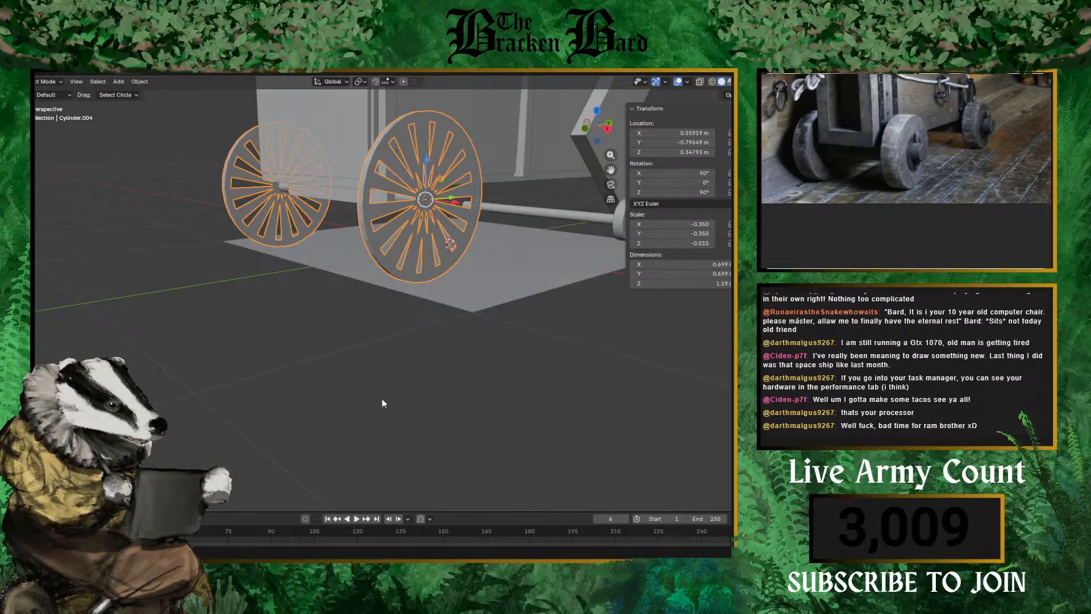
- Reduce the array spacing until the pair of spoked wheels spans about 1.14 m across the rear axle
middle_drag(273, 364, 341, 312)
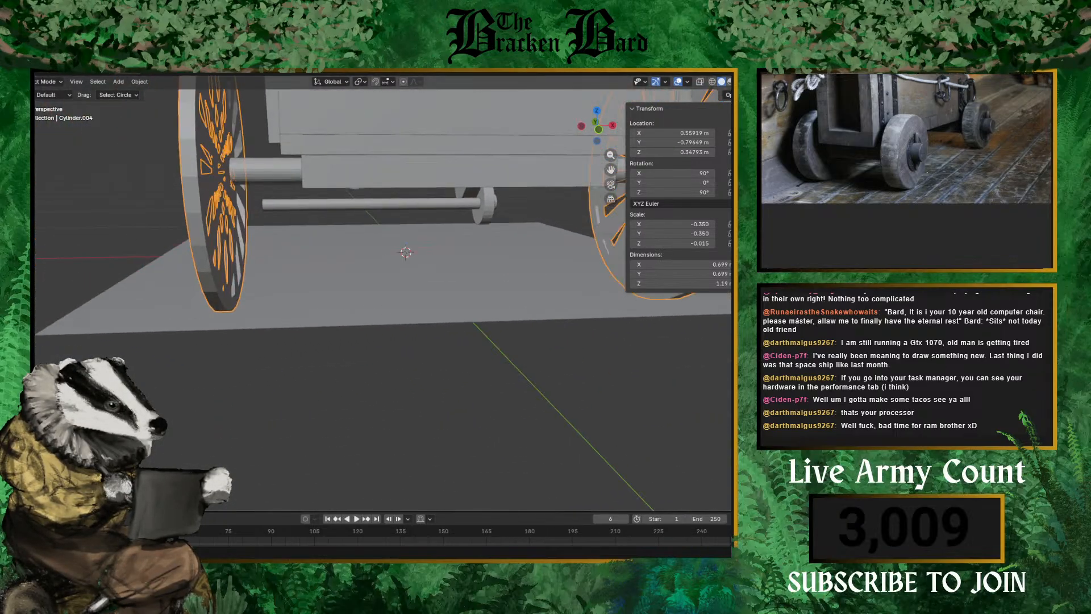
middle_drag(608, 379, 455, 359)
scroll(469, 319, down, 5)
middle_drag(469, 318, 393, 310)
scroll(515, 323, down, 4)
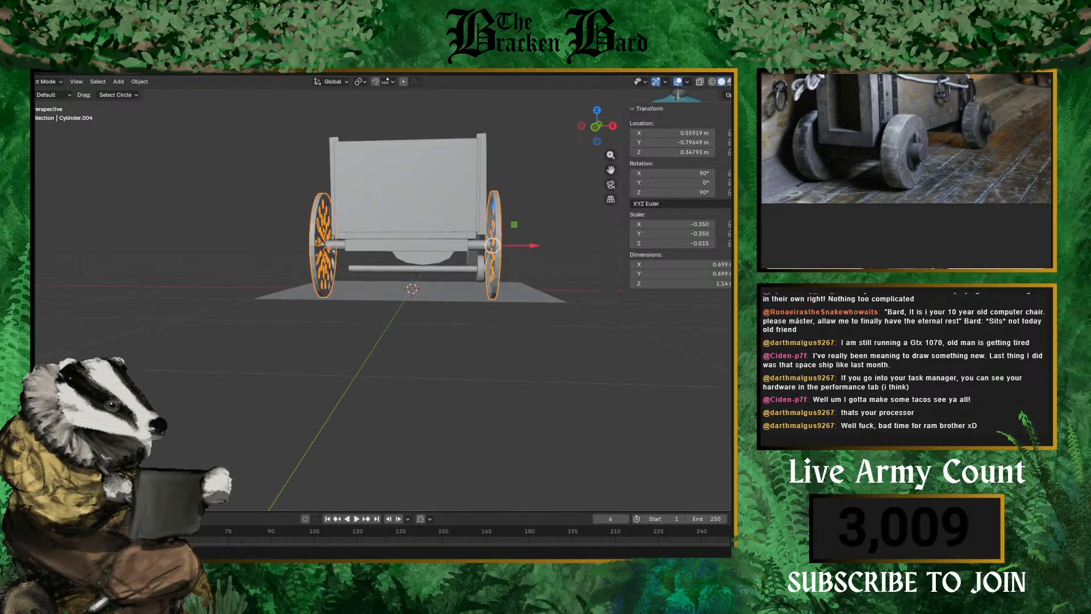
- Select the joined cheek piece and add an Array modifier that places a second copy beside it along X
middle_drag(623, 380, 432, 281)
click(327, 248)
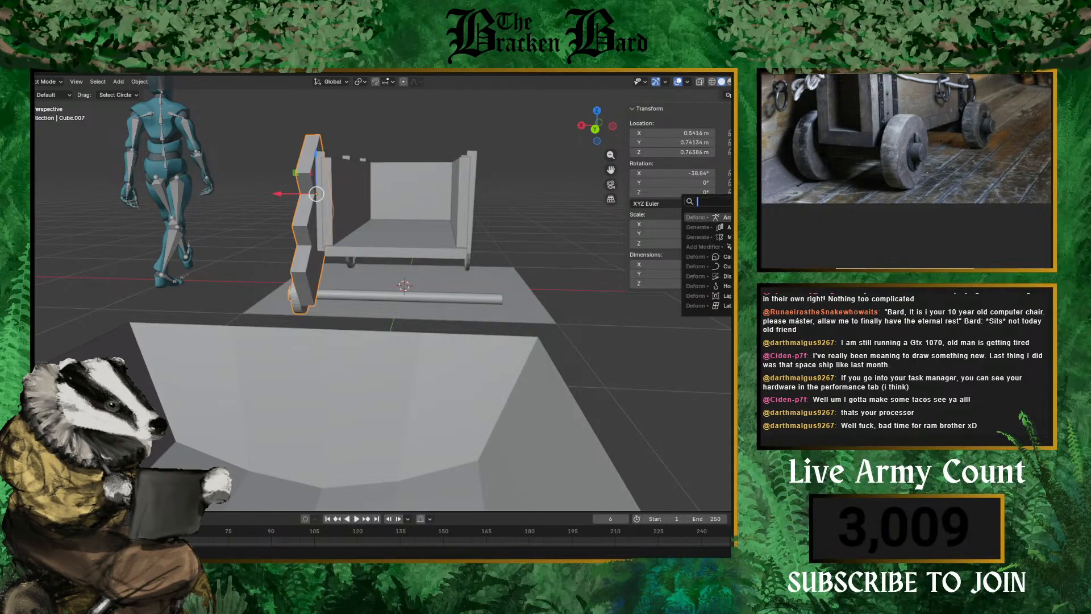
click(717, 226)
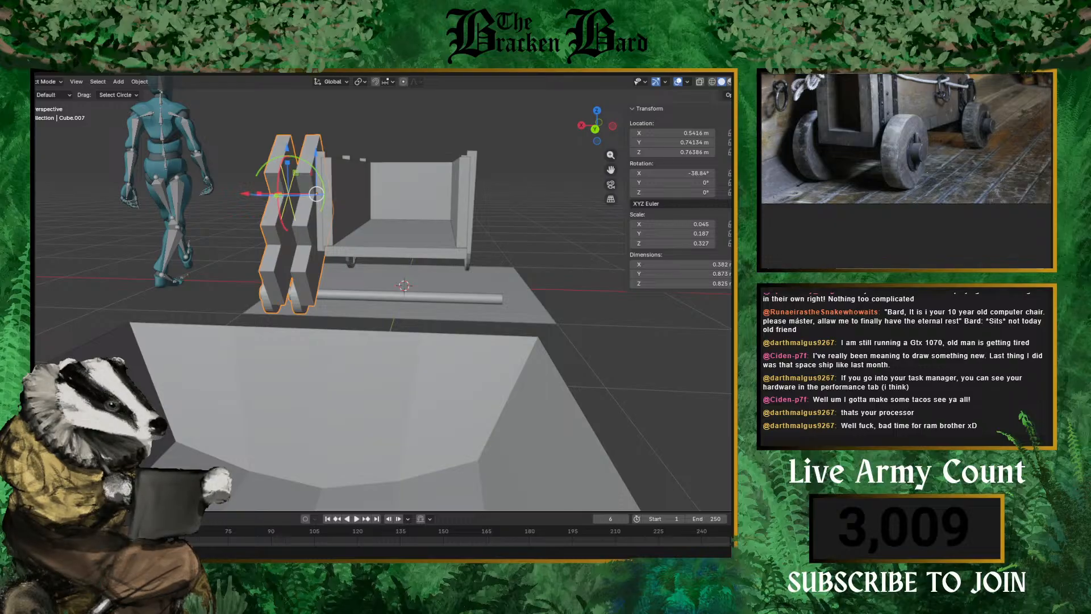
scroll(428, 308, up, 5)
scroll(429, 308, down, 5)
middle_drag(429, 308, 500, 328)
scroll(499, 328, up, 2)
scroll(499, 331, up, 1)
scroll(498, 330, down, 1)
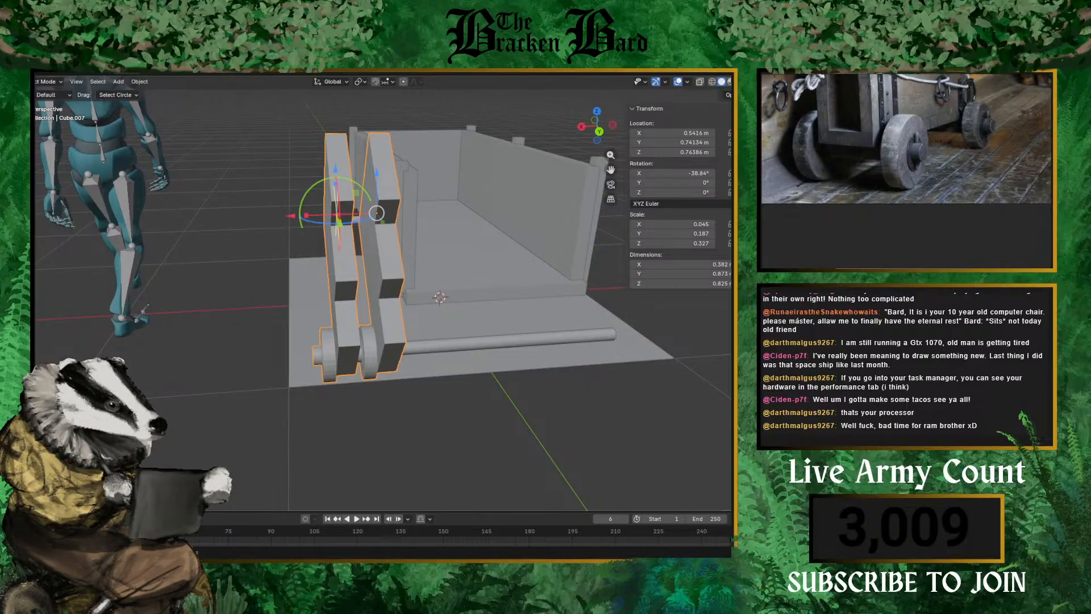
- Try a tighter sideways offset and a lengthwise offset for the cheek piece array, and undo the changes
scroll(573, 357, up, 2)
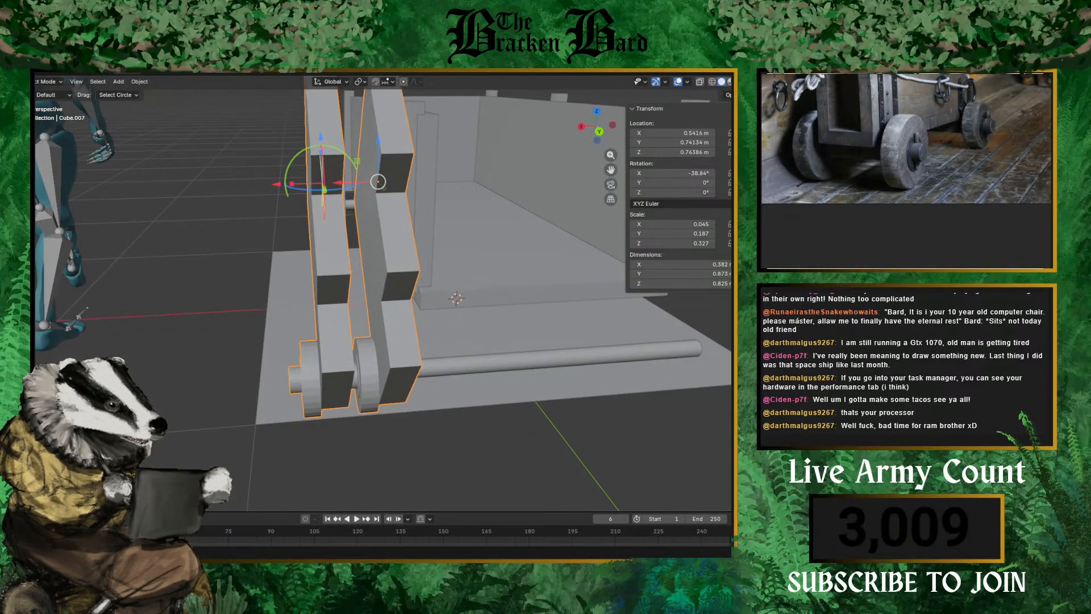
scroll(682, 361, down, 4)
scroll(682, 362, up, 4)
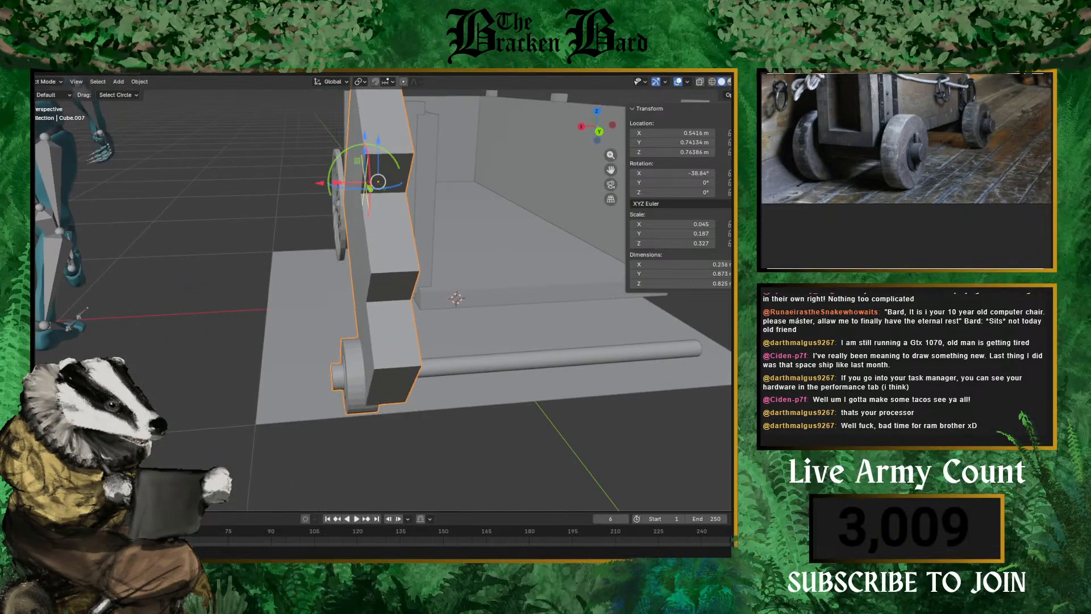
key(ctrl+z)
key(ctrl+z)
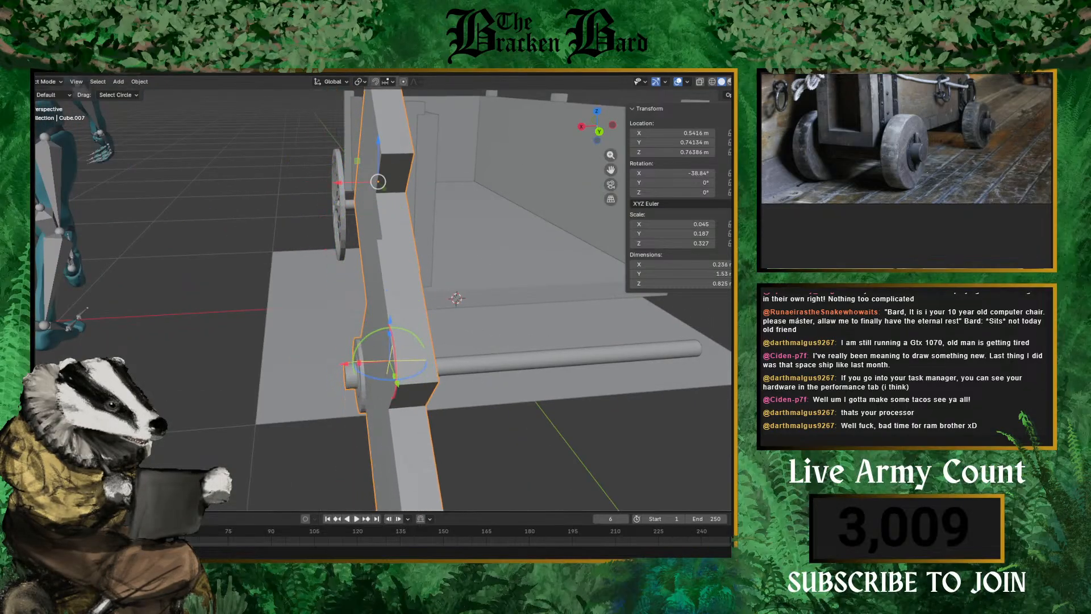
key(ctrl+shift+z)
key(ctrl+shift+z)
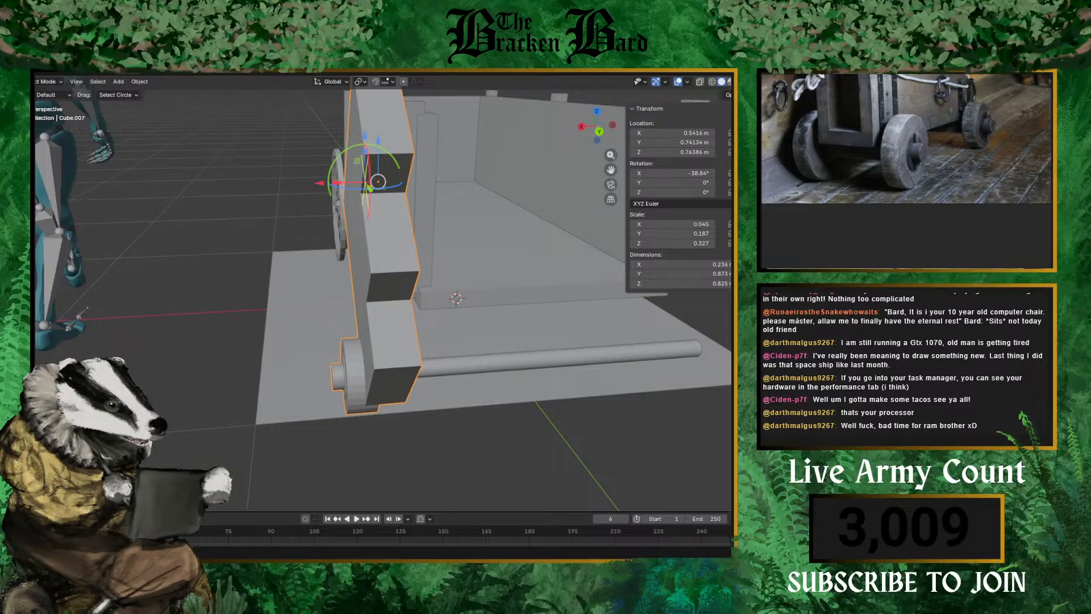
key(ctrl+z)
scroll(640, 341, down, 4)
scroll(642, 334, up, 4)
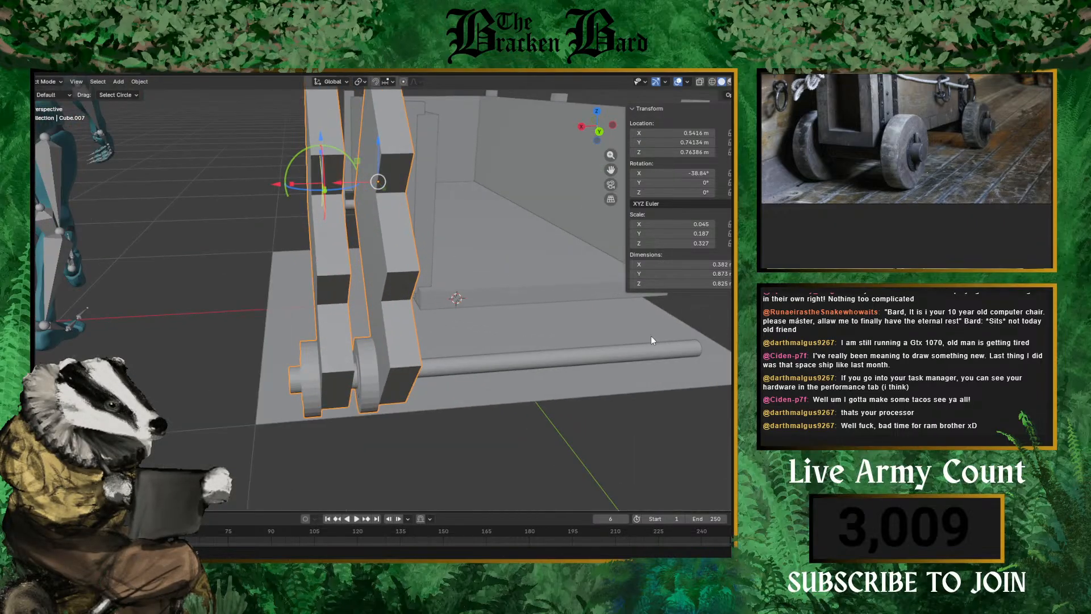
scroll(648, 335, down, 4)
scroll(579, 328, up, 3)
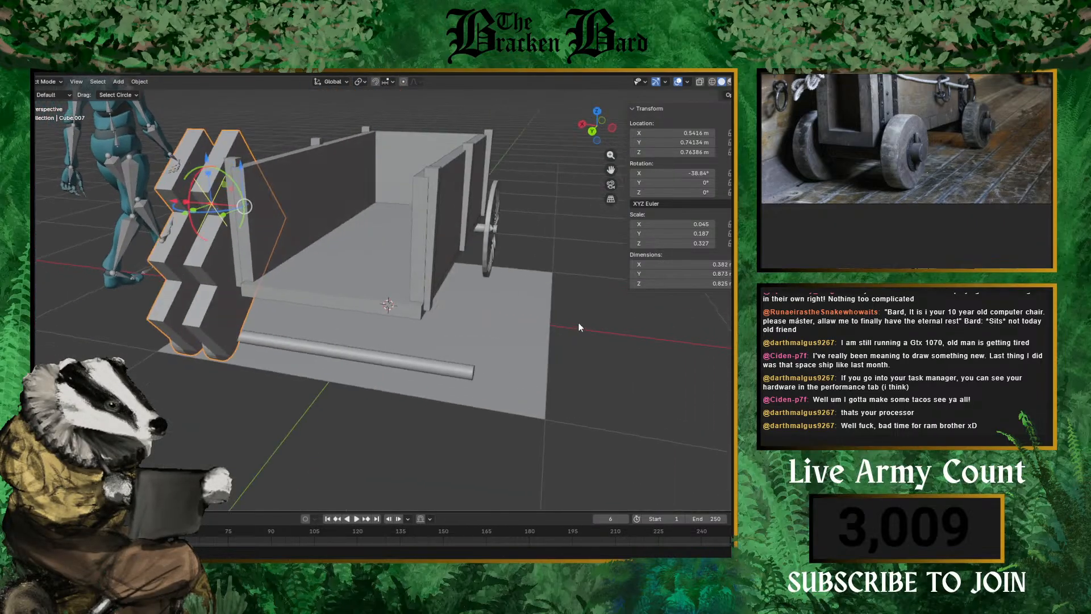
- Undo the Array modifier on the cheek piece so only the single original is left
middle_drag(579, 327, 600, 316)
scroll(623, 323, up, 4)
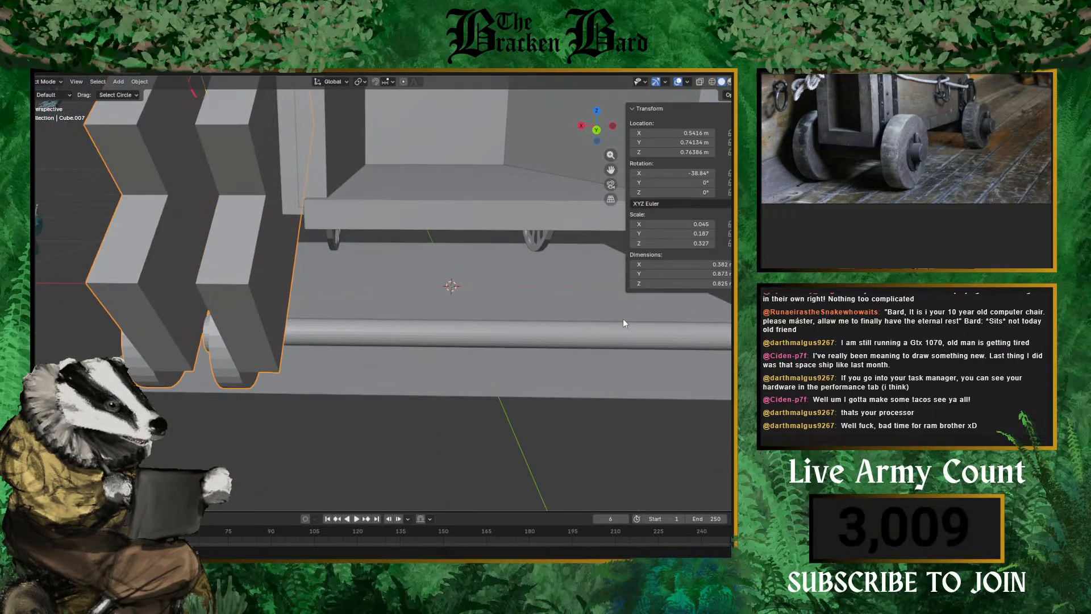
scroll(623, 323, down, 3)
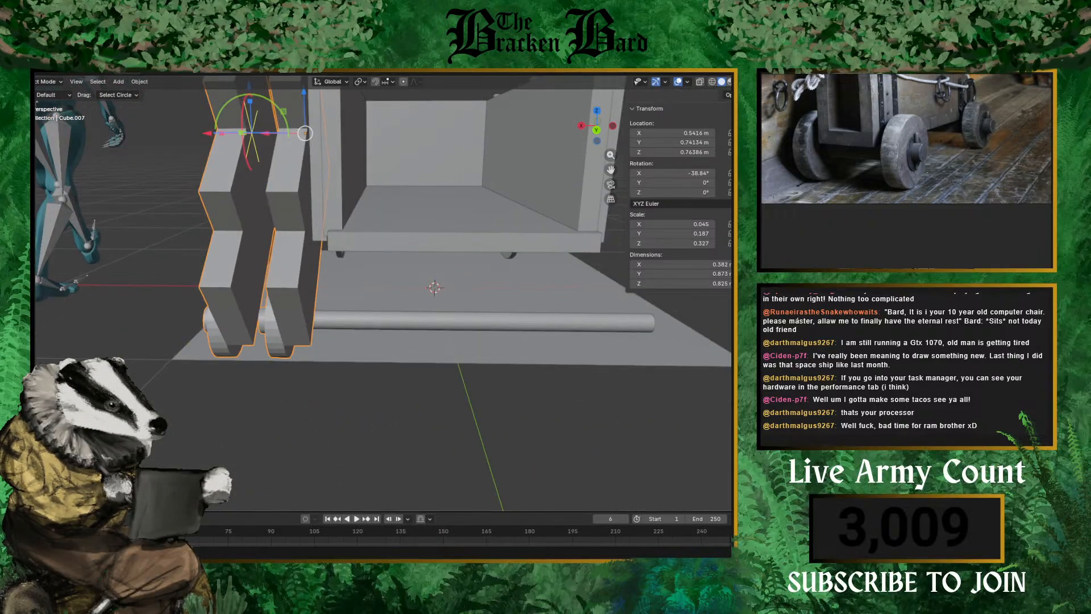
key(ctrl+z)
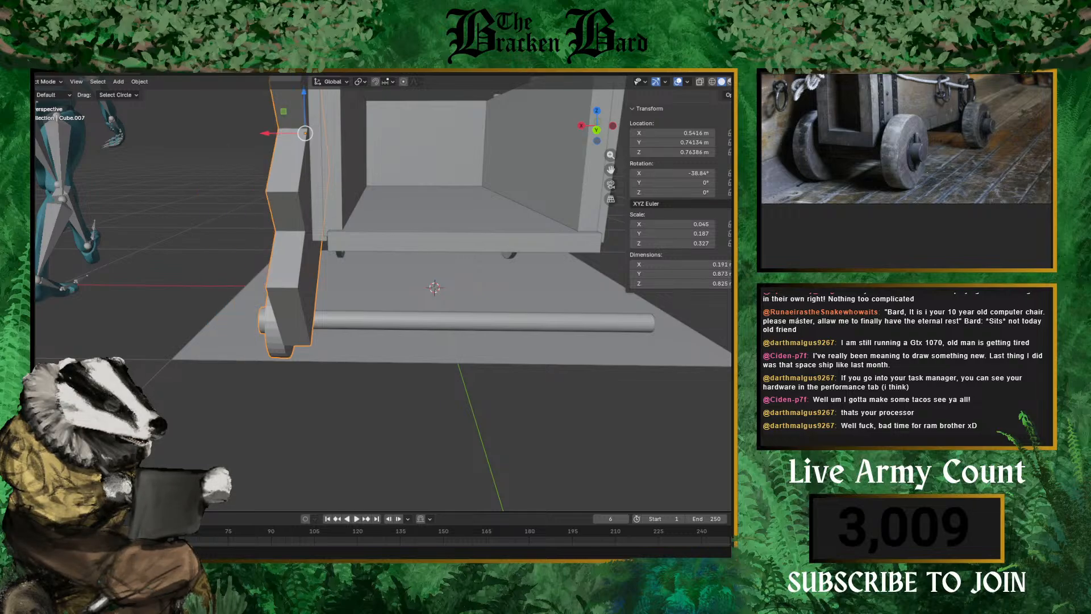
key(shift+a)
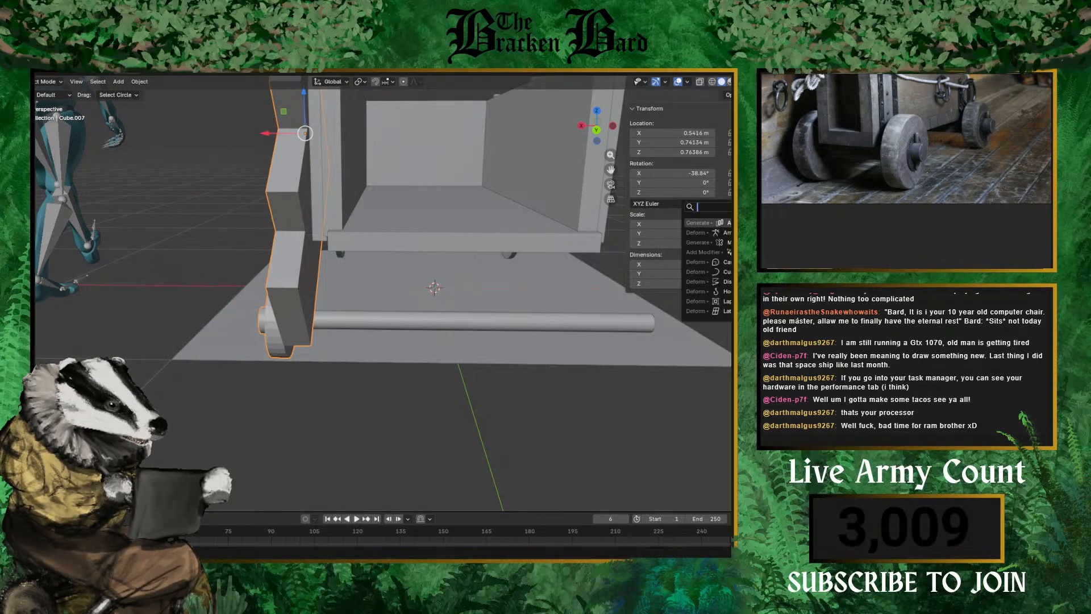
key(Escape)
middle_drag(625, 323, 455, 329)
scroll(458, 330, up, 6)
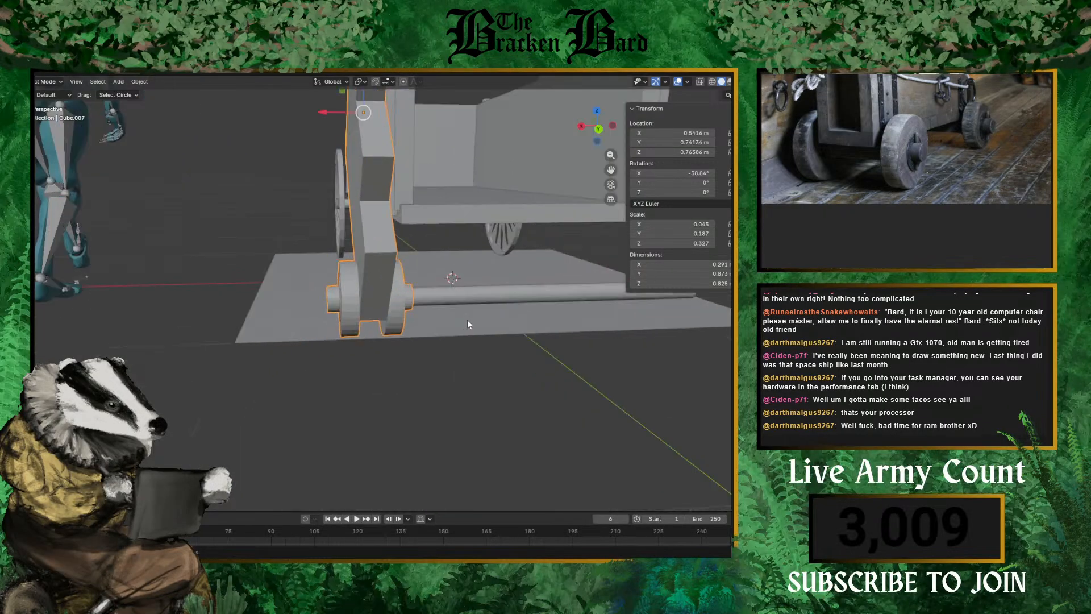
middle_drag(540, 308, 304, 199)
key(g)
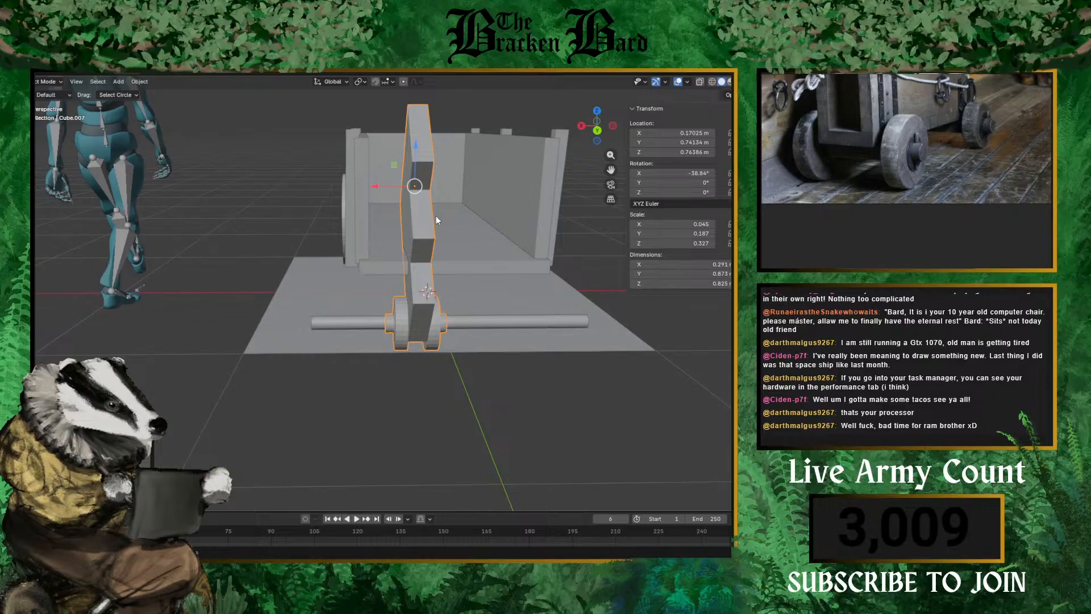
right_click(439, 213)
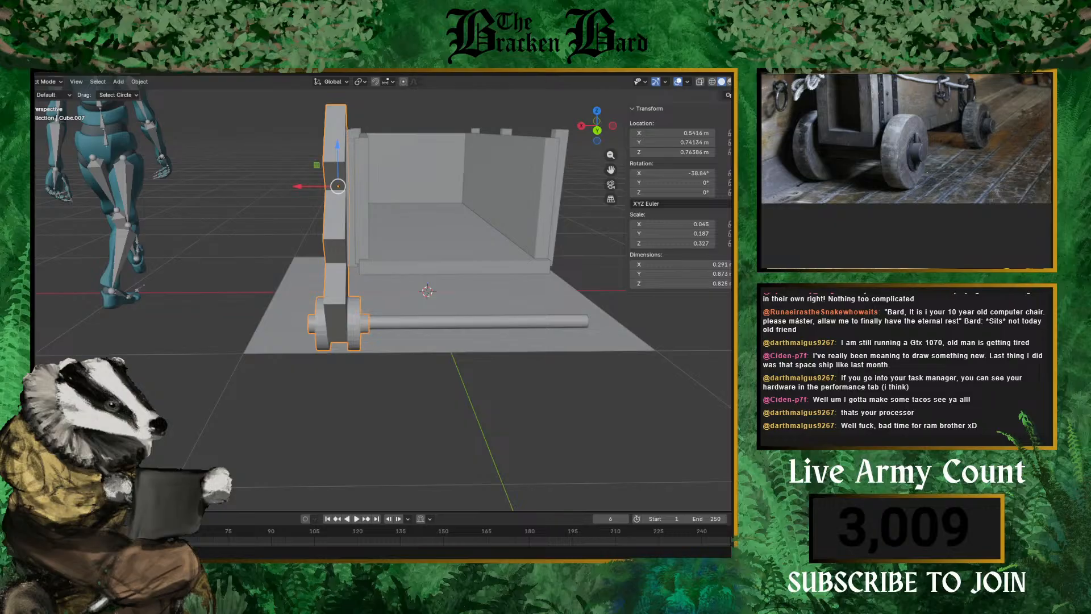
- Duplicate the cheek piece with its small wheels and move the copy across the cart to about -0.53 m on X
middle_drag(527, 425, 601, 418)
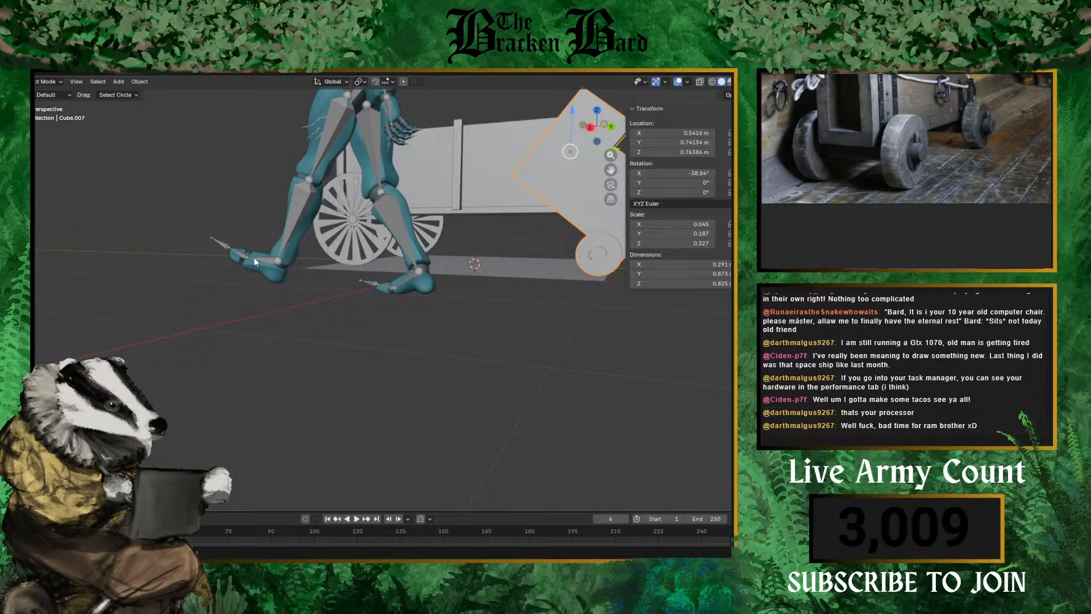
scroll(254, 258, down, 5)
middle_drag(300, 268, 316, 250)
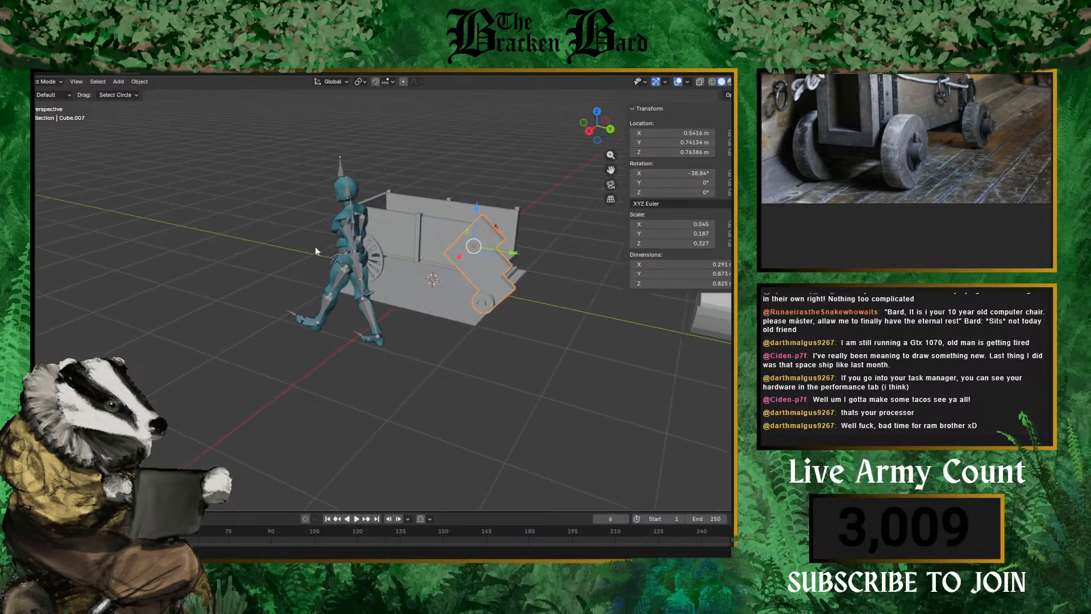
shift+middle_drag(439, 281, 257, 295)
scroll(302, 264, up, 5)
scroll(275, 282, up, 2)
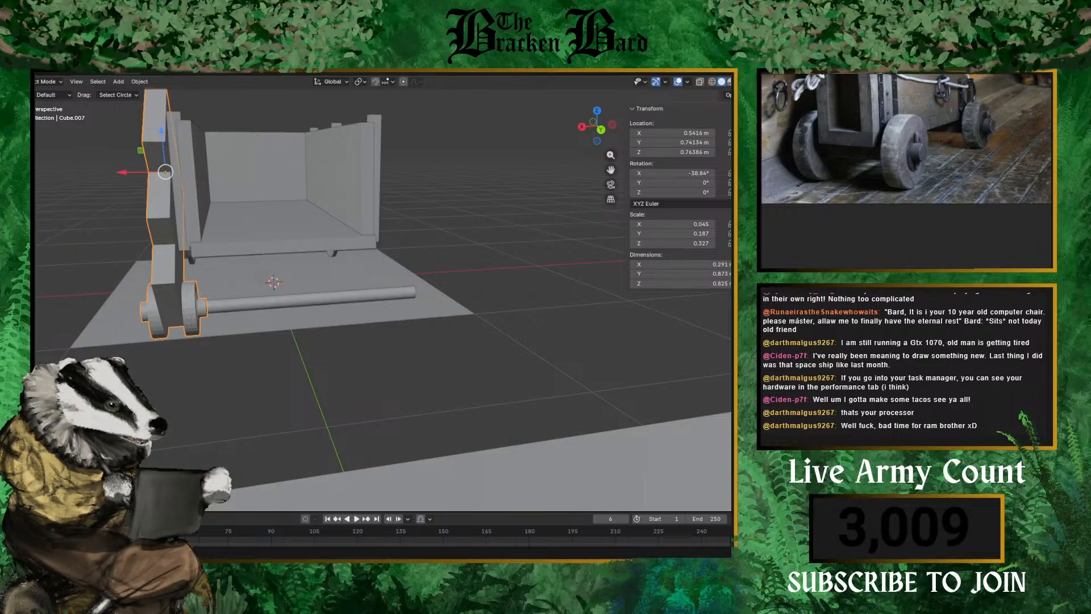
middle_drag(431, 327, 401, 342)
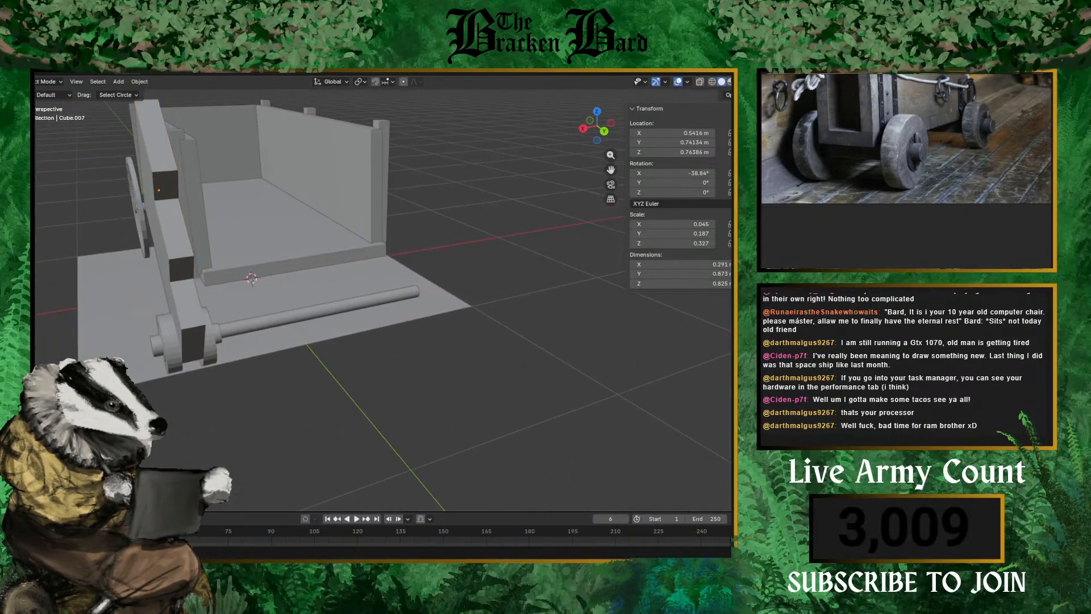
middle_drag(489, 311, 365, 298)
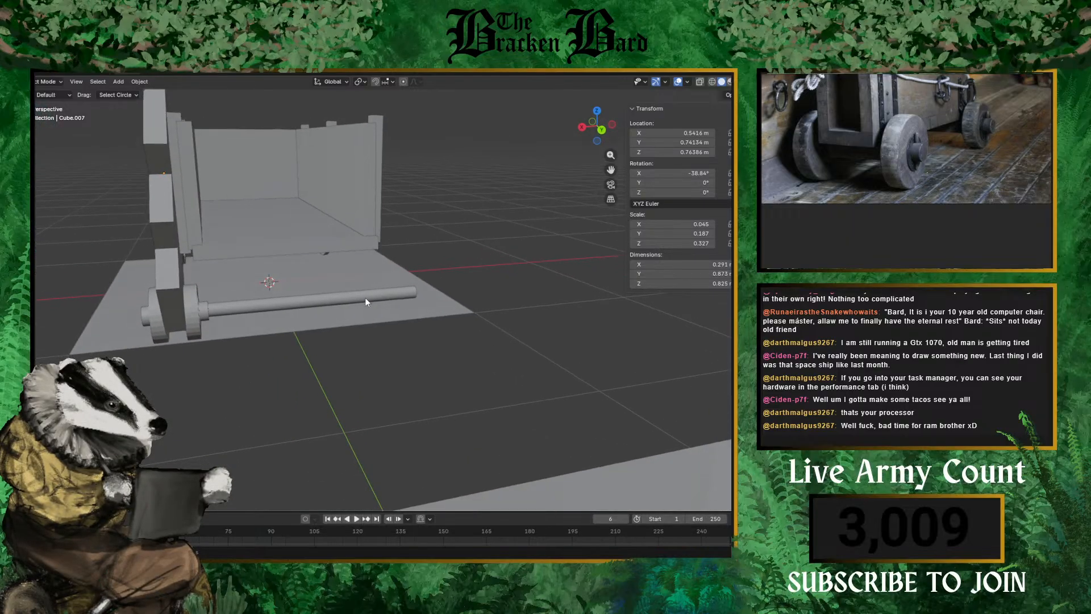
click(163, 218)
key(shift+d)
right_click(257, 275)
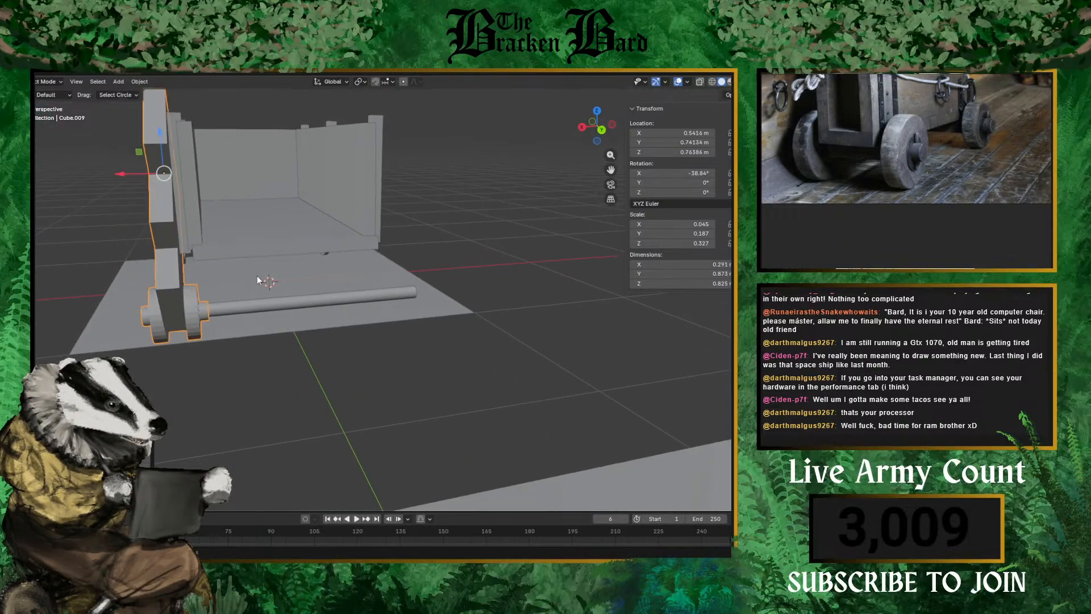
drag(131, 174, 358, 175)
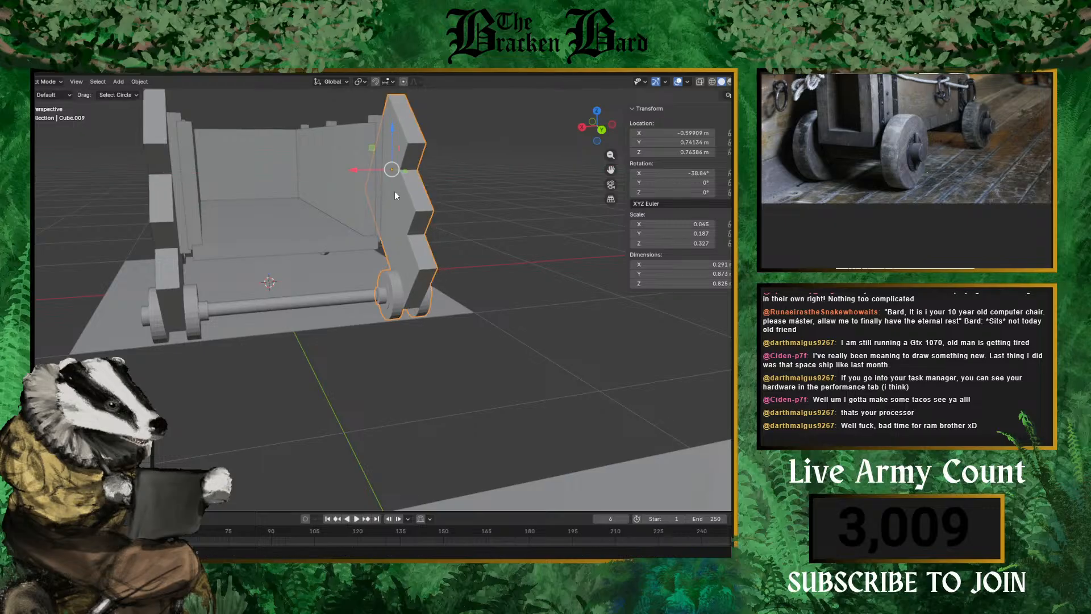
middle_drag(395, 191, 367, 169)
drag(366, 169, 351, 169)
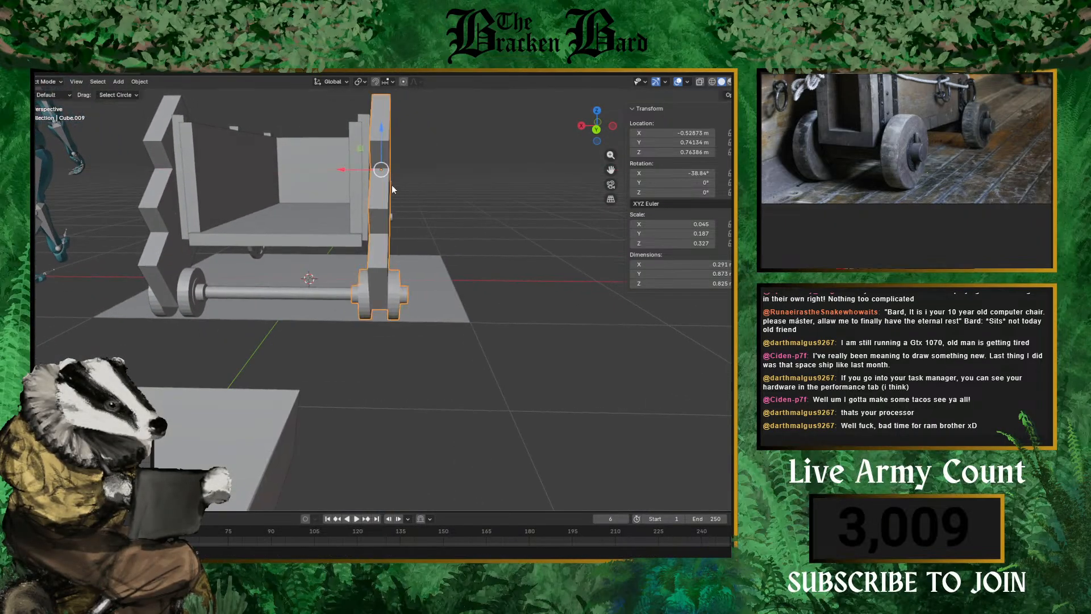
- Select the front axle rod and move it to about 0.93 m on Y and 0.134 m on Z, inside the small wheels
middle_drag(523, 242, 357, 281)
scroll(356, 282, up, 4)
scroll(285, 297, up, 2)
click(284, 293)
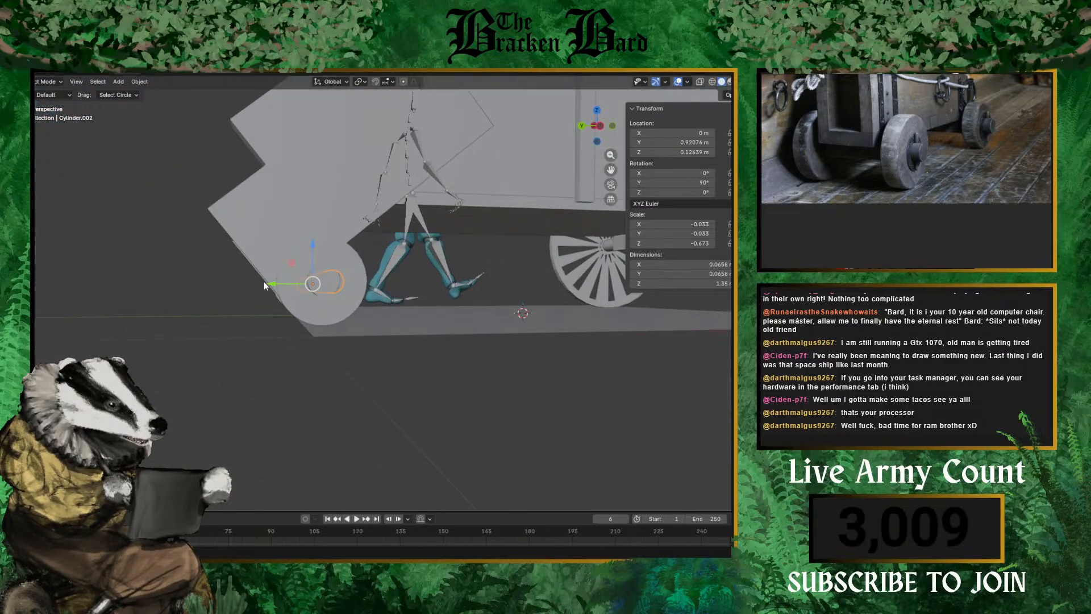
key(g)
key(y)
click(261, 283)
middle_drag(261, 283, 191, 289)
key(g)
key(z)
click(436, 243)
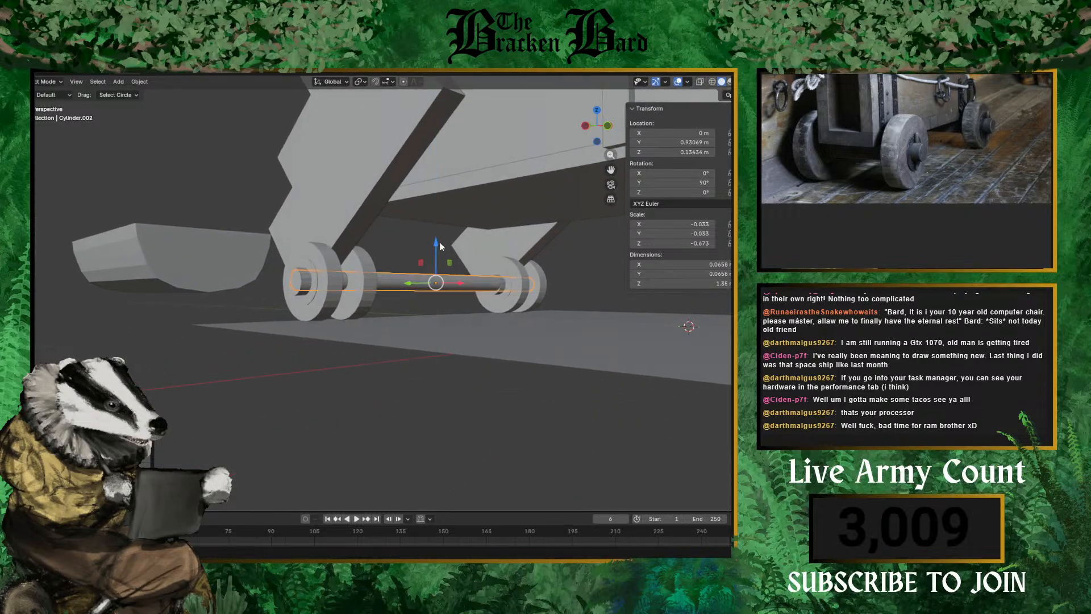
- Fine-tune the front axle's position to about 0.95 m on Y and 0.13 m on Z, centring it in the small wheels
middle_drag(436, 244, 436, 243)
key(g)
key(z)
click(434, 243)
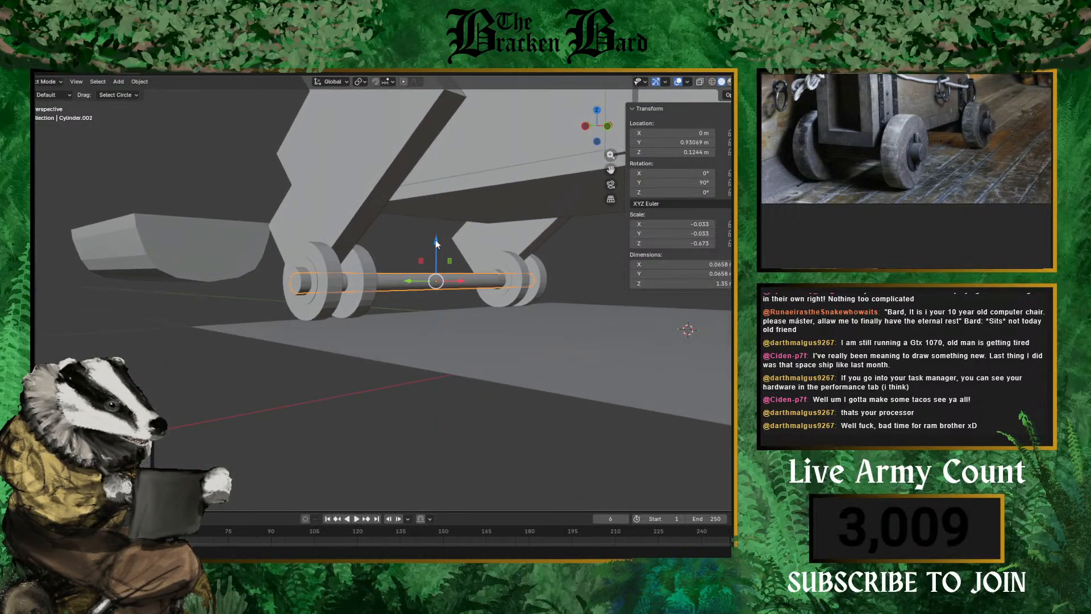
key(g)
key(z)
click(435, 236)
middle_drag(436, 267, 396, 249)
key(g)
key(y)
click(373, 272)
key(g)
key(z)
click(336, 267)
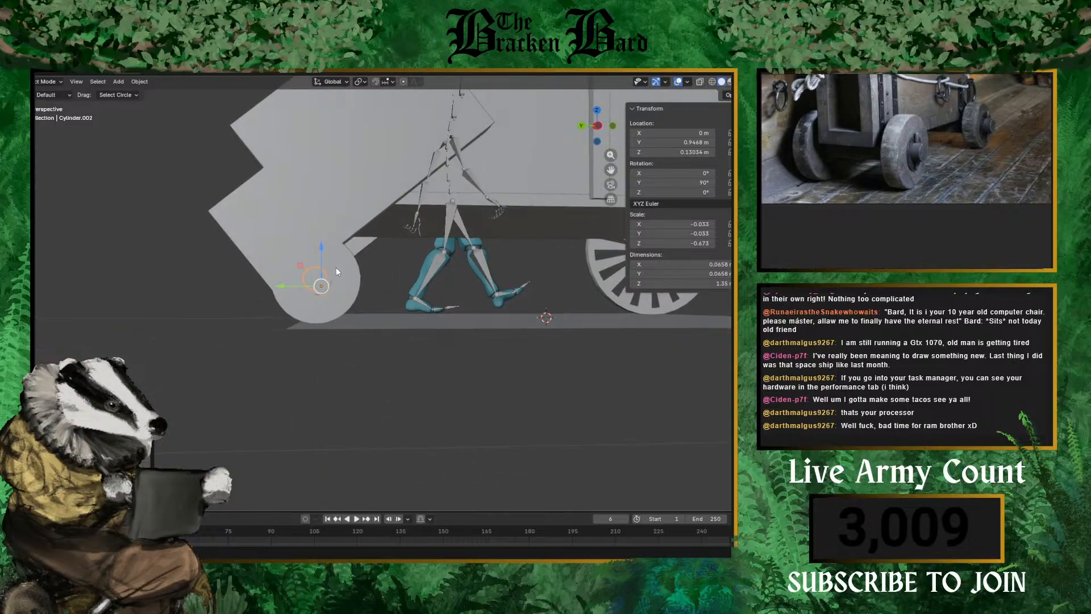
- Add a cube and scale it along Z into a flat slab about 0.04 m thick
middle_drag(335, 267, 380, 310)
scroll(500, 314, up, 3)
middle_drag(394, 321, 357, 307)
scroll(408, 330, up, 5)
scroll(373, 346, down, 3)
scroll(397, 324, down, 3)
scroll(308, 279, up, 3)
key(shift+a)
mouse_move(197, 335)
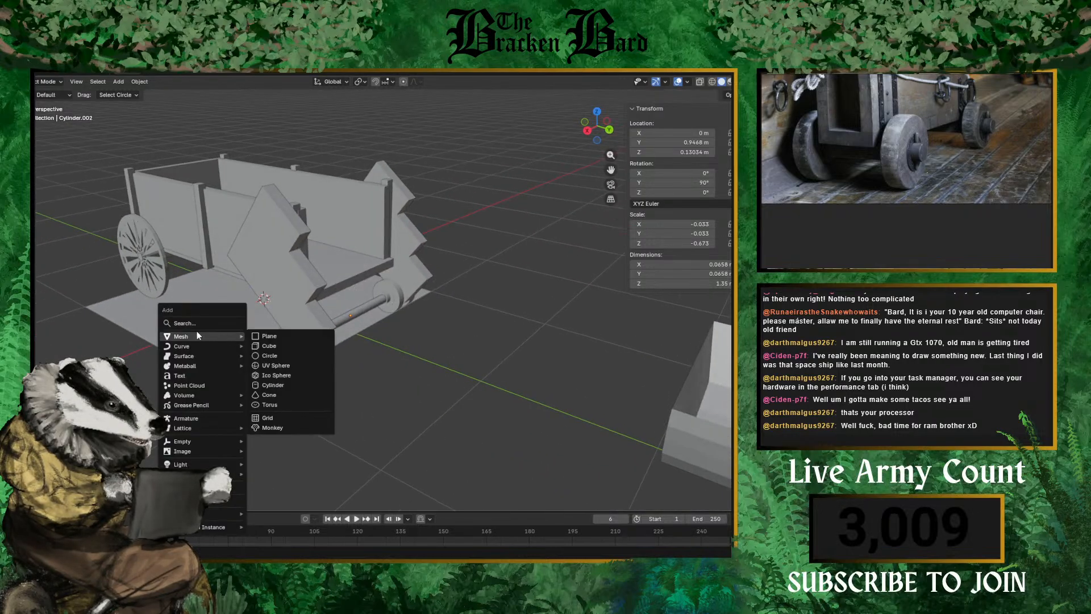
click(282, 344)
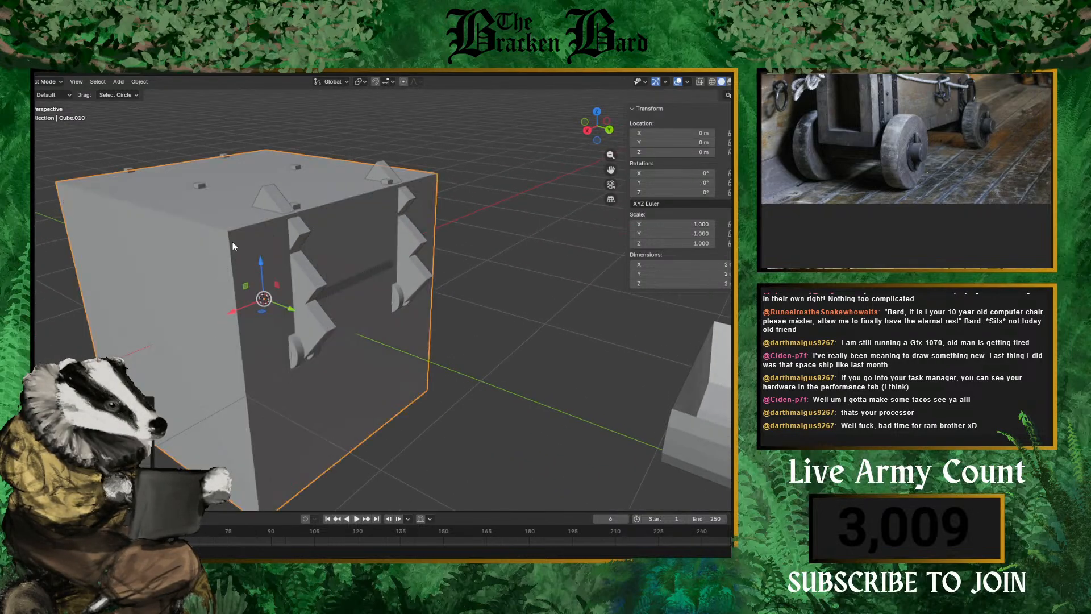
key(s)
key(z)
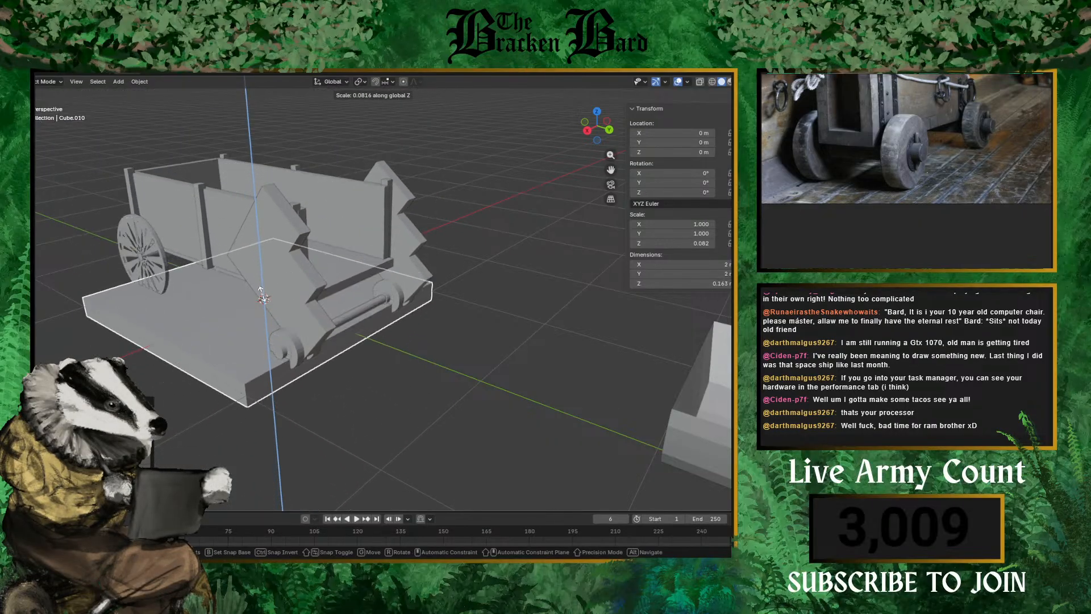
click(263, 298)
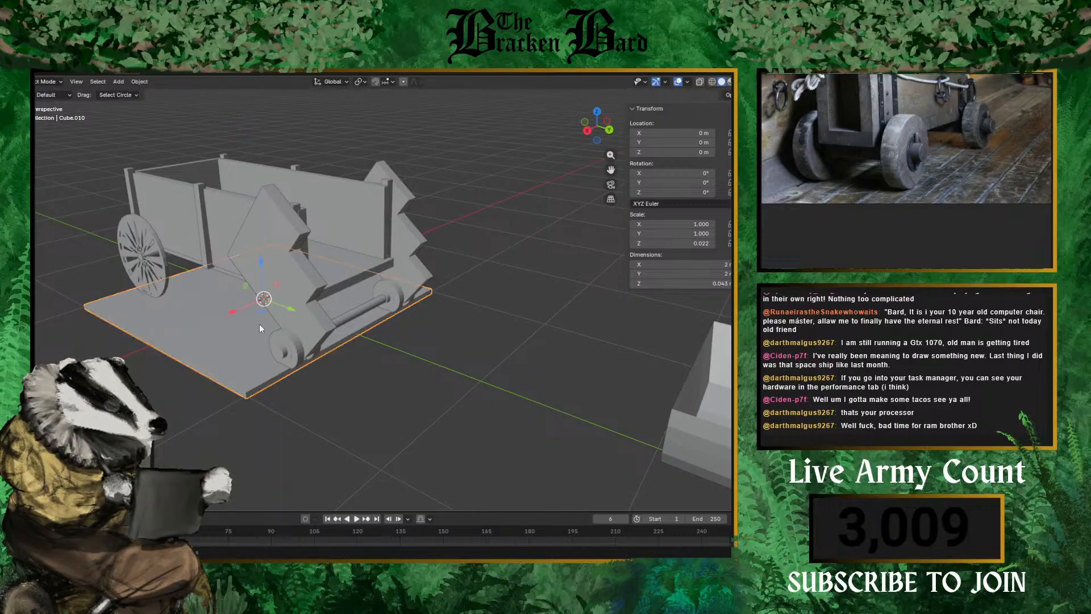
- Scale the slab into a plank about 0.18 m wide along Y and 1.12 m long along X
key(s)
key(z)
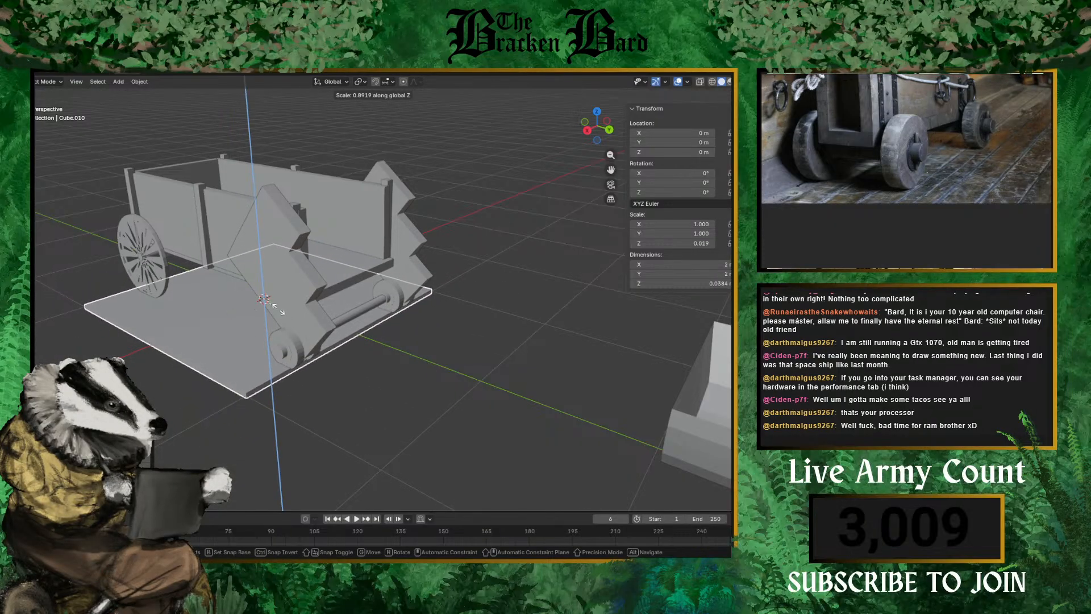
key(x)
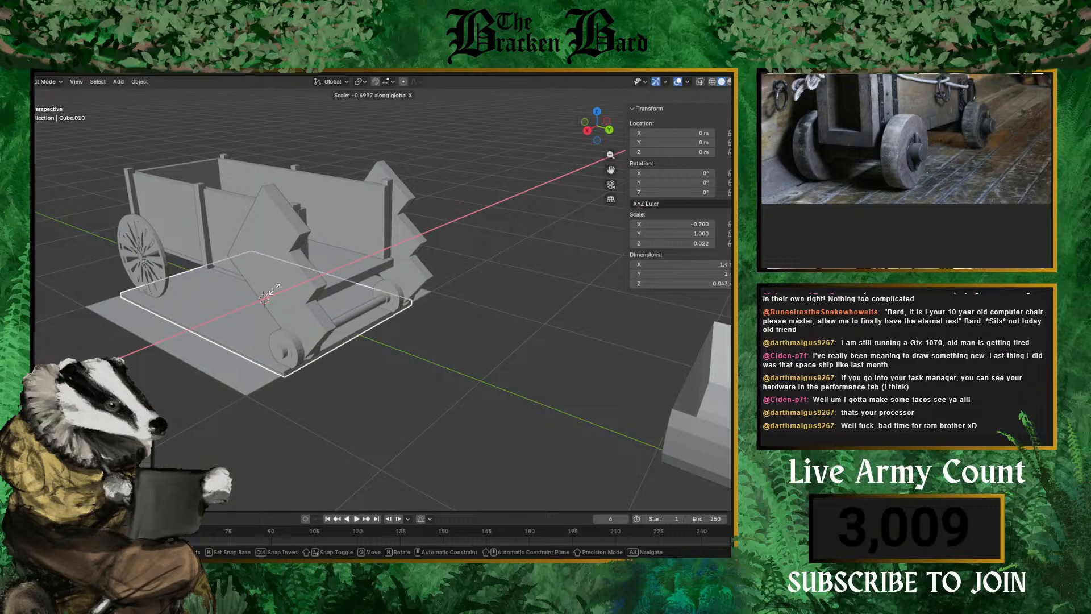
key(z)
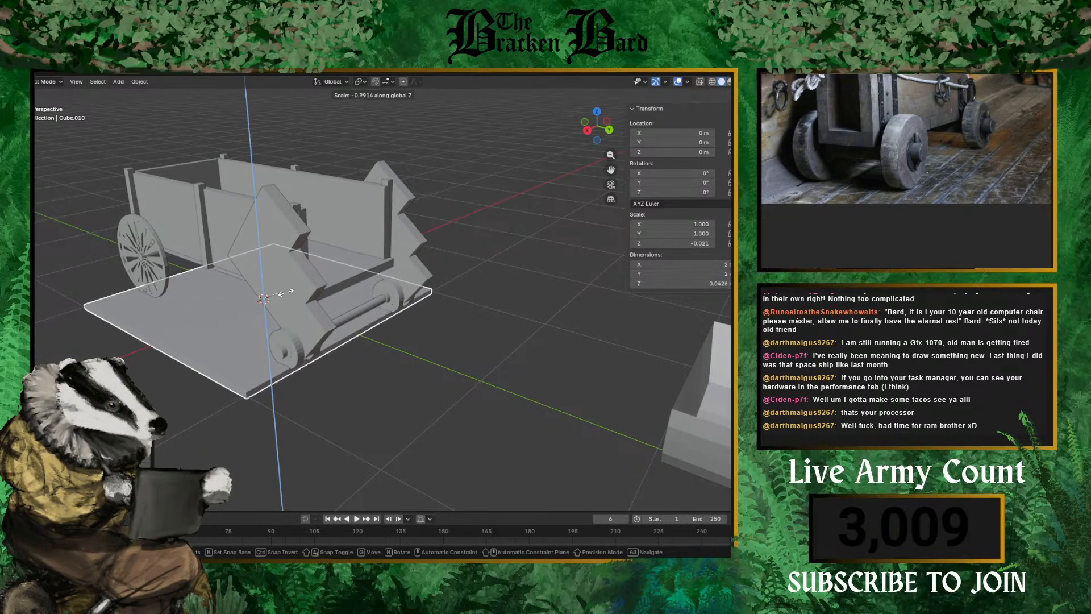
key(y)
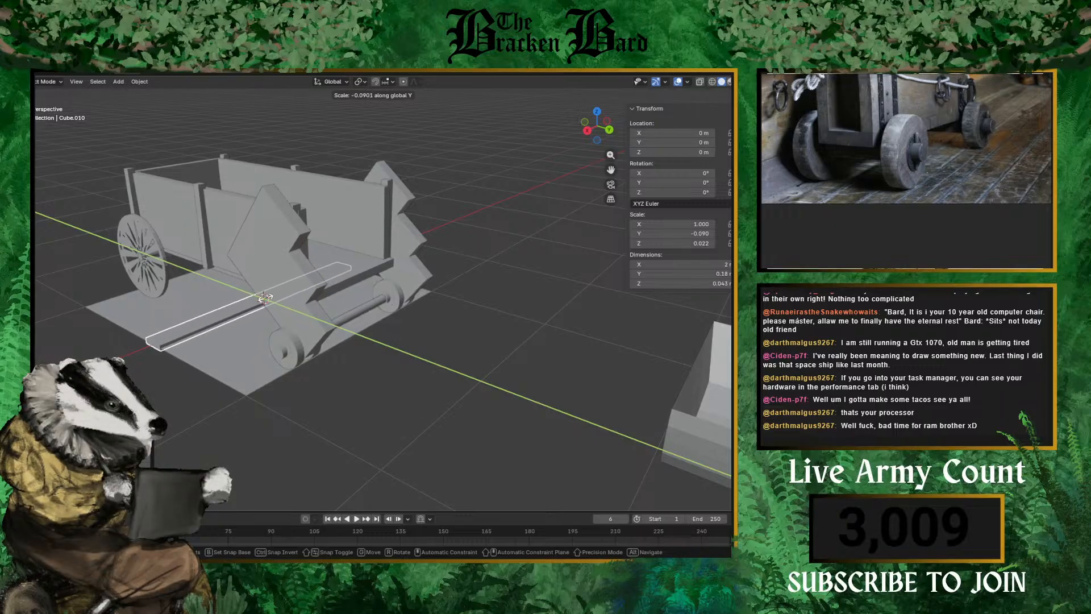
key(y)
key(y)
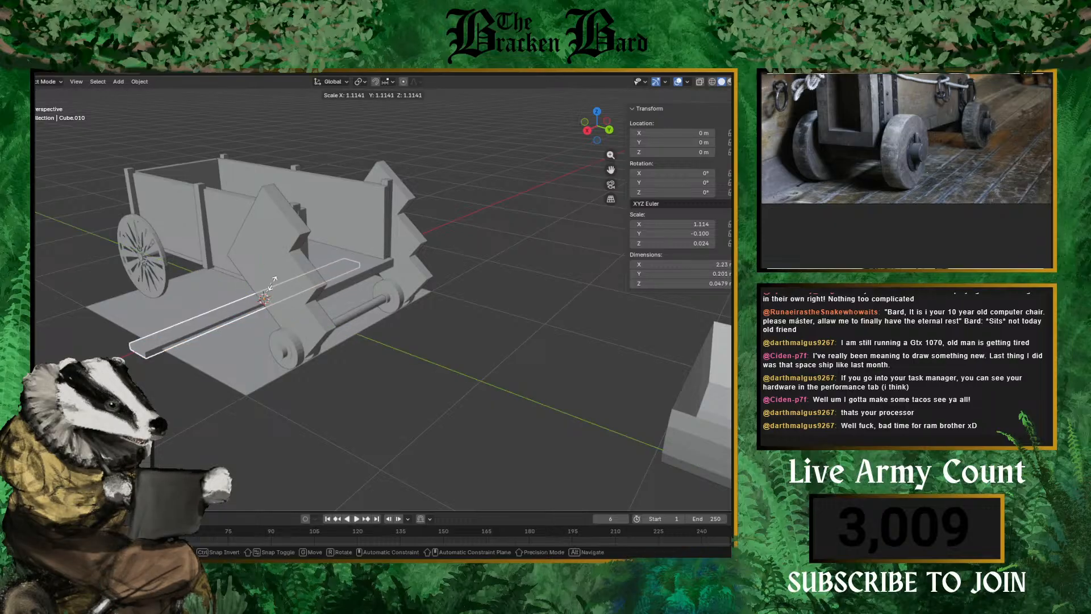
key(x)
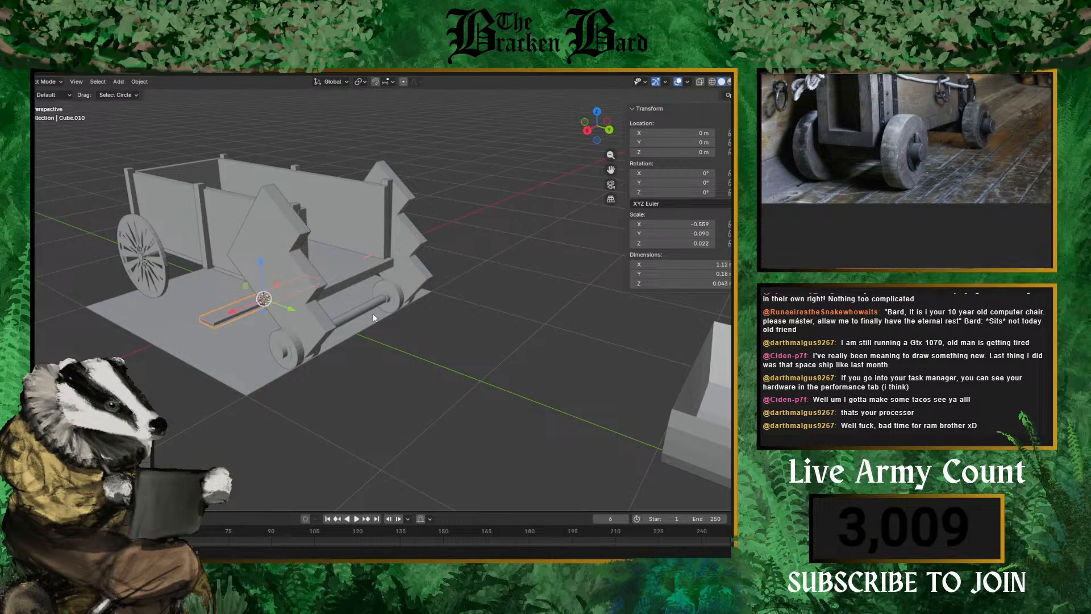
- Move the plank forward to about 0.87 m on Y and raise it to about 0.28 m, above the front axle
middle_drag(373, 317, 331, 322)
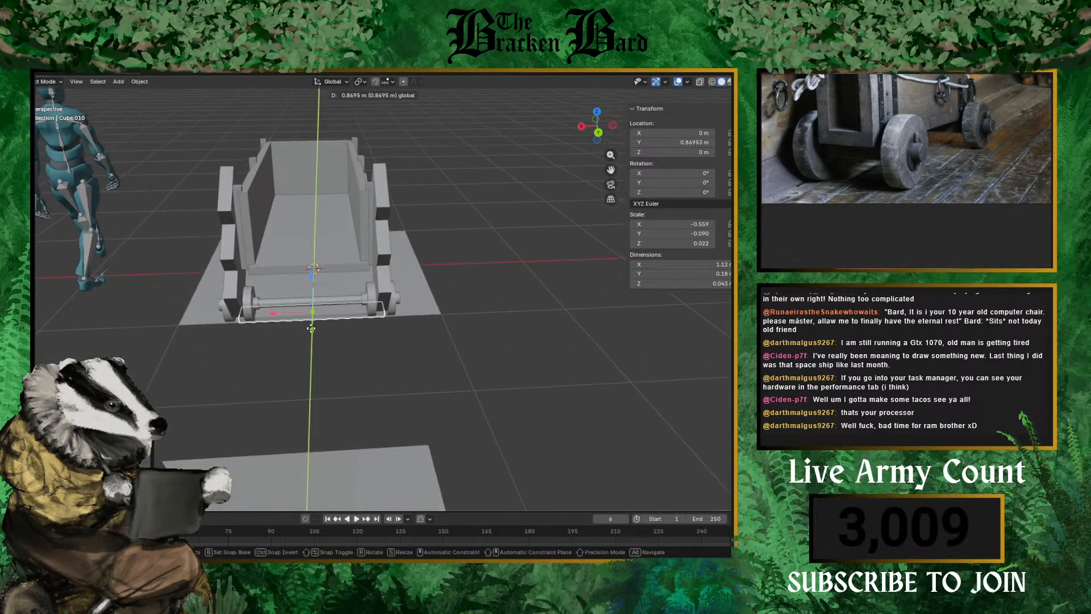
click(311, 329)
key(g)
key(z)
scroll(359, 297, up, 3)
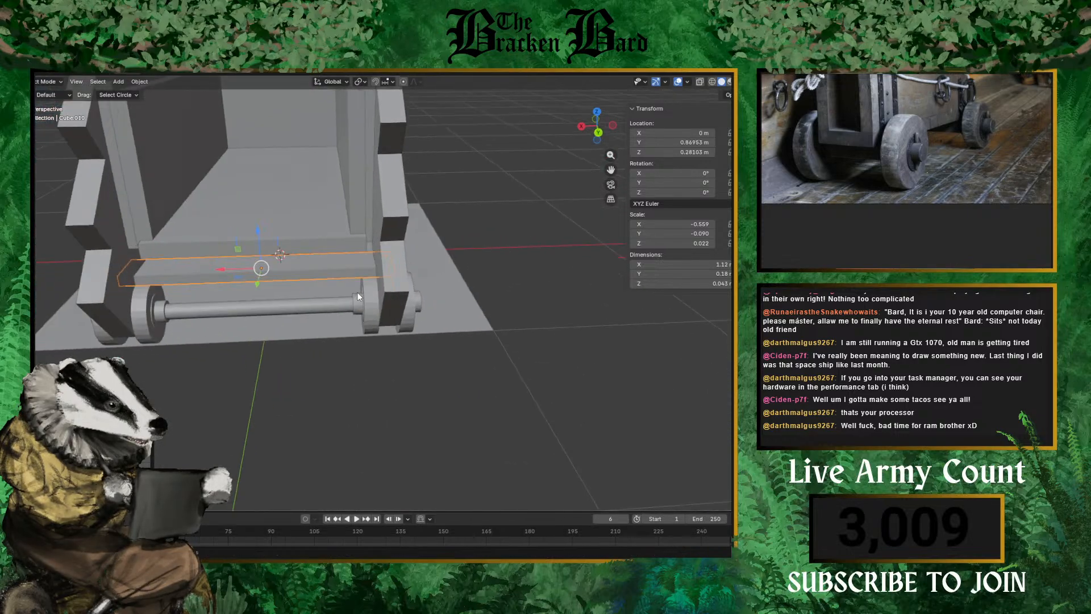
- Slide the plank further forward along Y to about 1.11 m, bridging the lowest steps of the two cheek pieces
key(g)
key(y)
click(319, 293)
middle_drag(318, 293, 344, 312)
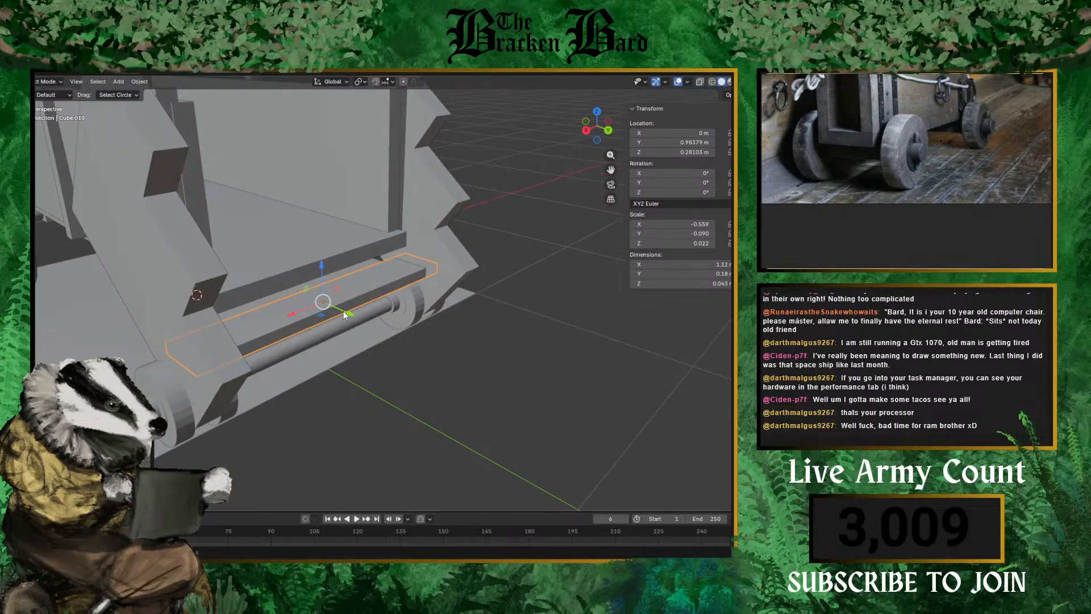
key(g)
key(y)
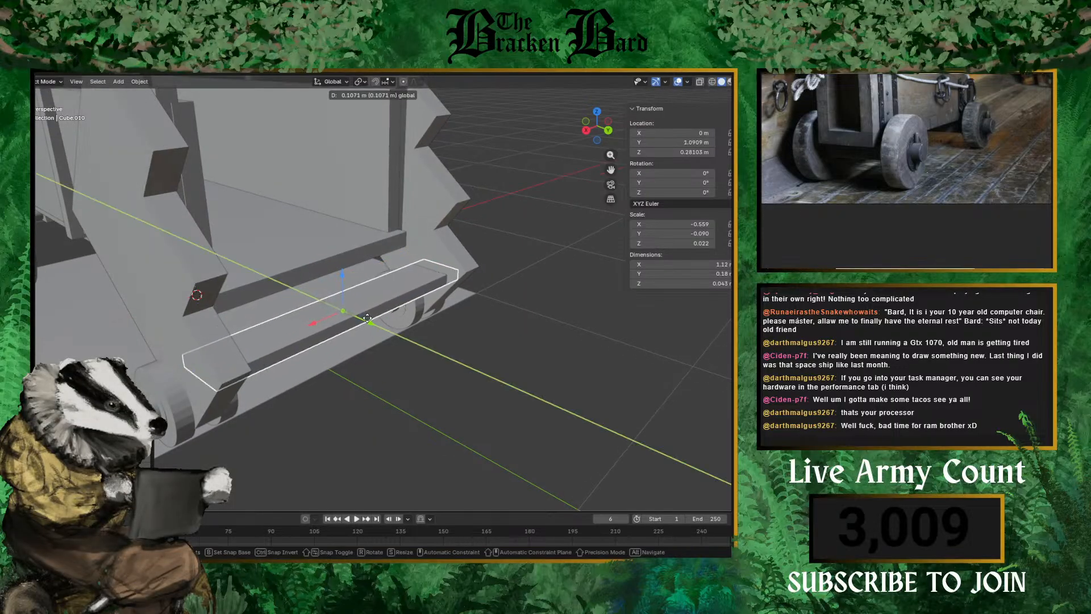
click(371, 319)
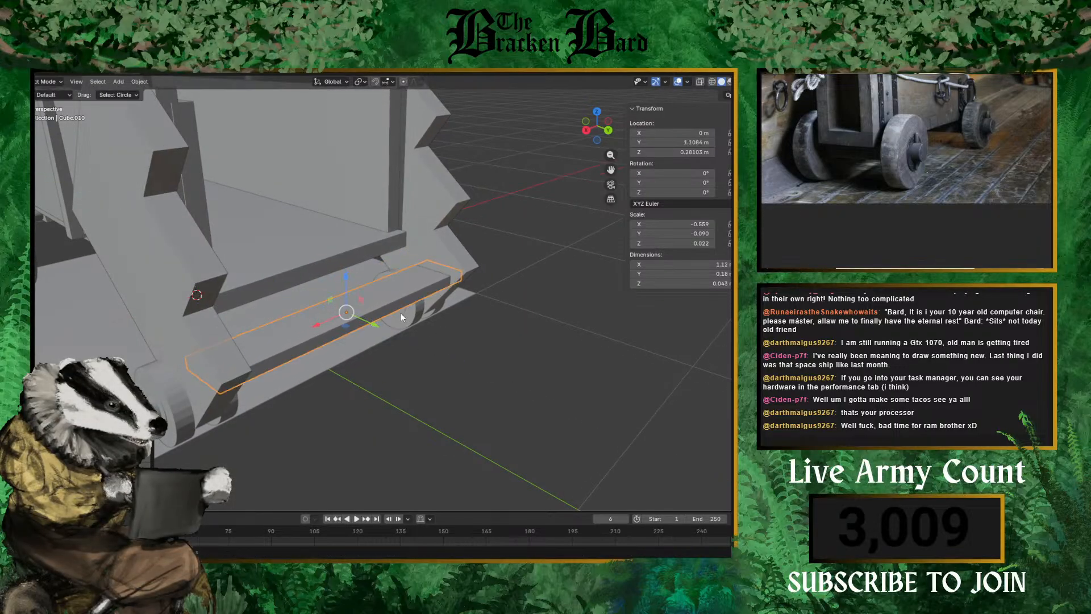
- Duplicate the lowest cross plank, raise the copy to about 0.41 m, and set it back to about 1.06 m on Y
key(shift+d)
right_click(385, 264)
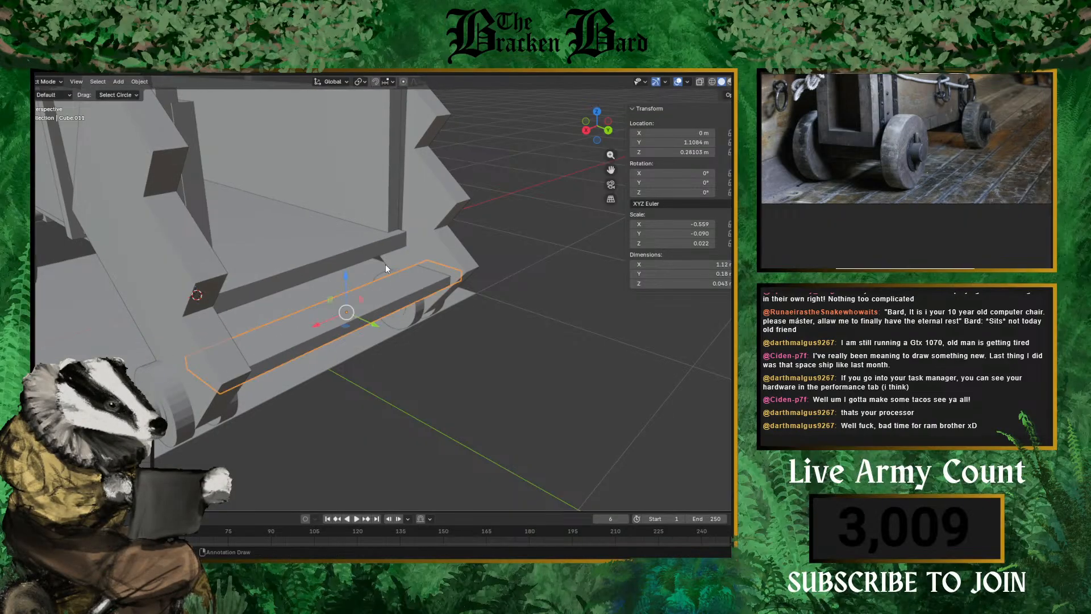
key(g)
key(z)
click(345, 278)
key(g)
key(y)
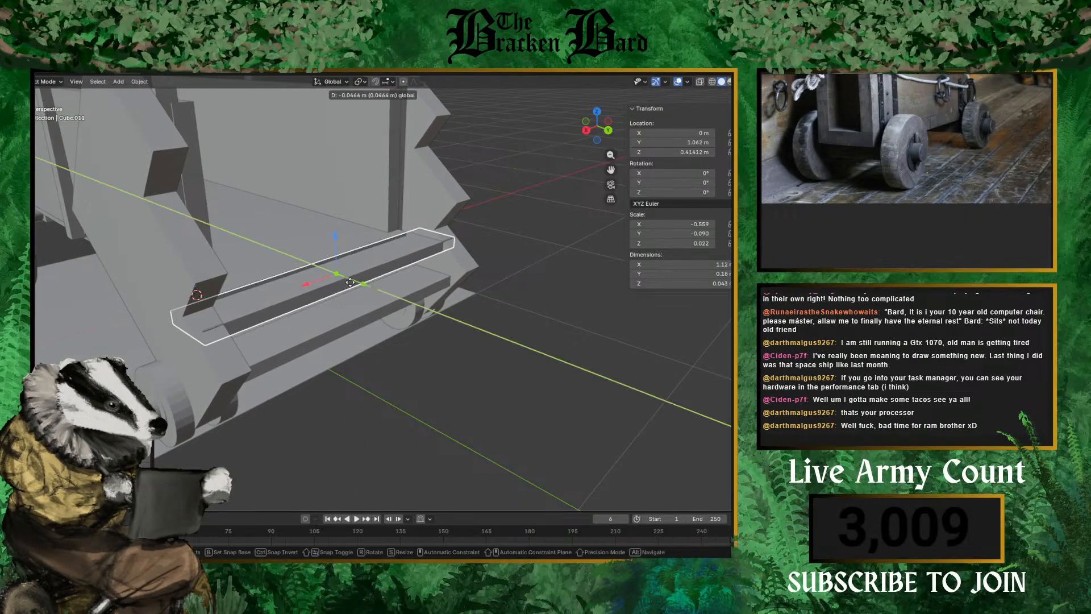
click(348, 283)
- Examine the cart's cross planks, cheek pieces and front wheels from several angles
middle_drag(415, 274, 425, 375)
click(362, 369)
scroll(359, 375, down, 5)
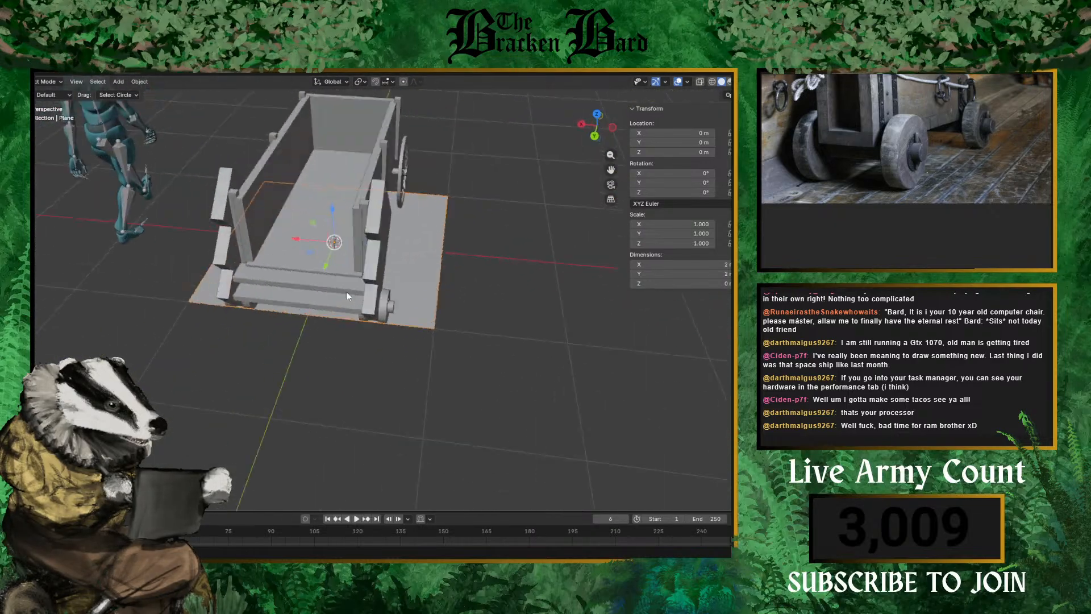
middle_drag(347, 292, 215, 271)
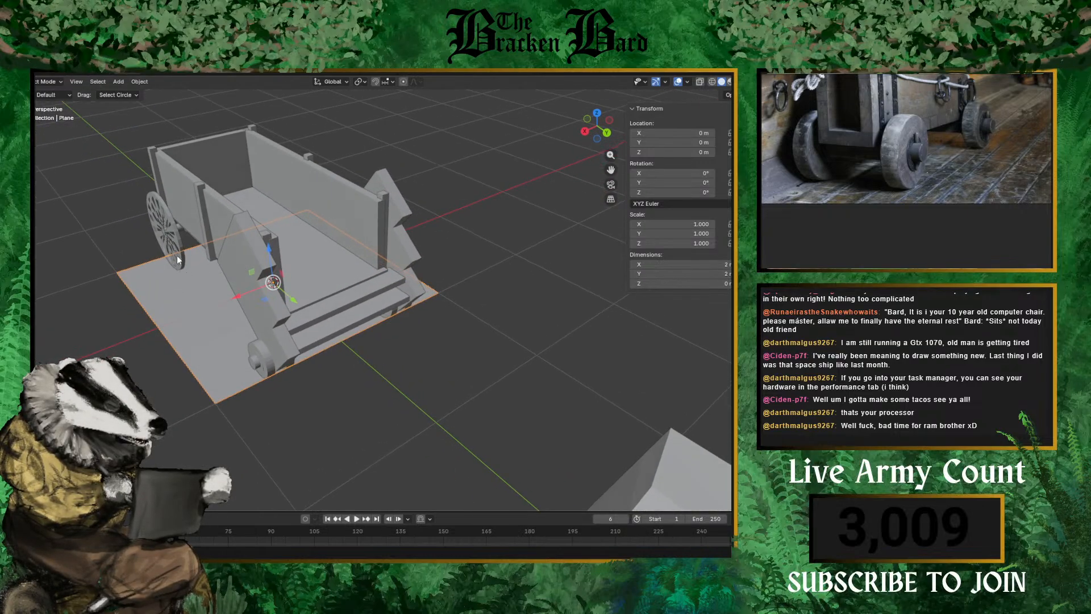
scroll(199, 264, down, 3)
scroll(199, 262, up, 3)
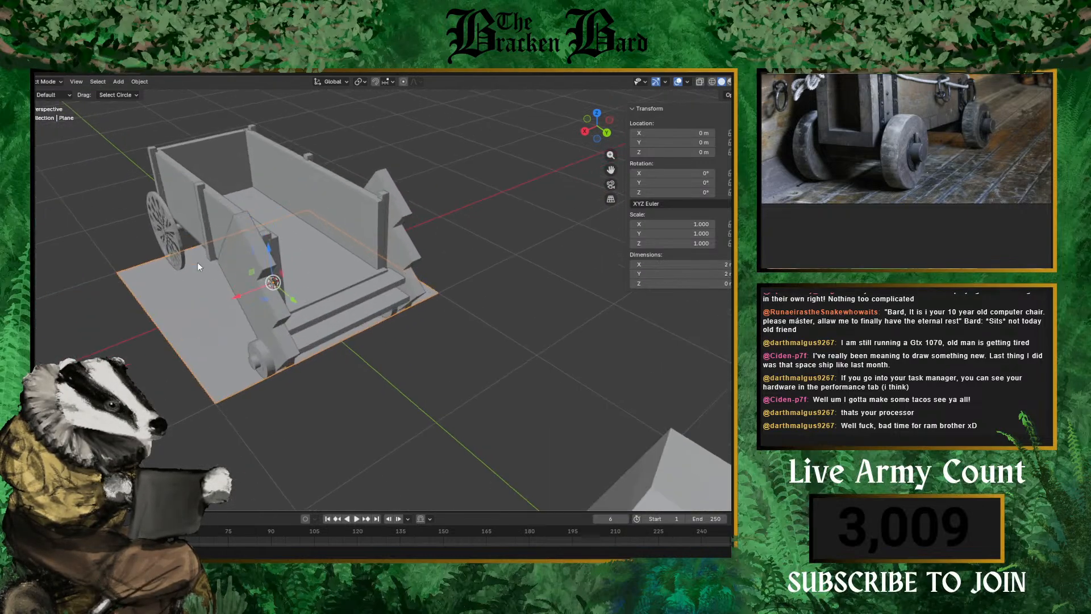
middle_drag(197, 262, 169, 285)
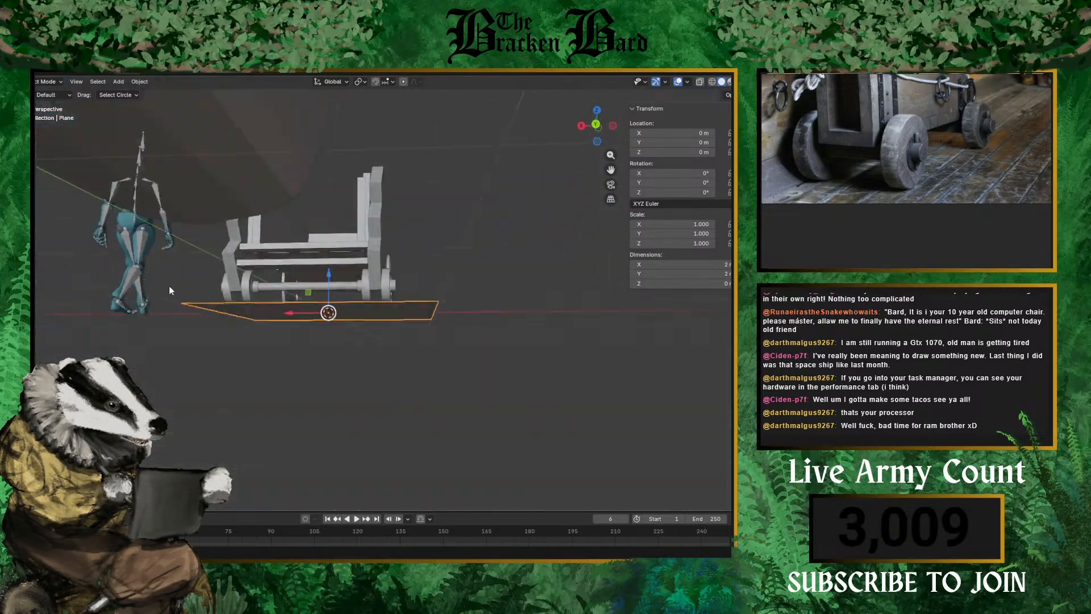
scroll(270, 293, up, 3)
middle_drag(271, 291, 146, 315)
scroll(317, 320, up, 2)
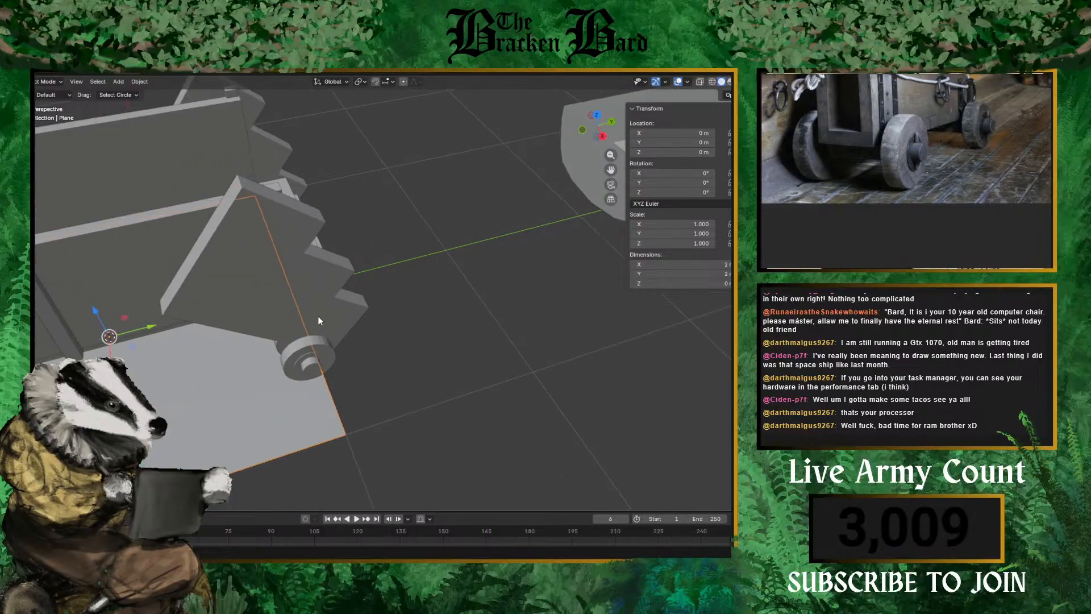
scroll(350, 293, down, 2)
scroll(351, 293, down, 4)
- Move the curved trough piece along Y towards the cart, to about 2.30 m
middle_drag(360, 284, 387, 269)
key(g)
key(y)
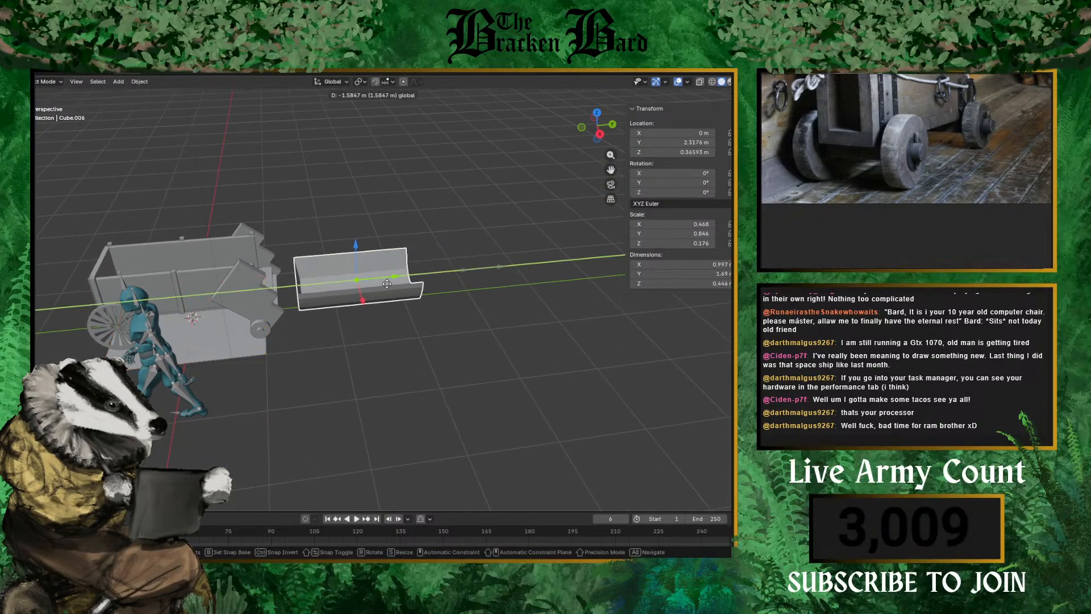
click(335, 269)
- Try to flip the curved piece upside down by rotating it freely and about X
key(r)
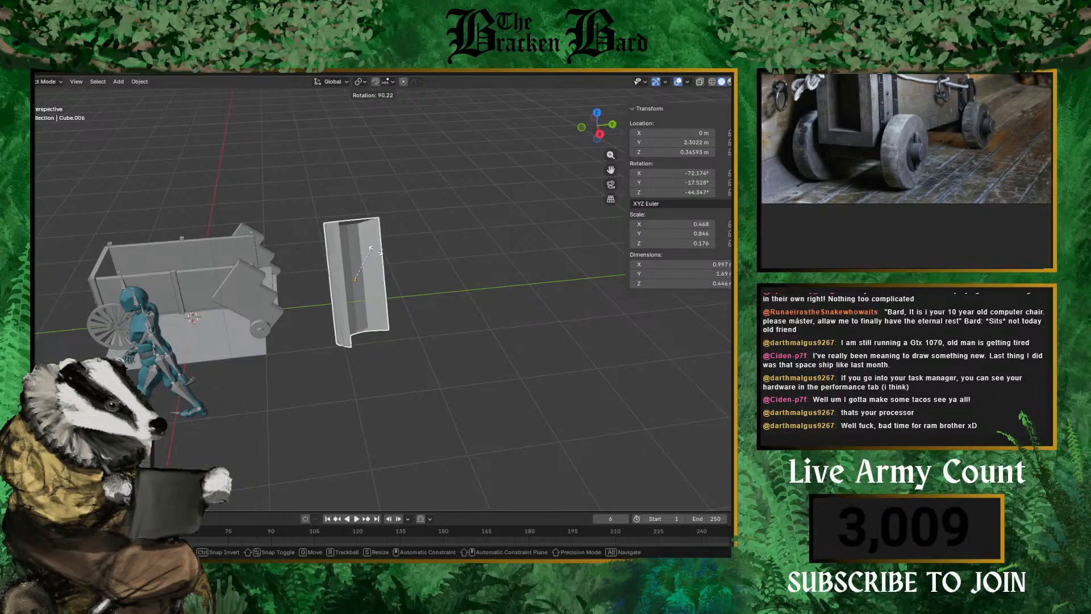
right_click(380, 248)
key(r)
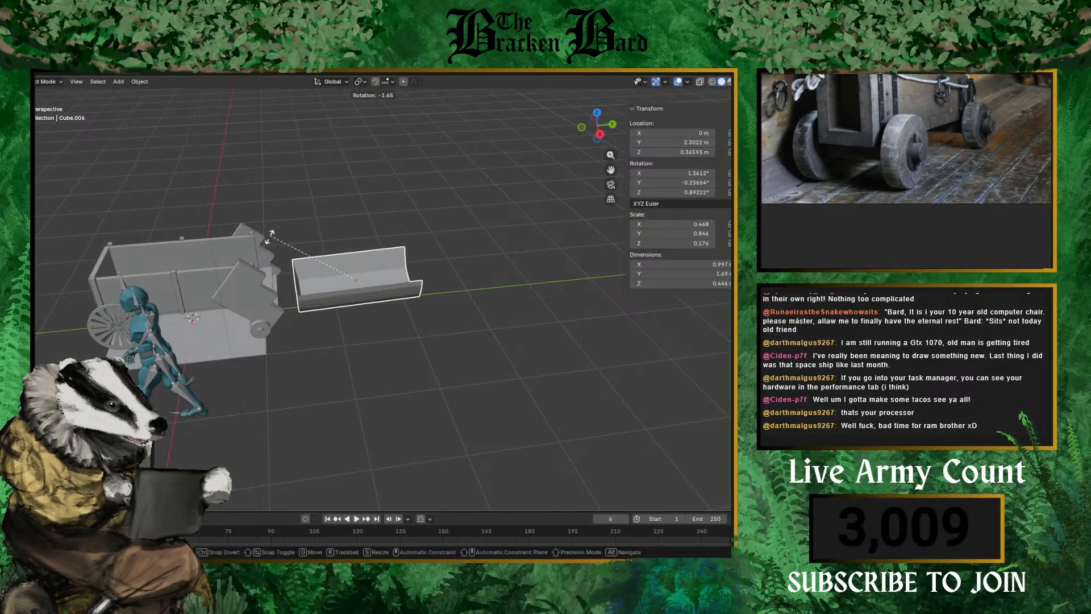
key(x)
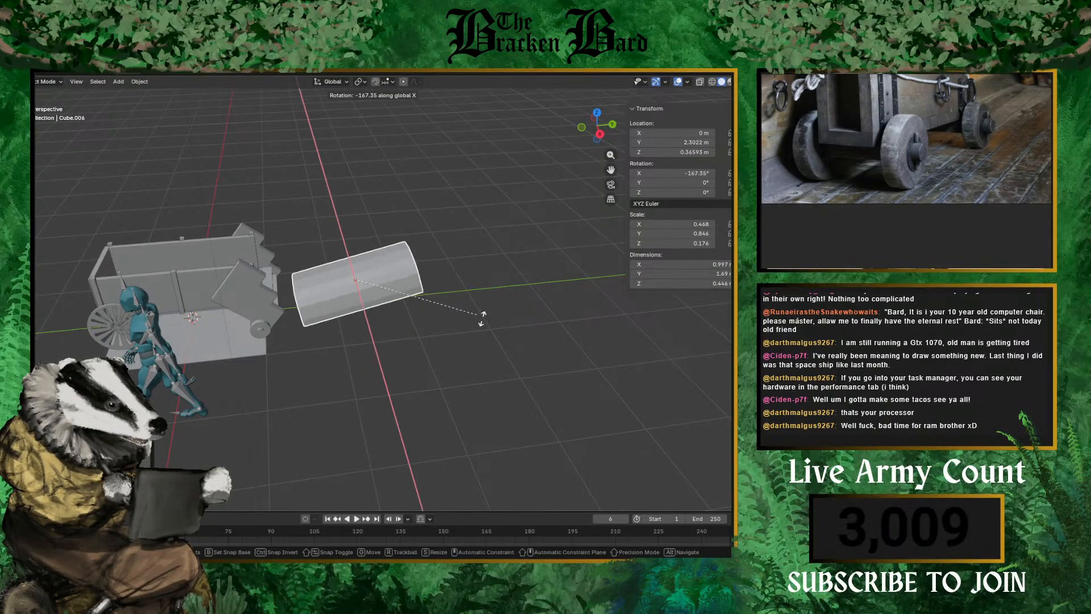
click(445, 336)
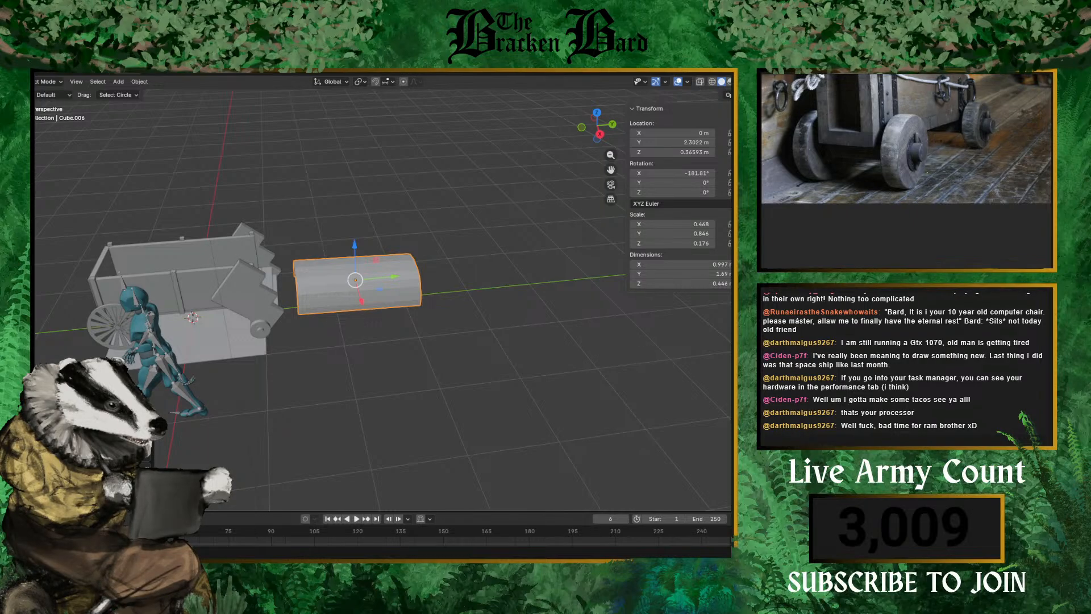
key(ctrl+z)
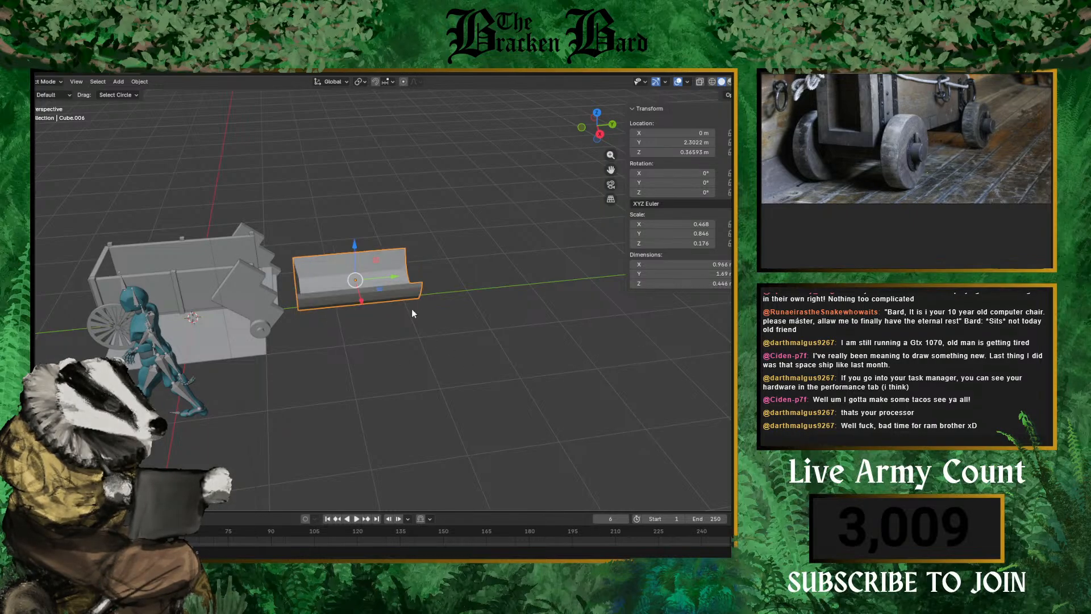
- Rotate the curved piece -180° about Y so it arches upward like a roof
key(r)
key(x)
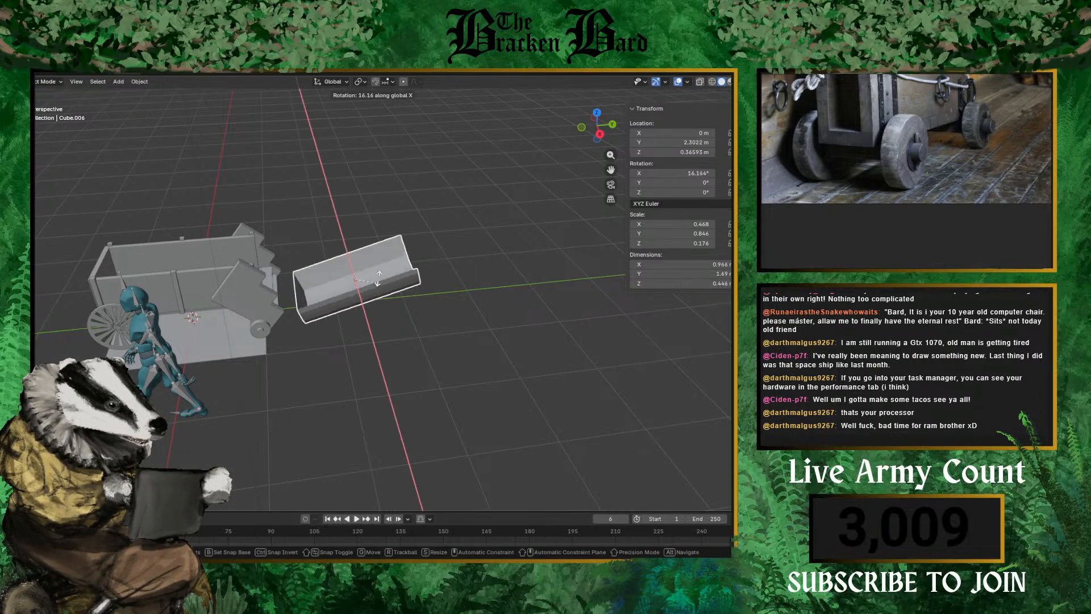
key(y)
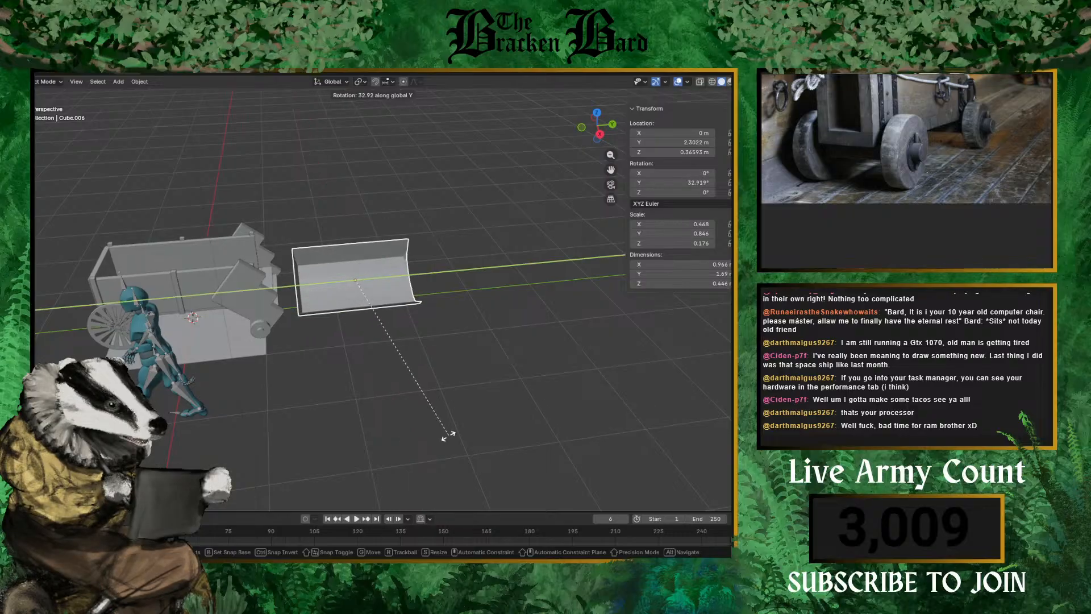
click(229, 189)
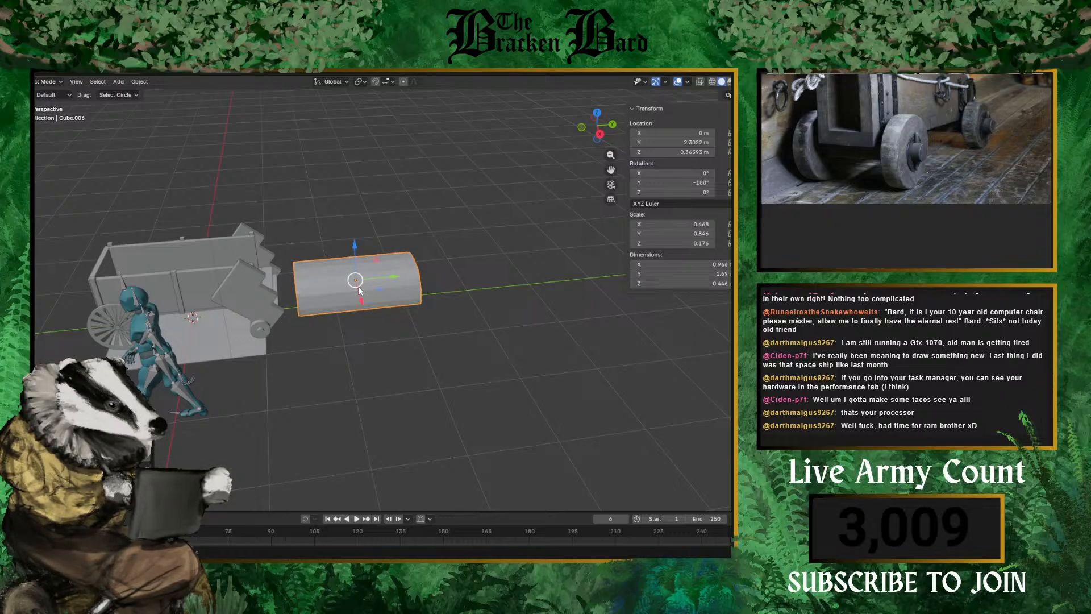
- Move the curved roof over the cart to about -0.15 m on Y and raise it to about 0.92 m
middle_drag(358, 287, 326, 311)
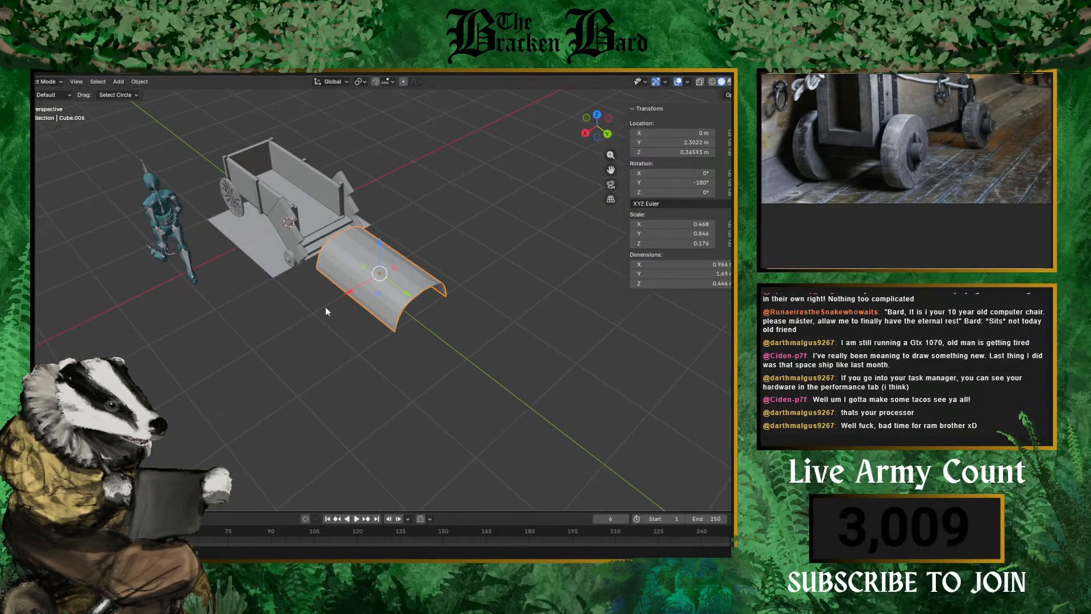
key(g)
key(y)
click(289, 180)
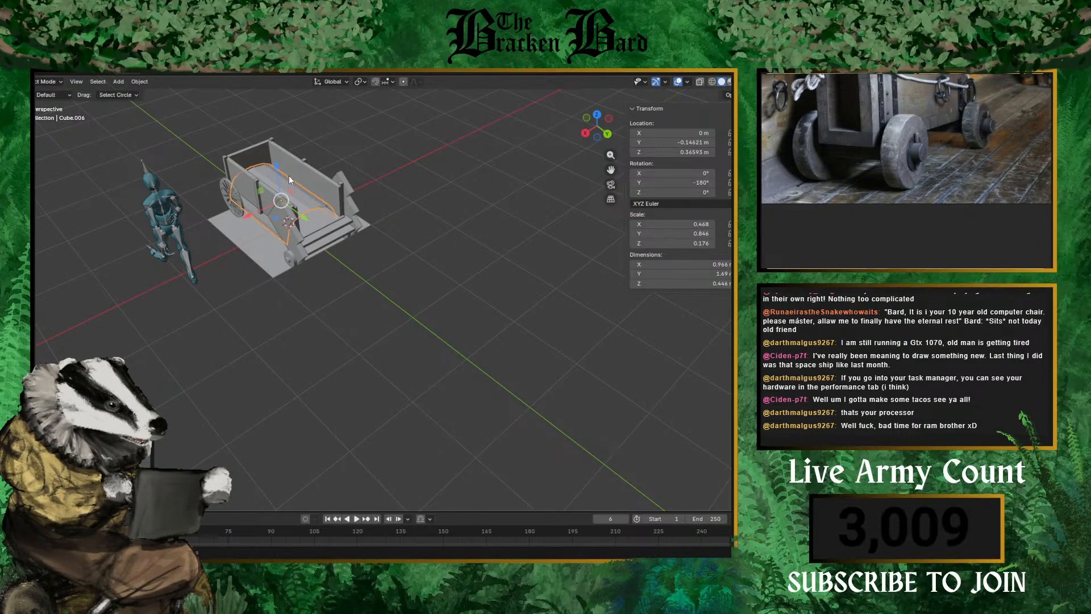
key(g)
key(z)
click(267, 147)
- Shift the roof to about 0.04 m on X and raise it to about 1.13 m above the side walls
middle_drag(267, 147, 368, 346)
scroll(264, 268, up, 3)
key(g)
key(x)
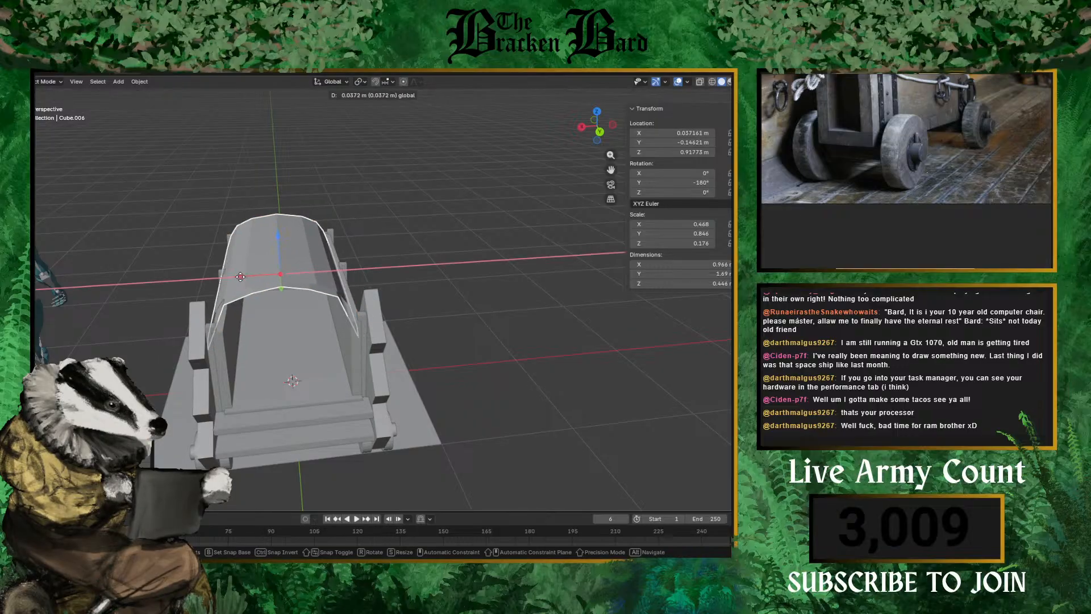
click(241, 277)
key(g)
key(z)
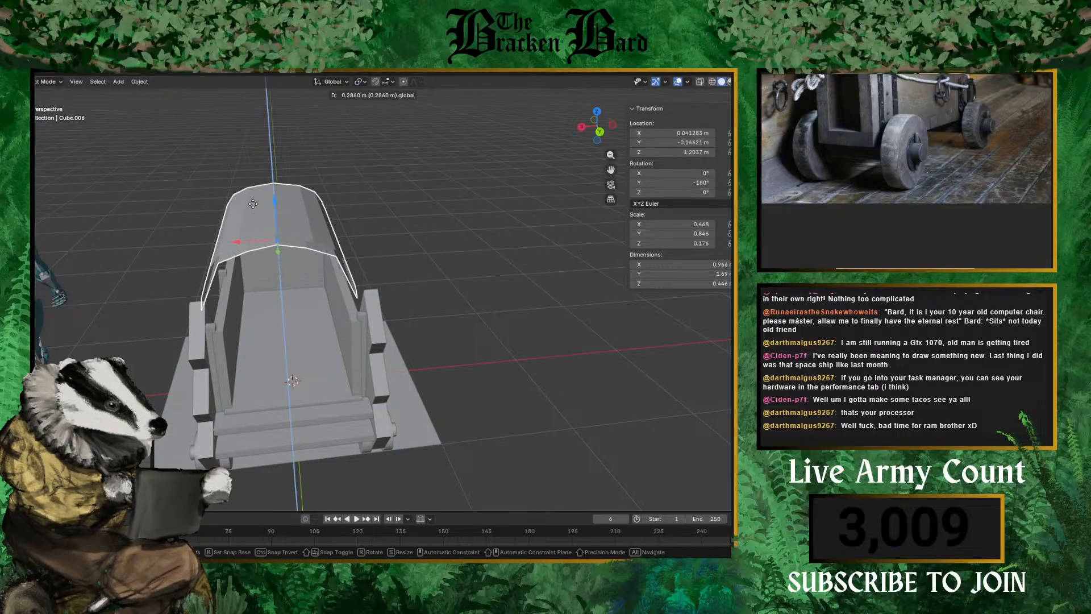
click(267, 205)
- Slide the roof forward along Y to about -0.01 m
middle_drag(267, 205, 267, 237)
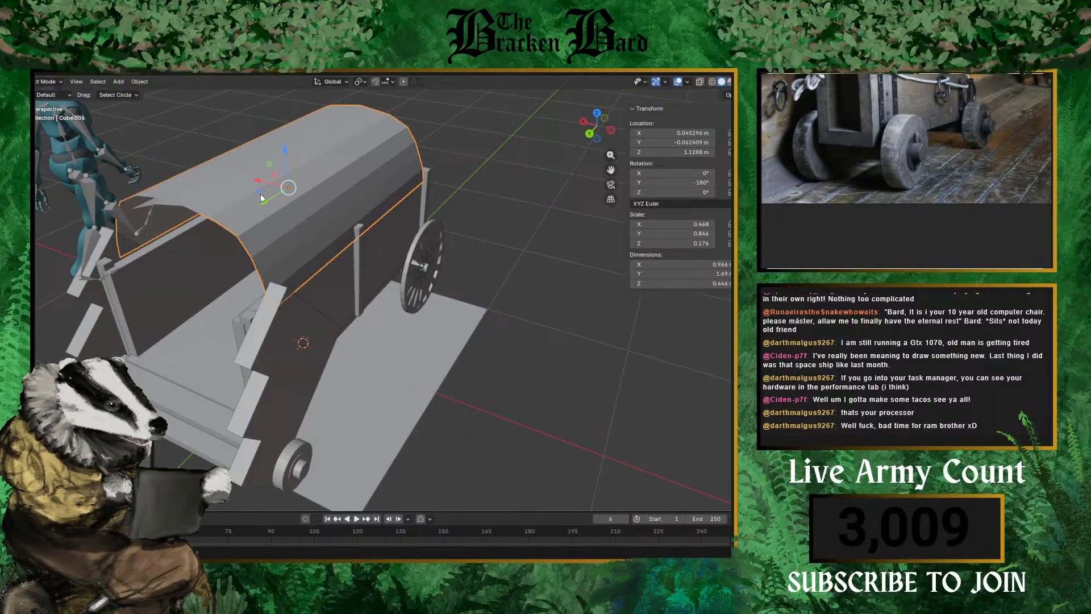
middle_drag(273, 194, 312, 245)
key(g)
key(y)
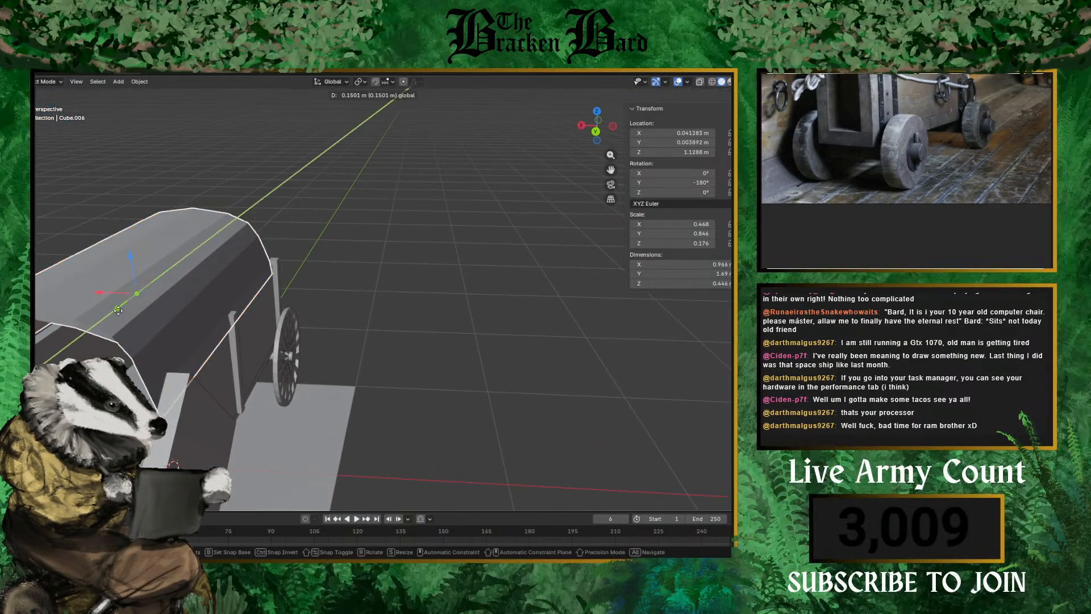
click(138, 310)
middle_drag(138, 310, 539, 147)
scroll(235, 279, up, 1)
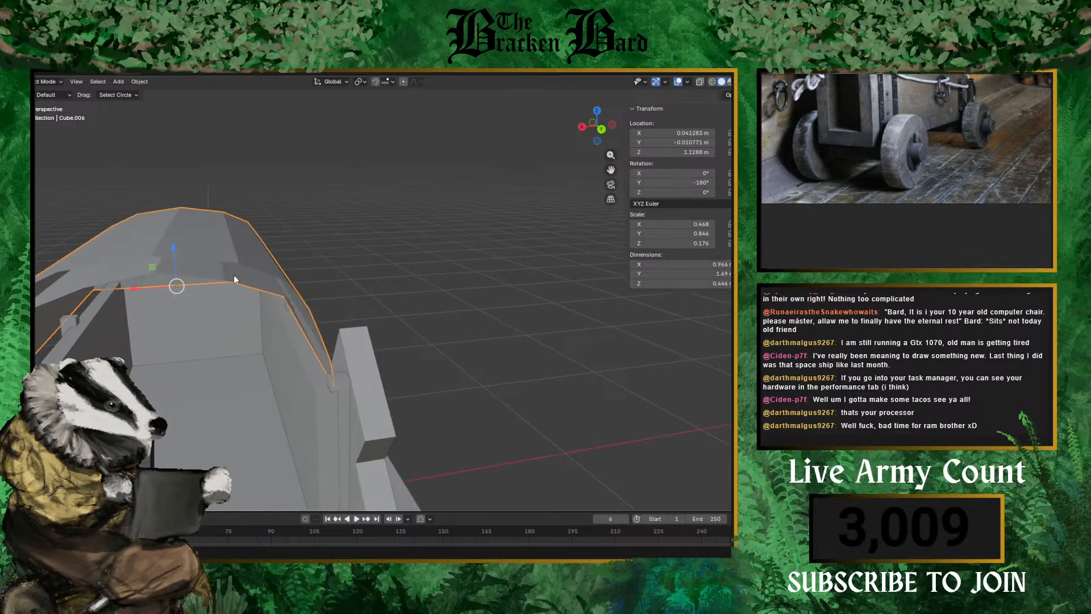
scroll(136, 286, down, 3)
mouse_move(128, 287)
middle_down()
mouse_move(196, 260)
mouse_move(172, 285)
mouse_move(129, 287)
mouse_move(133, 257)
mouse_move(130, 268)
middle_up()
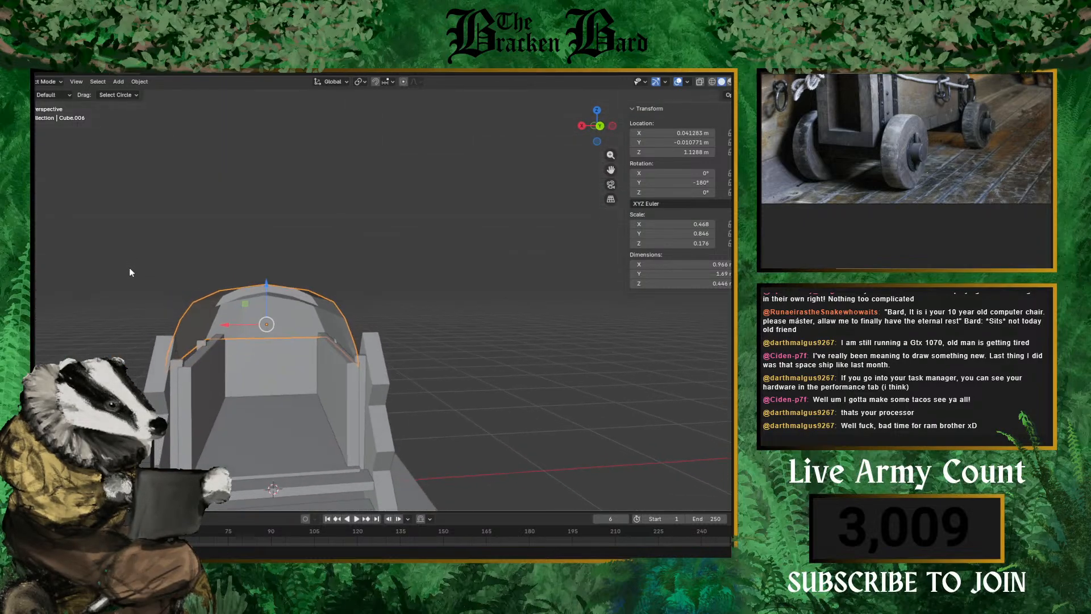
- Try shifting the roof along X to about 0.015 m and stepping back through its previous placements
drag(230, 323, 236, 325)
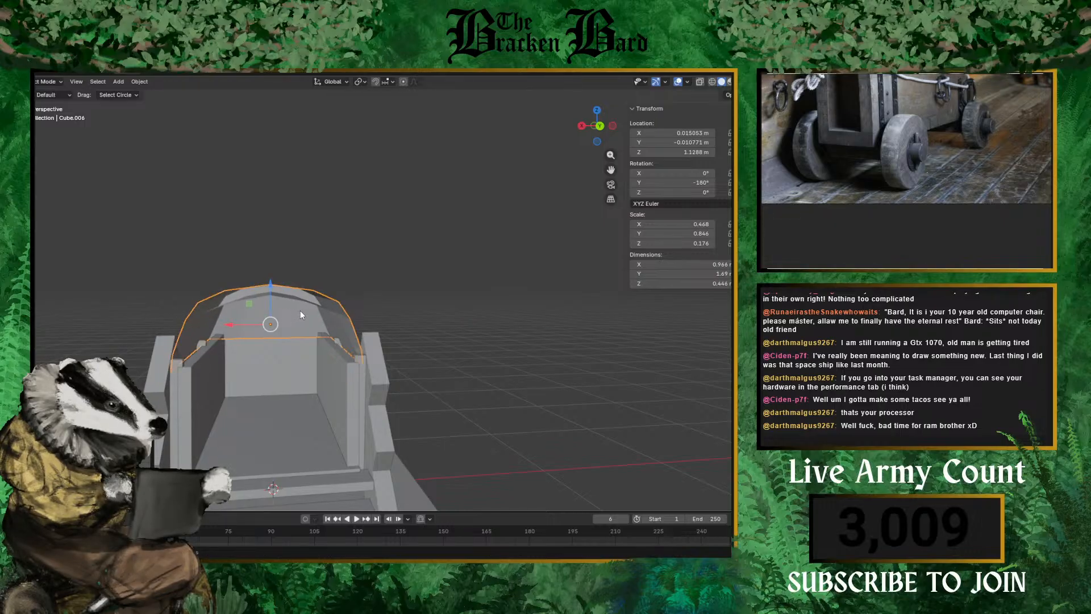
key(ctrl+z)
key(ctrl+z)
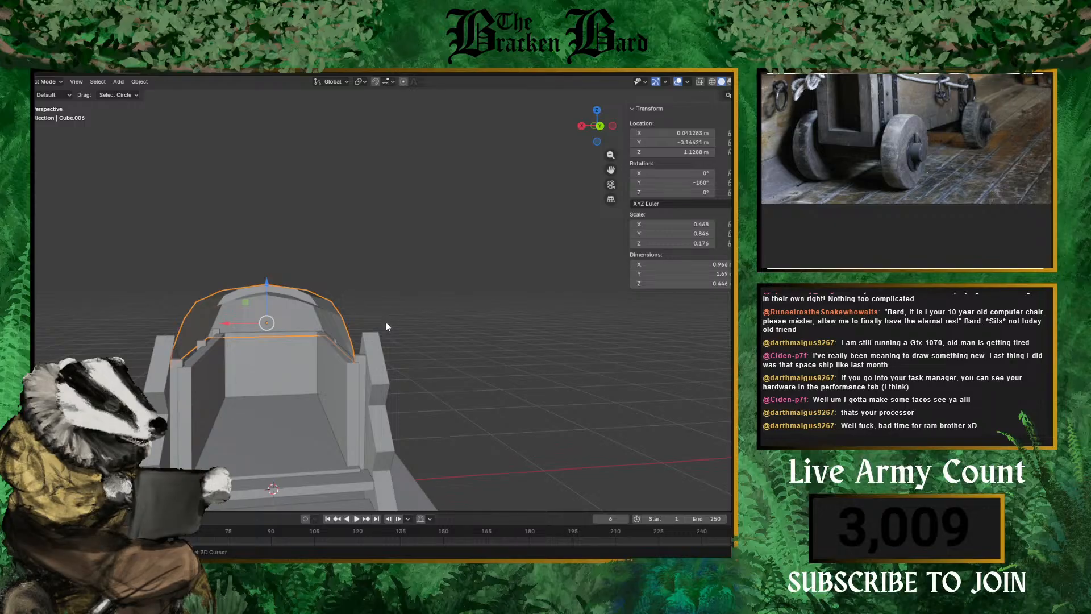
key(shift+z)
key(ctrl+z)
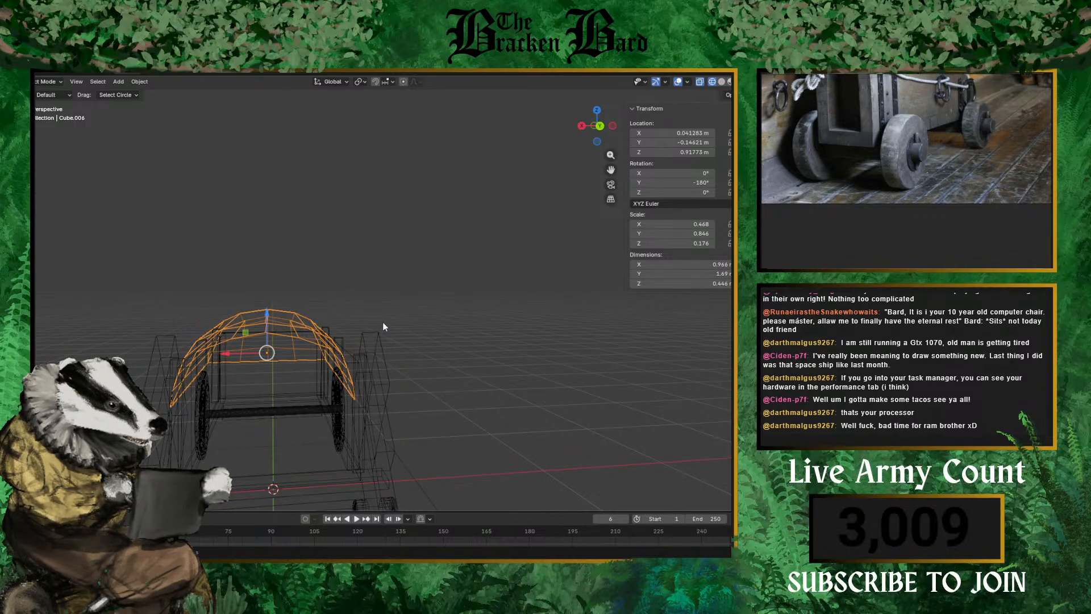
key(shift+z)
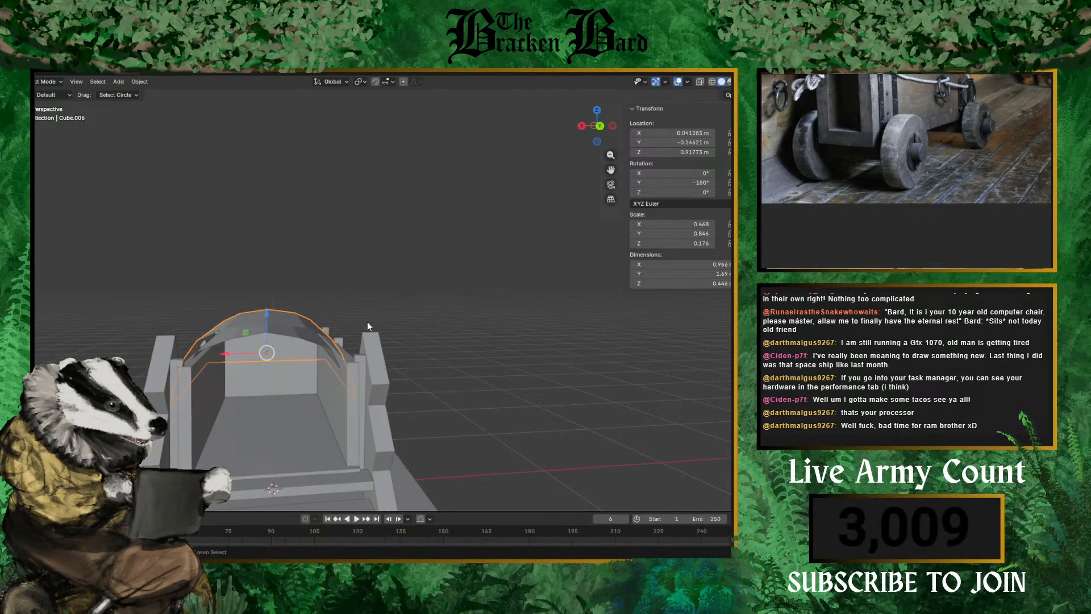
key(ctrl+shift+z)
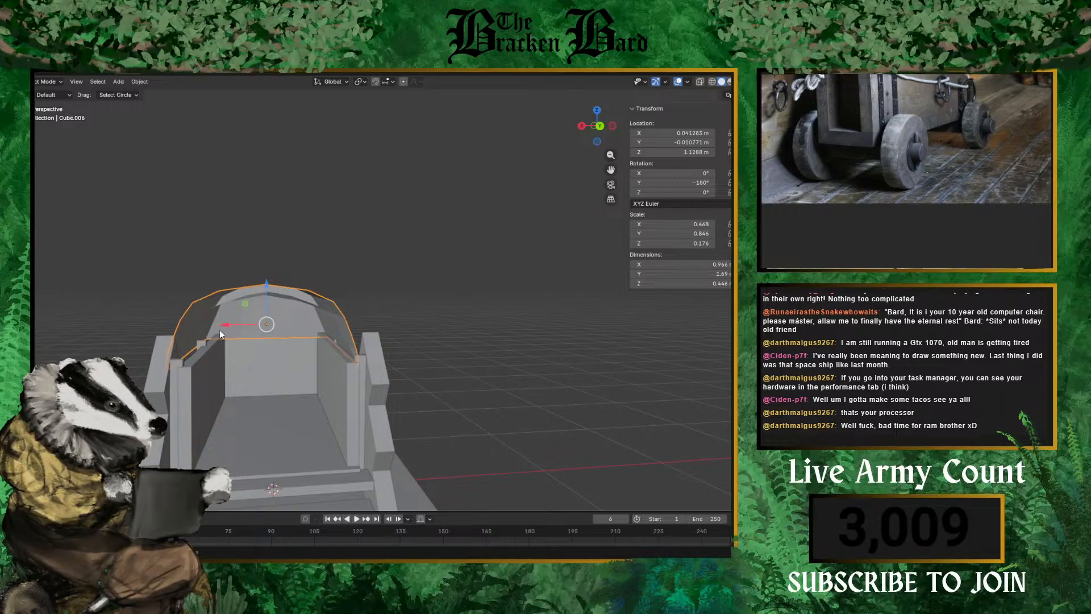
- Narrow the roof to about 0.91 m along X and shift it to about 0.01 m on X, between the side walls
key(s)
key(x)
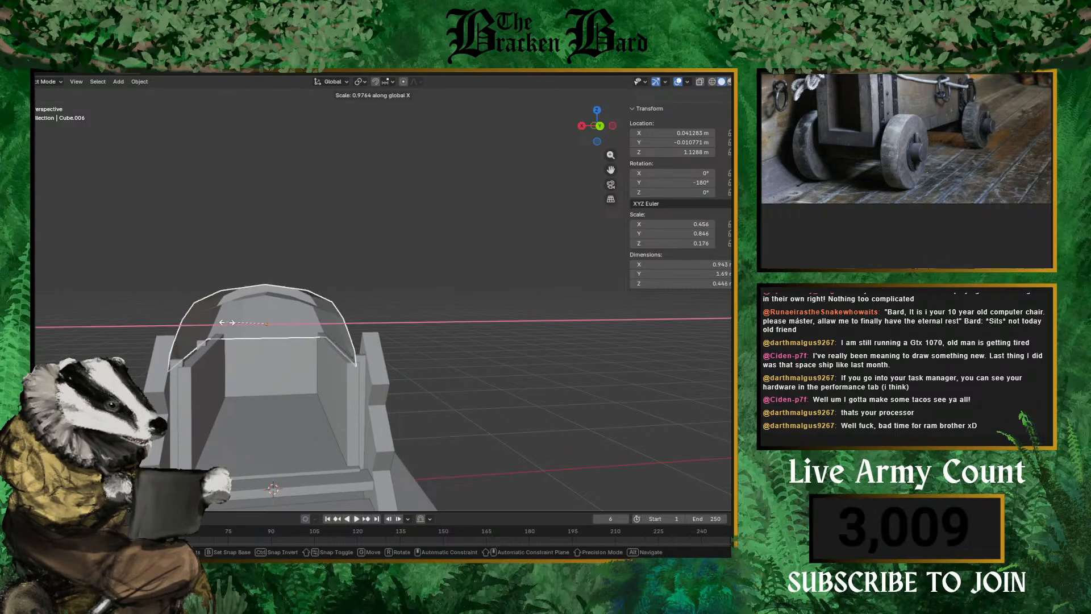
click(228, 322)
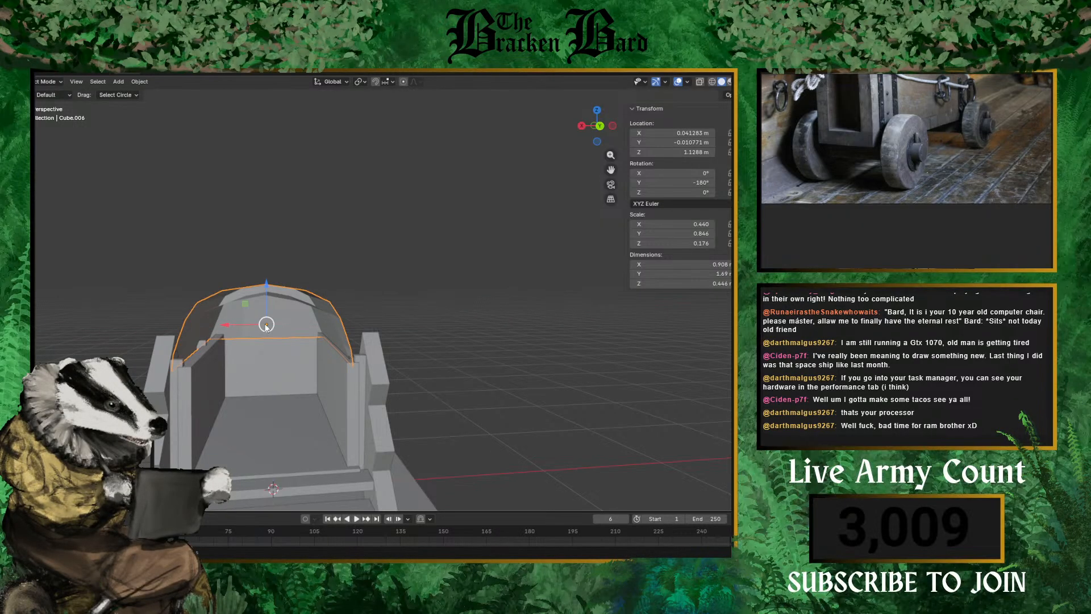
drag(233, 328, 239, 324)
- Reposition the roof to about -0.12 m on Y and about 1.18 m on Z
middle_drag(405, 360, 326, 303)
mouse_move(158, 312)
mouse_down()
mouse_move(148, 279)
mouse_move(145, 296)
mouse_up()
middle_drag(404, 343, 333, 341)
- Lengthen the roof to about 1.94 m along Y, slide it to about -0.01 m on Y, and deselect it
scroll(267, 361, up, 3)
key(s)
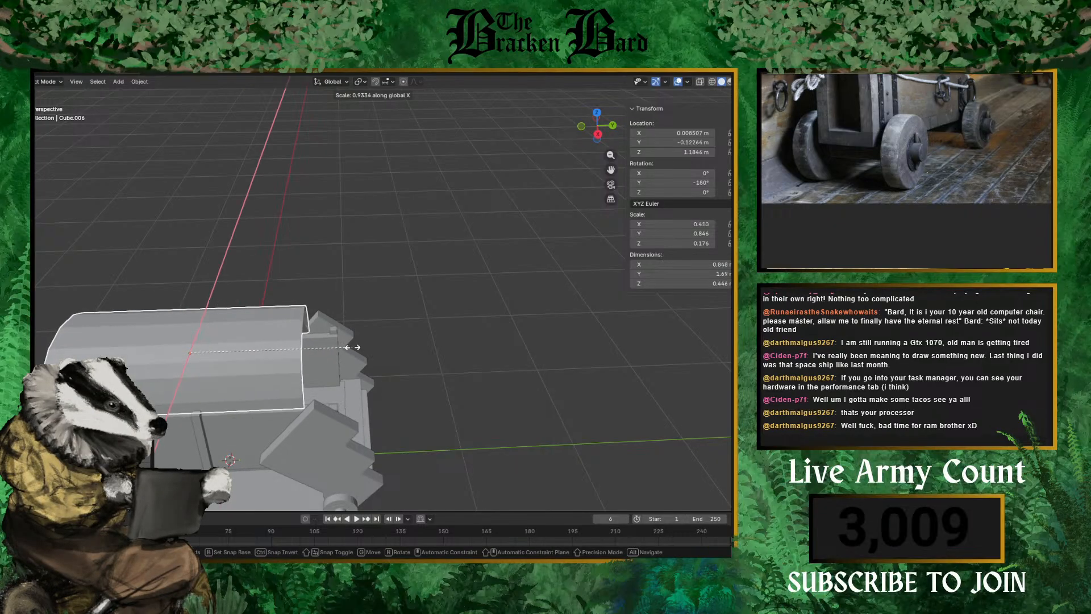
key(y)
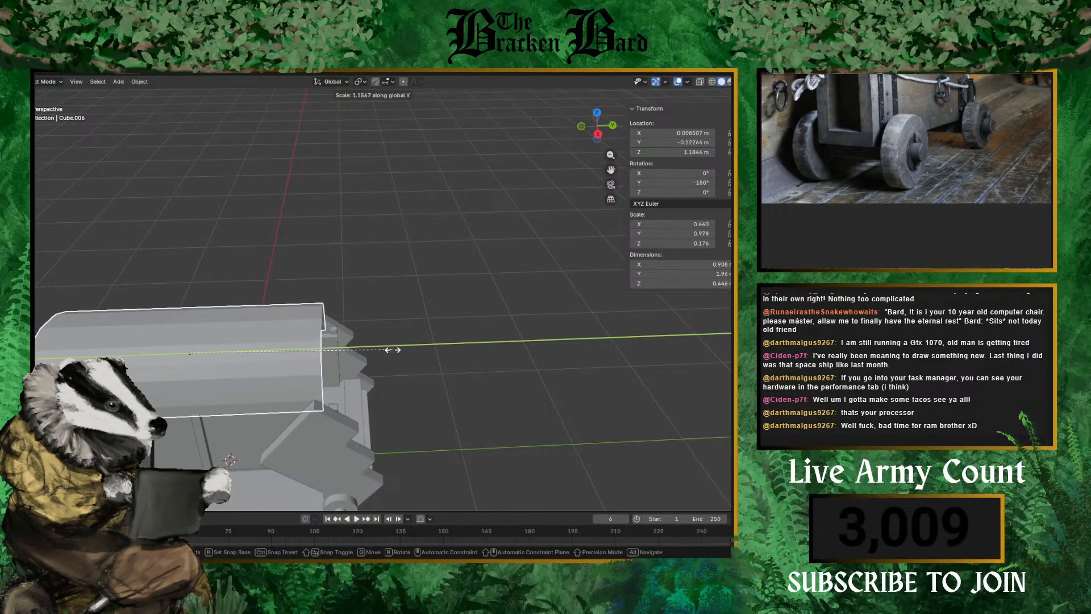
click(392, 350)
drag(231, 353, 235, 357)
mouse_move(235, 357)
middle_down()
mouse_move(301, 323)
mouse_move(282, 352)
mouse_move(500, 312)
mouse_move(562, 404)
mouse_move(558, 439)
mouse_move(411, 339)
mouse_move(496, 364)
mouse_move(205, 347)
mouse_move(257, 340)
mouse_move(224, 277)
mouse_move(189, 255)
mouse_move(226, 298)
mouse_move(533, 260)
mouse_move(273, 279)
mouse_move(356, 285)
mouse_move(312, 281)
mouse_move(325, 262)
mouse_move(302, 250)
mouse_move(420, 246)
mouse_move(324, 274)
mouse_move(336, 250)
mouse_move(249, 277)
mouse_move(215, 302)
mouse_move(194, 250)
mouse_move(237, 246)
mouse_move(113, 243)
mouse_move(164, 232)
mouse_move(87, 241)
mouse_move(190, 232)
mouse_move(238, 277)
mouse_move(278, 294)
mouse_move(155, 266)
middle_up()
middle_drag(219, 273, 170, 197)
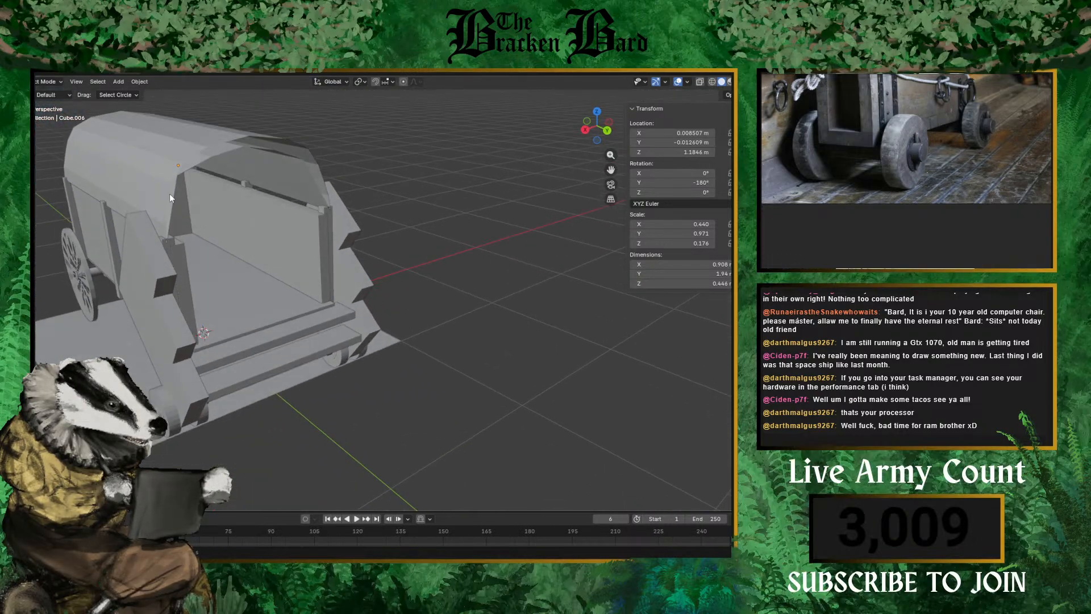
click(401, 193)
middle_drag(401, 194, 253, 244)
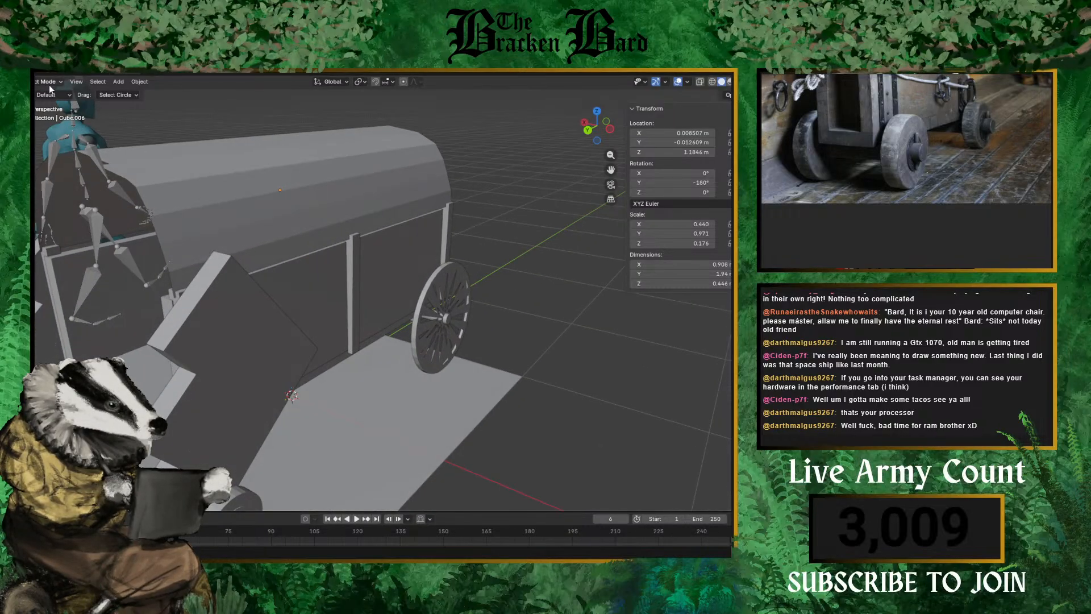
- Add a cube at the world origin and flatten it to about 0.13 m along Z
scroll(98, 345, down, 5)
middle_drag(98, 346, 318, 211)
scroll(243, 325, up, 3)
scroll(136, 201, down, 2)
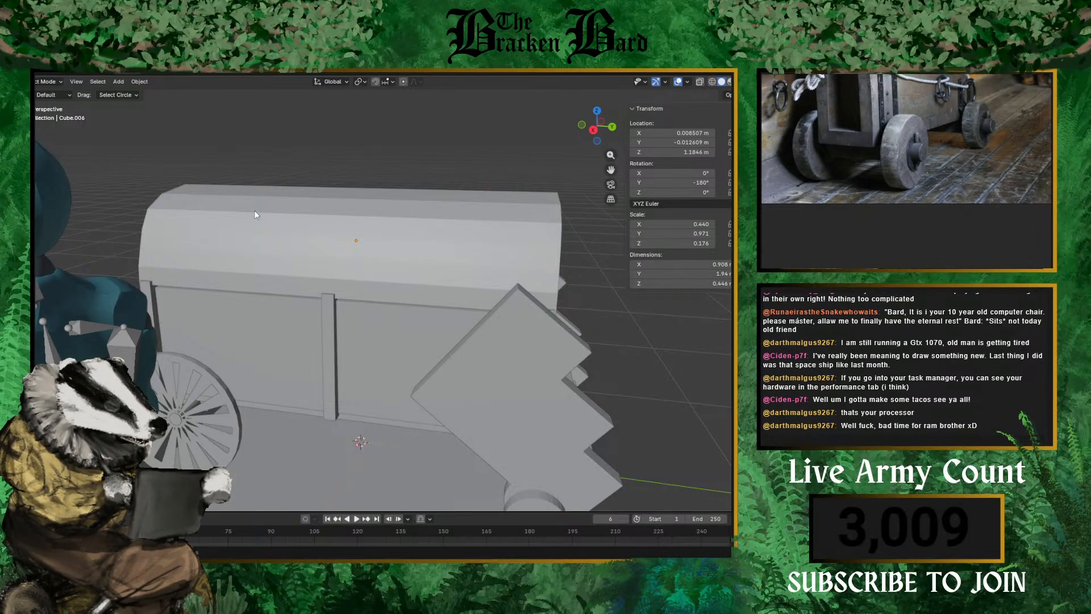
middle_drag(250, 215, 174, 328)
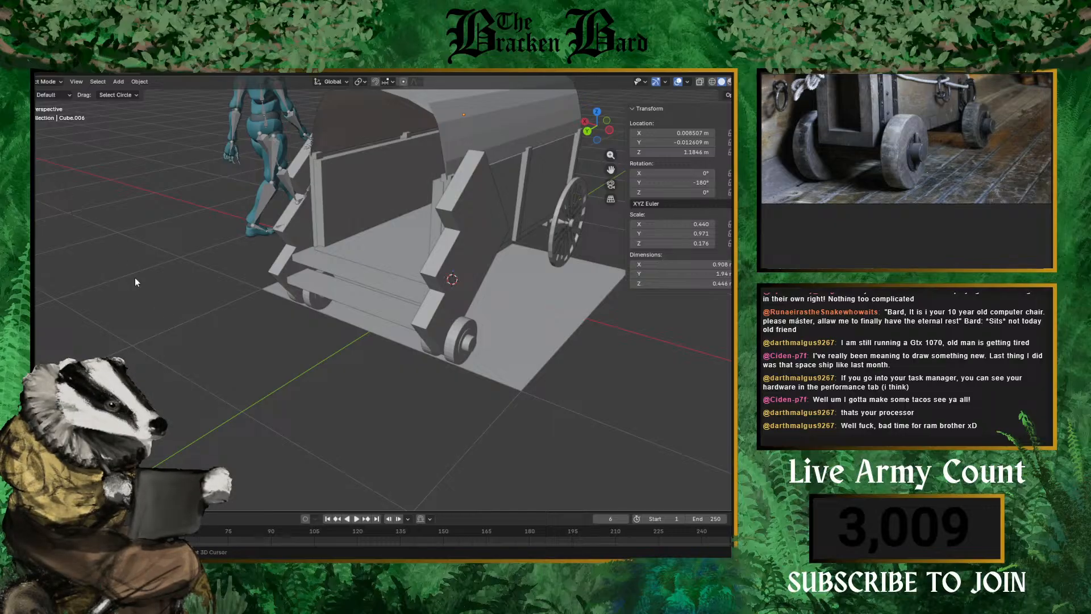
key(shift+a)
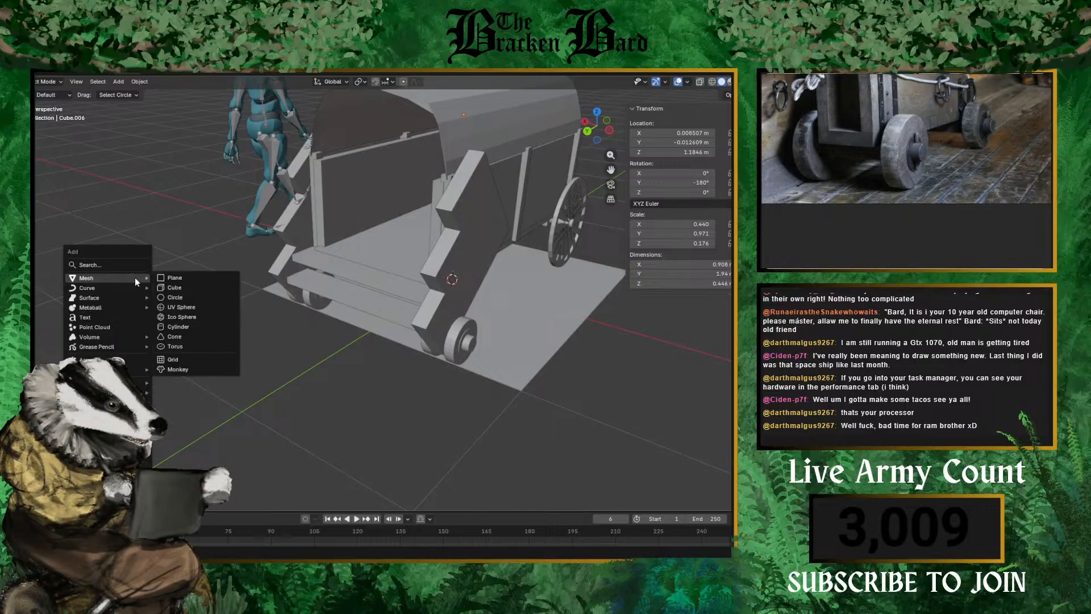
click(182, 288)
scroll(233, 285, down, 3)
key(s)
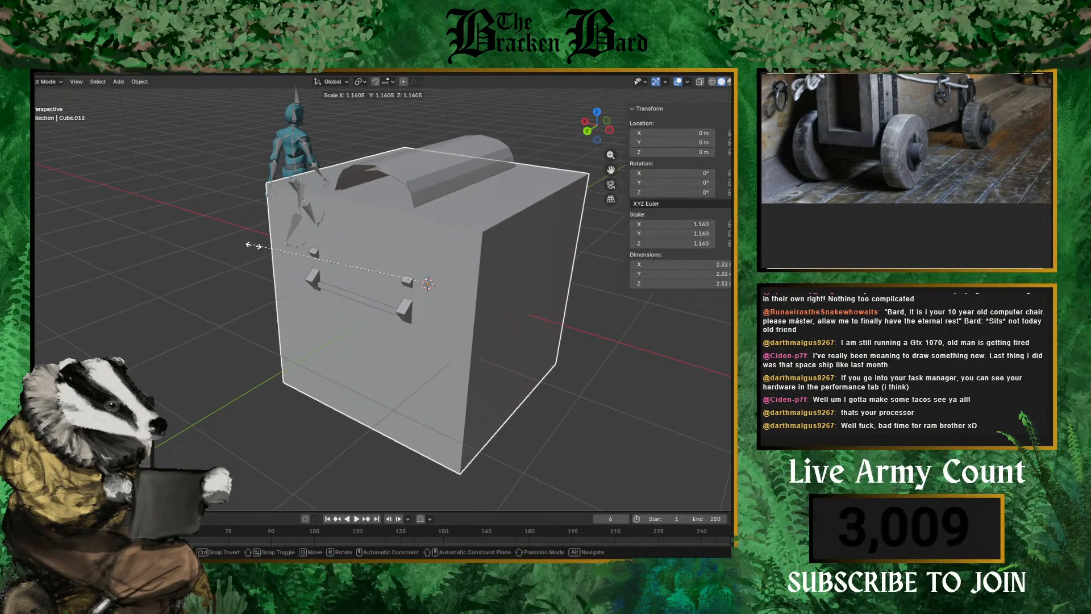
key(z)
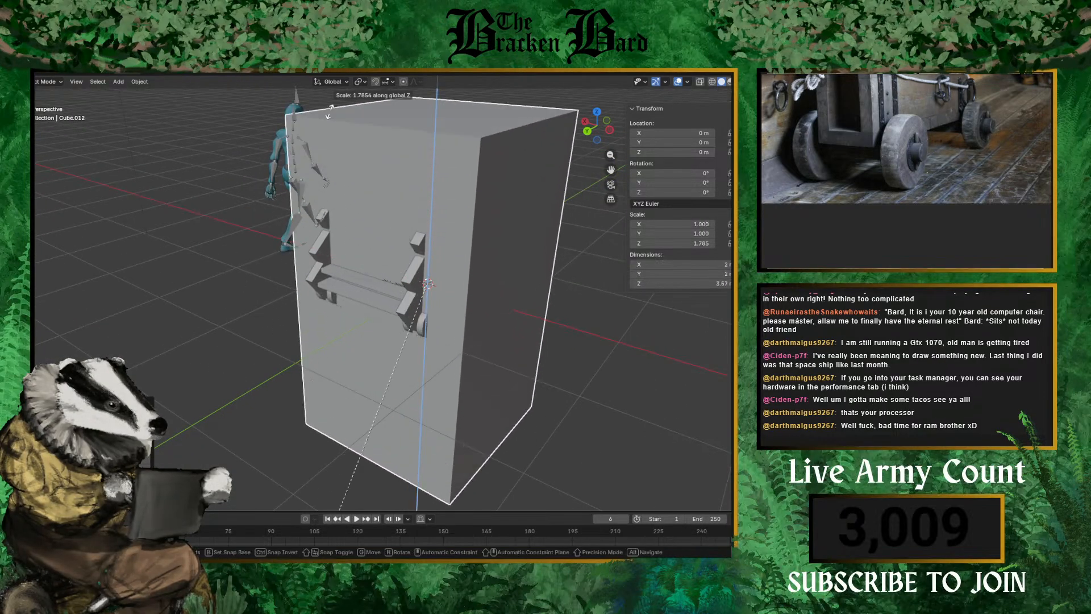
click(425, 281)
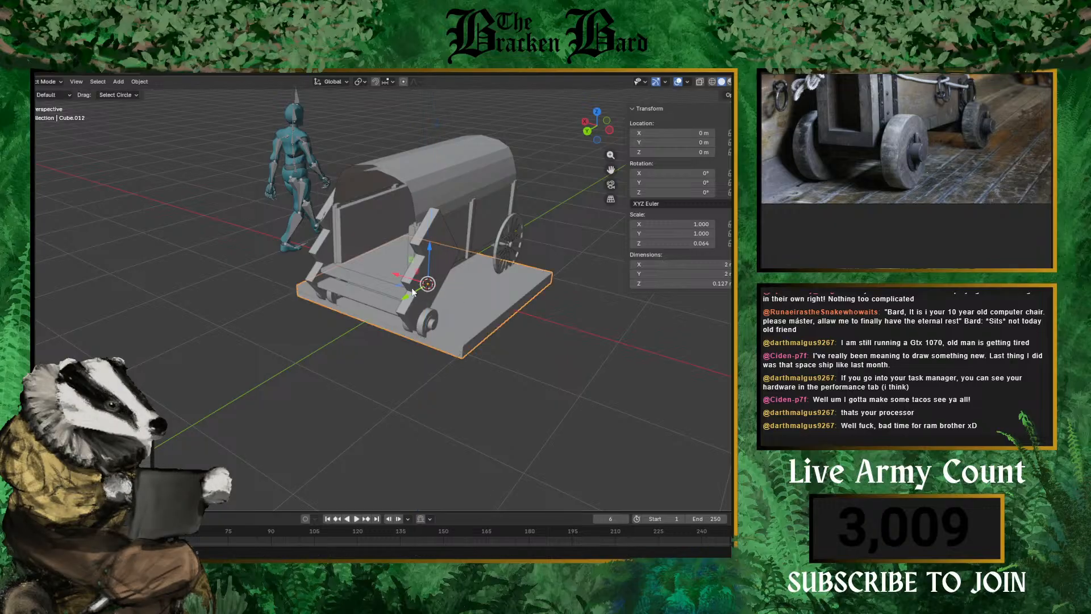
- Shrink the flattened cube to about 0.94 m wide and stretch it to about 5 m along Y
key(s)
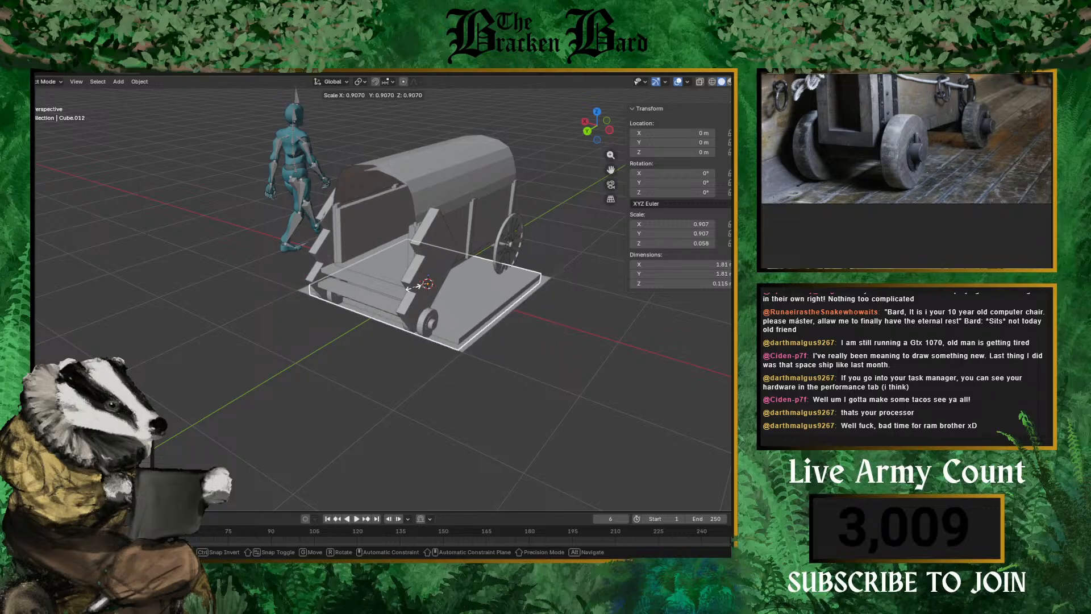
click(424, 284)
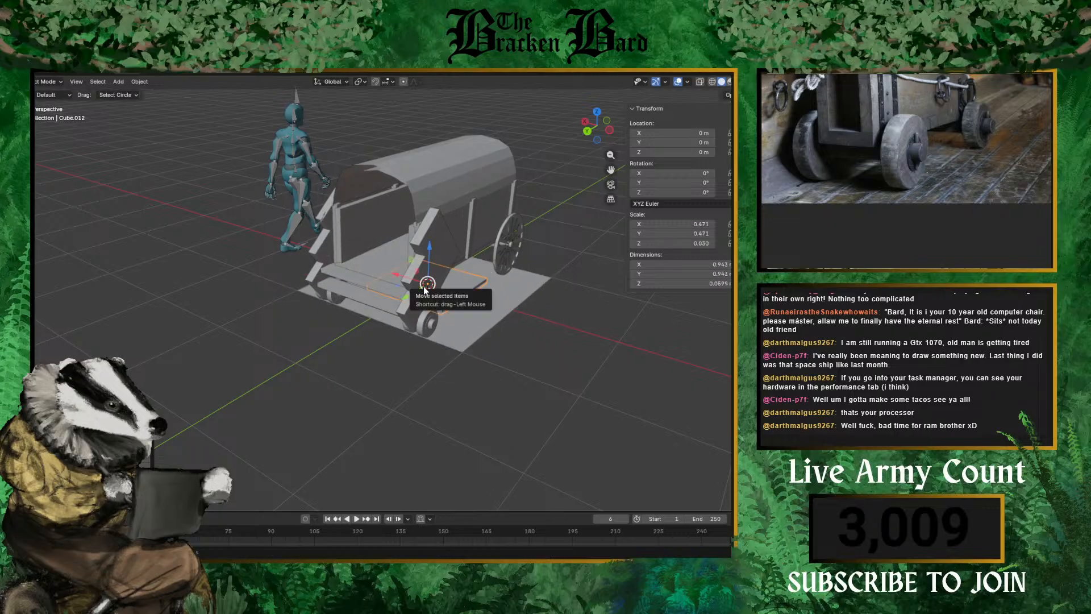
key(s)
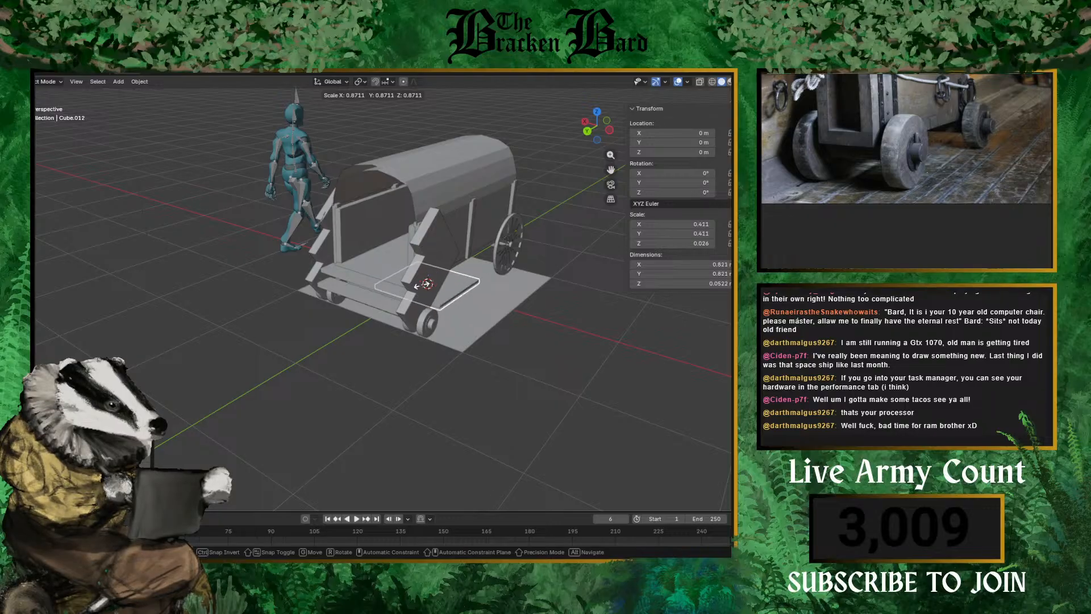
key(y)
click(391, 296)
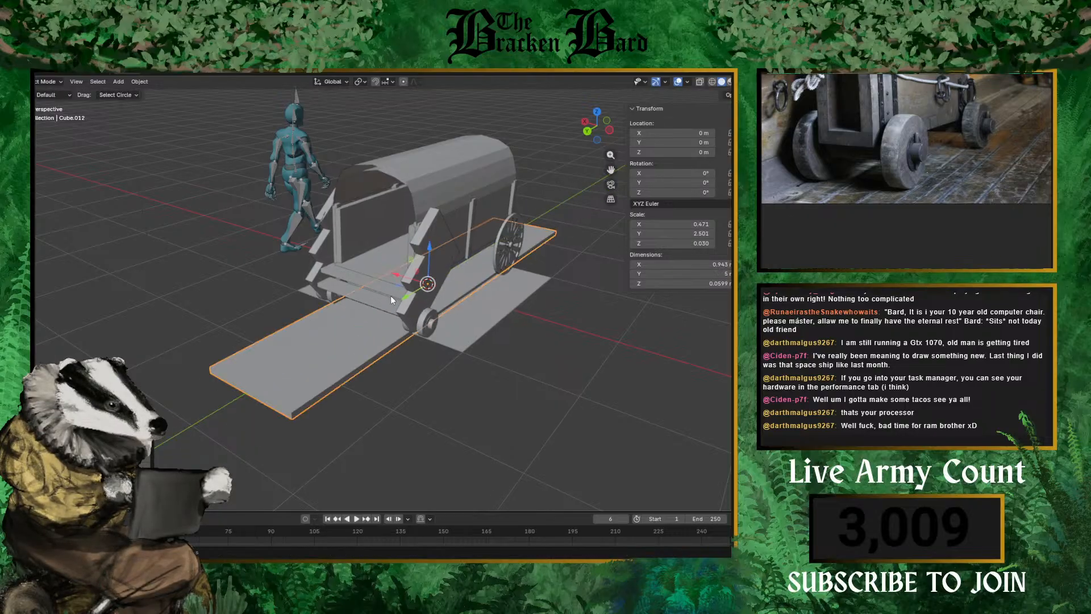
- Narrow the plank to about 0.05 m along X and shorten it to about 2.27 m along Y, forming a beam
key(s)
key(x)
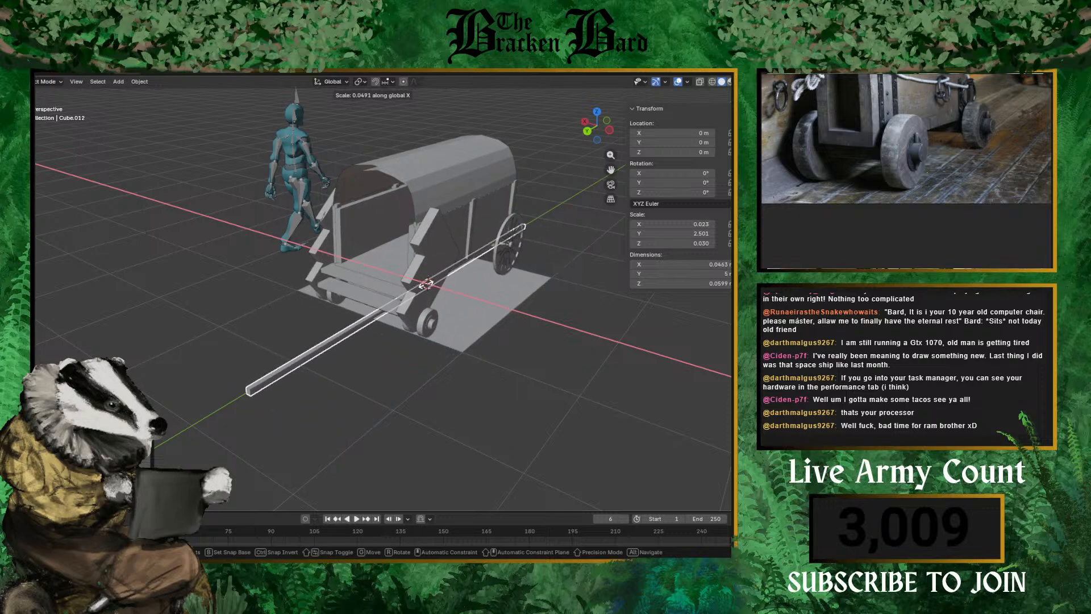
click(426, 284)
middle_drag(487, 287, 428, 286)
key(s)
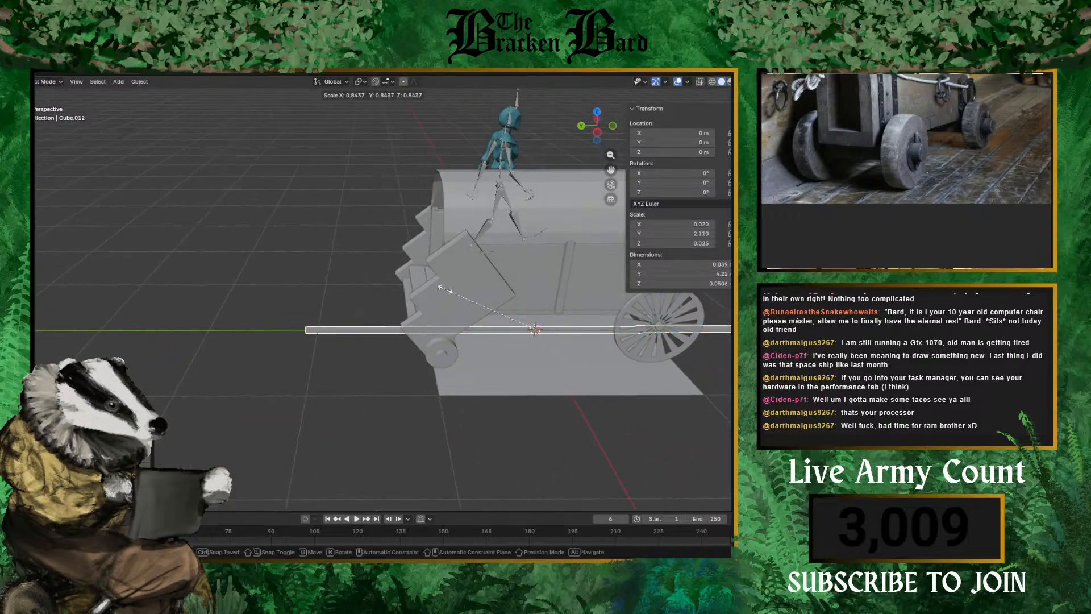
key(y)
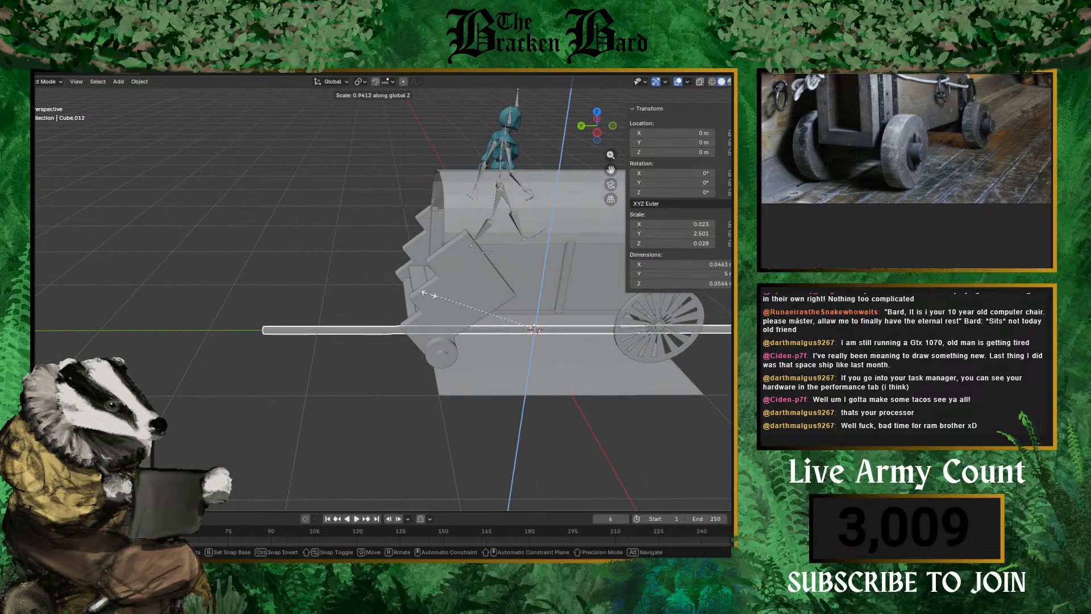
click(491, 298)
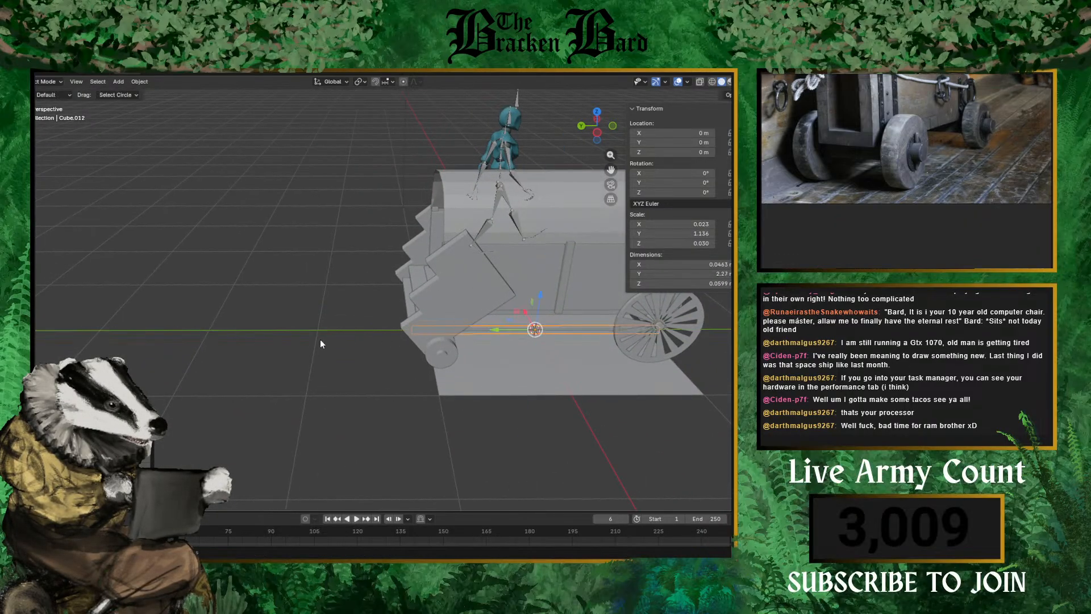
- Move the beam up beside the roof's lower edge, to about 0.42 m on X, 0.15 m on Y and 1.02 m on Z
middle_drag(319, 339, 424, 319)
drag(311, 303, 292, 248)
drag(293, 196, 292, 190)
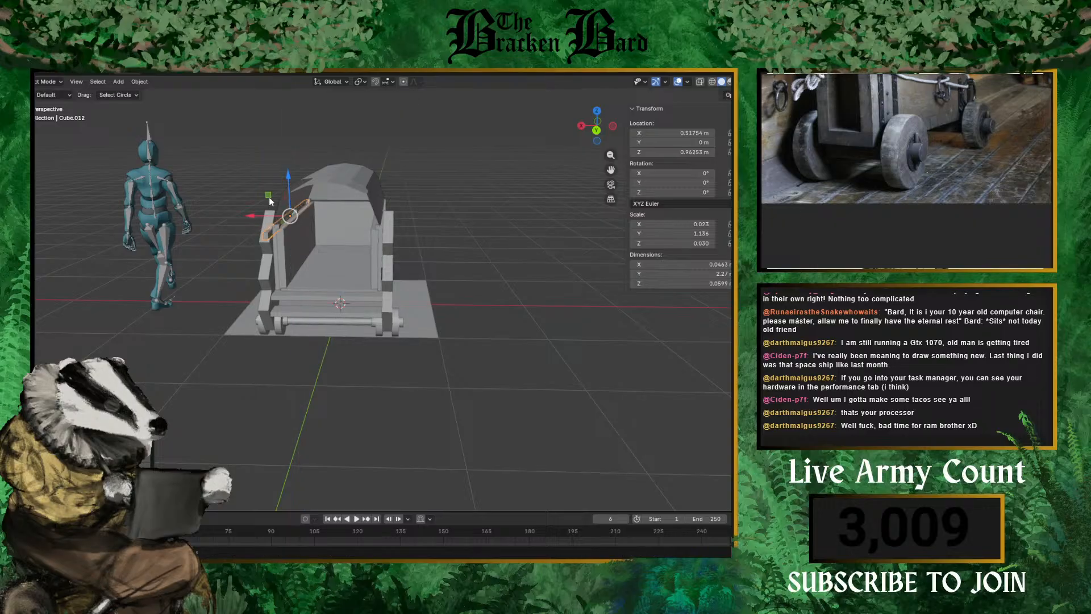
middle_drag(293, 190, 354, 225)
scroll(159, 324, up, 2)
shift+middle_drag(161, 329, 331, 283)
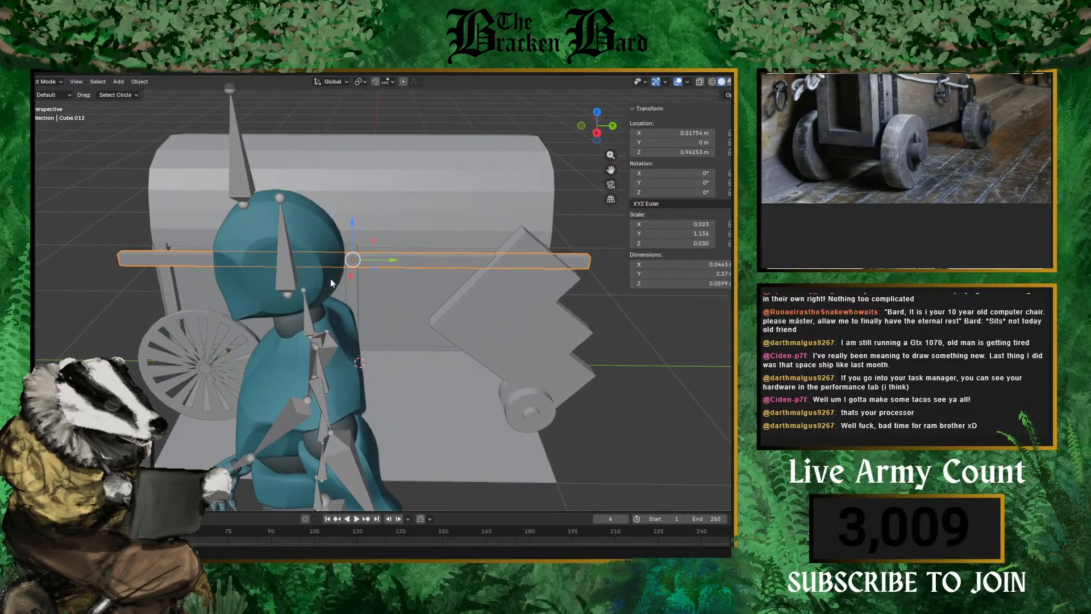
drag(349, 272, 412, 239)
shift+middle_drag(503, 277, 271, 278)
- Try stretching the beam along Y and undo the change
key(s)
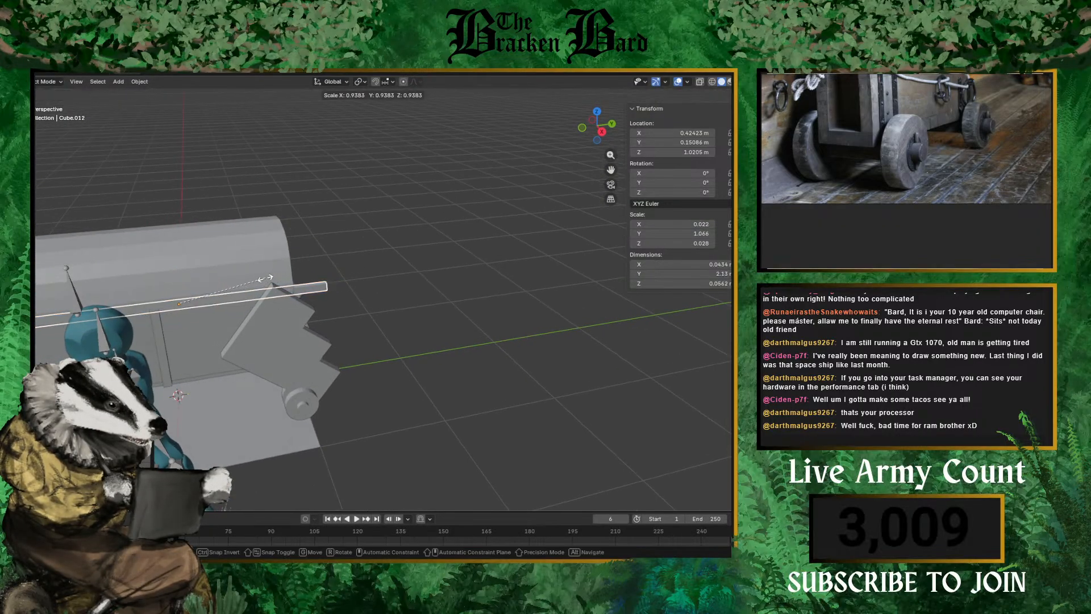
key(z)
key(y)
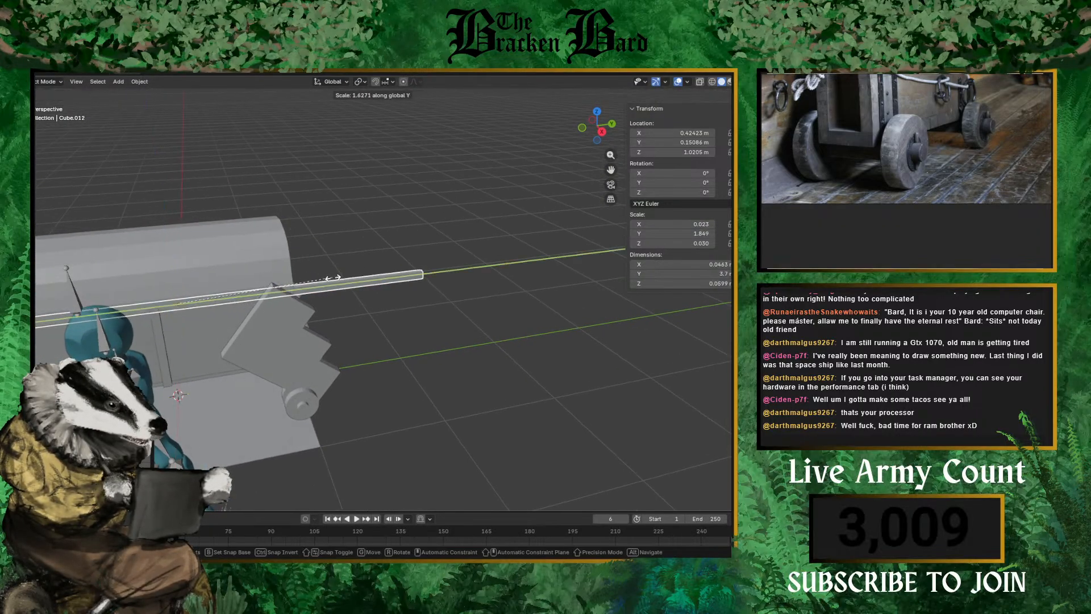
click(329, 277)
middle_drag(329, 278, 264, 275)
key(ctrl+z)
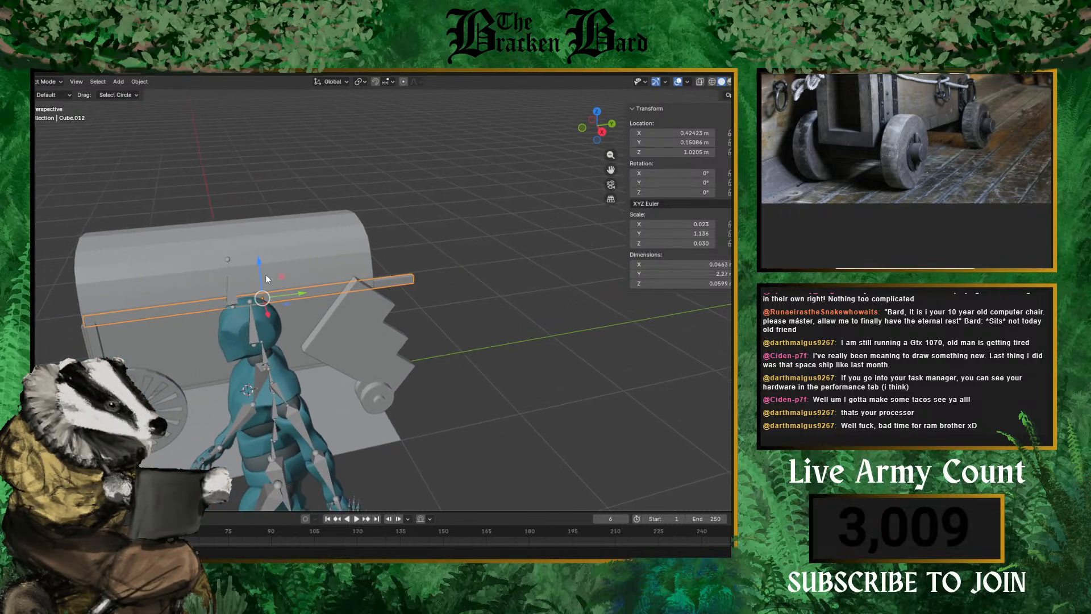
- Lengthen the beam to about 2.86 m along Y and slide it forward to about 0.45 m on Y
key(s)
key(y)
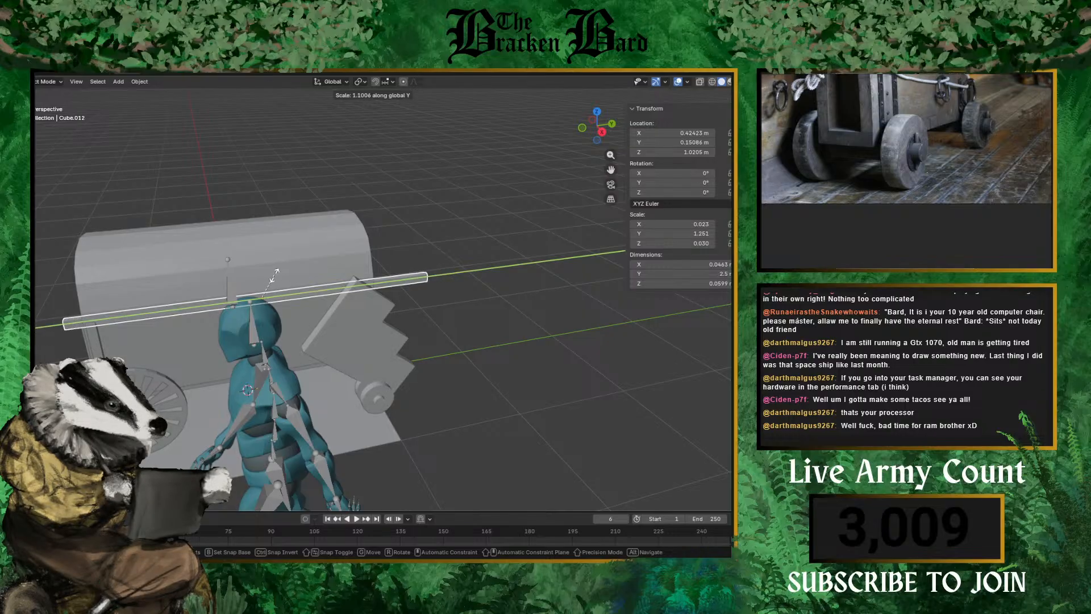
click(283, 278)
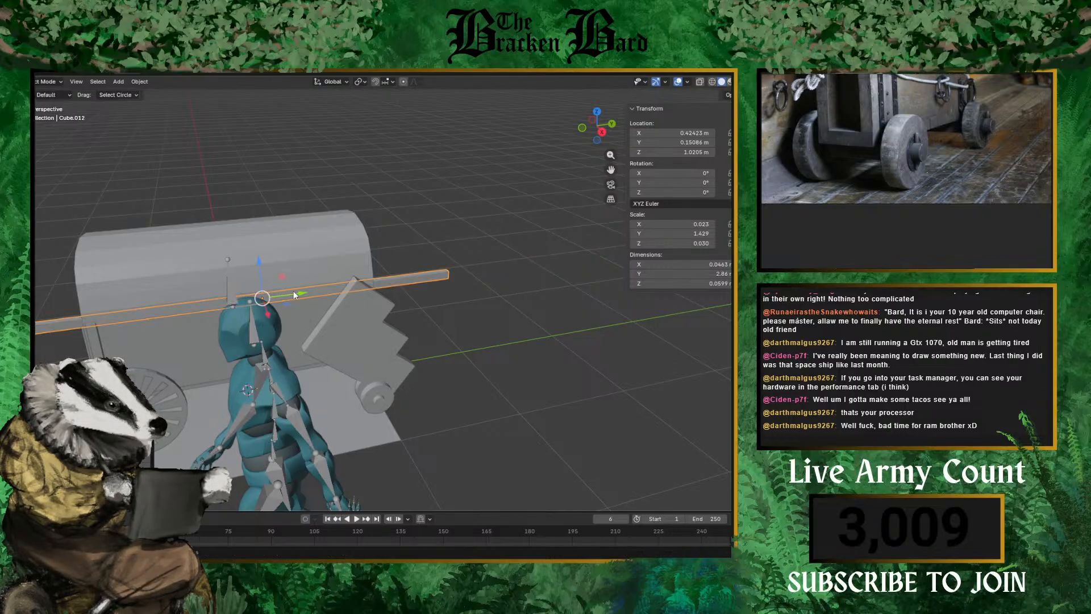
drag(294, 292, 339, 292)
middle_drag(341, 293, 357, 266)
- Extend the beam to about 3.48 m along Y and slide it to about 0.75 m on Y, beyond the cart's front
key(s)
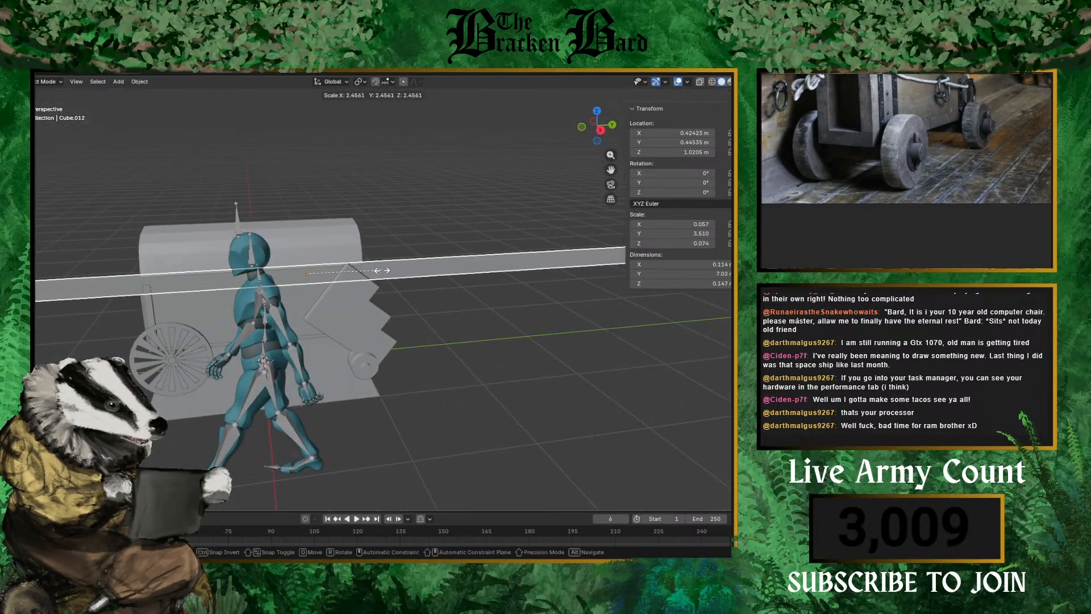
key(y)
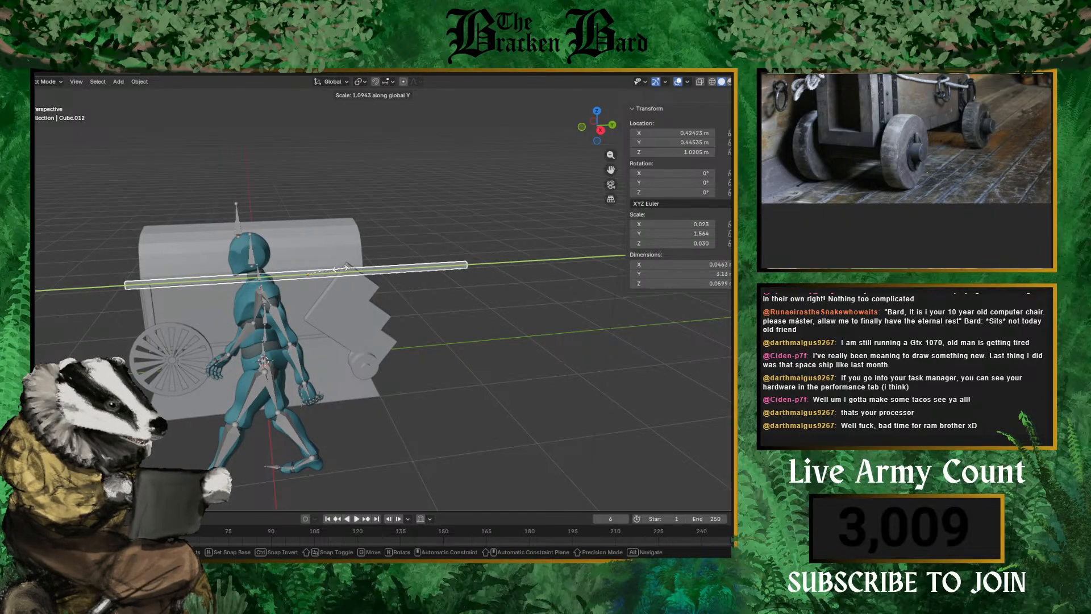
click(345, 272)
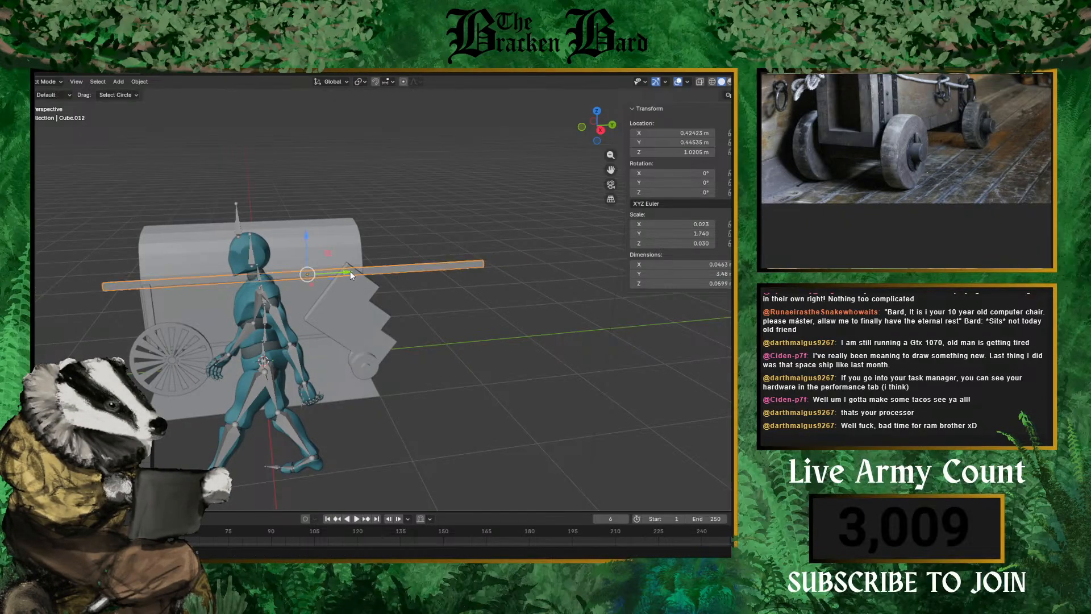
drag(350, 273, 383, 273)
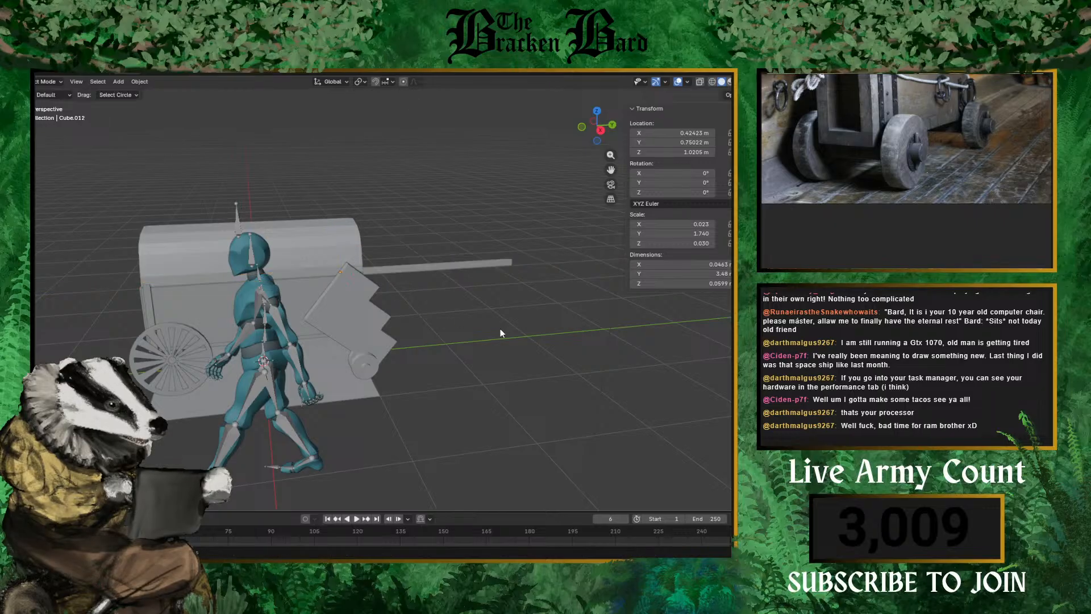
- Create a parallel copy of the beam across the cart, offset along X so the pair spans about 0.88 m overall
middle_drag(500, 329, 275, 260)
middle_drag(320, 302, 357, 305)
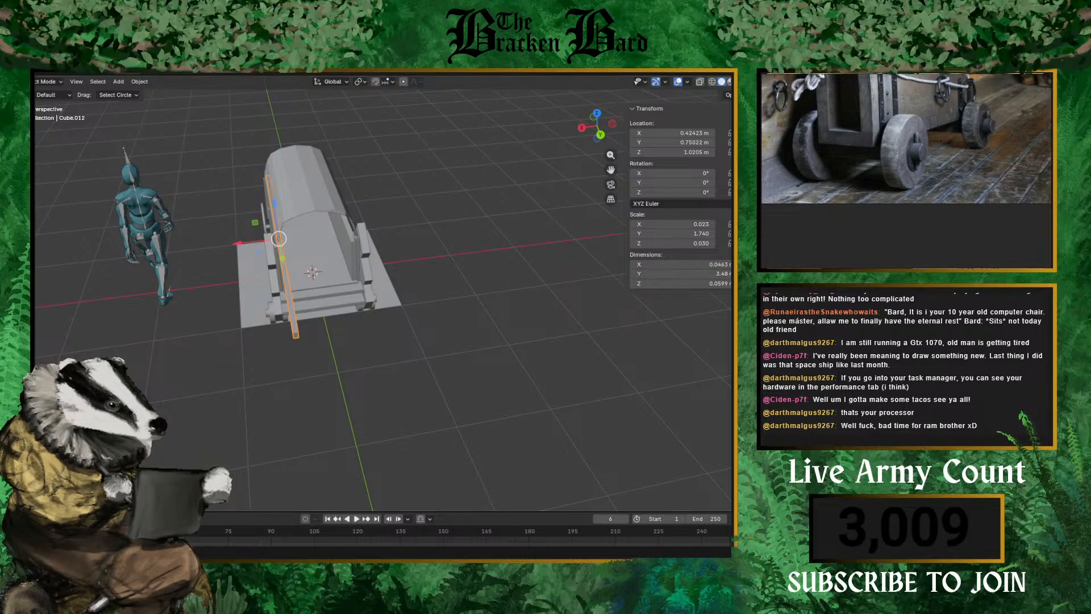
key(Escape)
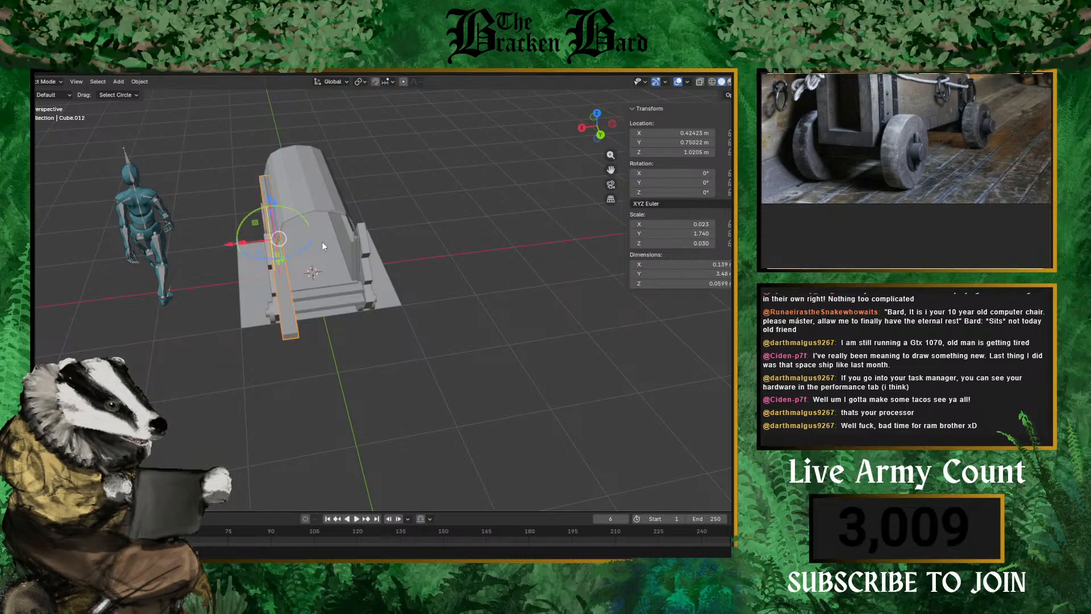
scroll(277, 241, up, 3)
drag(151, 203, 227, 200)
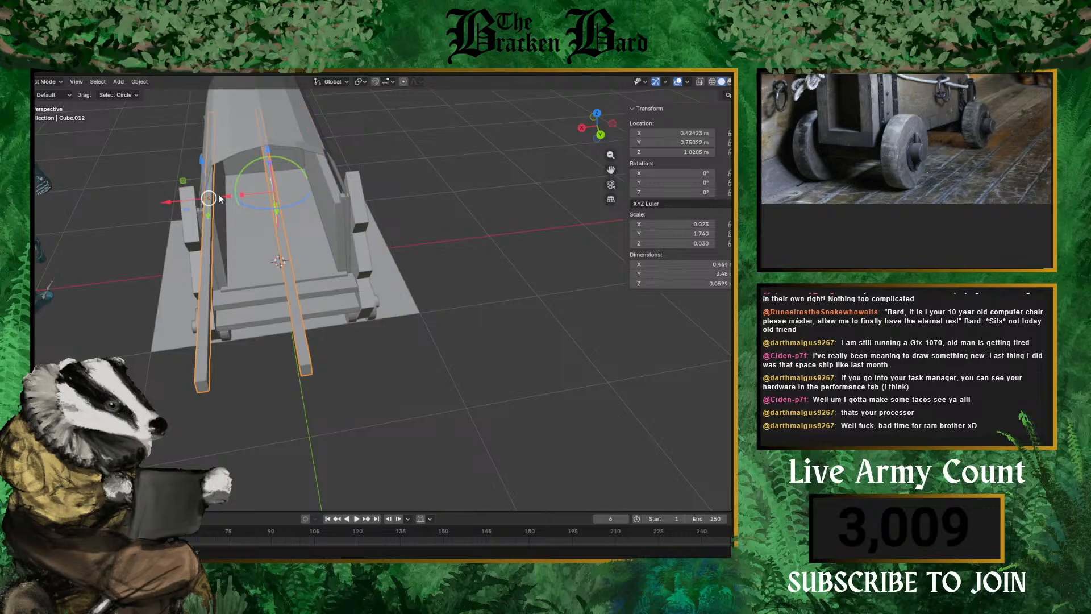
drag(228, 196, 295, 196)
- Examine the roofed cart and its two front shafts from the side, rear and front
middle_drag(462, 243, 483, 290)
scroll(430, 229, down, 5)
scroll(431, 325, up, 5)
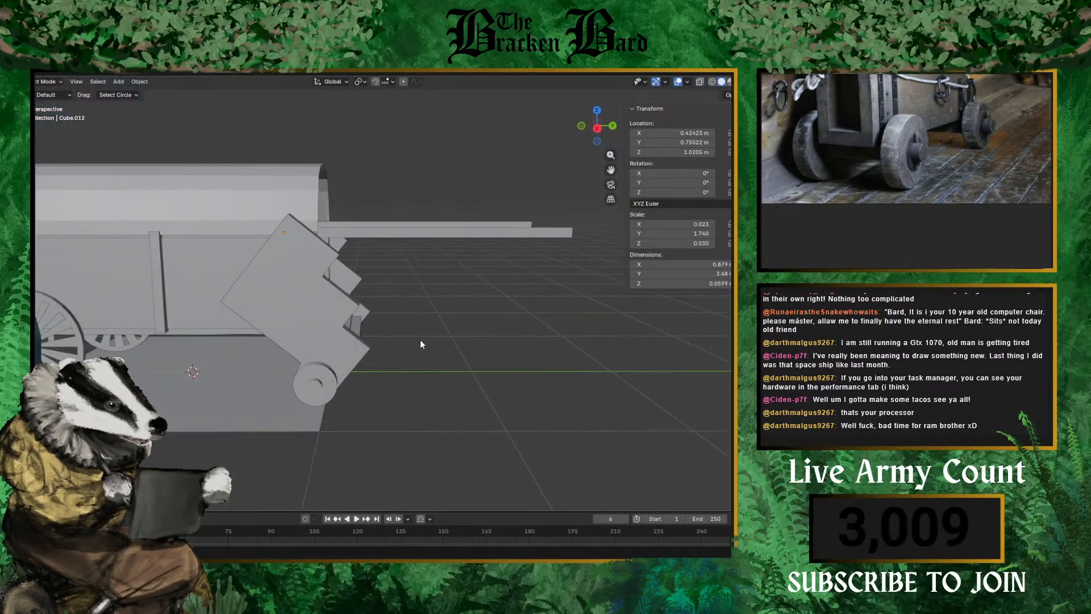
scroll(421, 345, down, 5)
middle_drag(443, 337, 312, 333)
scroll(168, 367, up, 4)
scroll(168, 367, down, 4)
scroll(327, 347, up, 3)
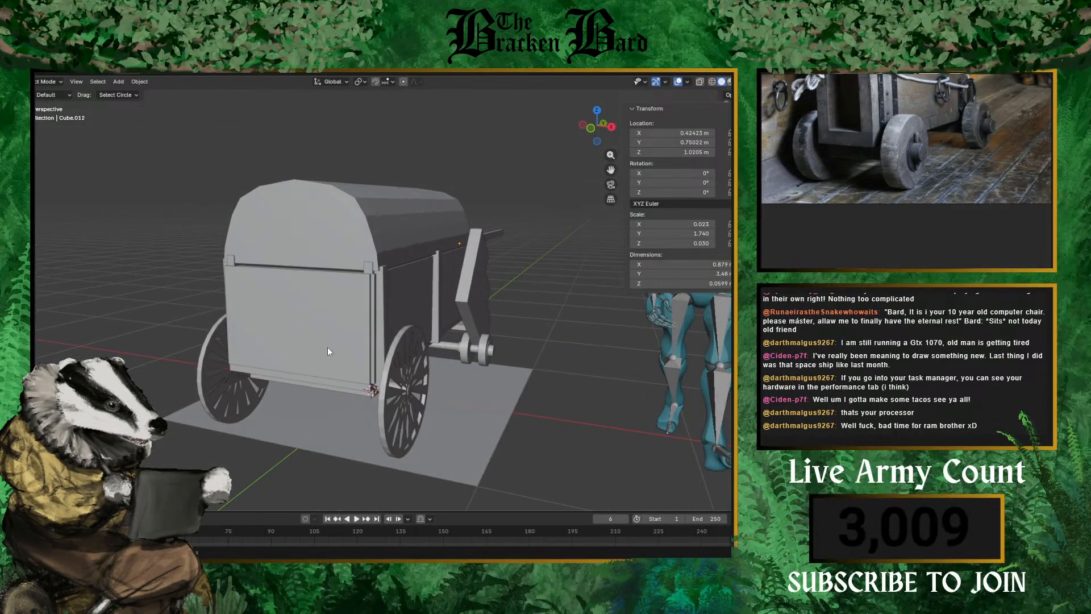
scroll(352, 334, down, 2)
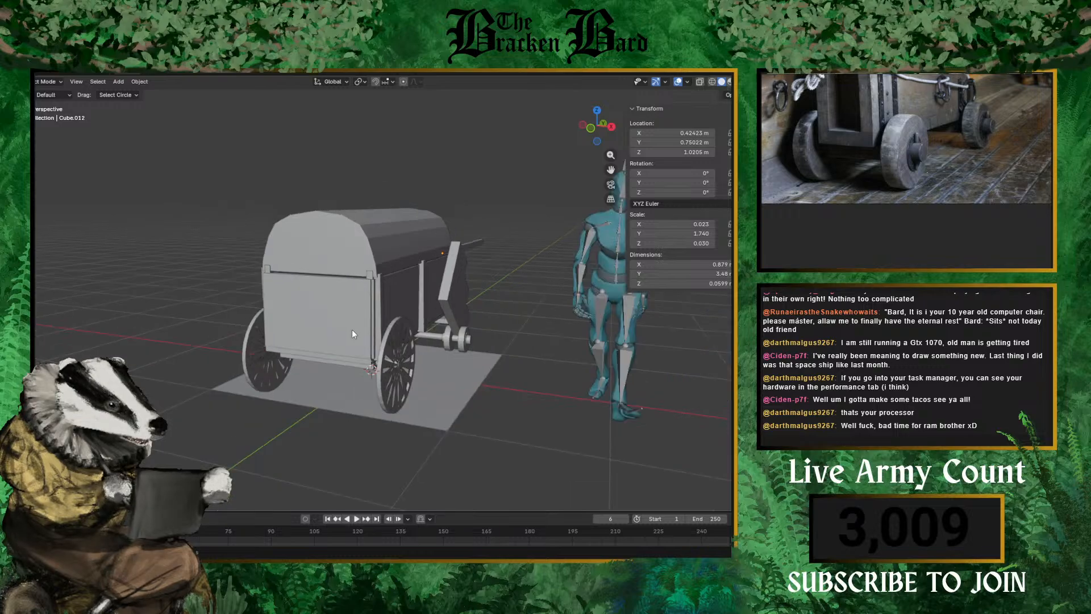
scroll(422, 361, up, 3)
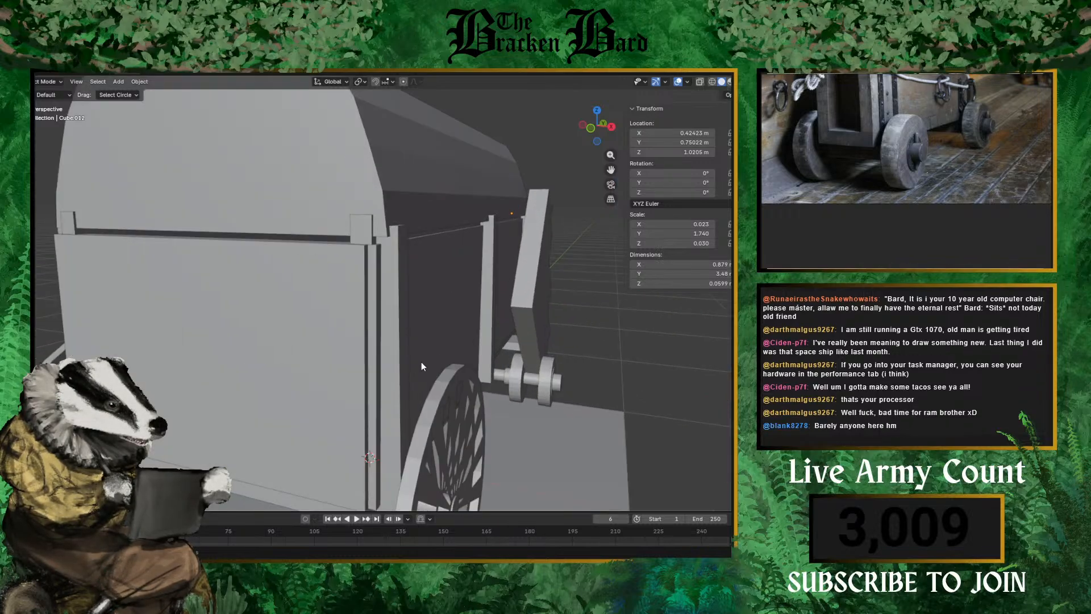
middle_drag(421, 362, 356, 382)
scroll(424, 364, up, 2)
scroll(431, 356, down, 3)
scroll(284, 349, down, 3)
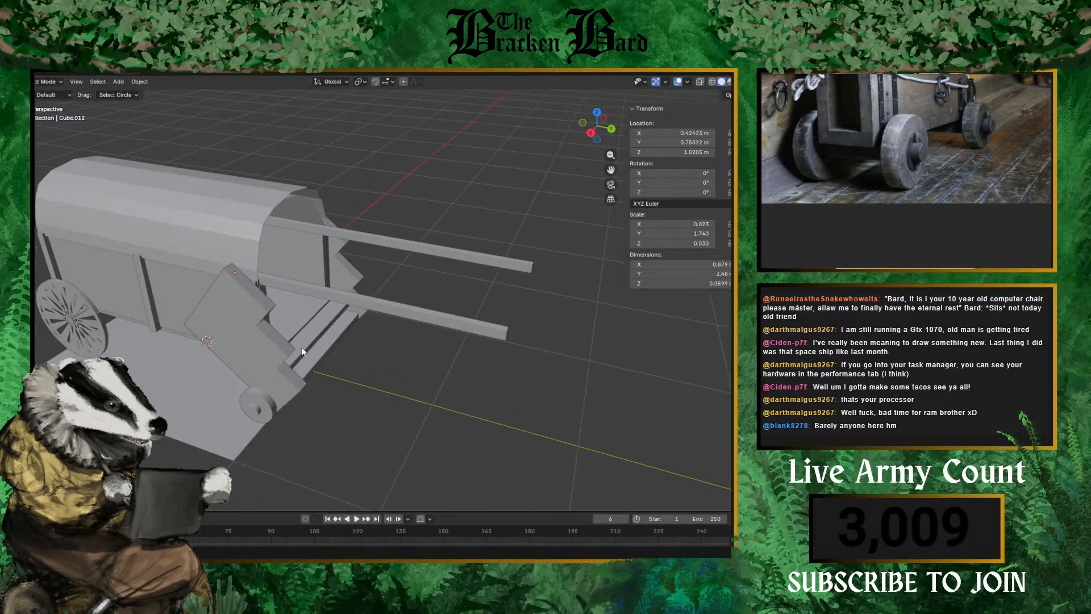
middle_drag(267, 352, 386, 355)
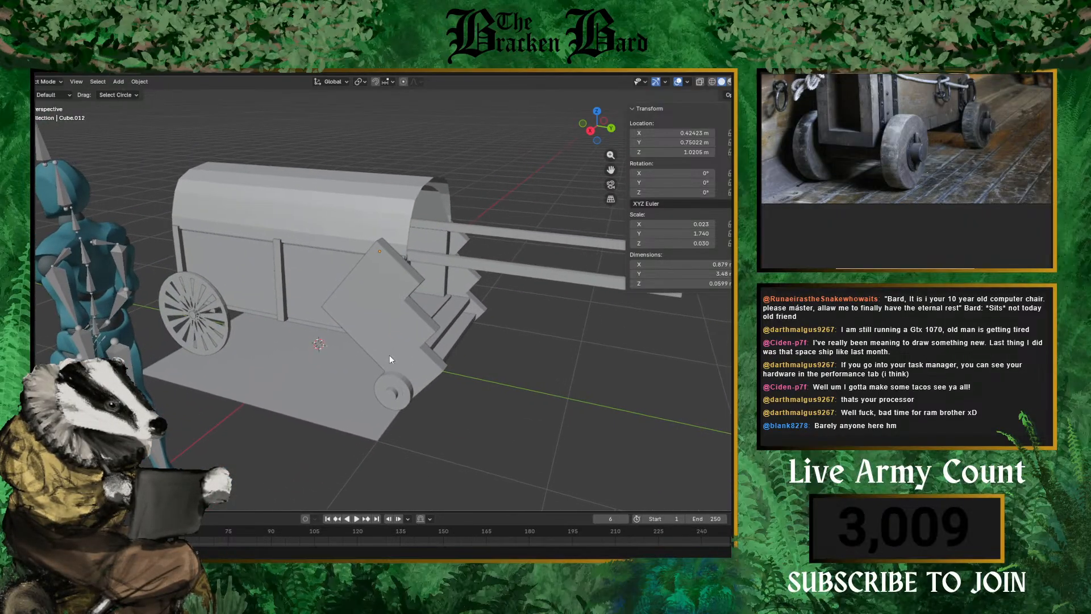
scroll(390, 359, up, 2)
scroll(390, 358, down, 3)
scroll(373, 348, up, 2)
middle_drag(383, 277, 438, 289)
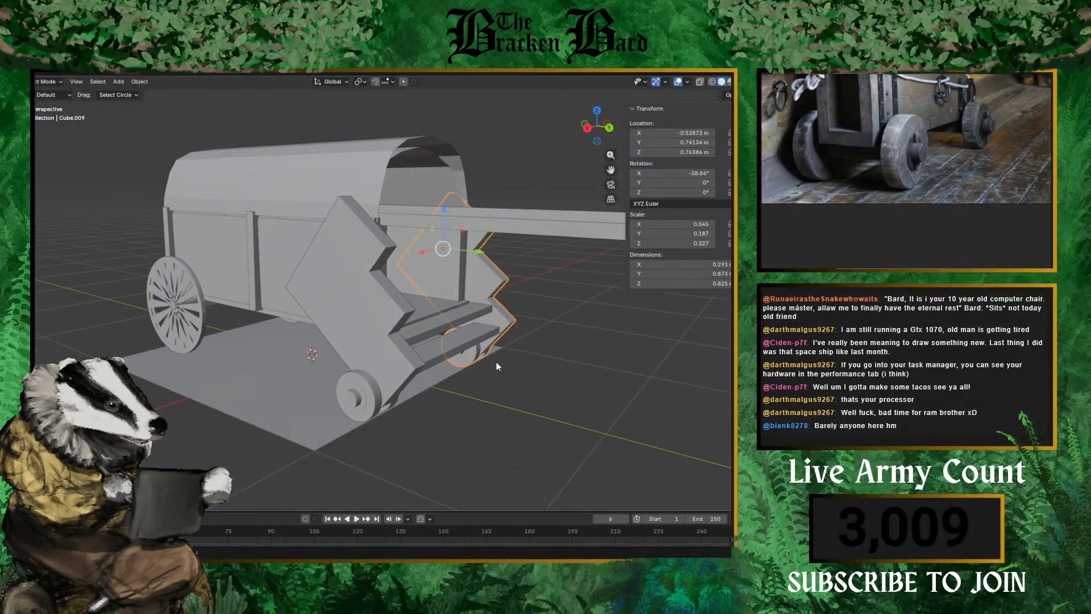
- Examine the cart's roof, stepped cheek pieces, wheels and front axle from several angles
middle_drag(496, 366, 555, 384)
middle_drag(584, 324, 366, 292)
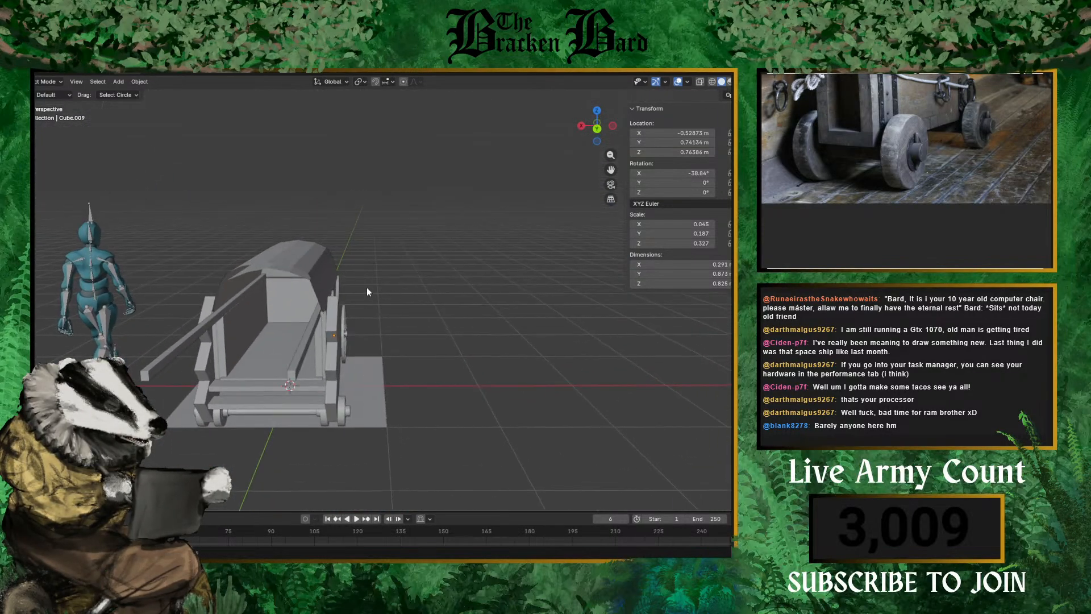
scroll(307, 268, up, 3)
scroll(281, 306, up, 3)
middle_drag(281, 305, 389, 265)
right_click(387, 270)
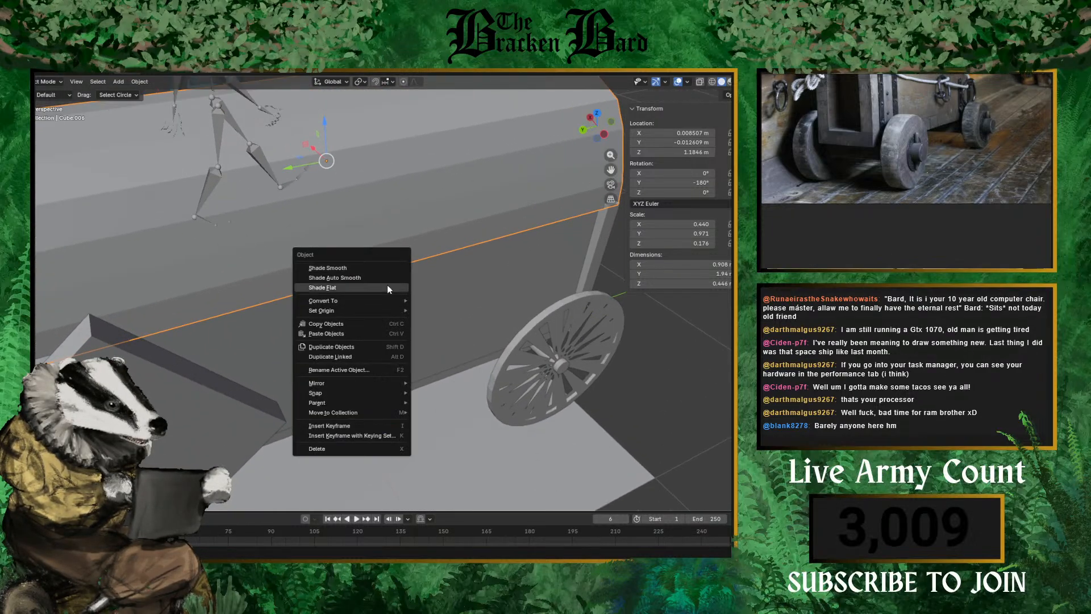
mouse_move(393, 310)
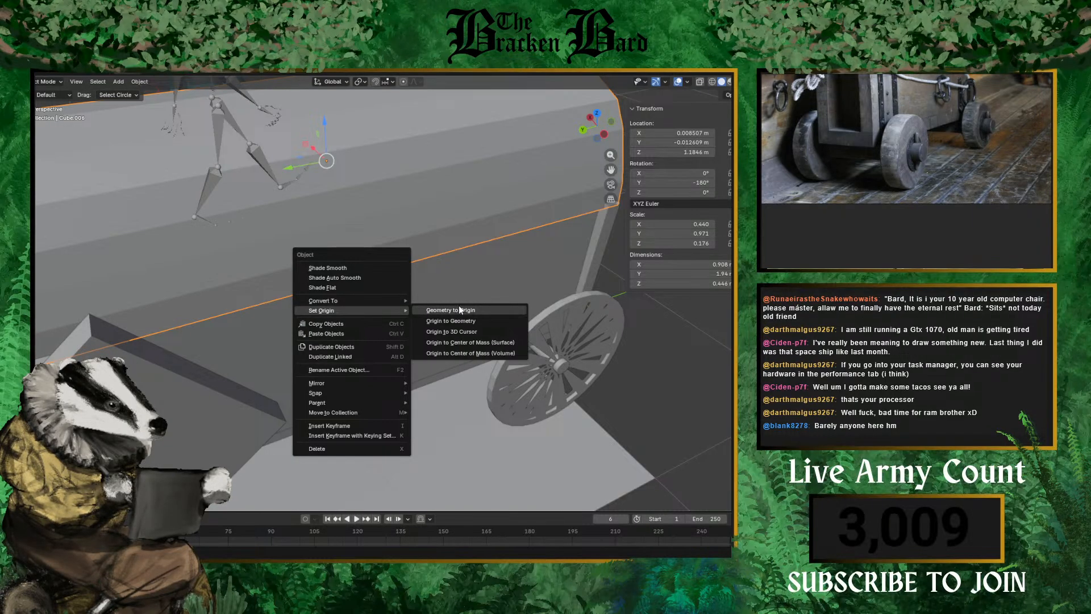
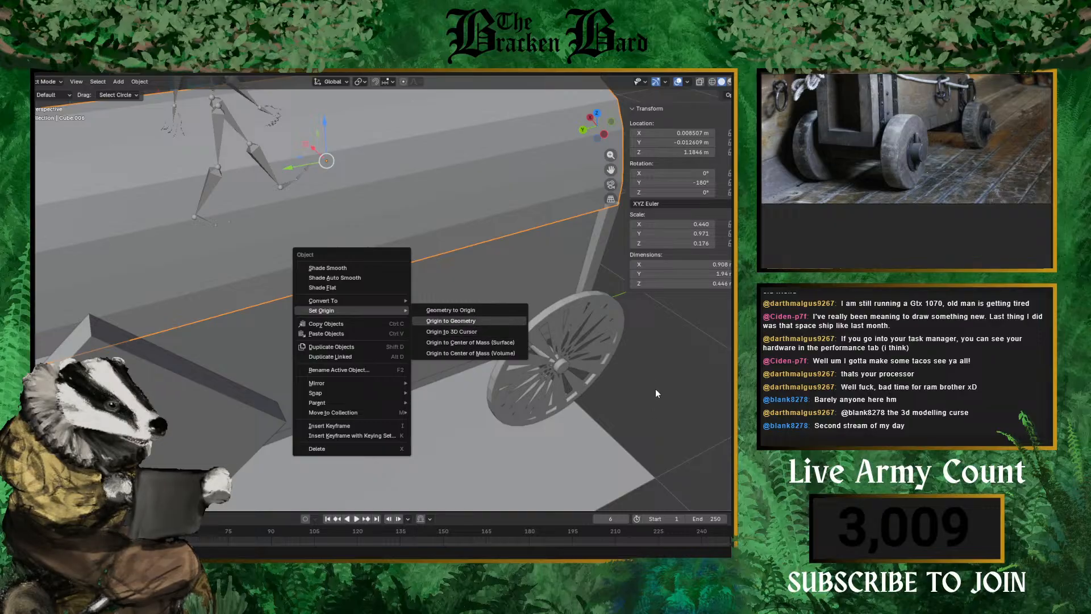
scroll(584, 360, down, 8)
scroll(352, 317, up, 3)
middle_drag(304, 314, 393, 272)
scroll(298, 307, down, 3)
scroll(404, 266, up, 5)
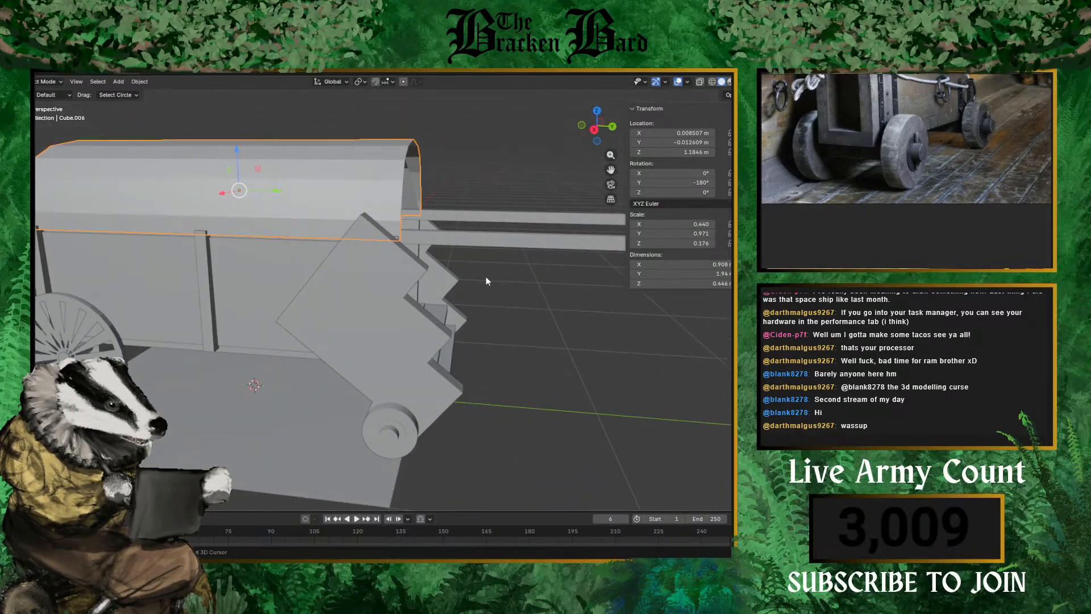
scroll(393, 267, down, 1)
scroll(270, 314, down, 1)
middle_drag(271, 306, 420, 425)
scroll(461, 321, up, 4)
scroll(474, 322, down, 4)
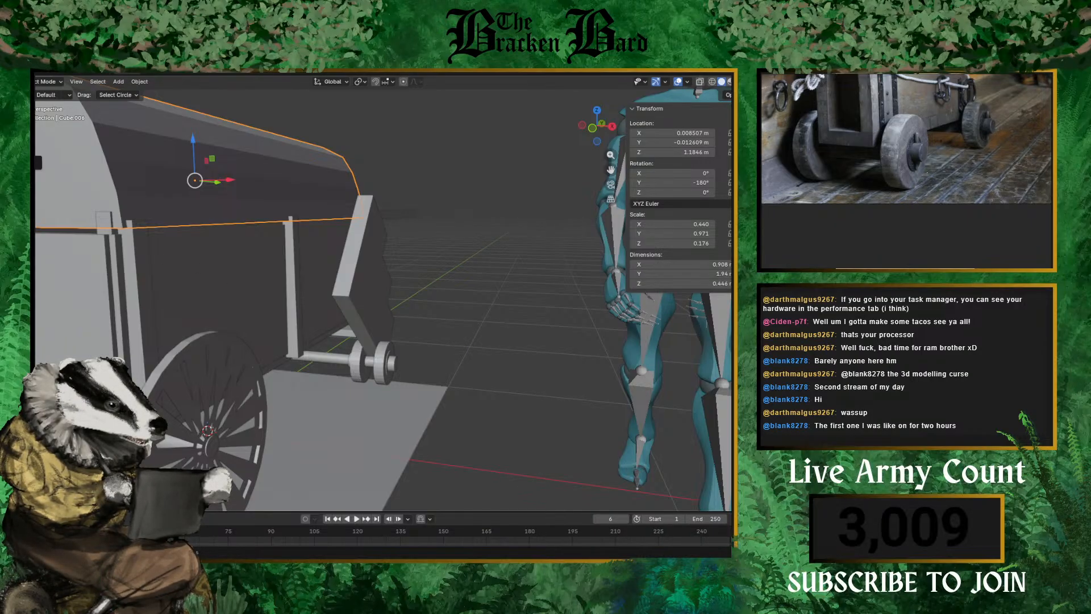
key(shift+a)
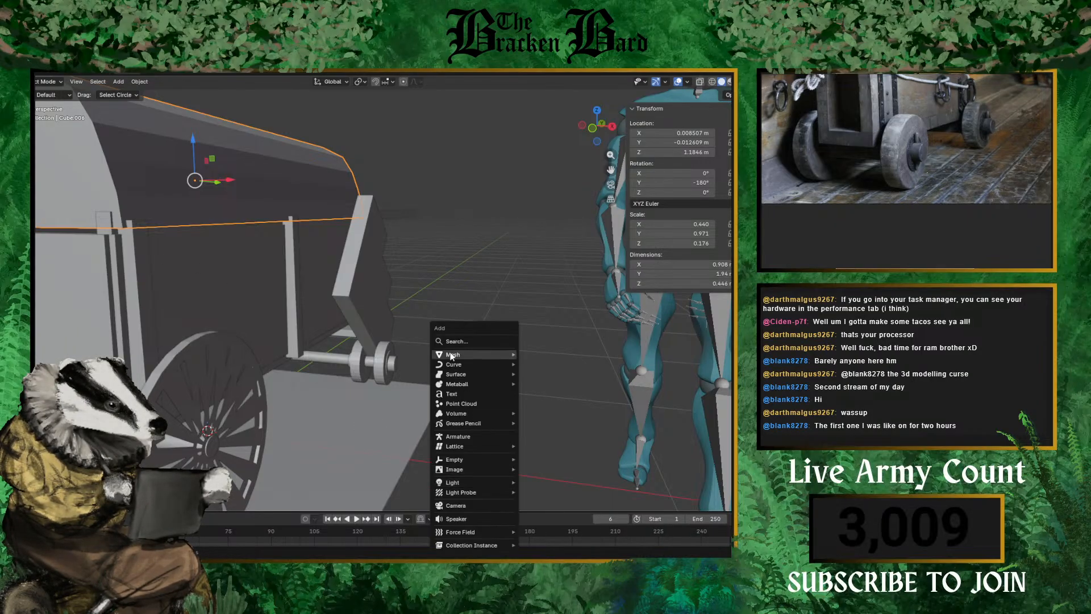
mouse_move(458, 356)
click(541, 374)
scroll(362, 391, down, 6)
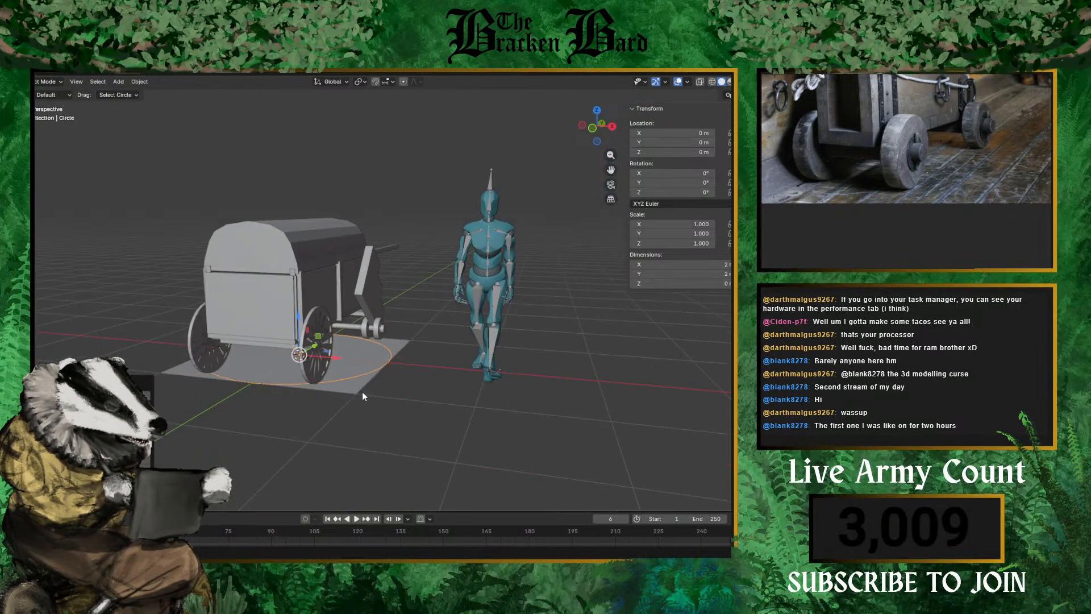
key(ctrl+z)
- Add a UV sphere scaled down to about 0.09 m across and place it beside the cart at about X 0.61 m, Z 0.26 m
key(shift+a)
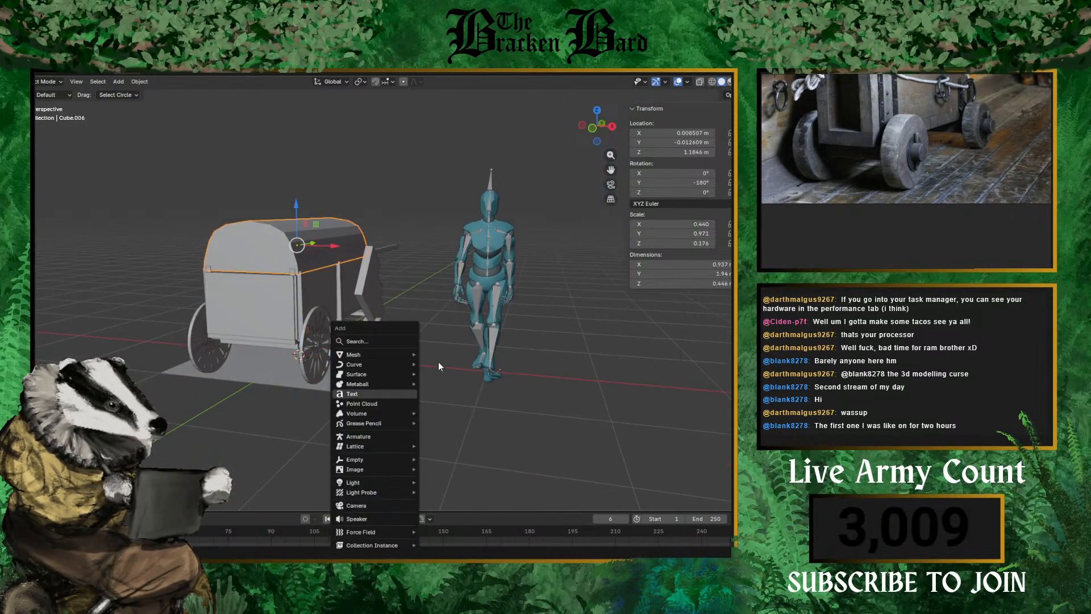
mouse_move(395, 357)
click(443, 385)
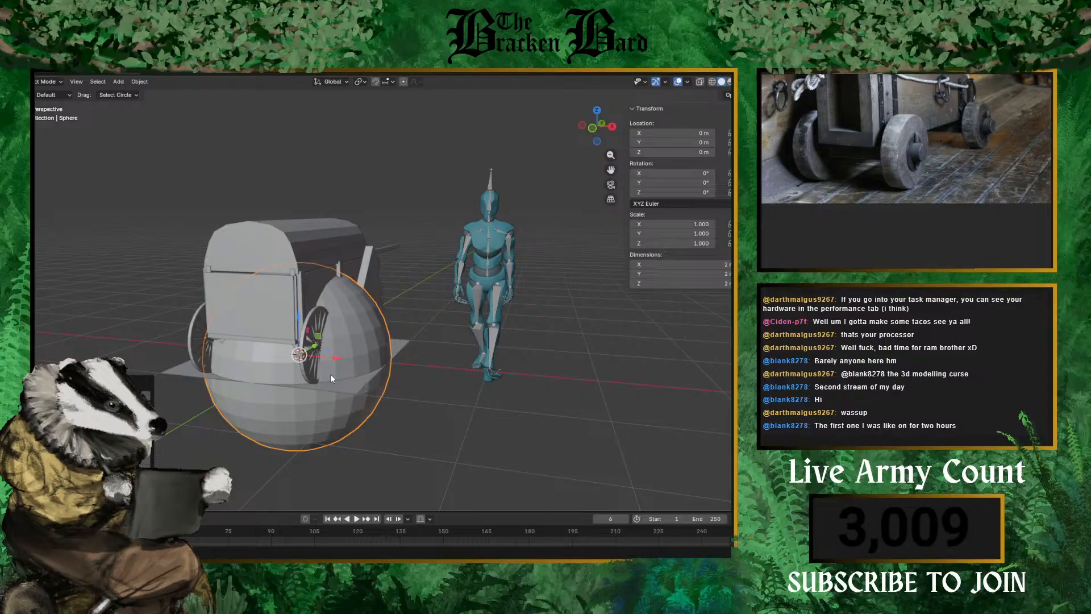
key(s)
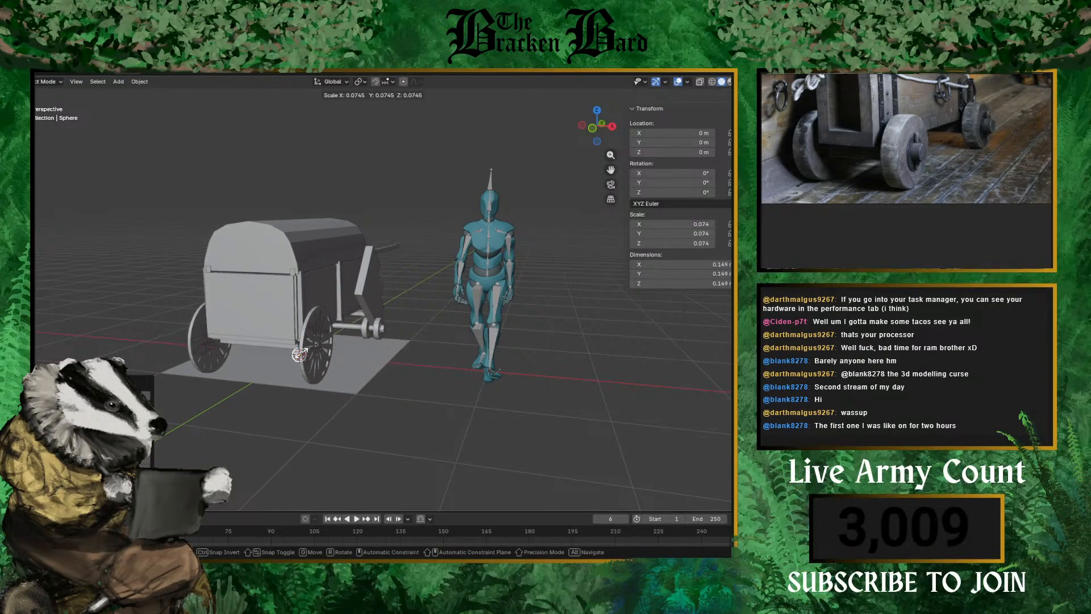
click(300, 353)
mouse_move(322, 357)
mouse_down()
mouse_move(372, 361)
mouse_move(335, 353)
mouse_up()
scroll(371, 362, up, 4)
scroll(336, 420, up, 4)
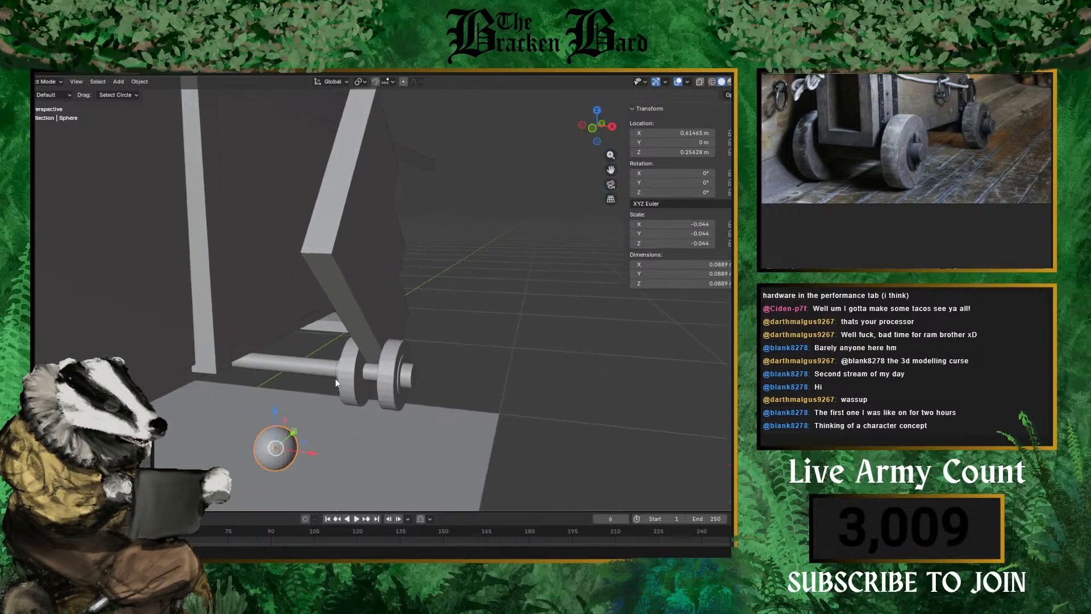
- Shrink the sphere to about 0.01 m across and move it beside the cheek piece at about Y 0.59 m, Z 0.61 m
scroll(305, 266, up, 3)
key(s)
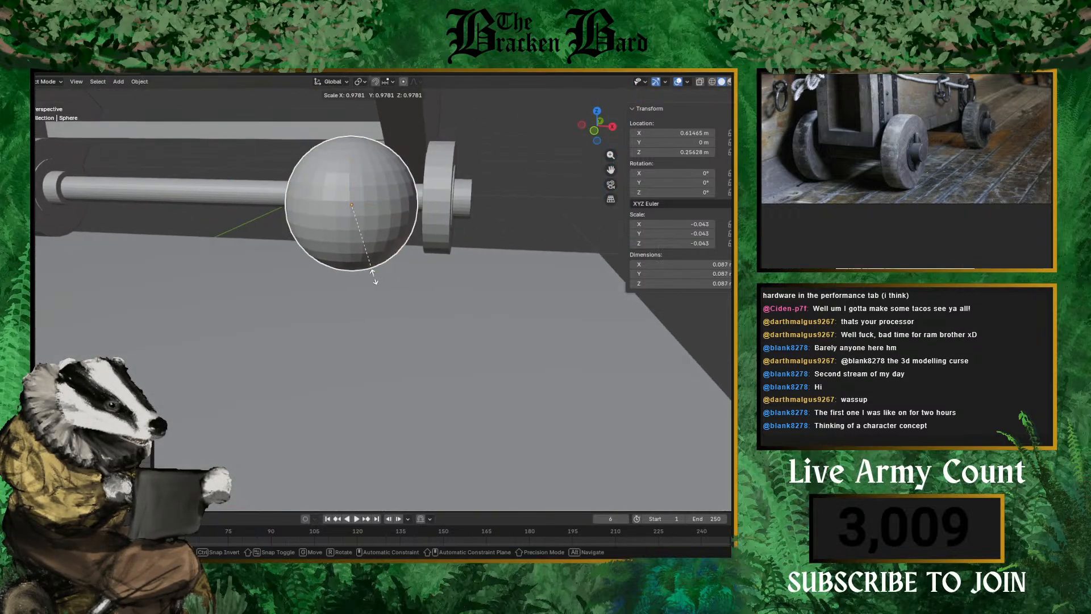
click(351, 205)
middle_drag(352, 205, 306, 243)
drag(264, 282, 390, 272)
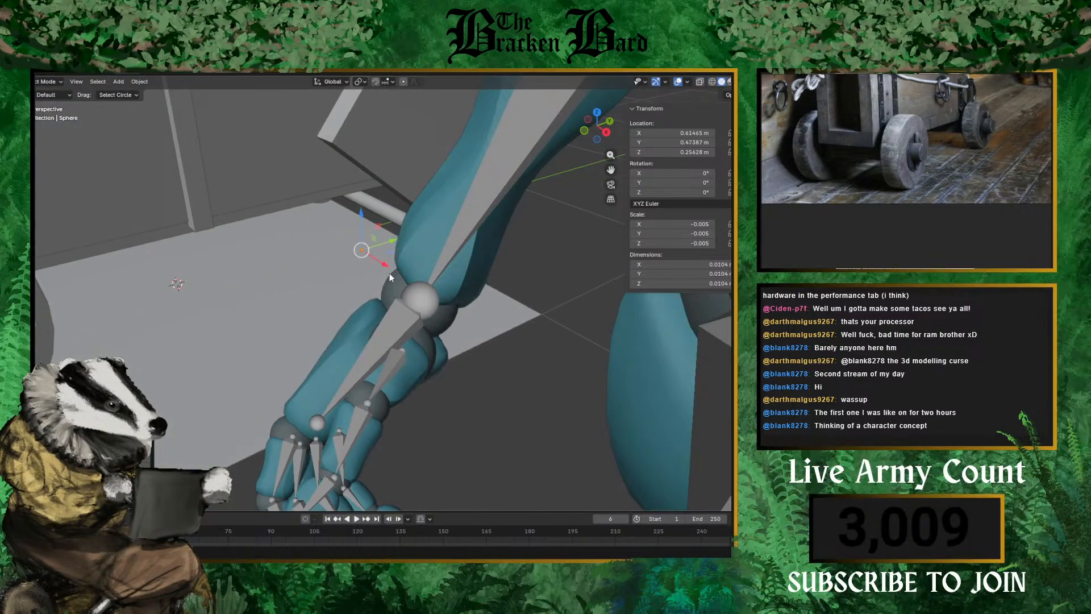
middle_drag(390, 273, 423, 289)
drag(389, 239, 366, 205)
drag(361, 148, 378, 165)
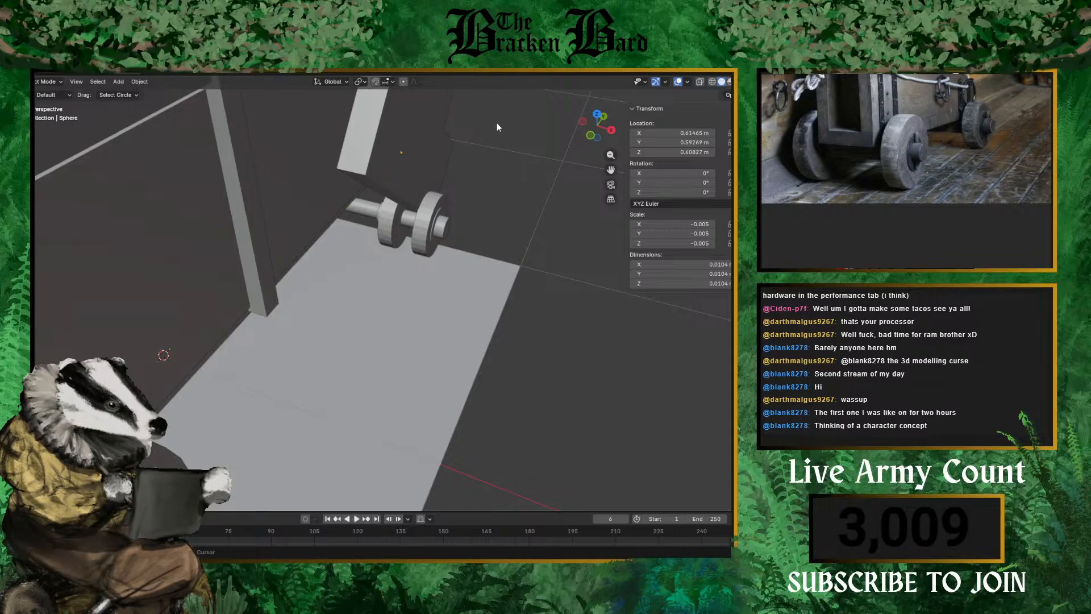
- Enlarge the sphere to about 0.025 m across and slide it along X to about 0.58 m, against the cheek piece's outer face
scroll(498, 129, up, 3)
middle_drag(500, 131, 309, 218)
scroll(261, 192, up, 3)
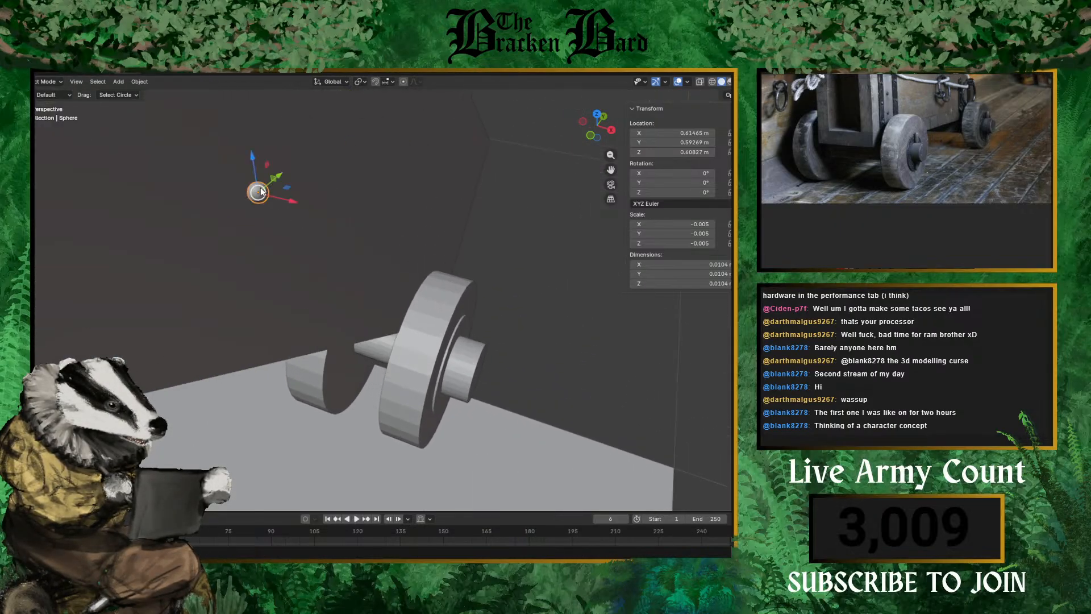
key(s)
click(287, 205)
scroll(287, 205, down, 2)
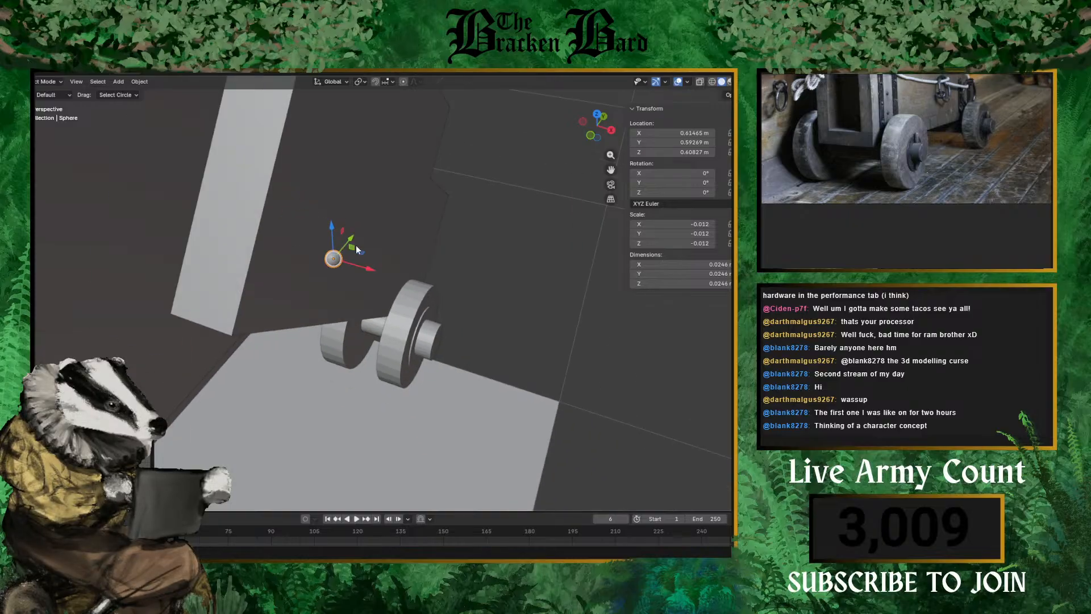
mouse_move(359, 265)
mouse_down()
mouse_move(331, 262)
mouse_move(343, 263)
mouse_up()
- Scale the sphere to about 0.05 m across and flatten it along X to about 0.02 m as a rivet head
middle_drag(373, 271, 384, 217)
key(s)
click(392, 182)
key(s)
key(x)
click(351, 225)
click(374, 218)
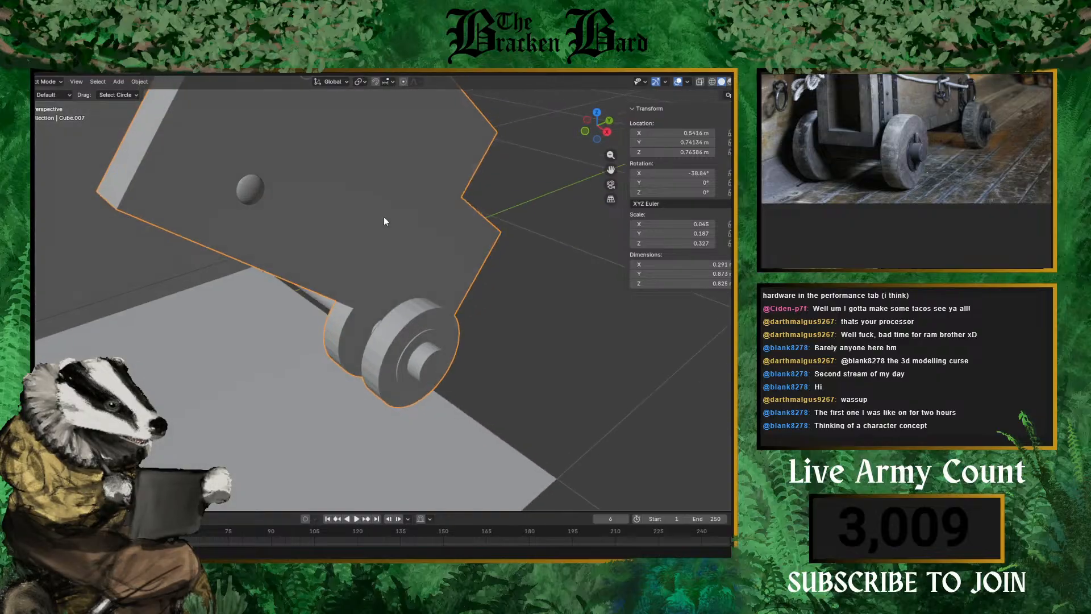
click(253, 191)
key(s)
click(264, 189)
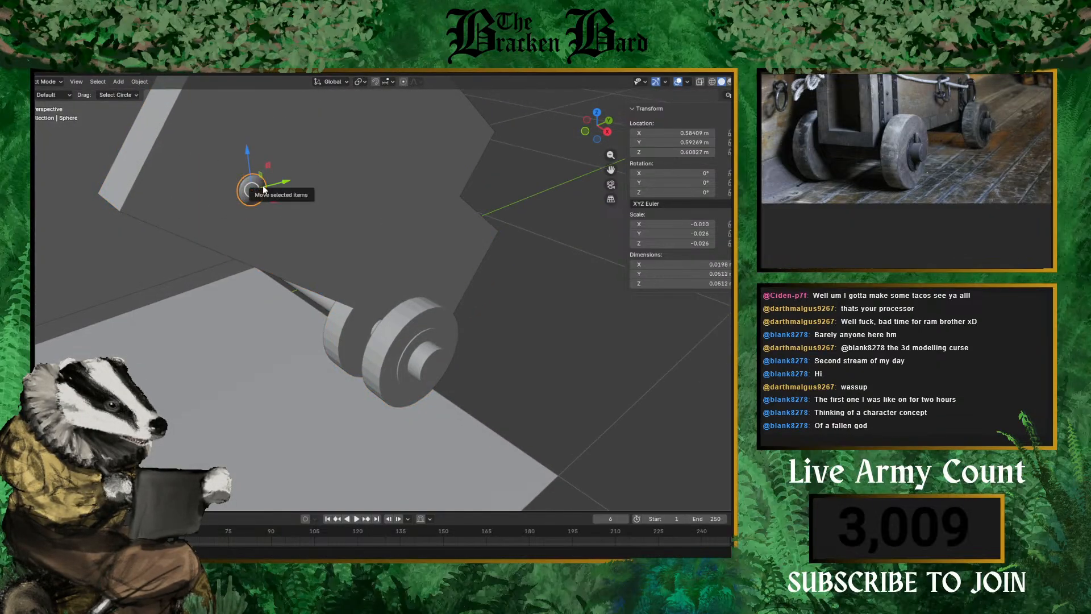
- Slide the rivet head to about 0.68 m on Y and place a copy higher on the cheek piece at about Y 0.54 m, Z 0.71 m
key(shift+d)
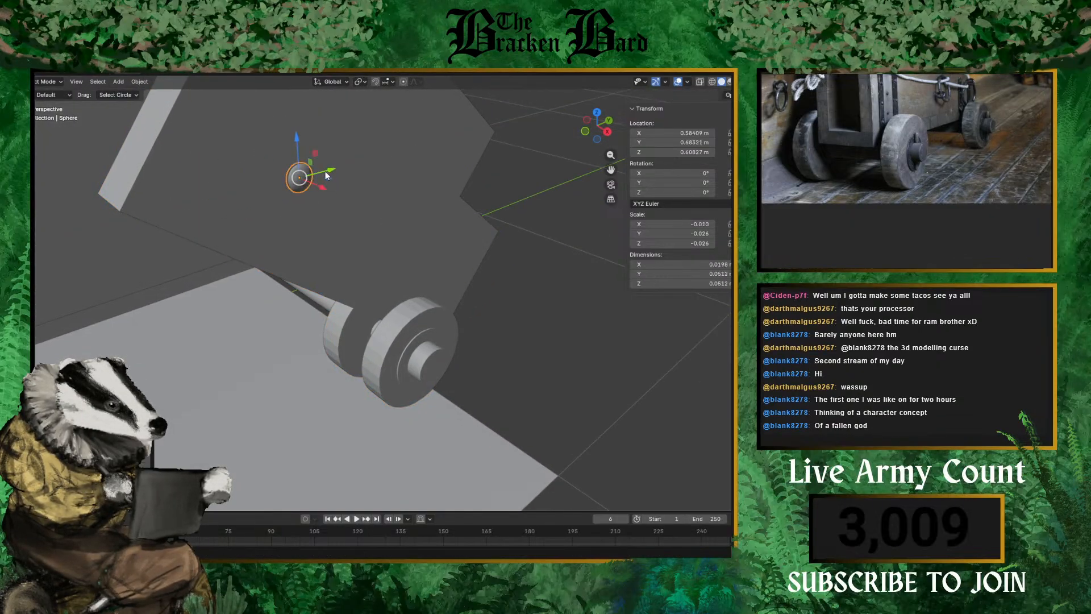
right_click(277, 149)
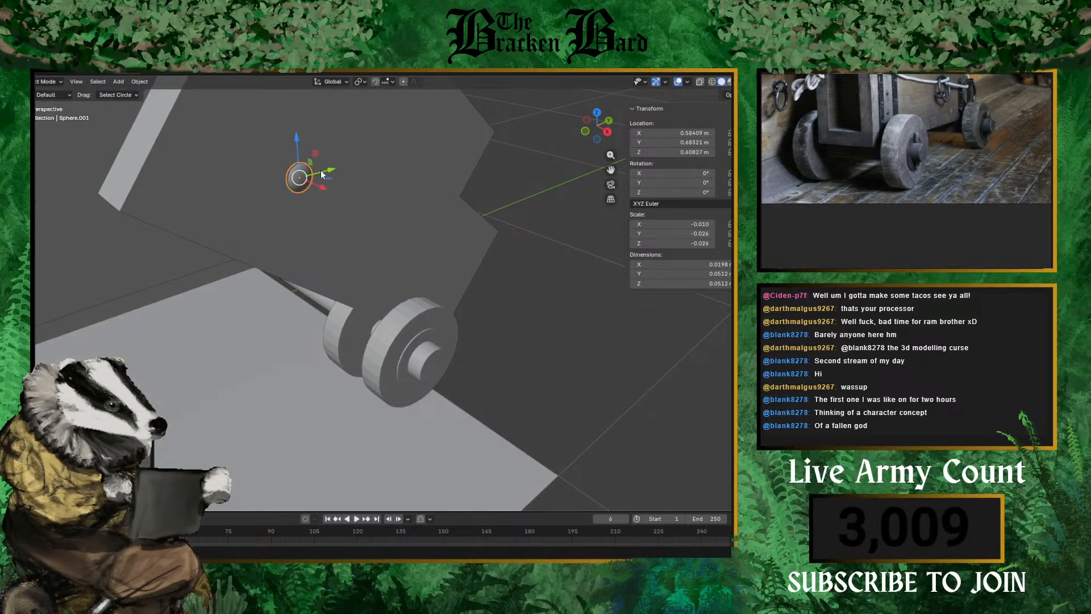
key(shift+d)
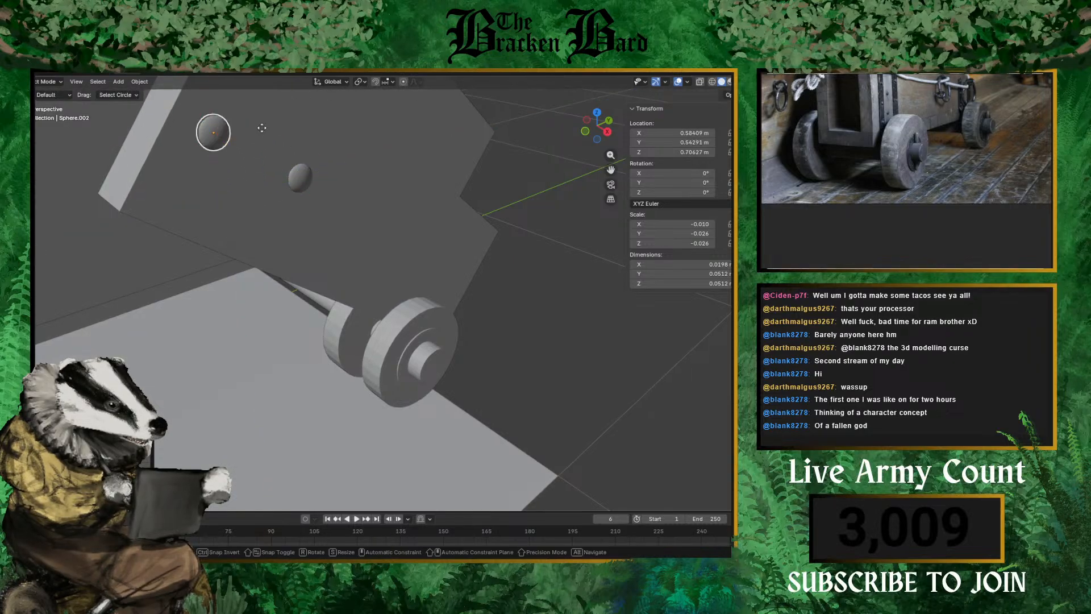
- Place a rivet copy at about Y 0.515 m, Z 0.617 m and another near the panel's upper corner at about Y 0.837 m, Z 0.914 m
click(262, 128)
drag(227, 108, 251, 181)
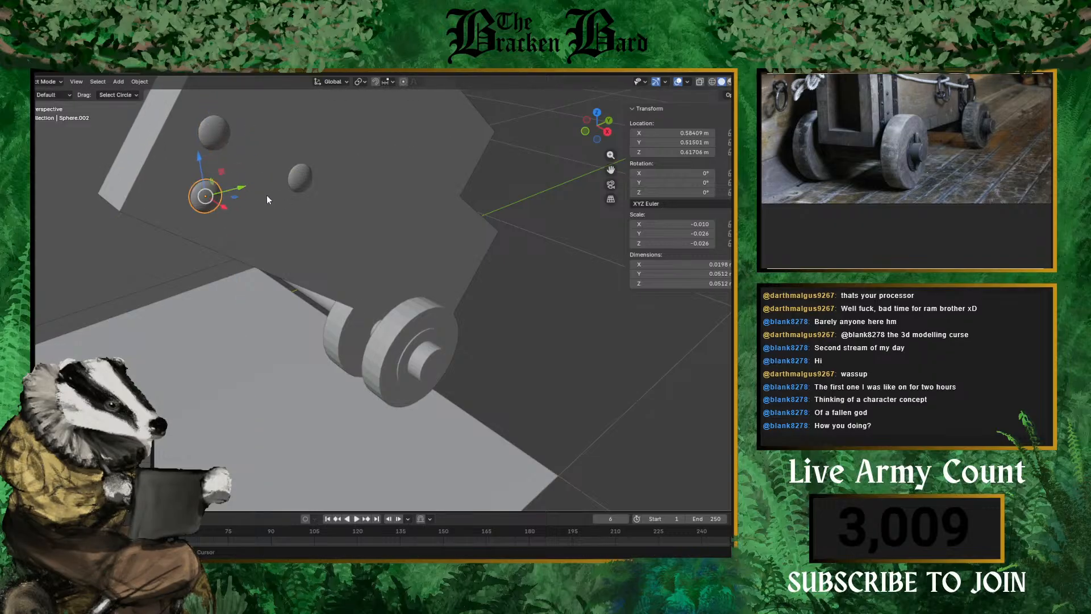
key(shift+d)
right_click(428, 146)
middle_drag(282, 166, 301, 221)
drag(300, 208, 357, 113)
middle_drag(411, 167, 441, 165)
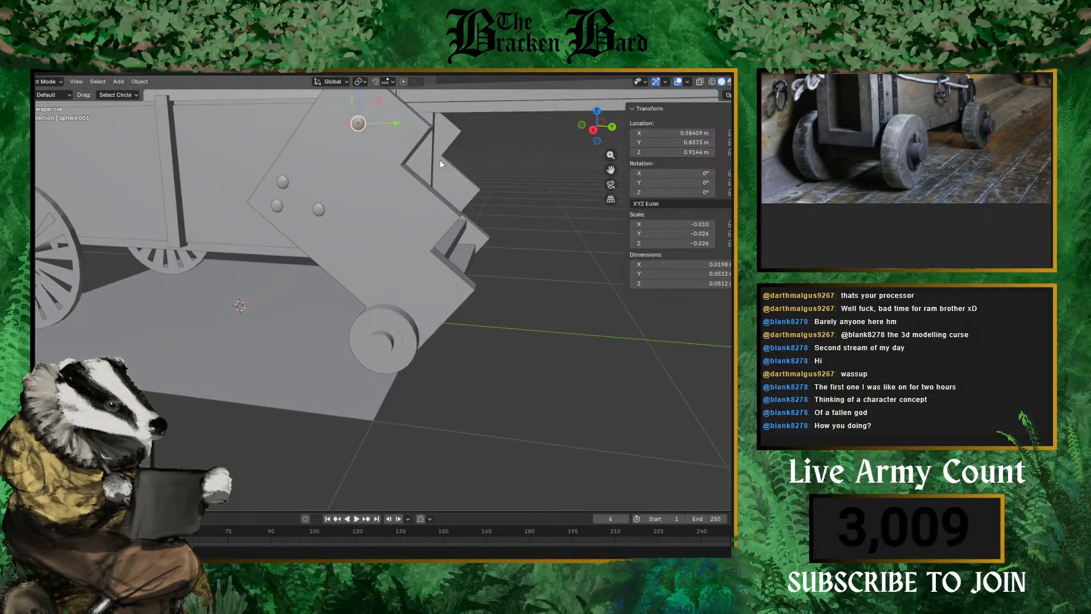
- Duplicate the uppermost rivet, place the copy at about Y 0.690 m, Z 0.821 m, and scale it to about 0.041 m across
key(shift+d)
right_click(377, 158)
drag(385, 124, 315, 124)
key(s)
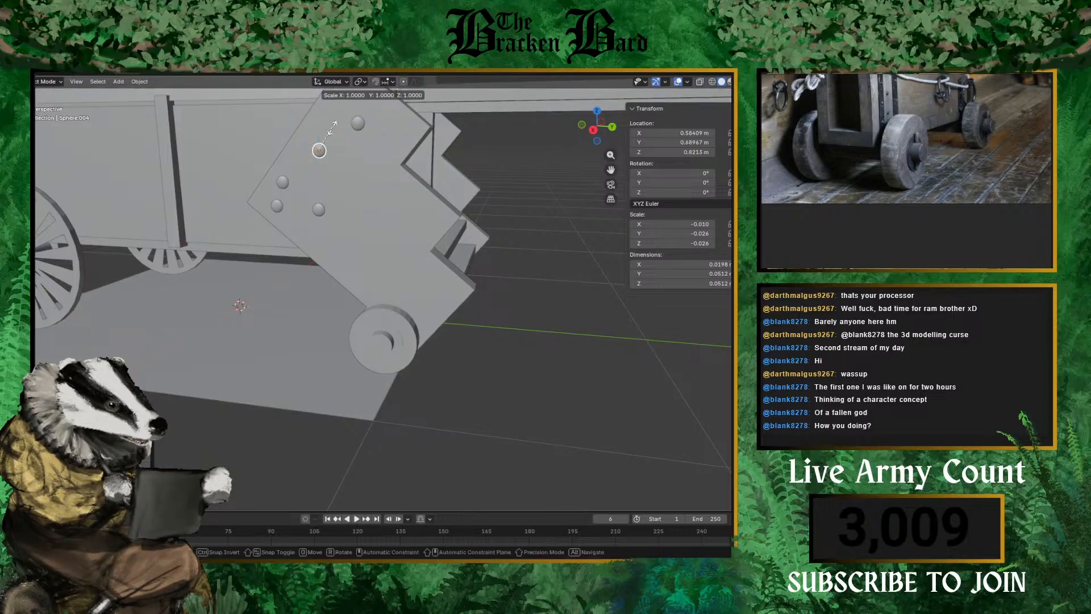
click(330, 133)
- Shrink the rivet near the panel's side corner to about 0.031 m across, and make the rivet just below it smaller
click(282, 181)
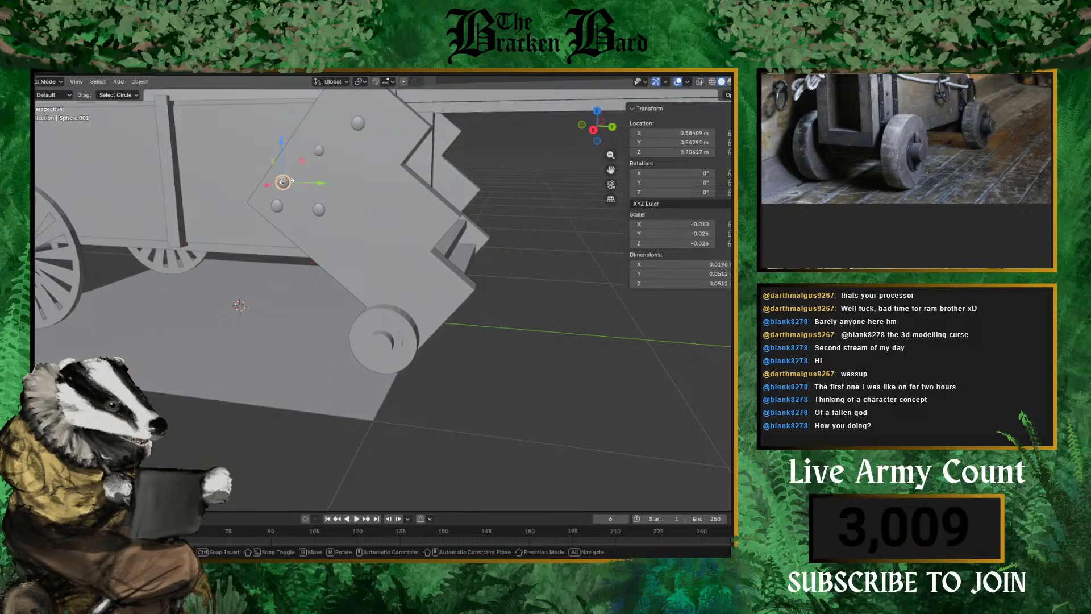
key(s)
click(277, 205)
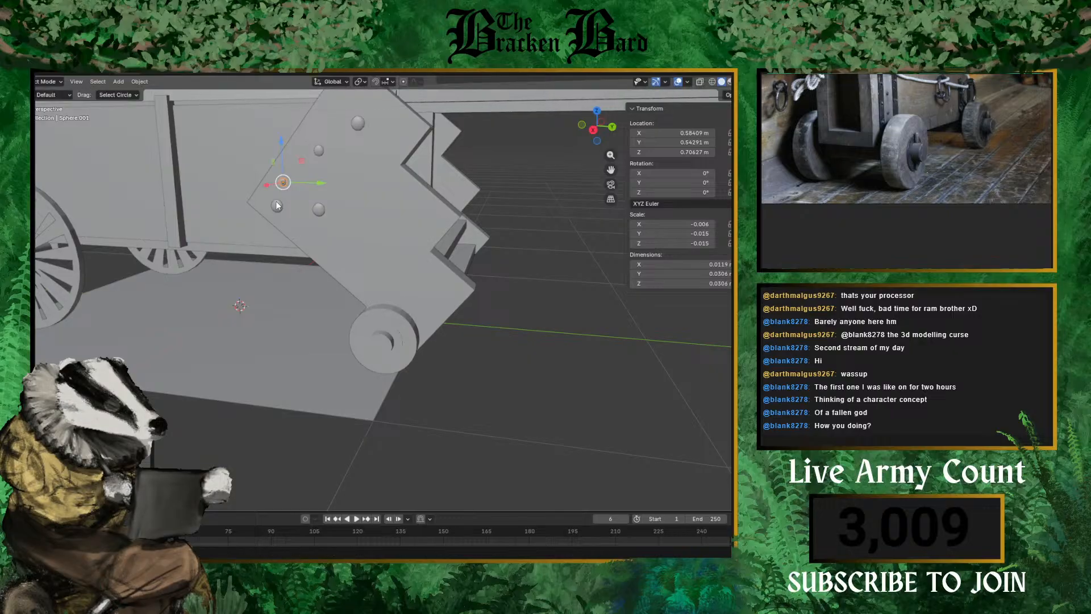
key(s)
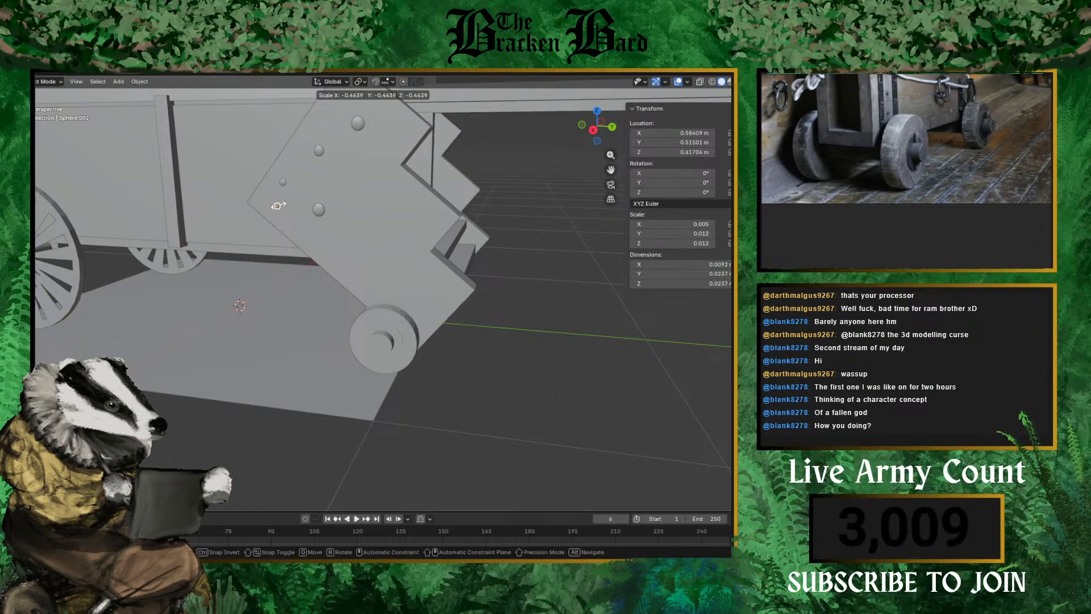
click(277, 206)
- Scale the lowest rivet farther in on the panel to about 0.020 m across and the uppermost rivet to about 0.031 m
click(322, 206)
click(319, 209)
key(s)
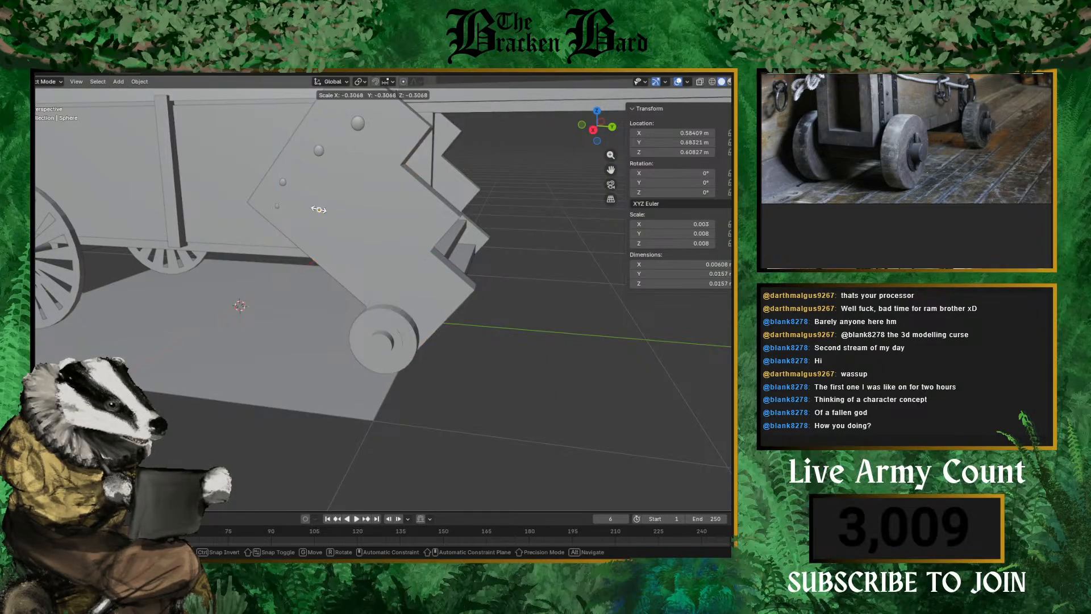
click(319, 209)
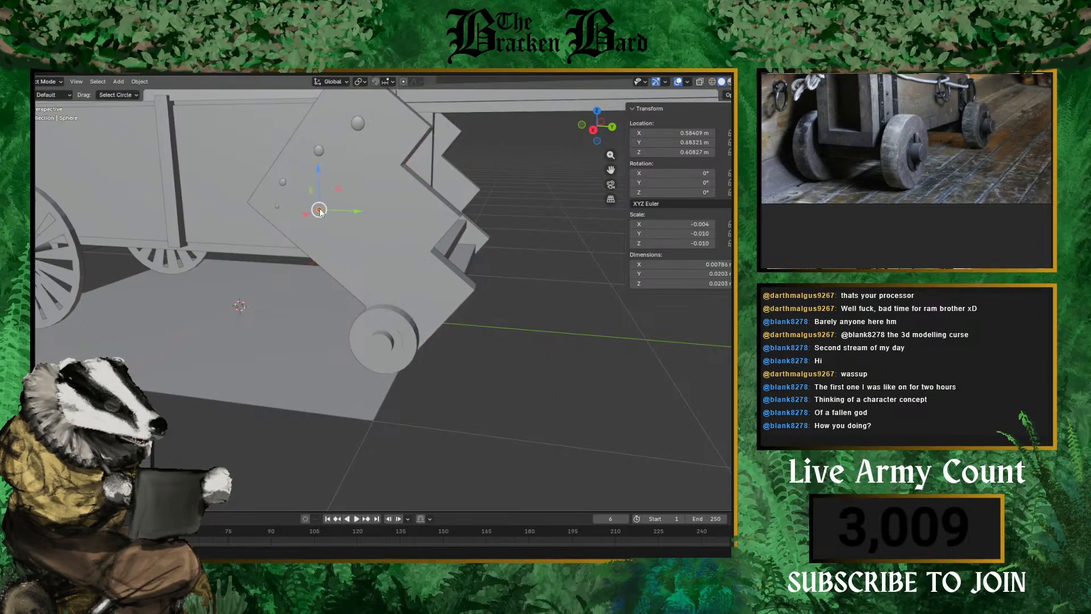
click(363, 126)
key(s)
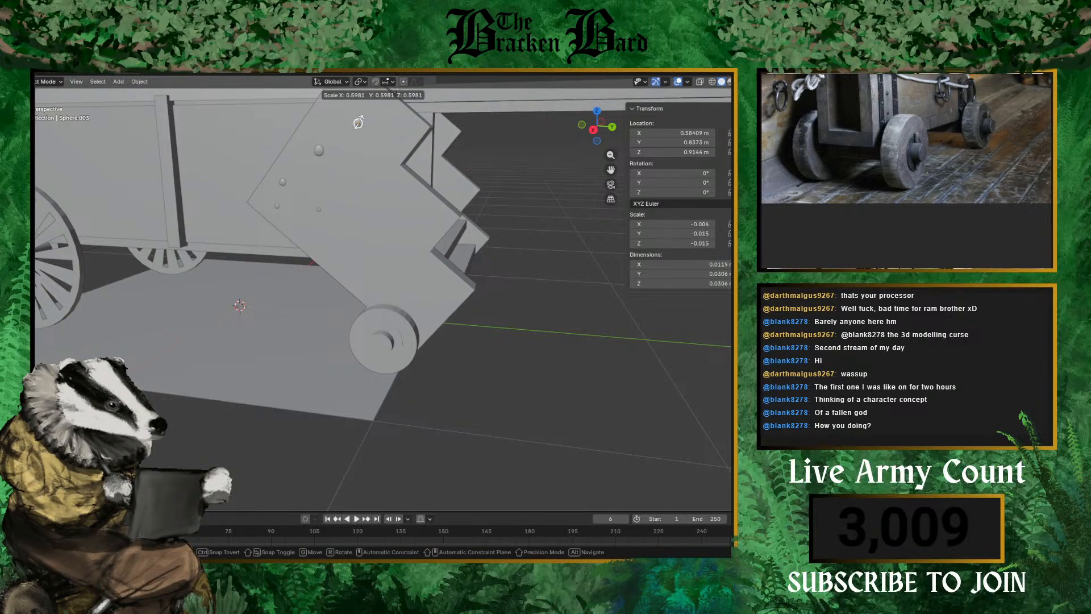
click(359, 123)
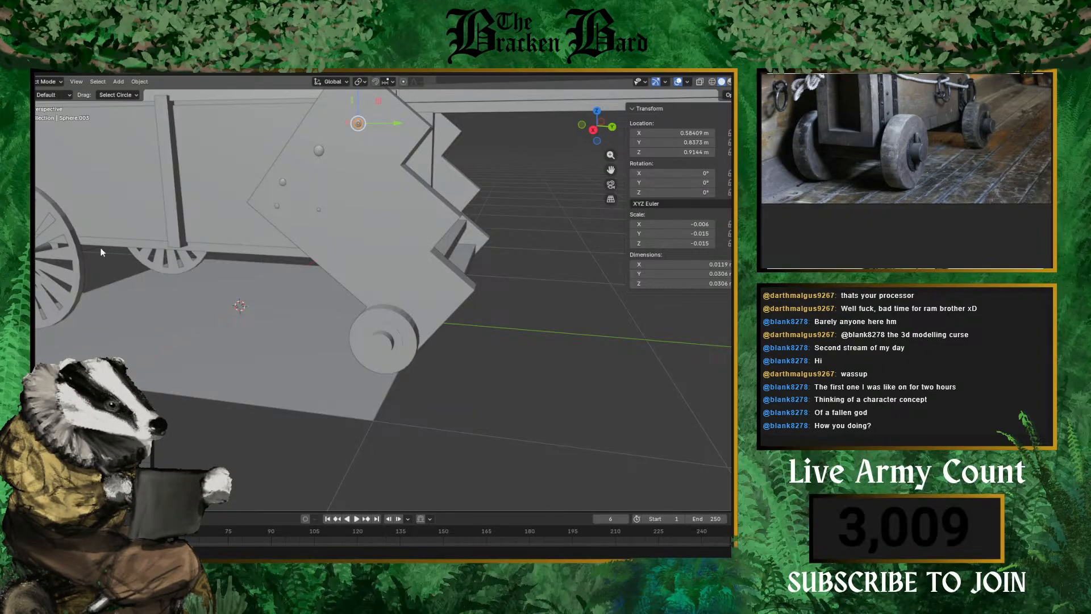
- Examine the stepped side panel and the whole wagon from several angles against the reference photo of the wheeled carriage
click(179, 293)
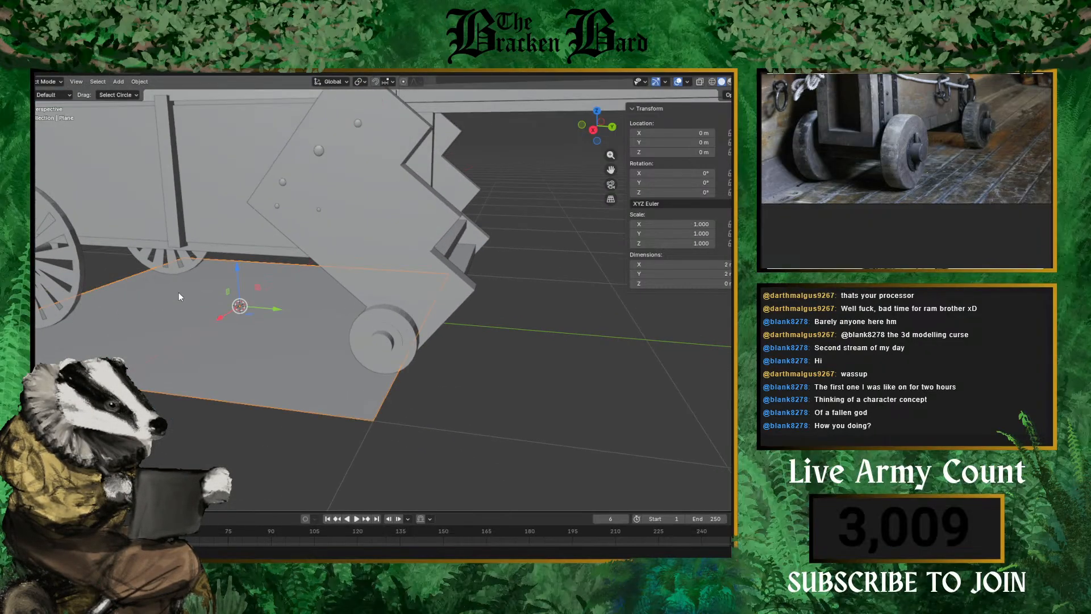
middle_drag(233, 233, 283, 247)
scroll(282, 247, down, 2)
scroll(187, 198, up, 2)
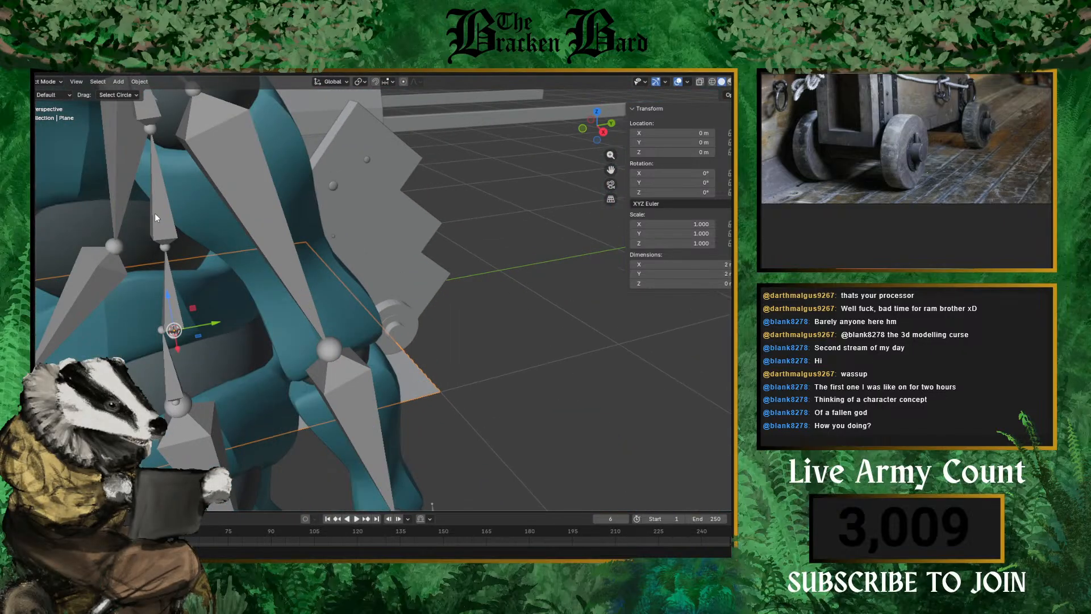
middle_drag(155, 215, 339, 234)
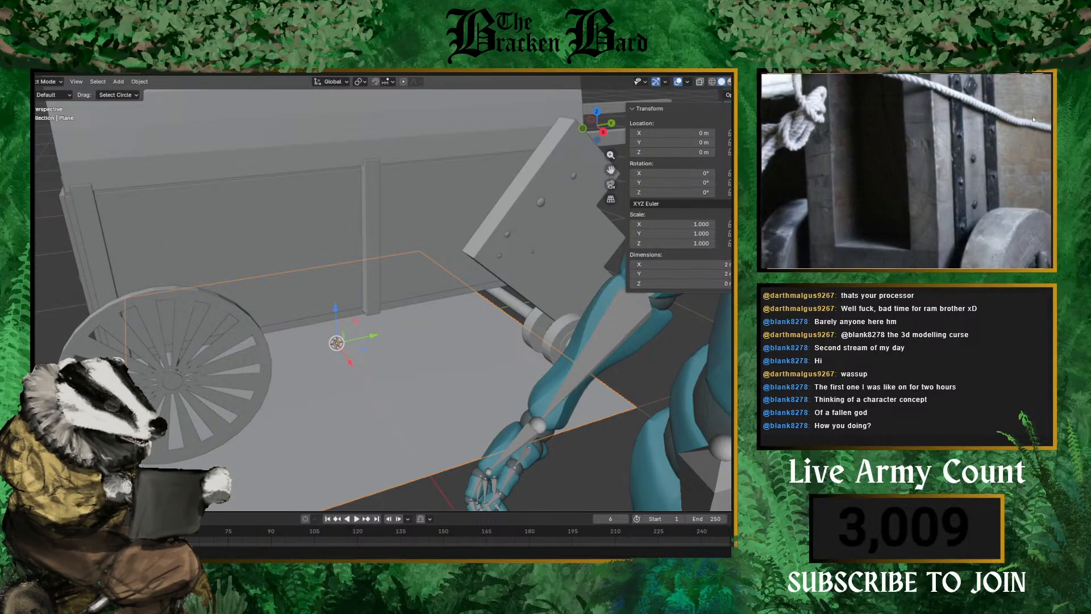
scroll(503, 299, down, 4)
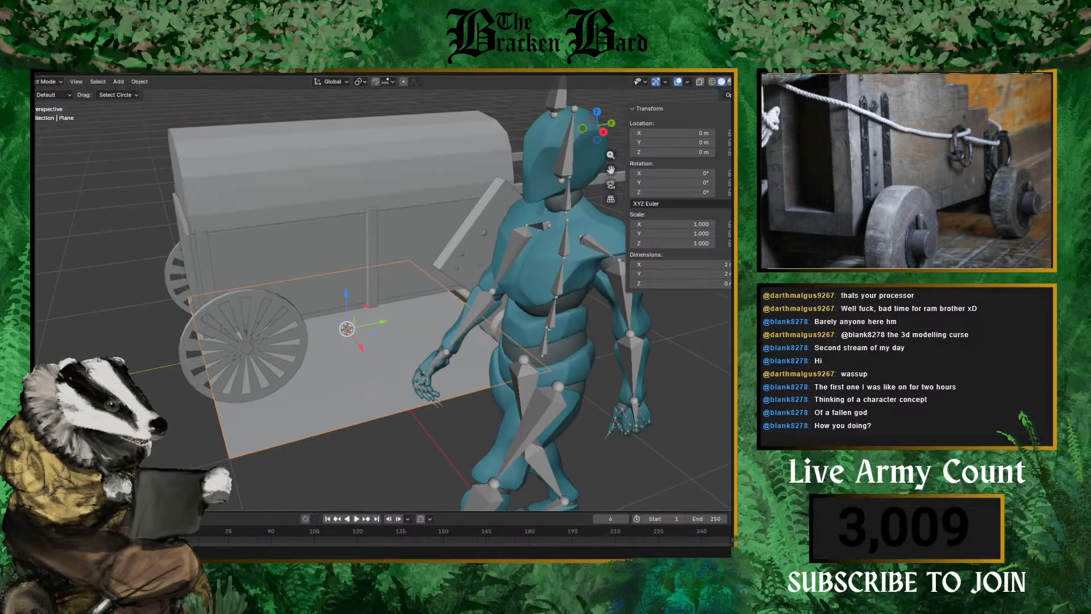
middle_drag(503, 298, 419, 302)
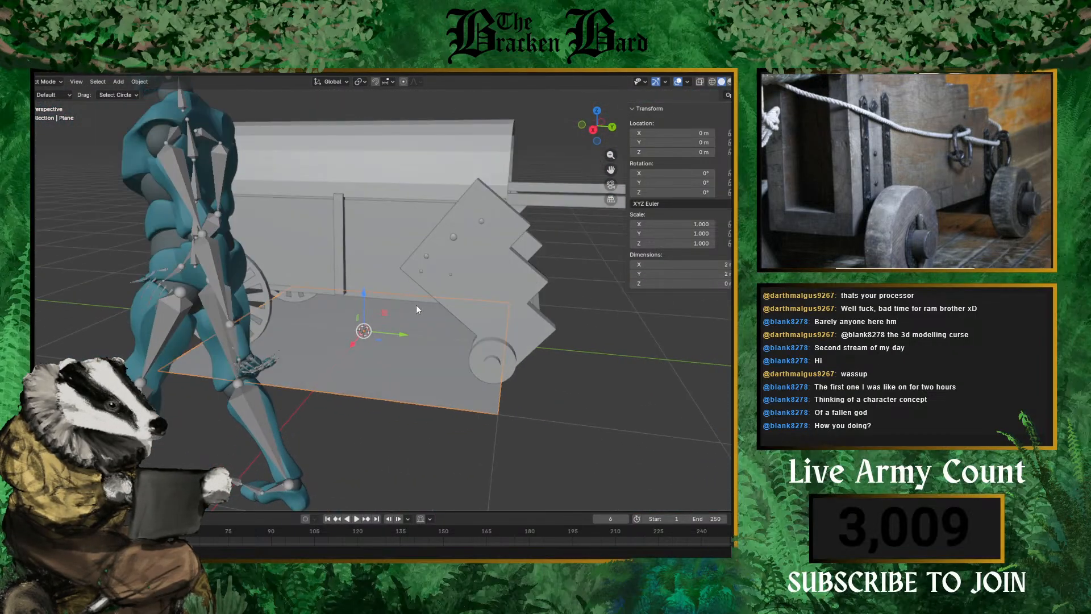
scroll(416, 304, up, 3)
scroll(216, 378, down, 5)
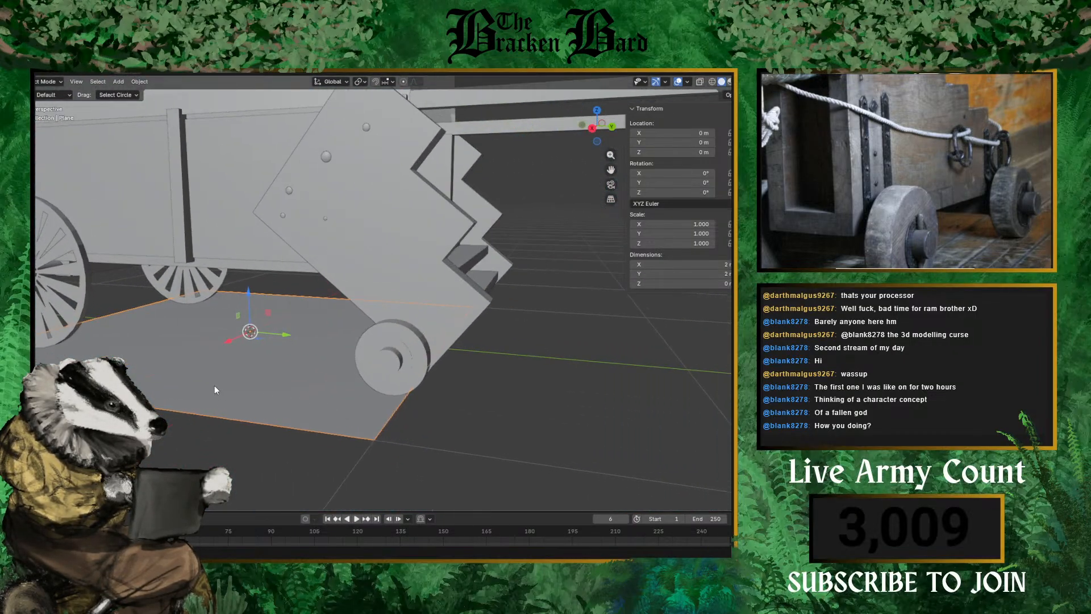
scroll(168, 322, up, 2)
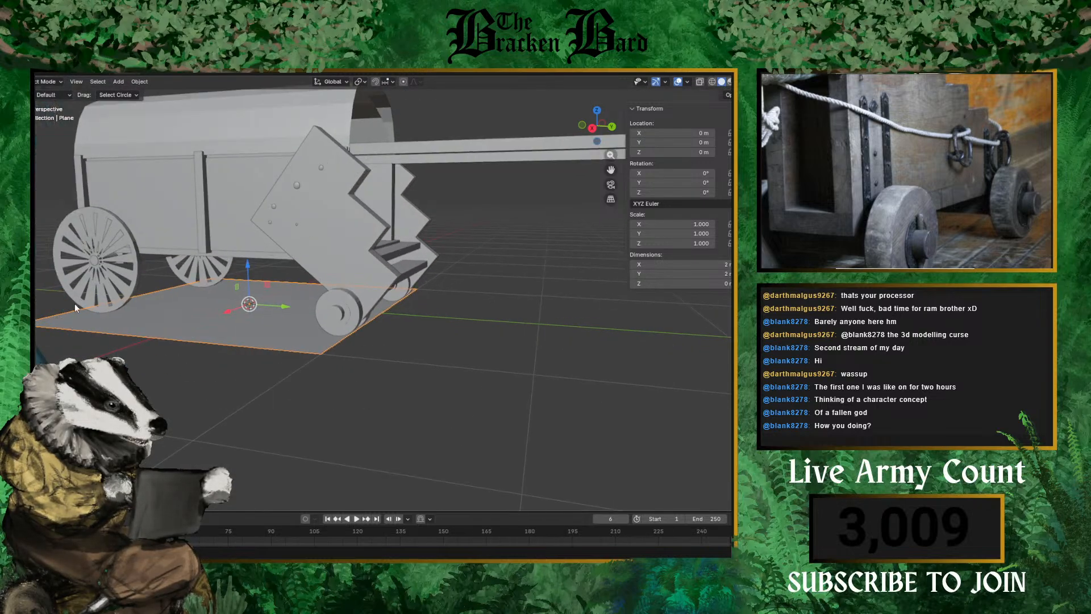
- Add a cube, scale it uniformly to about 0.051, and stretch it along Z to a scale of about 0.258
key(shift+a)
mouse_move(134, 352)
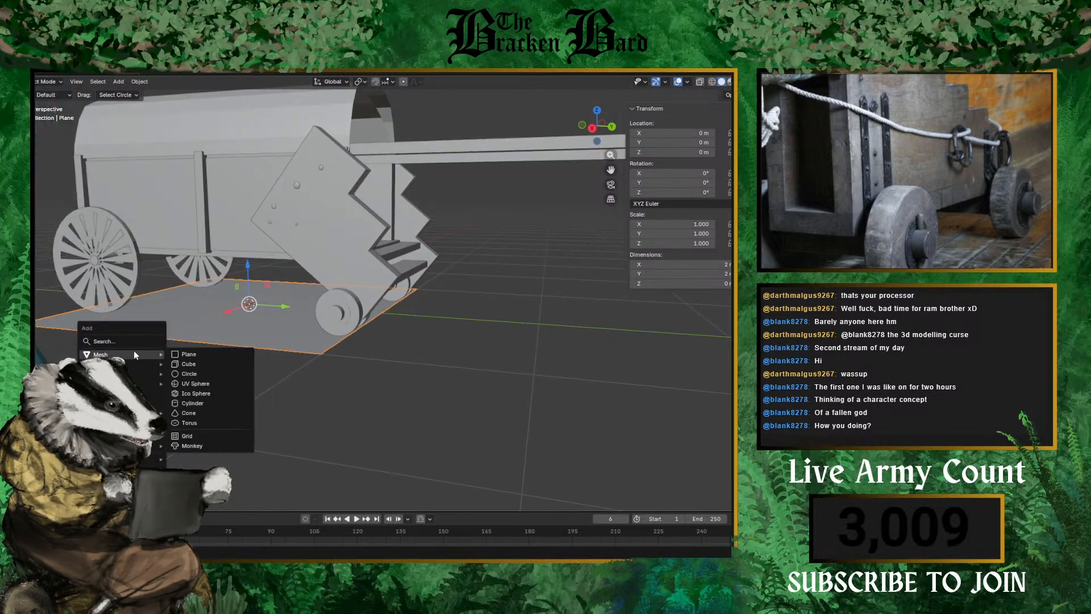
click(199, 364)
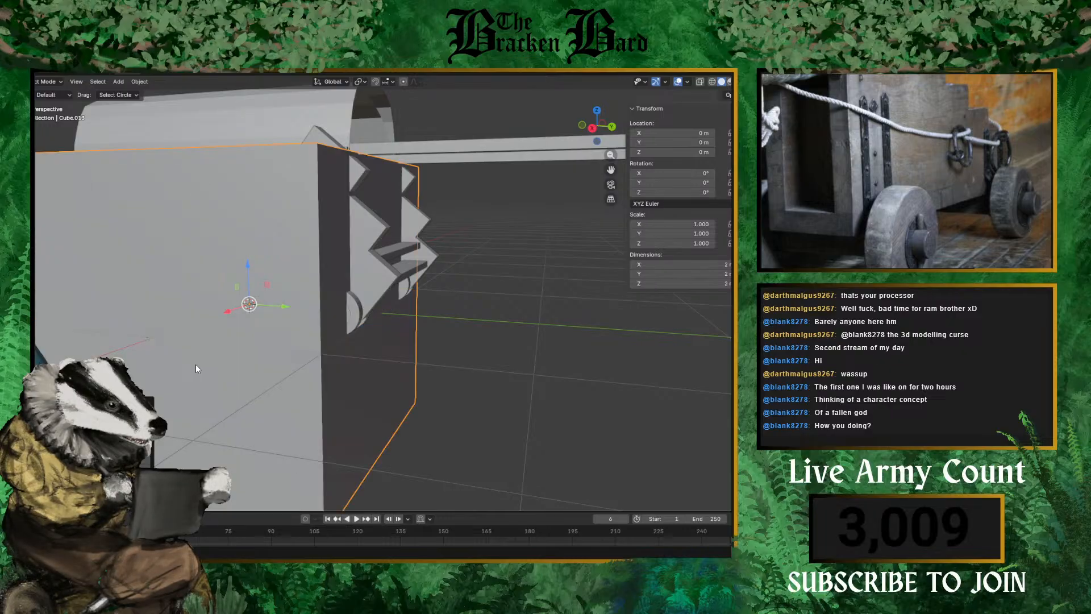
scroll(204, 341, down, 4)
key(s)
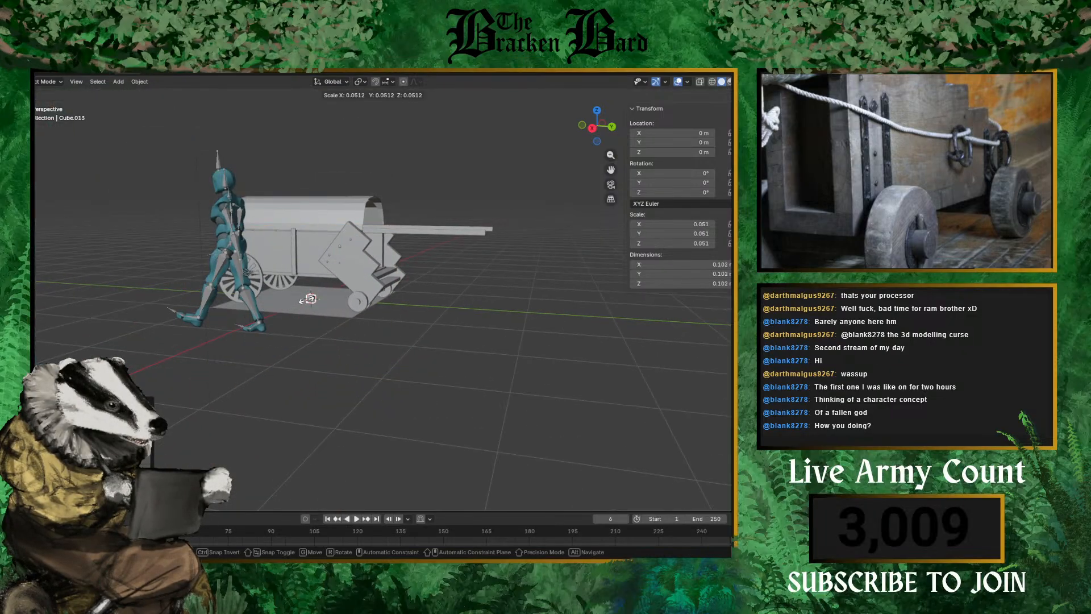
click(307, 299)
key(s)
key(z)
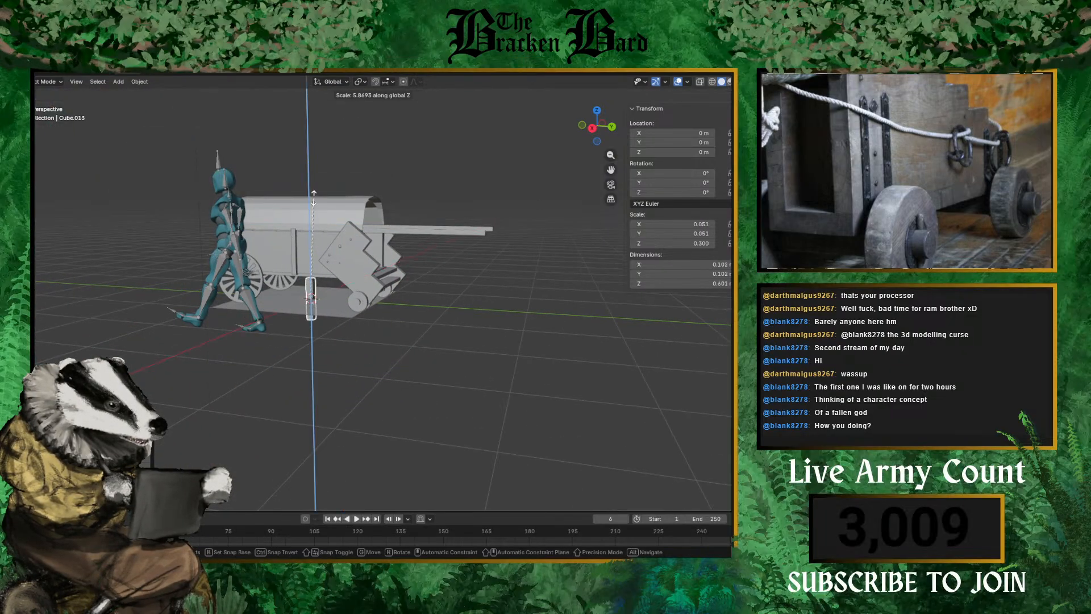
click(300, 216)
- Flatten the new bar along X to a scale of about 0.012
scroll(284, 230, up, 8)
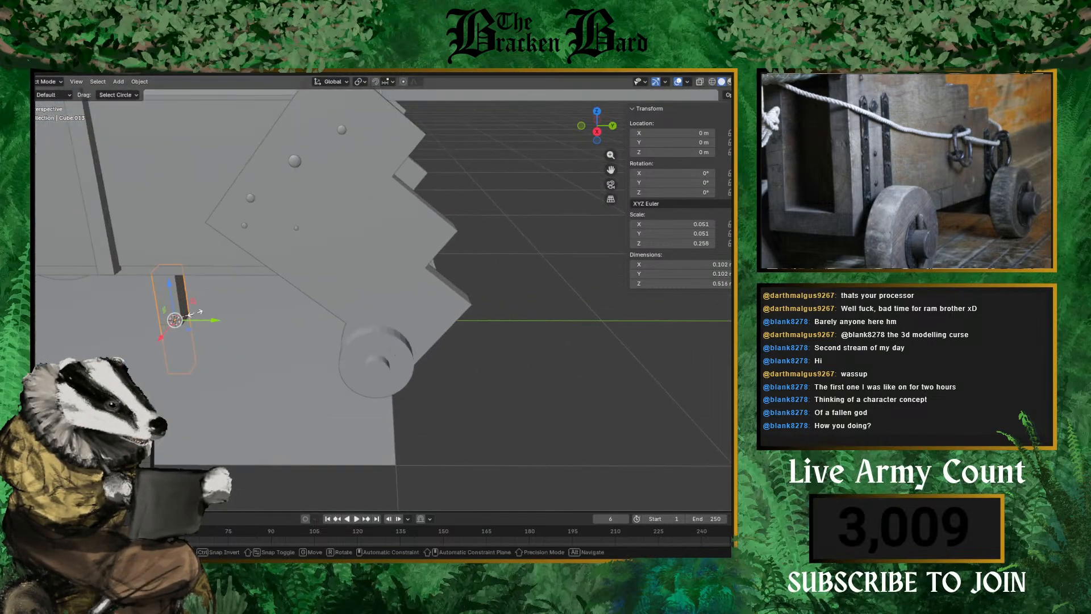
key(s)
key(x)
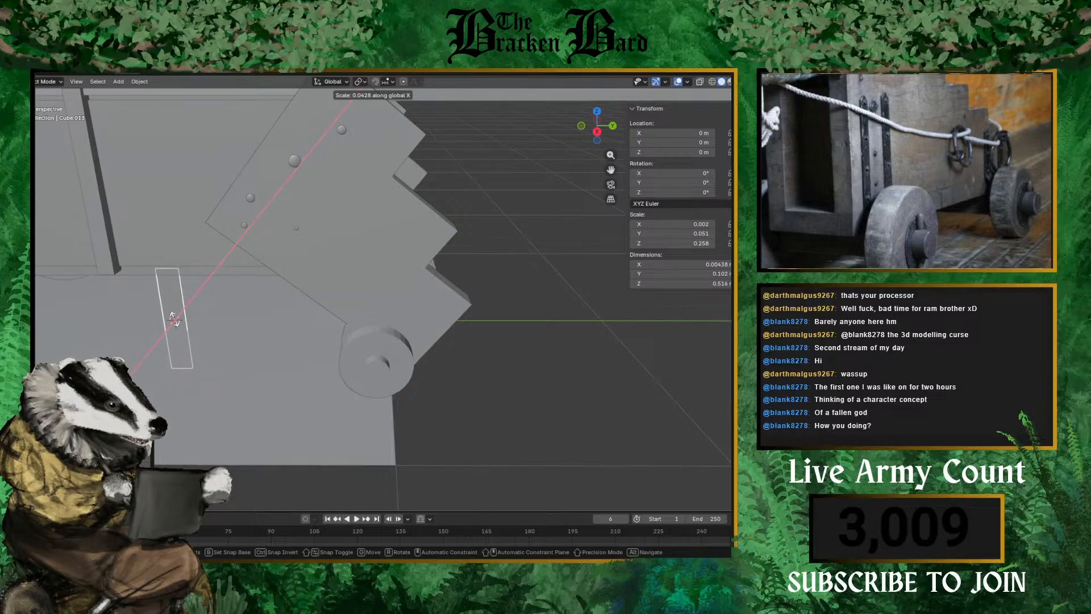
click(175, 319)
- Move the flat bar beside the stepped panel, to about X 0.619 m, Y 0.560 m, Z 0.557 m
key(g)
key(x)
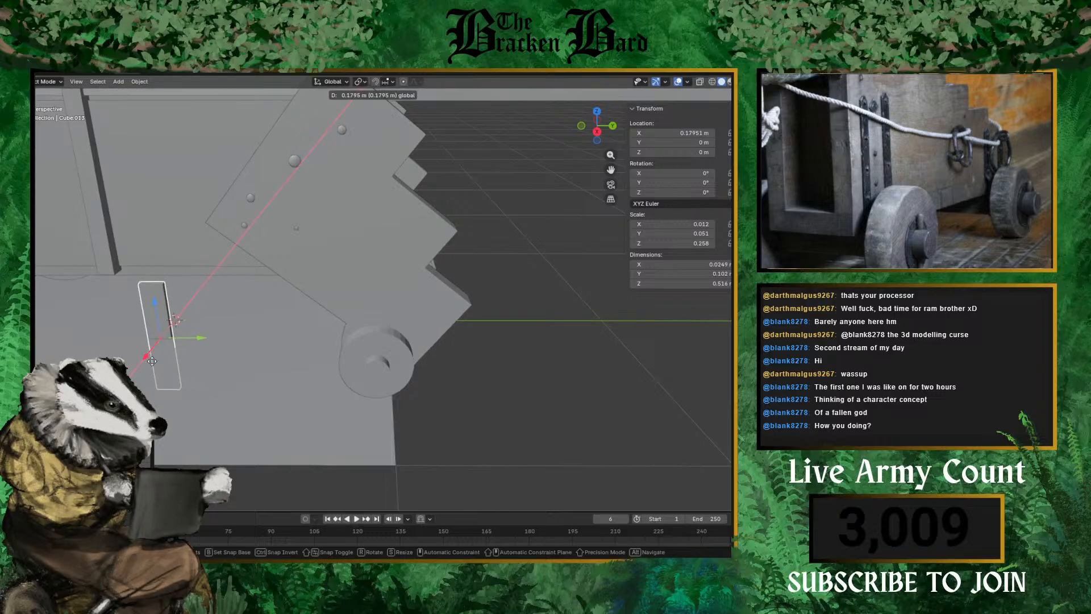
click(93, 341)
key(g)
key(z)
click(109, 221)
key(g)
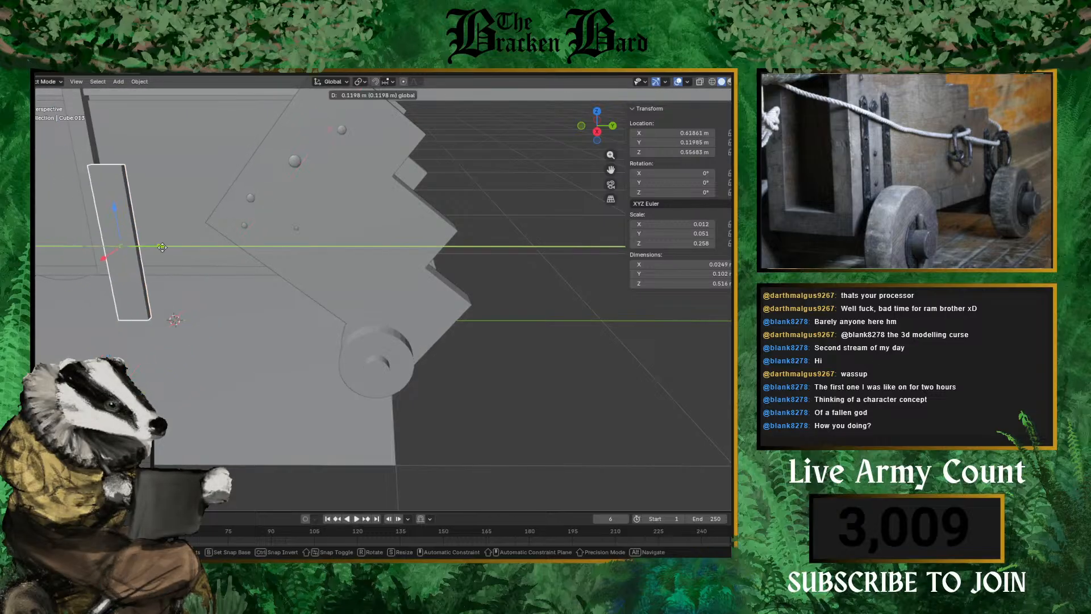
key(y)
click(266, 245)
- Rotate the flat bar about 142° around X and move it outward along X to about 0.849 m
key(s)
key(r)
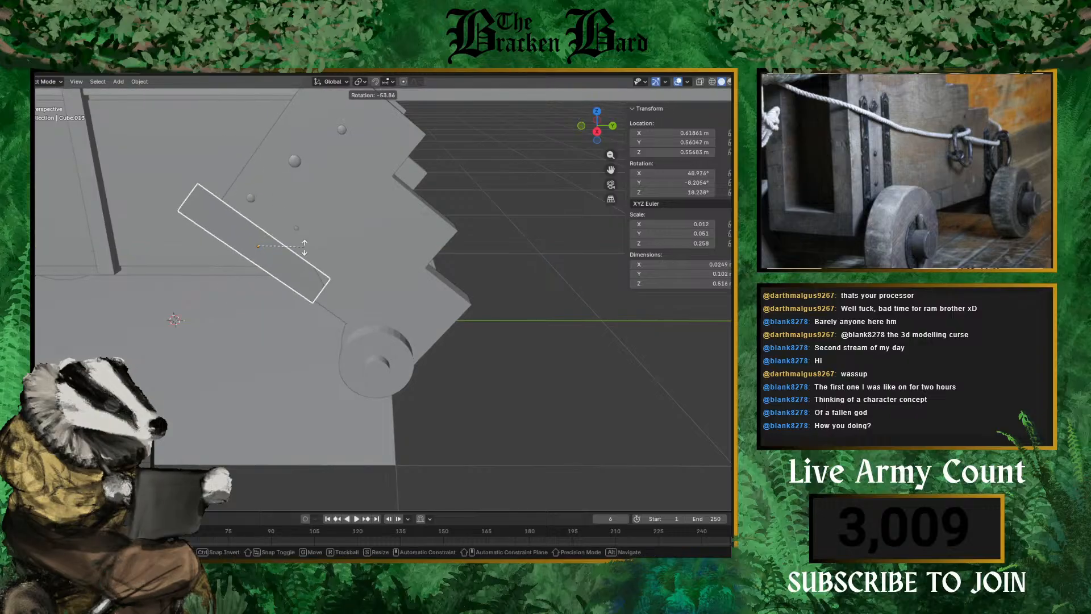
key(x)
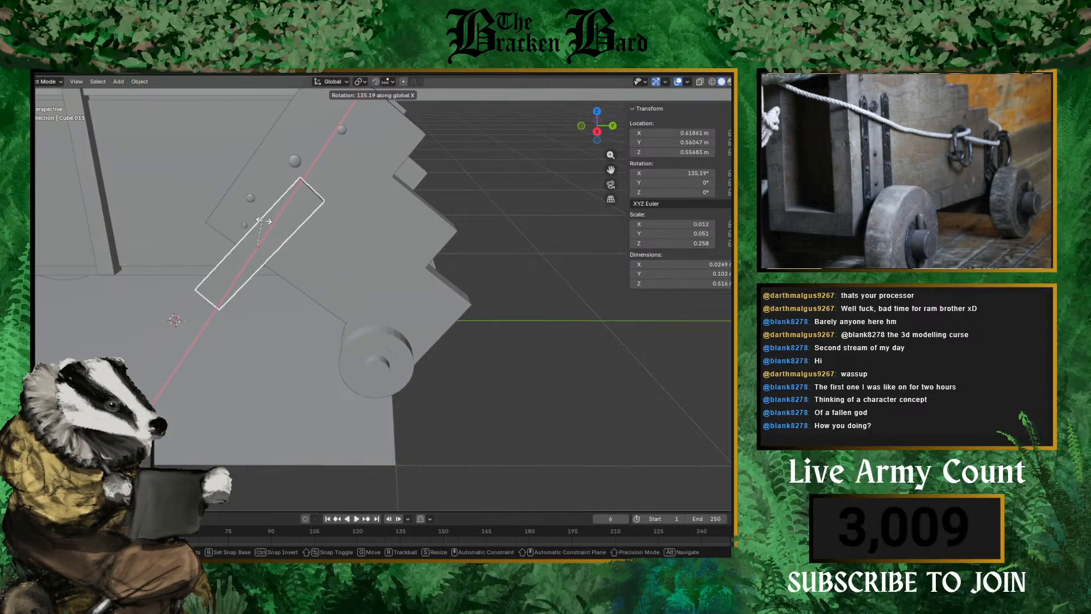
click(260, 222)
middle_drag(260, 219, 223, 213)
drag(173, 260, 120, 282)
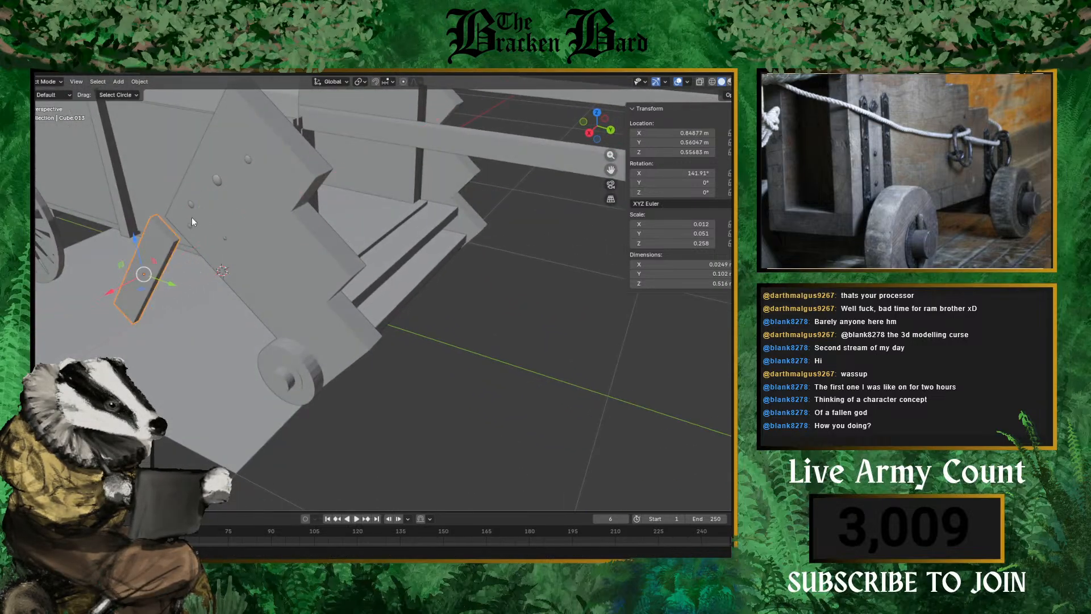
- Pull the rivet near the panel's side corner outward along X, away from the panel
click(189, 204)
middle_drag(159, 182, 239, 234)
scroll(233, 228, up, 7)
click(143, 189)
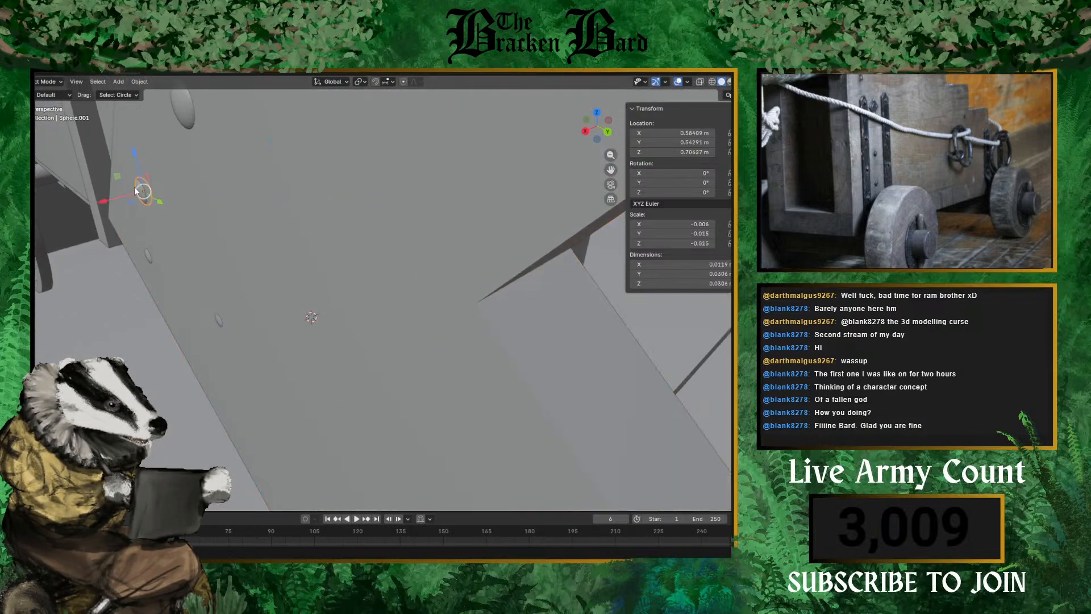
scroll(134, 182, down, 2)
scroll(134, 182, down, 3)
drag(237, 262, 181, 284)
- Pull the large middle rivet out along X to about 0.814 m and the uppermost rivet to about 0.911 m
click(268, 276)
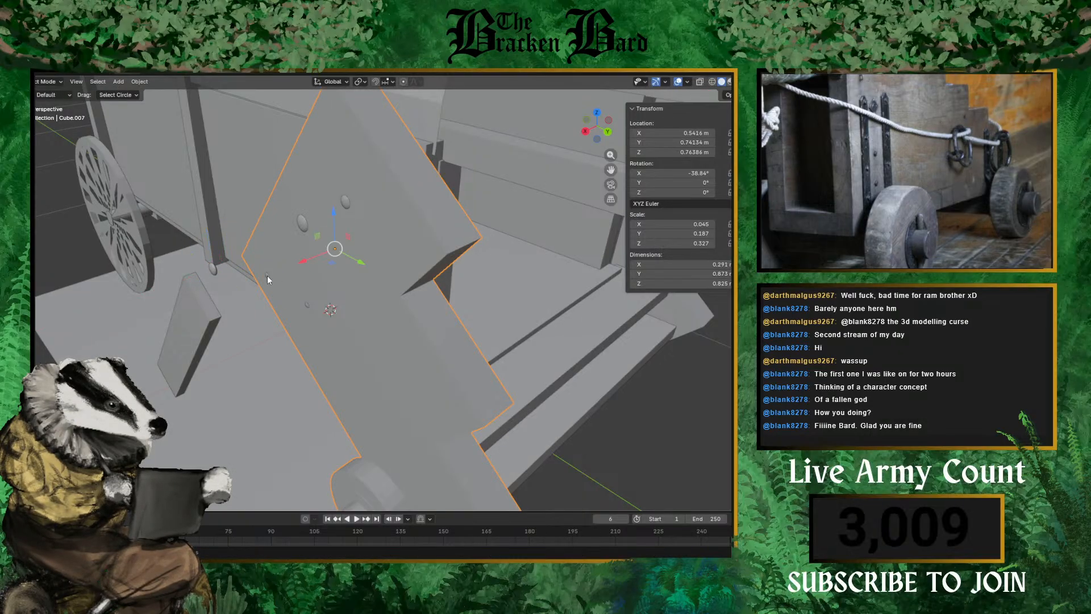
click(303, 222)
drag(271, 234, 174, 267)
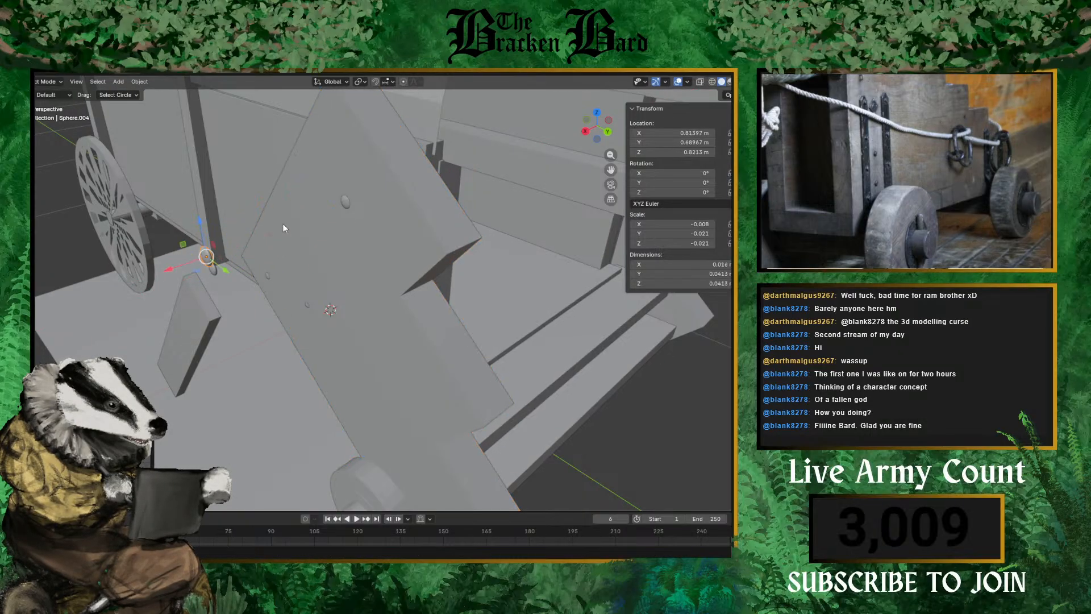
click(346, 202)
click(342, 202)
drag(322, 209, 313, 211)
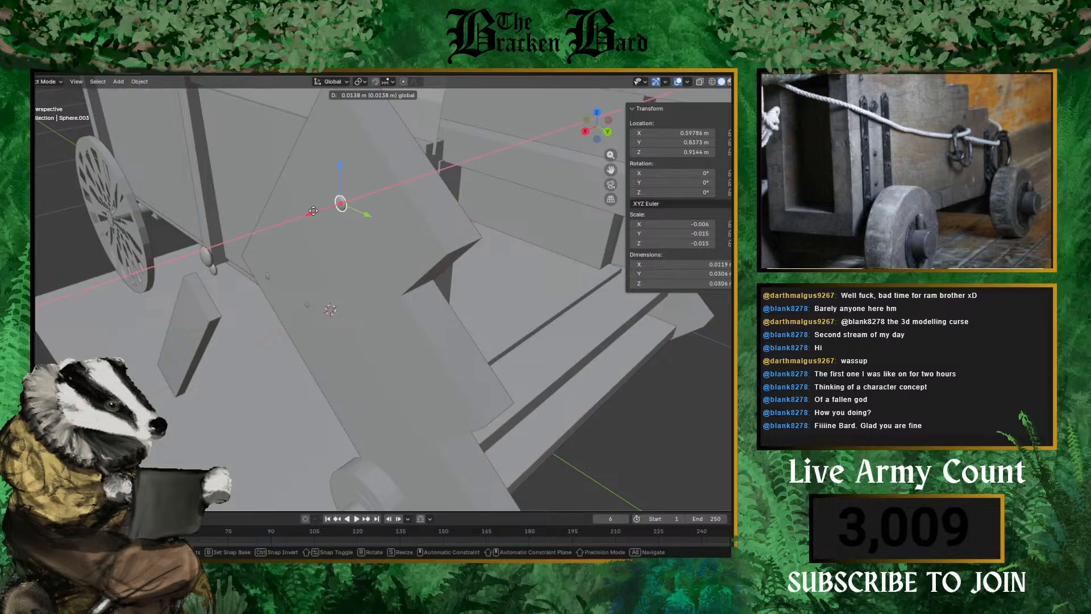
drag(126, 261, 152, 255)
- Pull the two remaining rivets hidden against the panel outward along X, the lower one to about 0.694 m
scroll(194, 302, up, 3)
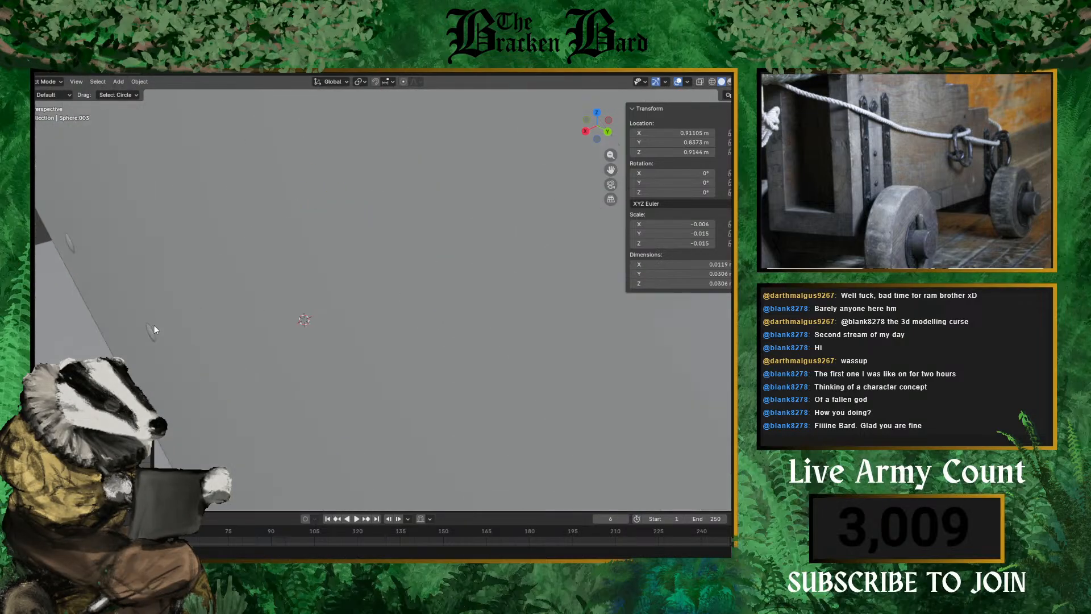
click(150, 329)
middle_drag(150, 328, 366, 279)
click(325, 207)
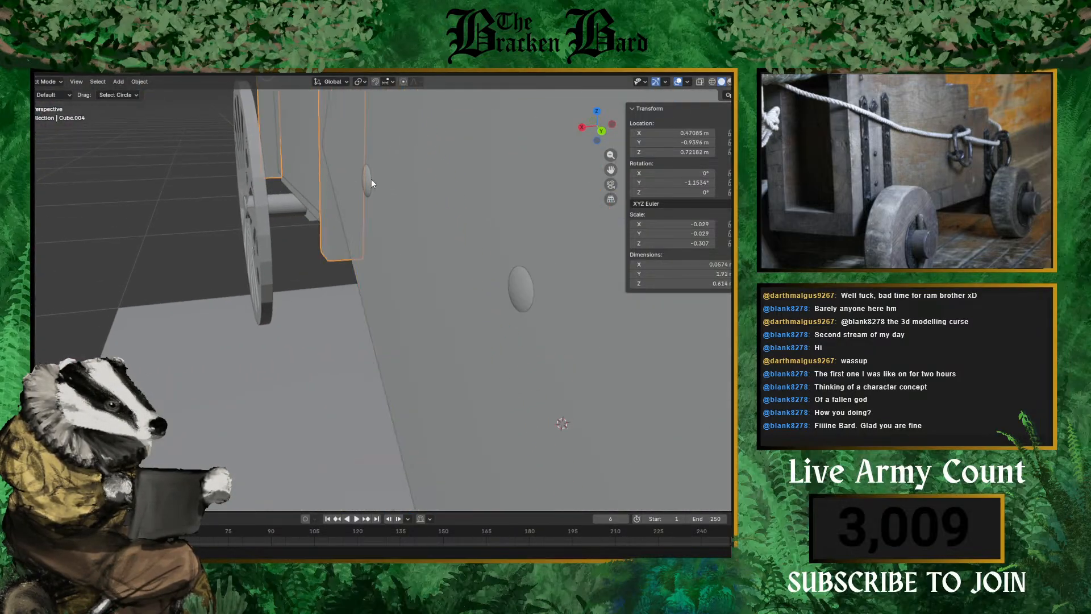
click(370, 179)
click(367, 180)
drag(339, 180, 36, 195)
click(521, 290)
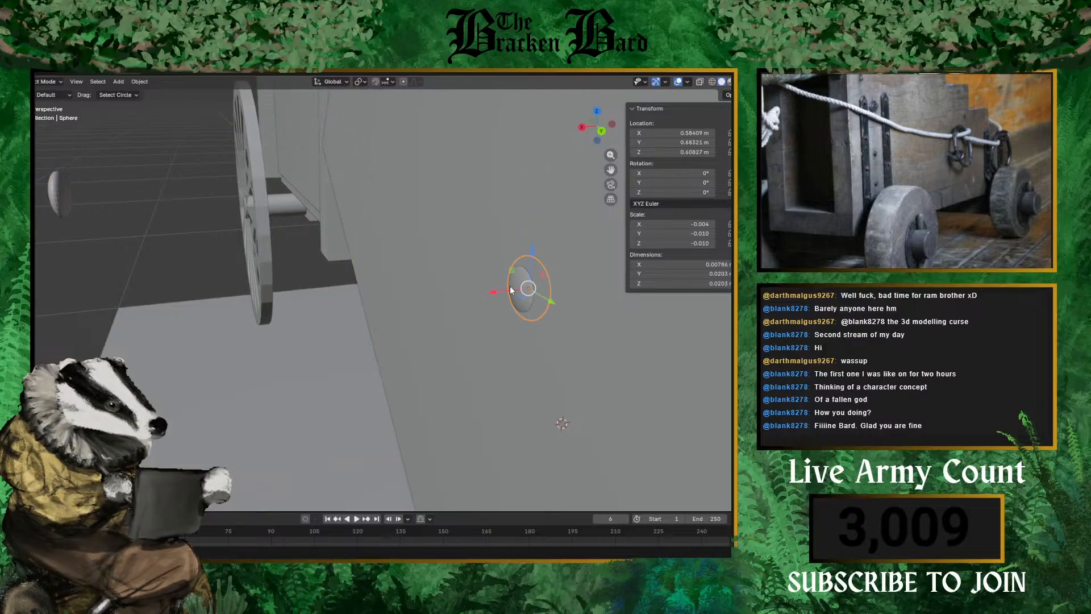
drag(512, 290, 142, 318)
- Move the flat bar up among the rivets, to about Y 0.632 m and Z 0.681 m
middle_drag(141, 317, 448, 309)
scroll(448, 308, up, 3)
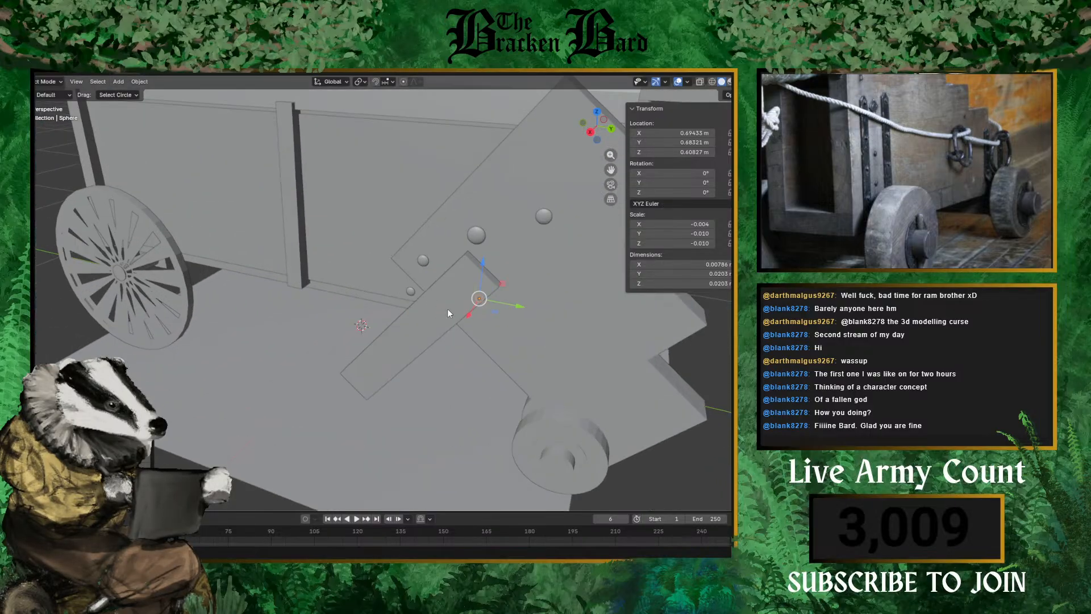
click(422, 319)
key(s)
key(Escape)
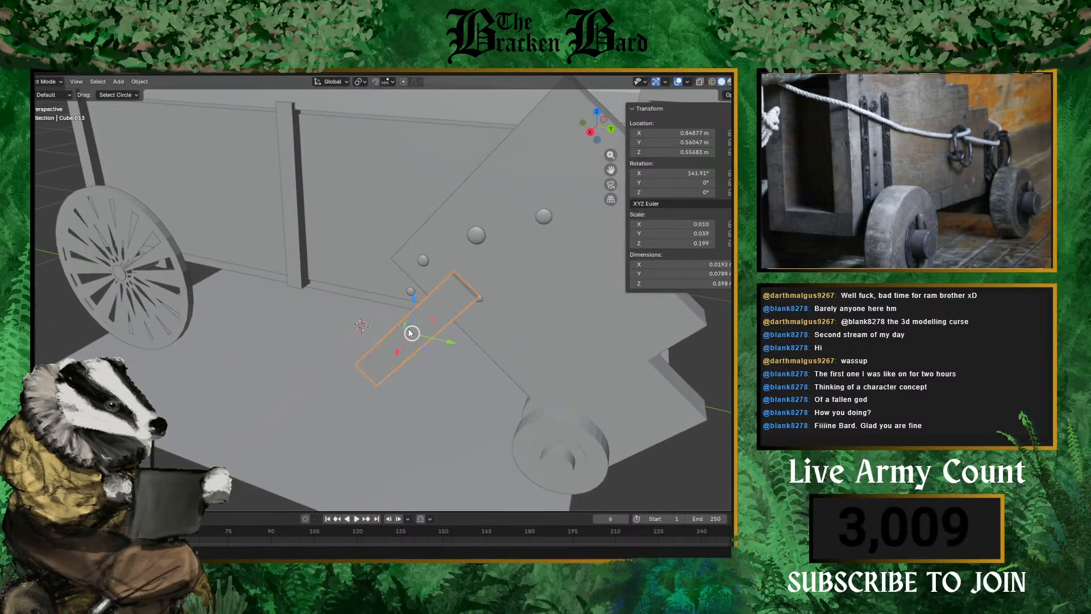
key(g)
click(447, 297)
- Slide the flat bar in along X against the panel's face, to about 0.587 m
drag(446, 296, 475, 259)
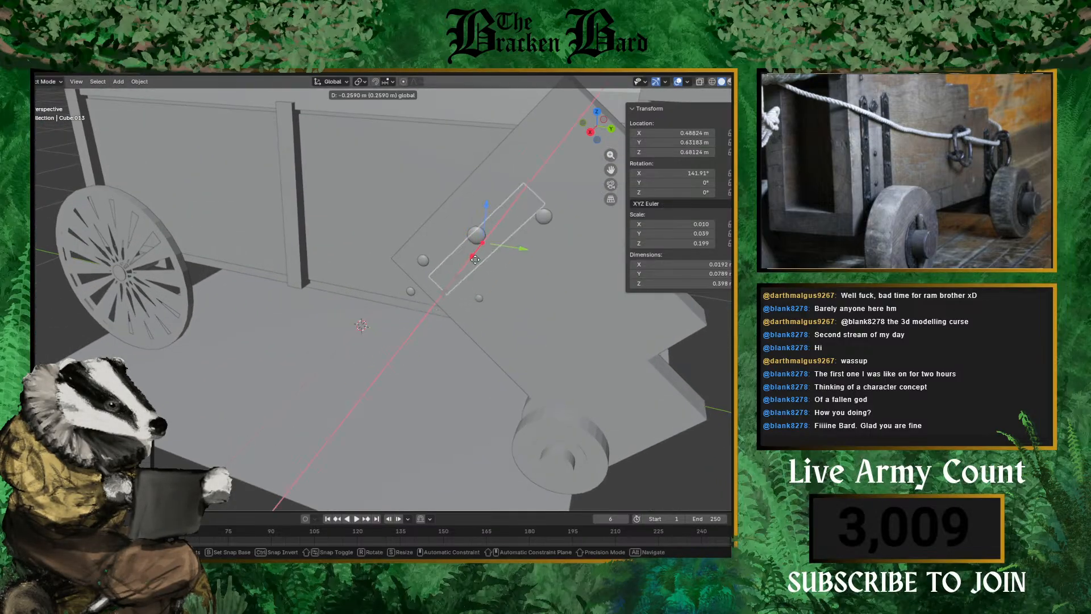
click(473, 265)
middle_drag(473, 265, 460, 299)
key(g)
click(409, 306)
- Raise the flat bar along Z to about 0.725 m and shift it along Y to about 0.570 m
key(g)
key(y)
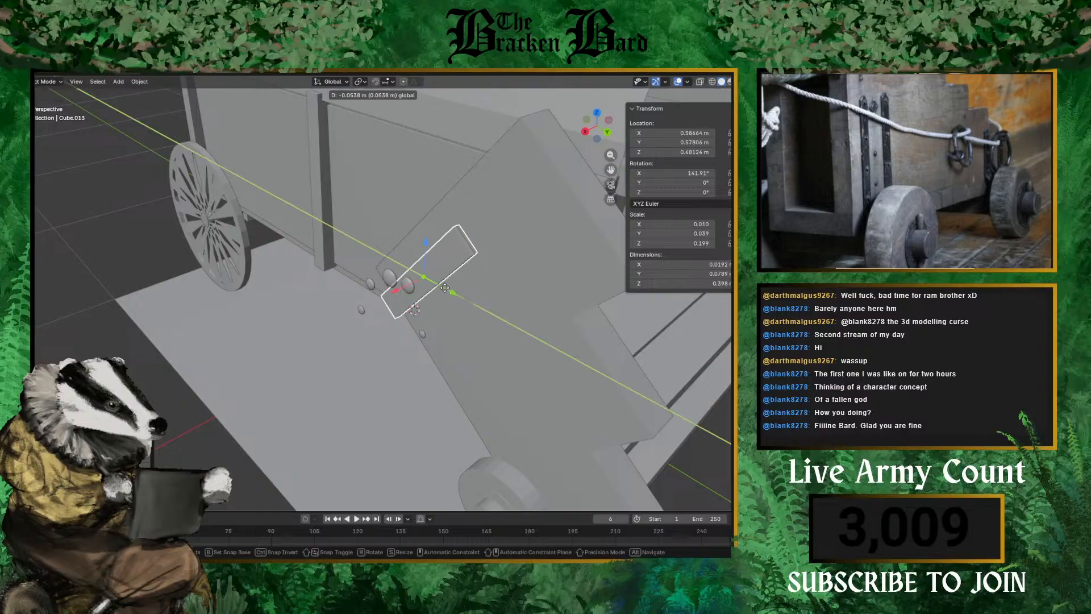
click(411, 252)
key(g)
key(z)
click(417, 237)
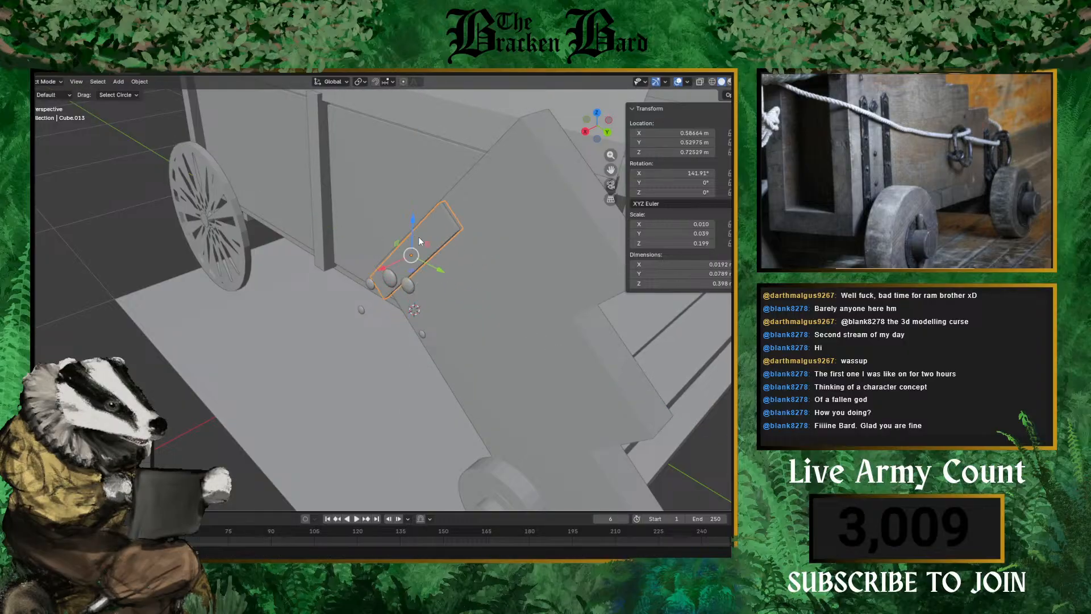
middle_drag(419, 237, 491, 279)
key(g)
key(y)
click(483, 251)
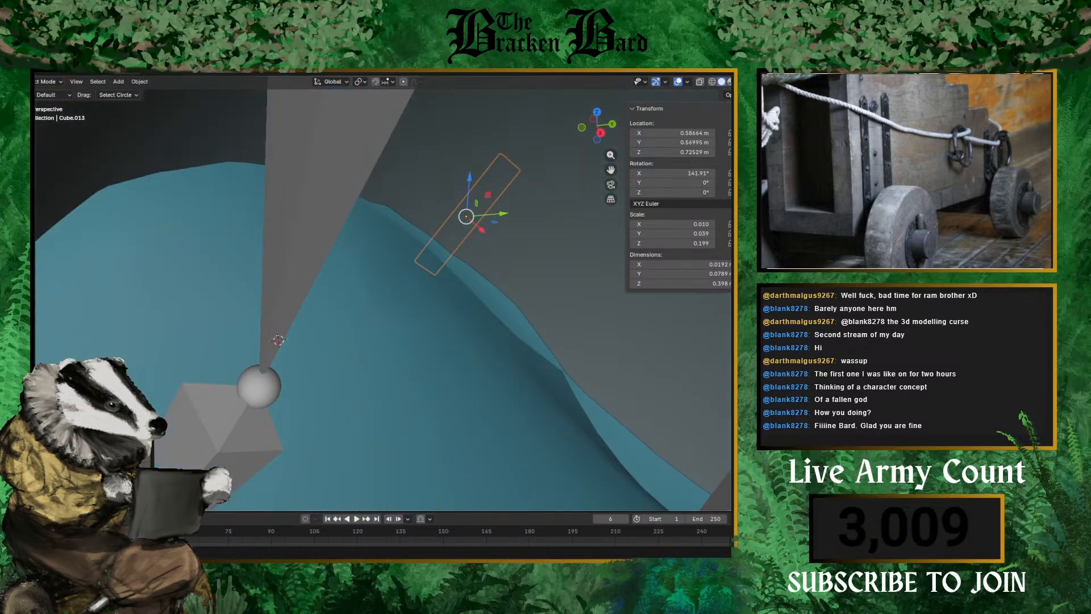
scroll(204, 224, up, 10)
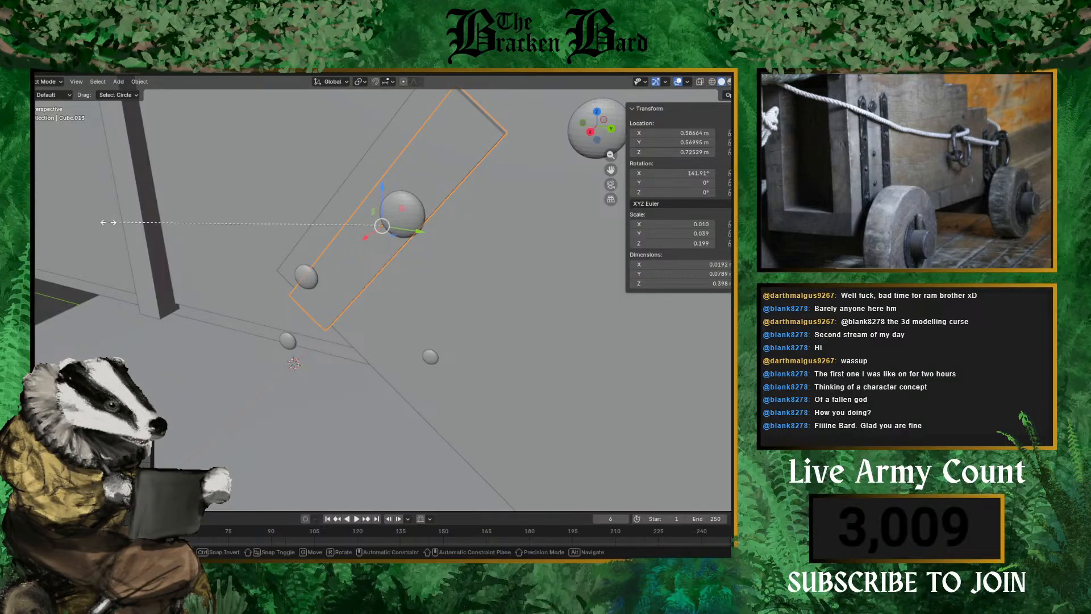
key(s)
key(x)
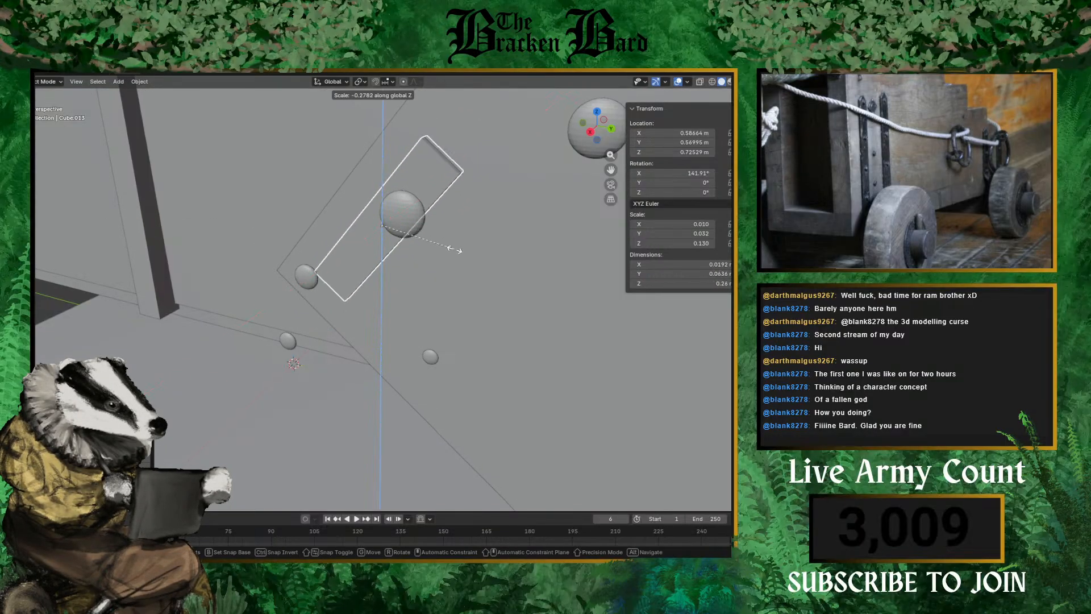
key(y)
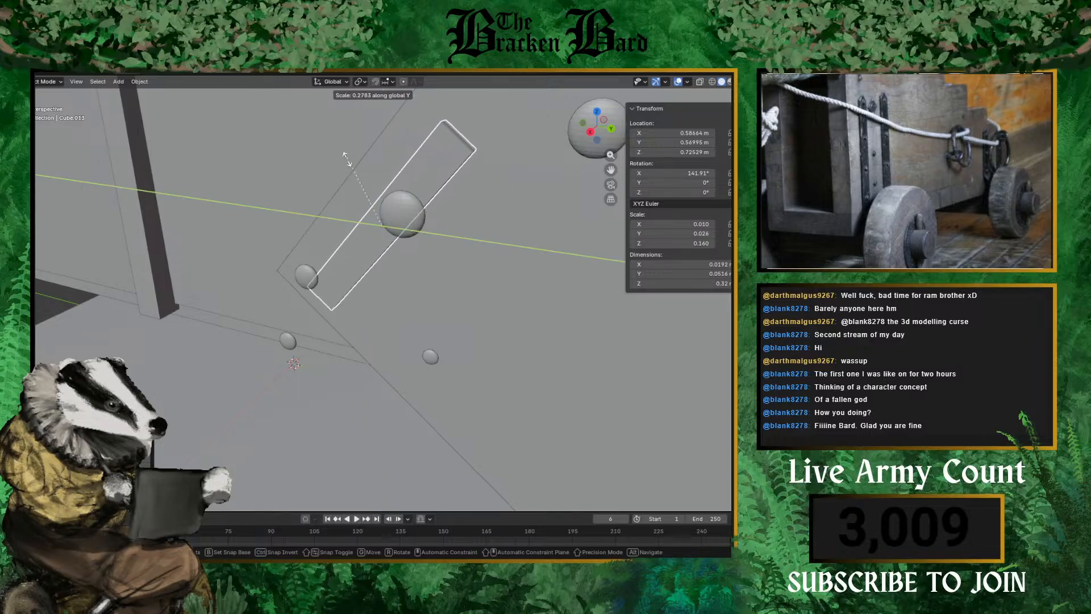
click(453, 295)
- Scale the flat bar down along global Y to about 0.049 by 0.313 m and move it along Y to about 0.526 m
scroll(436, 283, down, 6)
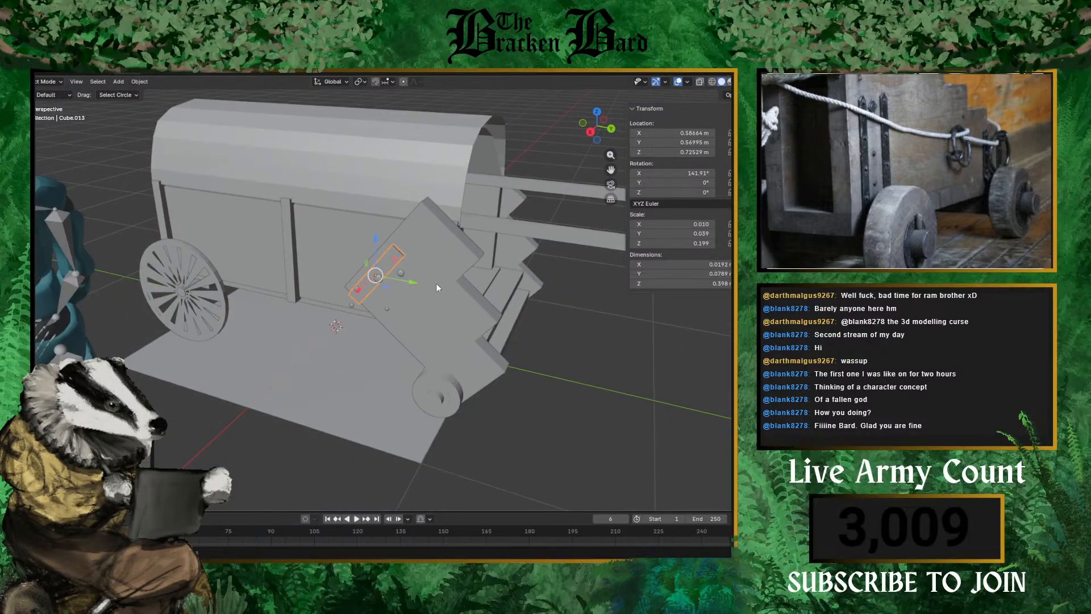
key(s)
key(y)
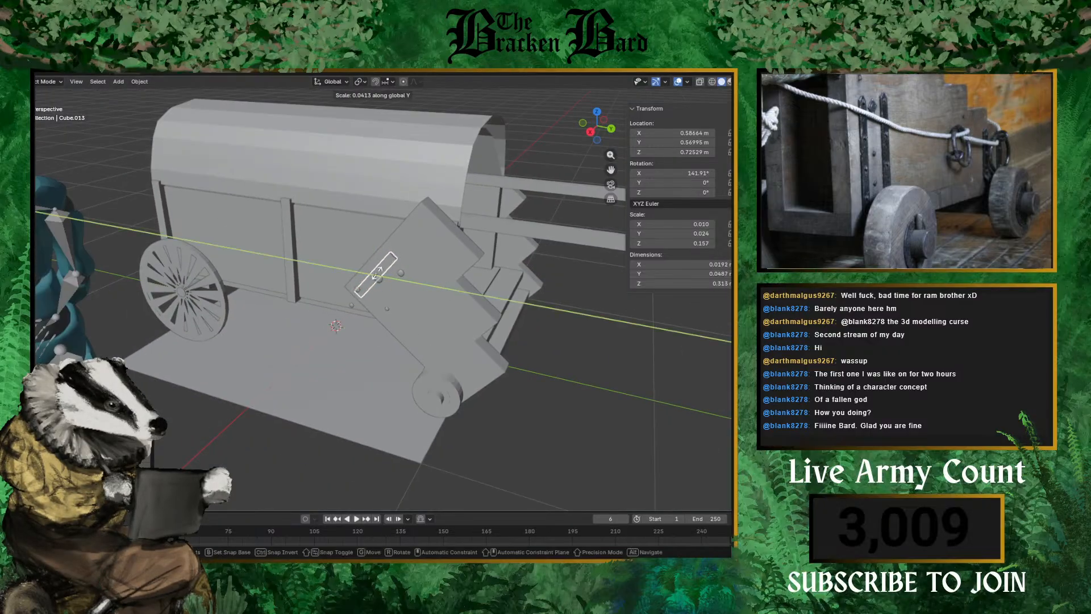
click(376, 273)
scroll(397, 306, up, 5)
drag(416, 248, 373, 238)
- Duplicate the flat bar along Y to about 0.644 m and lower the copy along Z beside the first bar
mouse_move(373, 238)
middle_down()
mouse_move(316, 238)
mouse_move(387, 224)
mouse_move(384, 196)
mouse_move(374, 216)
middle_up()
key(shift+d)
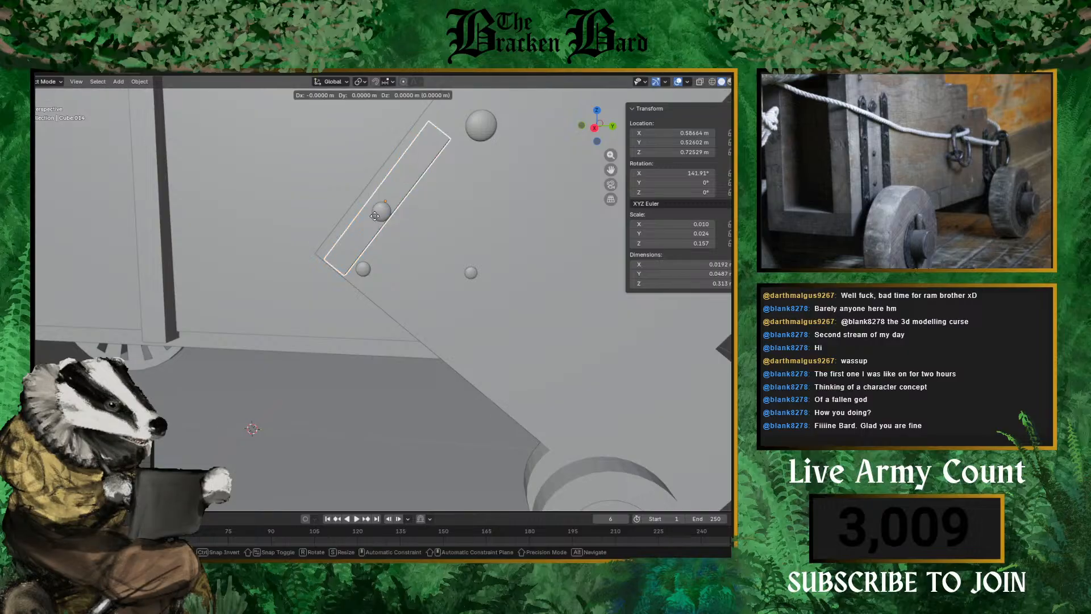
key(y)
click(473, 215)
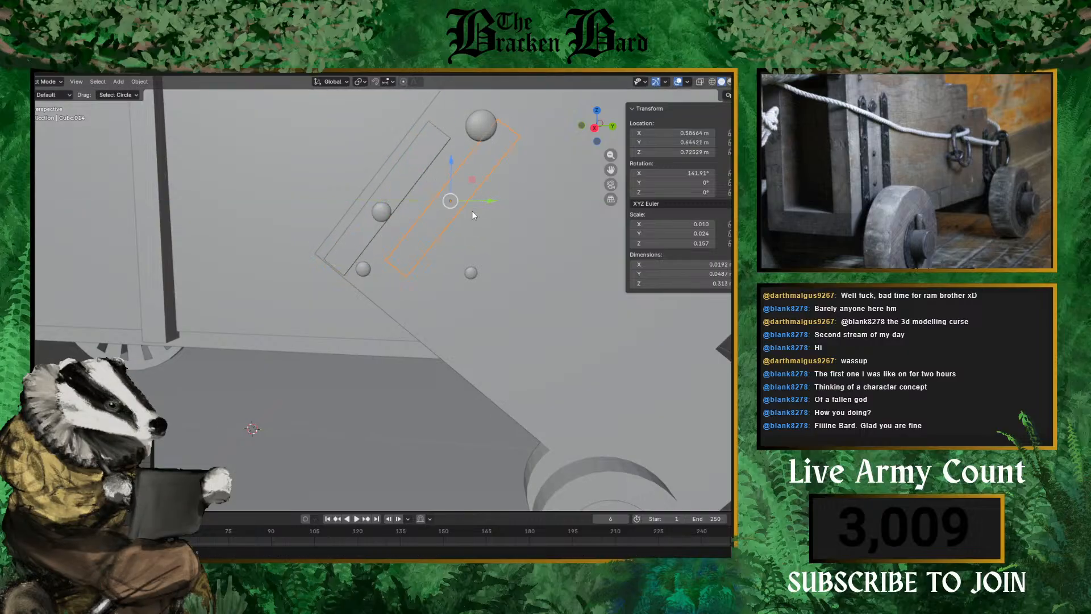
drag(451, 168, 441, 224)
- Delete four of the five rivets floating in front of the panel, starting with the large middle one
scroll(398, 250, down, 5)
middle_drag(362, 271, 291, 322)
scroll(330, 272, up, 5)
click(386, 198)
middle_drag(366, 223, 302, 193)
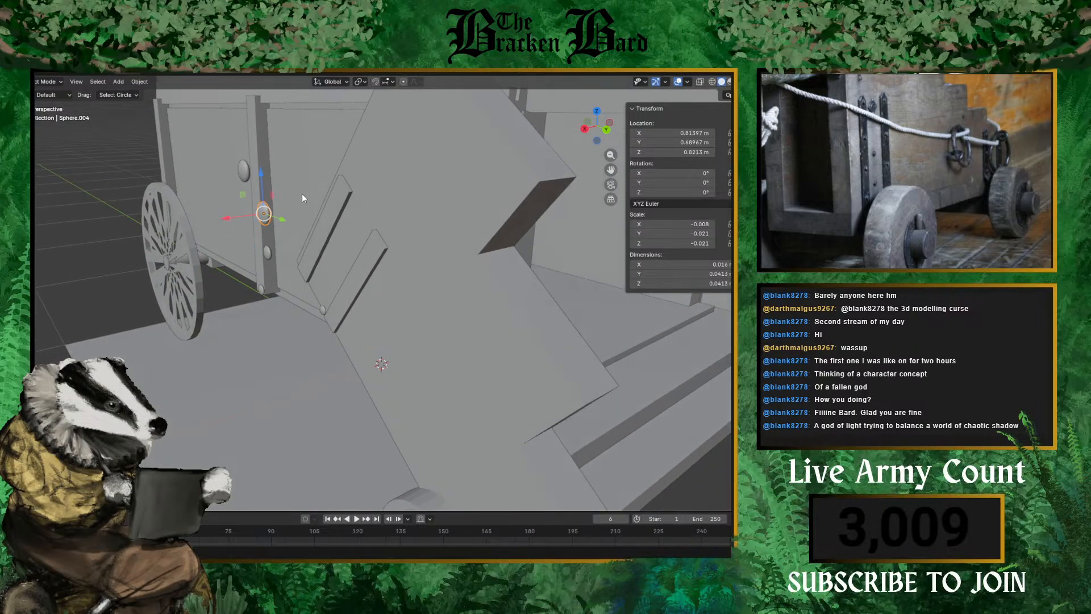
key(Delete)
click(243, 171)
key(Delete)
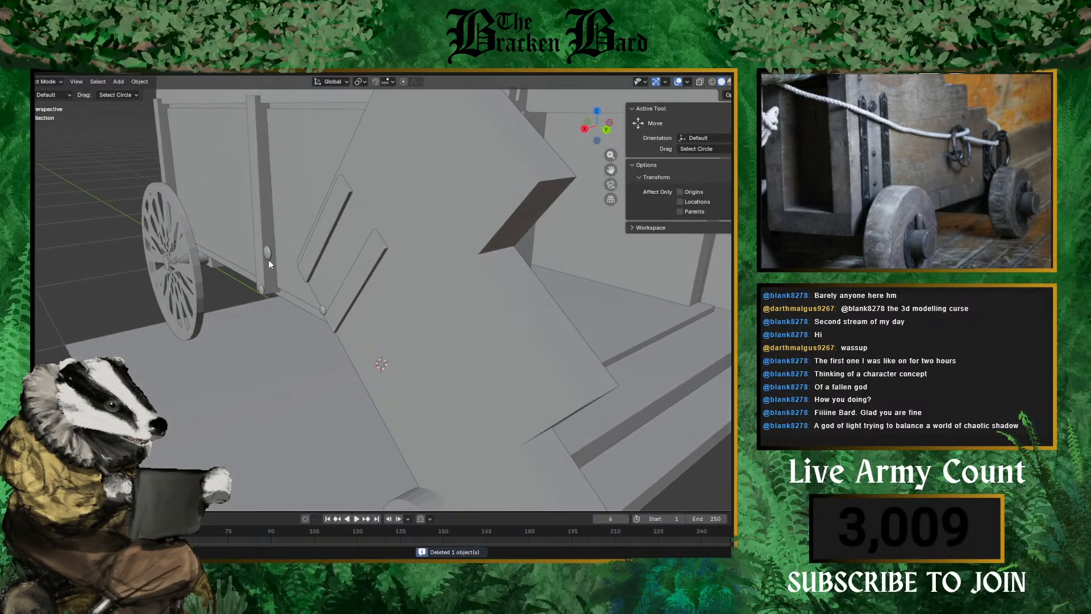
click(267, 252)
key(Delete)
click(323, 311)
key(Delete)
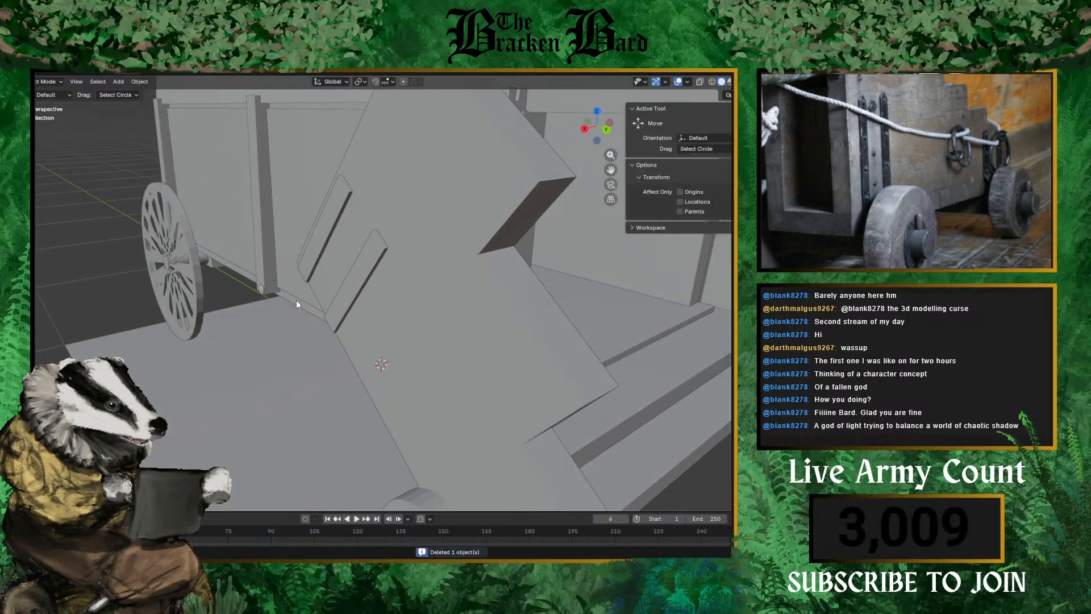
- Bring the remaining rivet in along X and place it near the lower bar, at about Y 0.561 m, Z 0.578 m
click(261, 289)
key(g)
key(x)
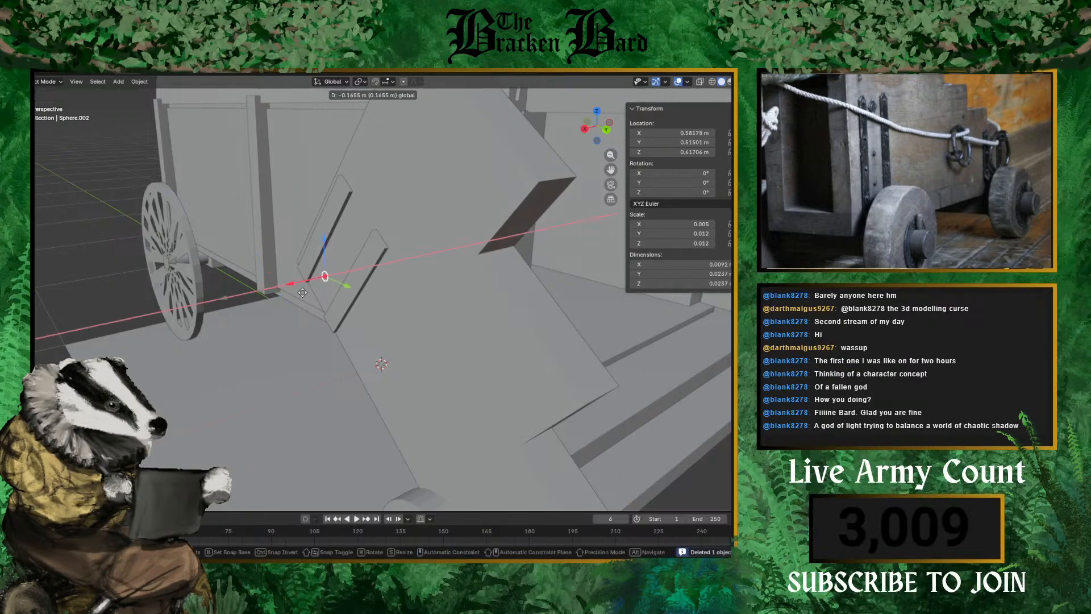
click(327, 277)
middle_drag(326, 277, 356, 300)
scroll(335, 294, up, 3)
key(g)
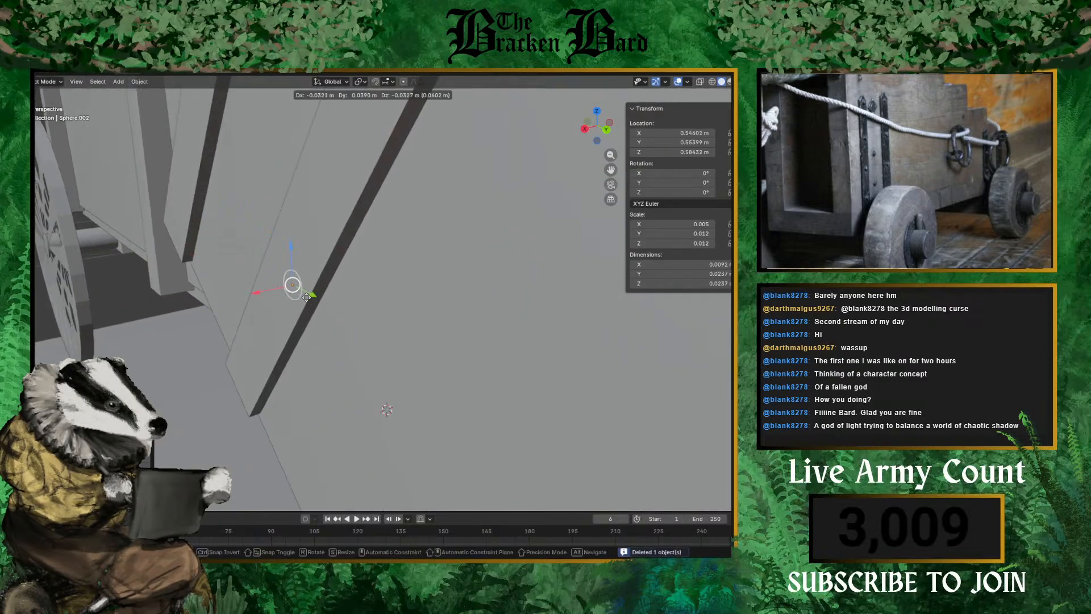
click(285, 302)
- Adjust the rivet's position to about X 0.595 m and Y 0.611 m so it sits on the lower bar's surface
key(g)
key(x)
click(247, 315)
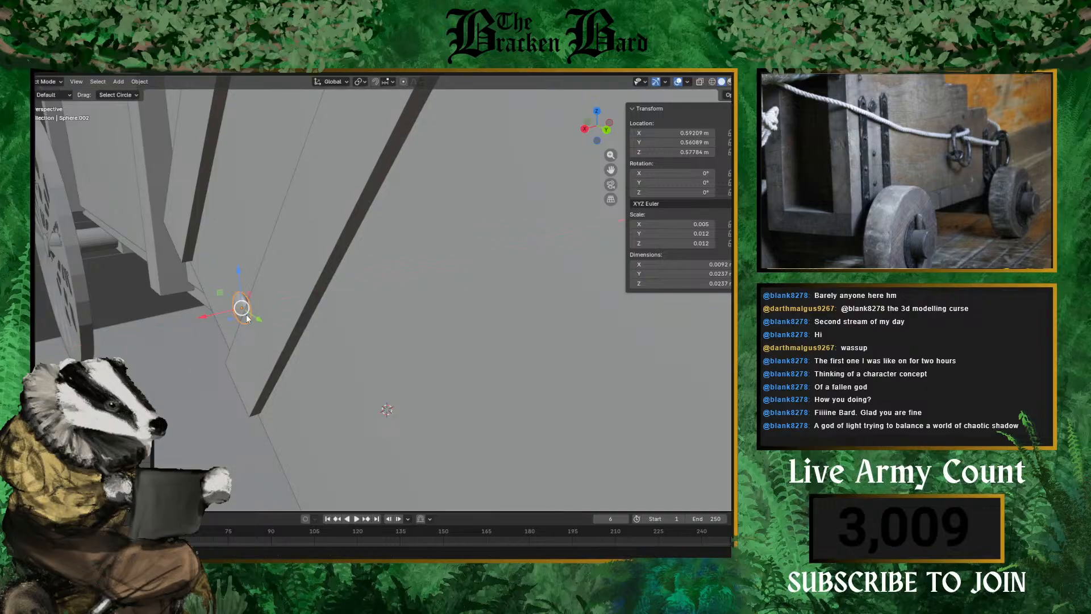
key(g)
key(y)
click(243, 339)
key(g)
key(x)
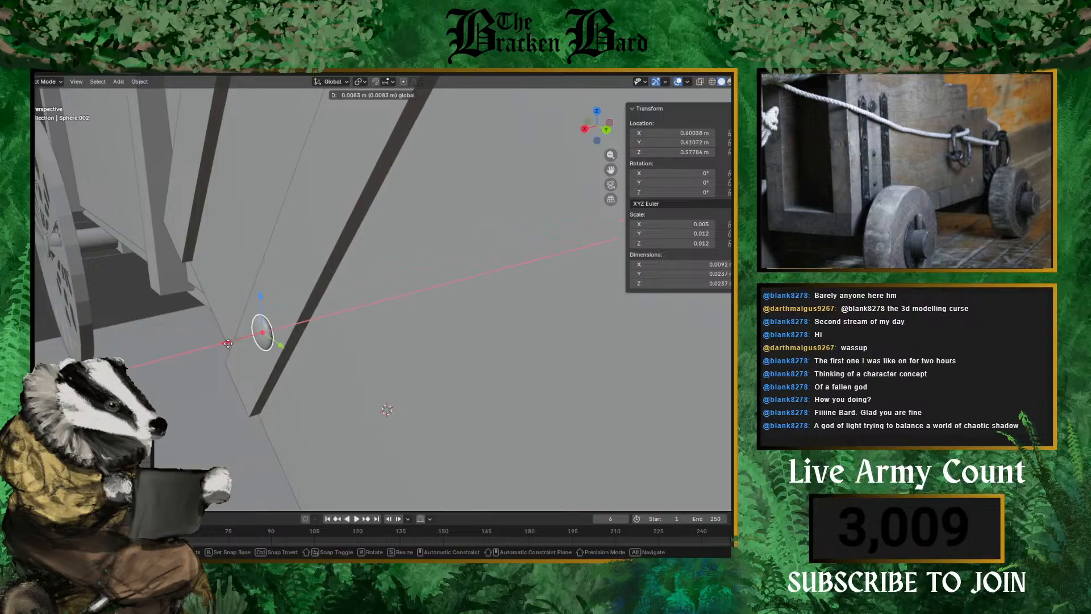
click(235, 341)
- Slide the rivet along Y to about 0.602 m at the lower end of the second bar
middle_drag(235, 341, 301, 285)
key(g)
key(y)
click(446, 287)
scroll(296, 247, down, 6)
scroll(297, 272, up, 3)
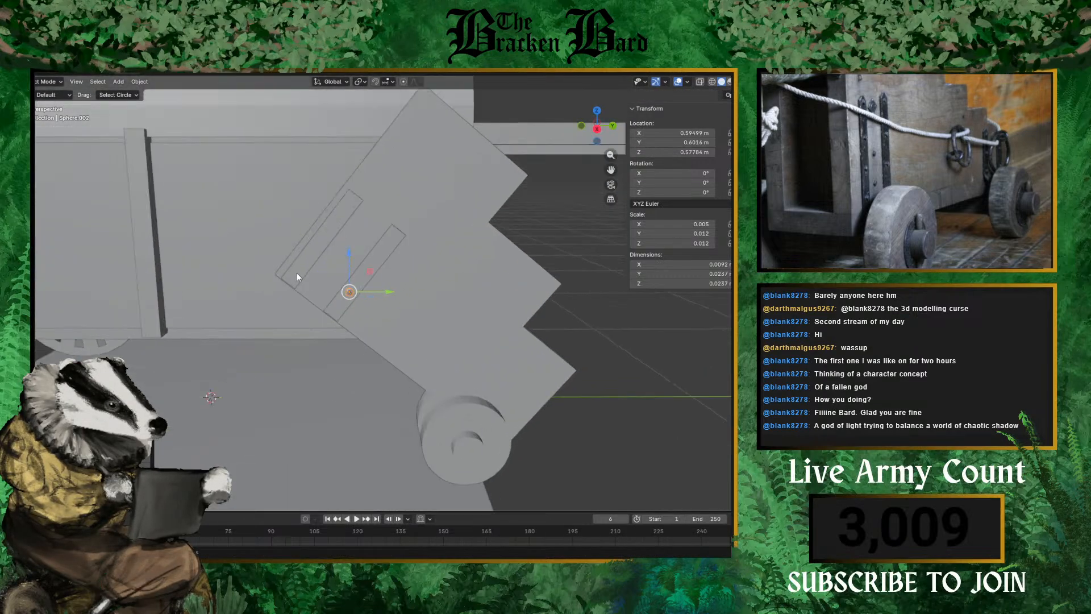
- Delete both flat bars and the last rivet from the stepped panel
scroll(292, 258, up, 2)
middle_drag(288, 260, 263, 270)
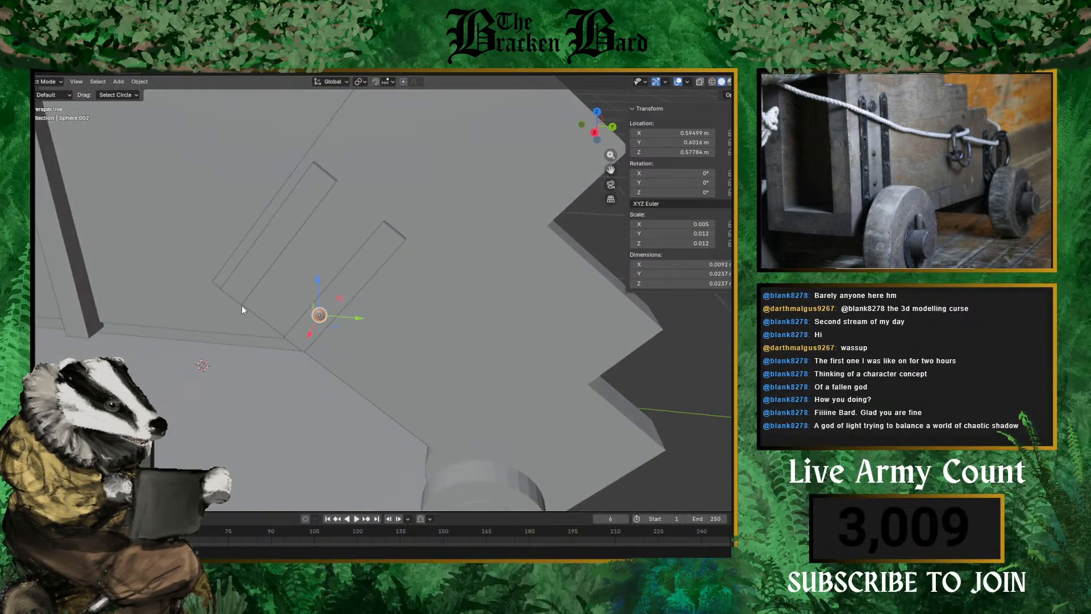
scroll(241, 310, down, 5)
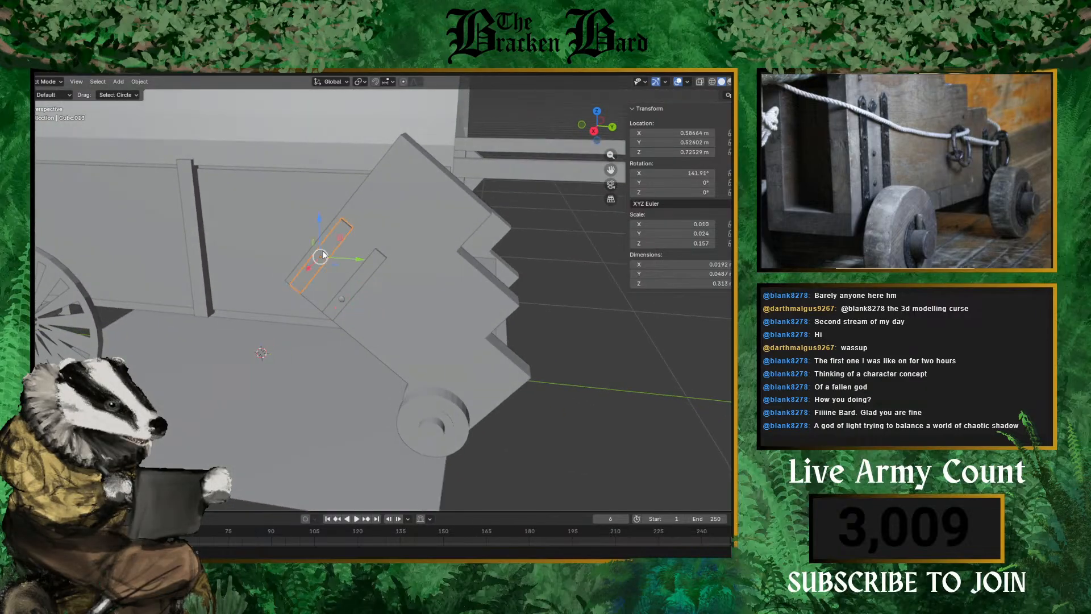
key(Delete)
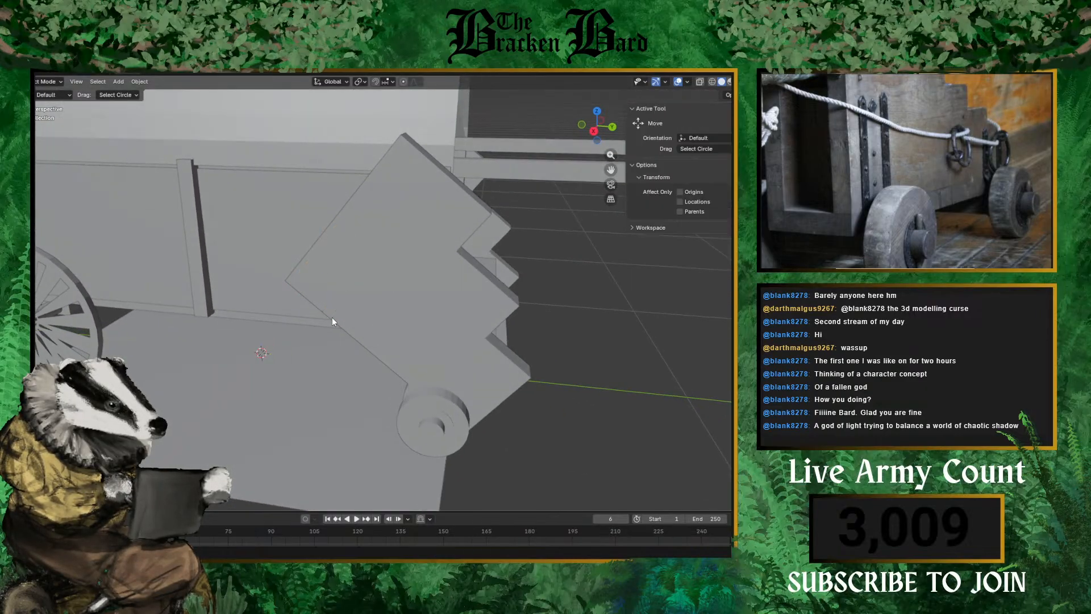
- Add a mesh cube and scale it down uniformly to about 0.327 m
scroll(332, 317, down, 5)
middle_drag(258, 366, 213, 396)
key(shift+a)
mouse_move(227, 355)
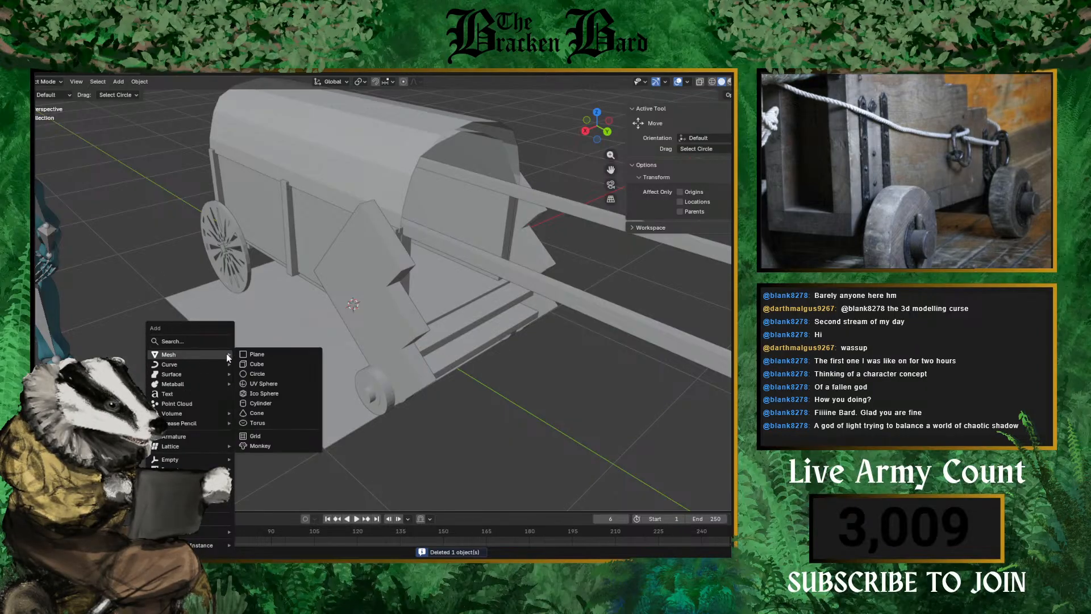
click(268, 364)
key(s)
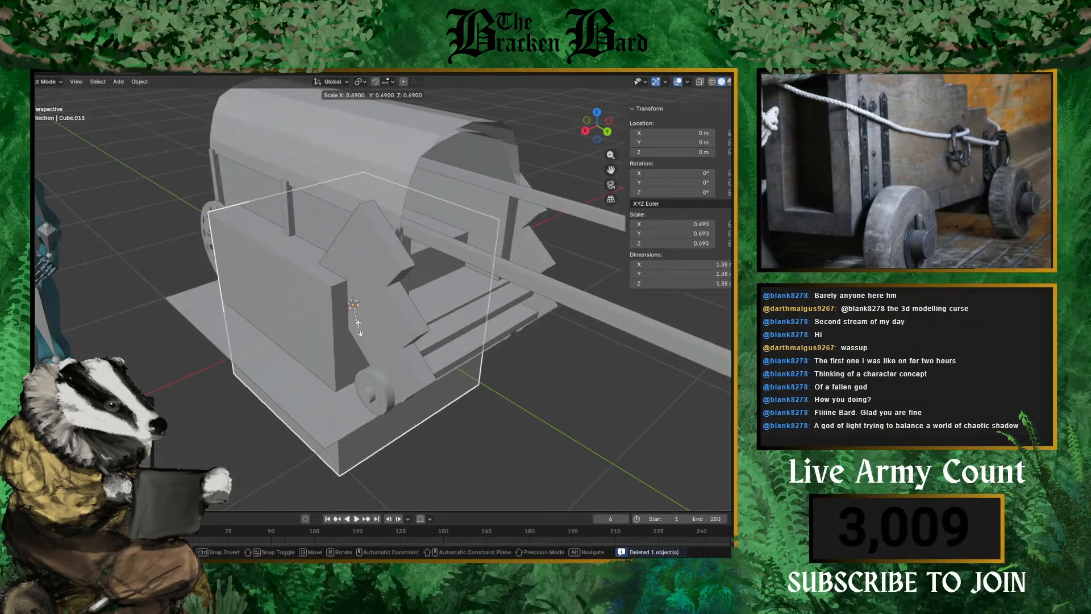
click(355, 296)
- Move the cube out beside the wagon along X to about 1.046 m and raise it along Z to about 0.483 m
key(g)
key(x)
click(219, 341)
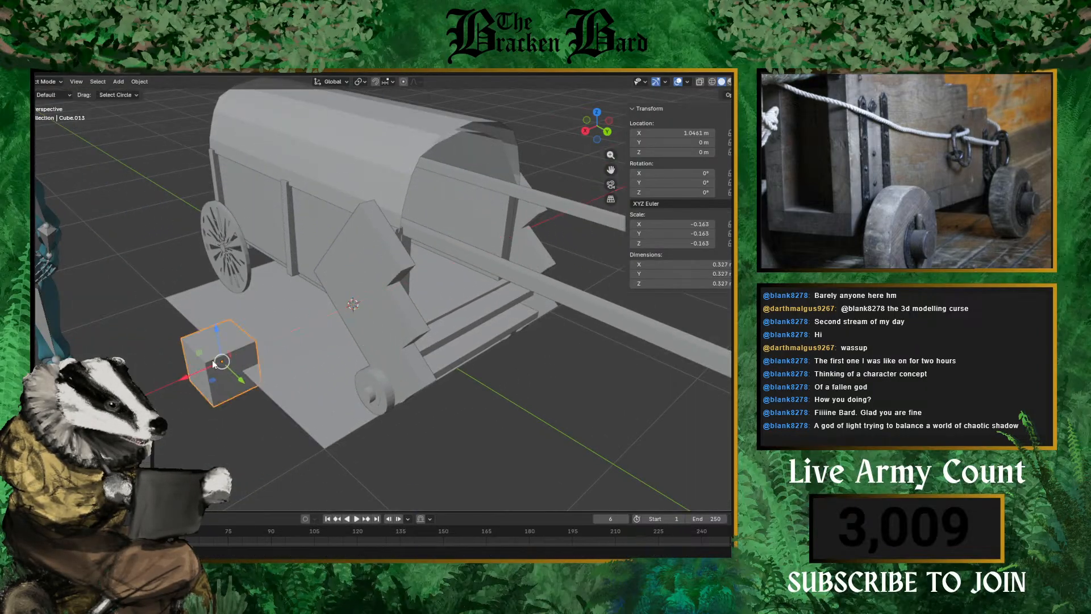
key(g)
key(z)
click(204, 267)
- Shrink the cube uniformly to about 0.055 m and stretch it along Z to about 0.321 m
key(s)
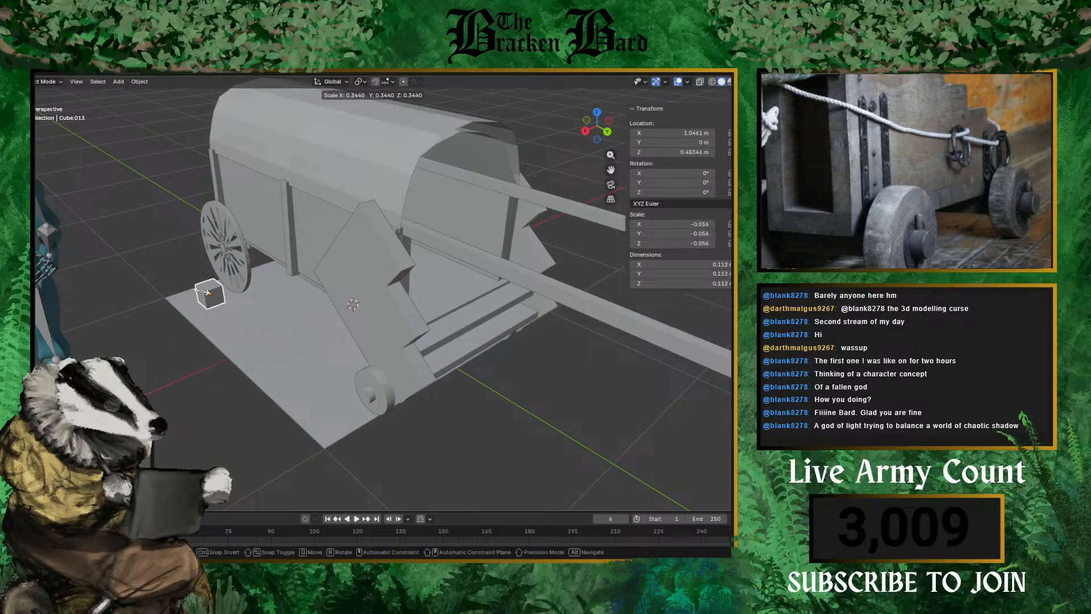
click(209, 295)
key(s)
key(x)
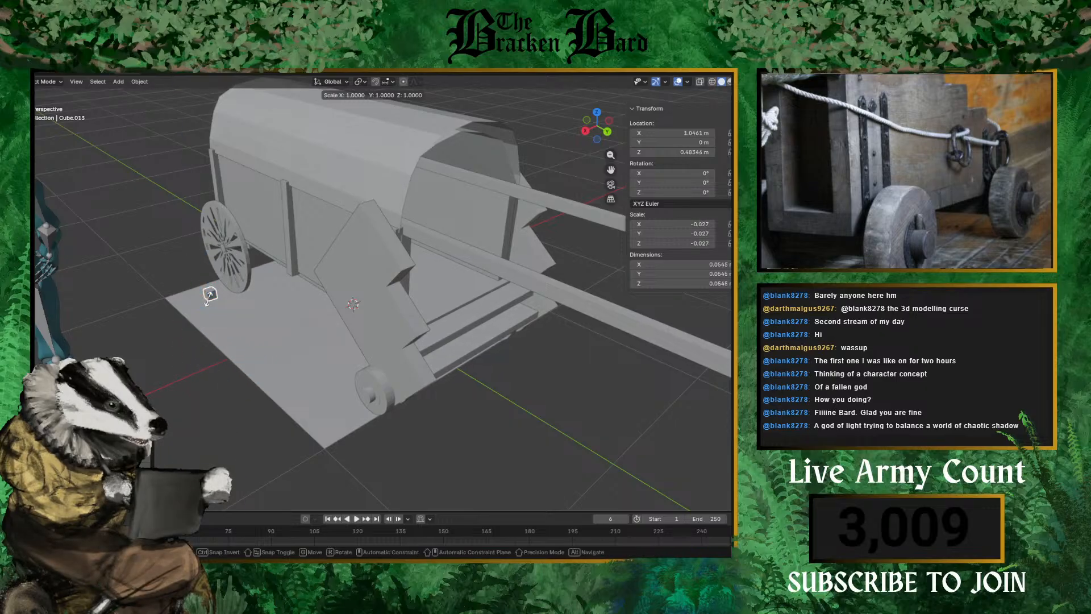
key(z)
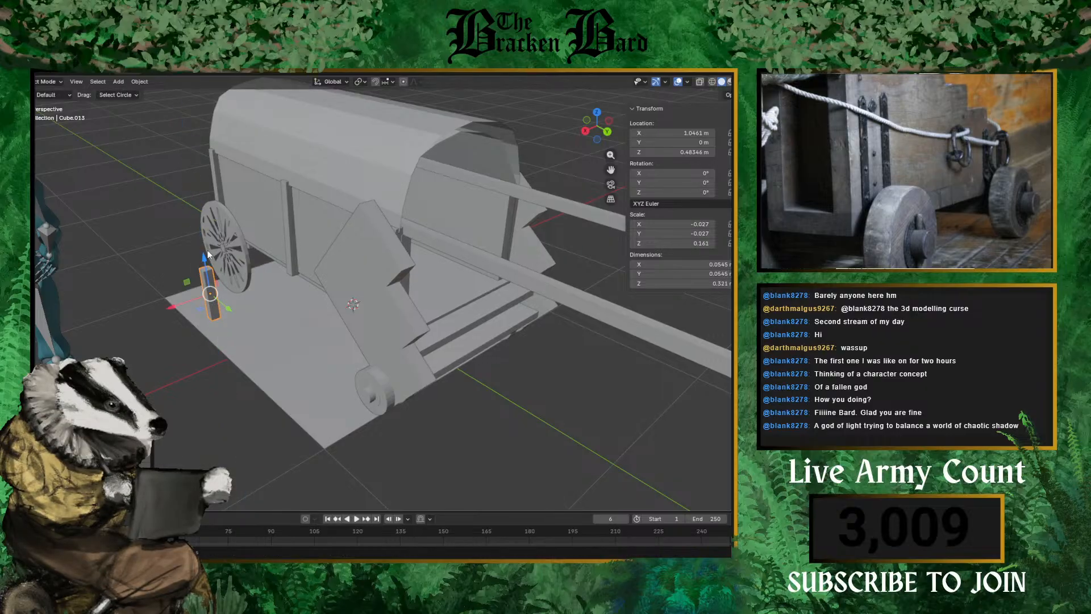
- Flatten the upright bar along X to a thickness of about 0.012 m
key(y)
key(x)
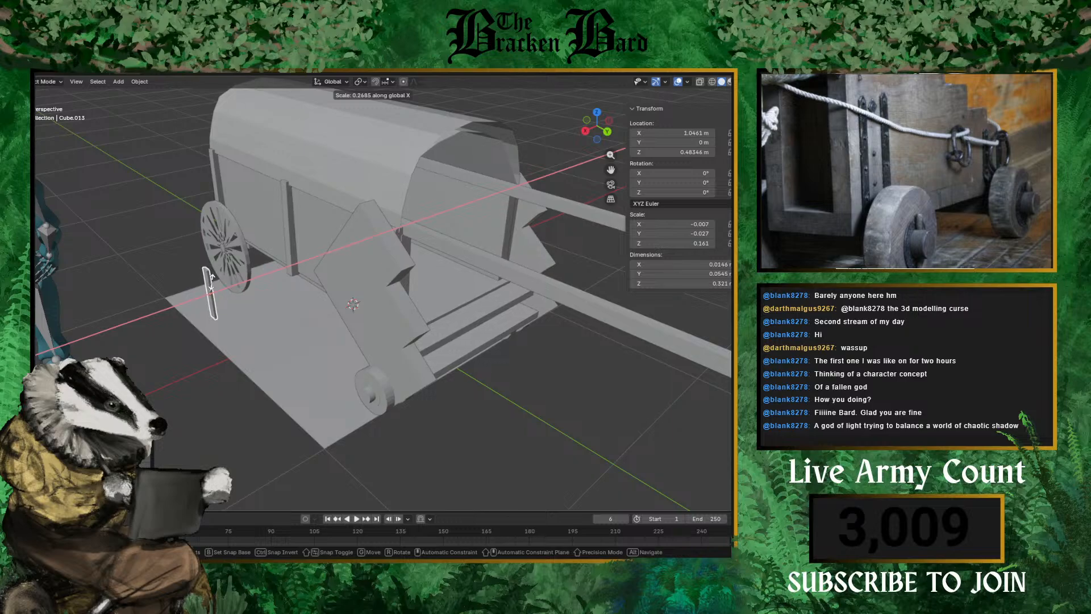
click(211, 284)
scroll(159, 292, up, 2)
shift+middle_drag(162, 291, 332, 296)
scroll(332, 299, up, 3)
scroll(331, 296, down, 4)
key(shift+a)
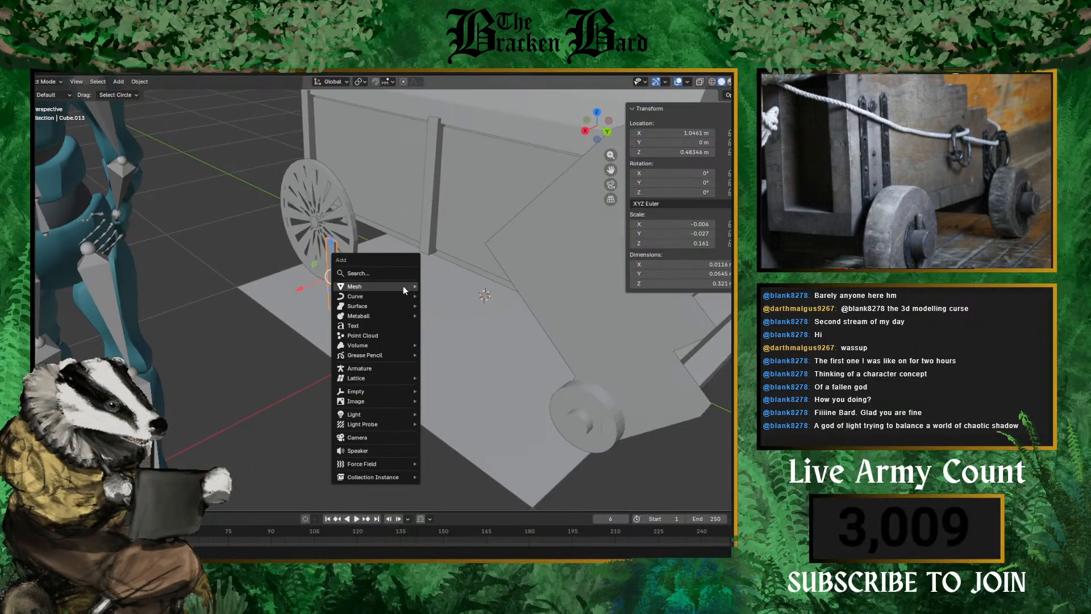
mouse_move(360, 285)
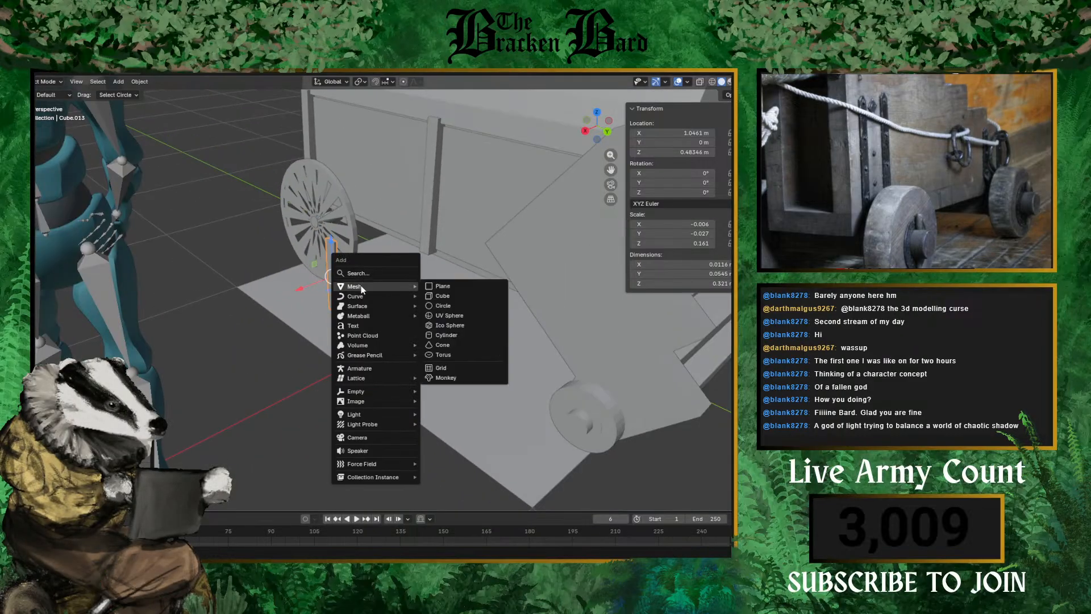
click(446, 304)
key(ctrl+z)
- Add a UV sphere for the rivet and scale it down uniformly to about 0.13 m
key(shift+a)
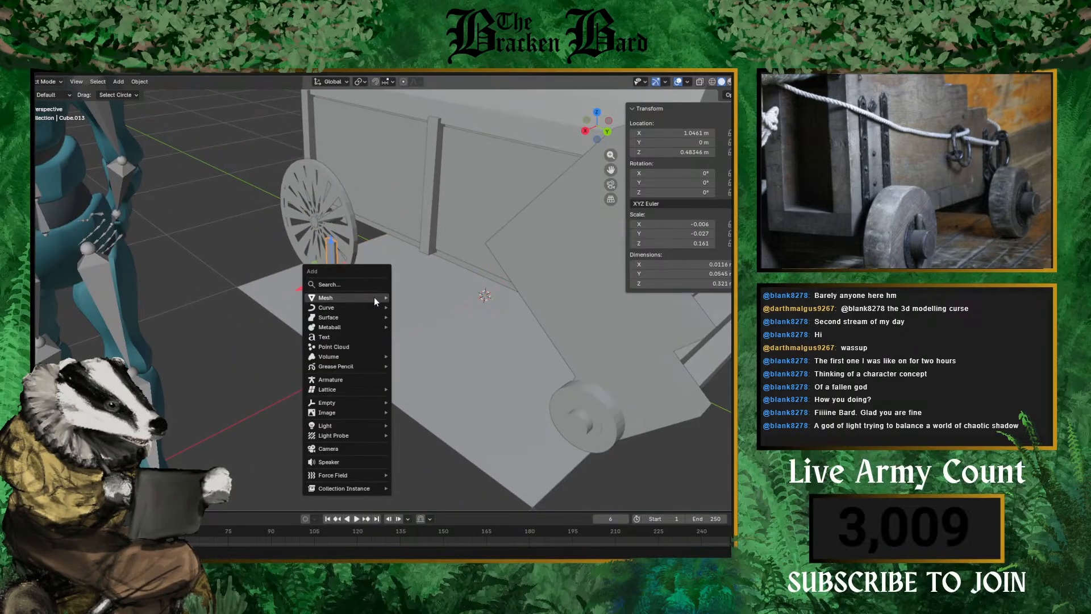
mouse_move(374, 296)
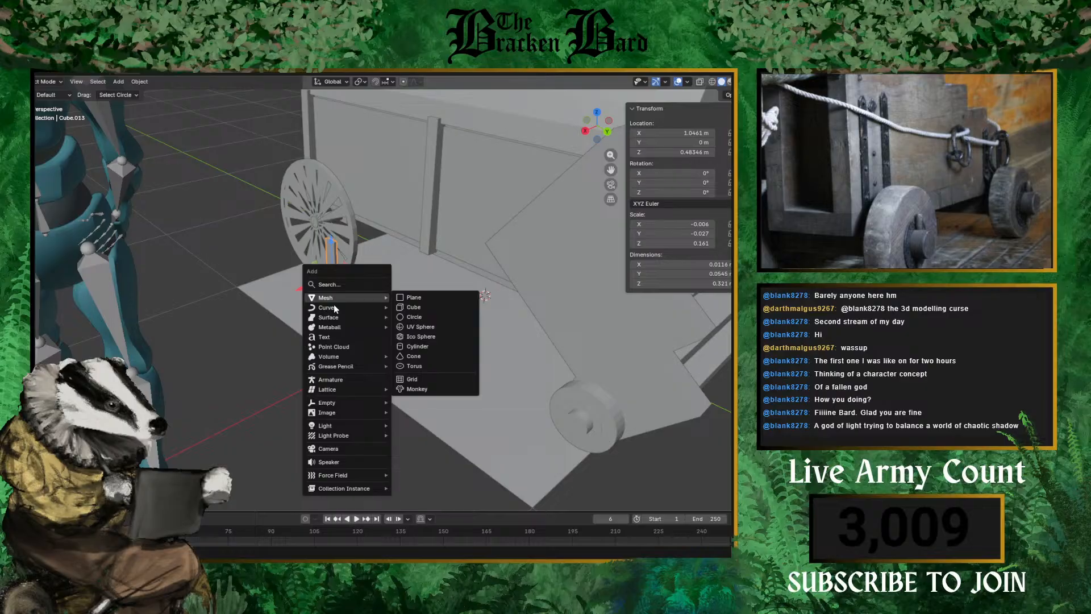
click(421, 327)
scroll(336, 304, down, 5)
key(s)
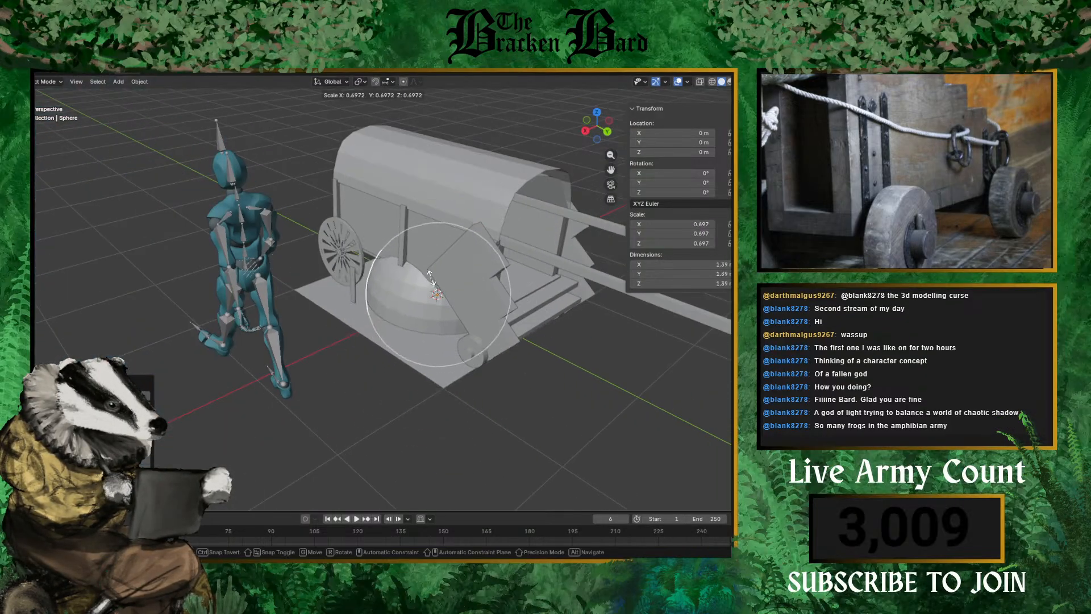
click(438, 295)
scroll(438, 295, up, 2)
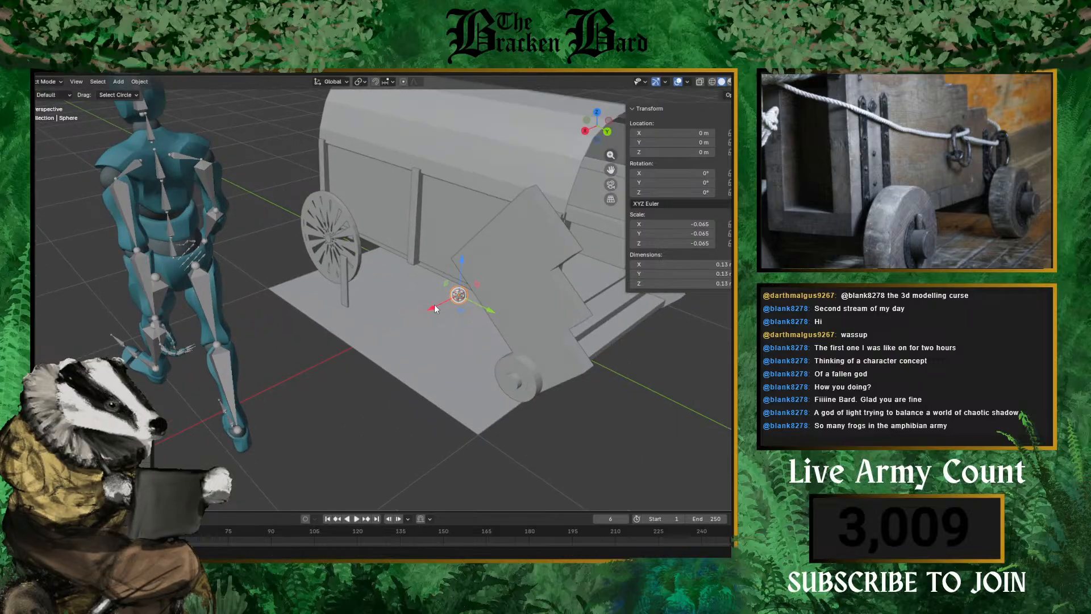
- Move the sphere along X to about 1.014 m and along Z to about 0.346 m, near the bar's lower end
key(g)
key(x)
click(349, 335)
key(g)
key(z)
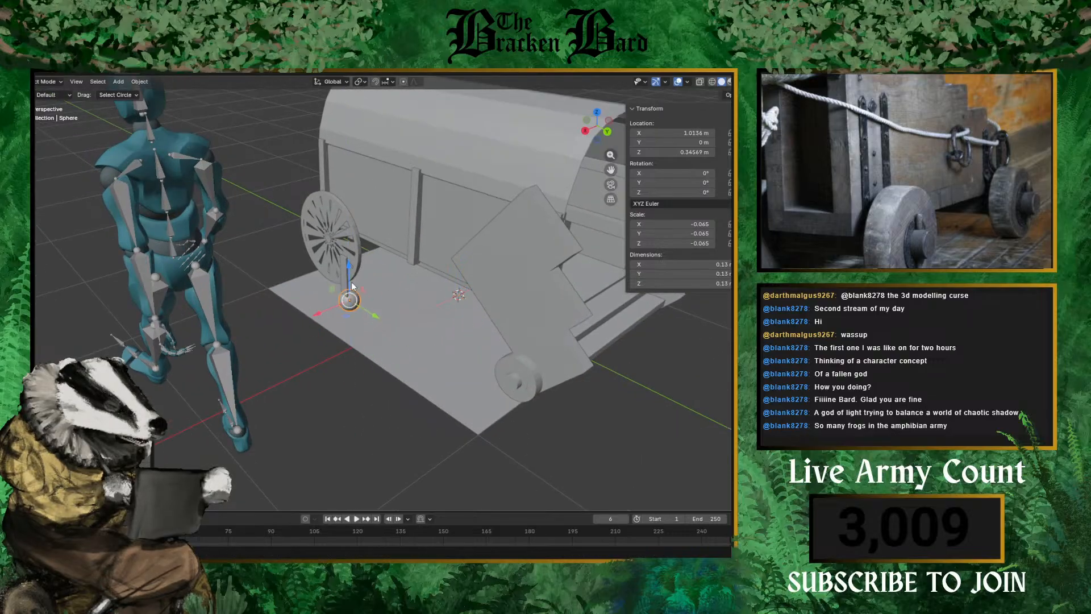
click(346, 291)
- Shrink the sphere to about 0.036 m and move it along X to about 1.045 m, into the bar
key(s)
click(350, 296)
scroll(342, 307, up, 3)
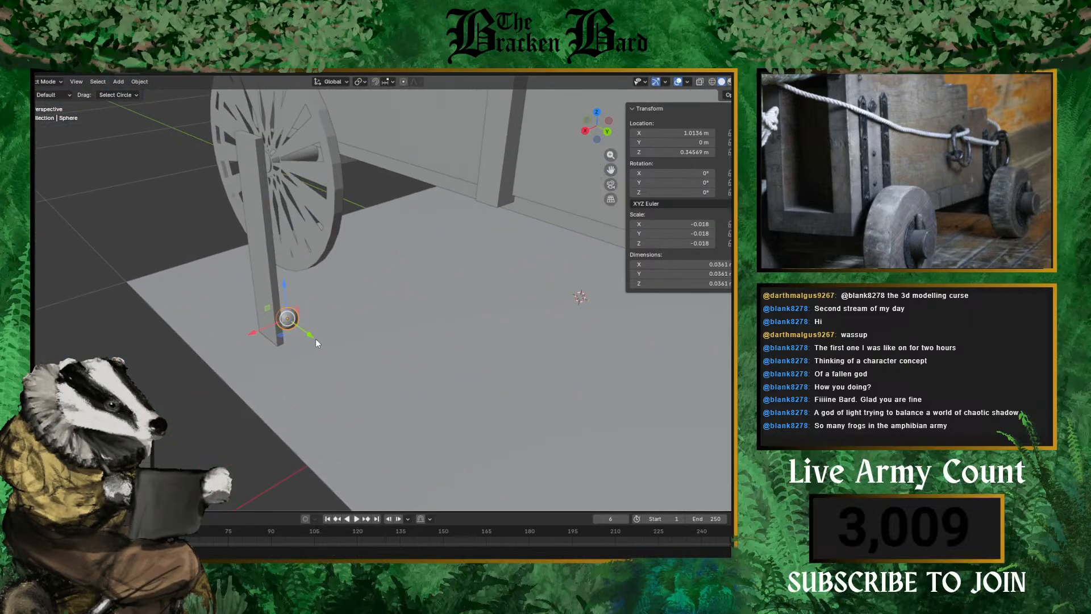
key(g)
key(x)
click(263, 335)
- Shrink the sphere uniformly to about 0.022 m and flatten it along X to about 0.01 m
middle_drag(262, 334, 309, 307)
scroll(316, 289, up, 2)
key(s)
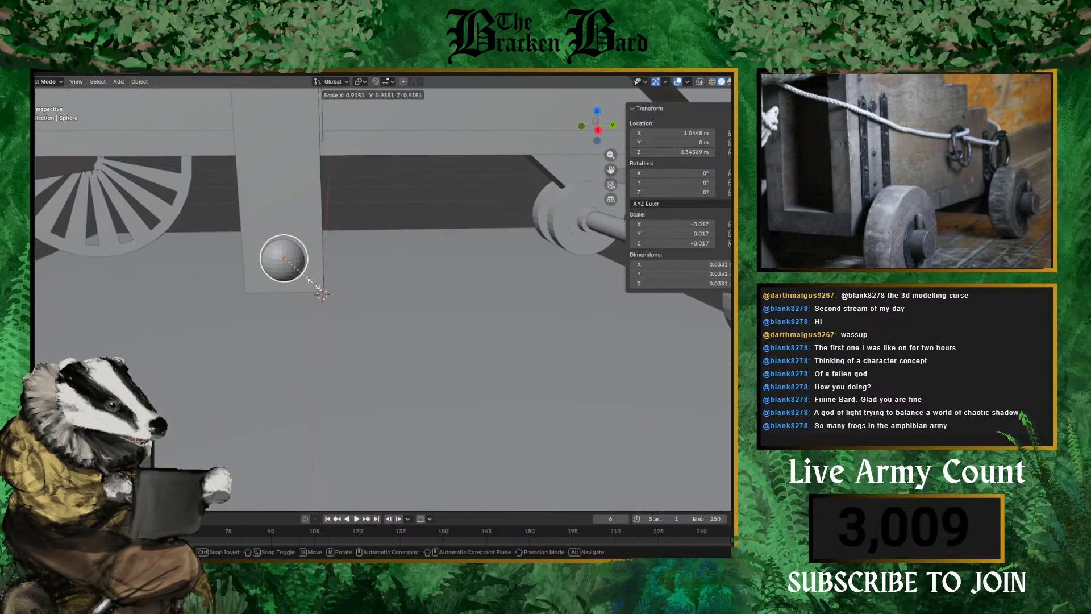
alt+middle_drag(343, 268, 248, 273)
key(x)
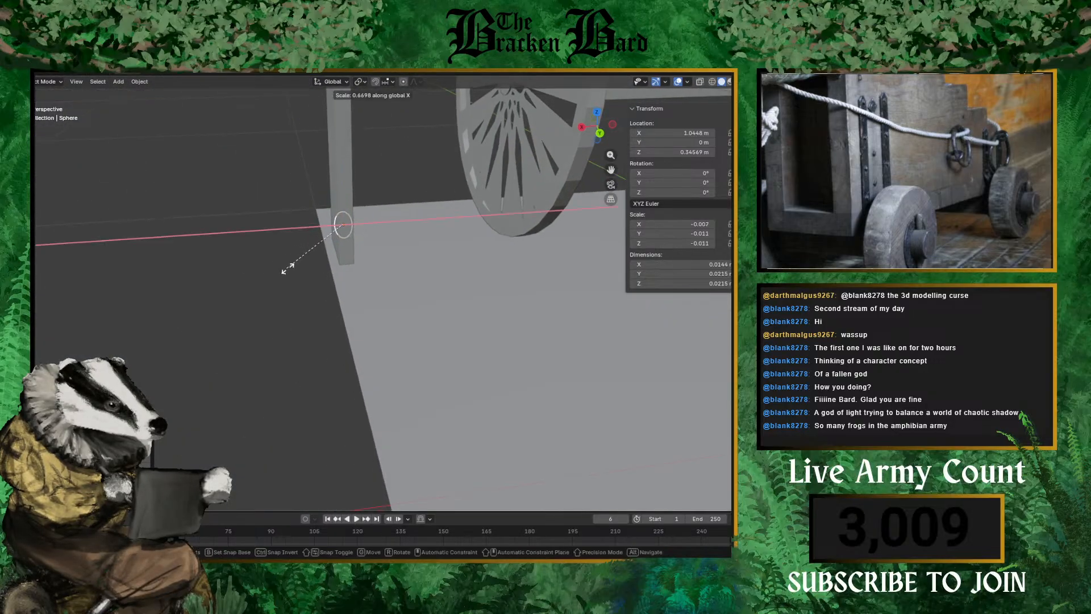
key(x)
key(x)
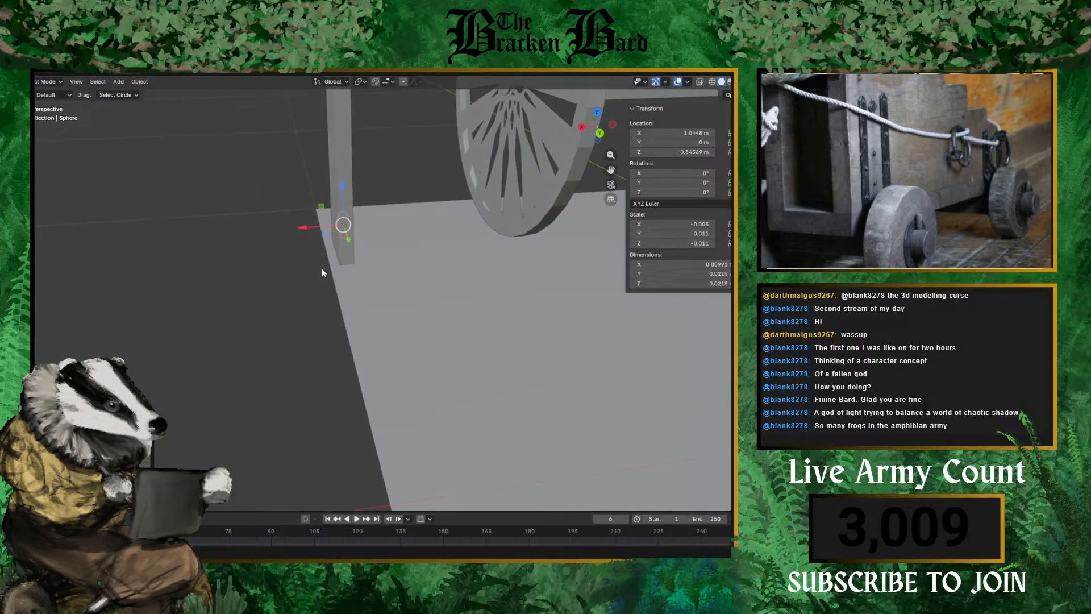
- Move the rivet along X to about 1.05 m so it protrudes from the bar's face, and shrink it to about 0.013 m across
key(g)
key(x)
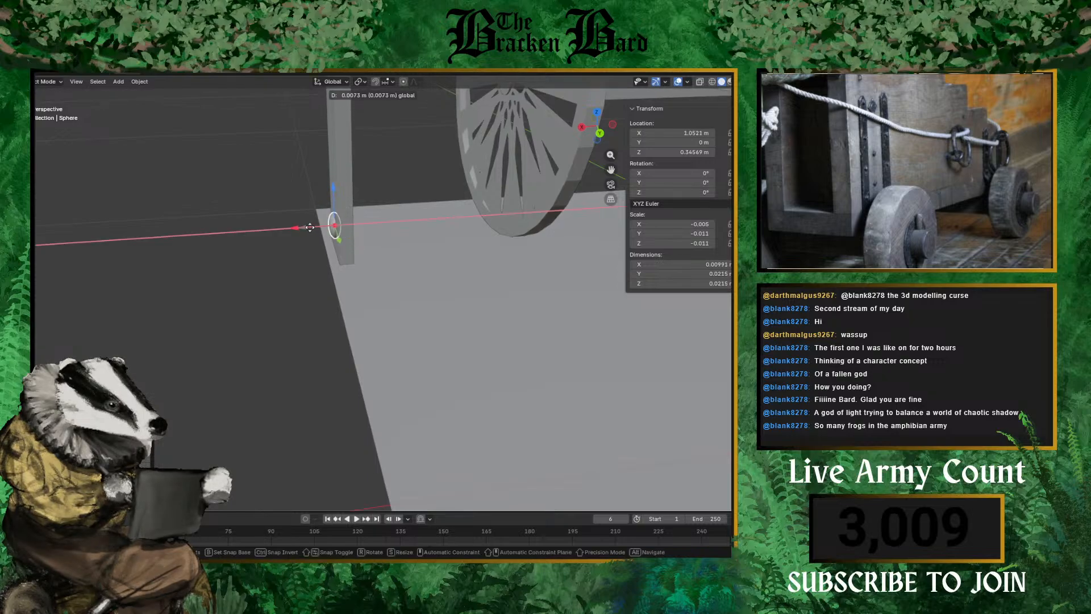
click(312, 228)
middle_drag(313, 227, 431, 207)
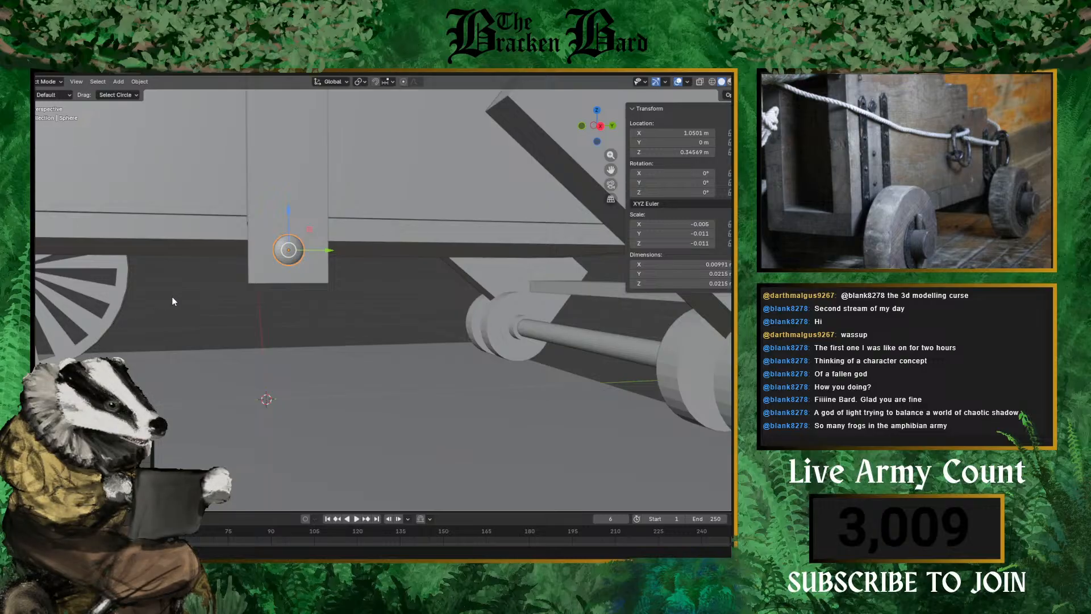
key(s)
click(341, 249)
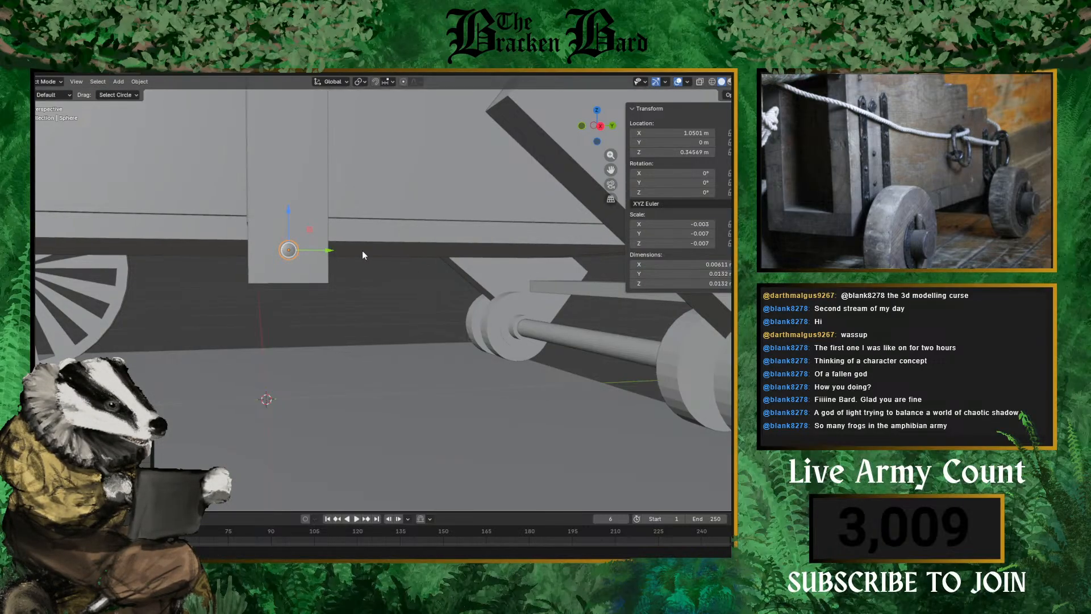
- Add an Array modifier to the rivet, producing five evenly spaced rivets along Z up the bar
mouse_move(363, 250)
middle_down()
mouse_move(204, 266)
mouse_move(372, 274)
mouse_move(427, 214)
mouse_move(346, 293)
mouse_move(353, 272)
mouse_move(336, 267)
mouse_move(364, 265)
middle_up()
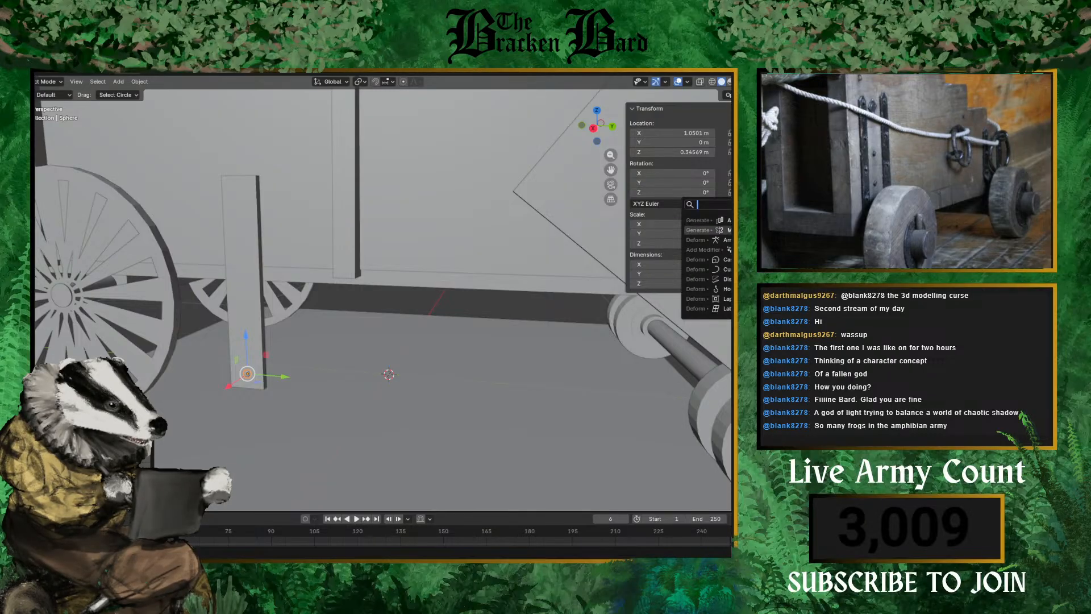
click(729, 220)
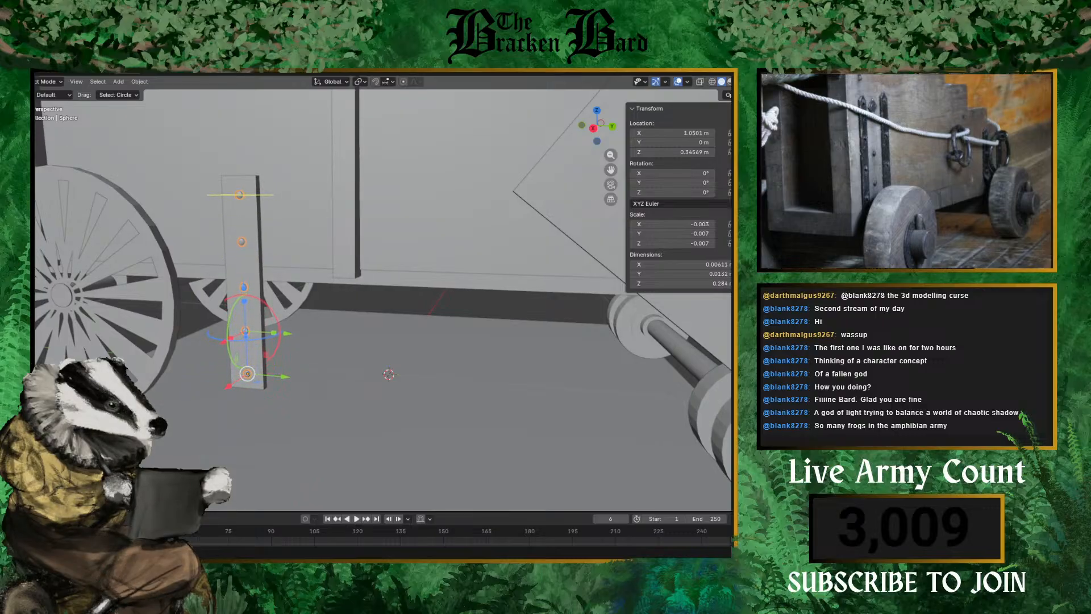
click(438, 384)
middle_drag(438, 385, 382, 363)
- Try to join the arrayed rivets and the bar into a single object
click(239, 338)
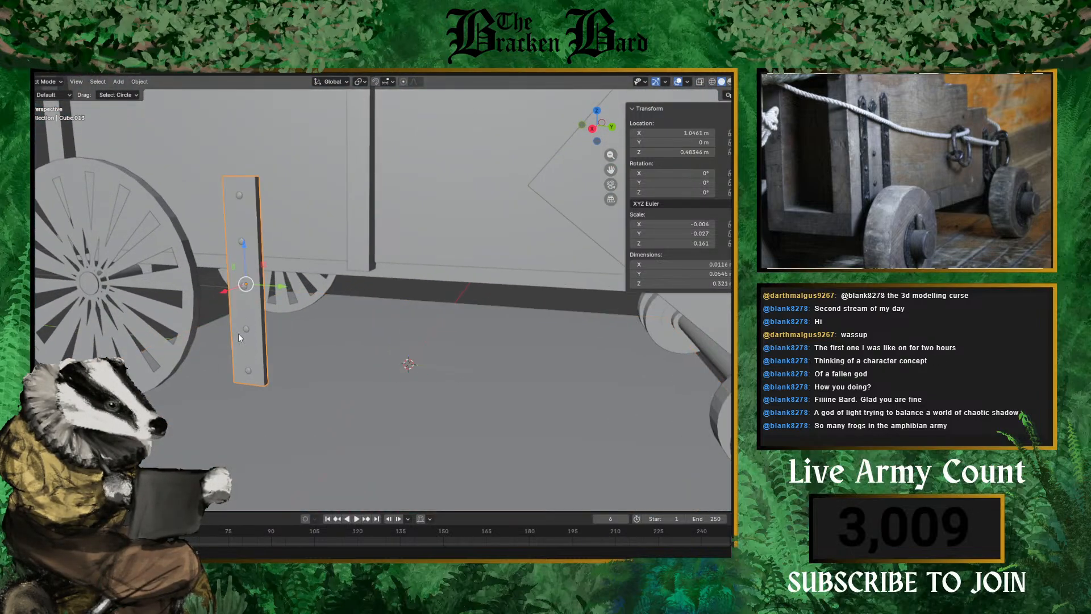
click(250, 370)
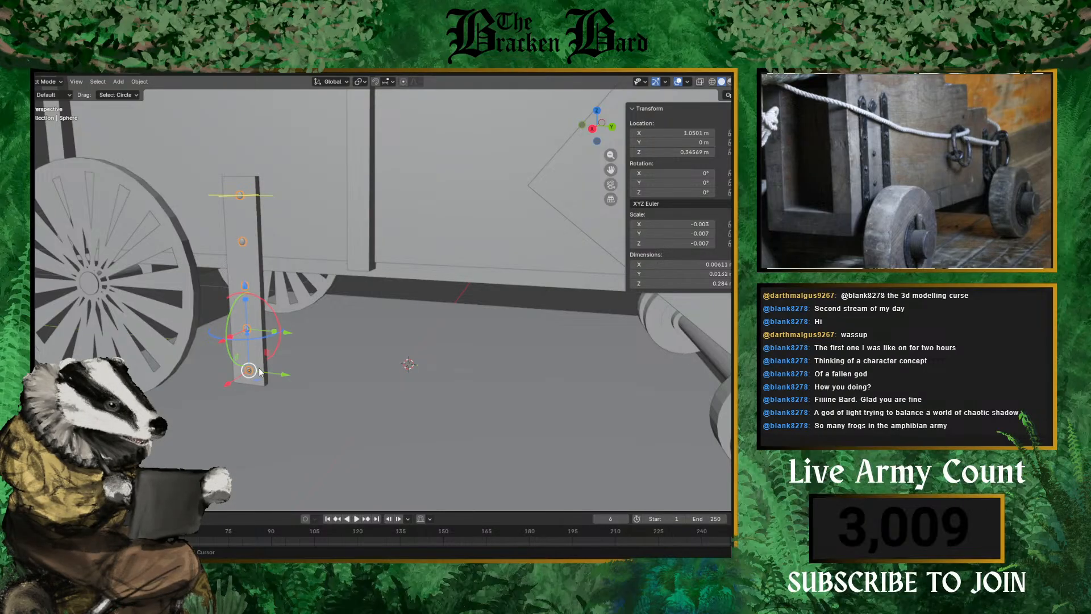
click(264, 382)
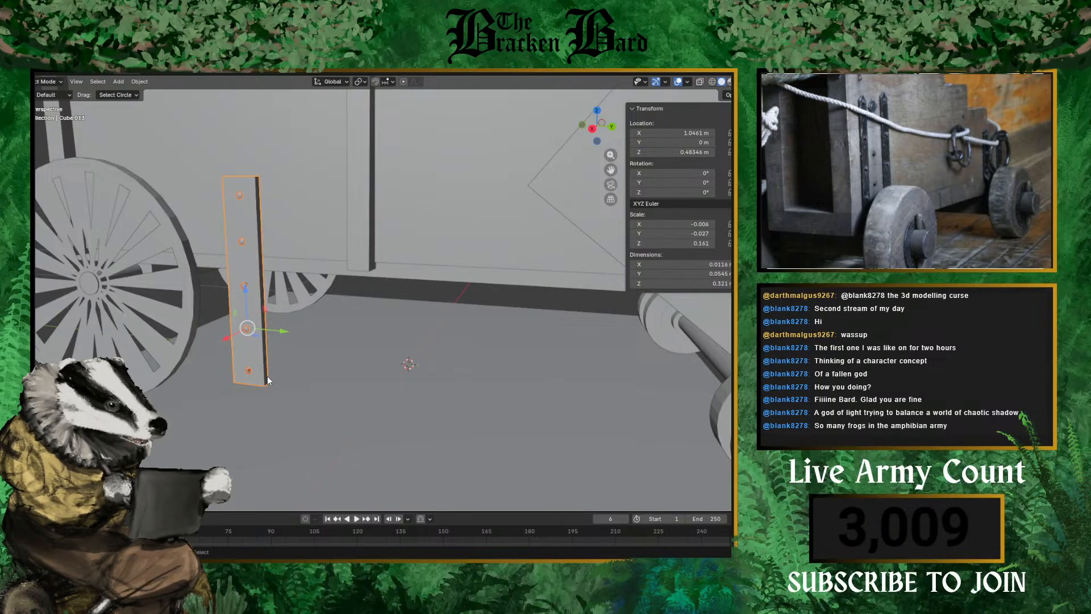
middle_drag(269, 381, 381, 384)
click(319, 406)
key(ctrl+z)
key(ctrl+z)
click(575, 345)
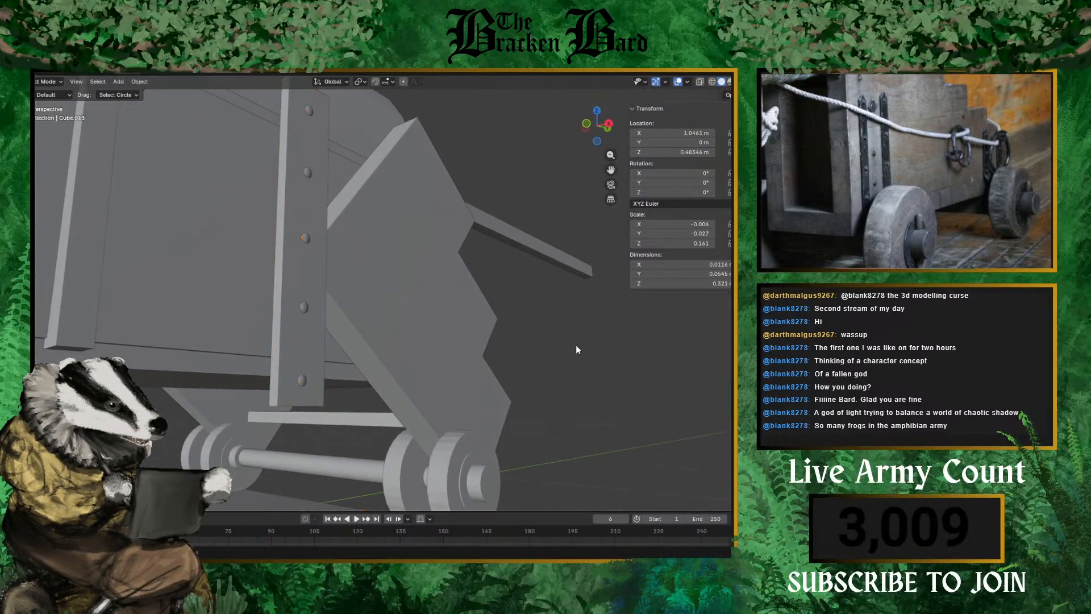
middle_drag(575, 346, 200, 333)
shift+click(219, 387)
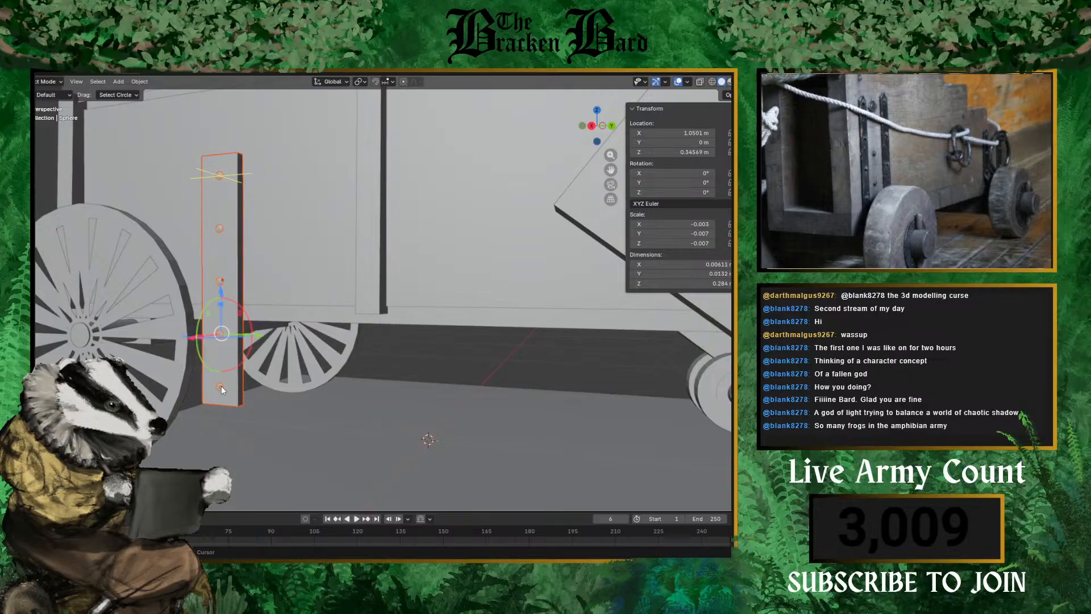
key(alt+a)
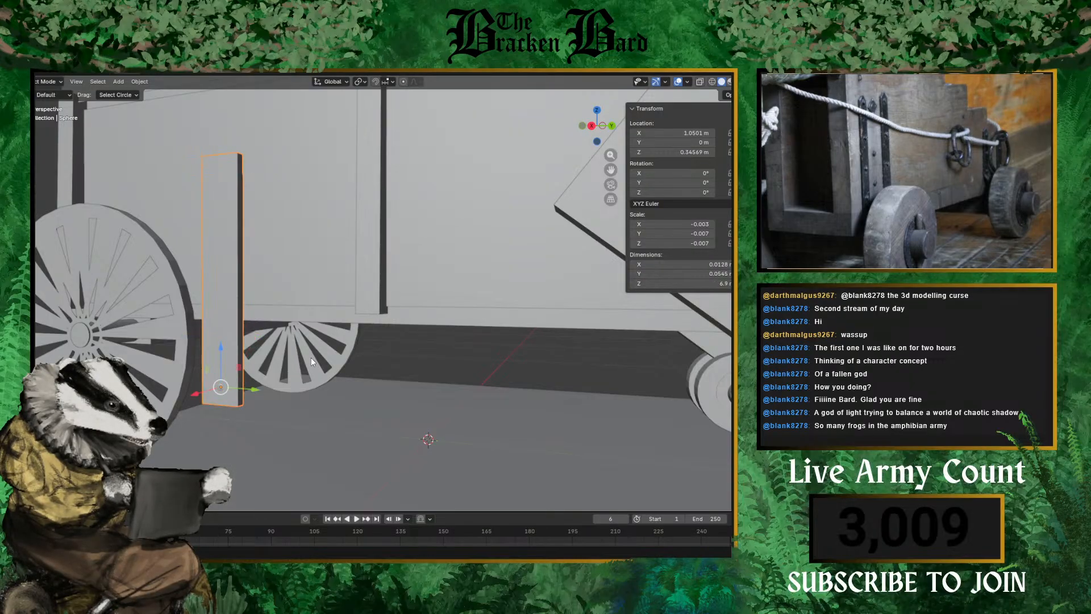
key(ctrl+z)
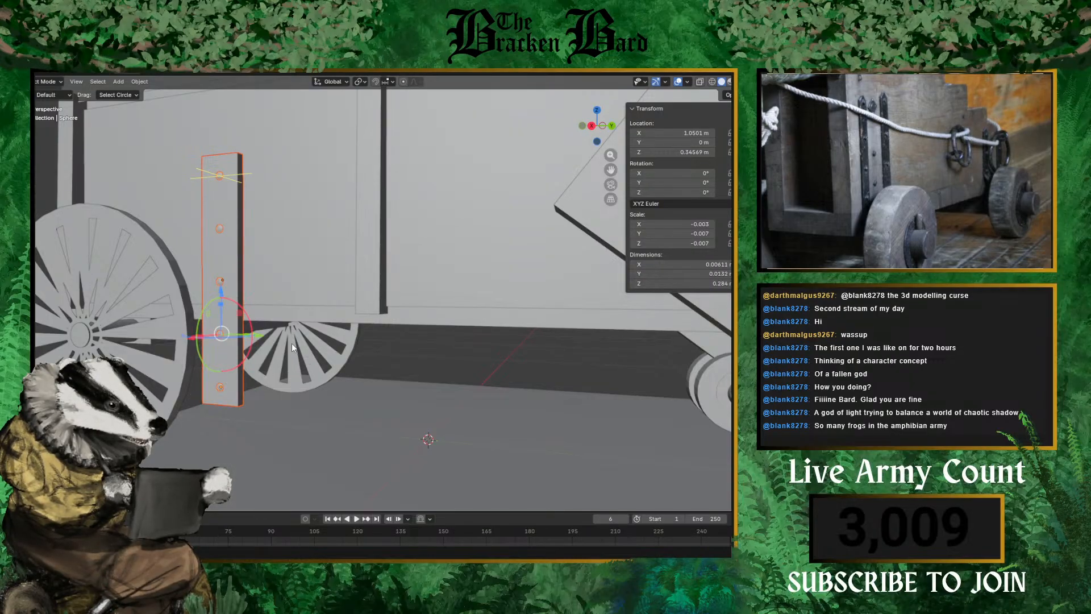
click(283, 361)
middle_drag(275, 377, 326, 392)
click(219, 398)
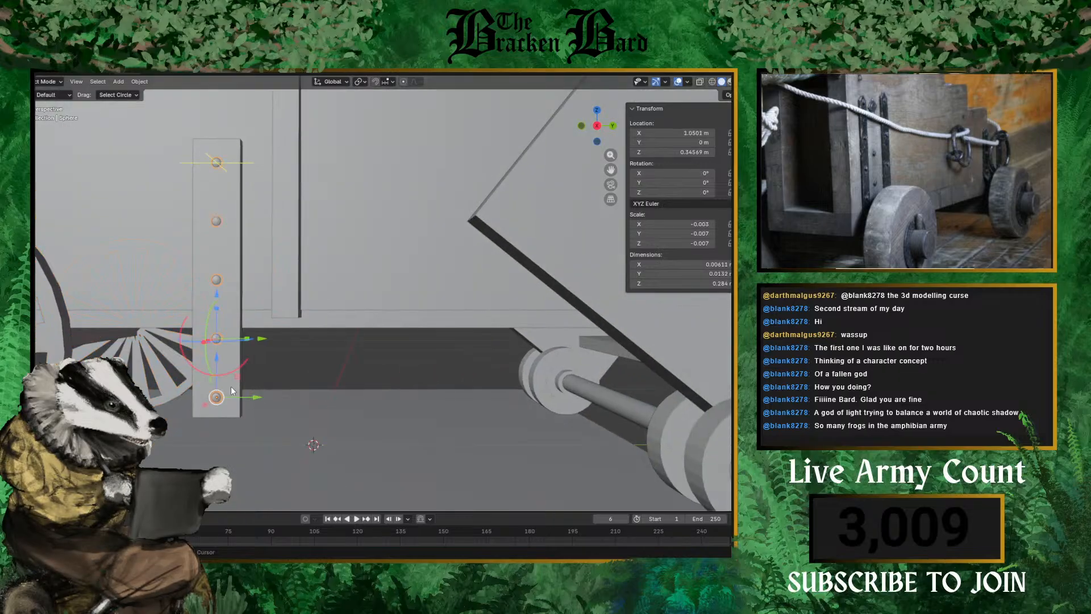
shift+click(230, 387)
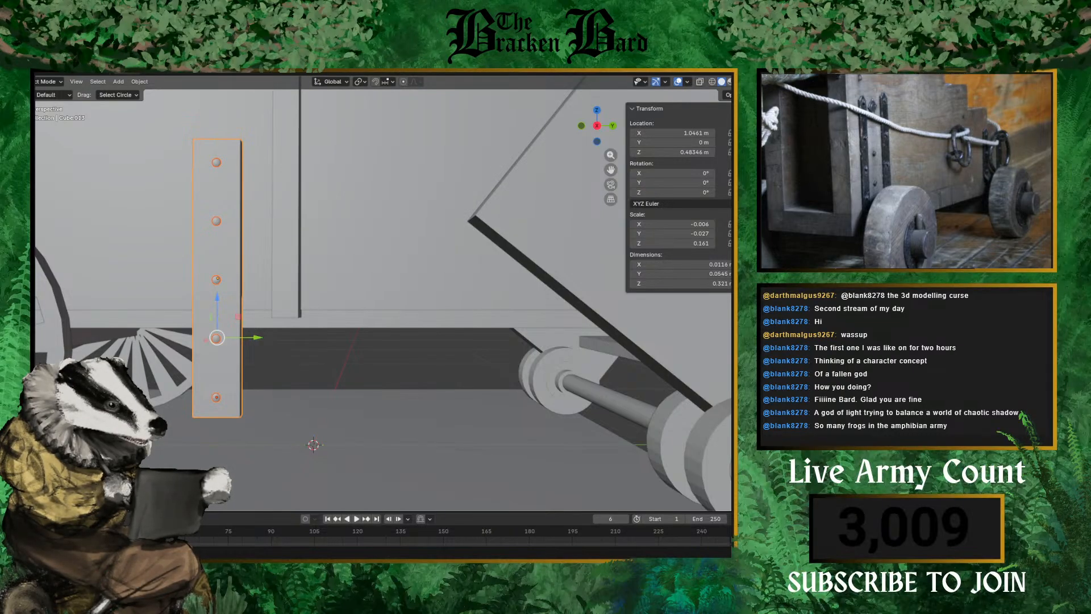
click(409, 358)
click(223, 360)
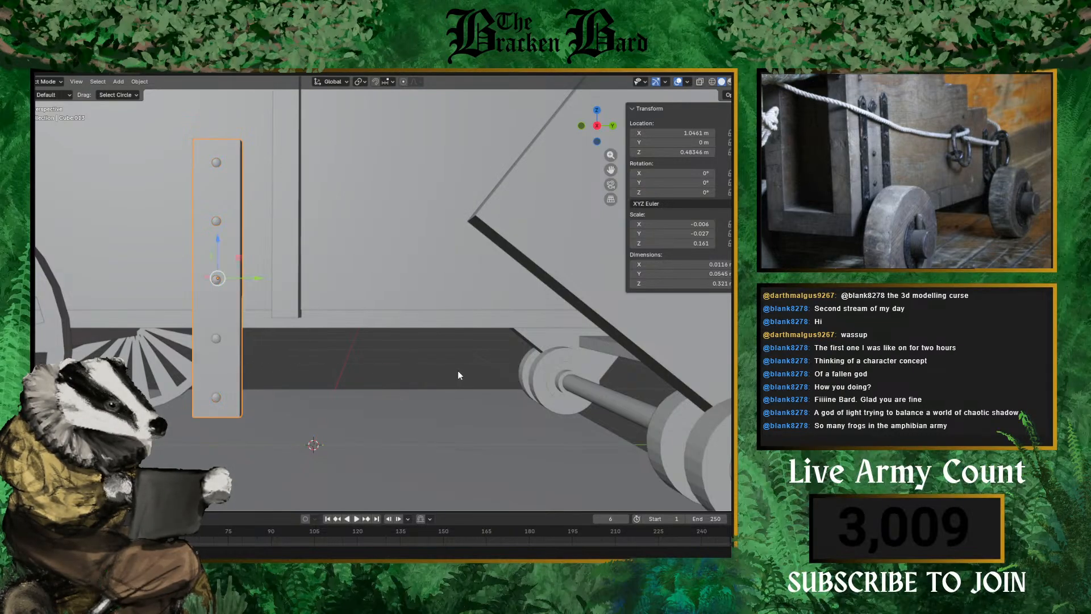
key(g)
key(Escape)
click(301, 333)
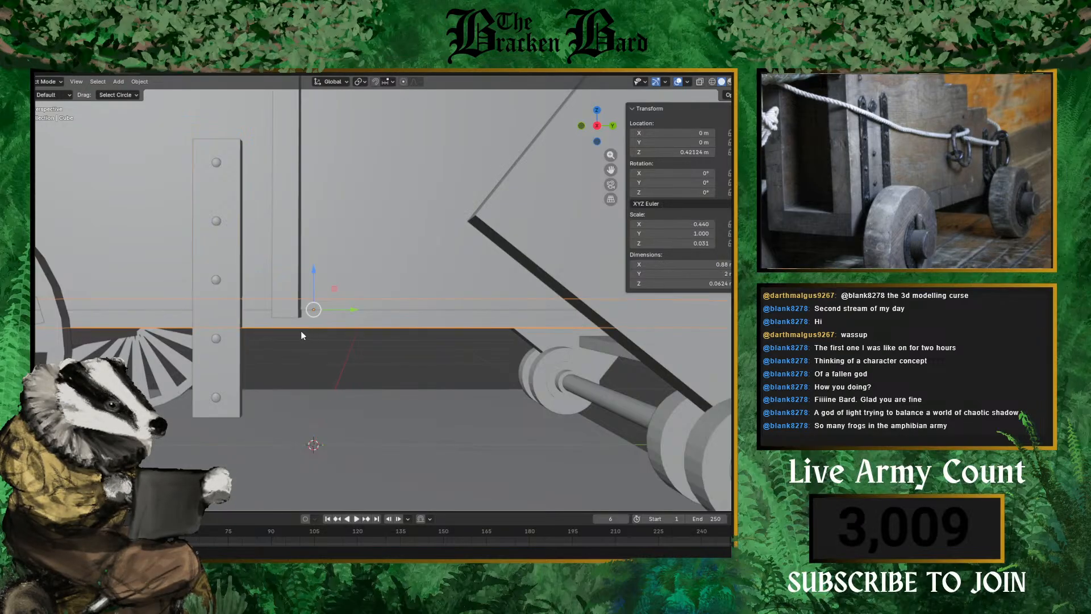
- Duplicate the bar with its rivets and place the copy along Y at about 0.488 m
click(213, 341)
middle_drag(267, 343, 268, 285)
key(shift+d)
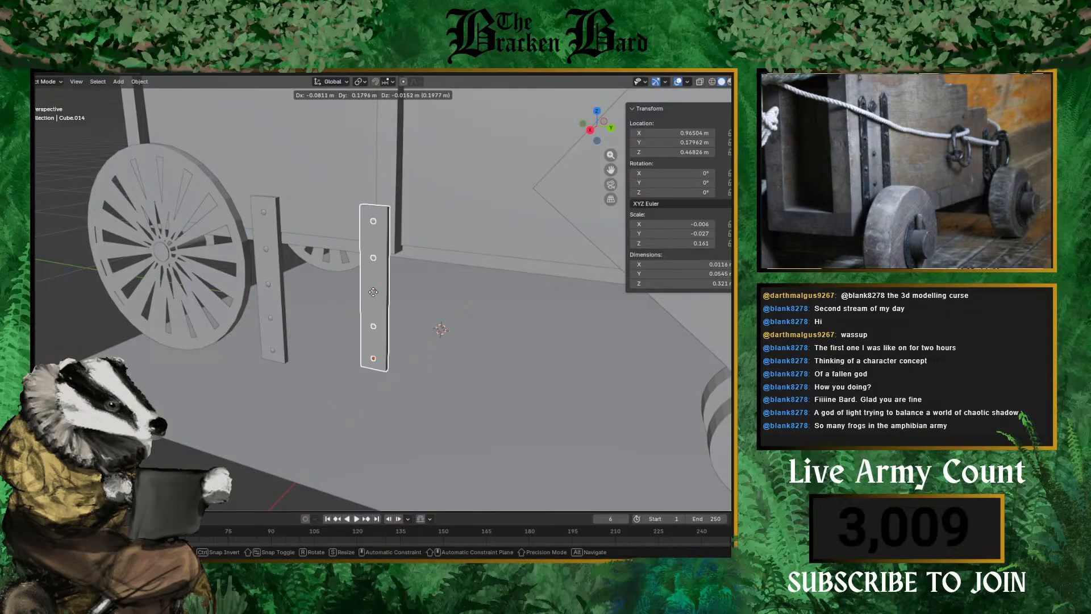
click(469, 302)
middle_drag(470, 302, 340, 284)
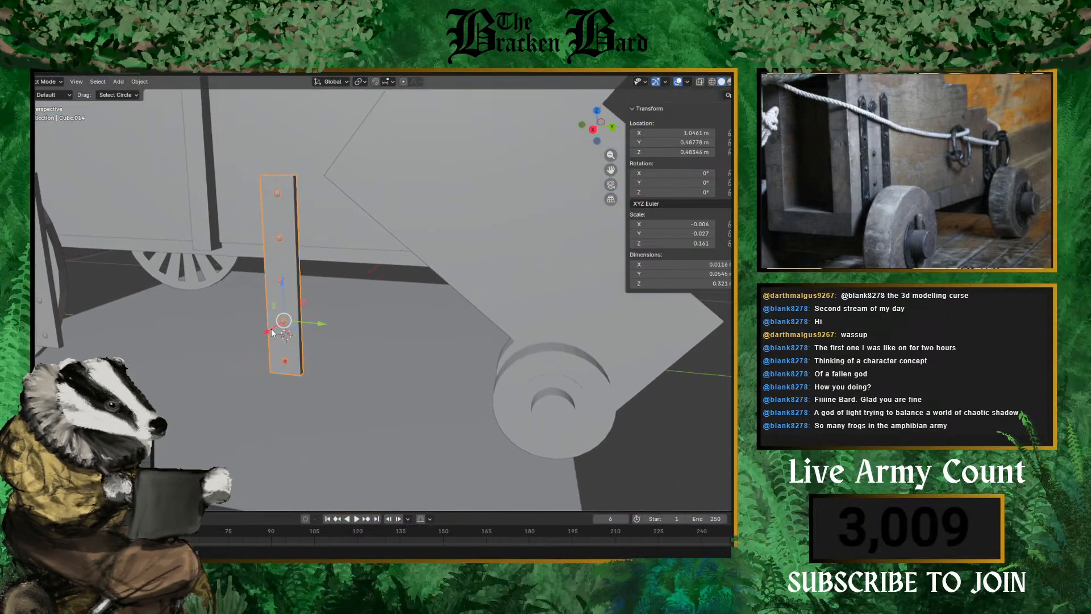
- Move the duplicated bracket inward along X to about 0.729 m and rotate it about X by about -48.4°
drag(271, 329, 346, 267)
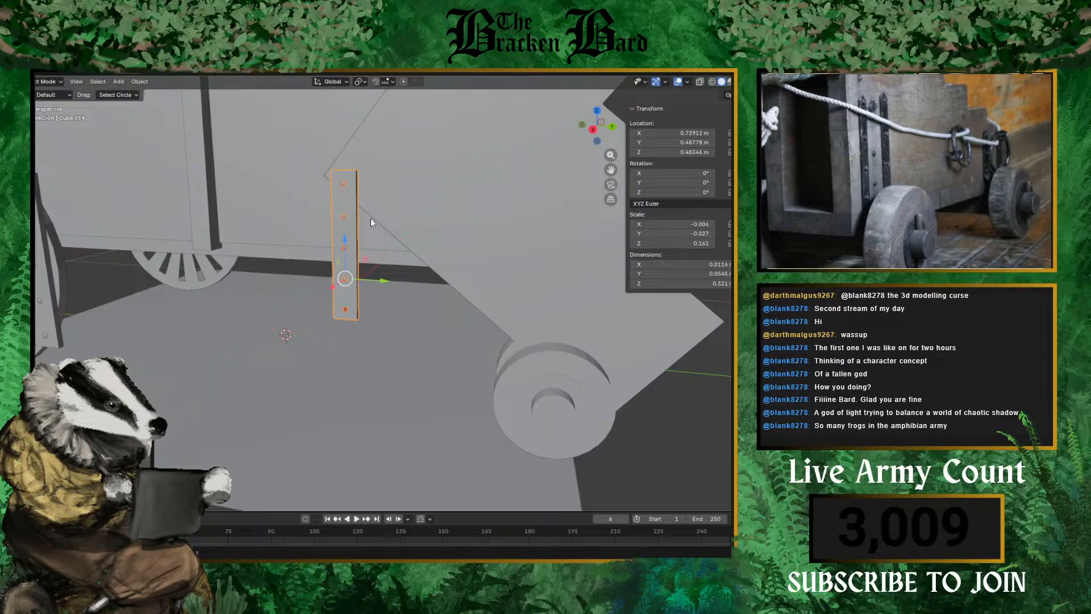
key(r)
key(x)
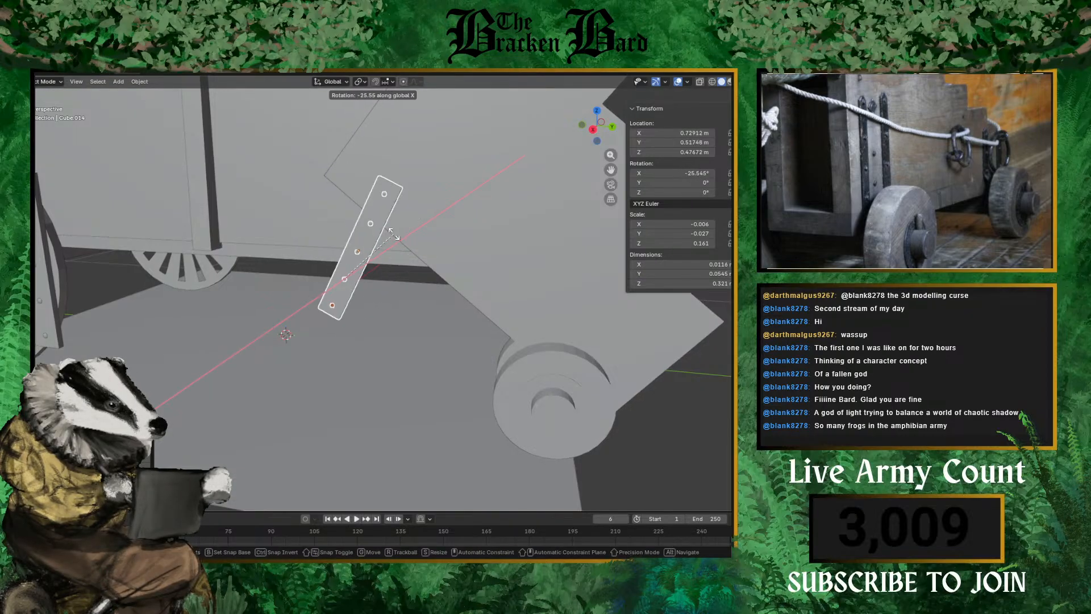
click(415, 263)
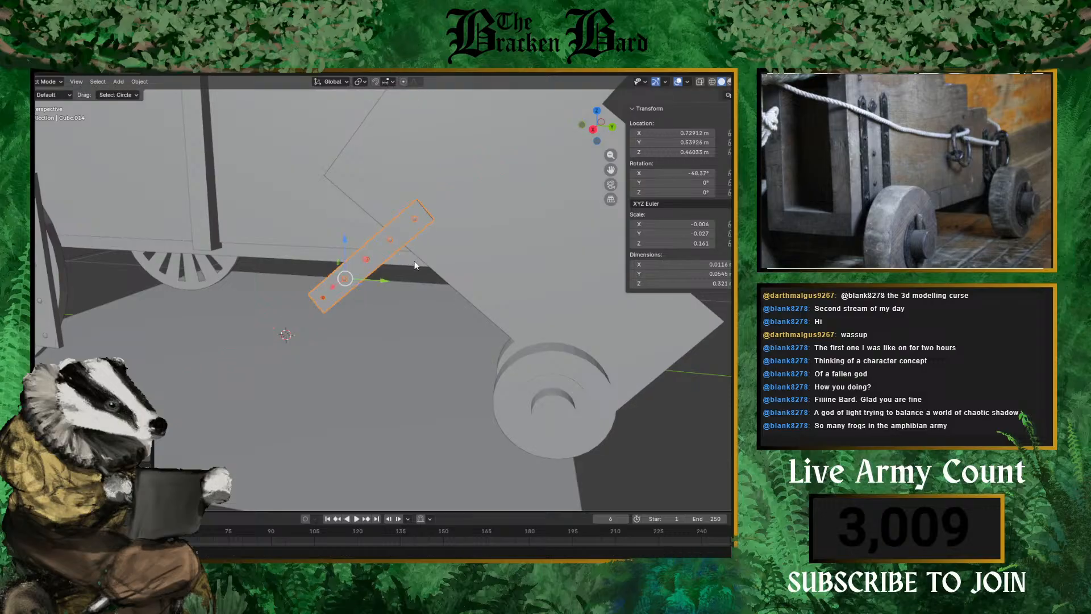
- Move the tilted bracket along X to about 0.594 m, against the wagon's stepped side panel
middle_drag(415, 261, 391, 264)
drag(391, 265, 441, 268)
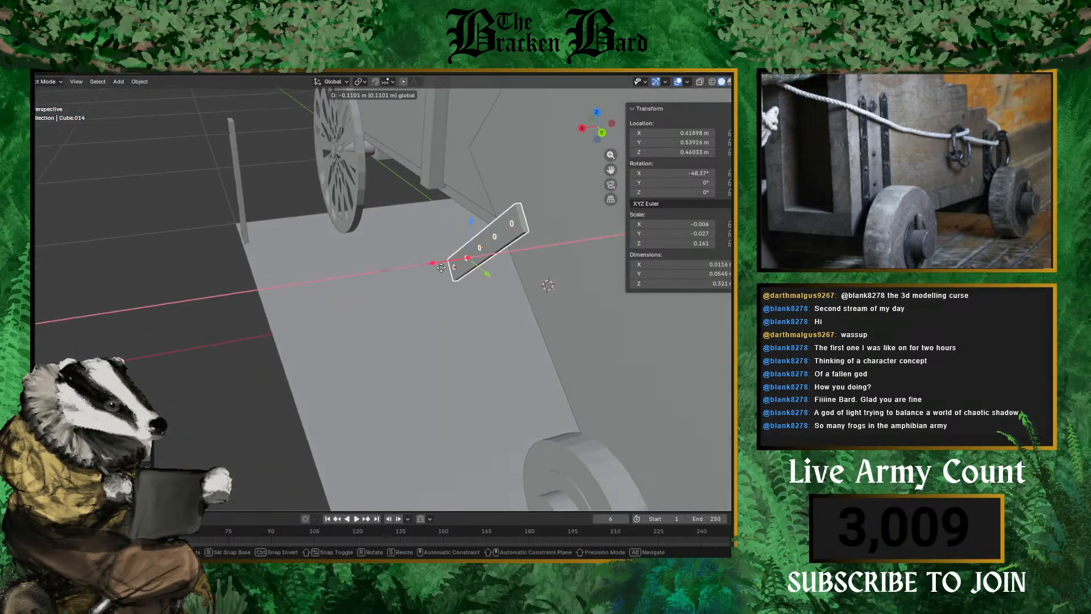
click(428, 271)
middle_drag(428, 271, 271, 353)
key(g)
key(x)
click(358, 333)
- Raise the tilted bracket along Z to about 0.70 m, near the upper slanted end of the side panel
key(g)
key(z)
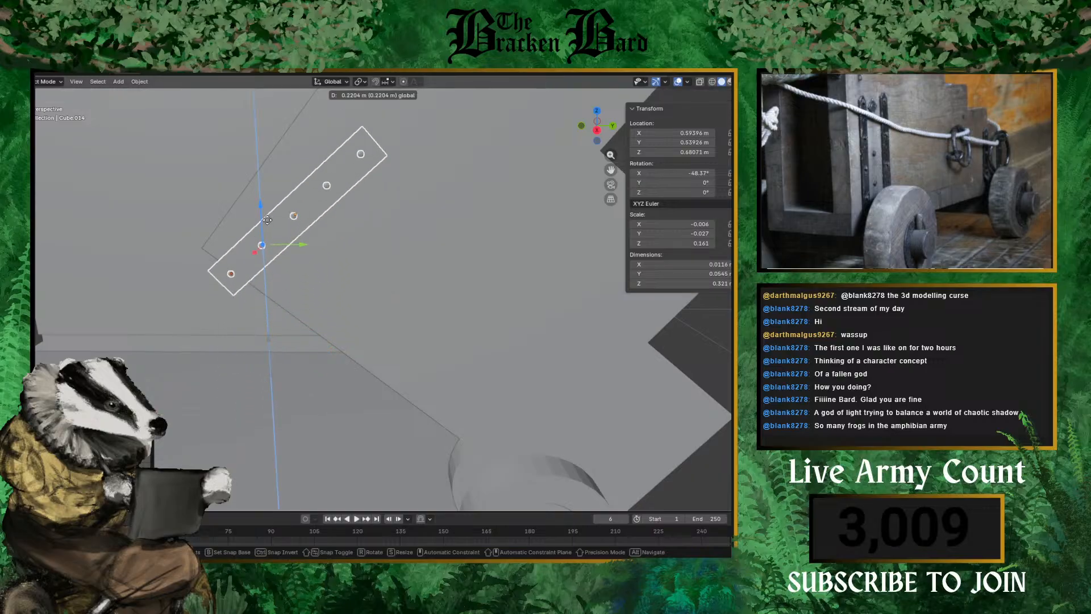
click(268, 206)
middle_drag(309, 260, 270, 186)
- Duplicate the tilted bracket to about Y 0.663 m, Z 0.616 m beside the original and rotate the copy about X to about -38.2°
key(shift+d)
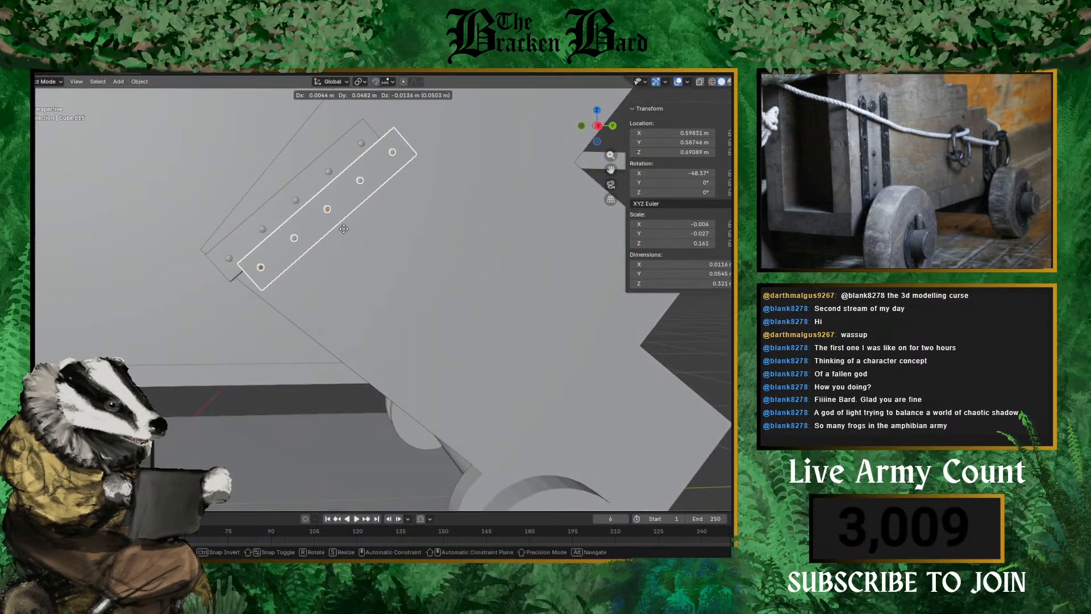
right_click(362, 228)
drag(294, 231, 389, 249)
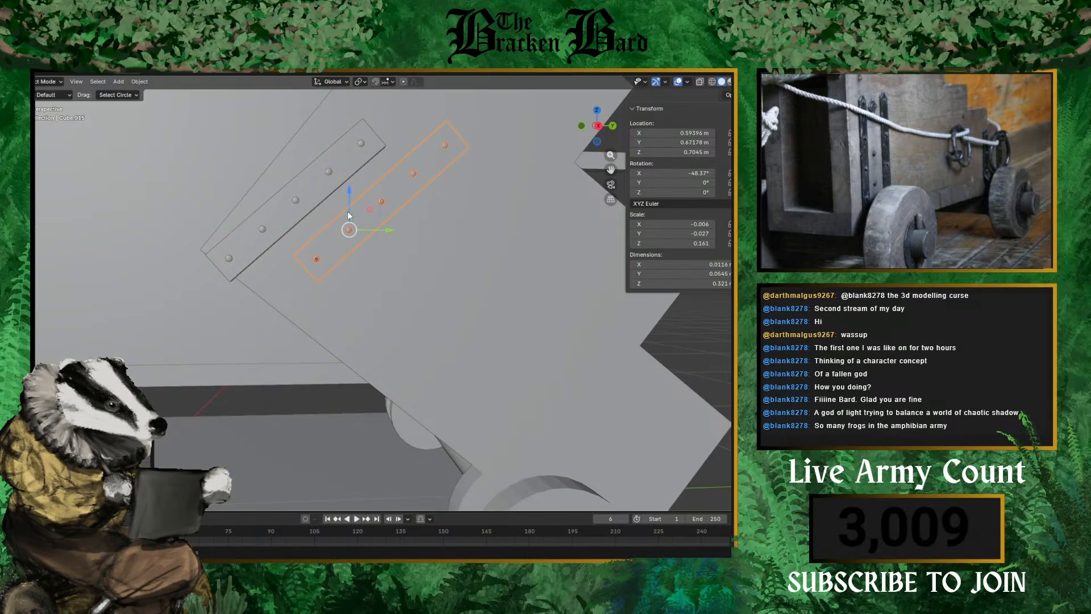
key(g)
key(r)
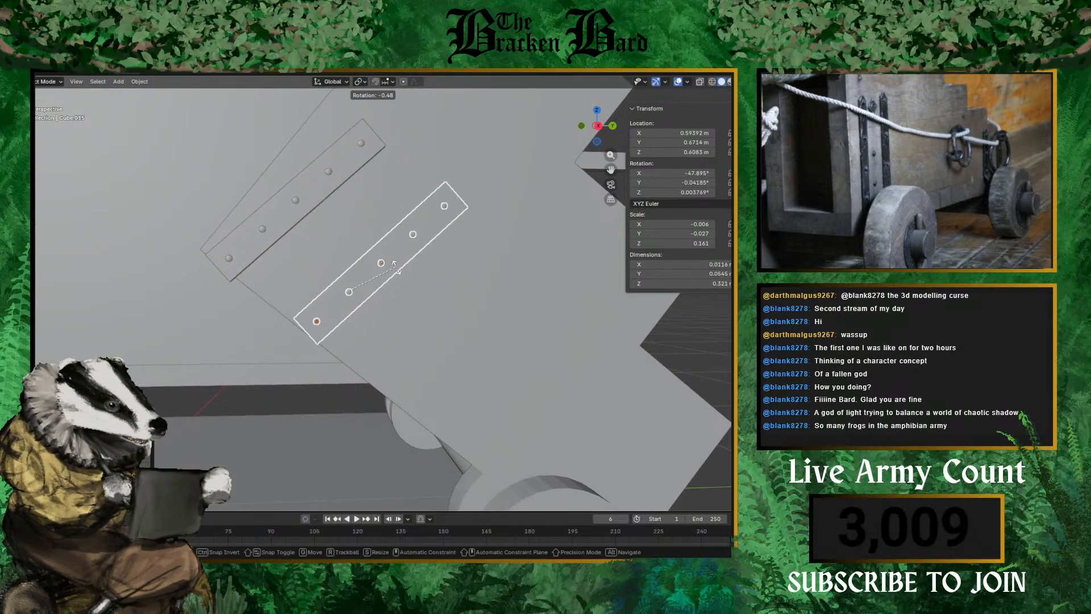
click(392, 262)
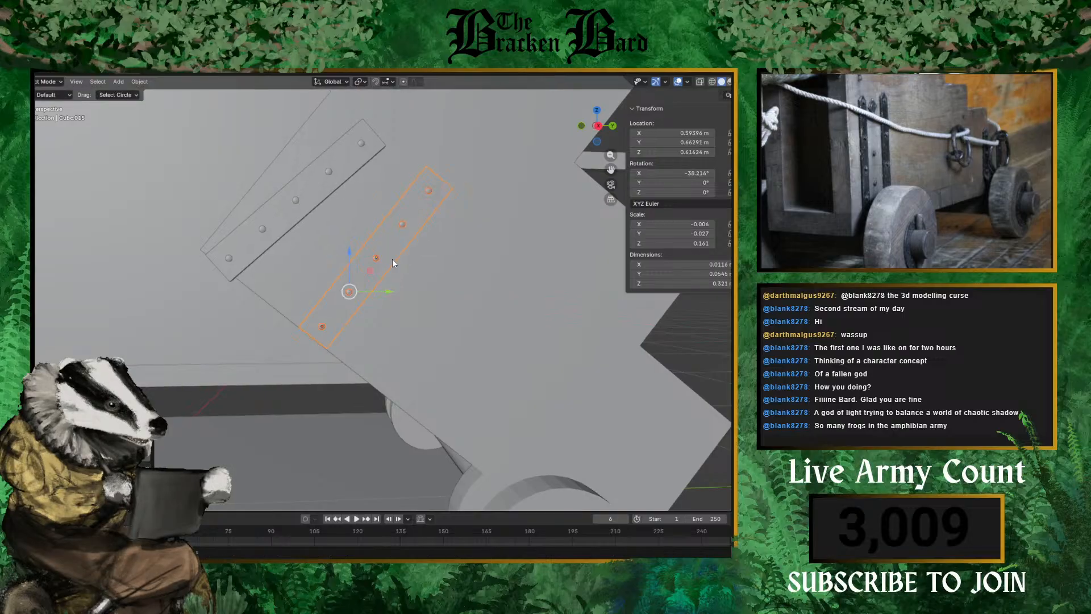
middle_drag(392, 263, 454, 300)
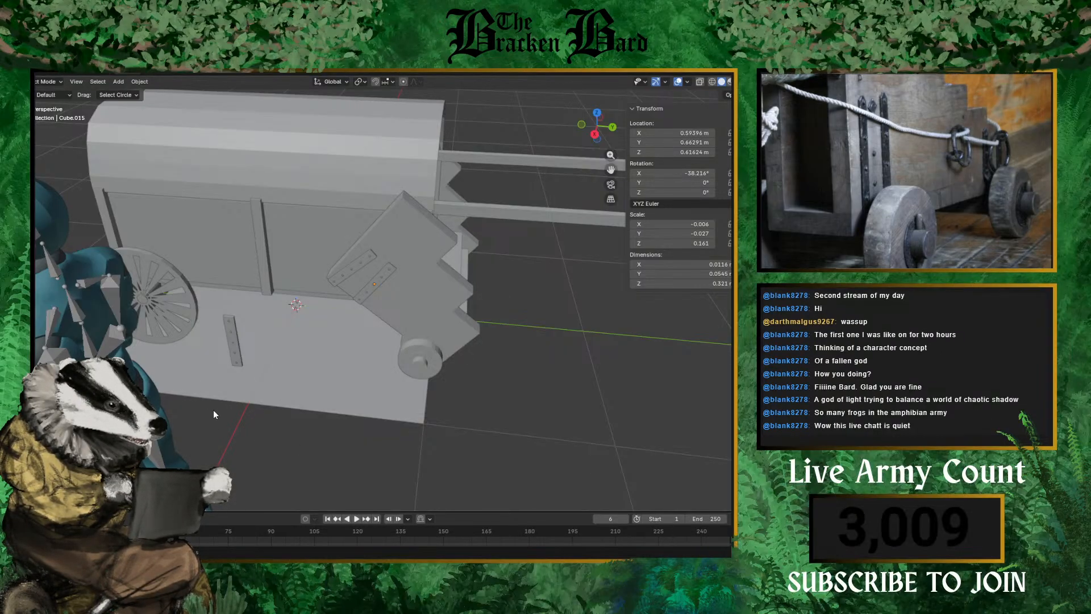
- Examine the placement of the two brackets on the stepped side panel from several angles around the wagon
scroll(229, 442, up, 3)
scroll(215, 432, down, 4)
middle_drag(215, 432, 145, 364)
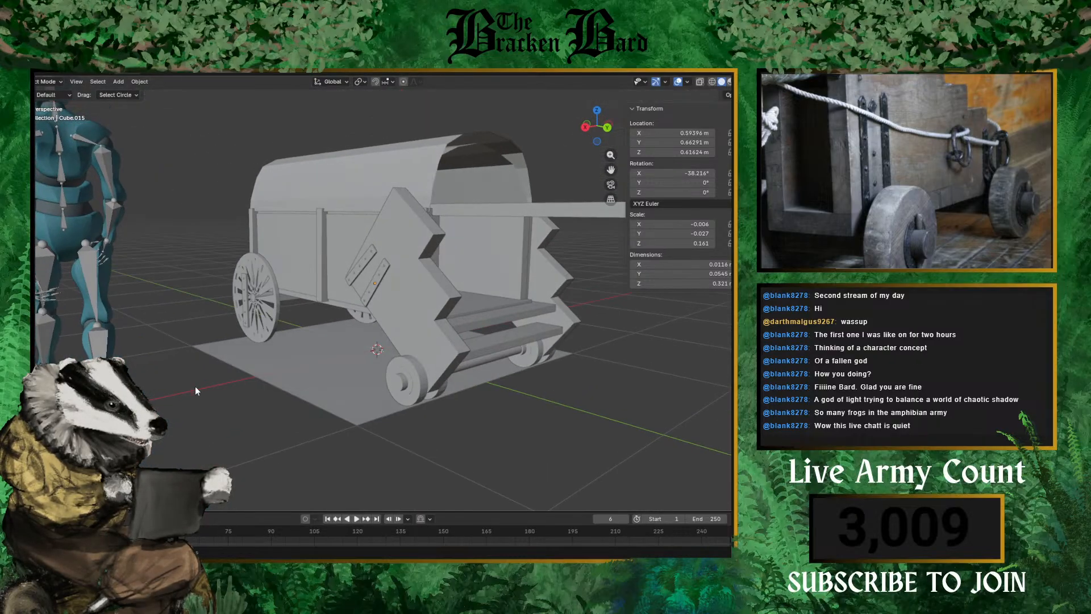
scroll(245, 382, up, 4)
mouse_move(196, 389)
middle_down()
mouse_move(390, 365)
mouse_move(267, 370)
mouse_move(273, 398)
mouse_move(306, 401)
mouse_move(185, 373)
mouse_move(186, 363)
mouse_move(213, 377)
middle_up()
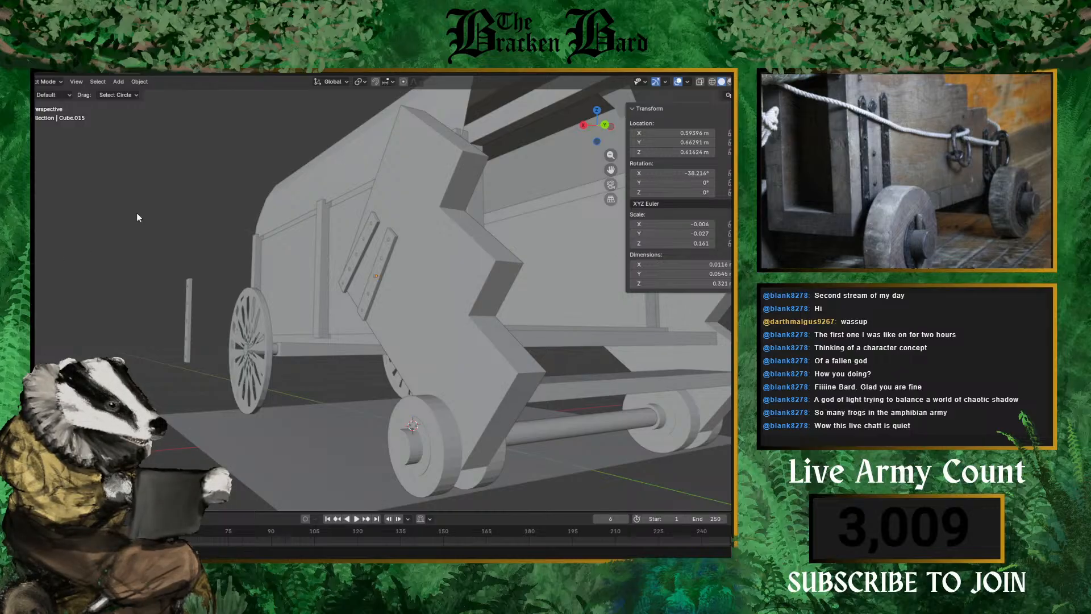
scroll(136, 213, up, 6)
middle_drag(126, 196, 323, 335)
scroll(252, 308, down, 5)
scroll(284, 296, up, 2)
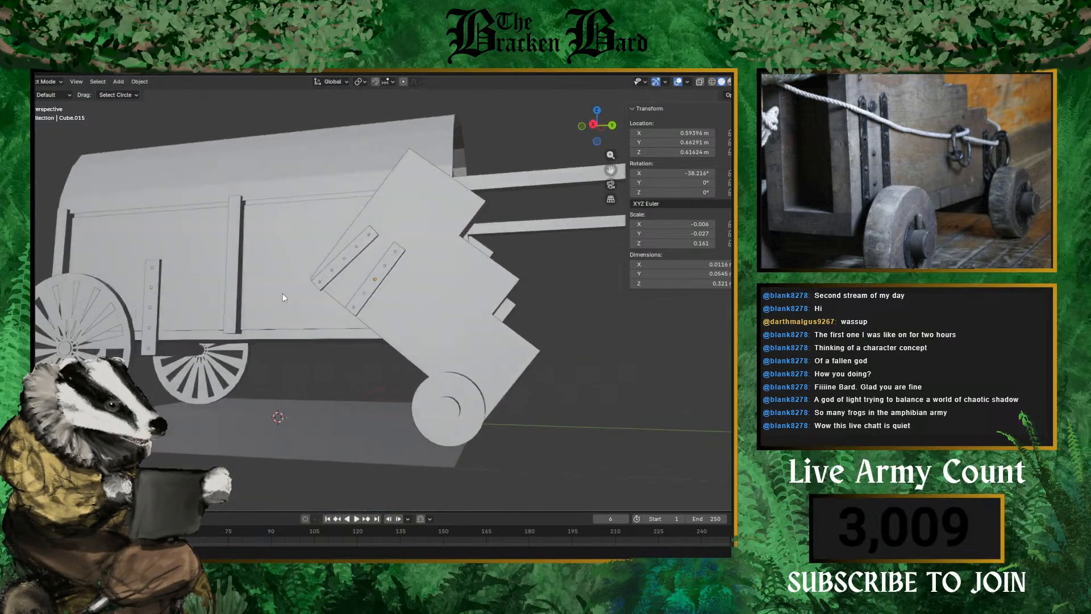
middle_drag(283, 296, 260, 316)
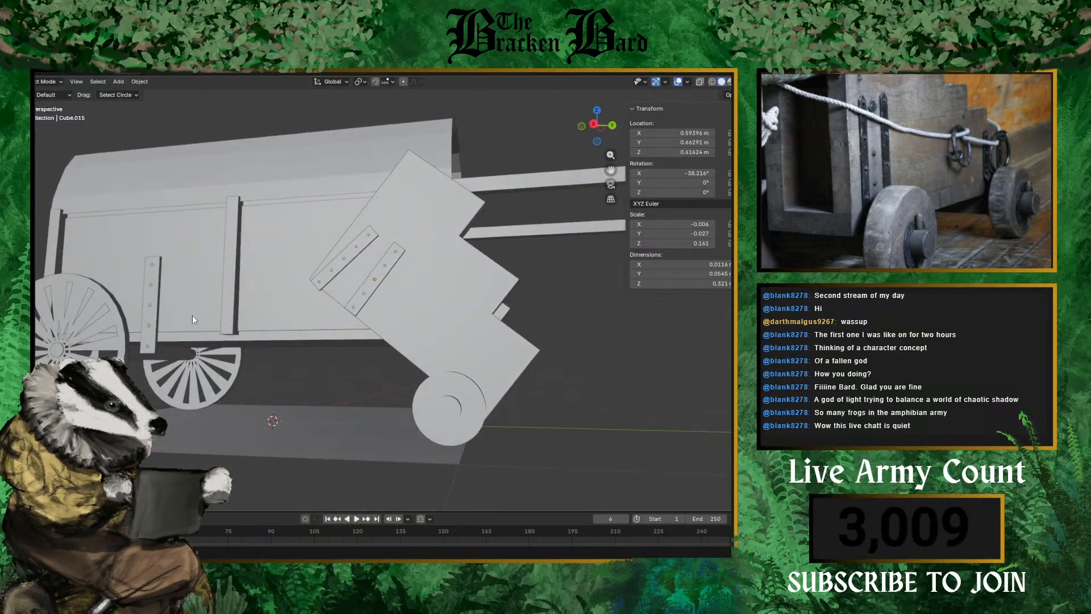
middle_drag(186, 303, 275, 309)
scroll(273, 313, down, 2)
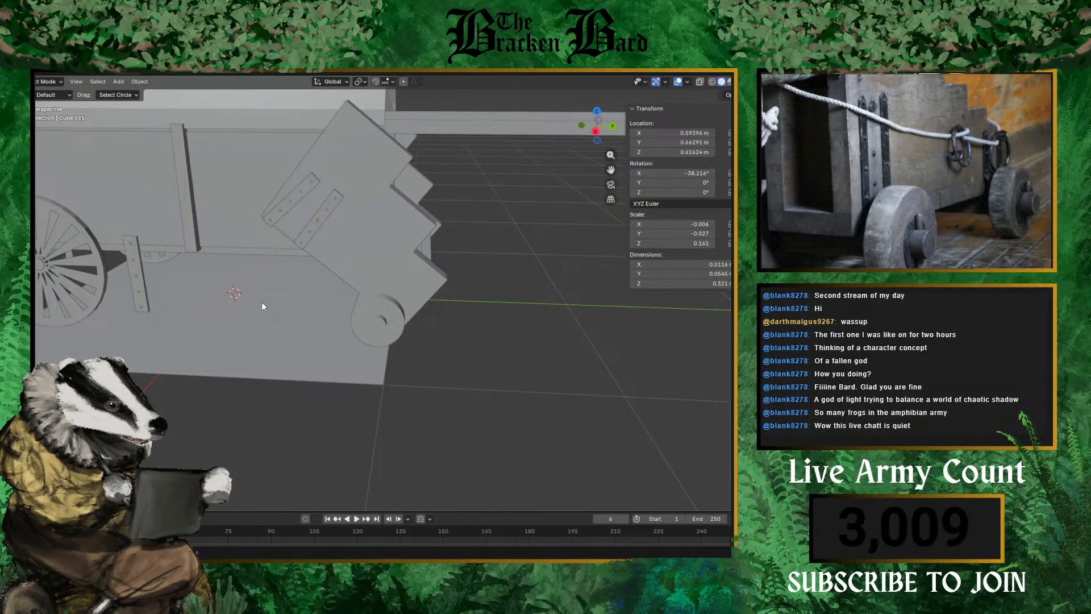
scroll(294, 328, up, 2)
middle_drag(260, 321, 220, 326)
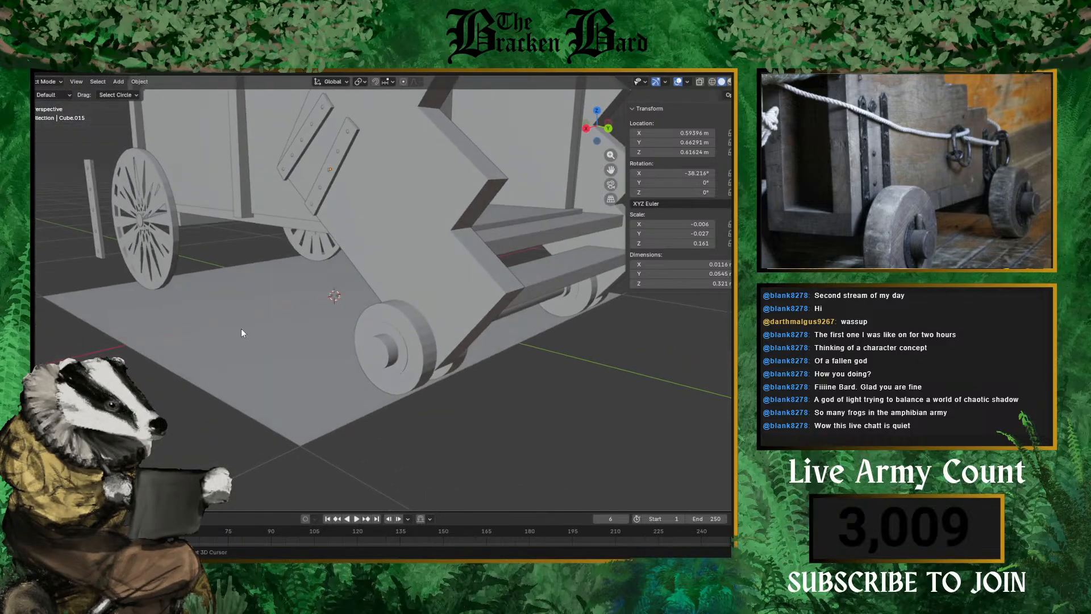
- Add a torus mesh and scale it down uniformly to about 0.276 m across
key(shift+a)
mouse_move(241, 328)
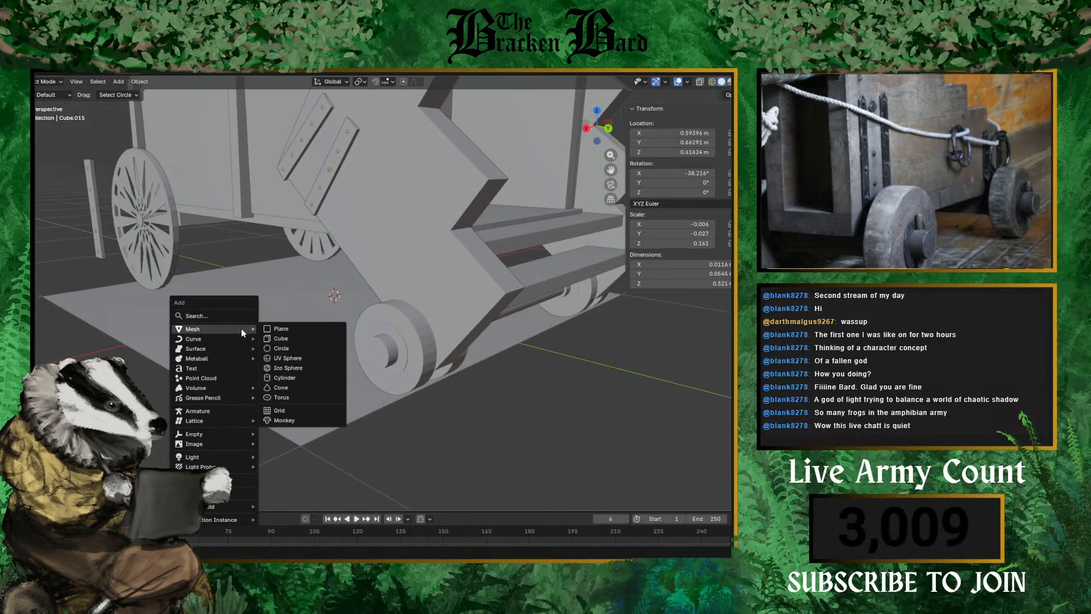
click(294, 397)
middle_drag(218, 357, 322, 230)
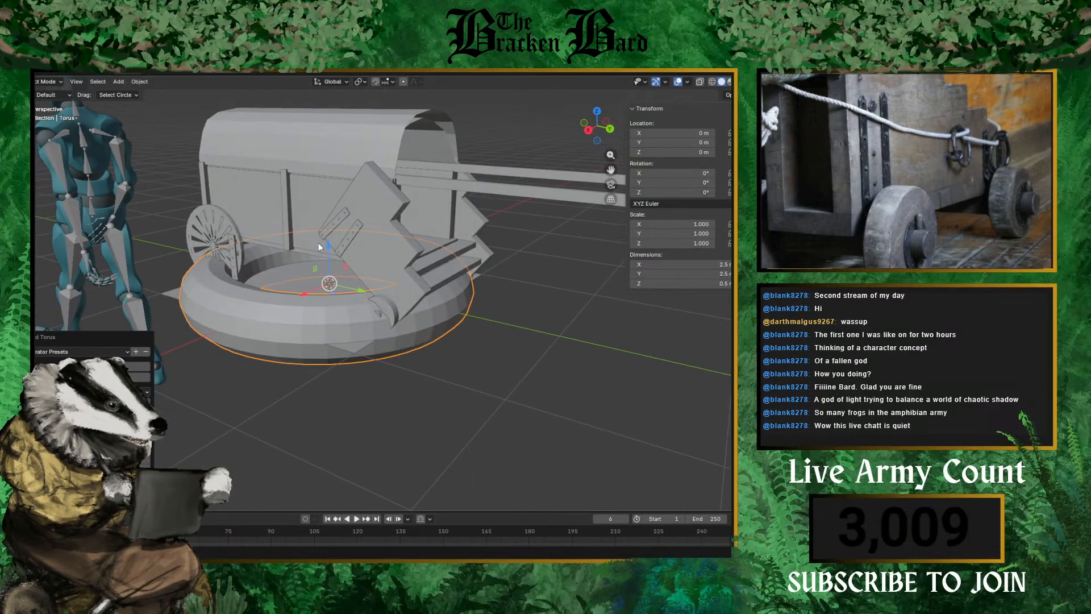
key(s)
click(328, 284)
- Raise the torus along Z to about 0.351 m and move it out along X to about 1.049 m
key(g)
key(z)
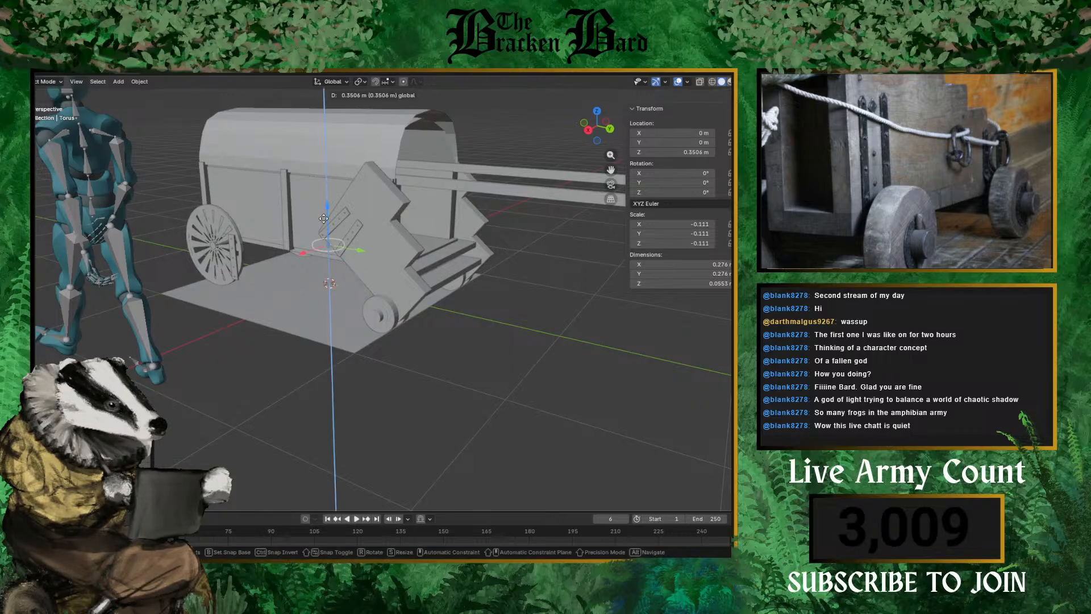
click(310, 256)
key(g)
key(x)
click(238, 290)
- Shrink the torus to about 0.078 m across and move it along Y to about 0.726 m
scroll(238, 290, up, 4)
key(s)
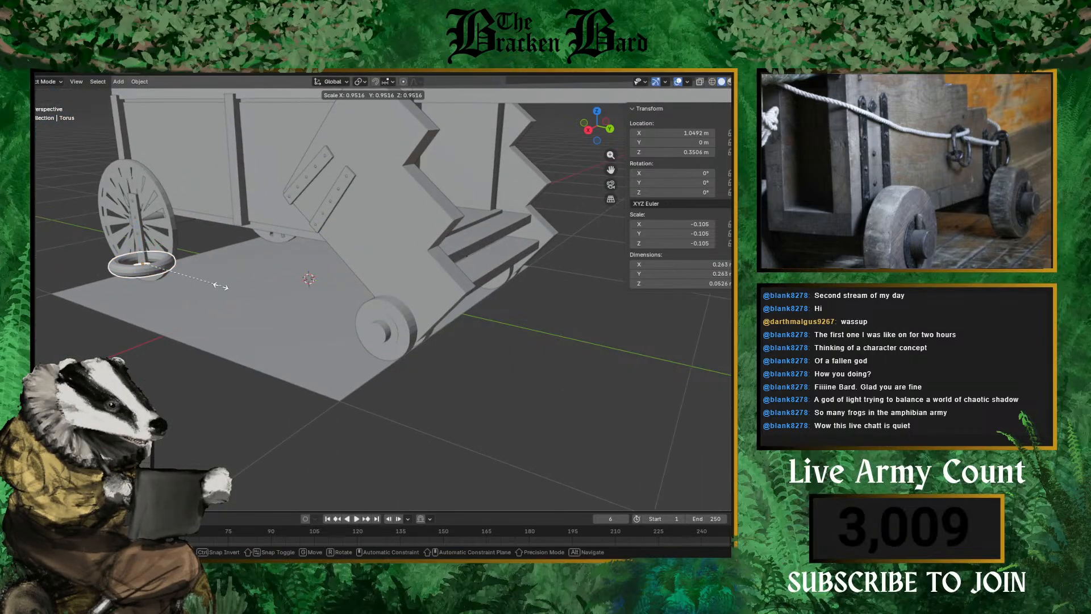
click(196, 274)
middle_drag(196, 272, 209, 310)
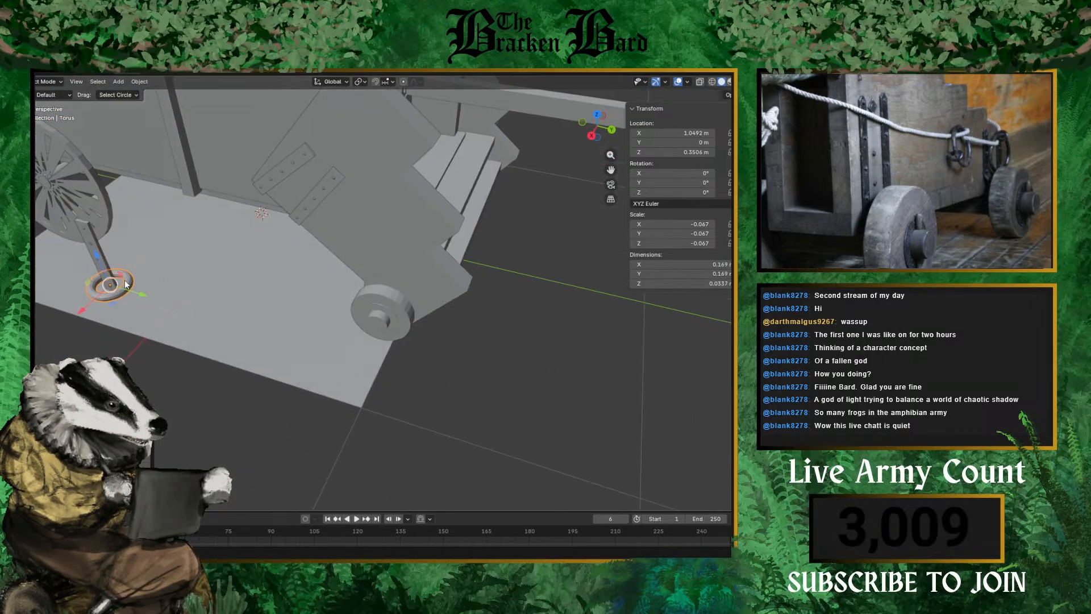
key(g)
key(y)
click(306, 333)
key(s)
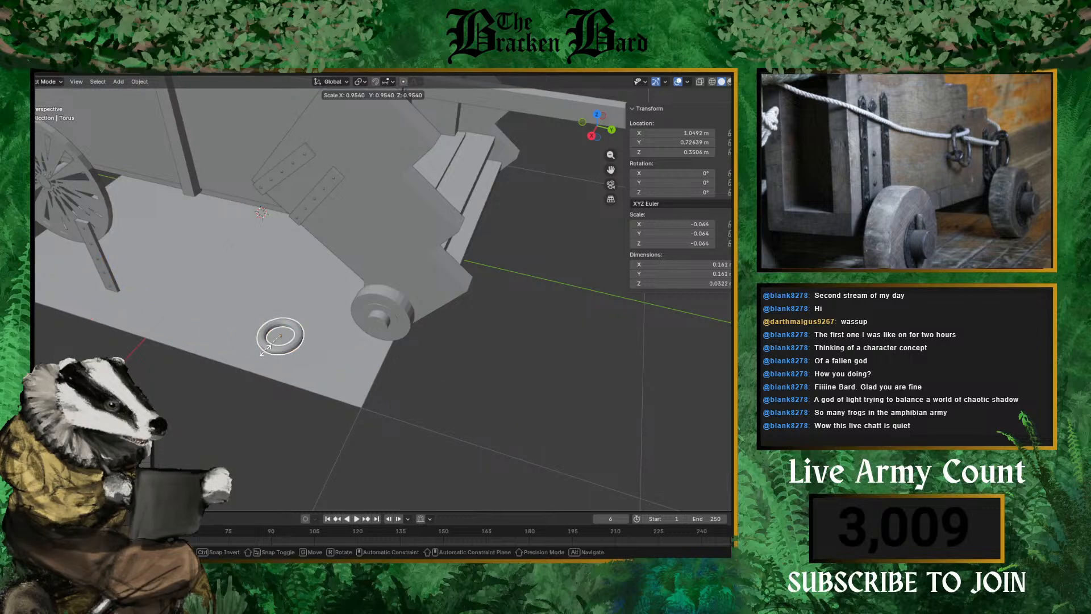
click(272, 340)
- Flatten the torus along Z to about 0.0064 m thick
scroll(262, 346, up, 3)
middle_drag(259, 355, 242, 350)
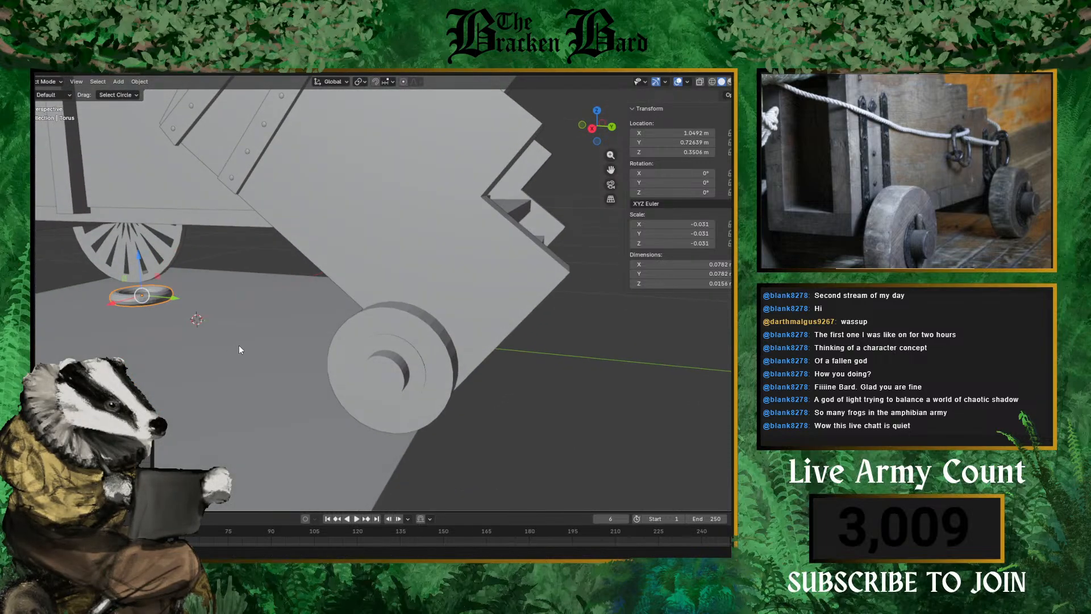
key(s)
key(x)
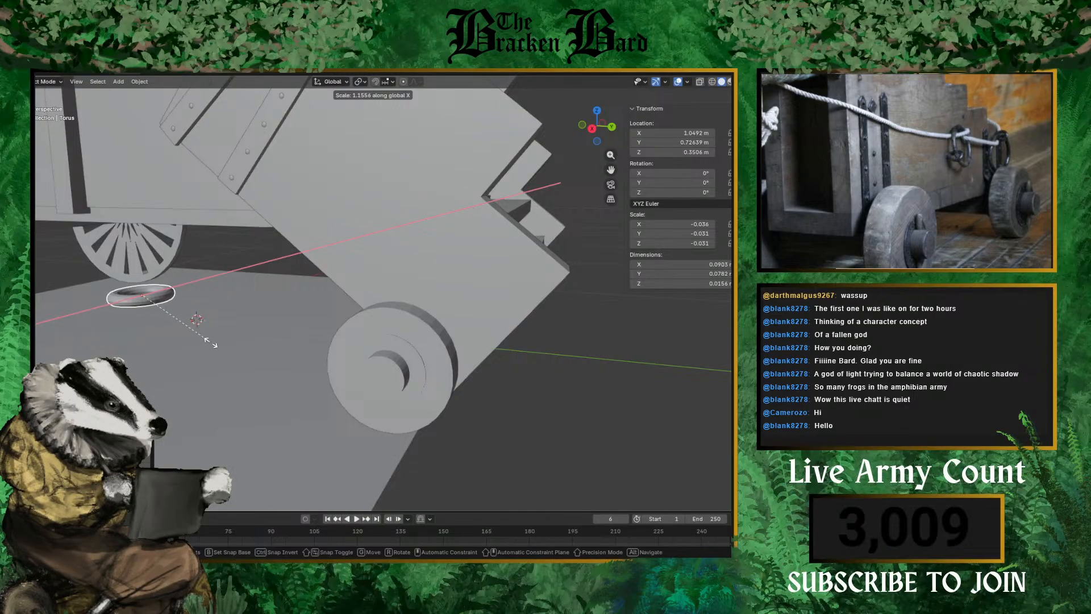
key(y)
key(z)
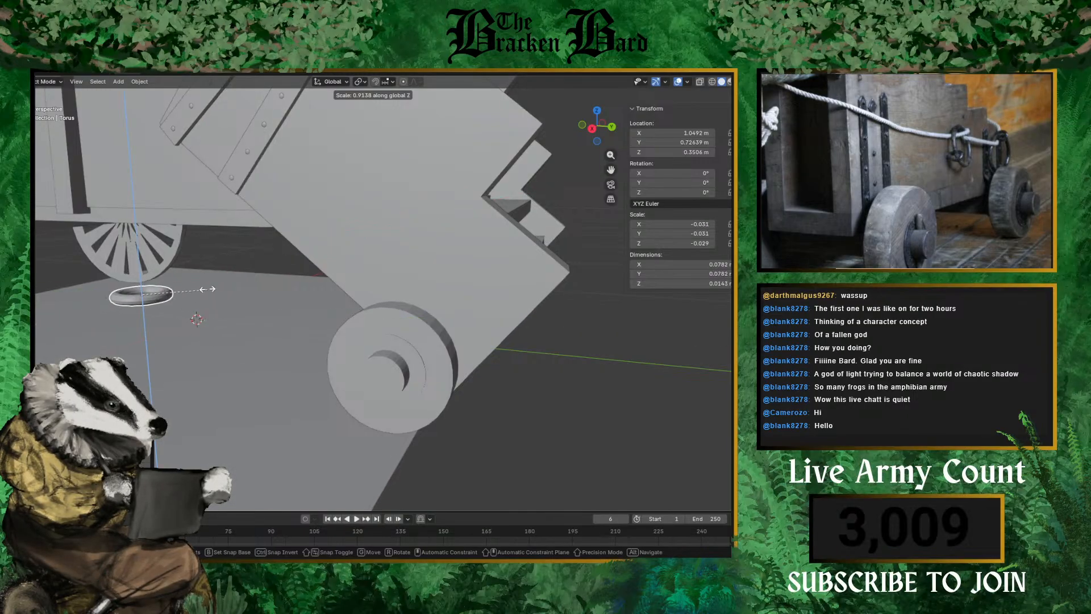
click(158, 274)
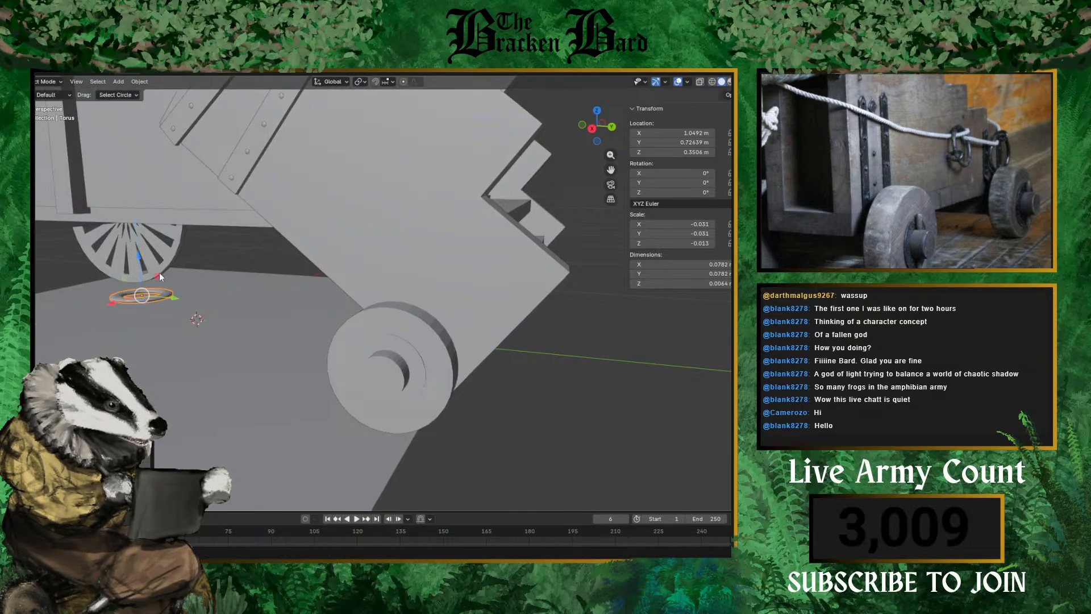
- Move the ring along X to about 0.587 m at the side panel and rotate it about Y to about -99.7°
middle_drag(161, 279, 192, 353)
drag(150, 401, 258, 248)
key(r)
key(x)
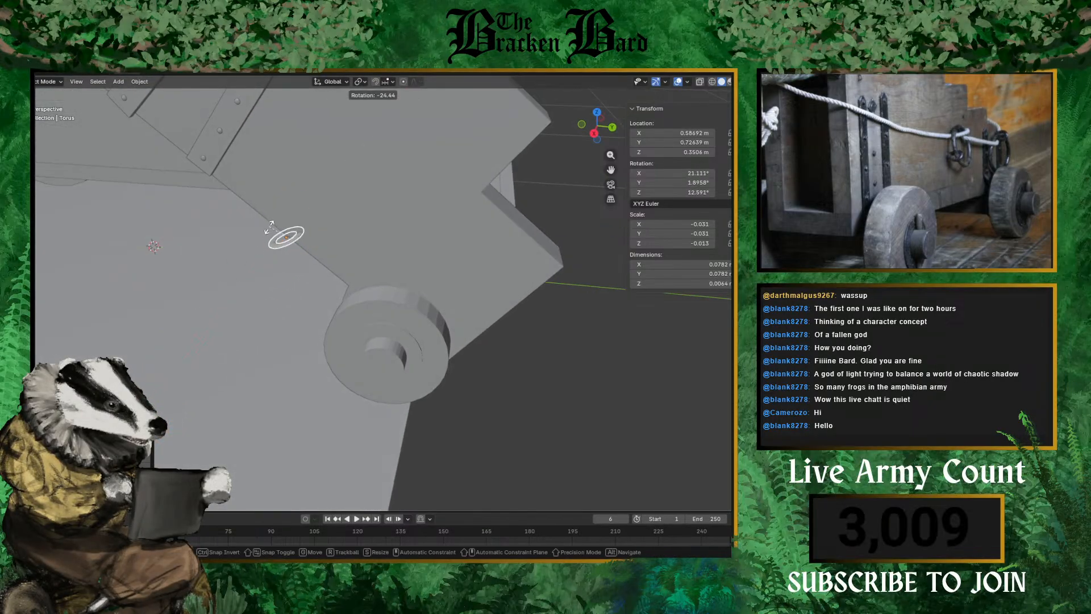
key(z)
key(y)
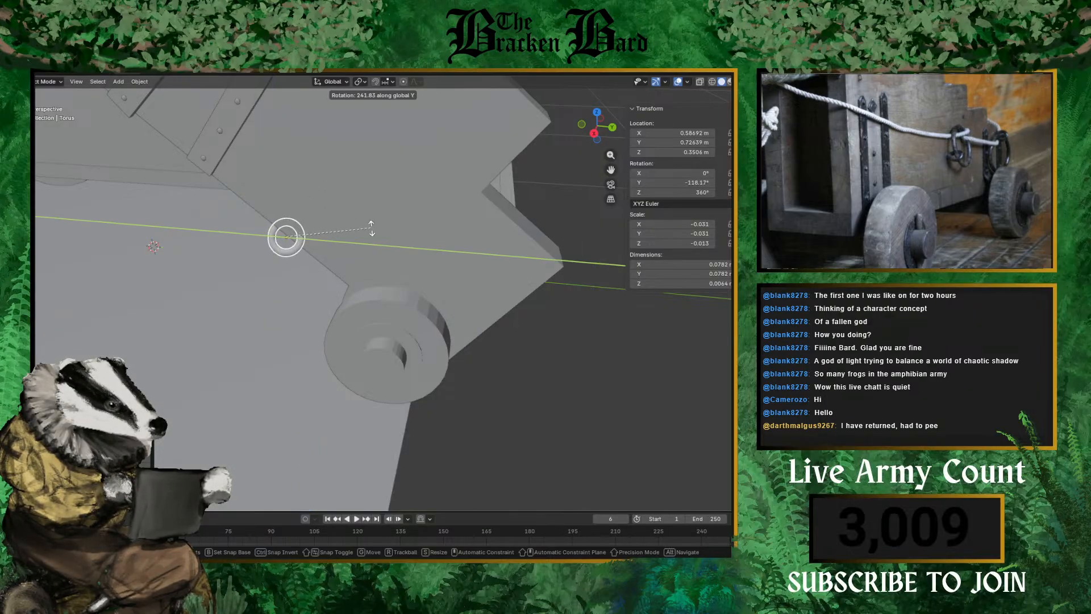
click(346, 209)
- Move the ring along Y to about 0.905 m above the front wheel and along X to about 0.607 m
middle_drag(347, 209, 393, 235)
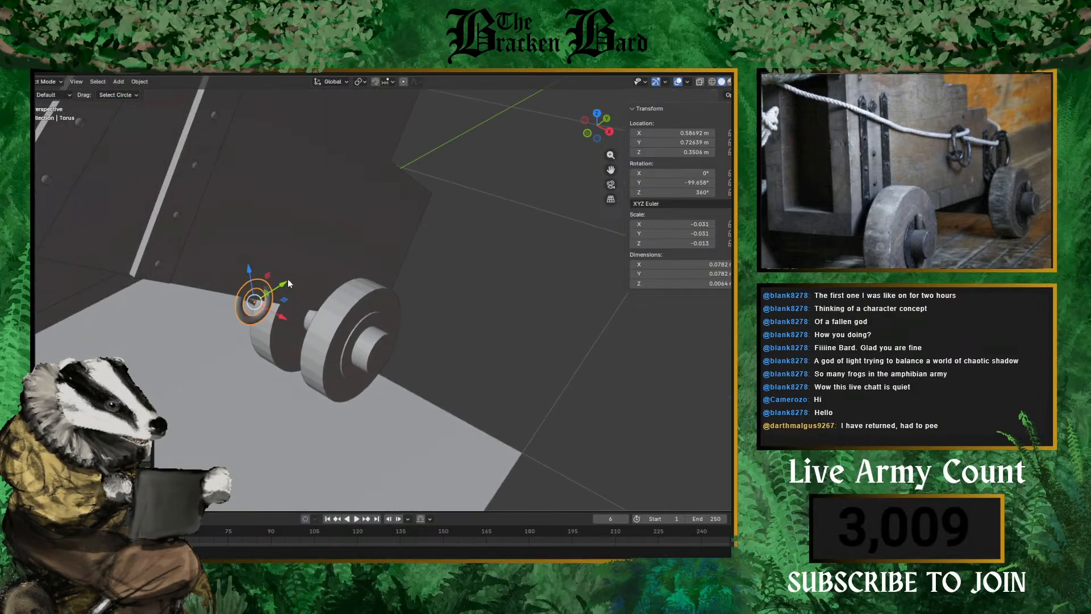
key(g)
key(y)
key(x)
click(353, 271)
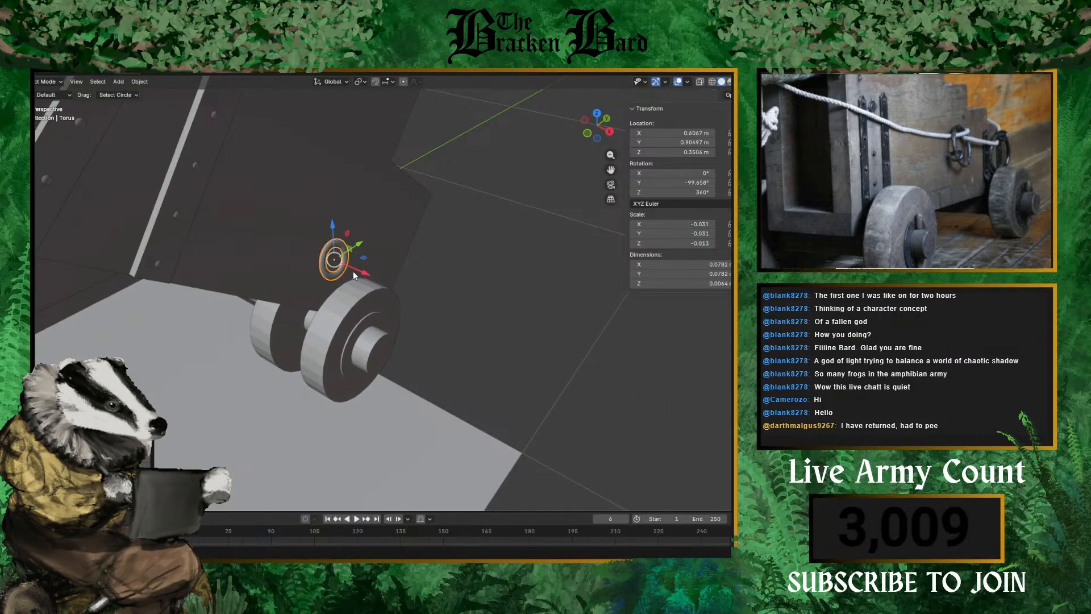
- Duplicate the ring to about X 0.667 m, Y 0.947 m and scale the copy along Y into an oval about 0.039 m wide
middle_drag(353, 271, 365, 209)
mouse_move(356, 253)
middle_down()
mouse_move(321, 244)
mouse_move(370, 250)
middle_up()
key(shift+d)
click(433, 241)
middle_drag(433, 241, 367, 233)
key(s)
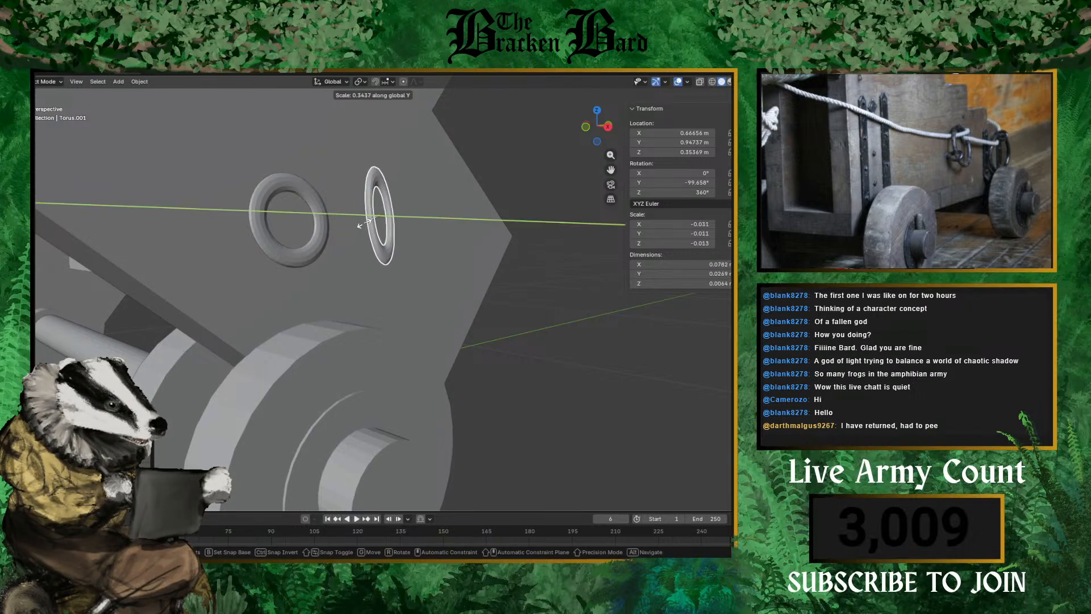
click(344, 229)
middle_drag(344, 229, 164, 210)
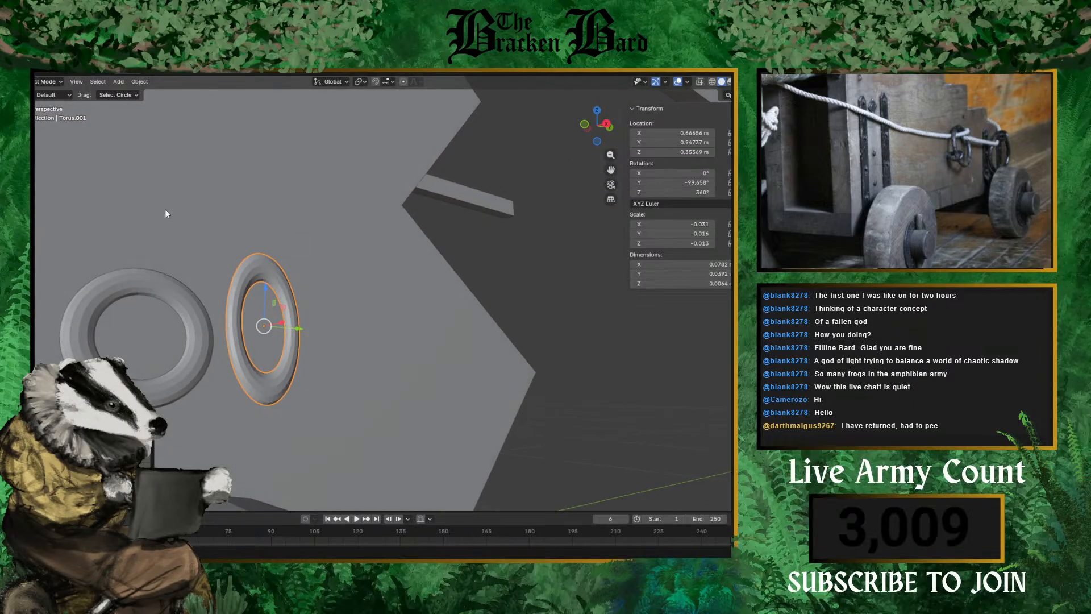
- Enter Edit Mode on the oval ring, switch to the Move tool and select a single face near its upper end
key(Tab)
scroll(227, 315, up, 4)
middle_drag(158, 306, 234, 242)
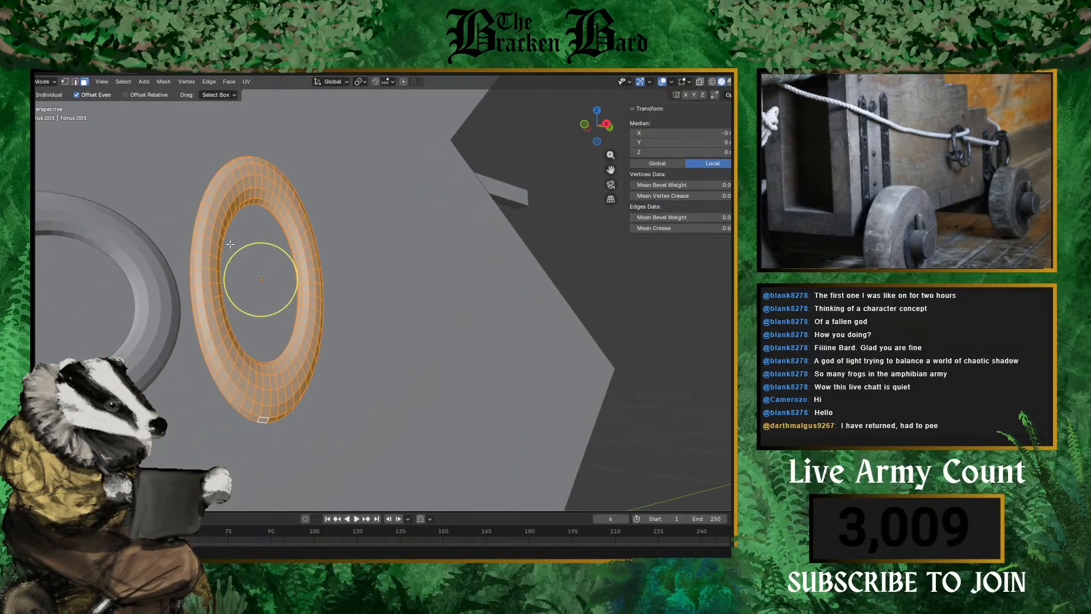
middle_drag(275, 223, 251, 268)
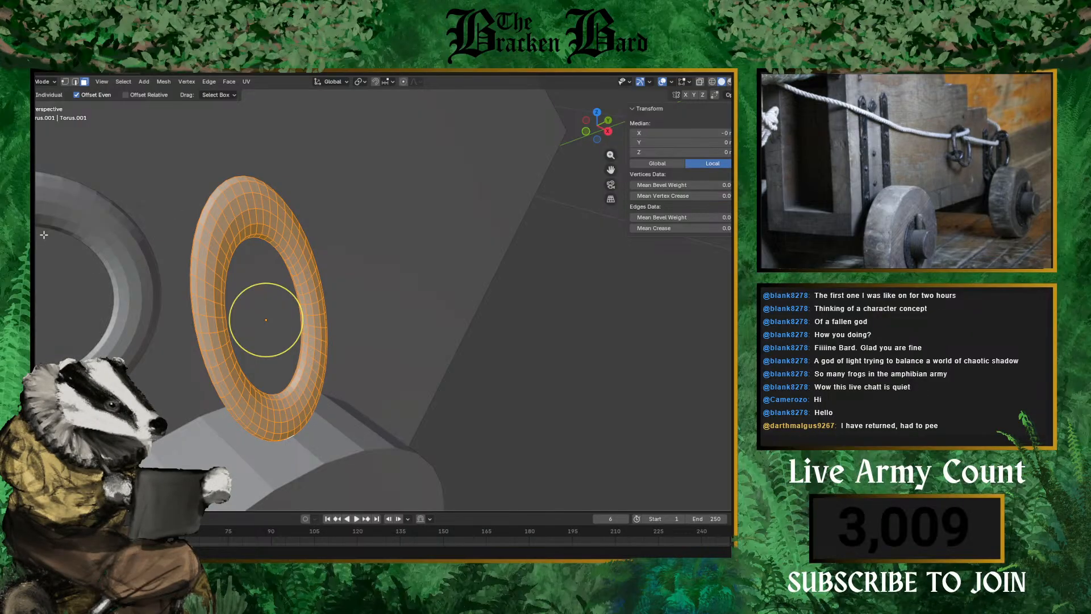
key(shift+space)
key(g)
click(215, 222)
mouse_move(215, 222)
middle_down()
mouse_move(197, 225)
mouse_move(233, 210)
middle_up()
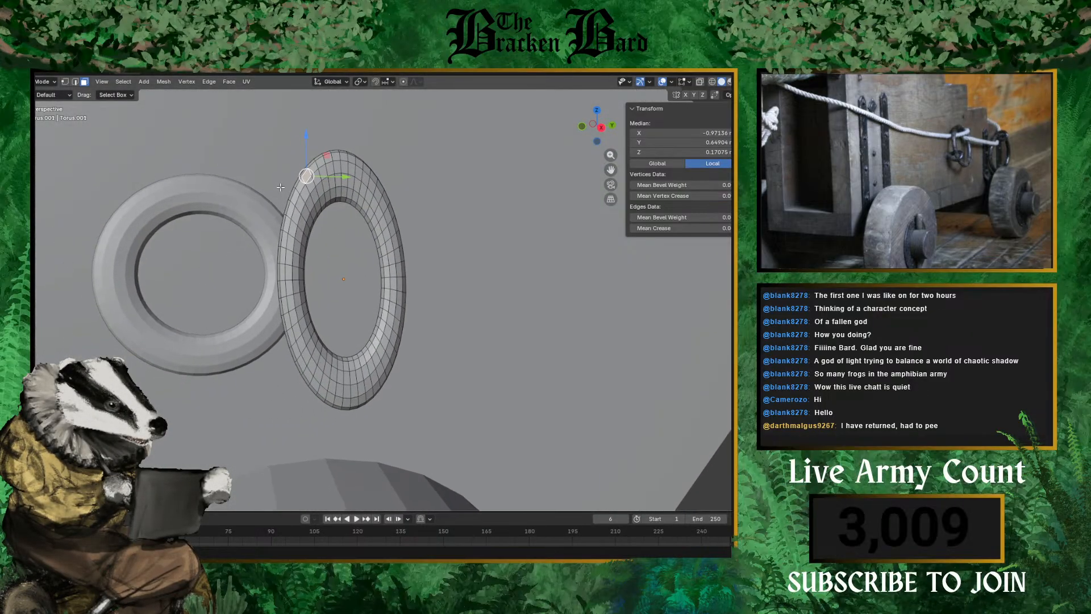
- Display the scene in wireframe and box-select all faces in the upper third of the oval ring
click(712, 82)
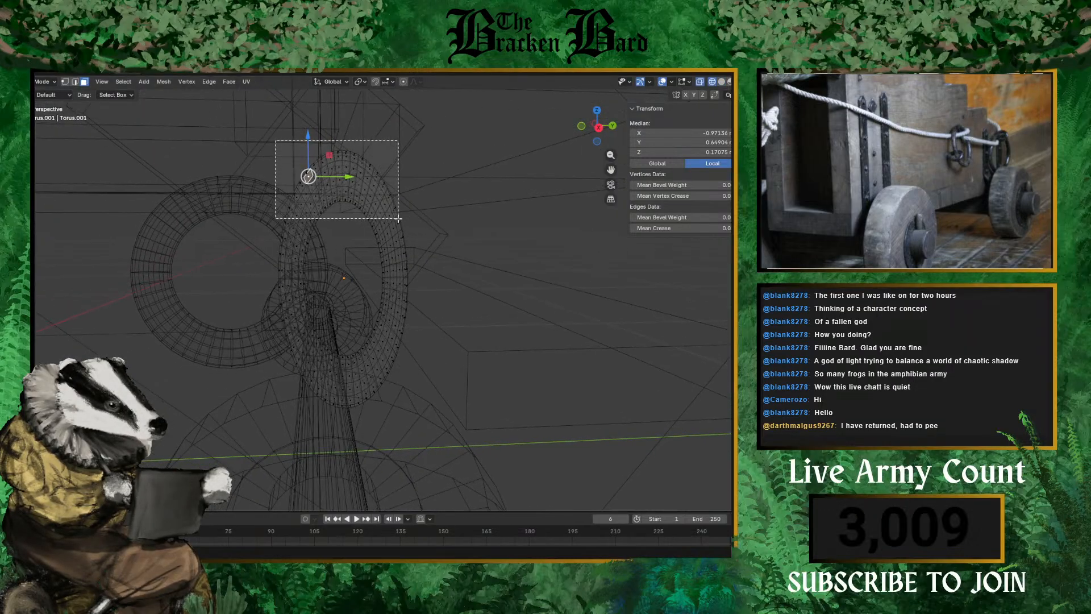
drag(400, 225, 401, 225)
middle_drag(400, 224, 368, 194)
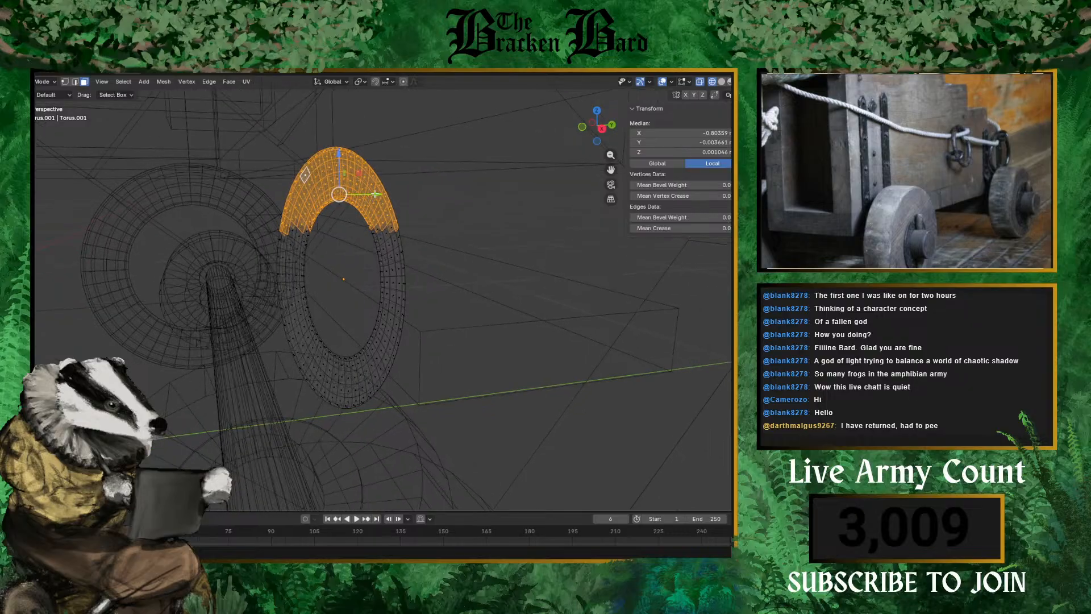
drag(368, 194, 378, 192)
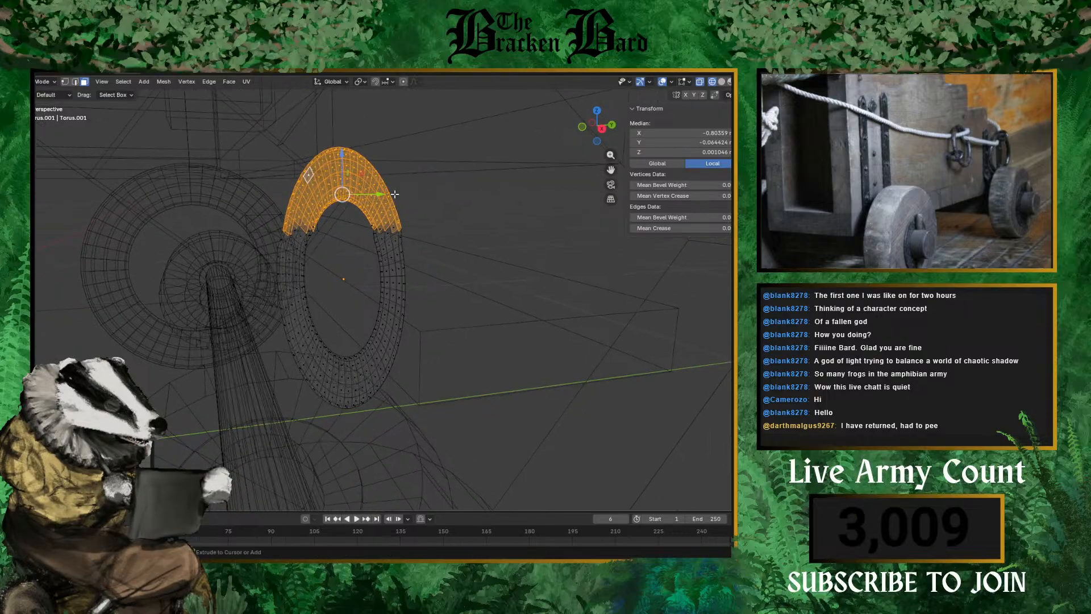
key(s)
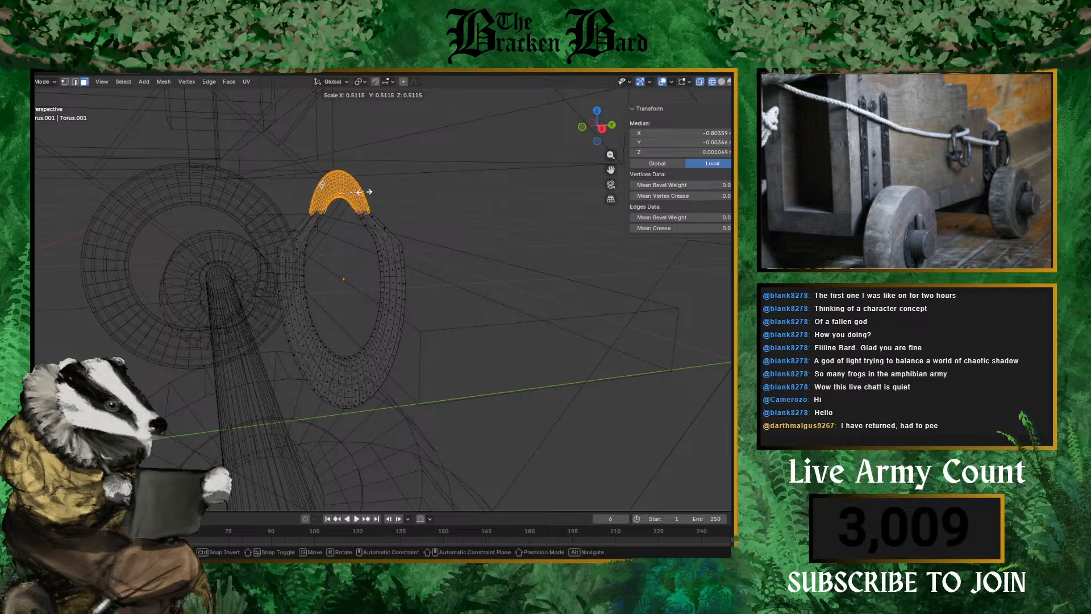
key(Escape)
middle_drag(375, 185, 403, 181)
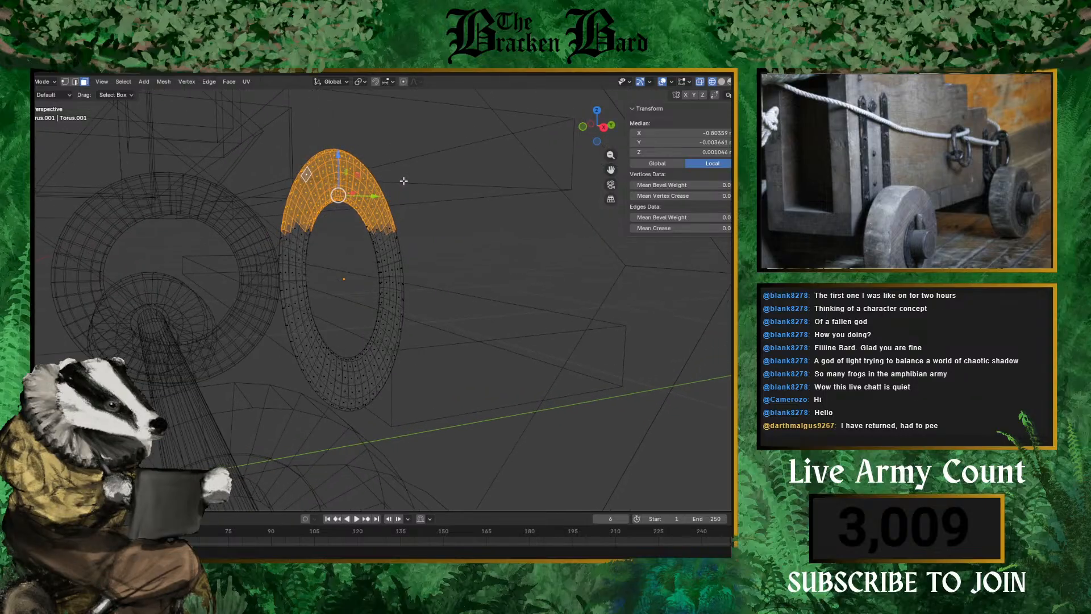
- Select the upper half of the oval ring and scale those faces down into a narrower end
drag(259, 147, 427, 250)
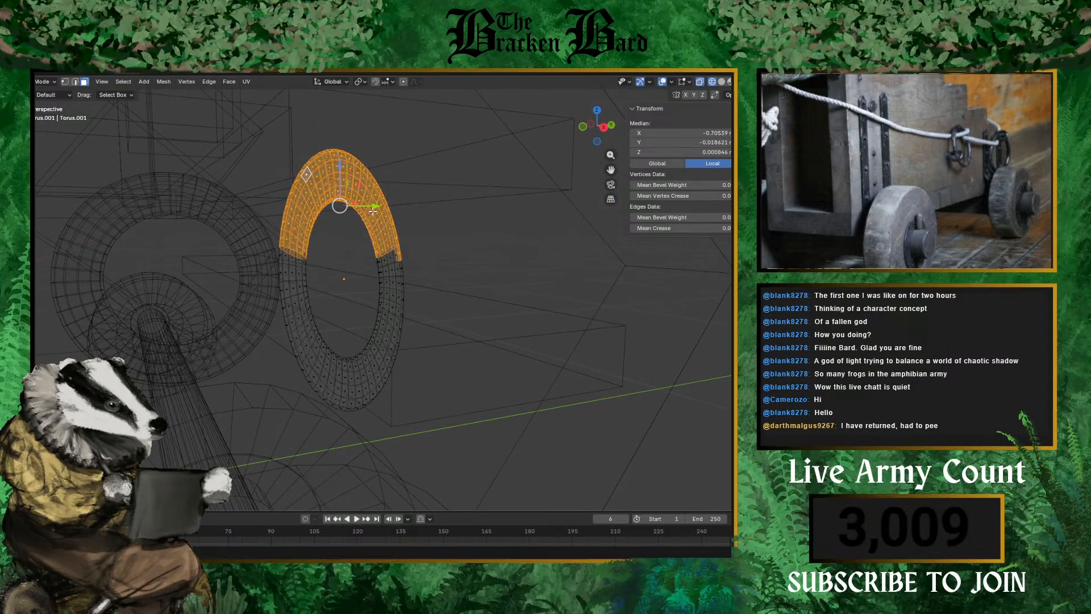
key(s)
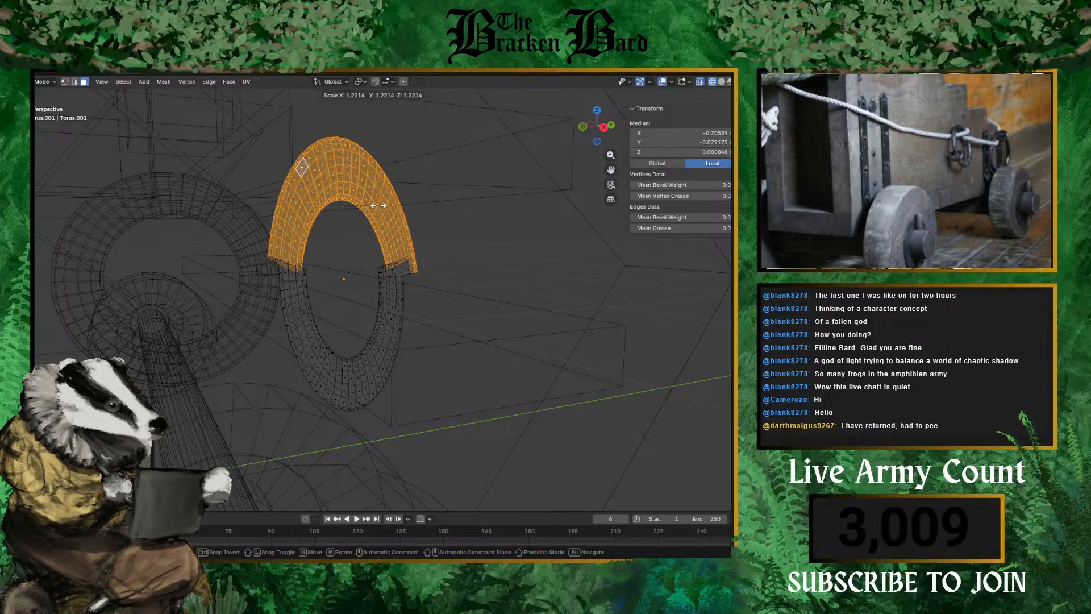
click(364, 206)
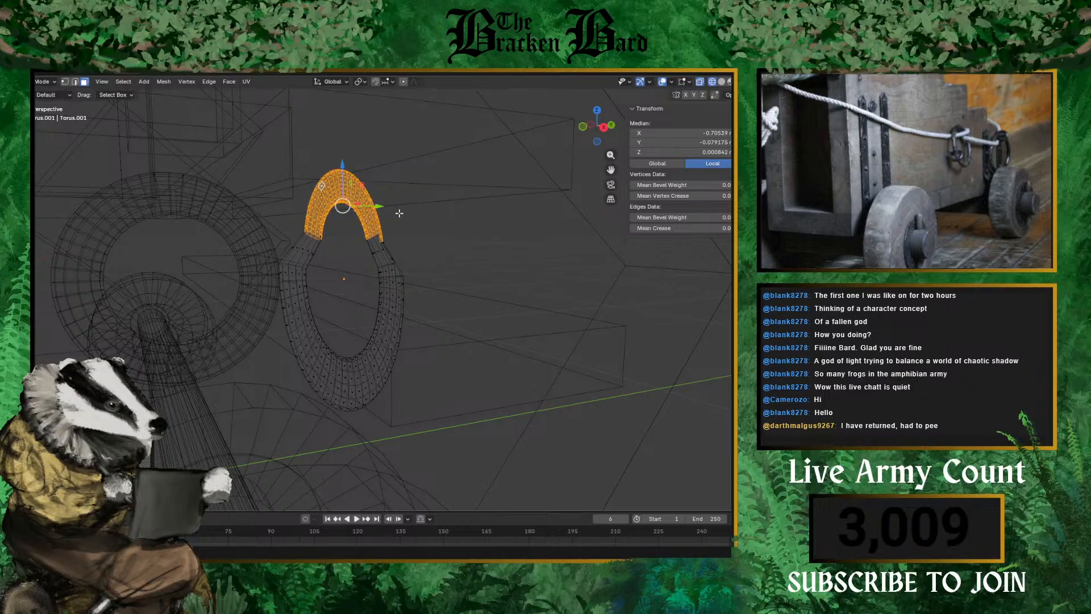
middle_drag(400, 212, 327, 227)
click(459, 207)
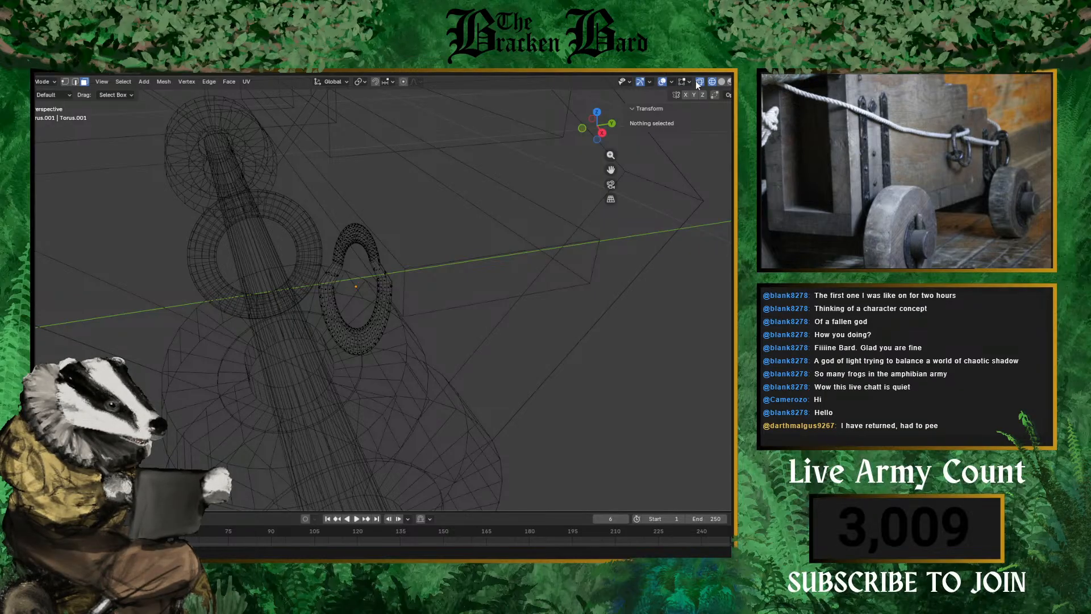
- Return the viewport to solid shading and leave Edit Mode on the oval loop
click(721, 83)
scroll(402, 199, up, 2)
mouse_move(402, 200)
middle_down()
mouse_move(480, 200)
mouse_move(400, 199)
middle_up()
key(Tab)
middle_drag(249, 164, 330, 202)
scroll(322, 212, down, 2)
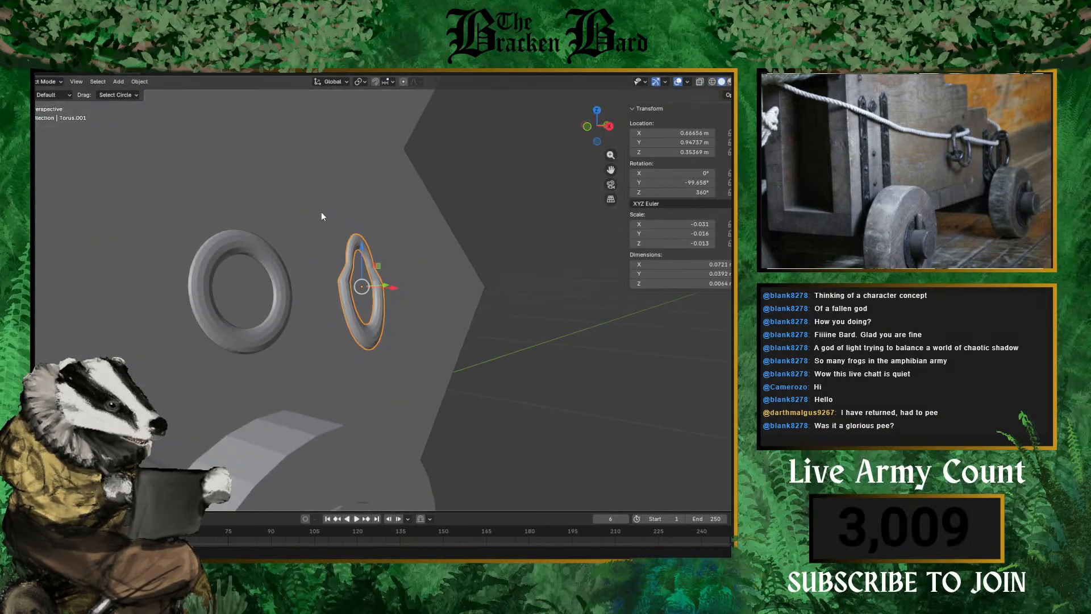
- Move the oval loop along Y to about 0.948 m and along X to about 0.596 m
key(g)
key(y)
key(Escape)
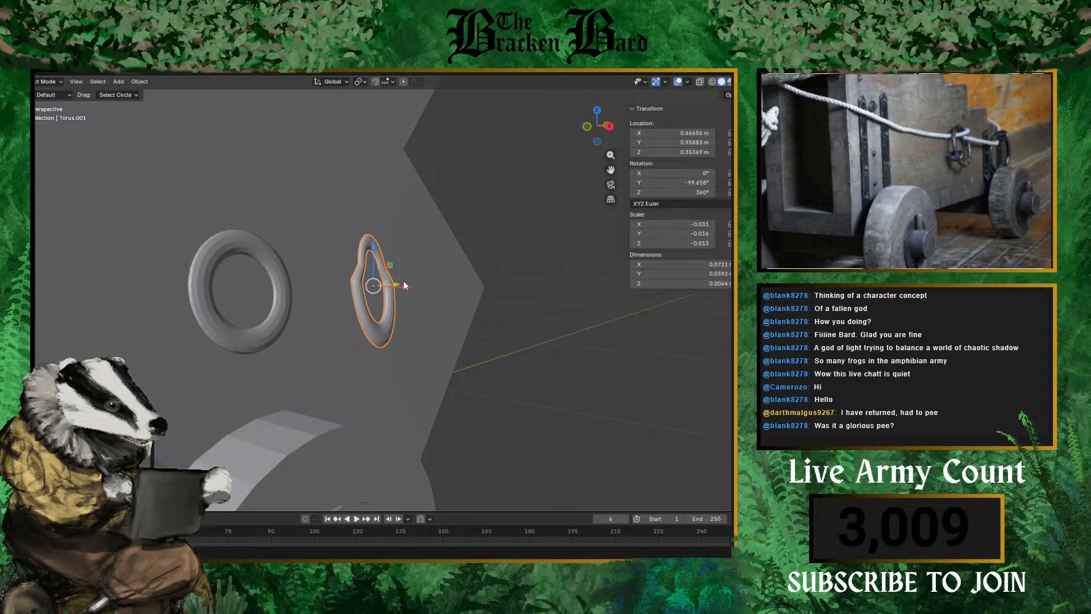
key(g)
key(y)
alt+middle_drag(372, 284, 399, 244)
key(x)
click(330, 291)
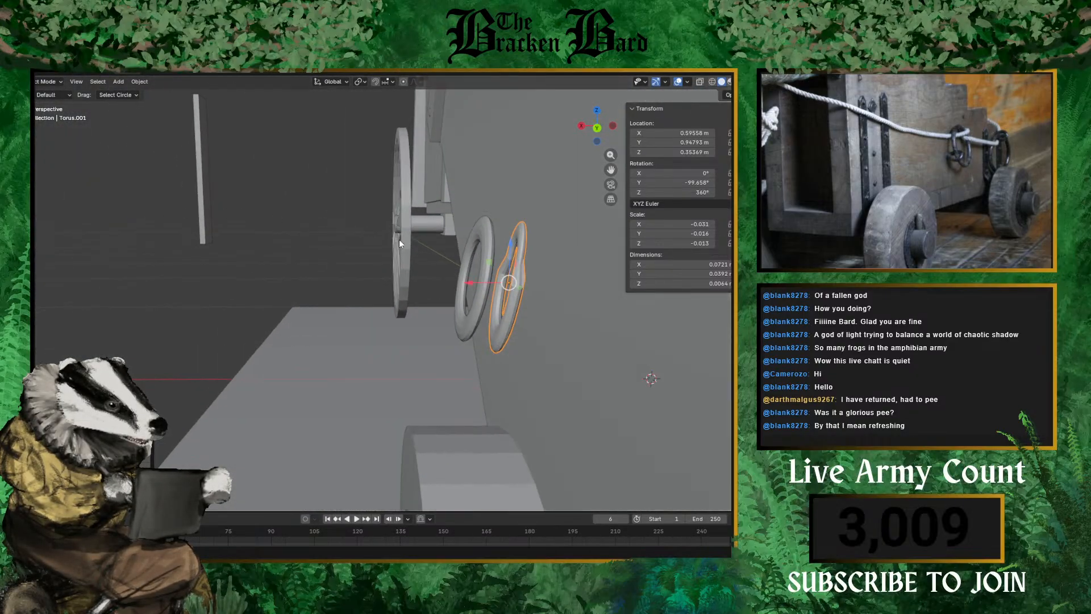
- Raise the oval loop along Z to about 0.377 m and rotate it to about 26°, -118° and 331°
key(g)
key(z)
click(507, 242)
middle_drag(508, 242, 456, 229)
key(r)
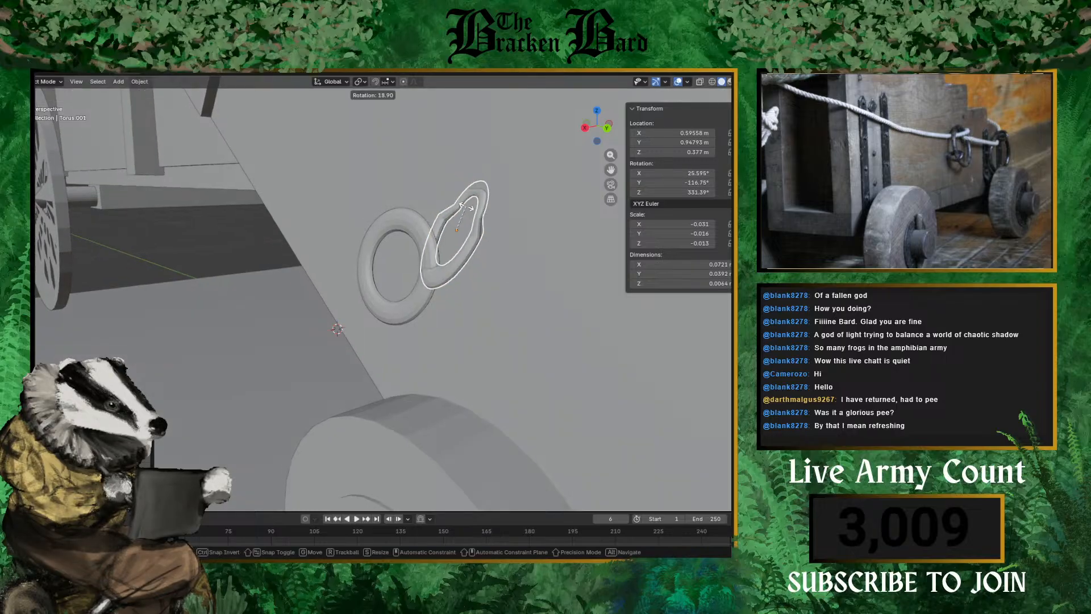
click(470, 202)
middle_drag(470, 202, 453, 221)
- Move the round ring to about X 0.602 m, Y 0.907 m and Z 0.348 m
click(443, 245)
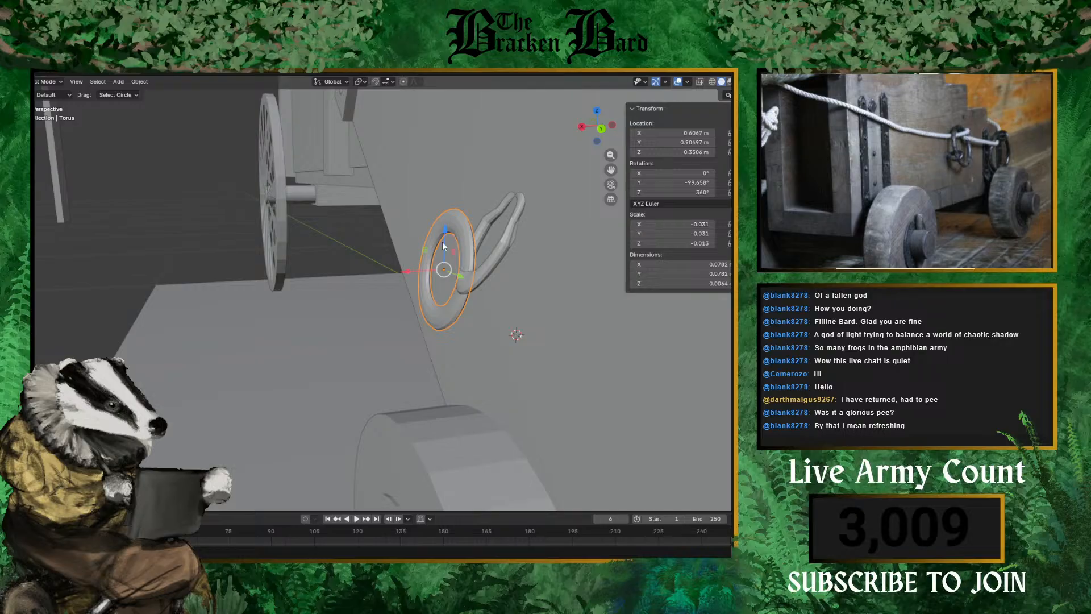
key(g)
click(454, 281)
middle_drag(454, 282, 385, 253)
scroll(362, 229, up, 3)
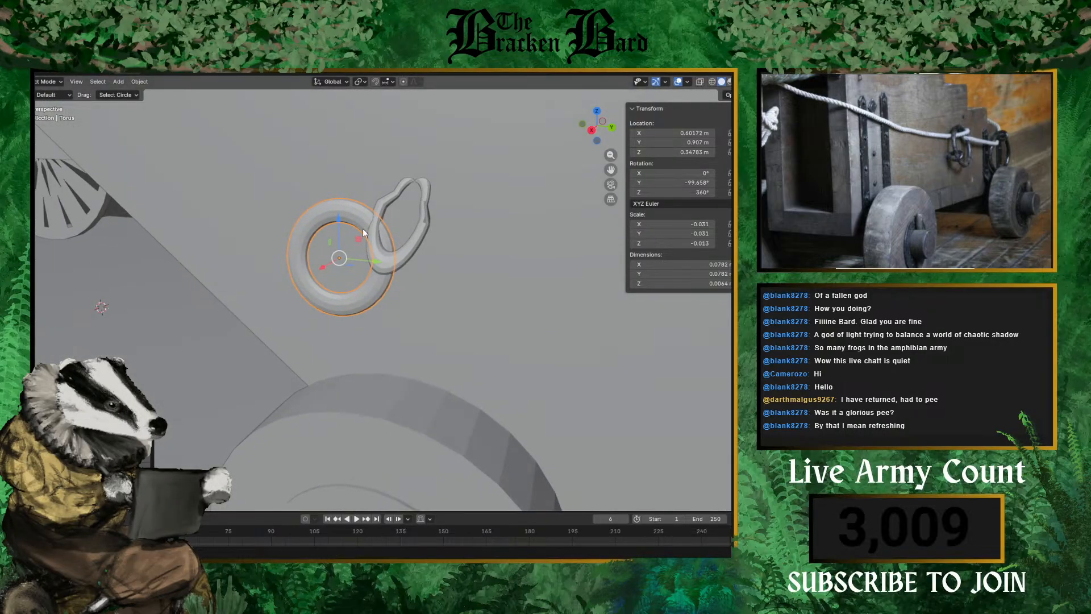
- Stretch the oval loop along Z, and scale it down uniformly to about 0.065 m long
click(400, 259)
key(s)
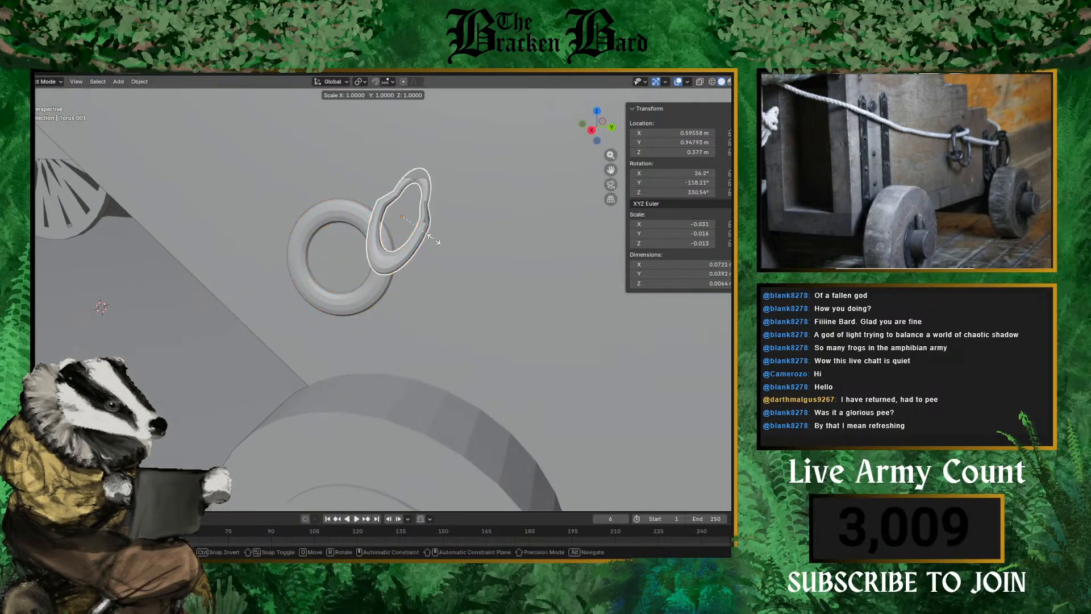
key(z)
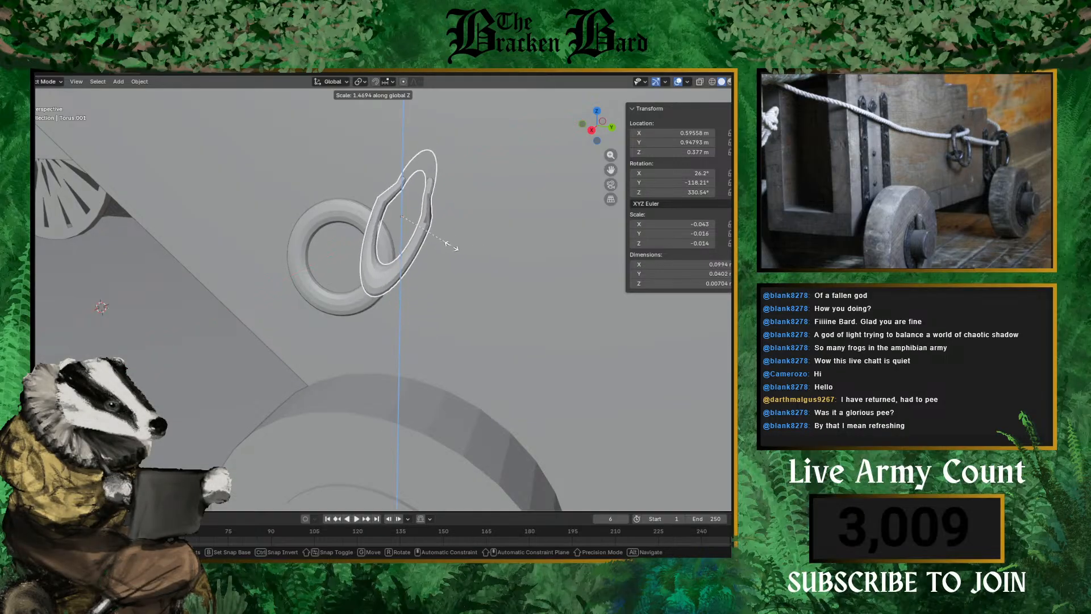
click(442, 240)
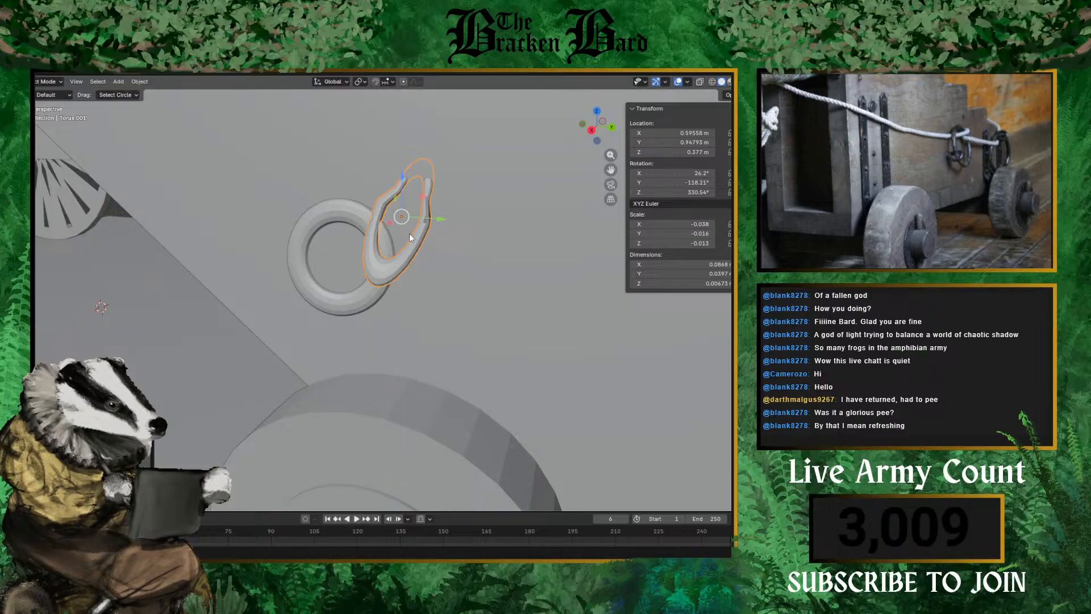
key(s)
click(424, 222)
- Tilt the oval loop by about 18° more so its narrow end points into the side panel
middle_drag(423, 223, 411, 286)
key(r)
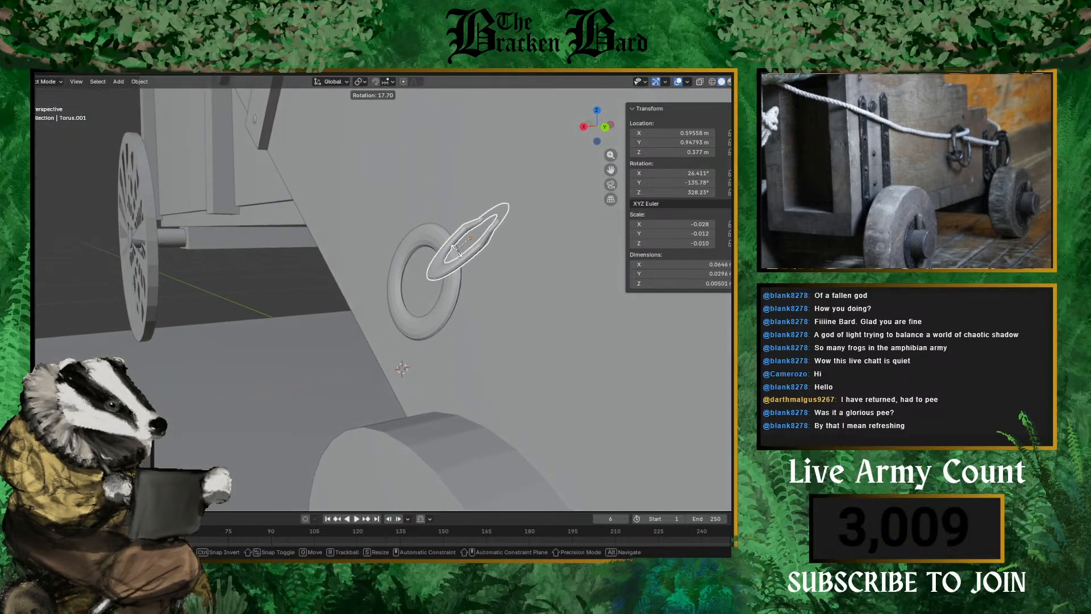
click(454, 260)
- Move the round ring along Y to about 0.926 m so it hangs from the oval loop
click(395, 272)
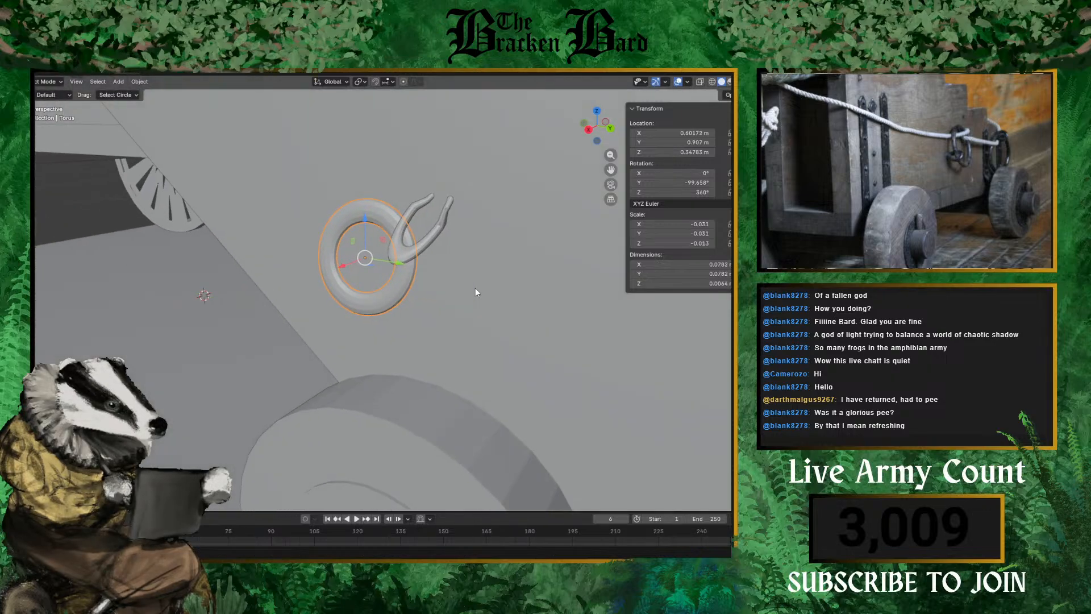
middle_drag(476, 287, 408, 268)
key(g)
key(y)
key(Escape)
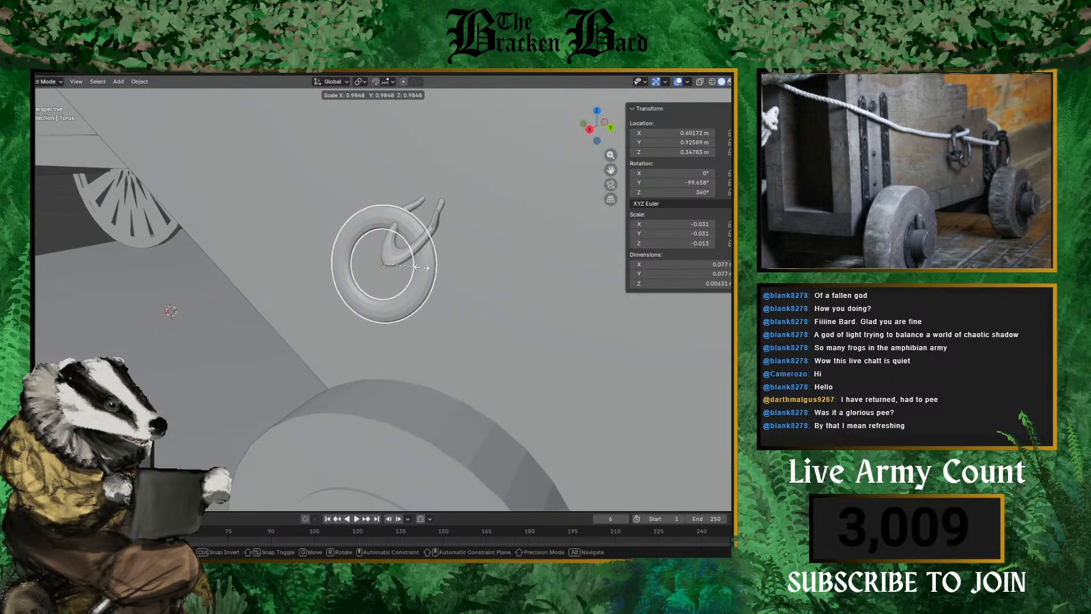
- Scale the round ring along X to thicken it to about 0.008 m
key(s)
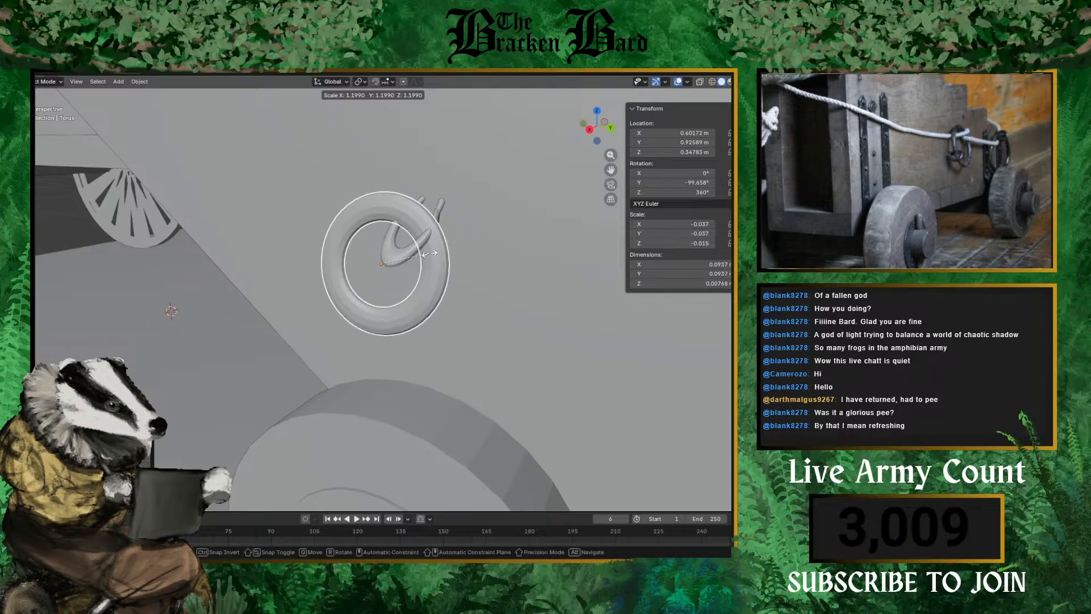
key(r)
key(s)
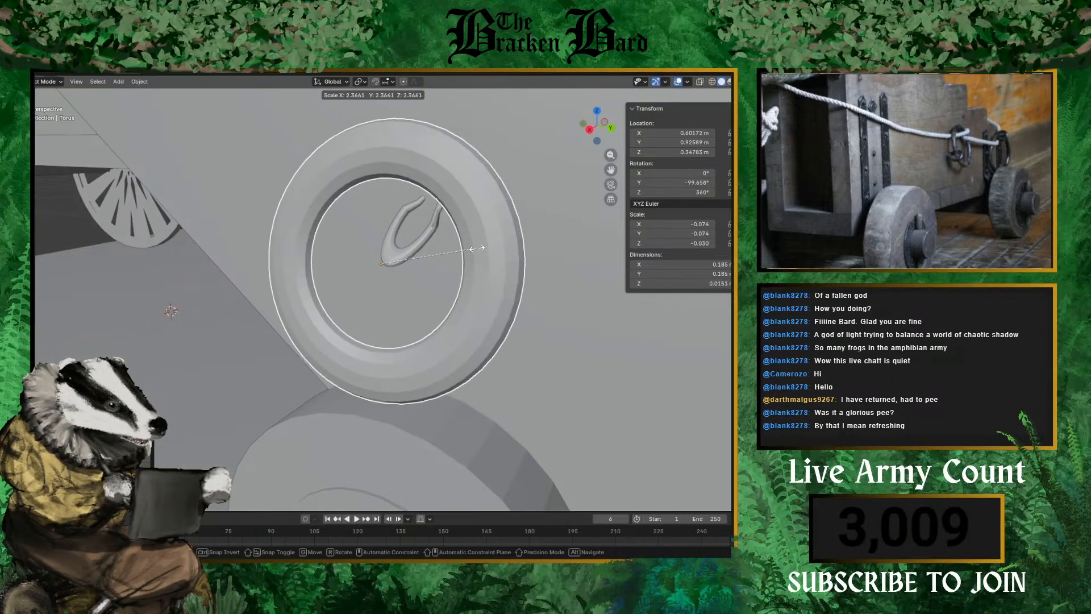
key(y)
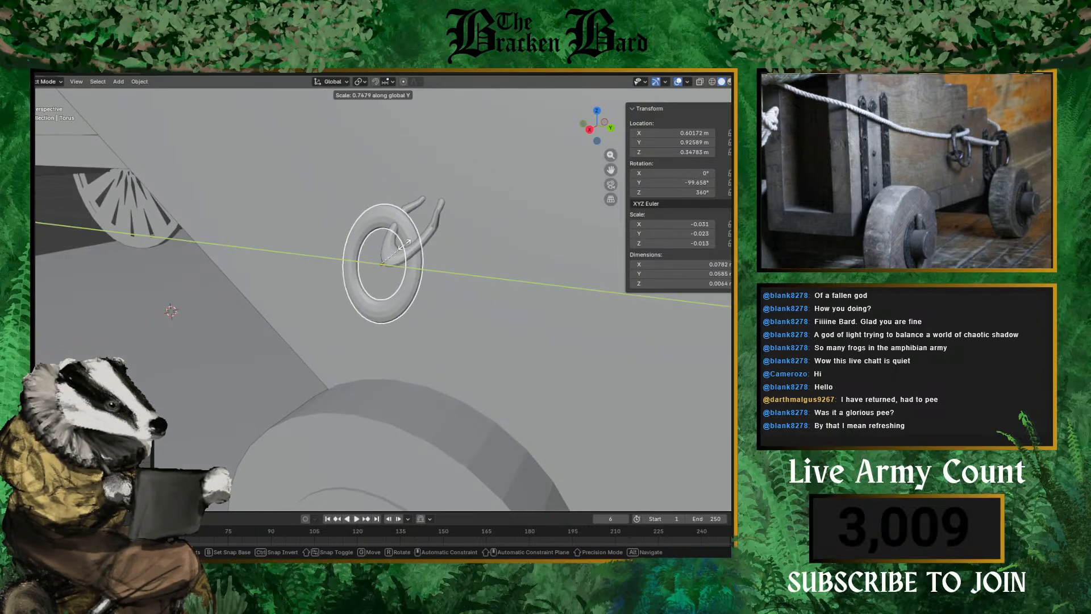
key(x)
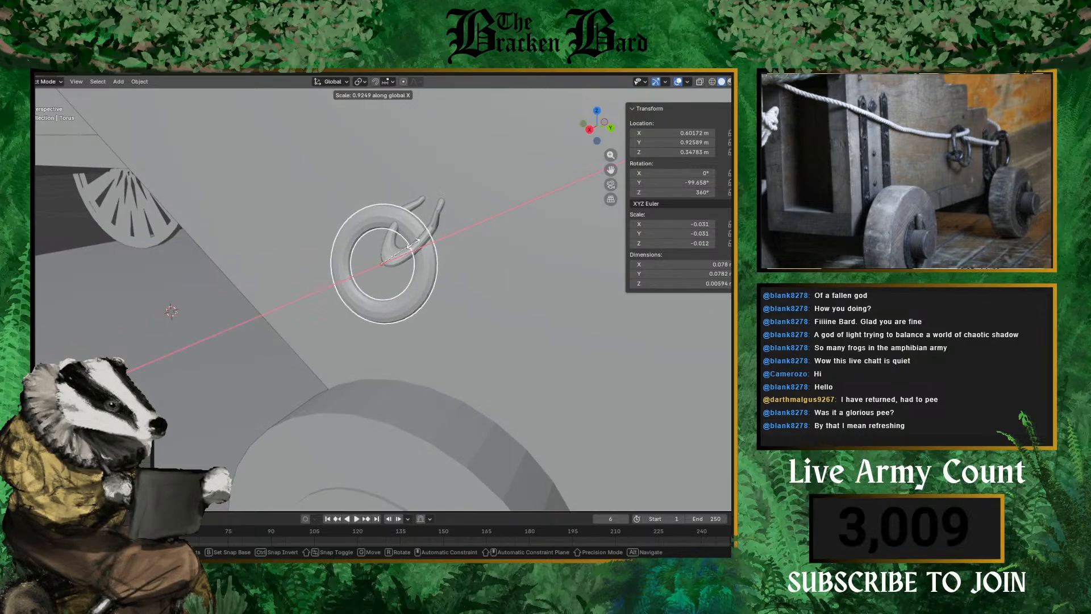
click(433, 240)
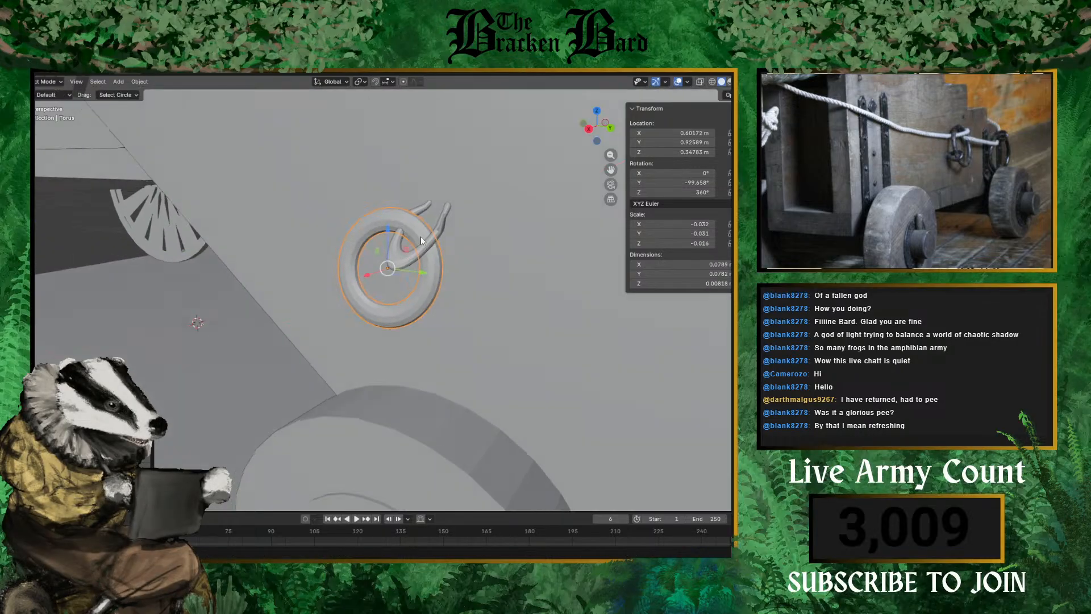
- Rotate the round ring about the global Z axis by about 29°
middle_drag(420, 236, 396, 263)
key(r)
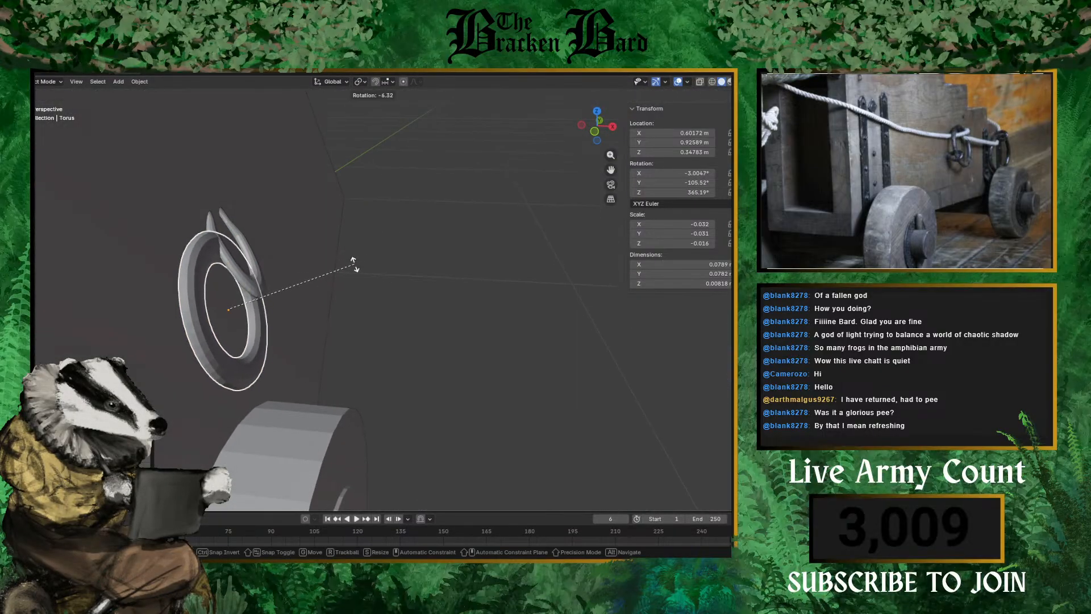
key(x)
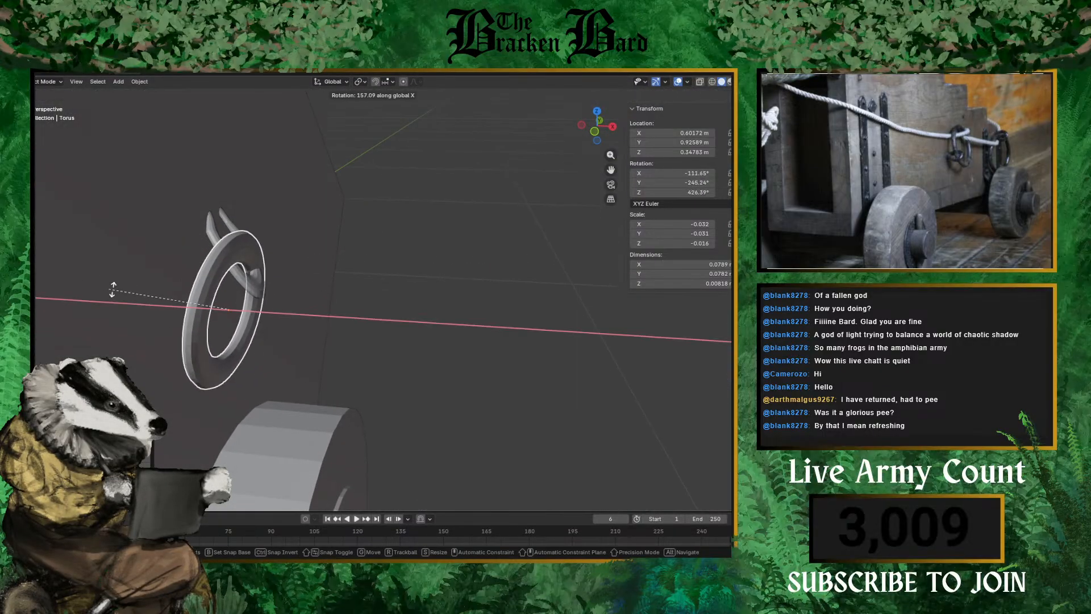
key(z)
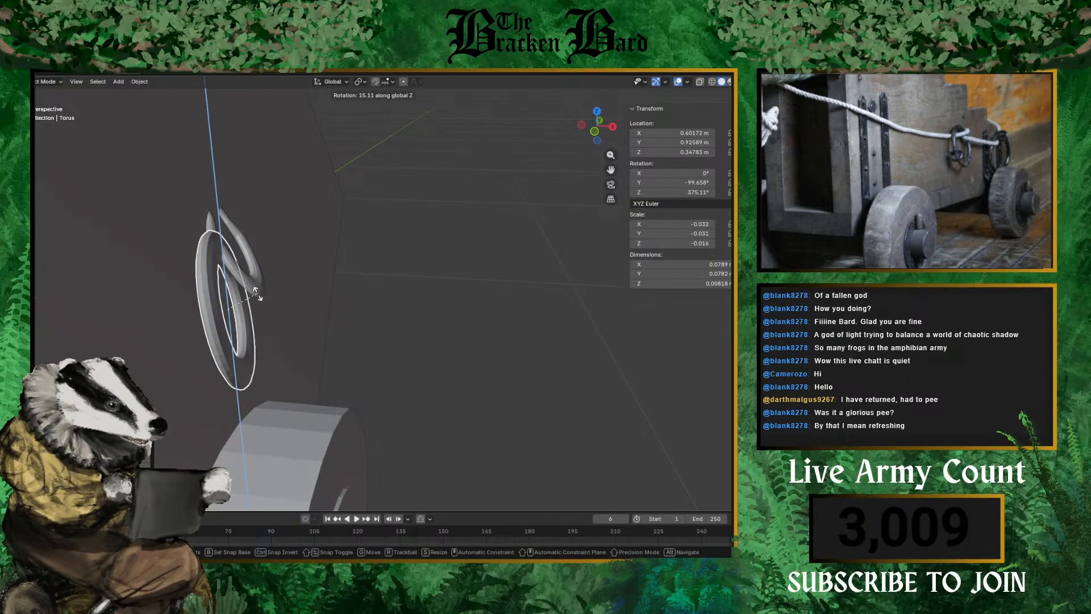
click(248, 291)
- Shift the round ring along Y to about 0.934 m and along X to about 0.606 m
middle_drag(248, 292, 208, 308)
drag(295, 256, 307, 256)
click(392, 243)
middle_drag(392, 244, 440, 245)
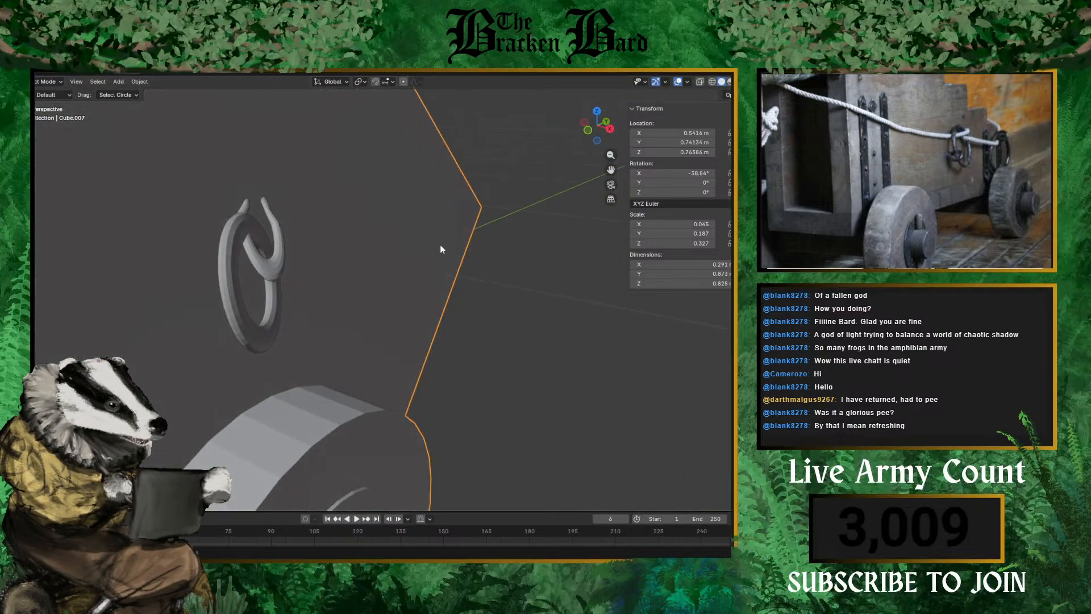
click(233, 240)
key(r)
key(x)
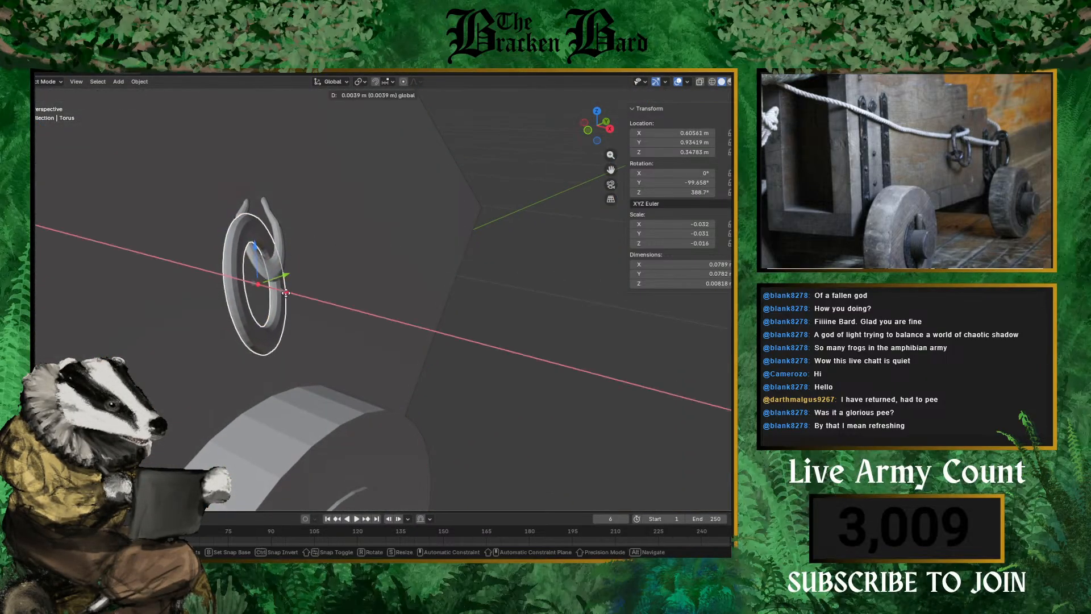
right_click(324, 294)
click(347, 278)
- Move the round ring farther out from the side panel along X to about 0.613 m
middle_drag(347, 277, 448, 298)
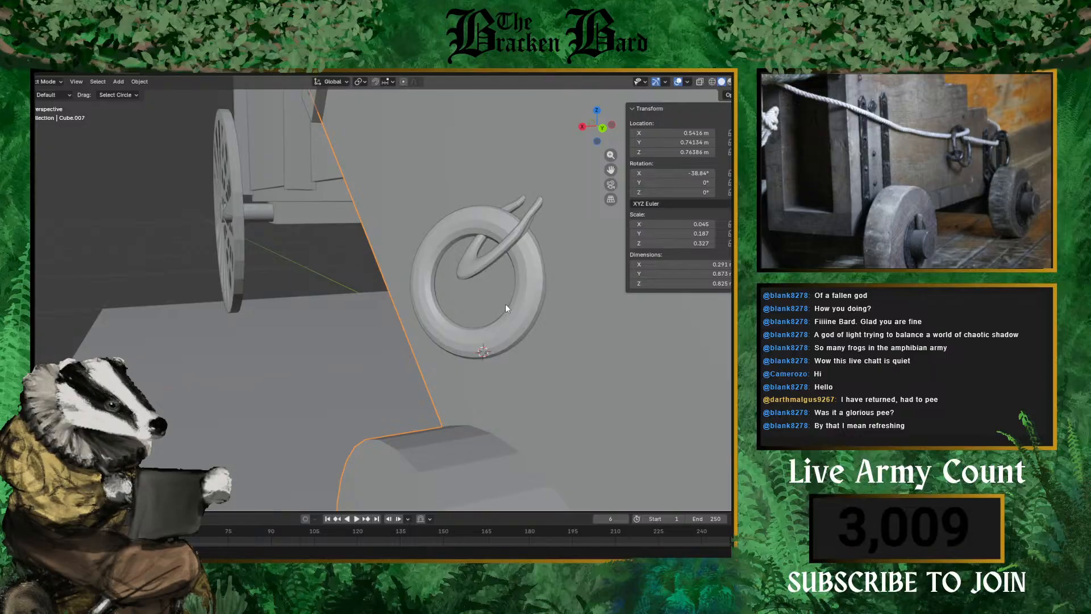
click(513, 321)
key(g)
key(x)
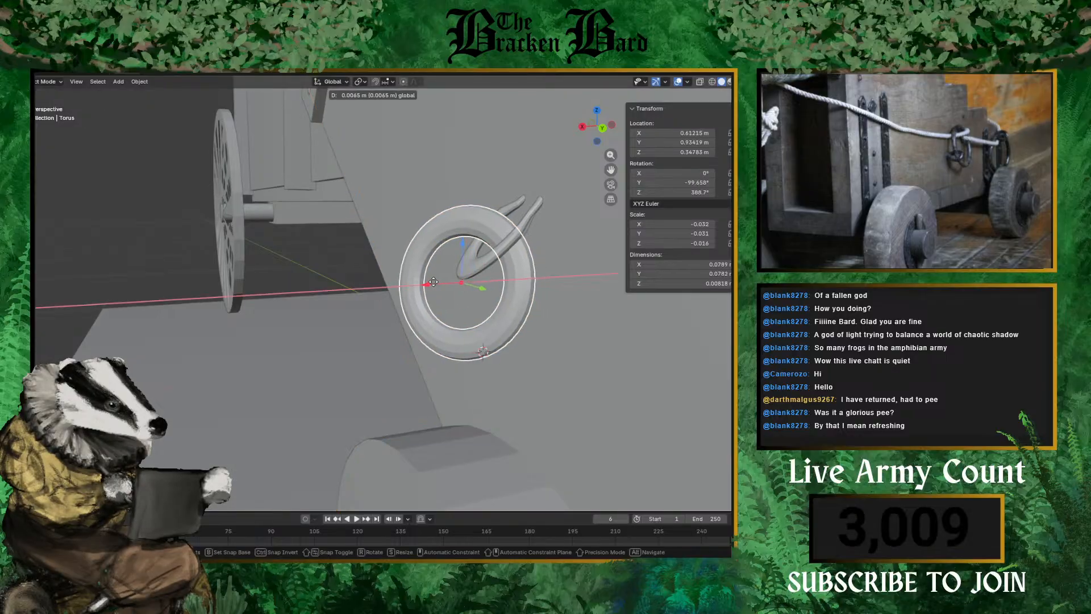
click(431, 281)
- Examine the hanging ring and its loop on the stepped side panel close up and from several angles
middle_drag(306, 240, 349, 265)
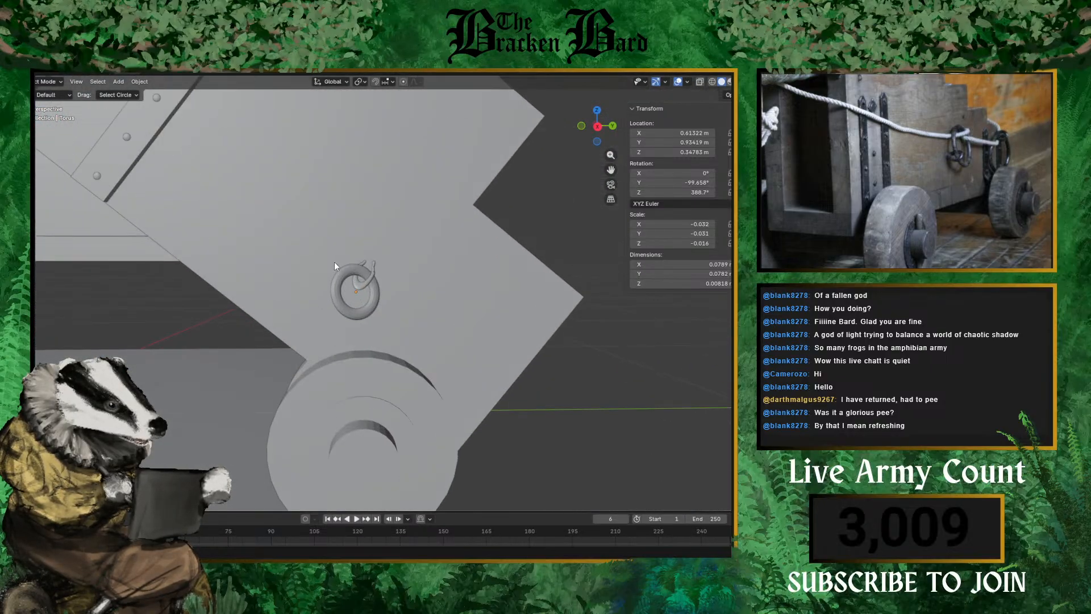
scroll(342, 263, up, 5)
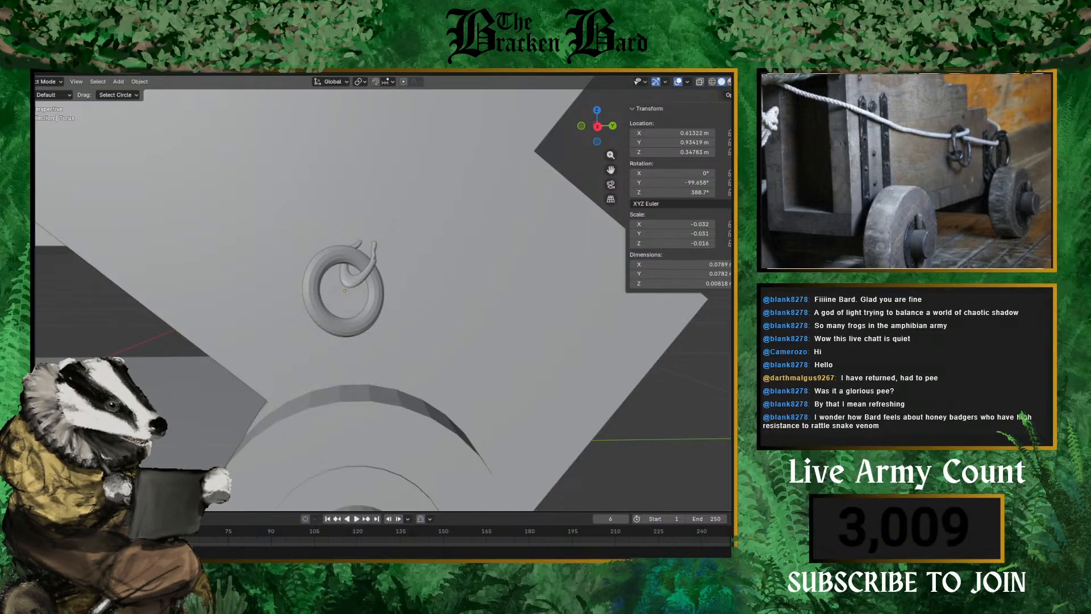
scroll(120, 329, down, 3)
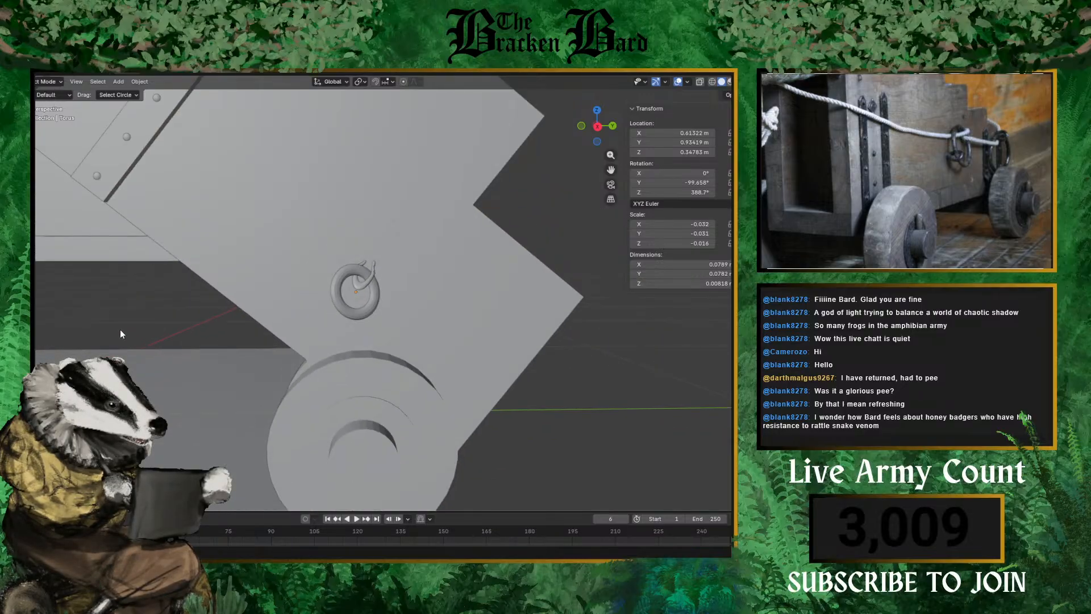
middle_drag(120, 329, 206, 336)
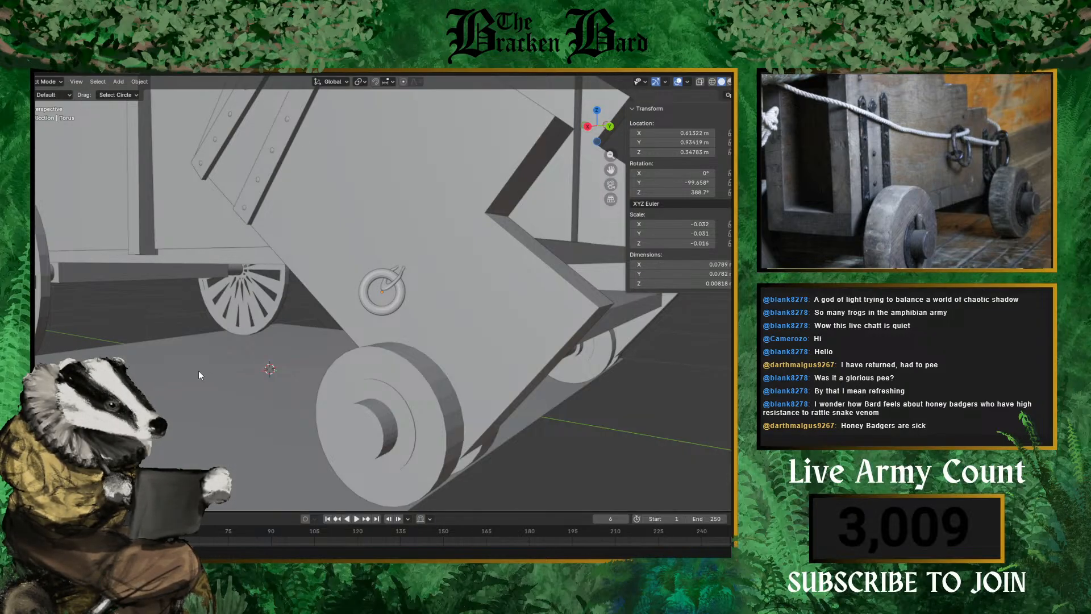
middle_drag(199, 375, 387, 362)
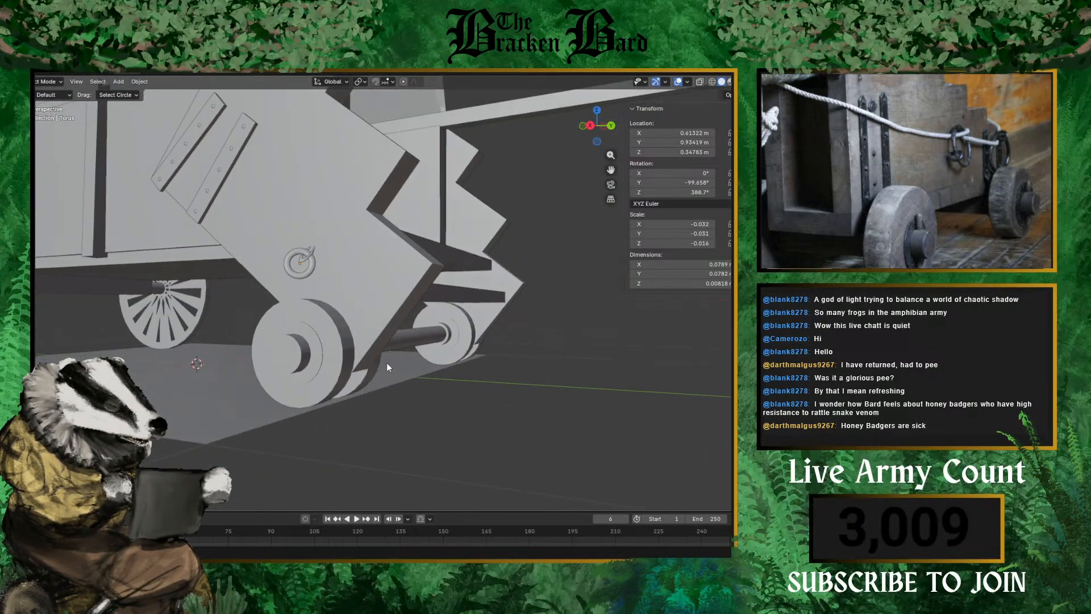
scroll(387, 363, up, 2)
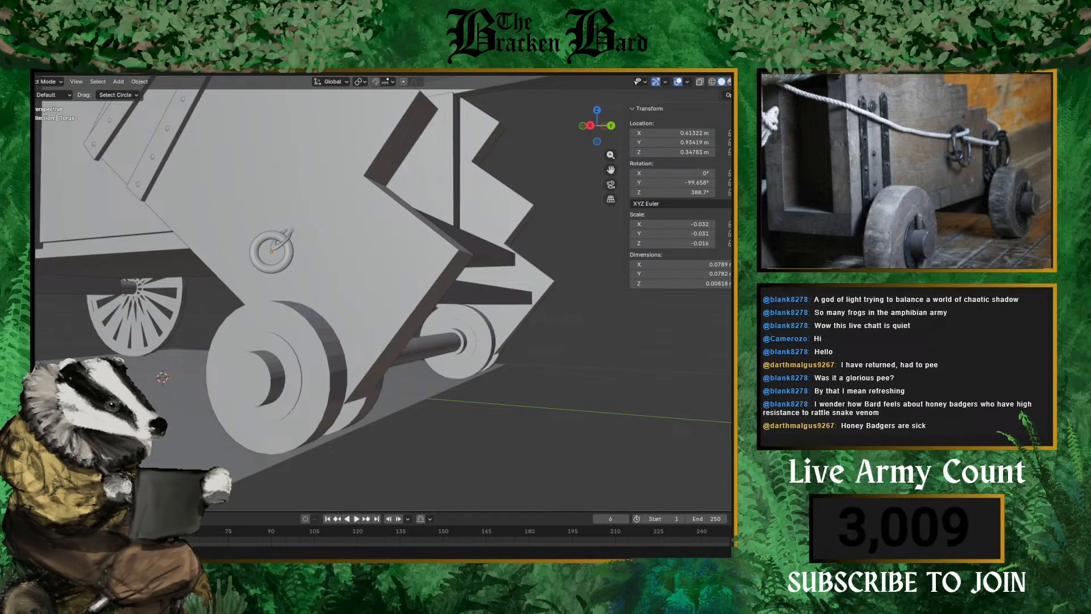
middle_drag(74, 329, 273, 311)
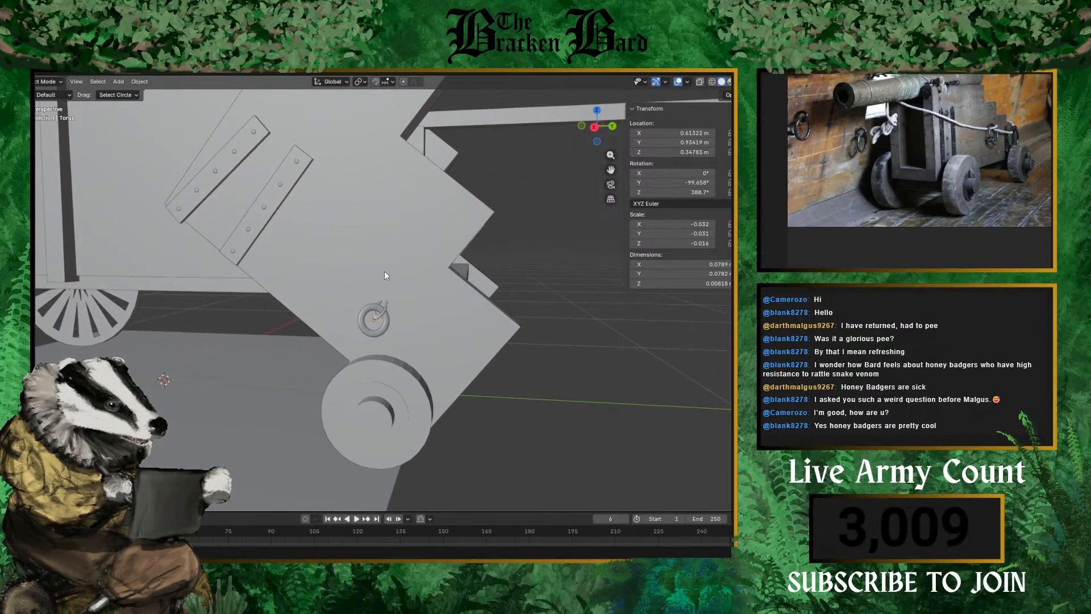
- Duplicate the lower of the two riveted brackets on the stepped side panel, together with its rivets, in place
mouse_move(336, 244)
middle_down()
mouse_move(391, 252)
mouse_move(333, 243)
middle_up()
click(265, 216)
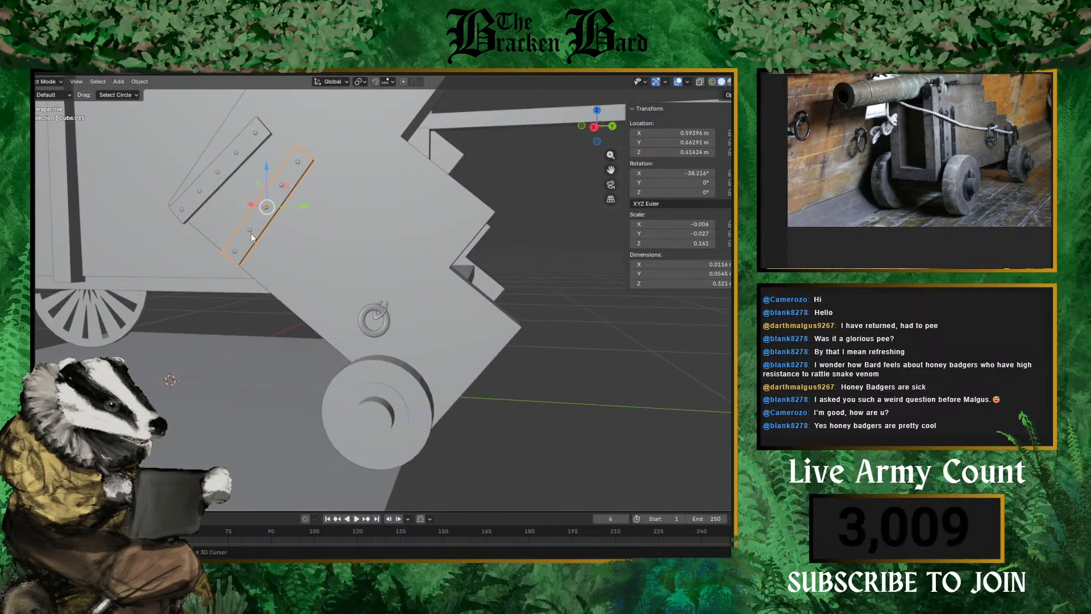
shift+click(234, 252)
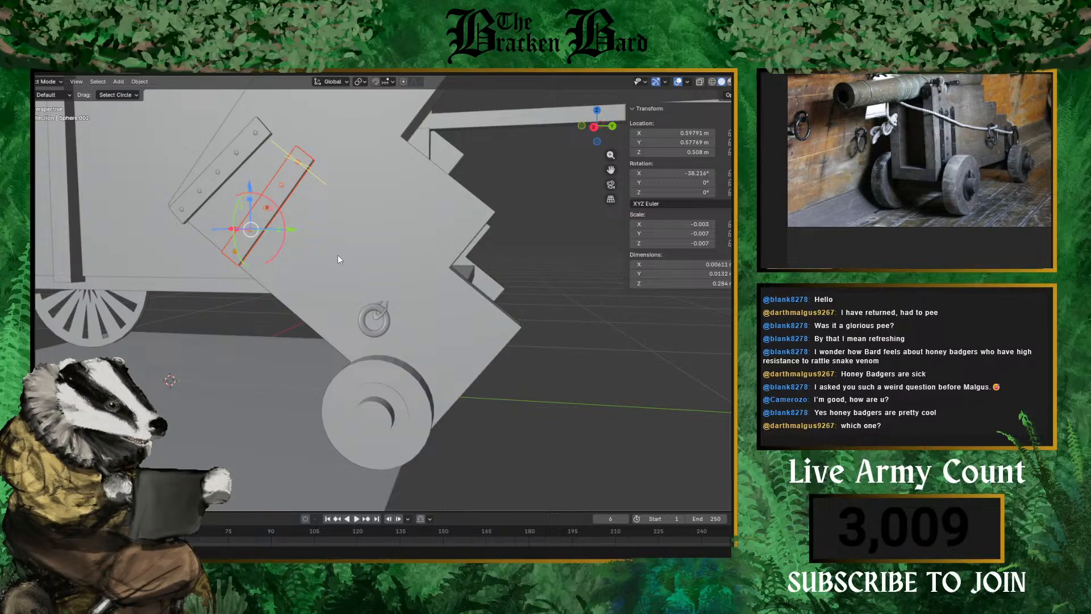
scroll(267, 271, up, 3)
middle_drag(267, 272, 322, 279)
key(shift+d)
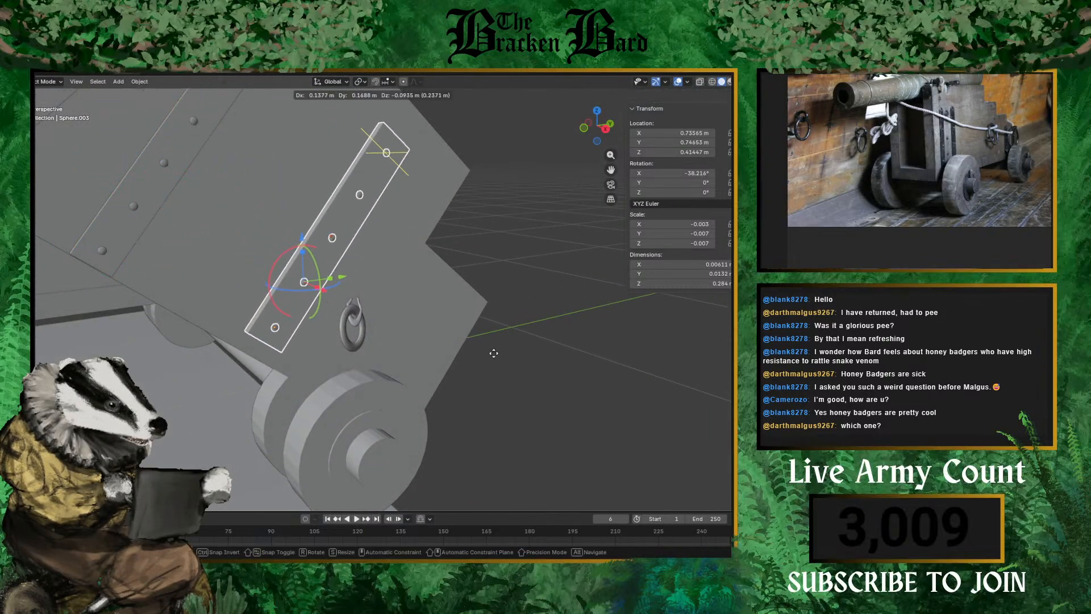
right_click(428, 334)
middle_drag(205, 235, 171, 250)
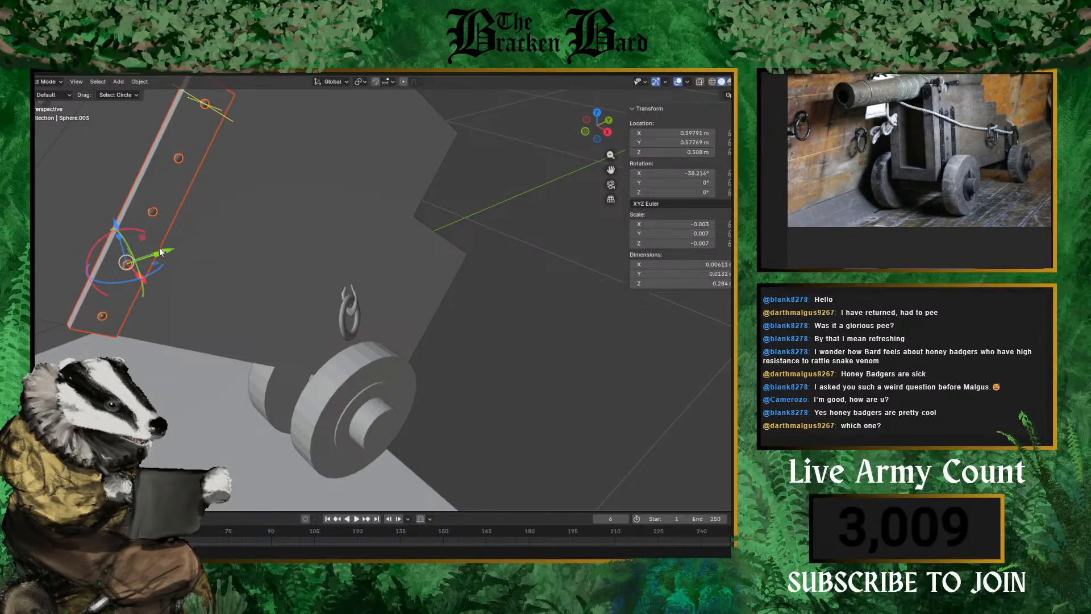
middle_drag(220, 246, 221, 361)
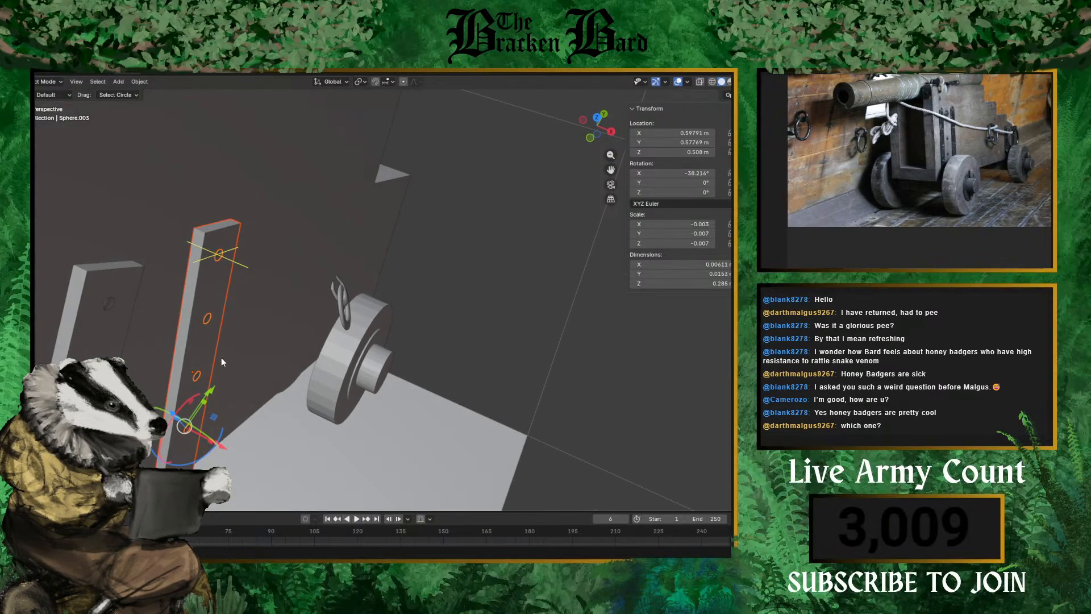
- Move the copied bracket and its rivets along Y to about 0.968 m, undoing any stray selections
drag(206, 389, 244, 369)
right_click(239, 372)
key(ctrl+z)
middle_drag(244, 370, 204, 336)
click(204, 336)
key(ctrl+z)
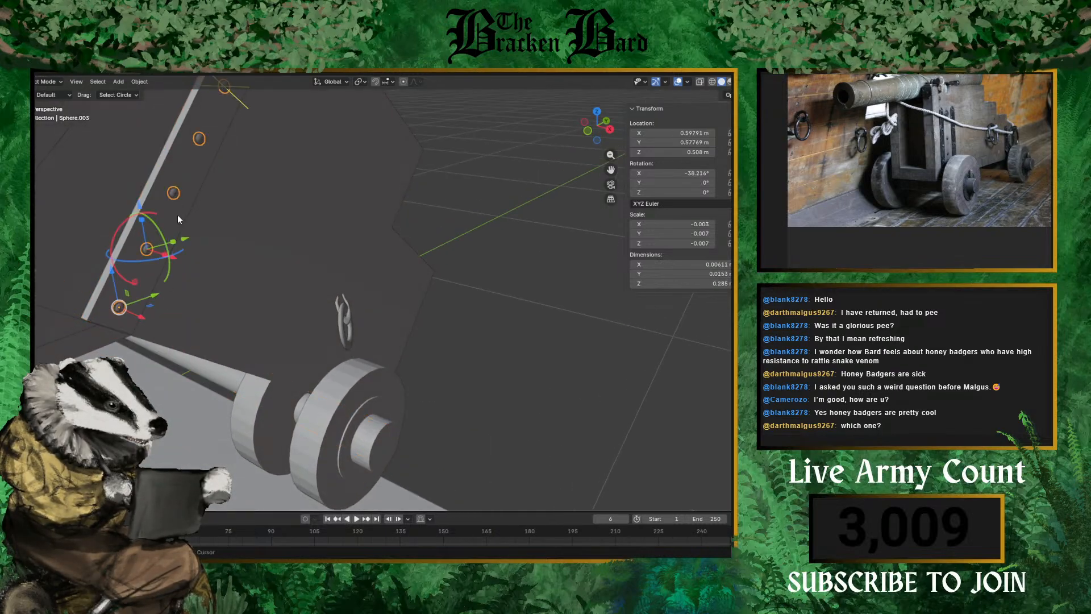
key(ctrl+z)
key(ctrl+z)
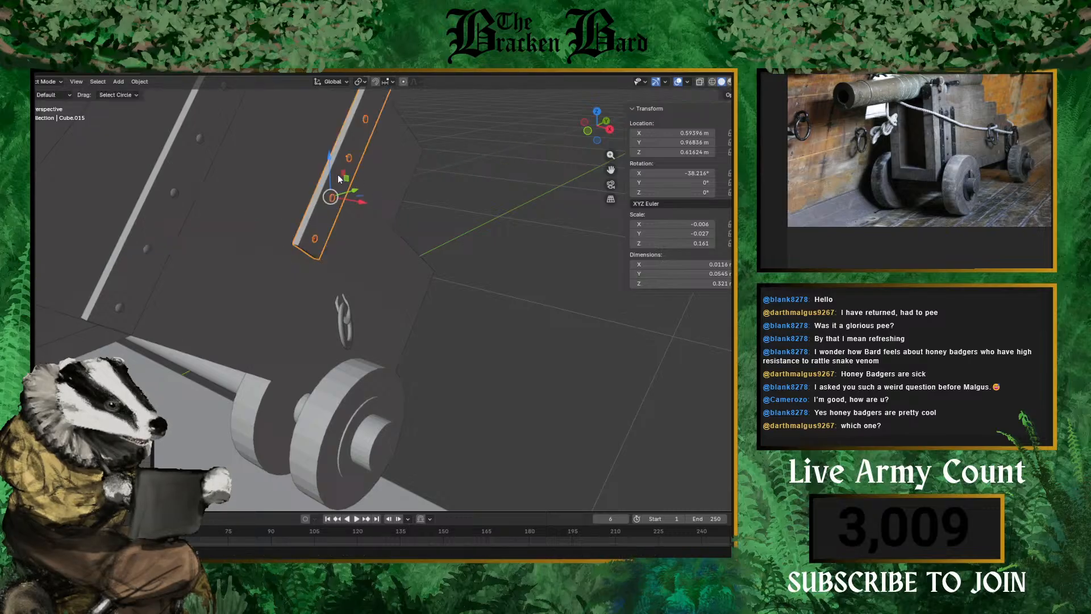
- Place the copied bracket at the panel's lower front edge beside the small wheel, at Y about 1.127 m and Z about 0.232 m
drag(330, 164, 345, 303)
middle_drag(409, 318, 273, 239)
drag(367, 298, 427, 304)
middle_drag(426, 304, 466, 357)
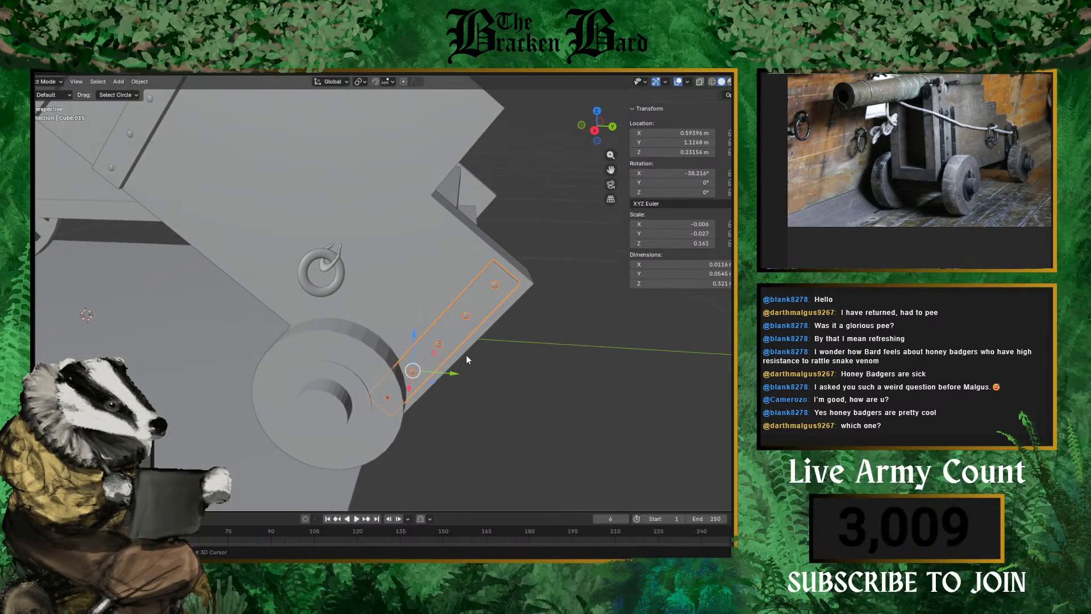
- Duplicate the lower-edge bracket with its rivets and position the copy between it and the ring, at Y about 1.017 m and Z about 0.326 m
key(shift+d)
right_click(445, 339)
drag(448, 376, 367, 373)
key(g)
key(z)
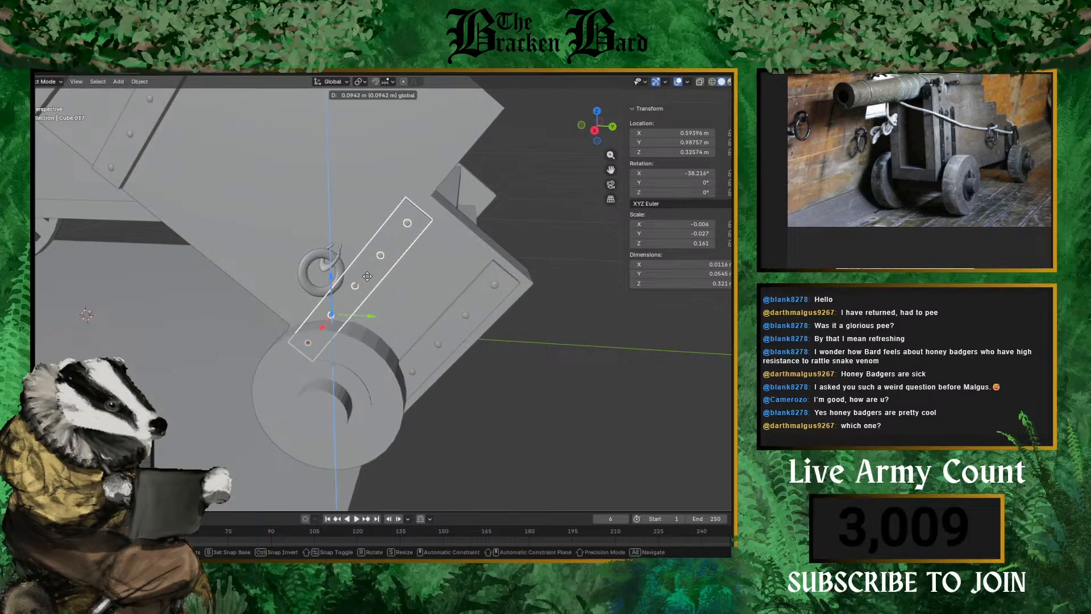
click(358, 283)
key(g)
key(y)
click(392, 323)
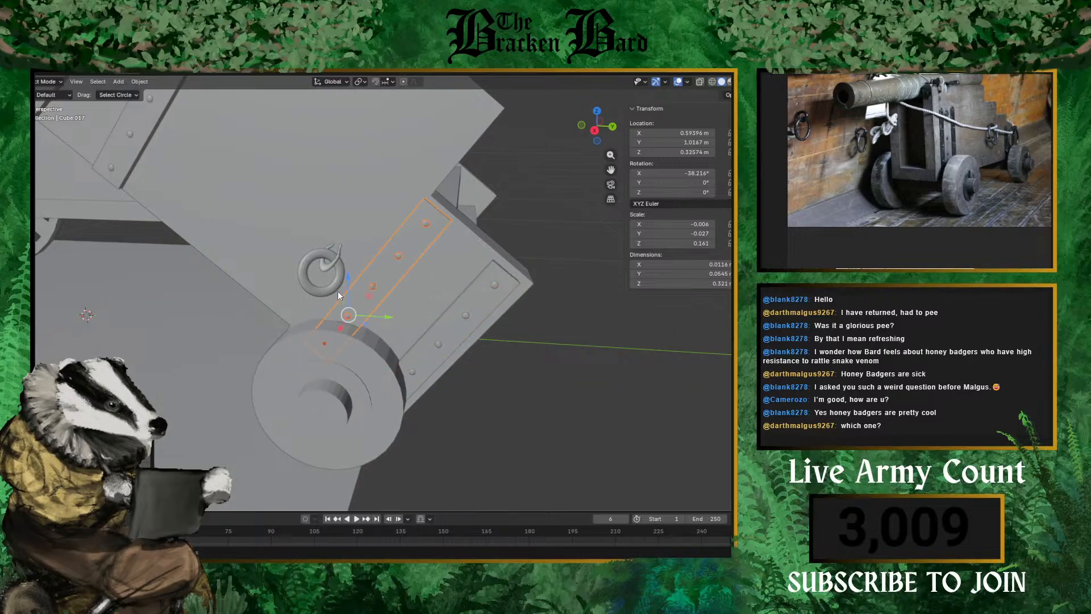
- Duplicate the upright riveted bracket standing beside the large spoked wheel, together with its rivets, in place
middle_drag(567, 400, 309, 283)
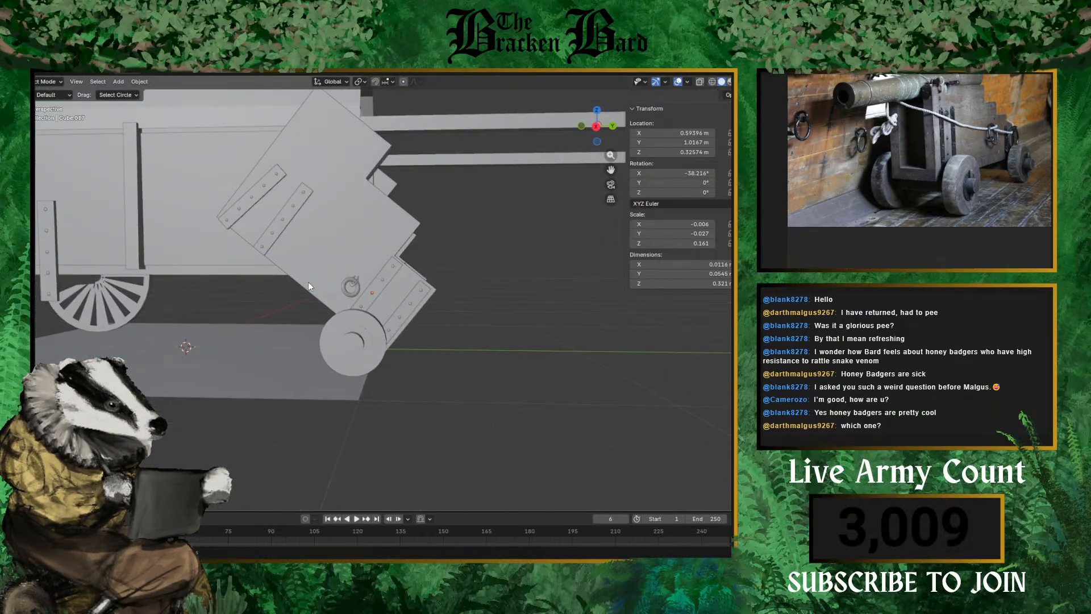
middle_drag(288, 246, 288, 287)
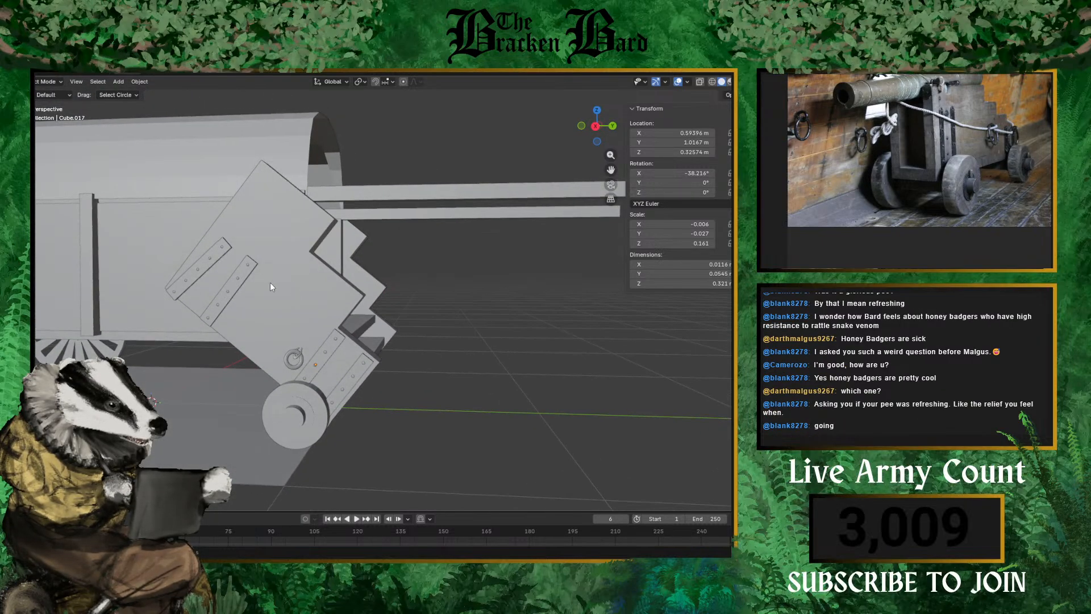
middle_drag(176, 210, 233, 265)
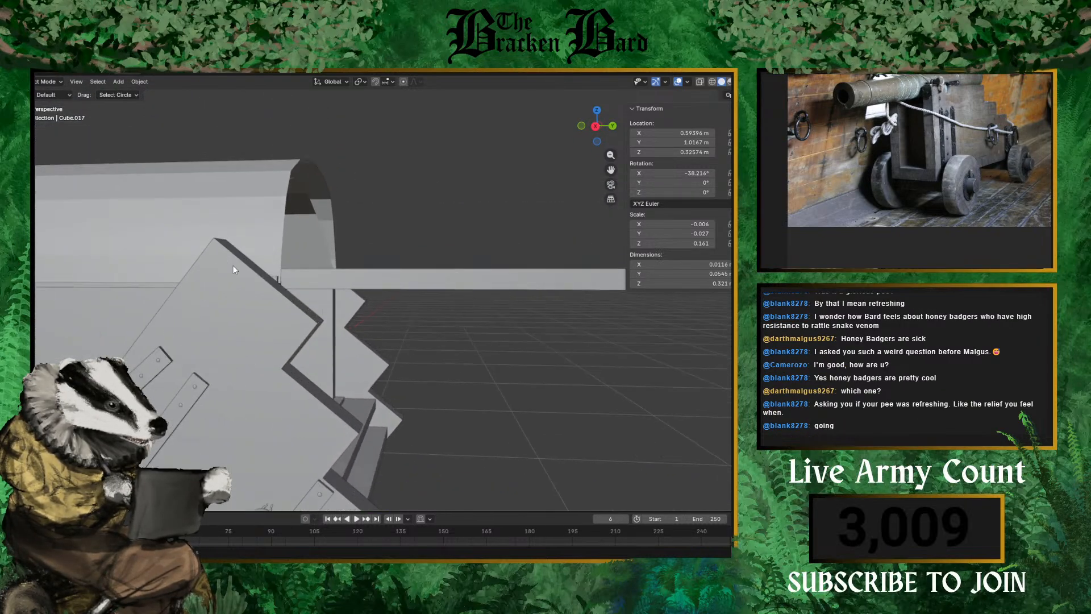
middle_drag(214, 365, 107, 326)
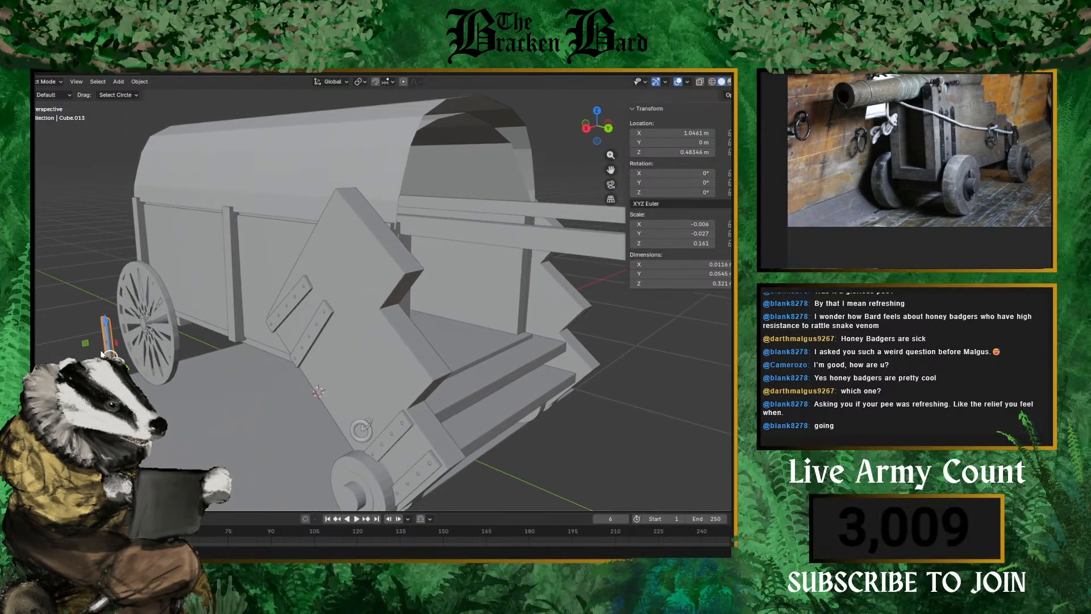
middle_drag(432, 256, 494, 244)
scroll(494, 244, down, 4)
scroll(260, 316, up, 4)
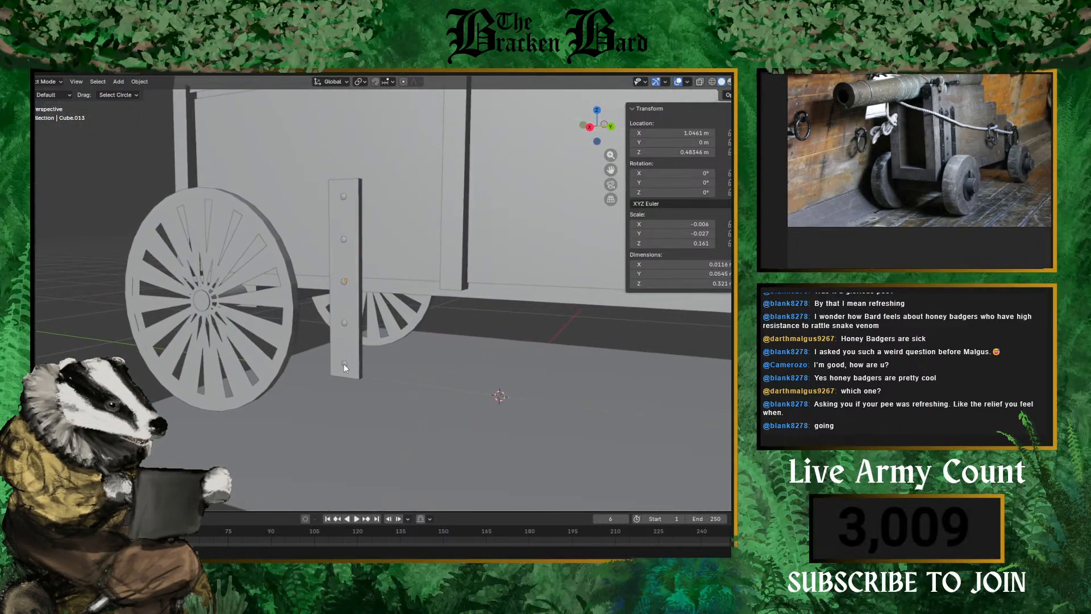
click(346, 367)
shift+click(342, 362)
scroll(392, 357, up, 1)
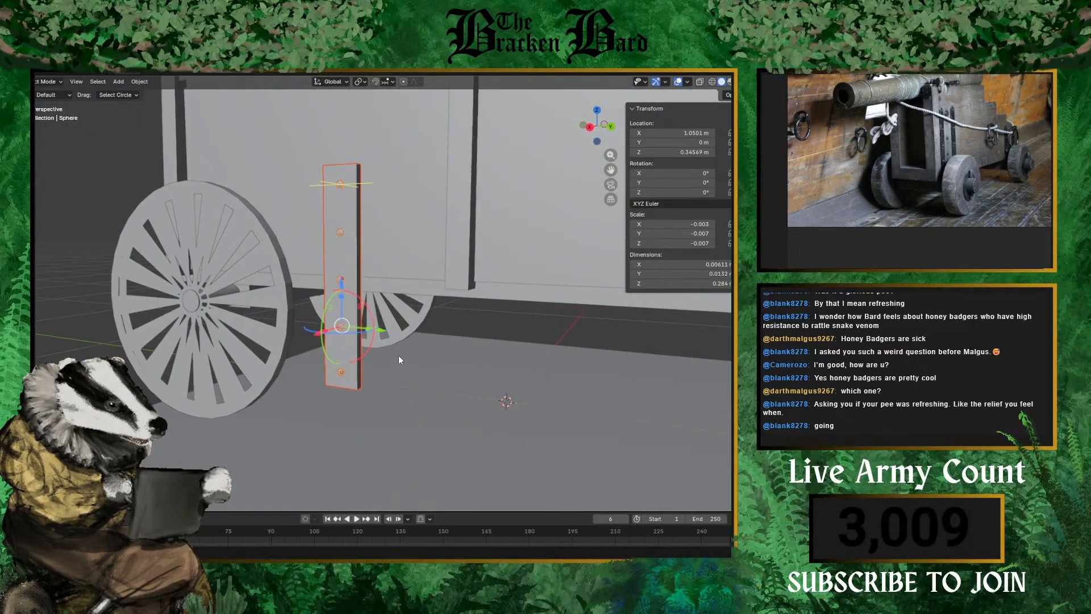
middle_drag(399, 357, 362, 369)
scroll(362, 364, down, 4)
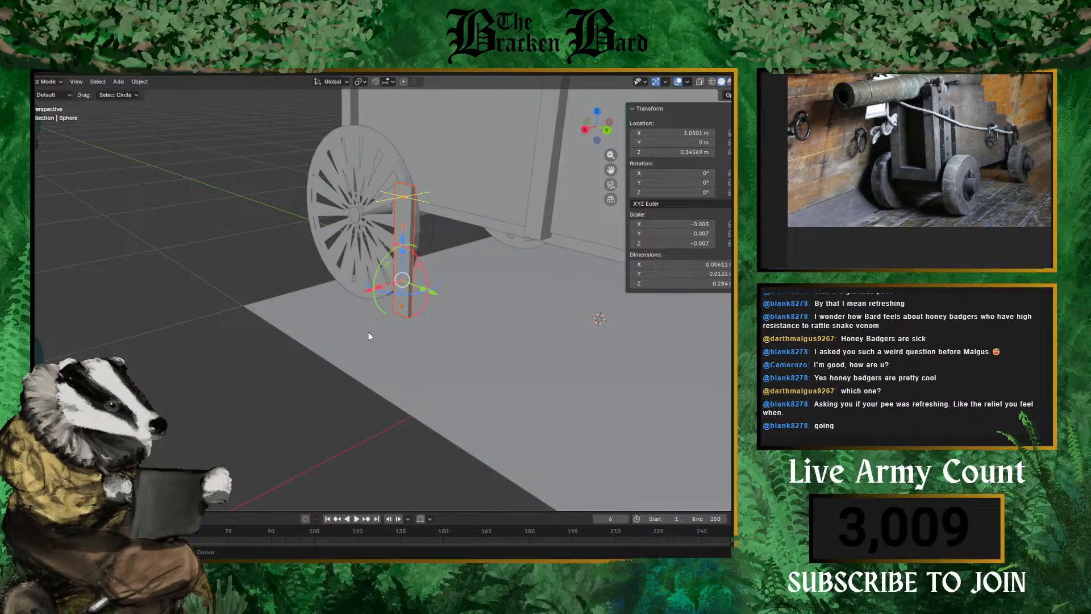
key(shift+d)
right_click(422, 298)
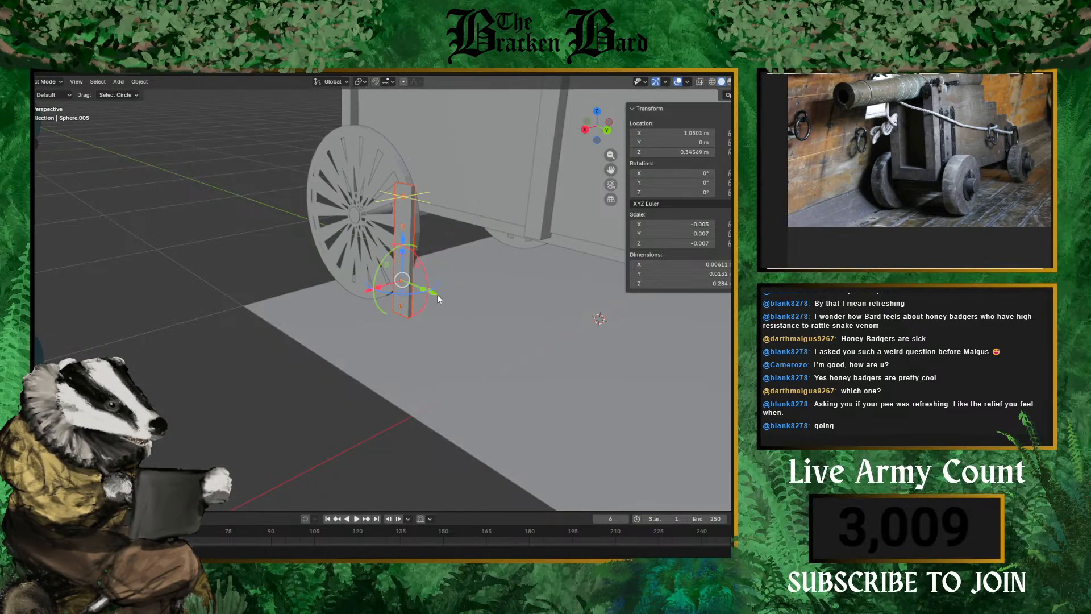
drag(436, 295, 536, 348)
right_click(528, 341)
- Select one upright bracket with its rivets and move it outward along X, away from the other copy
scroll(486, 312, up, 3)
middle_drag(486, 313, 434, 286)
click(434, 286)
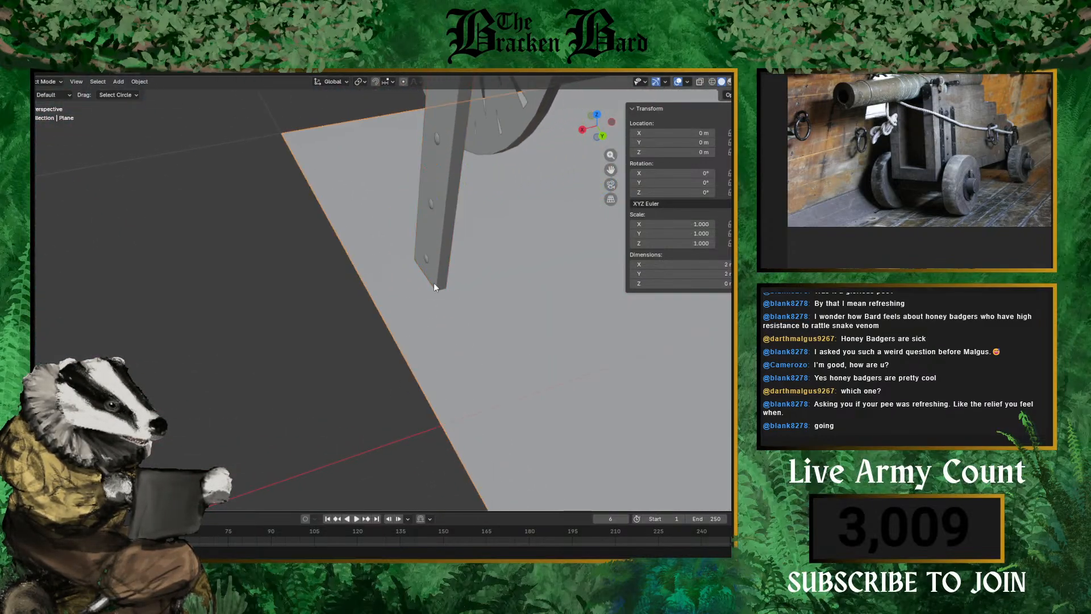
click(429, 262)
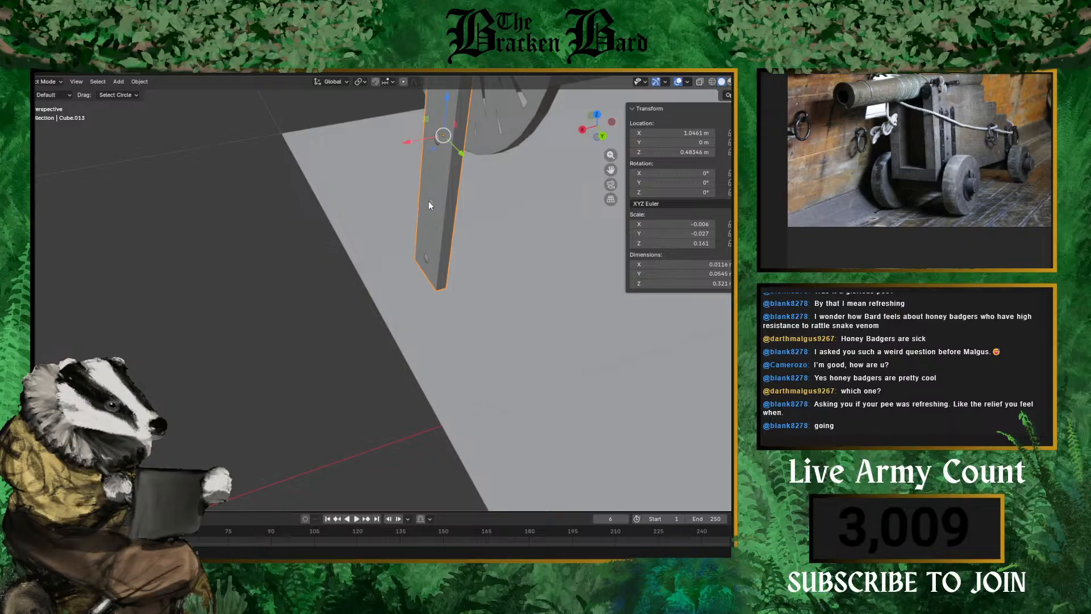
shift+click(438, 243)
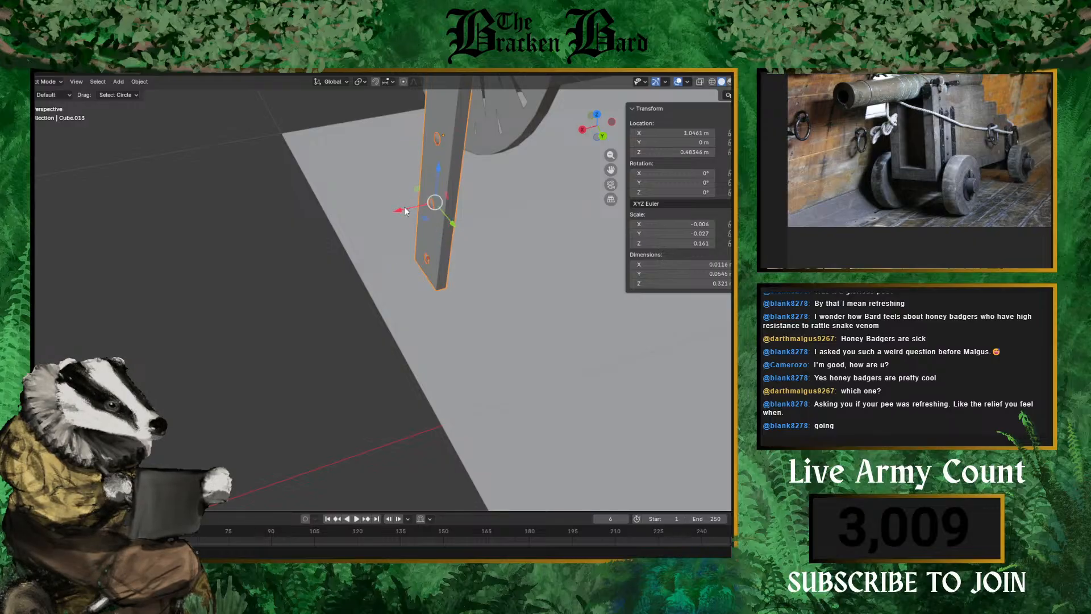
drag(405, 210, 271, 271)
scroll(341, 265, down, 3)
mouse_move(341, 265)
middle_down()
mouse_move(330, 289)
mouse_move(350, 281)
mouse_move(341, 268)
middle_up()
- Rotate the separated bracket and its rivets −90° about the global Y axis so it lies flat
key(r)
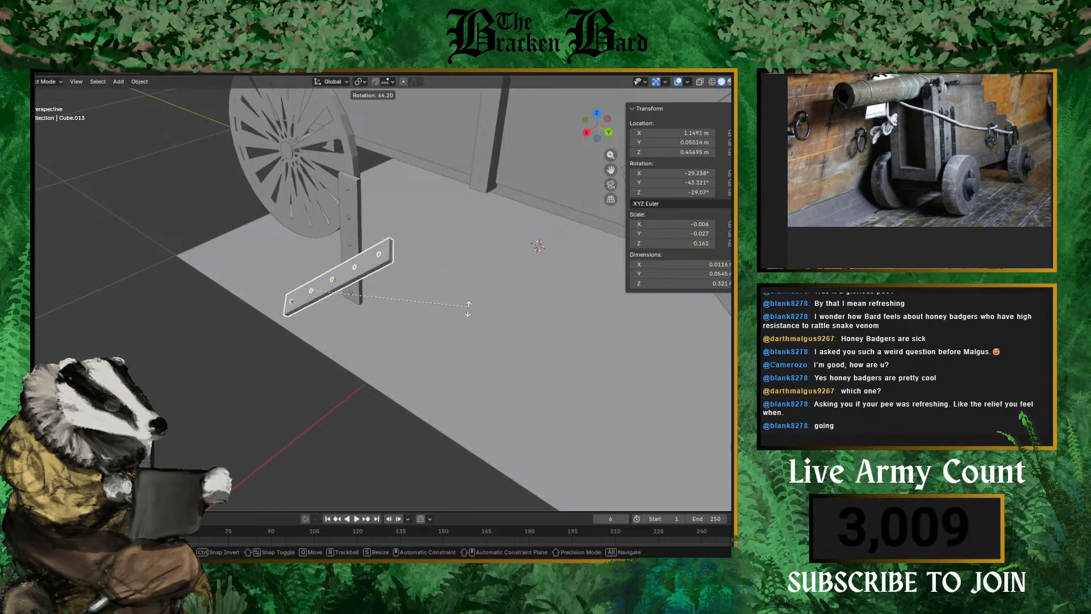
key(z)
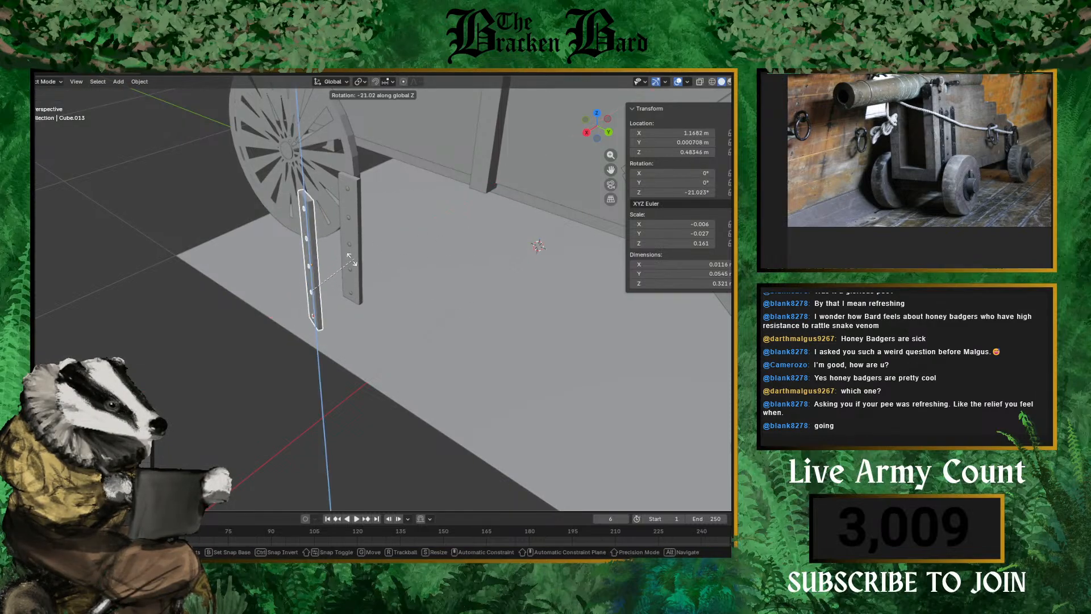
key(y)
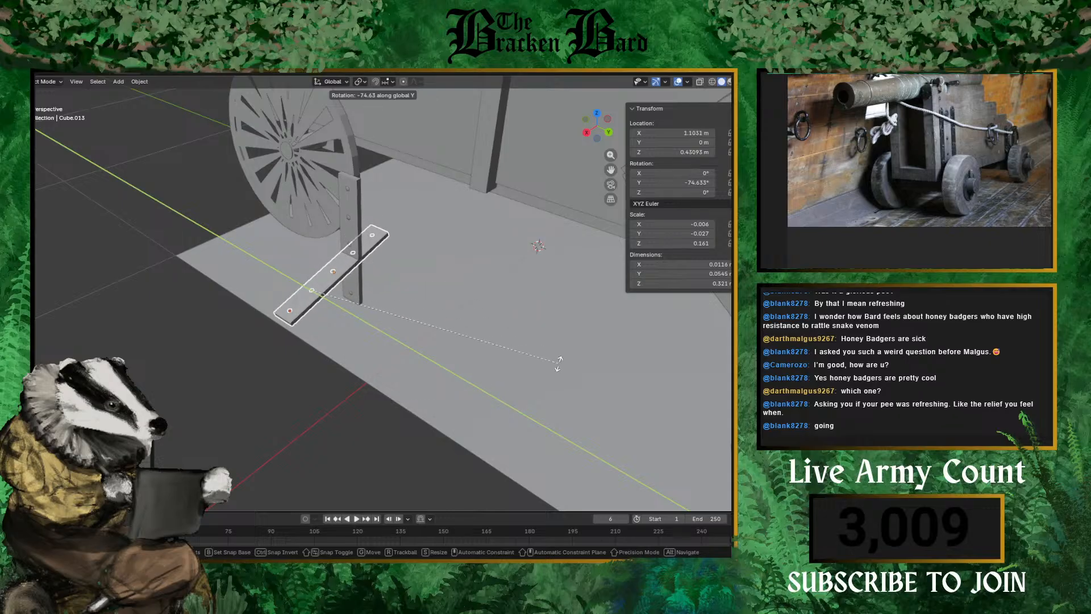
click(559, 362)
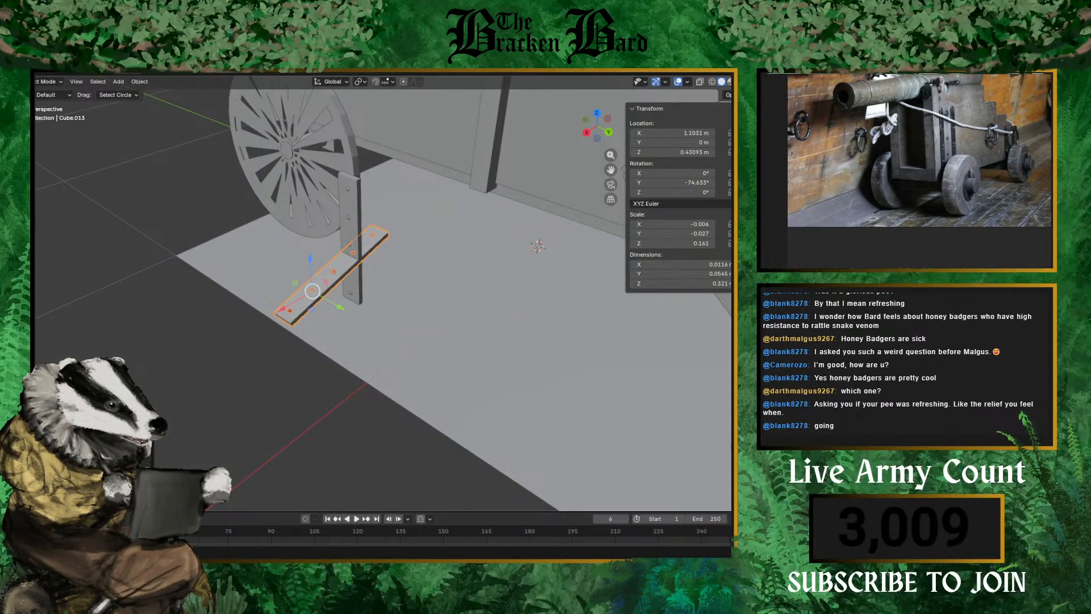
key(ctrl+z)
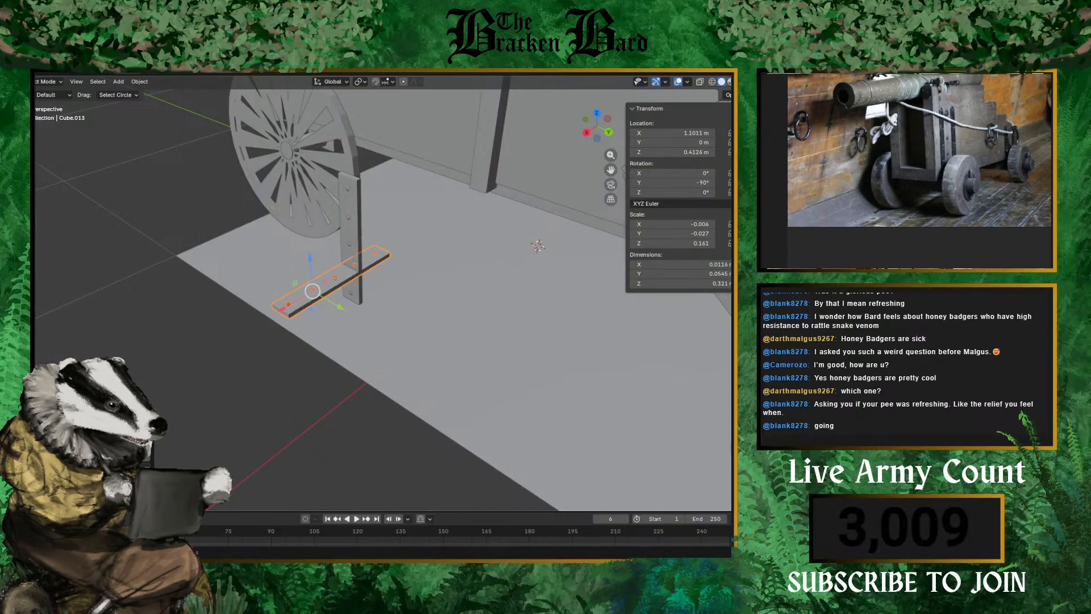
- Shift the flat bracket along Y to about 0.803 m and rotate it about 90.6° around the global Z axis
scroll(407, 349, down, 3)
drag(370, 313, 546, 398)
middle_drag(546, 398, 348, 362)
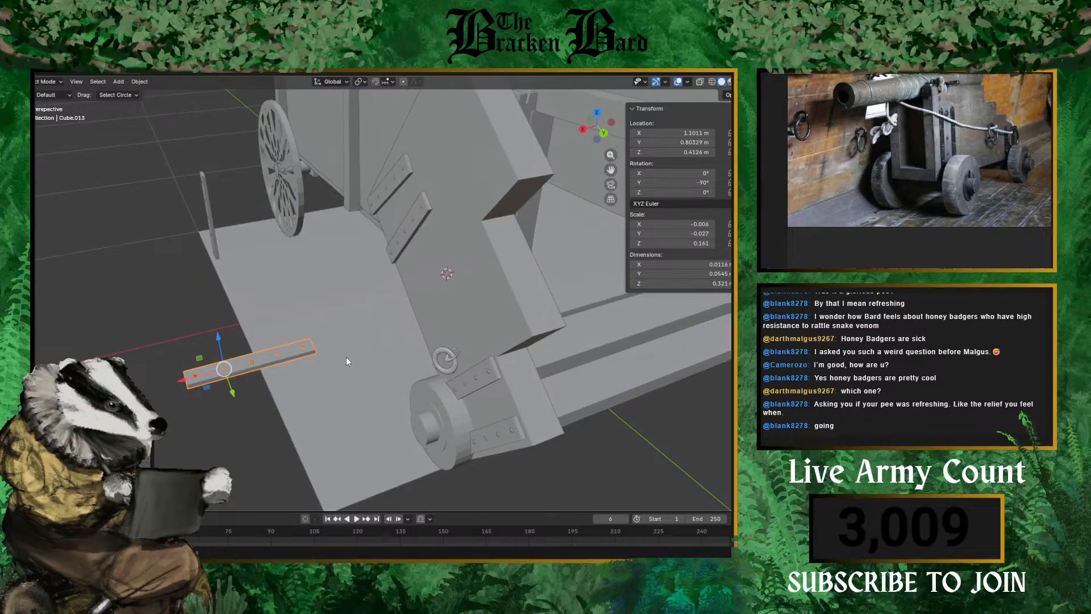
key(r)
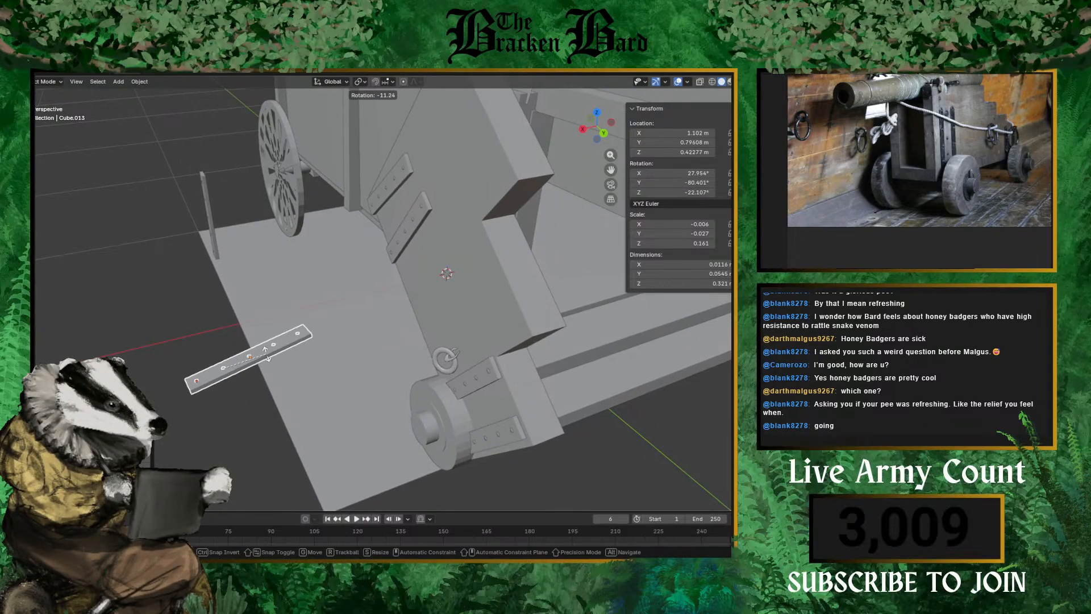
key(x)
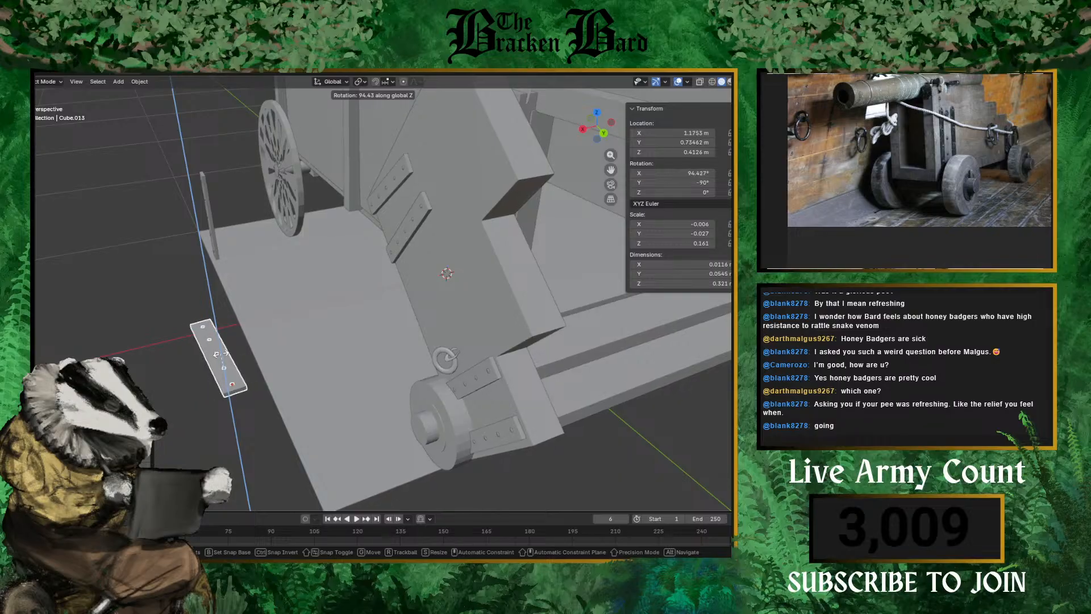
click(221, 353)
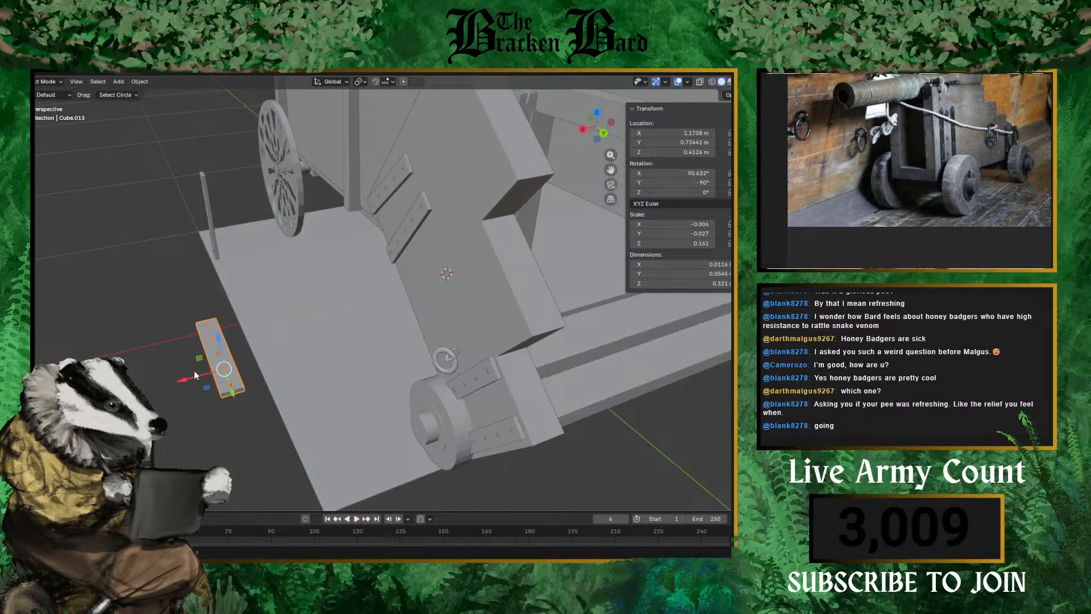
- Move the flat bracket over the top of the stepped panel, to X about 0.551 m and Z about 1.080 m
drag(194, 374, 425, 351)
drag(444, 293, 458, 105)
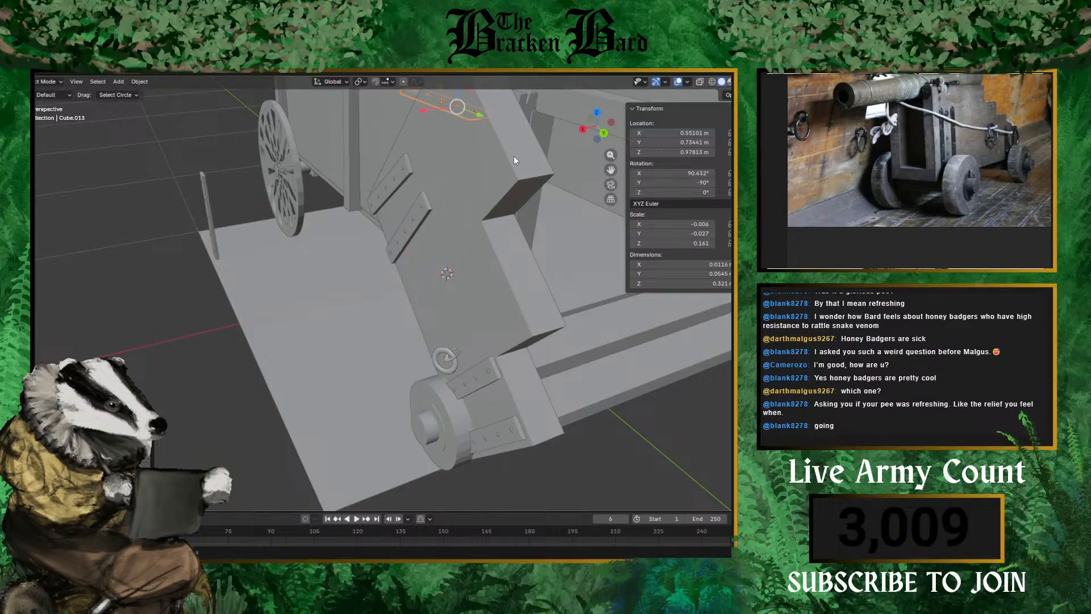
key(KP_Decimal)
drag(325, 277, 328, 237)
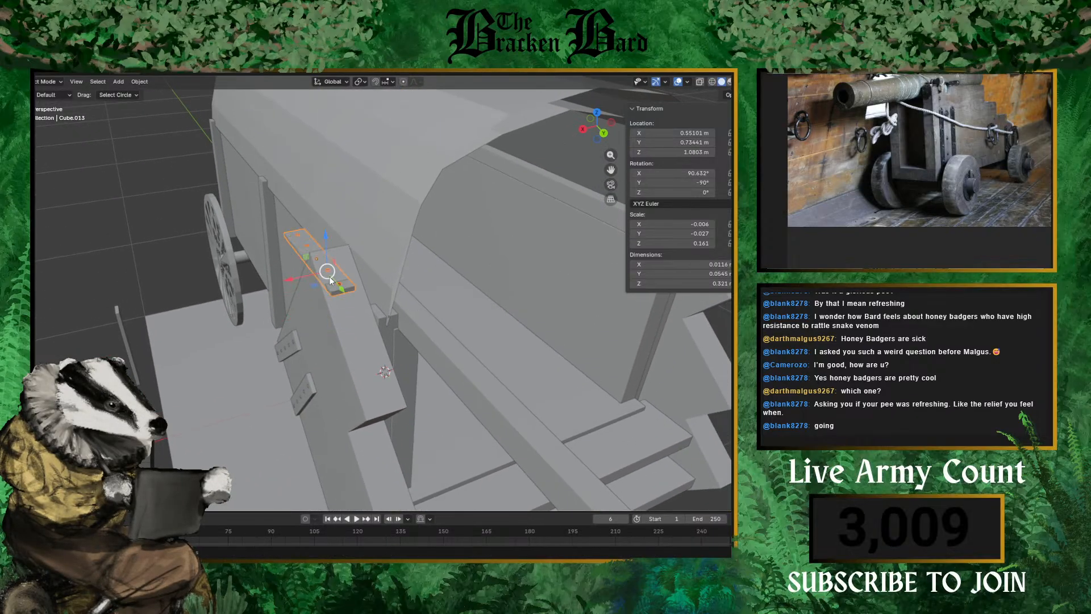
- Shift the bracket forward along Y and rotate it about −43° around the global X axis to match the panel's sloping top edge
key(r)
key(x)
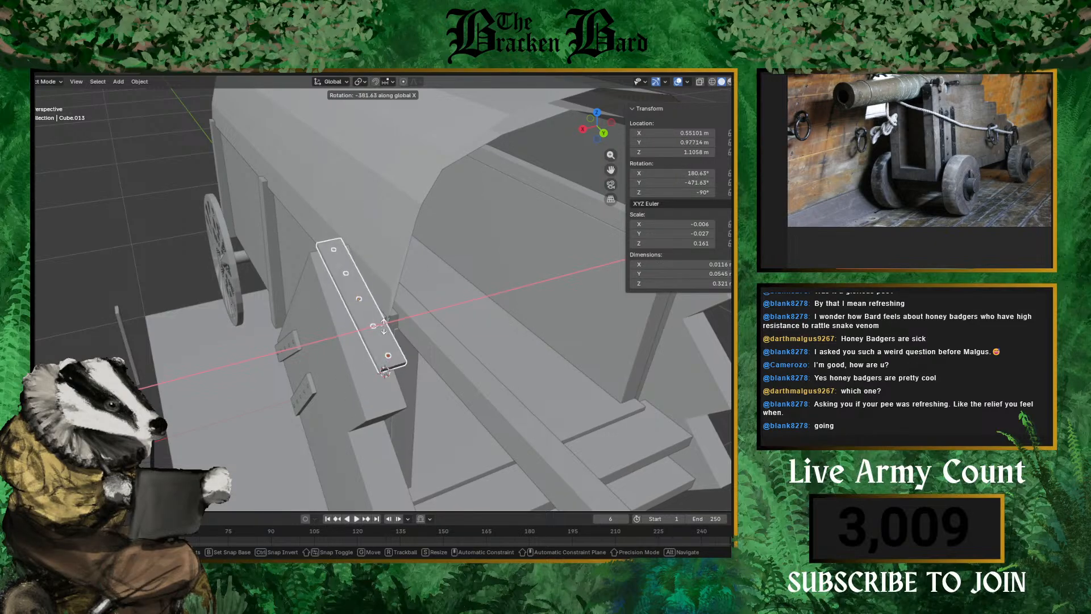
click(383, 335)
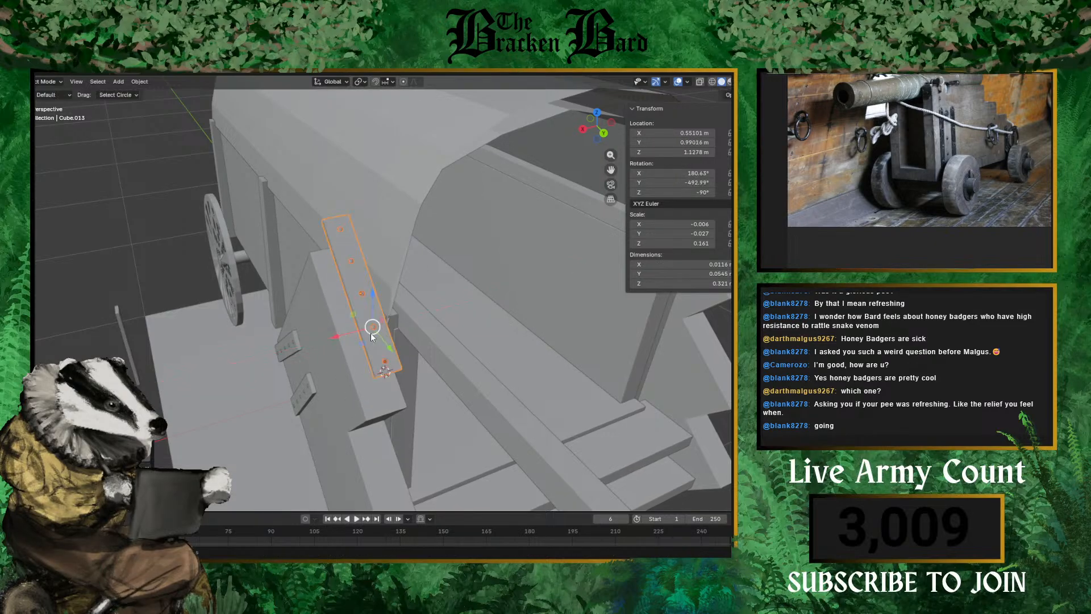
middle_drag(370, 332, 342, 279)
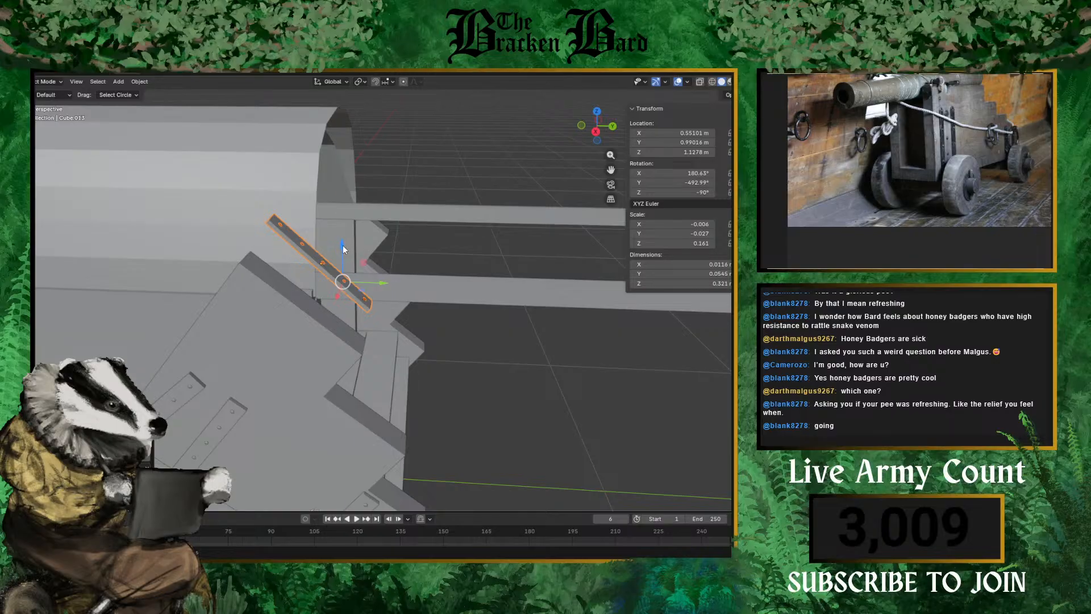
- Lower the flat bracket onto the panel's sloping top edge, to Z about 1.03 m, and rotate it about 2.65° around the global X axis
key(g)
key(z)
key(y)
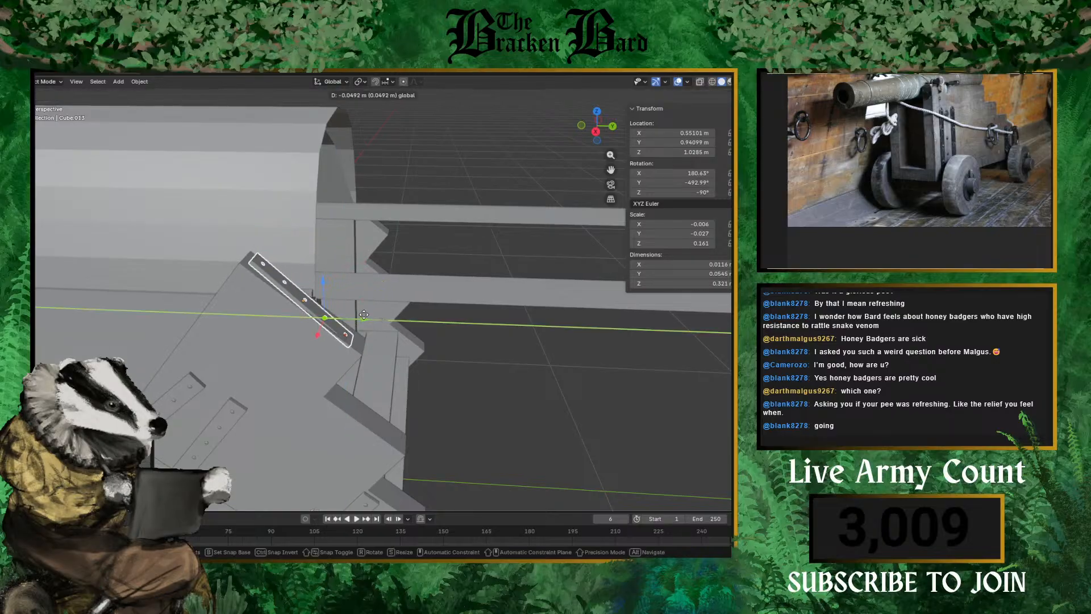
click(357, 320)
middle_drag(355, 322, 303, 380)
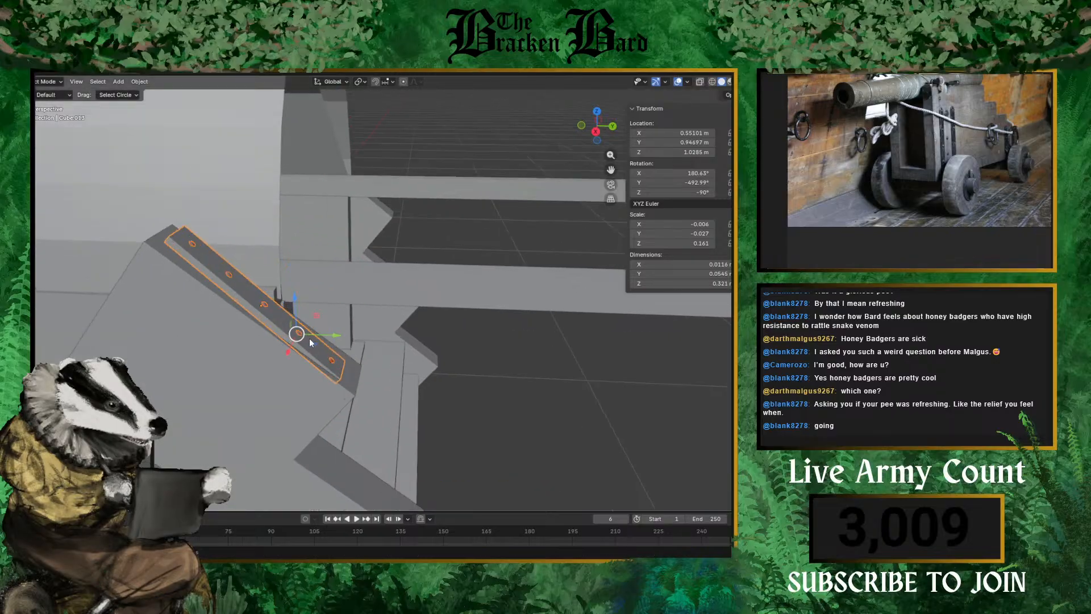
key(r)
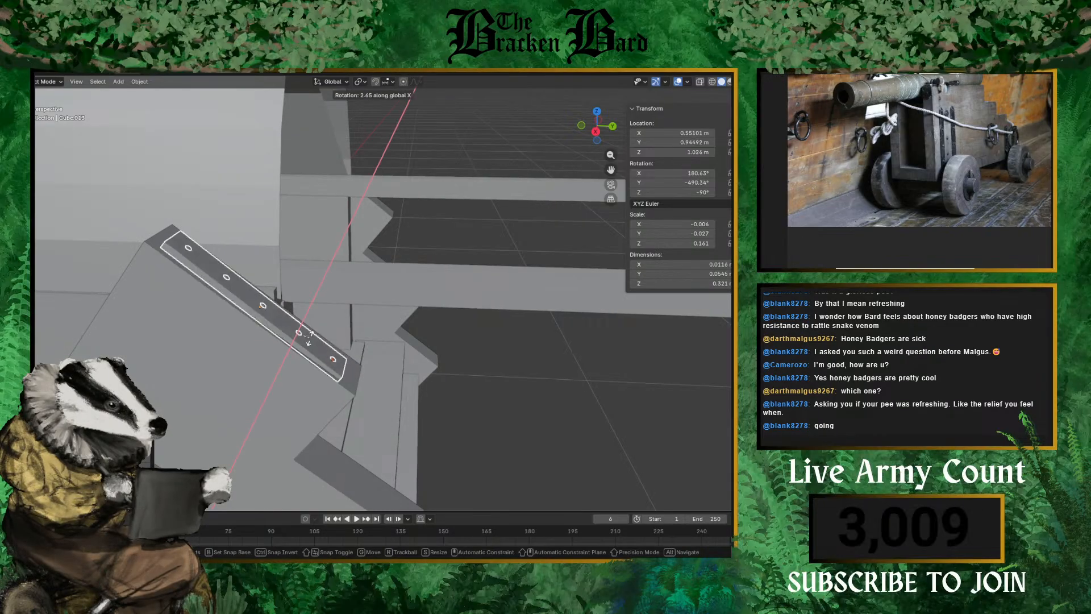
click(312, 343)
middle_drag(571, 435, 347, 384)
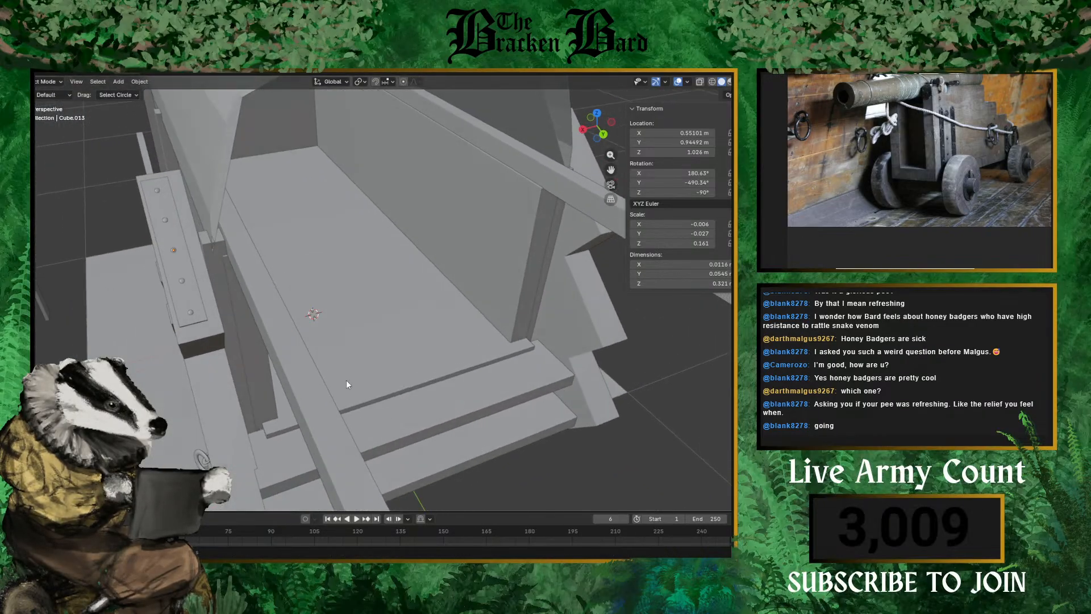
- Select the bracket together with its rivets and shift them along X to about 0.539 m on the sloping edge
click(181, 279)
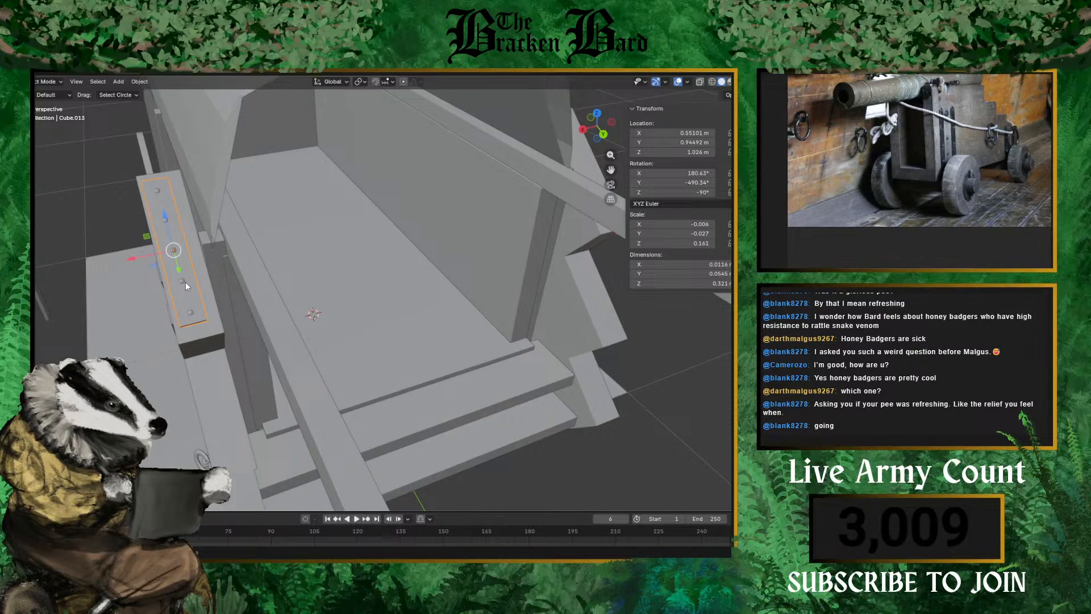
middle_drag(172, 309, 309, 292)
scroll(208, 315, up, 5)
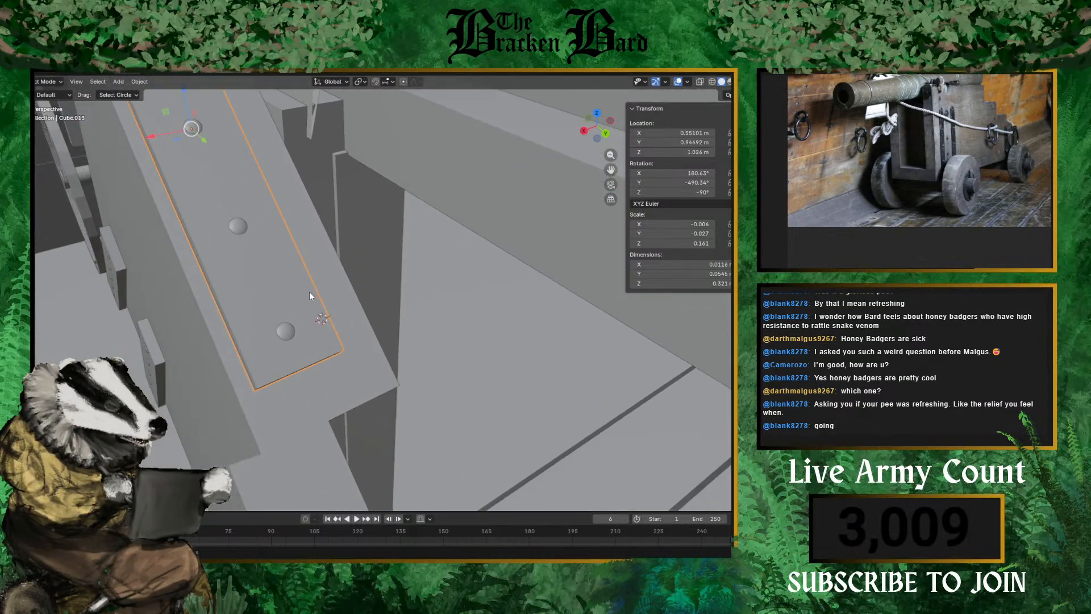
click(284, 333)
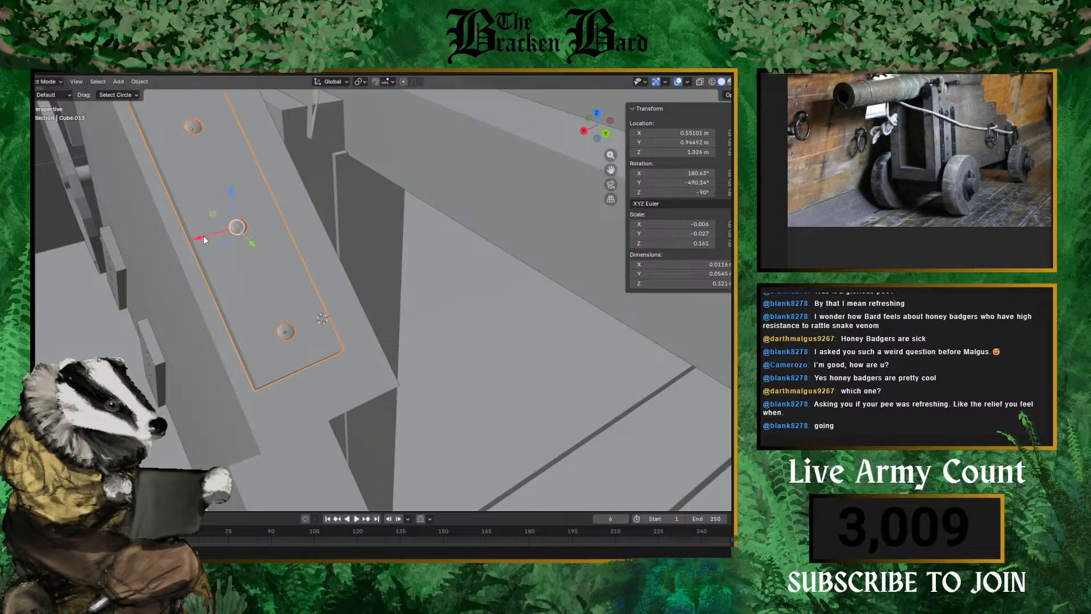
scroll(206, 238, down, 3)
middle_drag(188, 216, 223, 289)
scroll(80, 180, down, 5)
scroll(208, 231, down, 3)
scroll(196, 282, up, 3)
scroll(189, 282, up, 2)
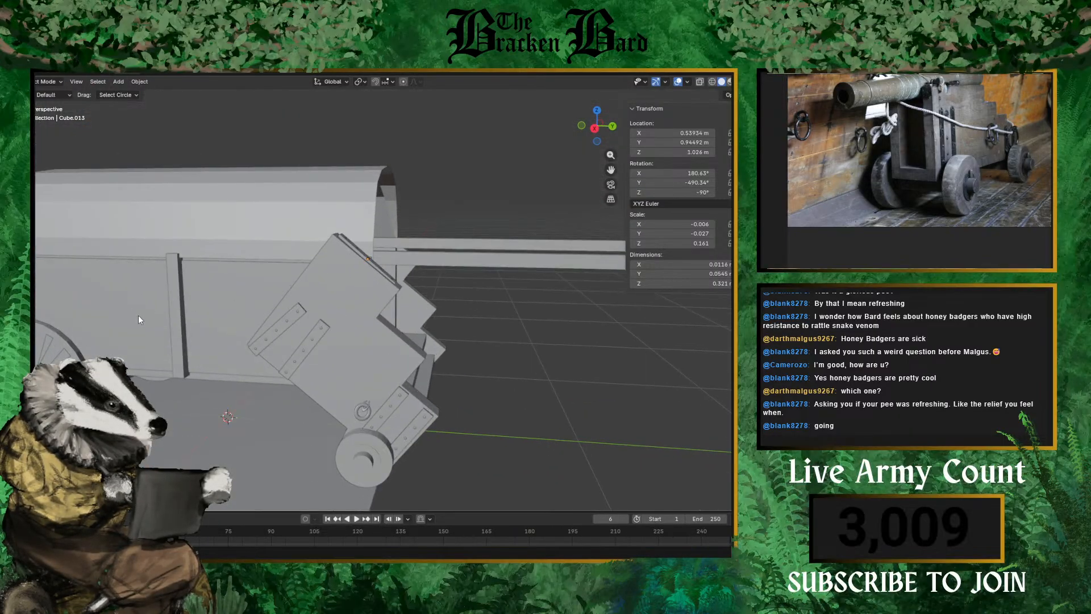
- Duplicate the hanging ring near the small wheel and move the copy to the panel's top corner, Y about 0.749 m and Z about 1.110 m
middle_drag(138, 315, 346, 282)
scroll(312, 286, down, 3)
scroll(395, 276, up, 4)
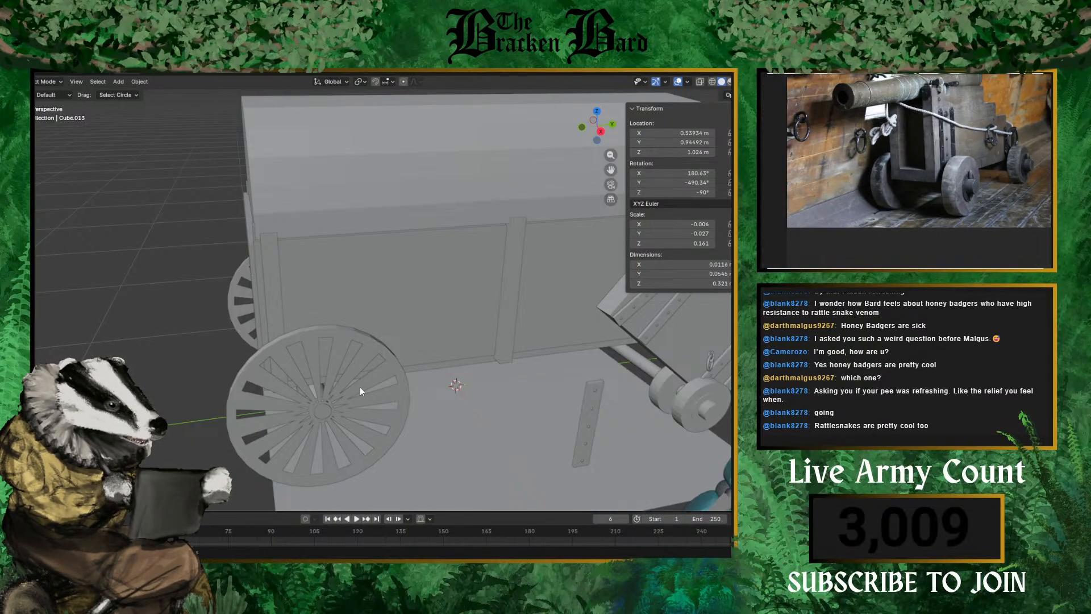
middle_drag(360, 386, 299, 263)
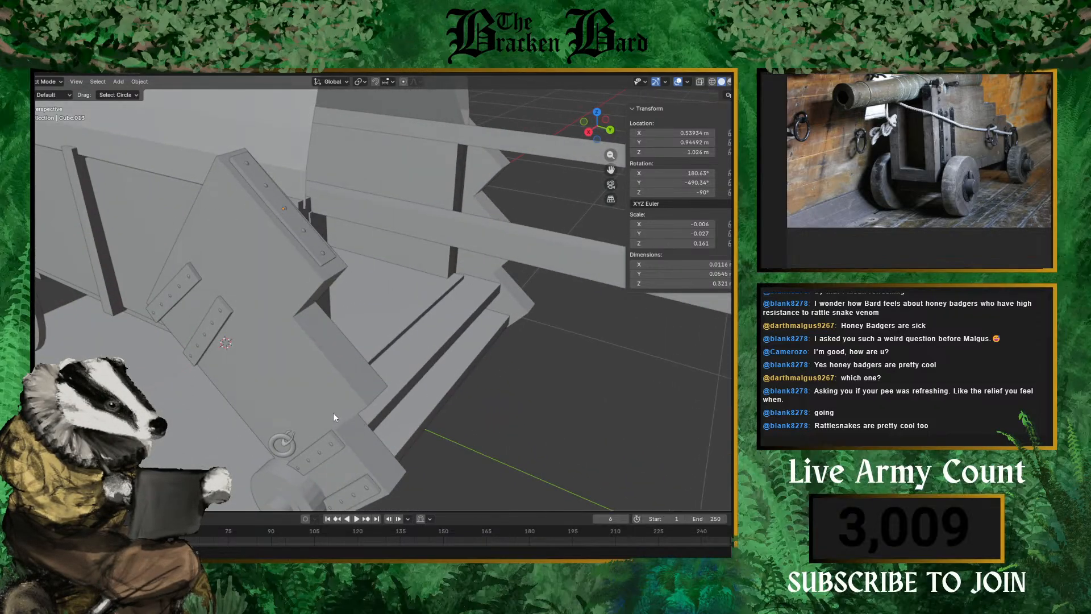
middle_drag(277, 265, 327, 318)
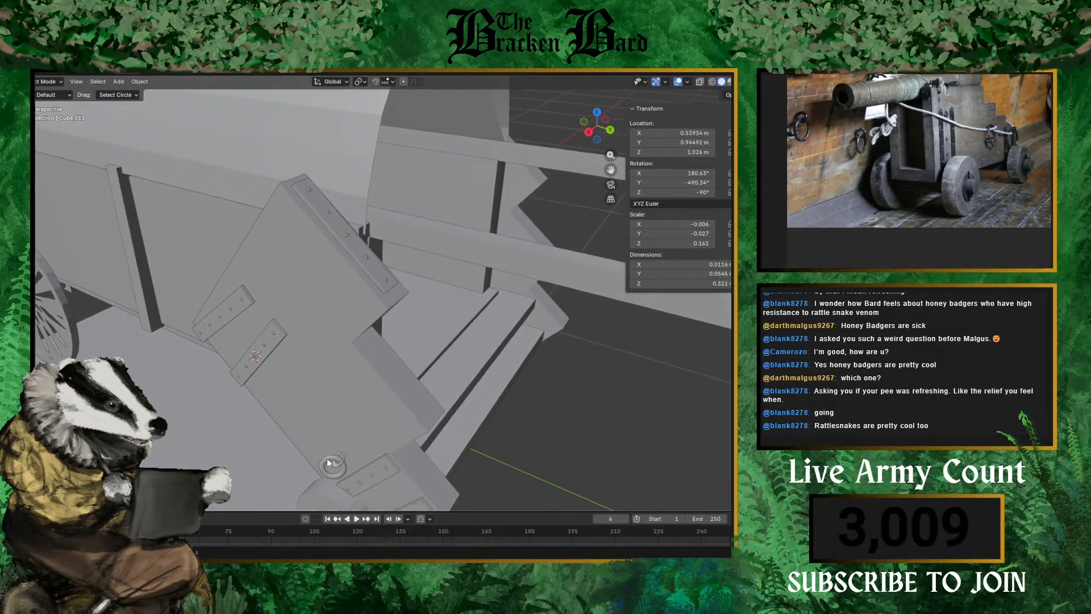
click(341, 464)
key(shift+d)
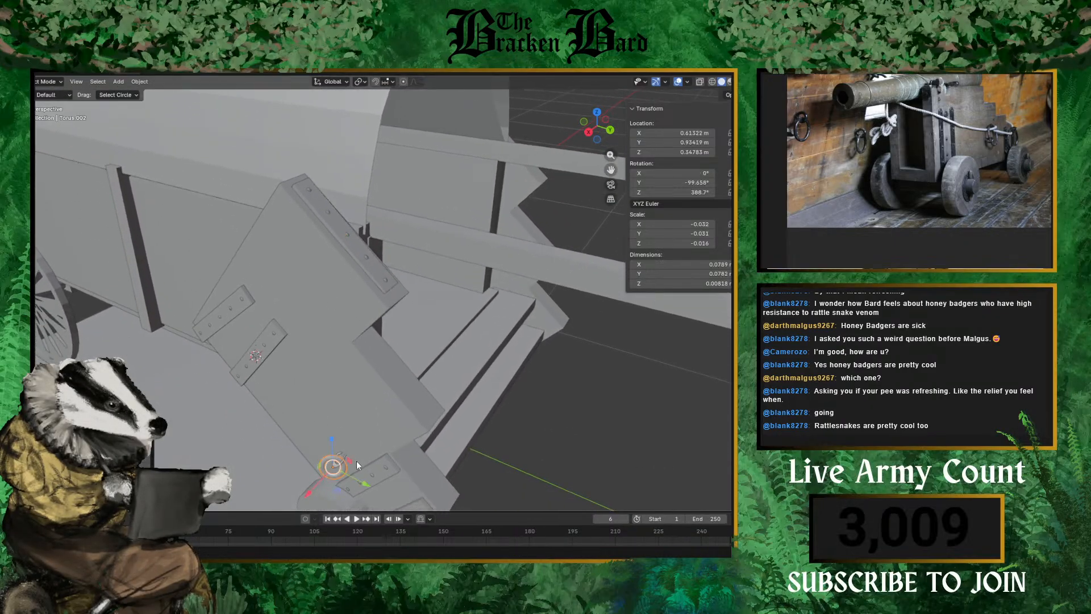
key(y)
click(275, 424)
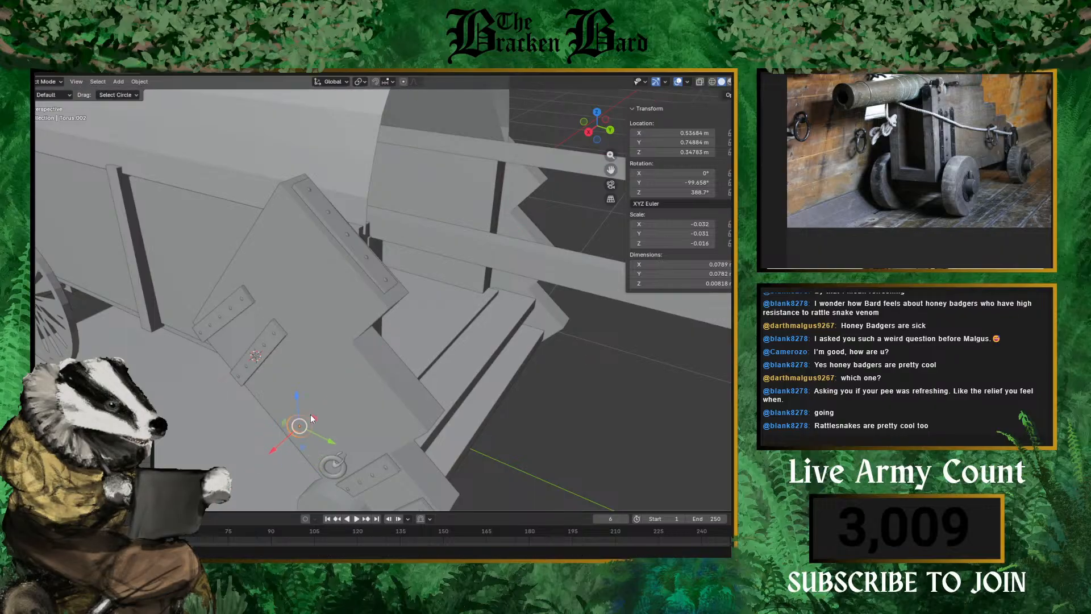
key(g)
key(z)
click(325, 162)
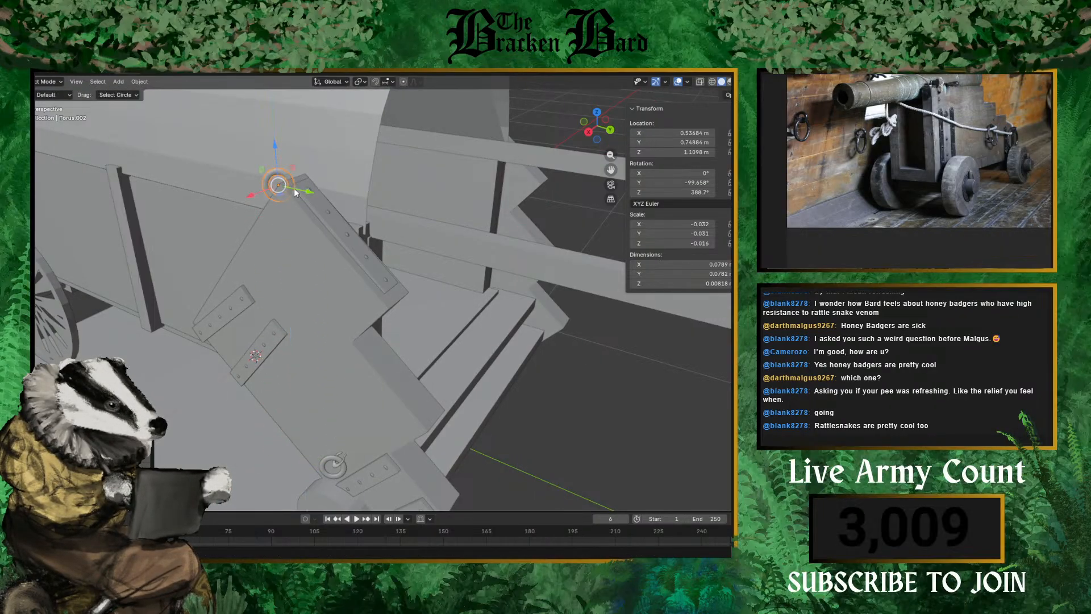
- Move the ring copy along Y to about 0.863 m, over the upper end of the top-edge bracket
scroll(302, 207, up, 5)
shift+middle_drag(302, 207, 304, 446)
key(g)
key(y)
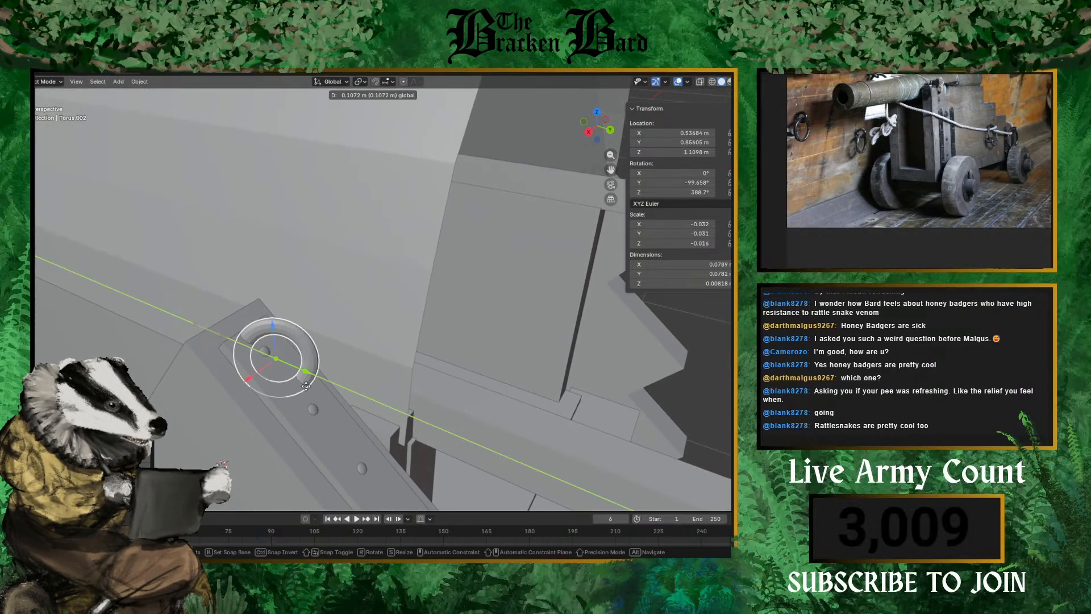
click(311, 370)
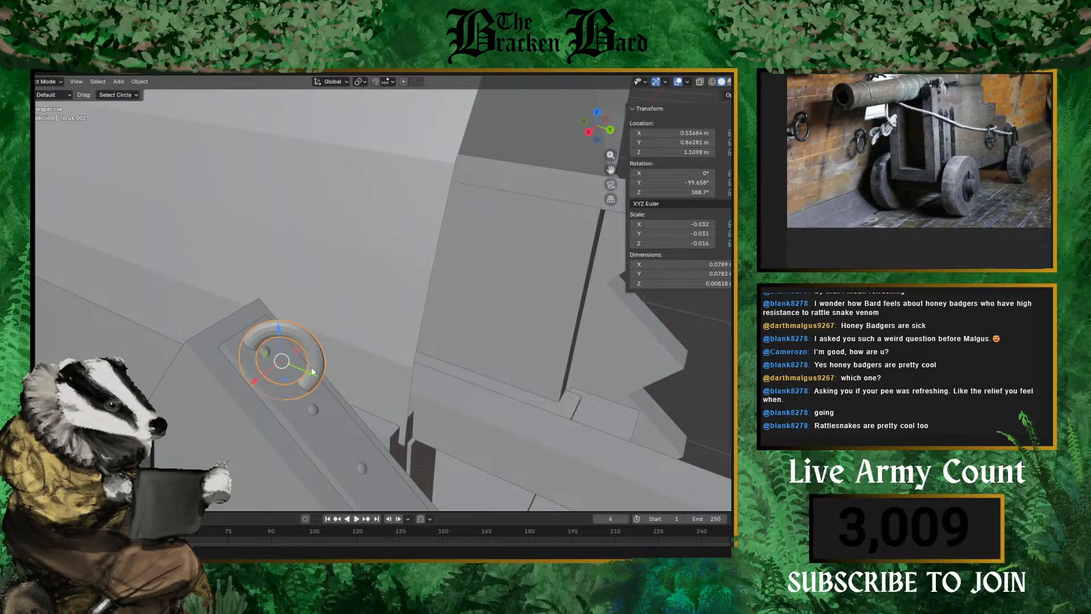
click(405, 448)
middle_drag(405, 448, 374, 429)
scroll(383, 396, down, 3)
scroll(383, 396, down, 4)
scroll(365, 336, up, 6)
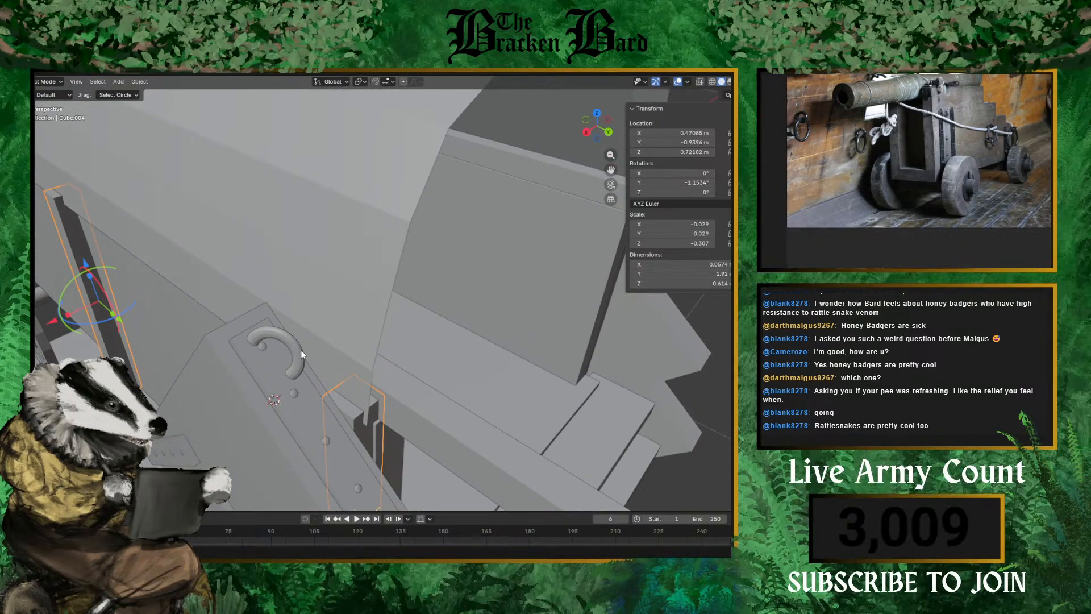
- Rotate the ring copy around the global Z axis to about 362.8° and shift it to X about 0.540 m, Y about 0.855 m
key(r)
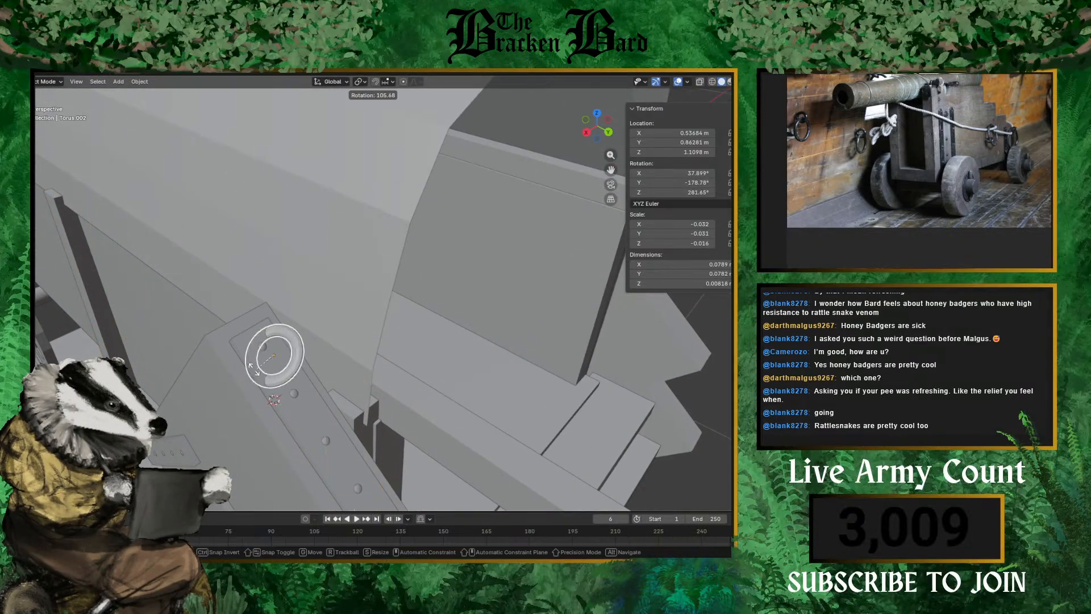
key(x)
key(z)
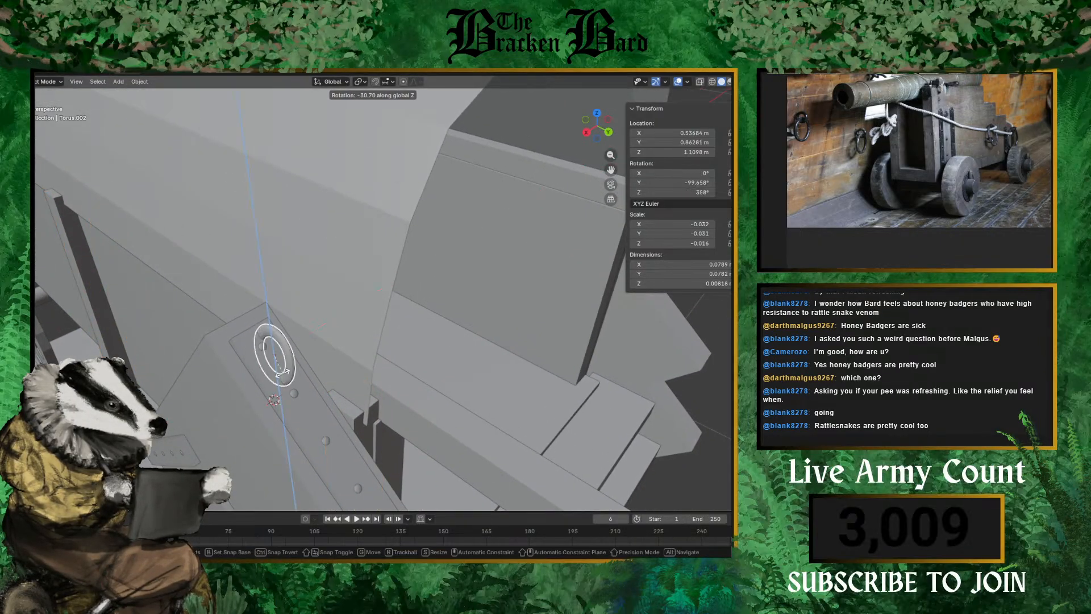
click(287, 378)
middle_drag(290, 378, 344, 332)
key(g)
key(x)
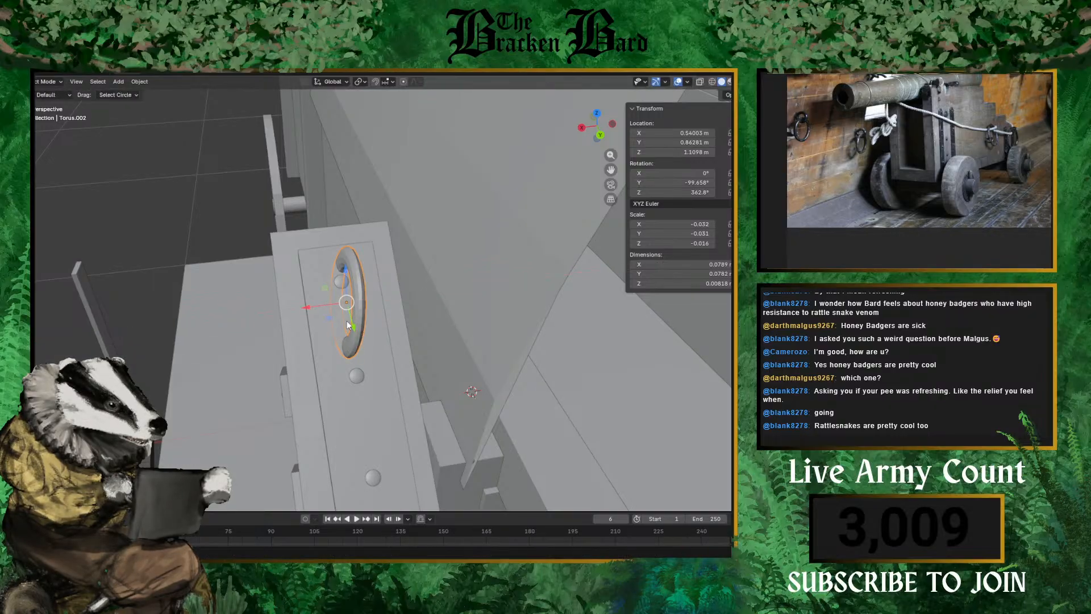
key(y)
click(345, 319)
middle_drag(144, 278, 372, 347)
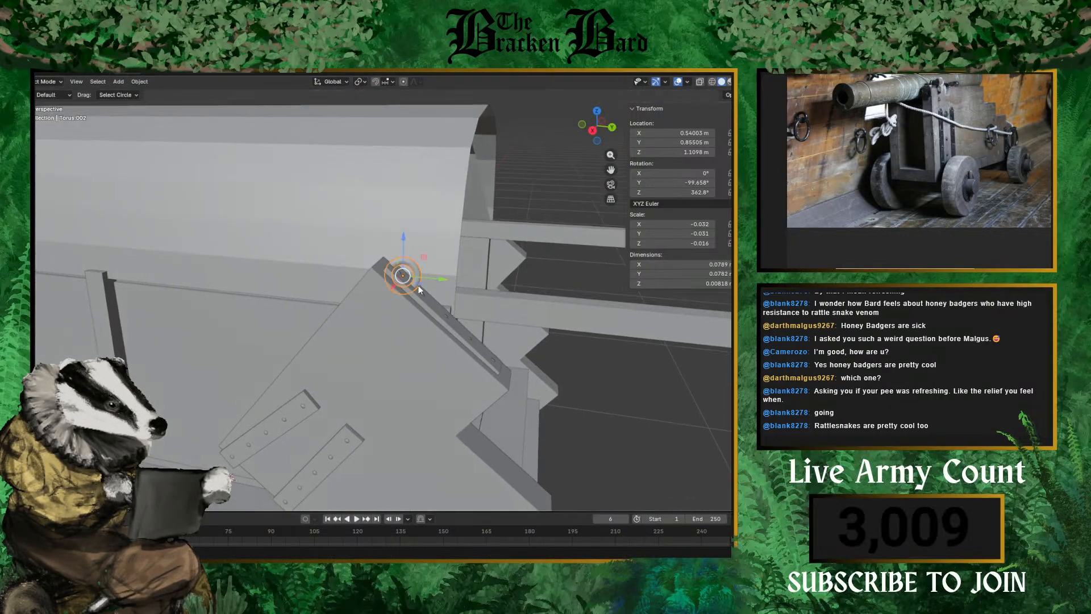
- Slide the ring copy down the bracket's slope to Y about 0.876 m and Z about 1.089 m
drag(425, 278, 412, 256)
middle_drag(412, 256, 386, 315)
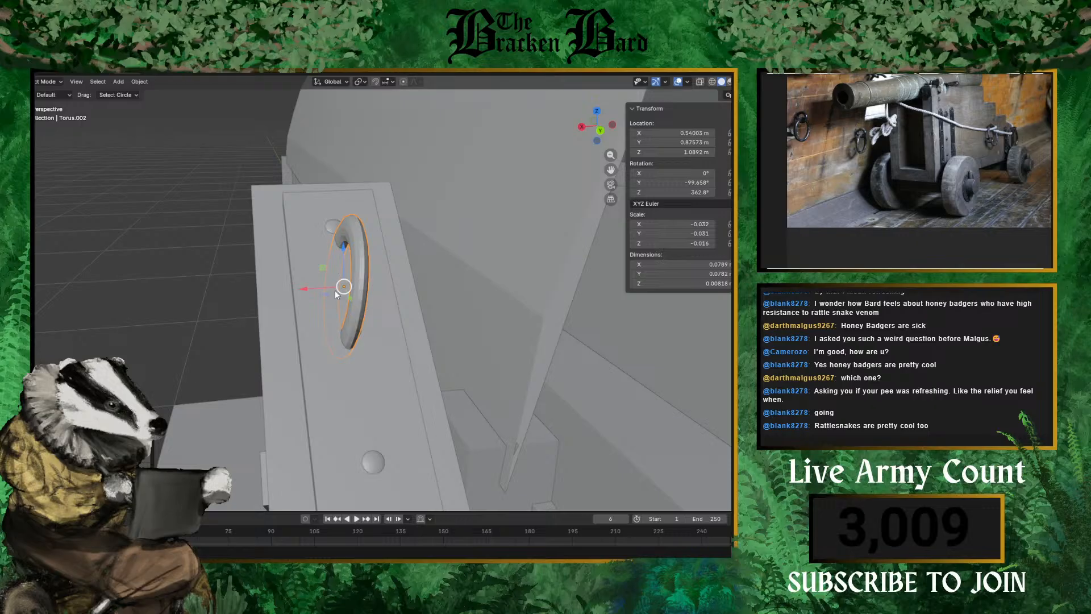
mouse_move(350, 298)
mouse_down()
mouse_move(349, 282)
mouse_move(349, 293)
mouse_up()
scroll(197, 261, down, 5)
middle_drag(196, 261, 315, 352)
click(94, 259)
- Examine the wooden rowing boat image on the reference board
scroll(111, 286, down, 5)
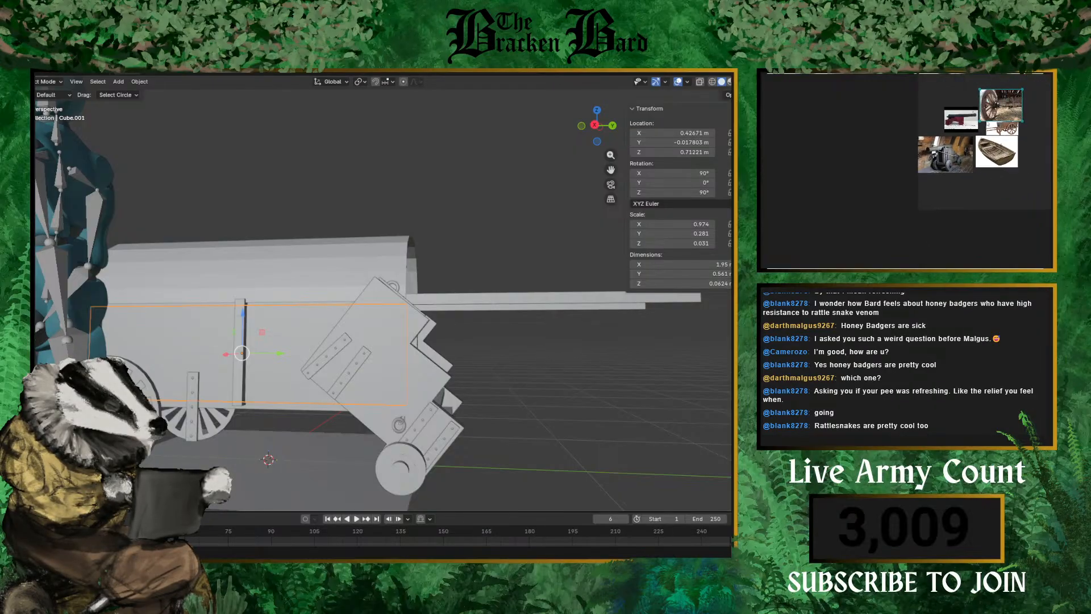
scroll(939, 178, up, 5)
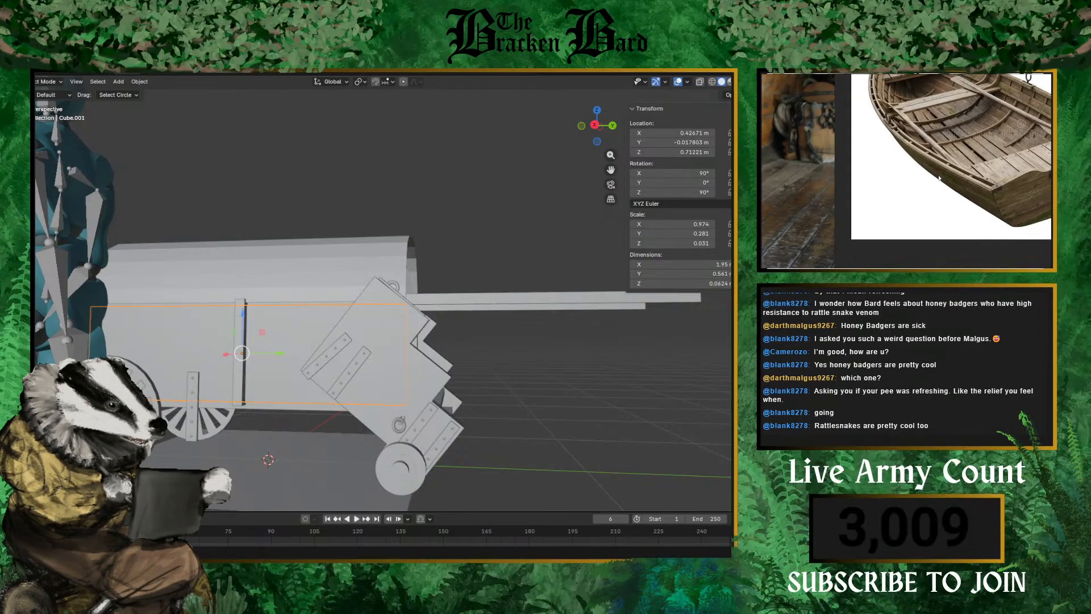
scroll(966, 182, up, 2)
scroll(987, 172, down, 3)
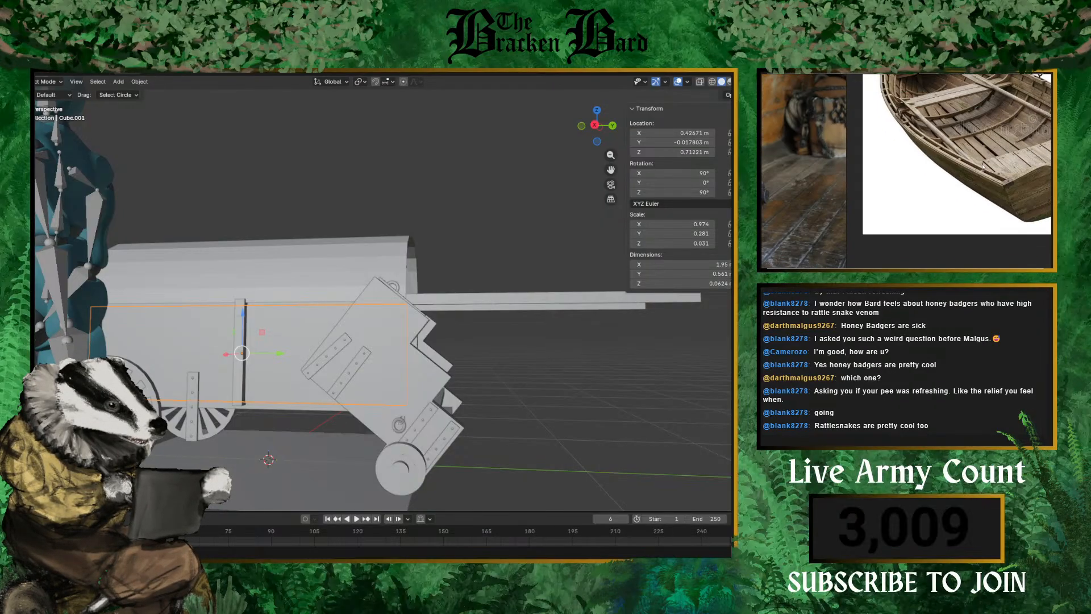
middle_drag(982, 166, 912, 148)
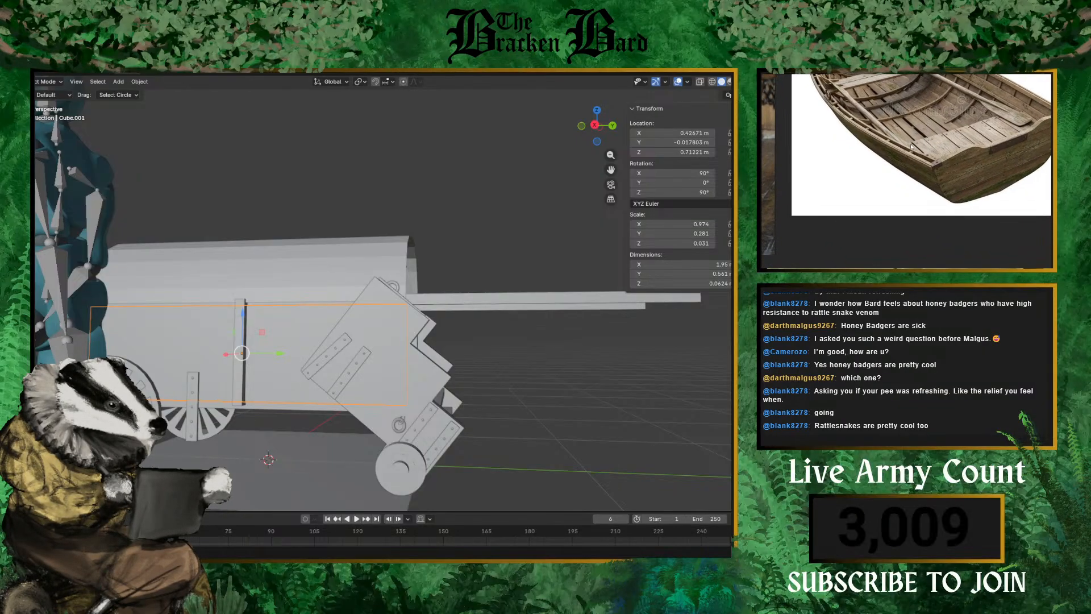
- Duplicate the axle beam between the spoked wheels and move the copy along Y to about 0.053 m under the wagon bed
middle_drag(171, 449, 404, 318)
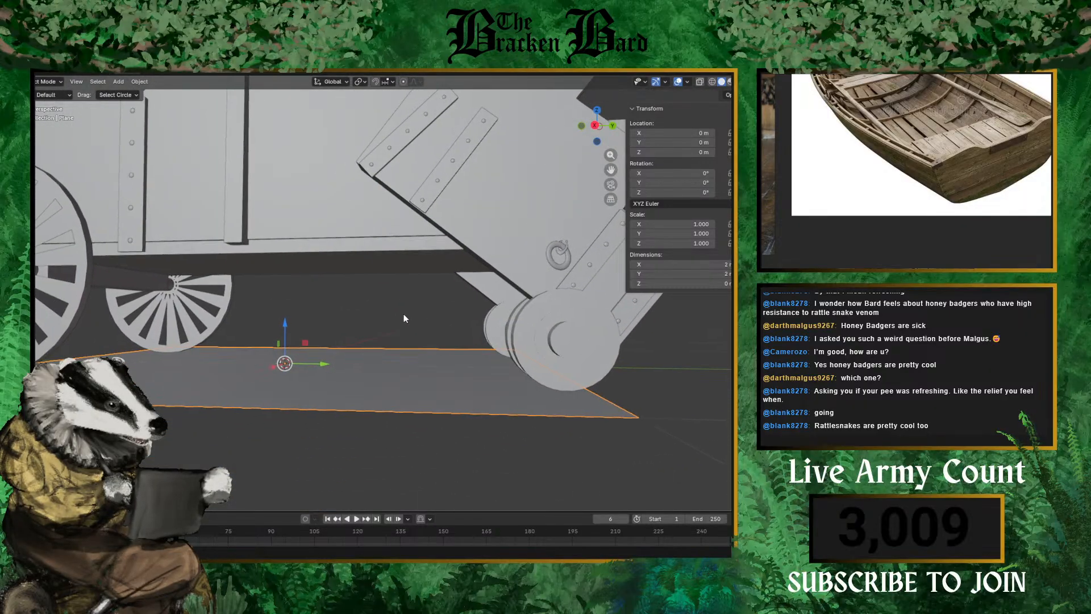
click(123, 275)
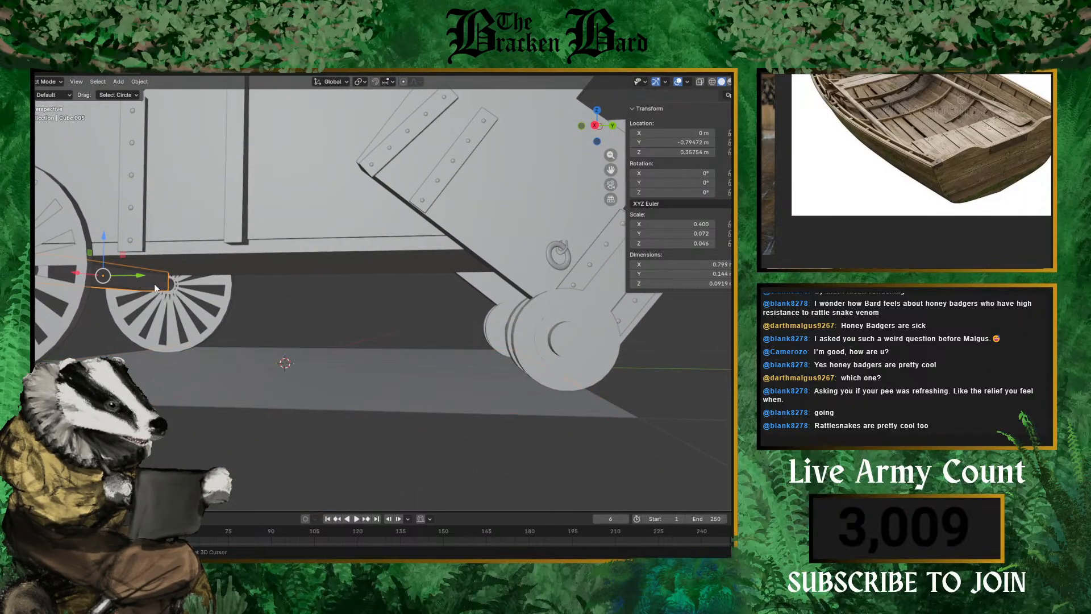
key(shift+d)
right_click(192, 292)
key(g)
key(y)
click(328, 277)
- Try tilting and duplicating the copied beam under the wagon bed, and clear its rotation
key(r)
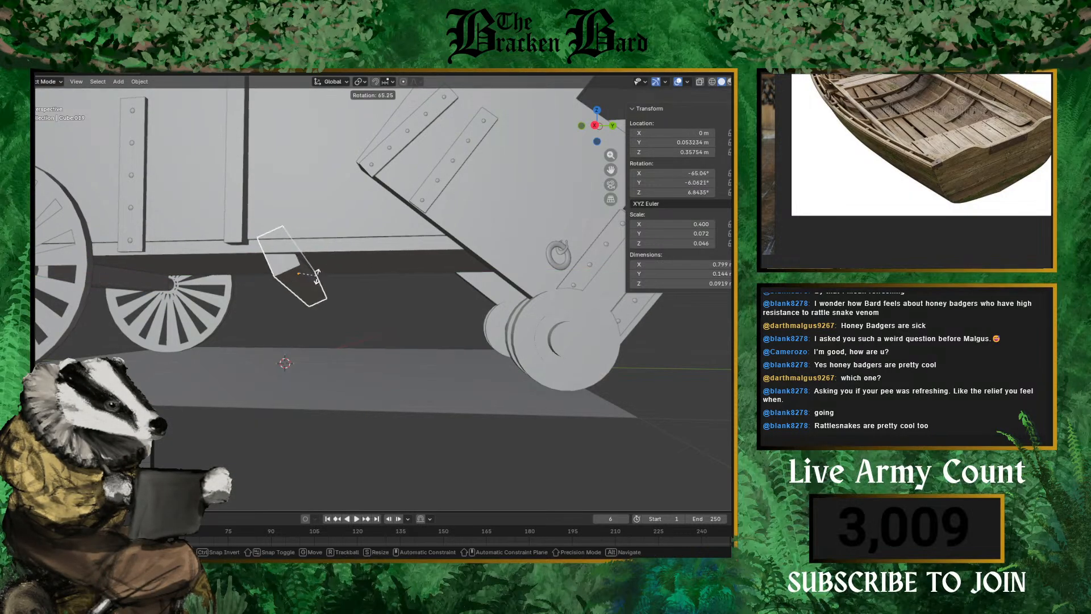
click(317, 276)
click(408, 327)
middle_drag(408, 327, 373, 346)
click(302, 277)
key(shift+d)
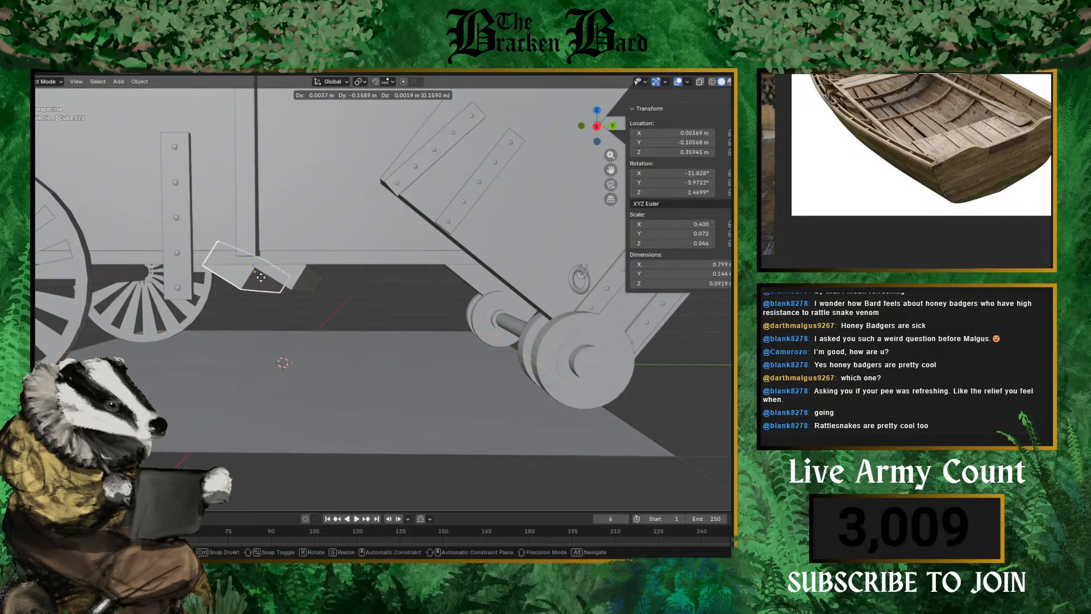
right_click(316, 290)
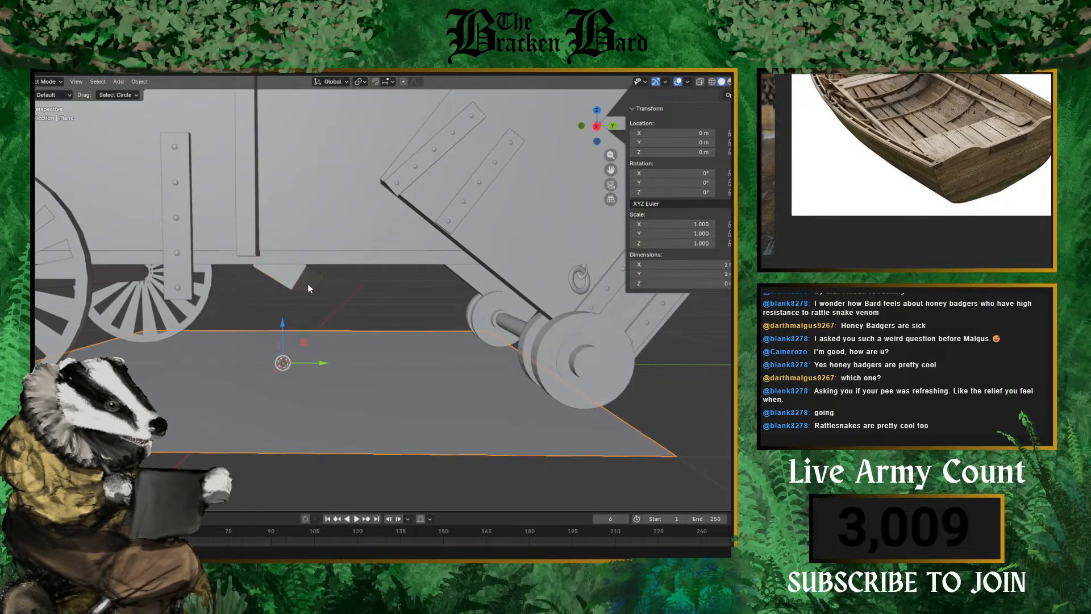
key(alt+r)
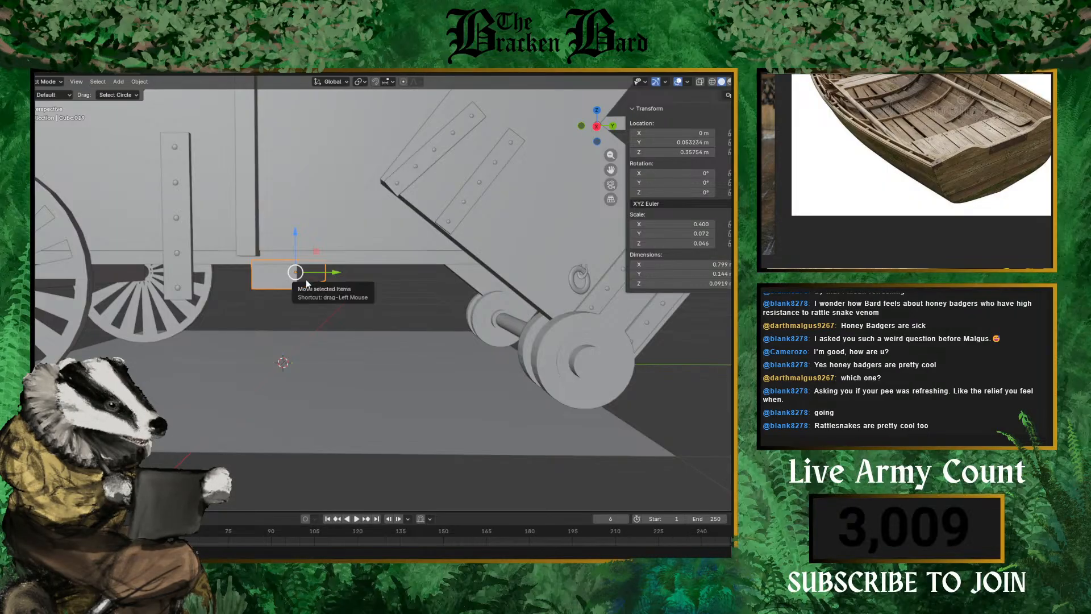
- Stretch the copied beam along the global Y axis to a length of about 0.297 m
key(s)
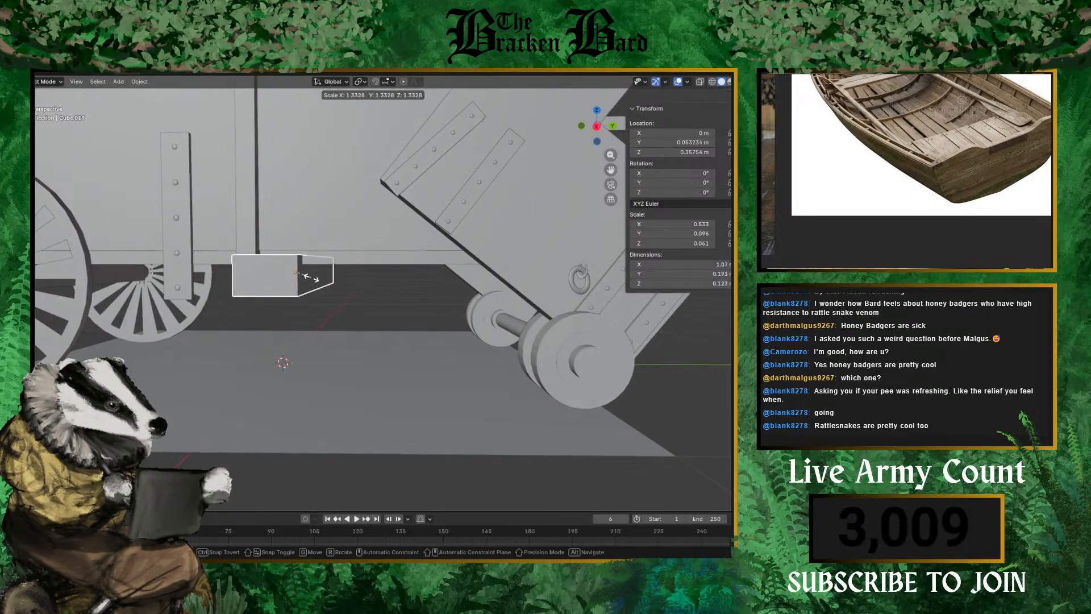
key(y)
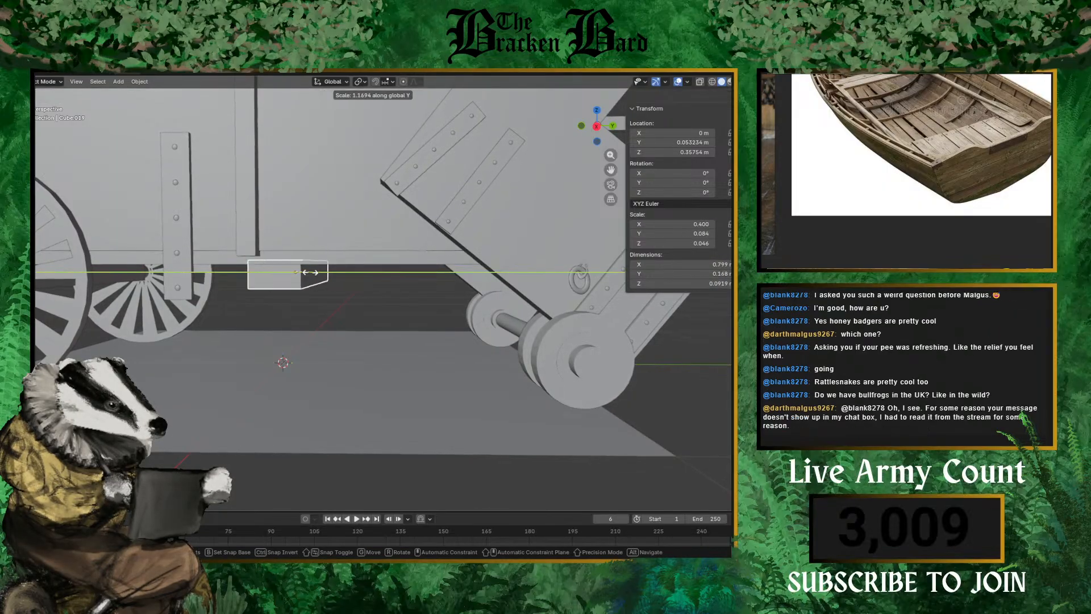
click(323, 276)
middle_drag(323, 277, 324, 314)
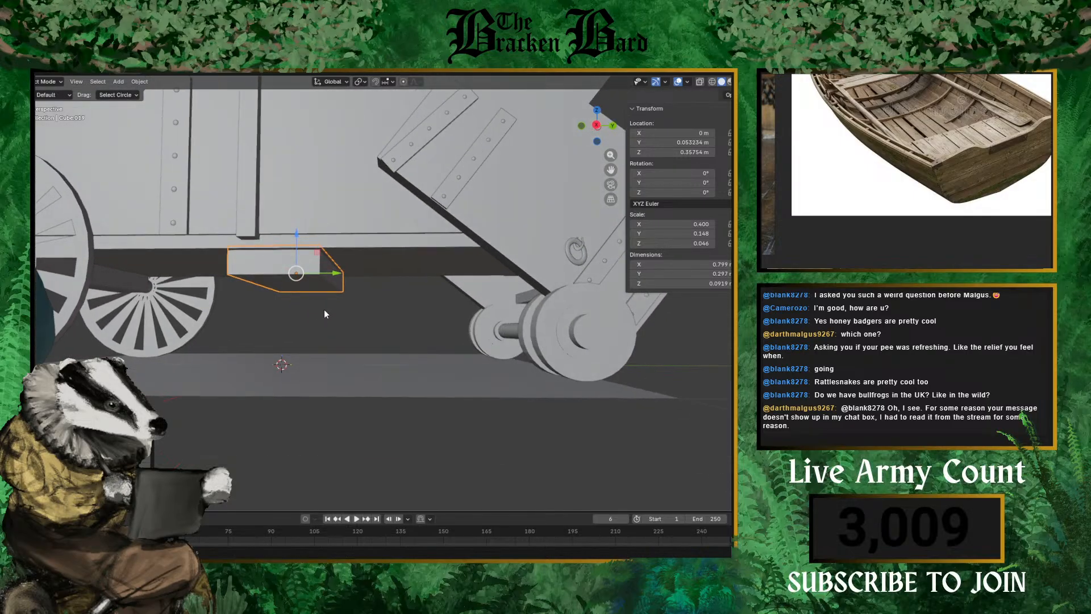
- Duplicate the stretched beam under the wagon bed and place the copy at about Y 0.350 m, Z 0.379 m
key(shift+d)
right_click(369, 293)
drag(339, 273, 421, 278)
drag(374, 242, 373, 234)
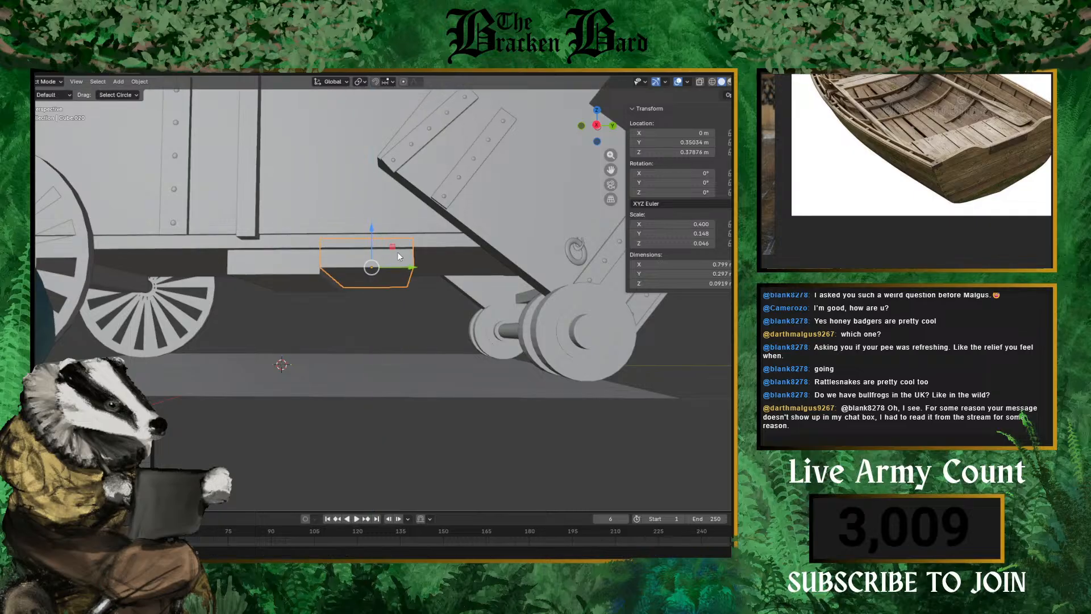
- Flatten the copied beam along the global Z axis to a thickness of about 0.071 m
key(s)
key(x)
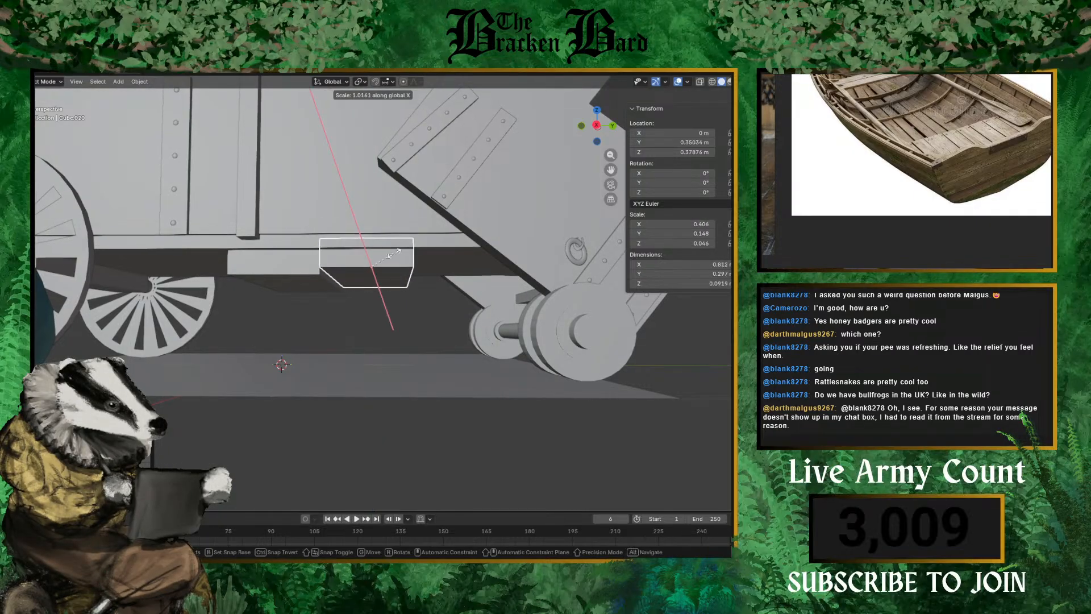
key(z)
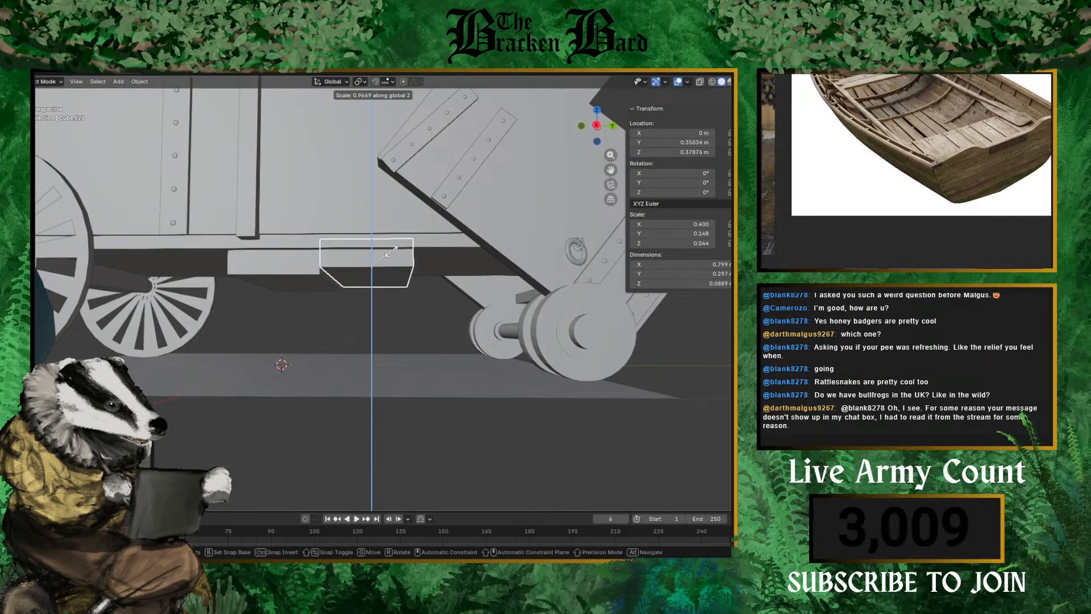
click(390, 271)
middle_drag(390, 274, 455, 371)
click(404, 338)
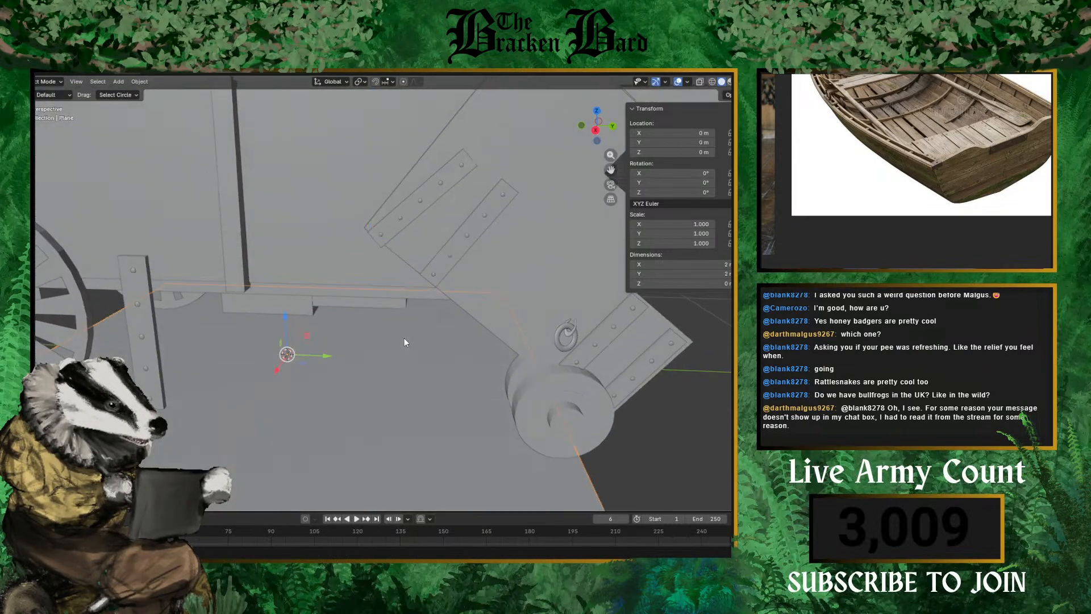
middle_drag(404, 338, 367, 289)
click(370, 265)
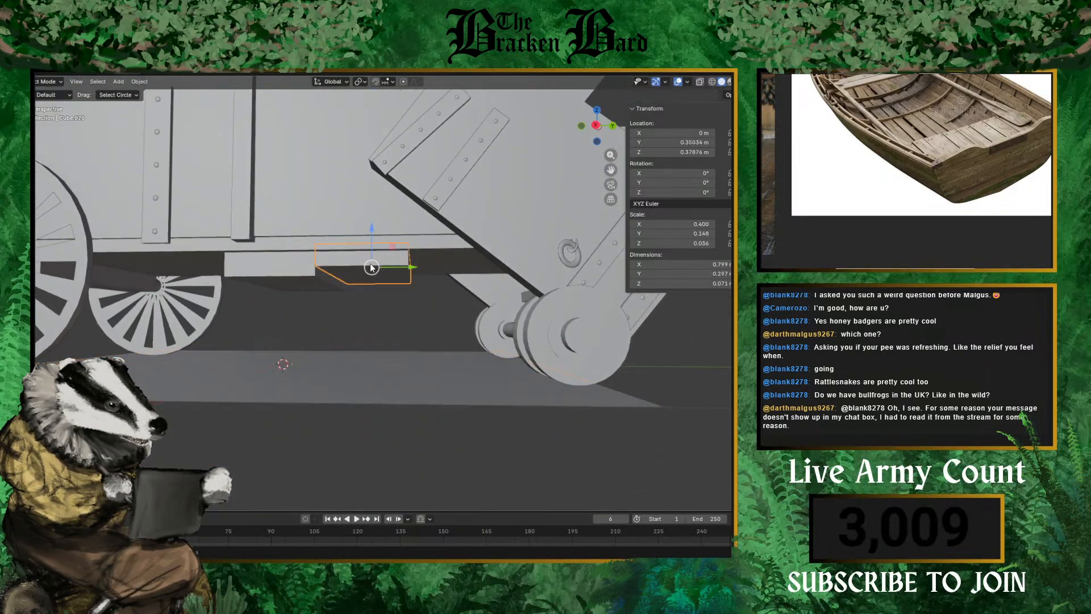
- Duplicate the flattened beam and move the copy along Y to about -0.335 m, near the spoked wheels
key(shift+d)
key(Escape)
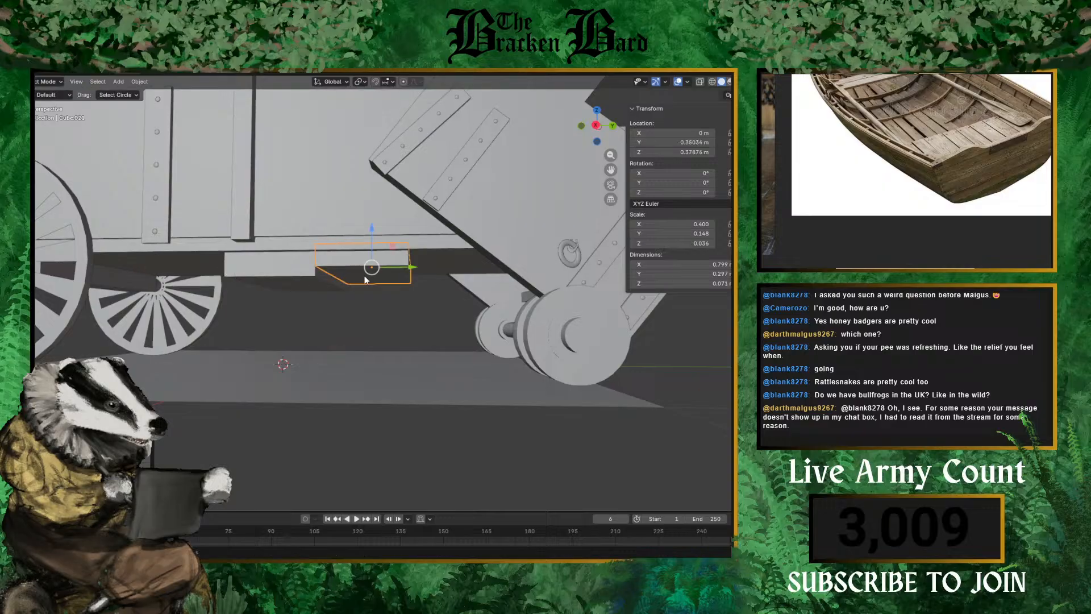
key(g)
key(y)
click(224, 268)
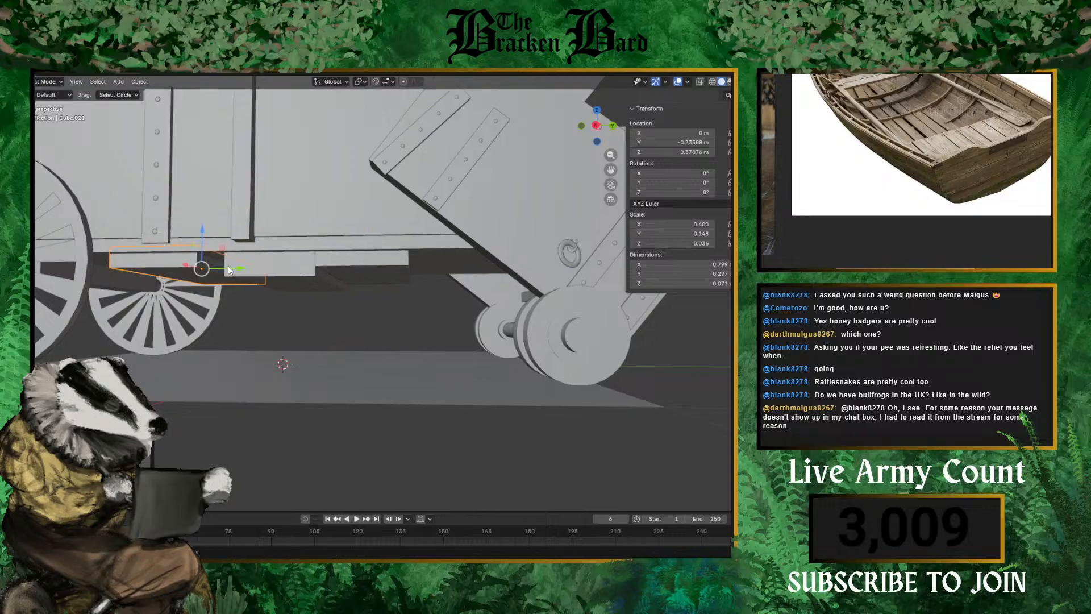
- Narrow the new beam copy along the global Y axis to about 0.055 m
key(s)
key(y)
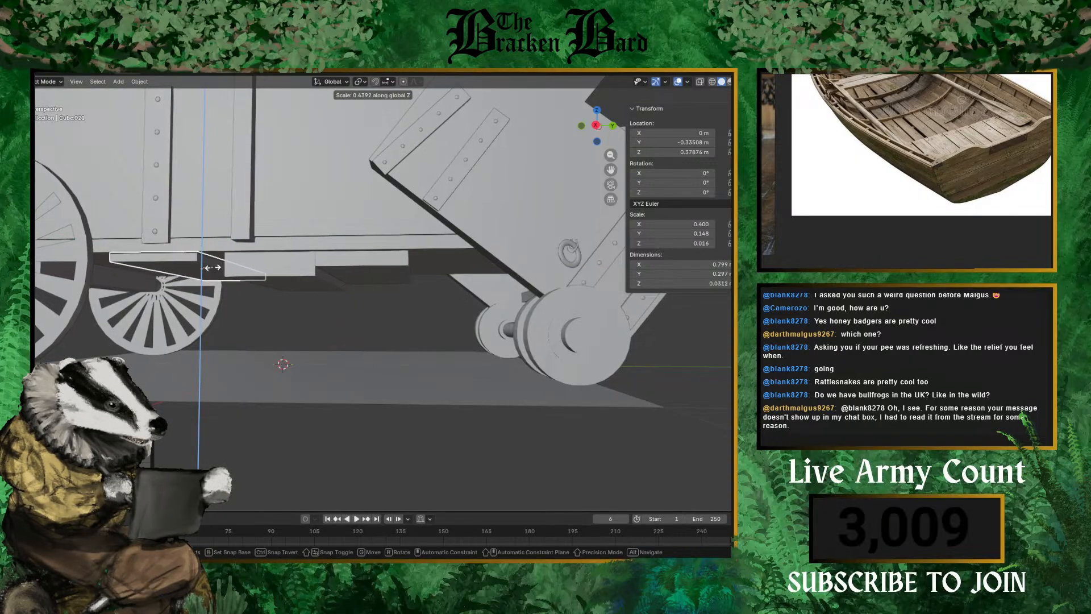
click(207, 267)
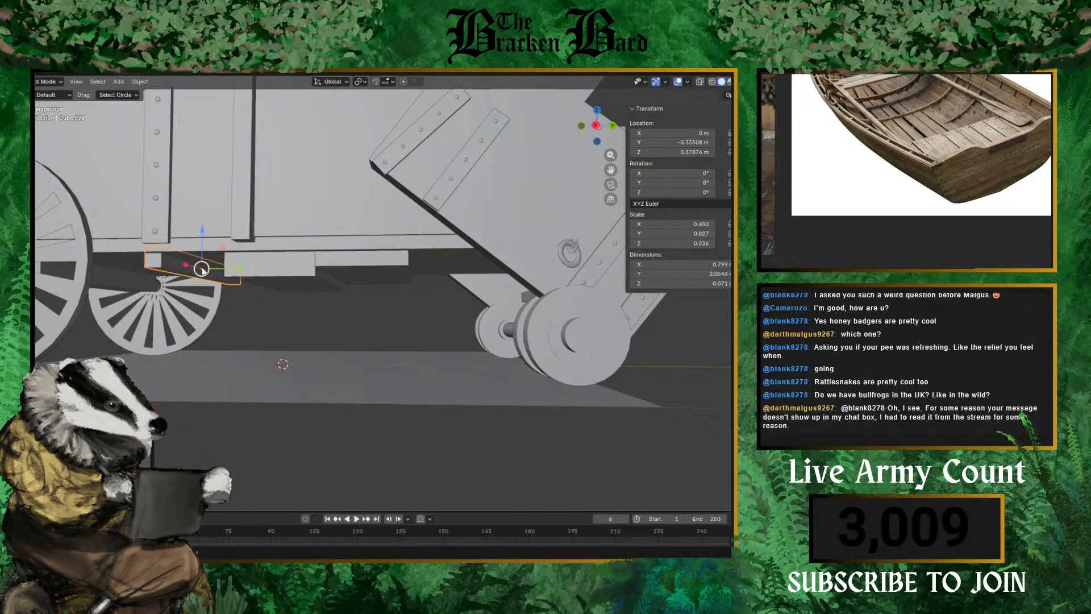
- Duplicate the narrow beam twice under the bed, placing the copies at about Y -0.229 m and Y -0.429 m
key(shift+d)
click(228, 267)
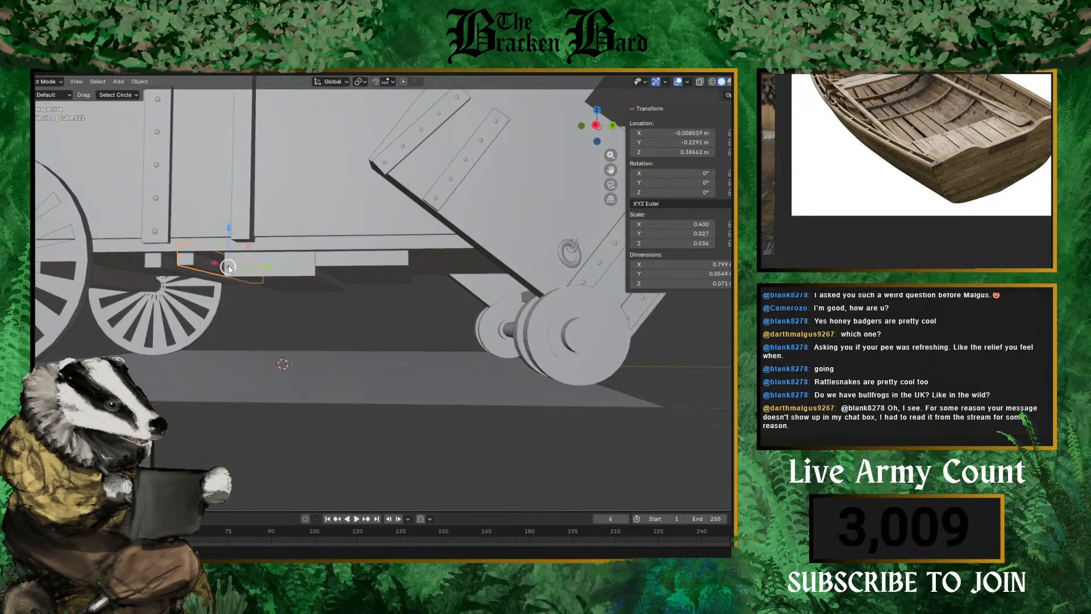
key(shift+d)
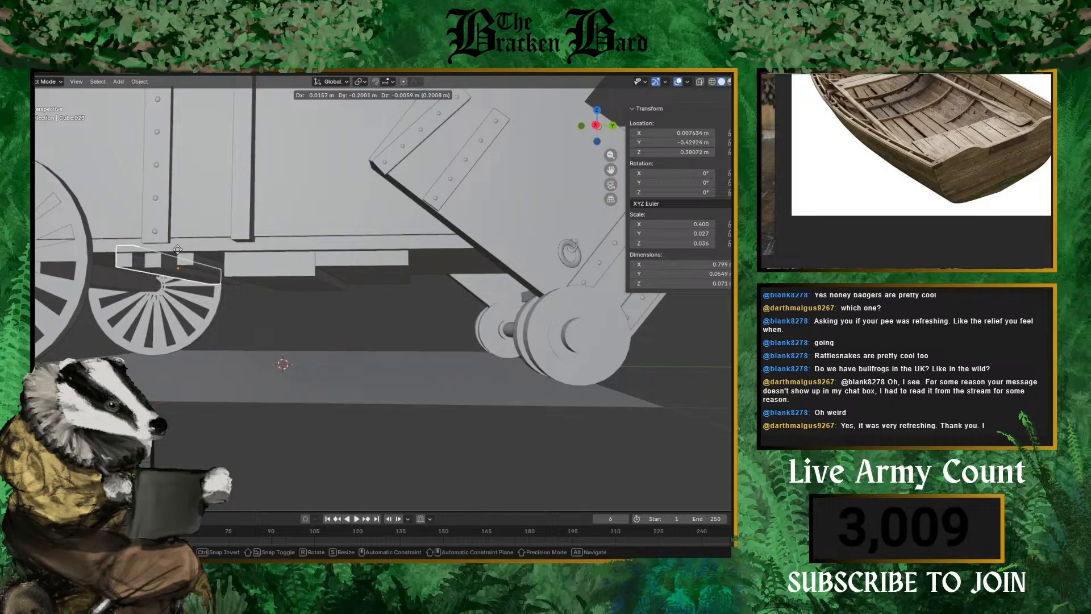
click(178, 249)
- Duplicate the wagon's rear panel and move the copy outward along Y to about -0.990 m
middle_drag(177, 249, 329, 254)
click(264, 356)
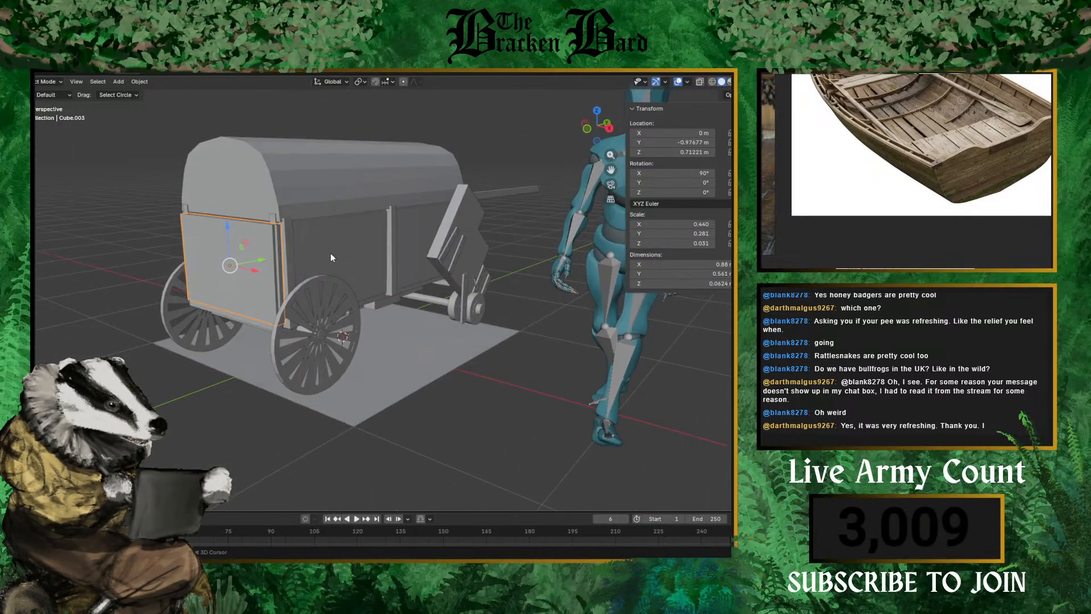
click(276, 243)
key(g)
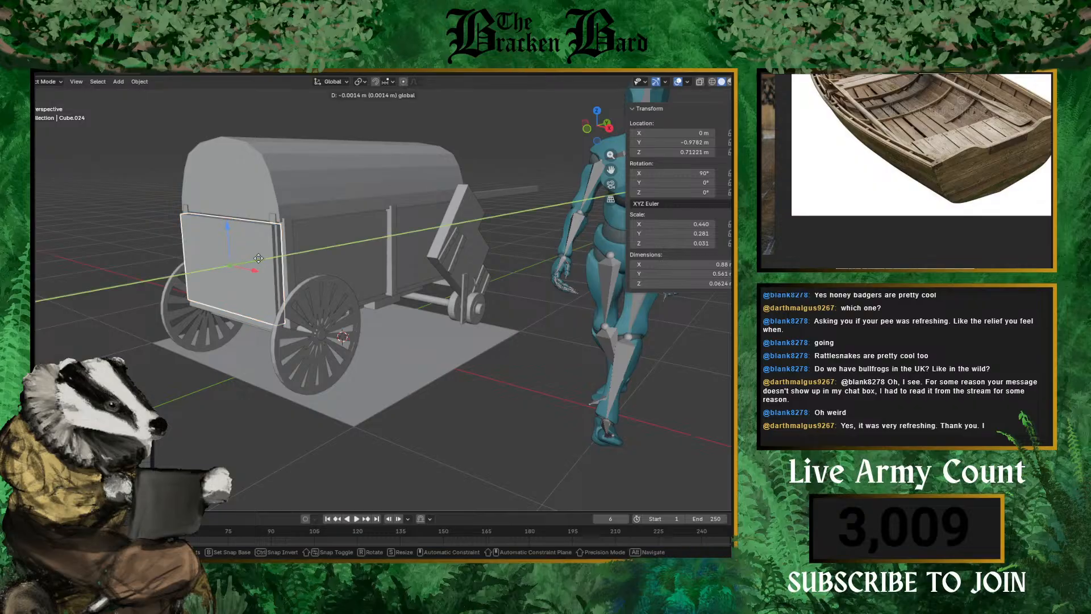
click(257, 259)
- Squash the panel copy along global Z into a slat about 0.042 m high and lower it to about Z 0.453 m
key(s)
key(z)
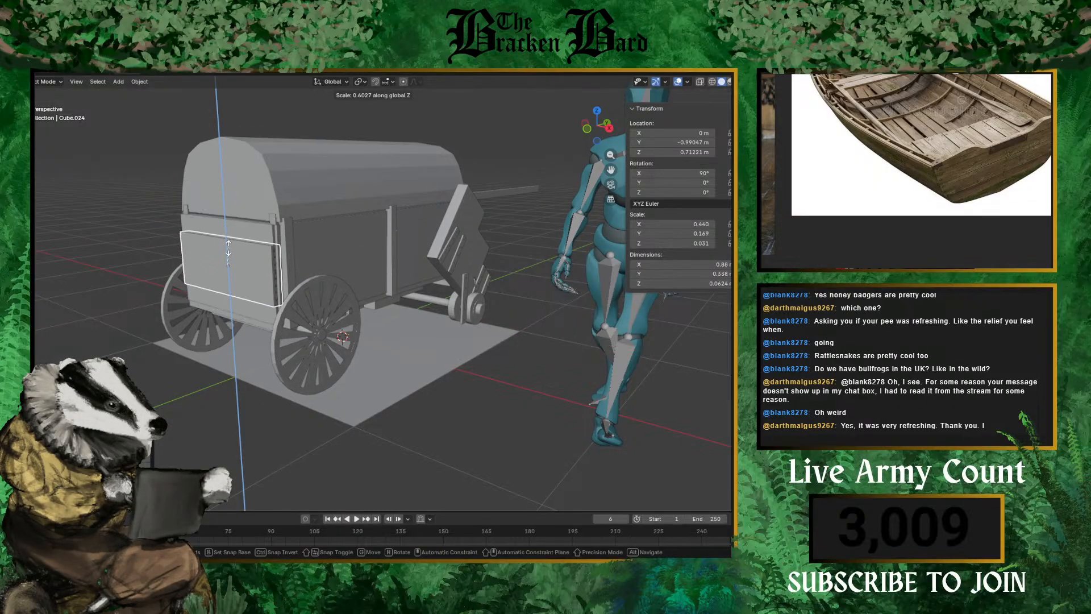
click(226, 263)
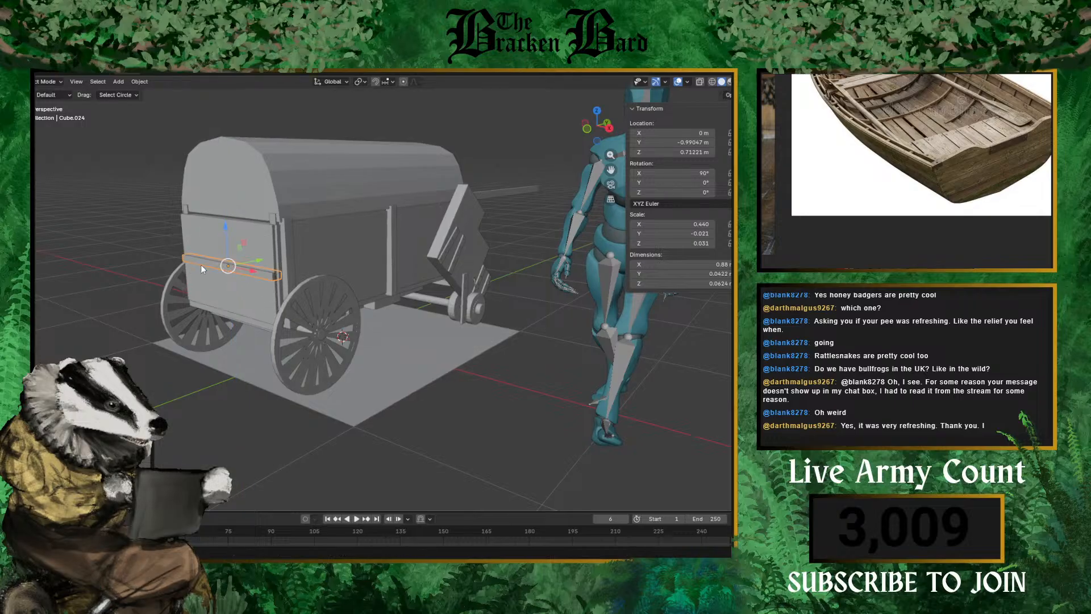
middle_drag(200, 264, 142, 254)
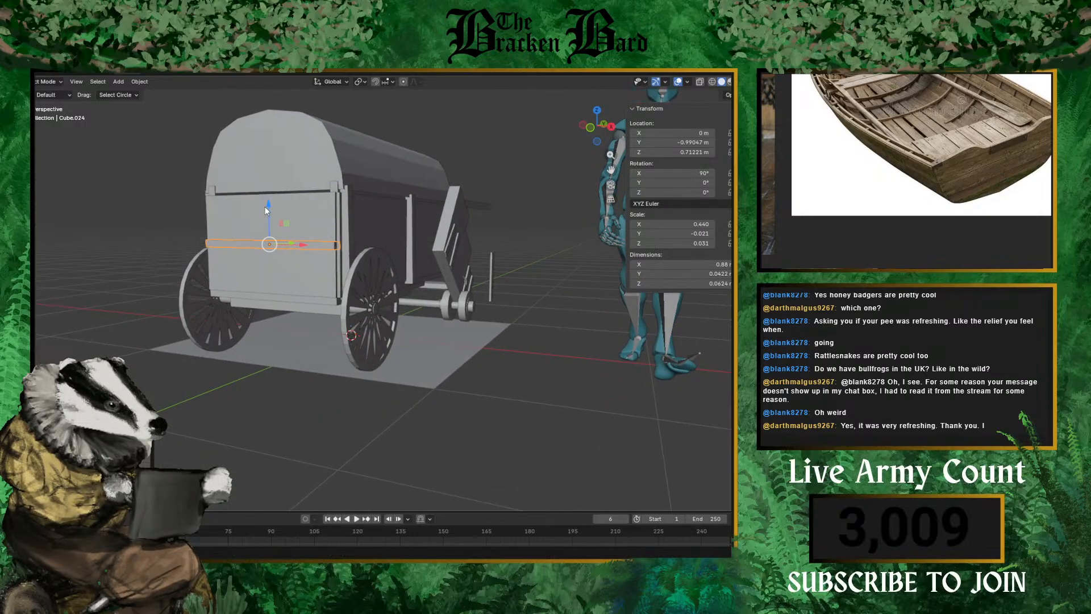
key(g)
key(z)
key(Return)
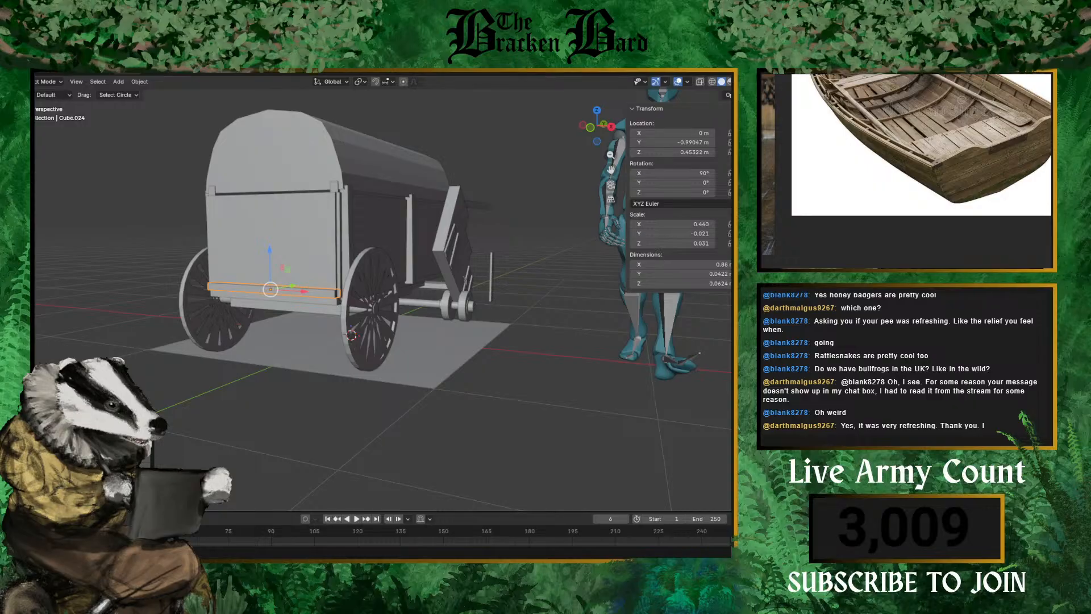
- Add an Array modifier to the slat to repeat it as three rows up the wagon's rear panel
key(F3)
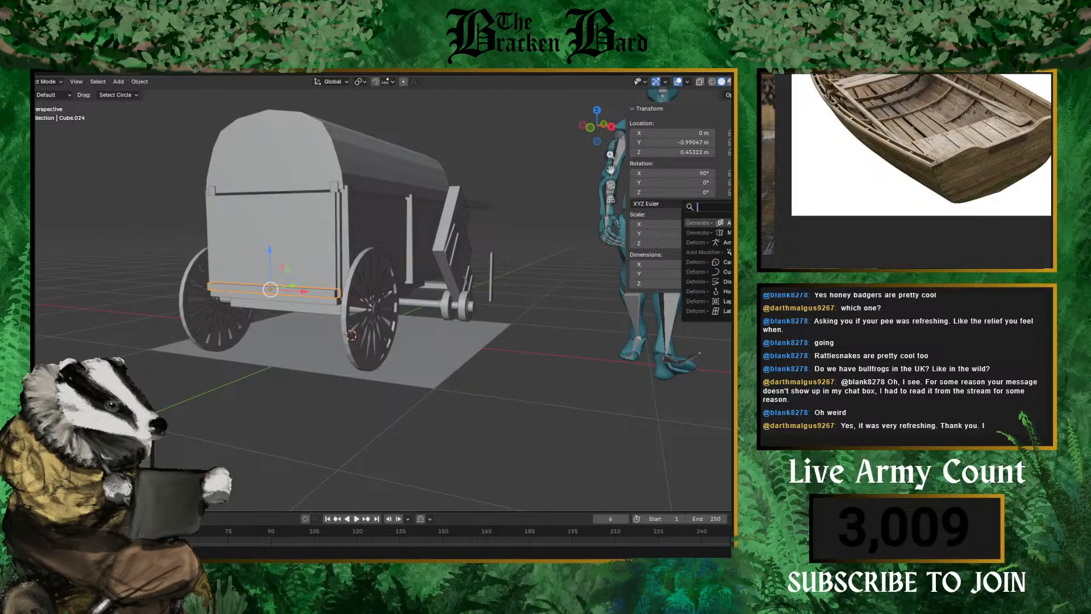
key(Return)
key(ctrl+z)
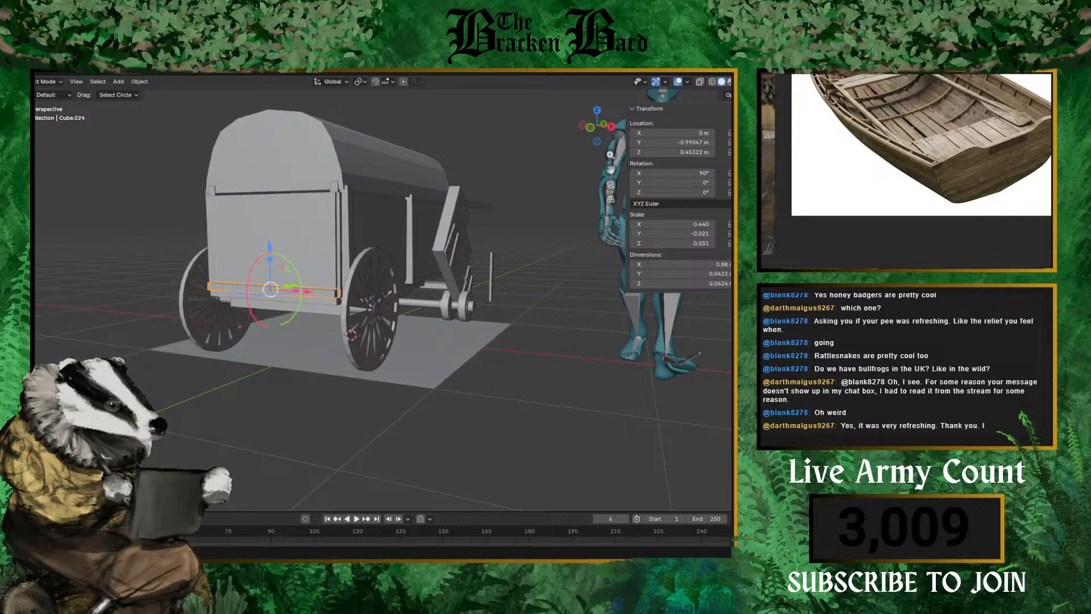
key(ctrl+z)
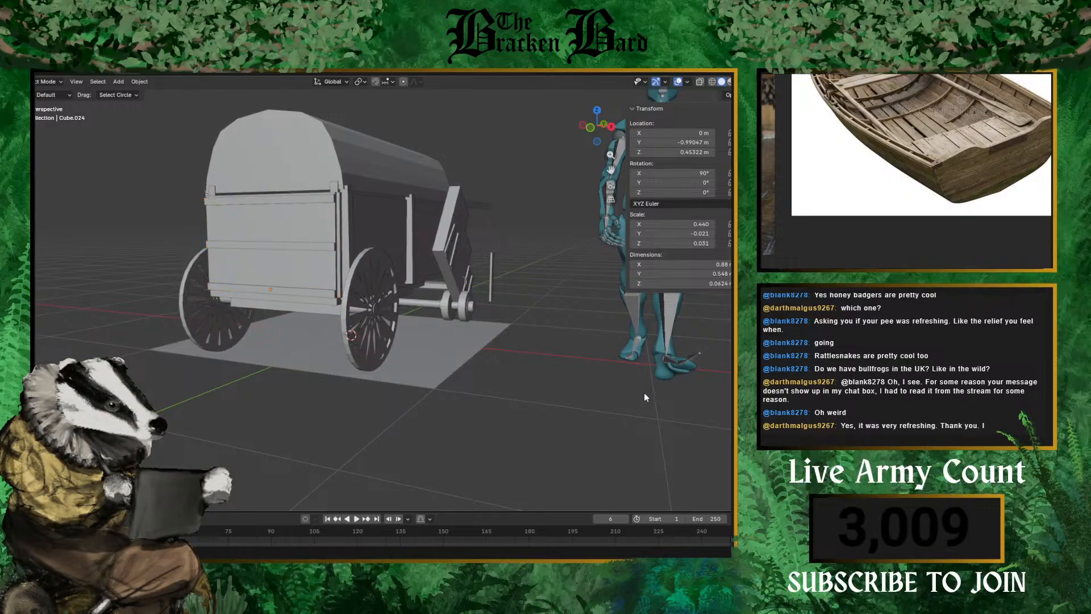
- Examine the slats on the rear panel, the side posts and the whole wagon from several angles
middle_drag(643, 392, 590, 419)
middle_drag(729, 401, 642, 396)
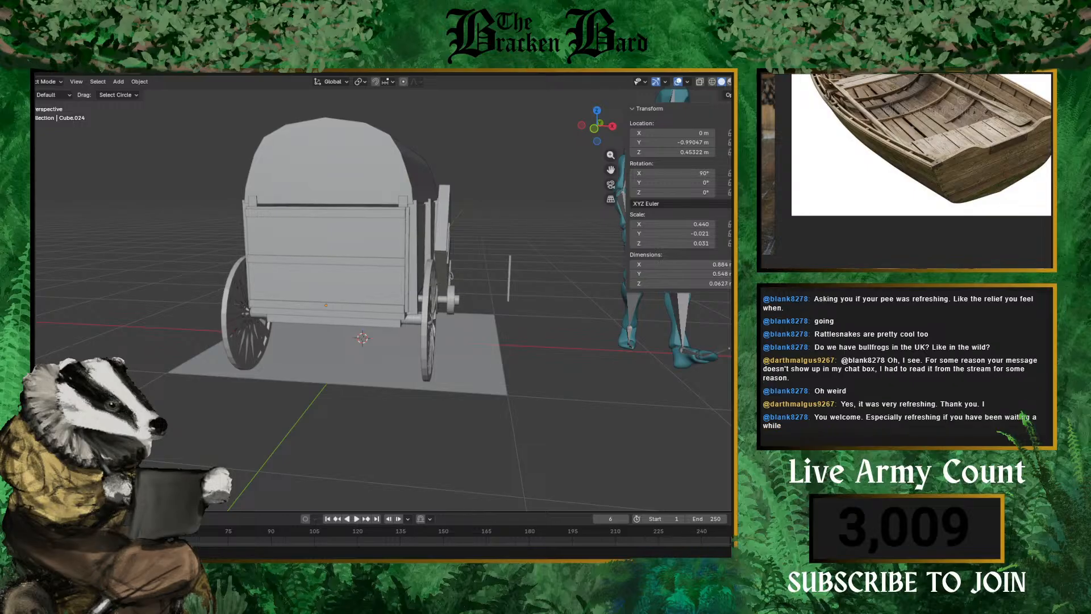
scroll(214, 365, up, 8)
scroll(237, 357, down, 3)
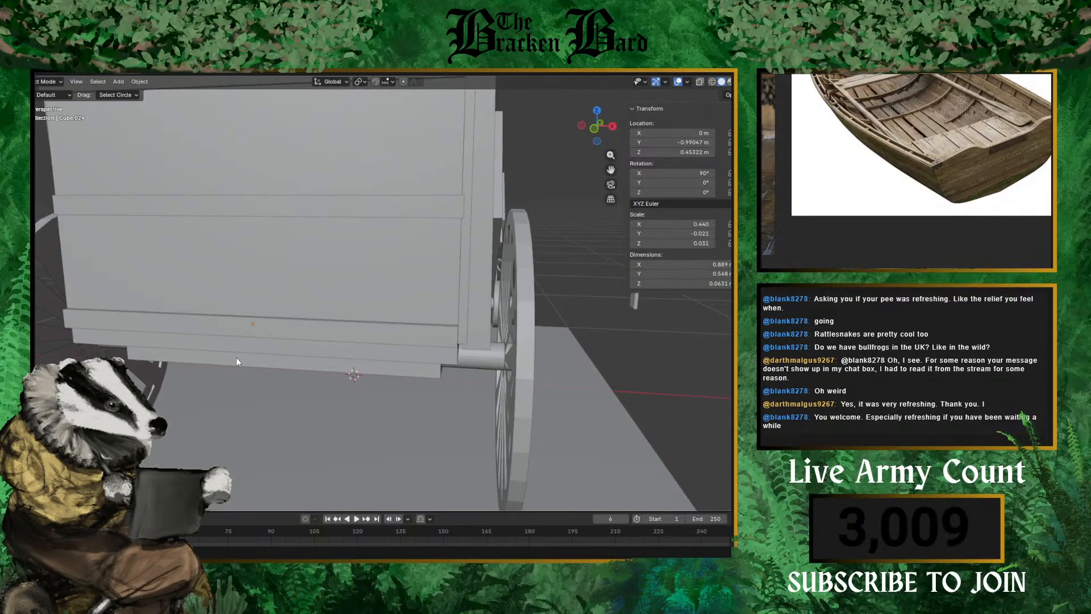
middle_drag(236, 357, 226, 377)
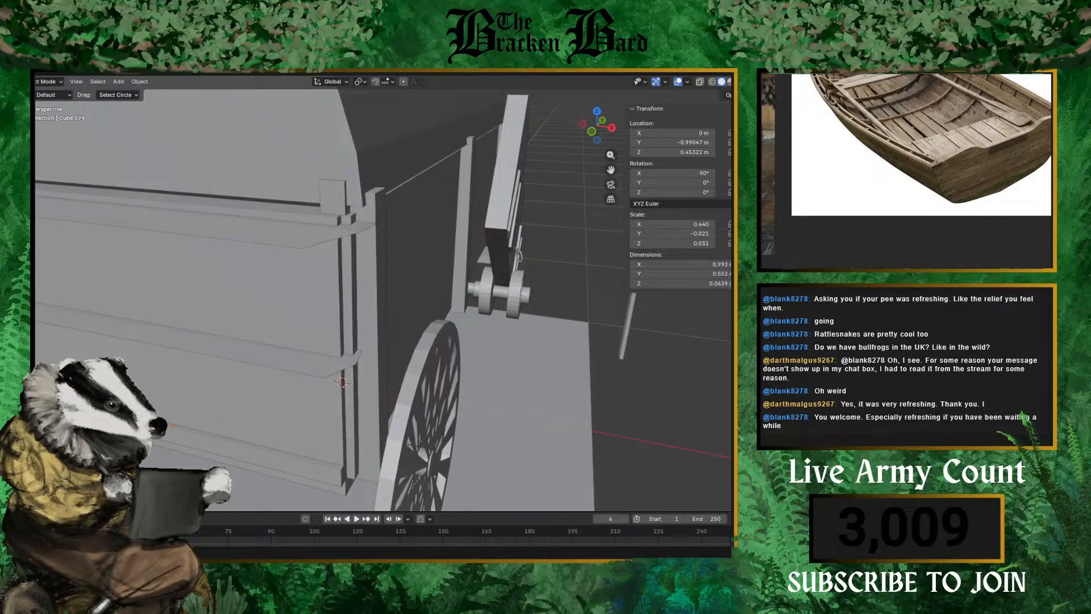
key(Escape)
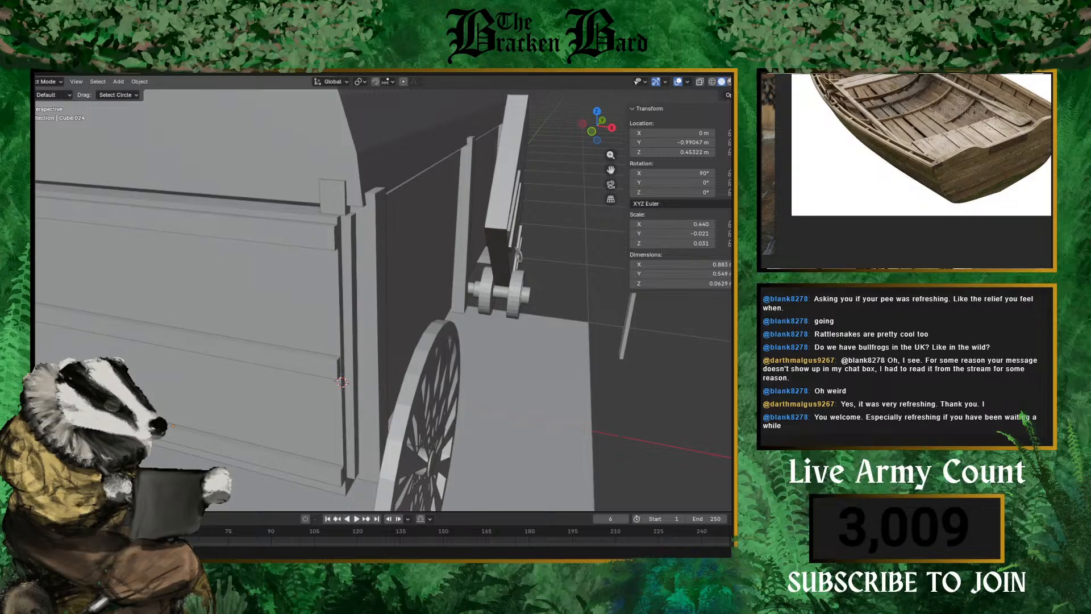
middle_drag(514, 401, 469, 389)
scroll(467, 405, down, 3)
click(384, 282)
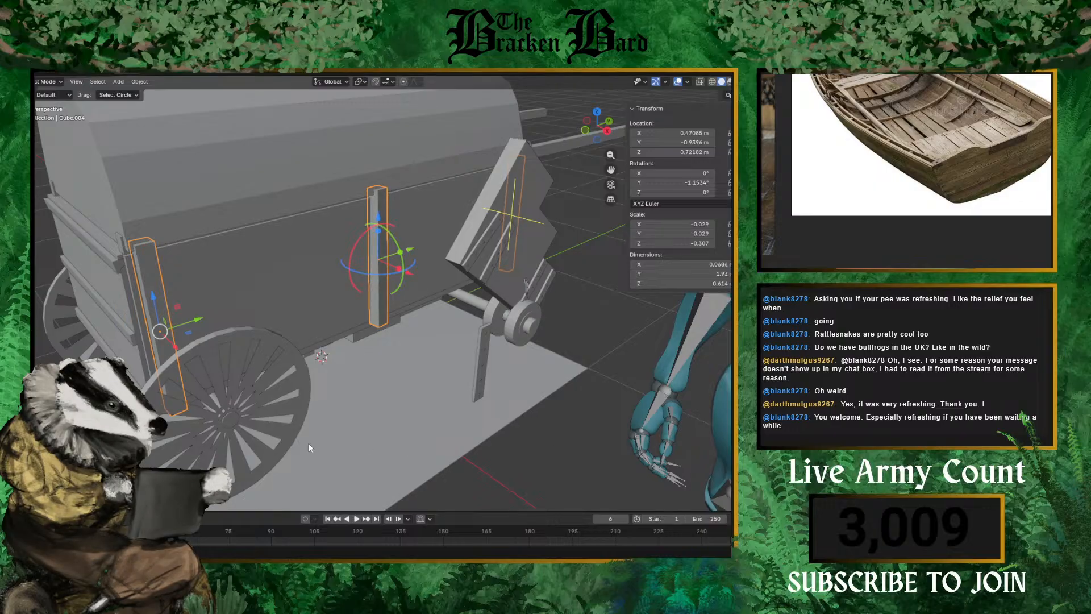
click(387, 449)
middle_drag(387, 449, 354, 332)
scroll(378, 376, down, 5)
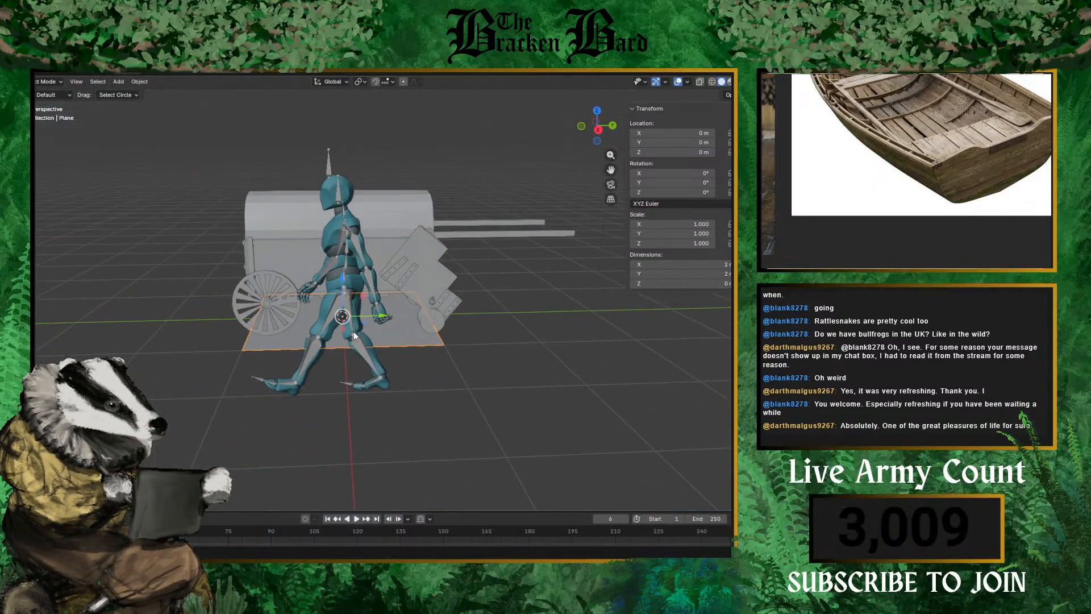
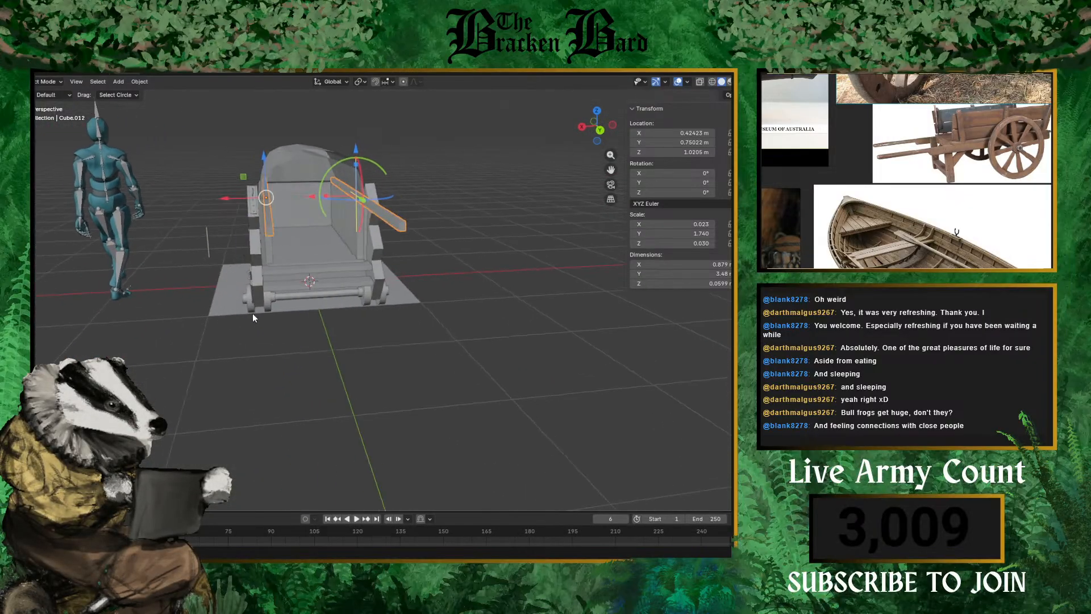
- Duplicate the lower step plank at the open front of the wagon
scroll(278, 275, up, 6)
scroll(284, 262, down, 5)
middle_drag(284, 262, 317, 325)
click(267, 380)
middle_drag(267, 380, 284, 352)
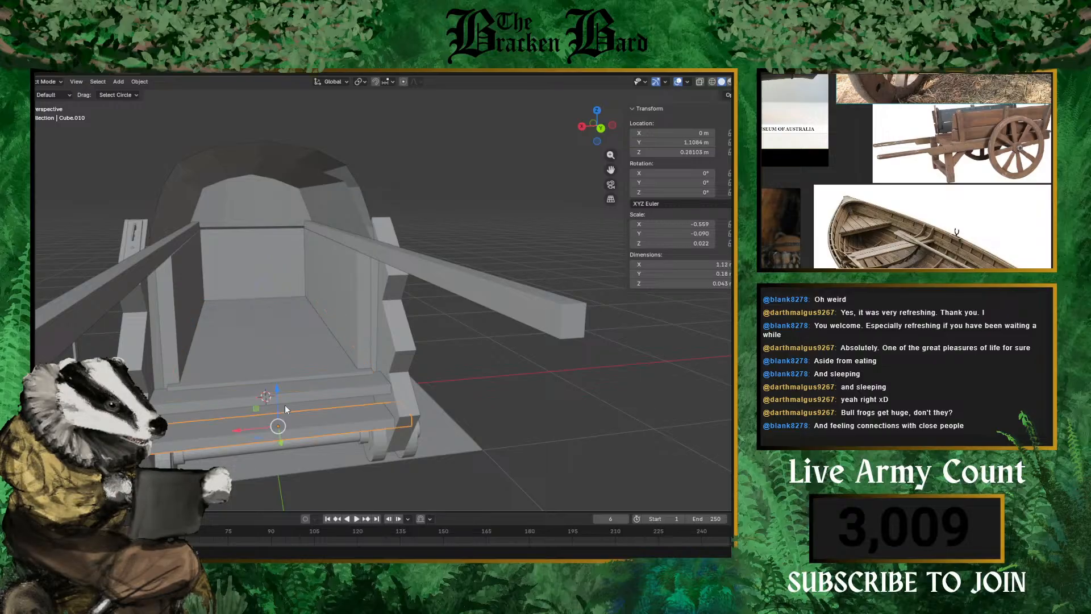
click(289, 394)
key(shift+d)
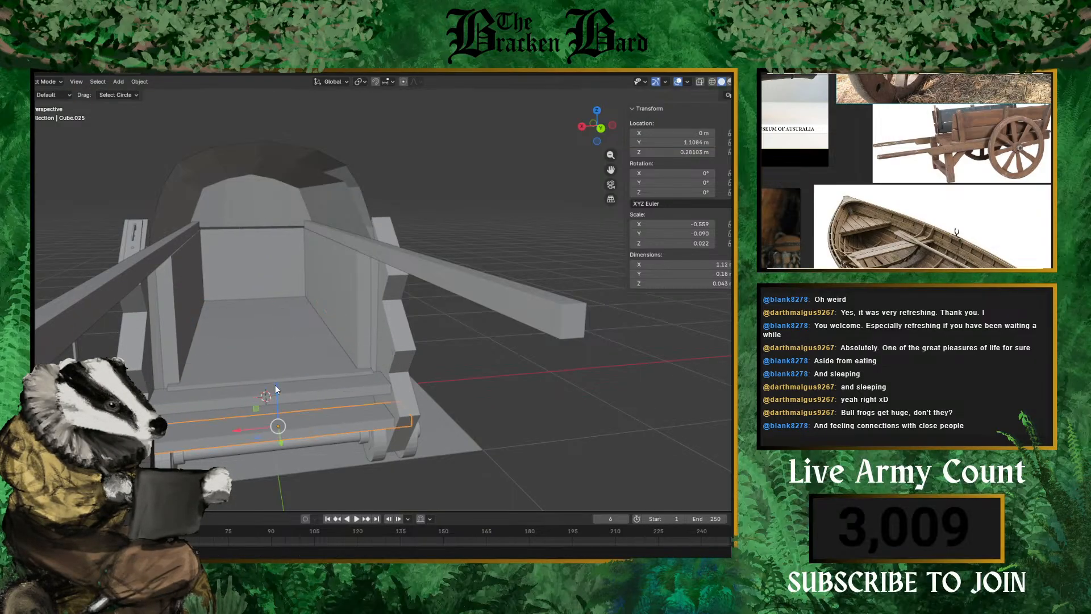
- Raise the plank copy to about Z 0.690 m and rotate it 90° about the Z axis
key(r)
key(z)
click(111, 329)
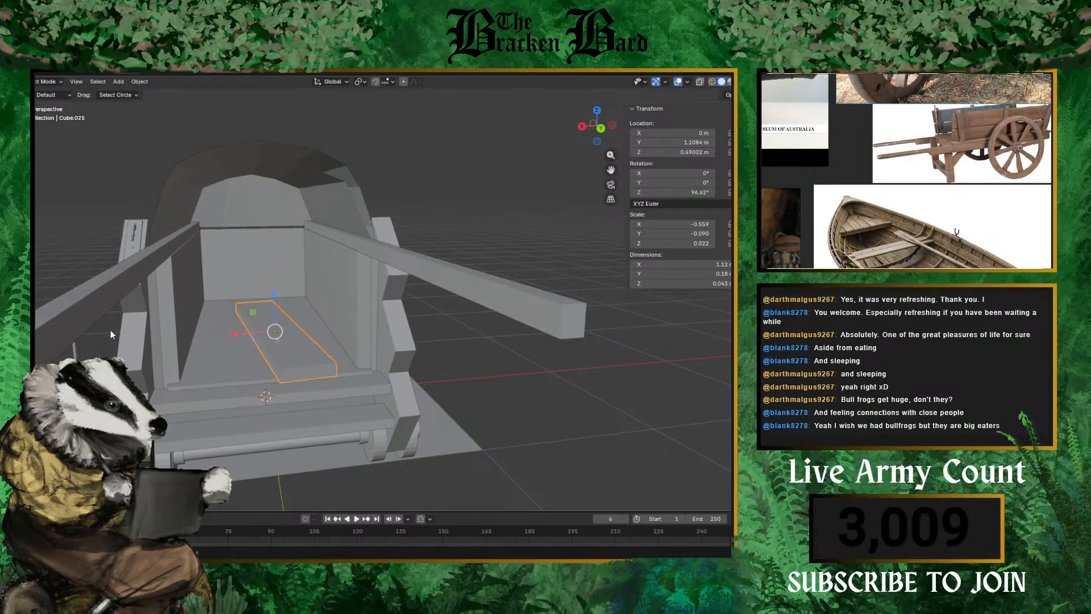
key(ctrl+z)
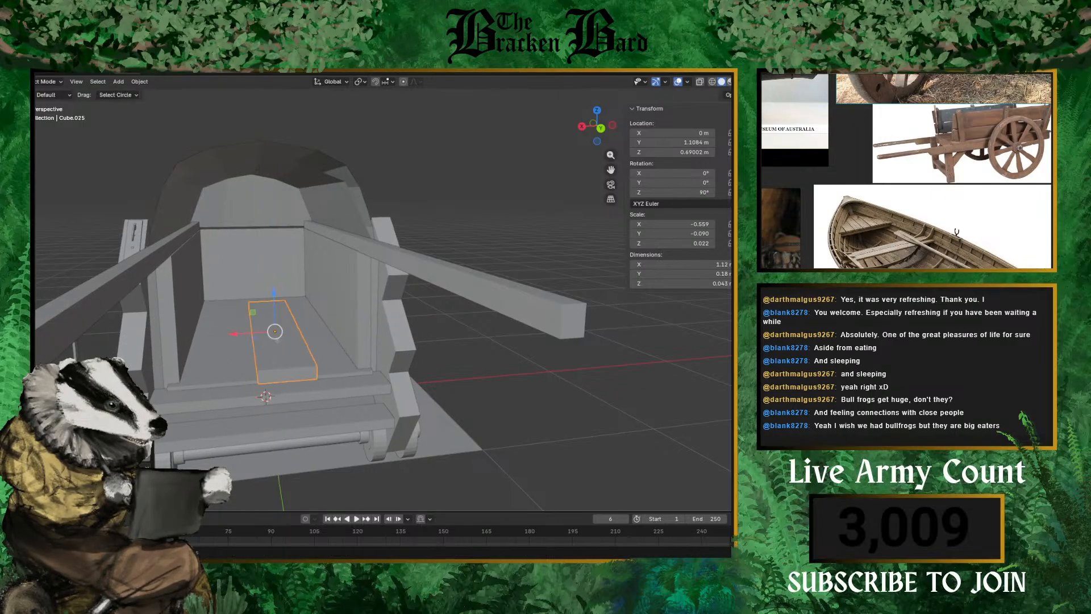
- Move the rotated plank inside the wagon against the side wall, to about X -0.335 m and Y 0.025 m
middle_drag(170, 466, 199, 401)
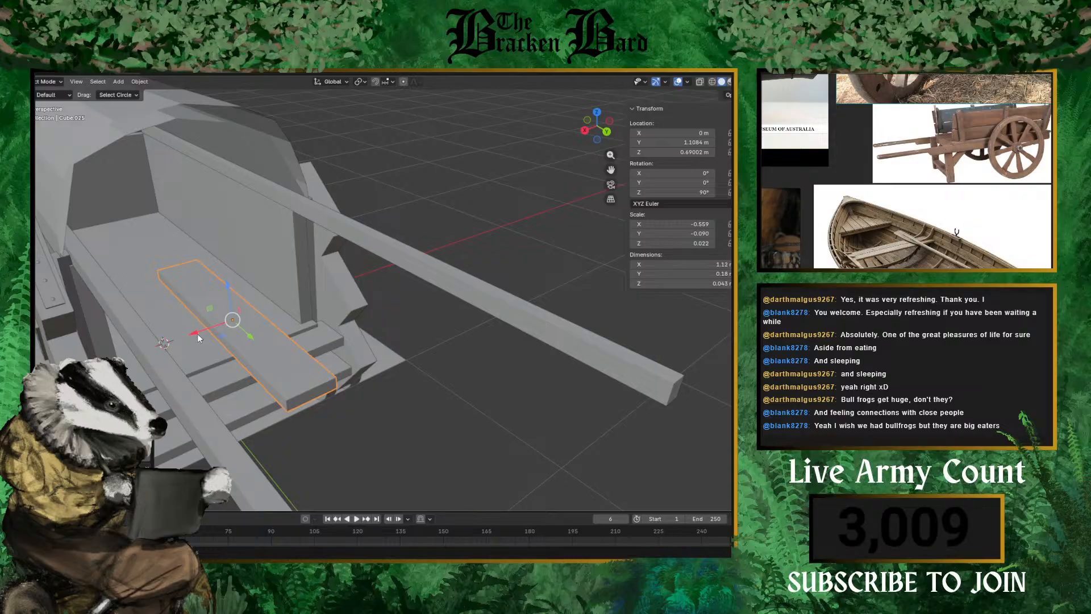
key(g)
key(x)
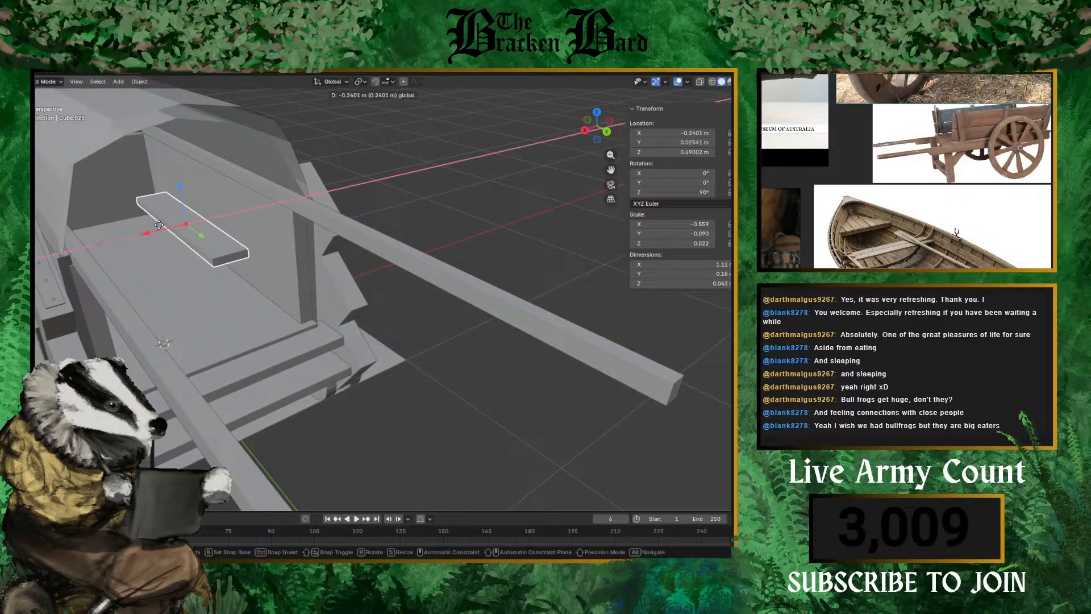
click(173, 214)
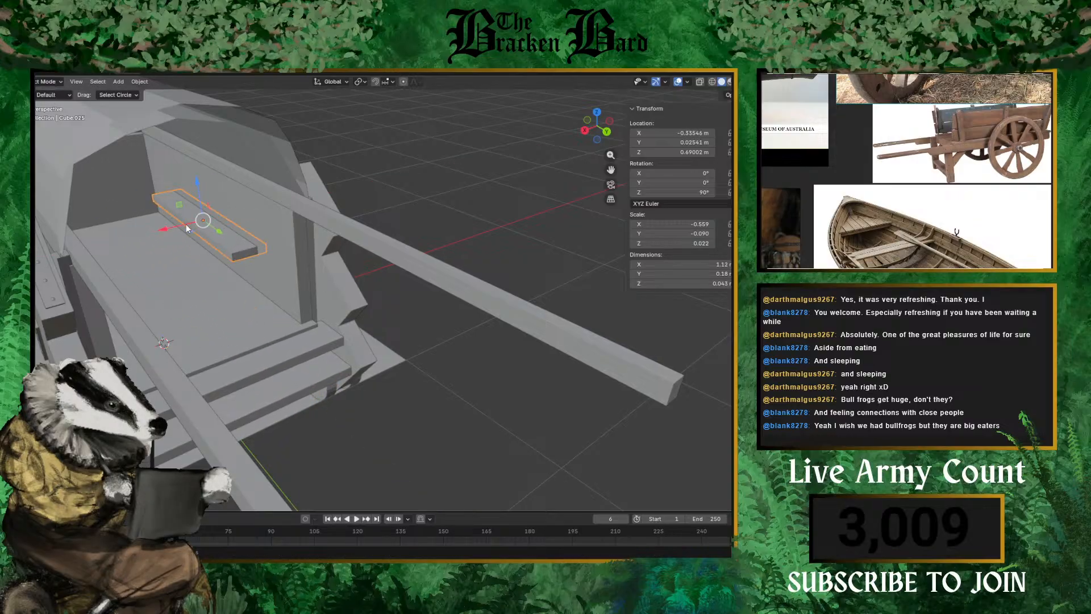
- Lengthen the plank along the side wall by scaling it along Y to about 2 m
key(s)
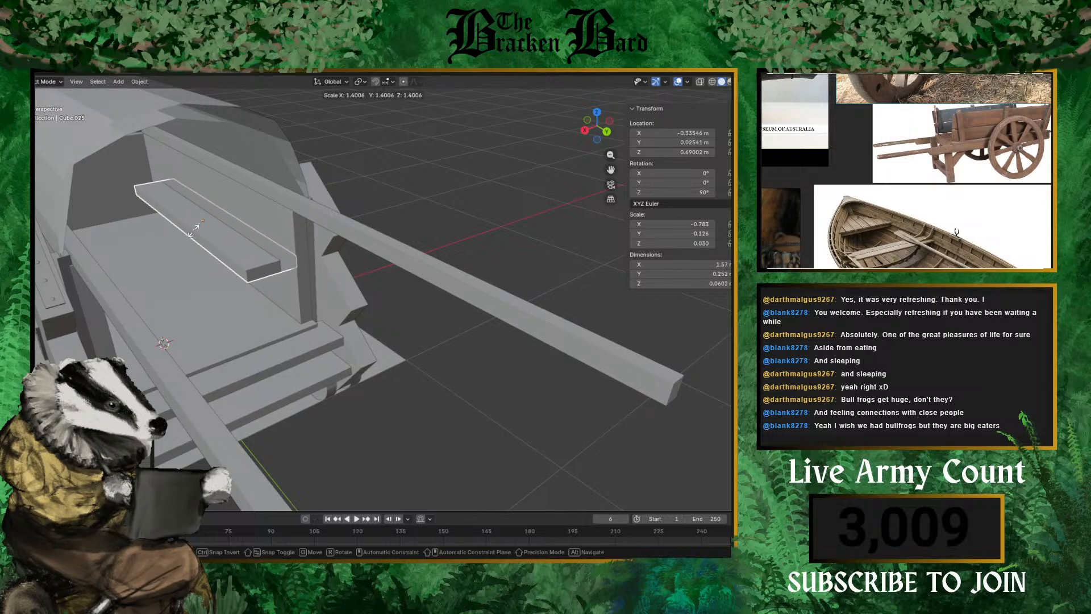
key(z)
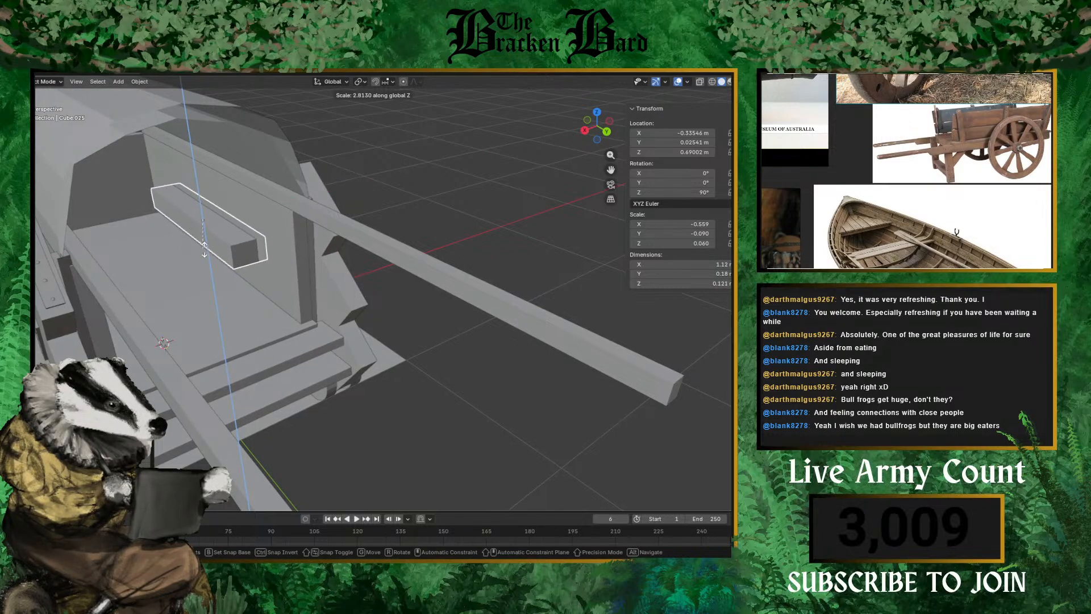
key(y)
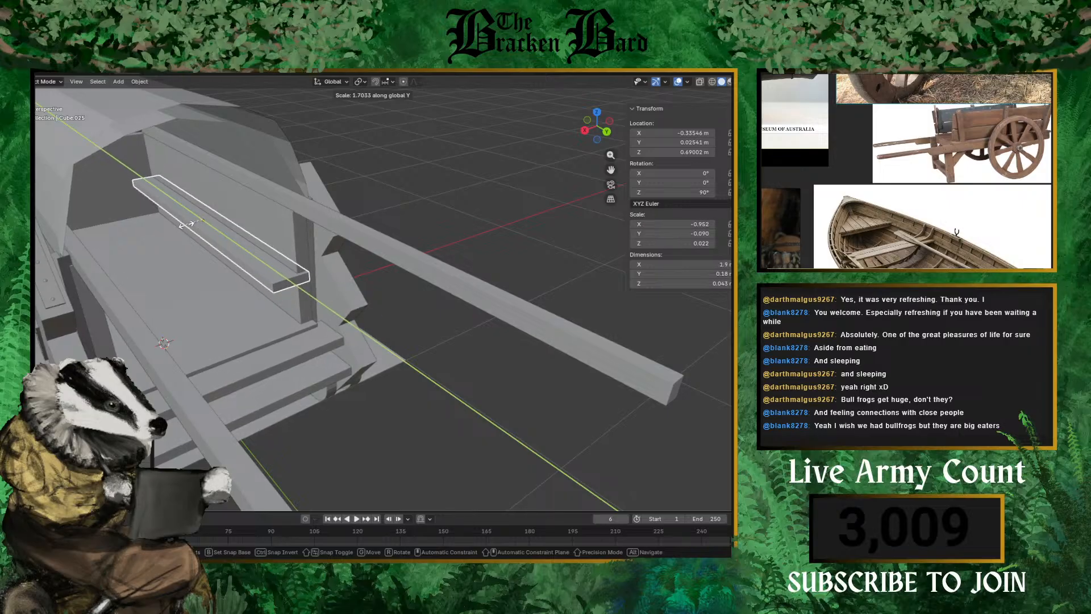
click(185, 227)
key(g)
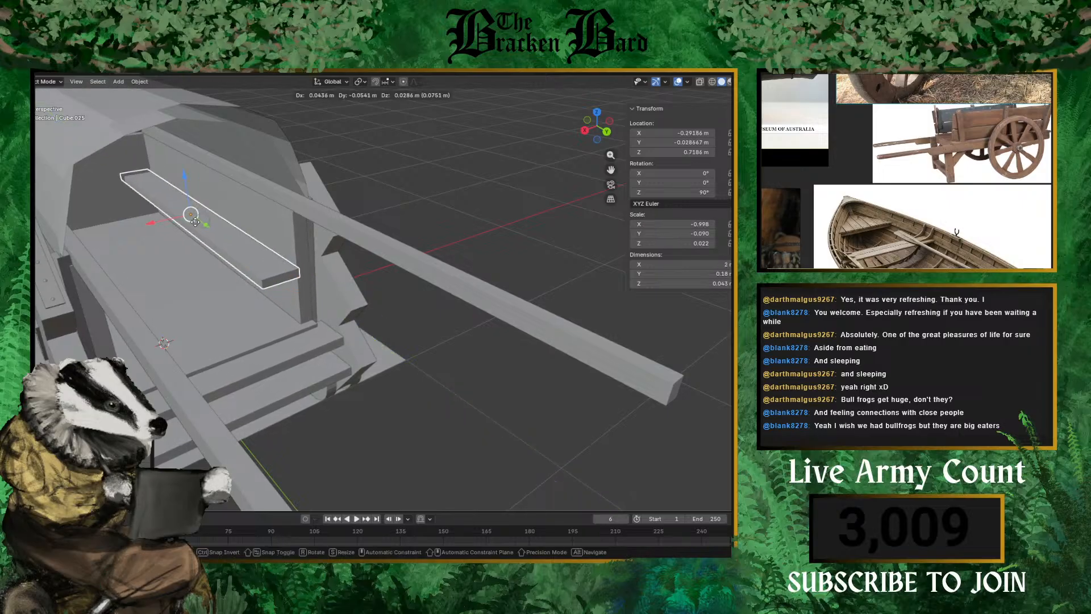
click(205, 228)
key(ctrl+z)
- Shift the plank along Y to about -0.054 m and shorten it along Y to about 1.83 m
drag(217, 230, 175, 220)
scroll(149, 222, down, 2)
scroll(148, 223, up, 4)
key(s)
key(y)
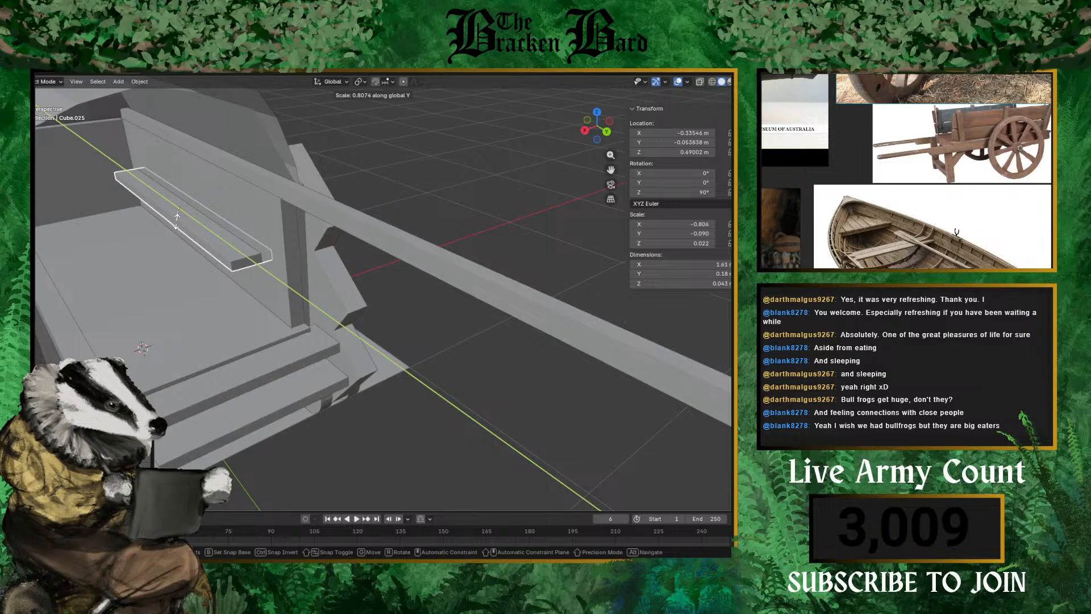
click(178, 227)
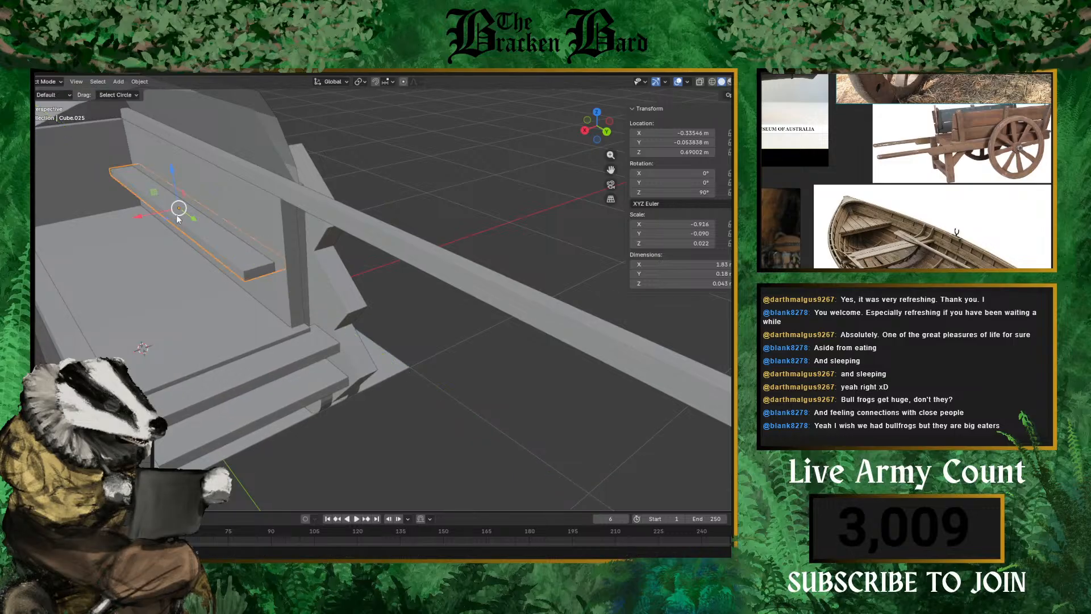
- Raise the plank along Z to about 0.908 m as an upper shelf on the side wall
key(g)
key(z)
click(172, 166)
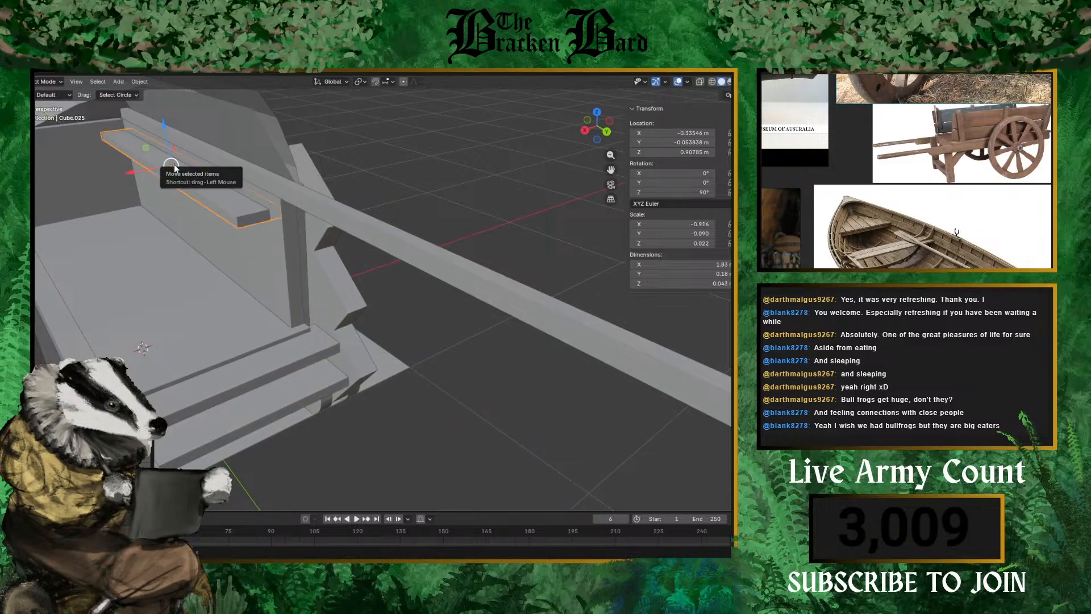
- Duplicate the upper shelf and lower the copy along Z to about 0.745 m
key(shift+d)
key(z)
click(160, 199)
- Shorten the second shelf to about 1.21 m and slide it along Y to about 0.274 m
key(s)
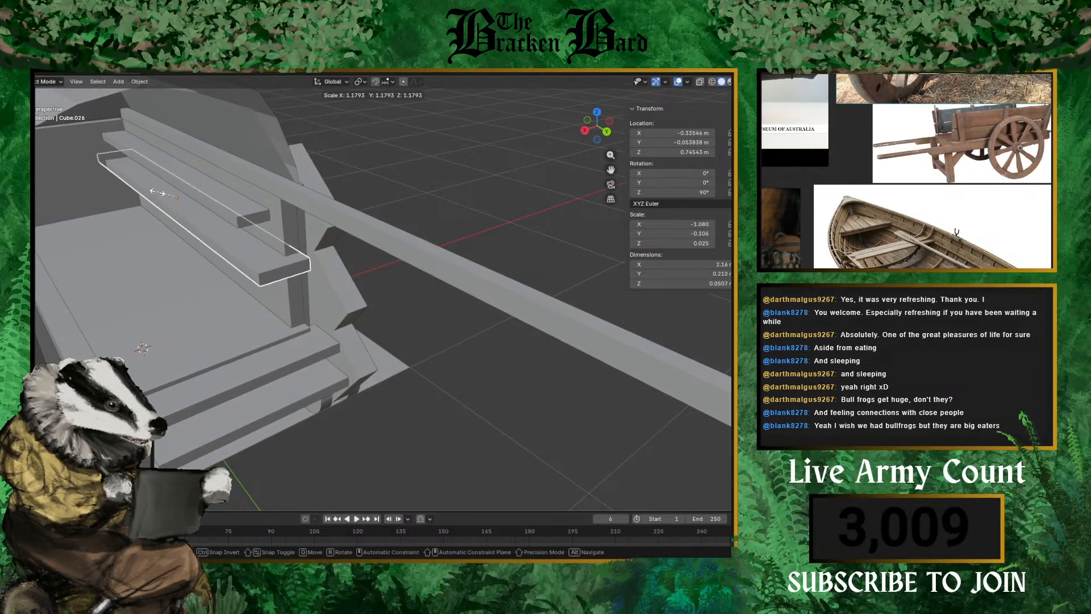
click(152, 192)
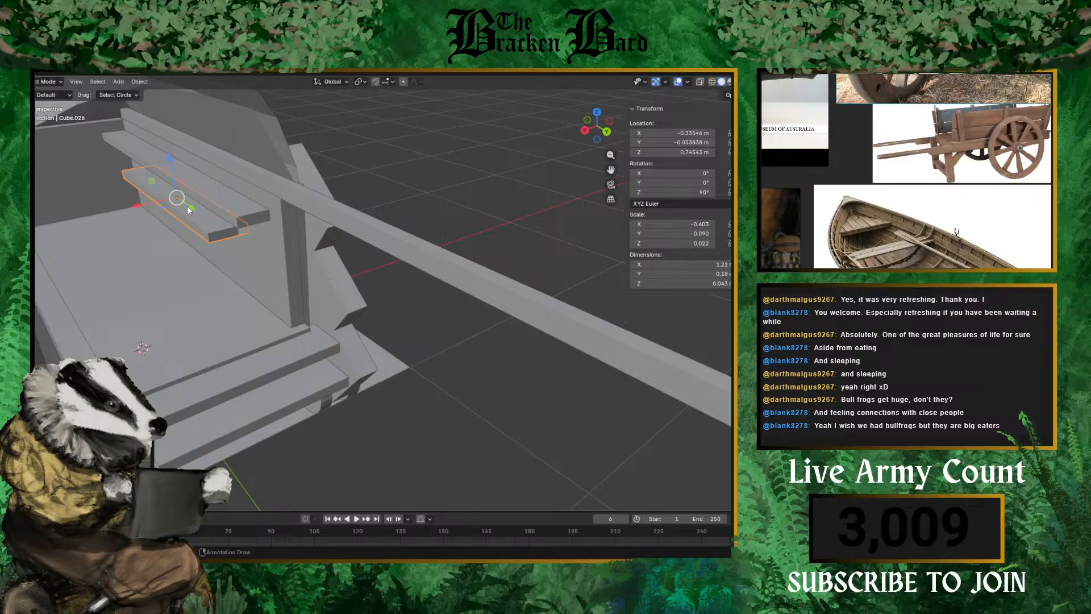
key(g)
key(y)
click(153, 209)
- Duplicate the second shelf and slide the copy deeper into the wagon, to about Y -0.230 m
middle_drag(98, 180, 89, 212)
key(shift+d)
right_click(90, 212)
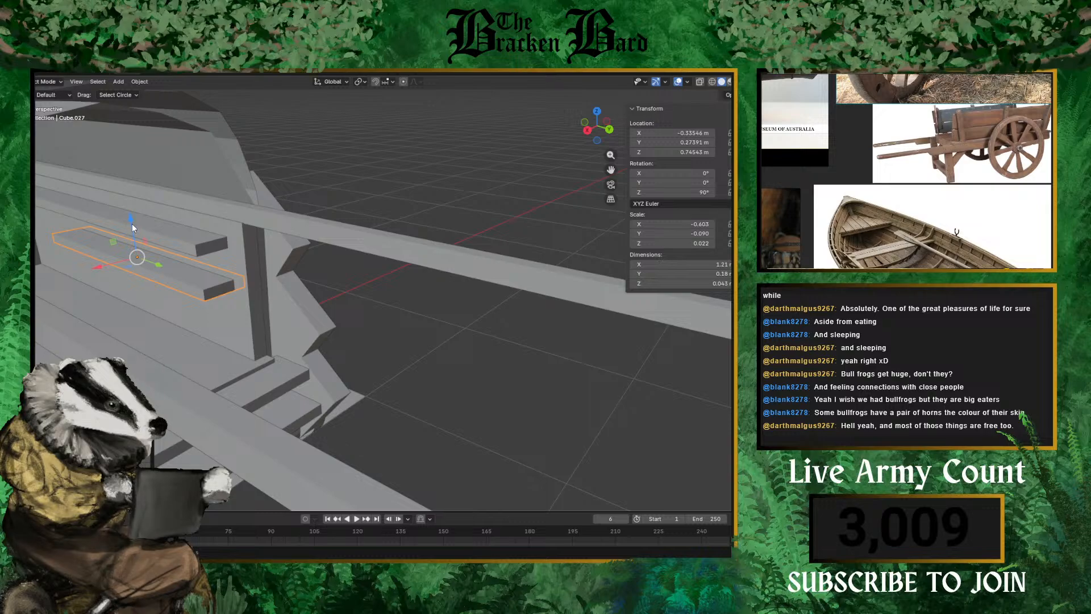
drag(155, 266, 101, 248)
- Shorten the copied shelf piece along Y and slide it toward the back of the wagon
key(s)
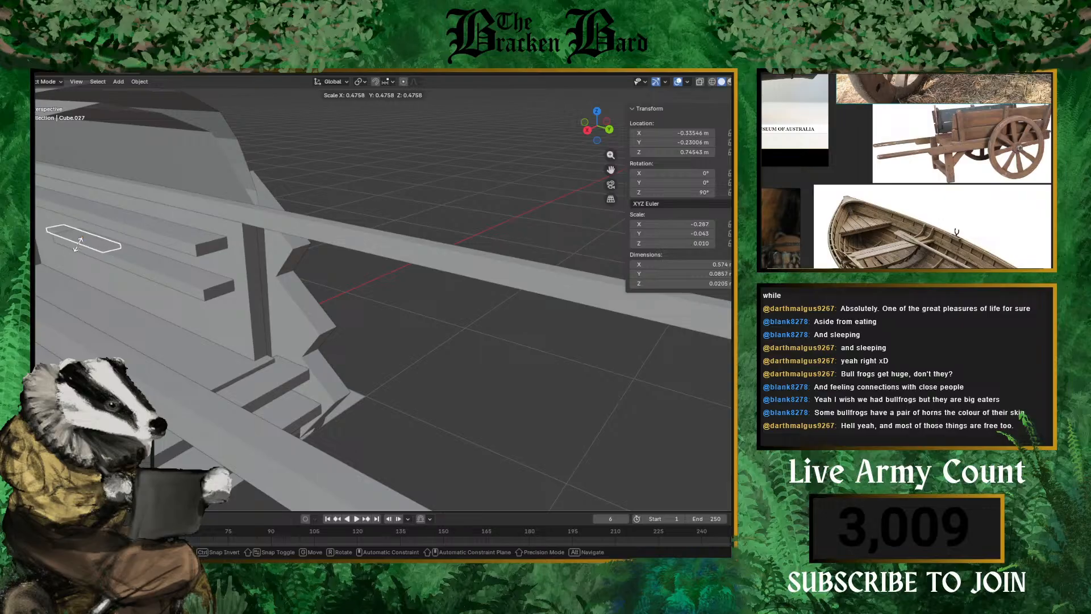
key(y)
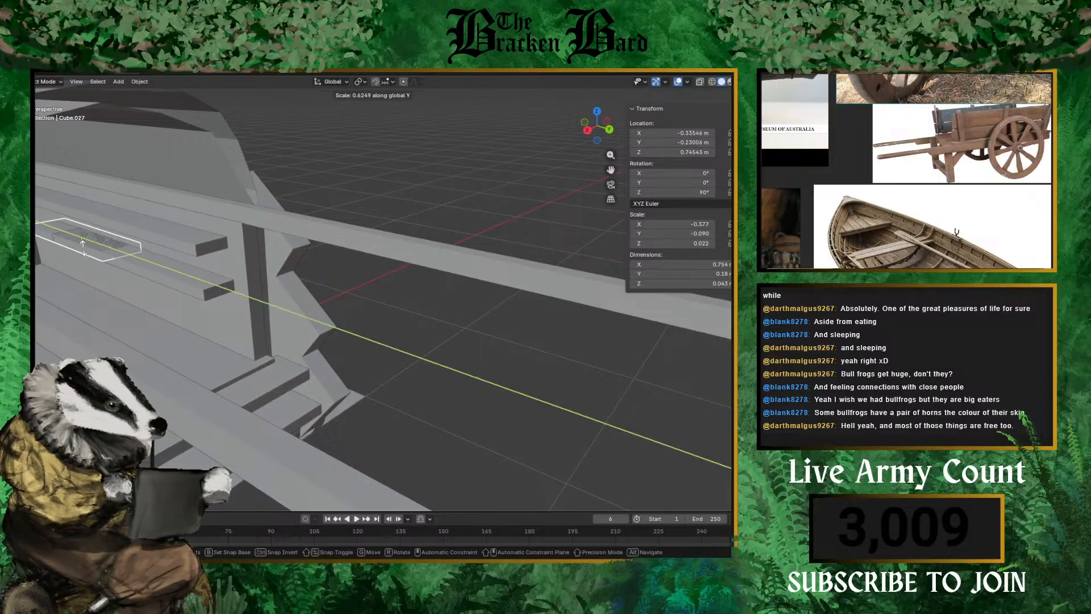
click(83, 242)
drag(96, 244, 38, 198)
- Duplicate the long upper shelf and lower the copy to about Z 0.553 m as a third shelf
scroll(113, 233, down, 4)
middle_drag(151, 250, 362, 286)
click(179, 267)
scroll(246, 295, up, 3)
click(362, 285)
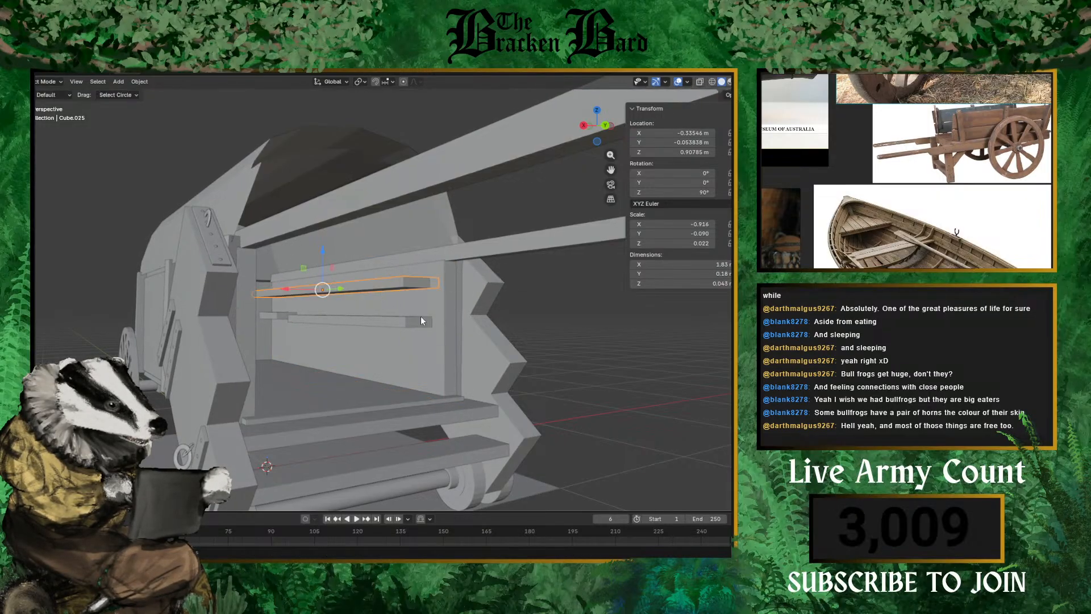
key(shift+d)
key(Escape)
key(g)
key(z)
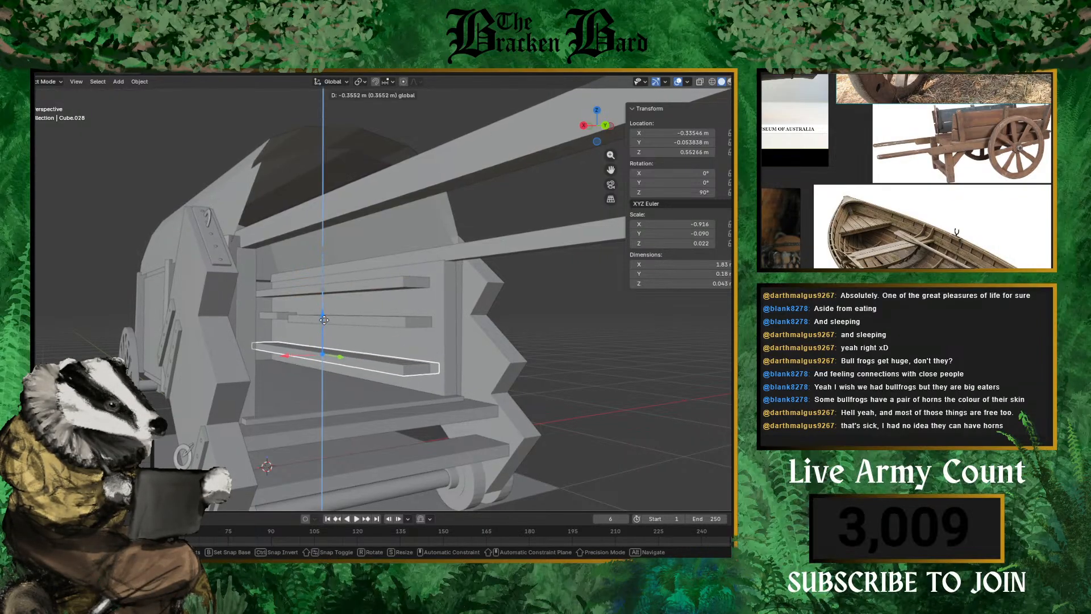
click(352, 340)
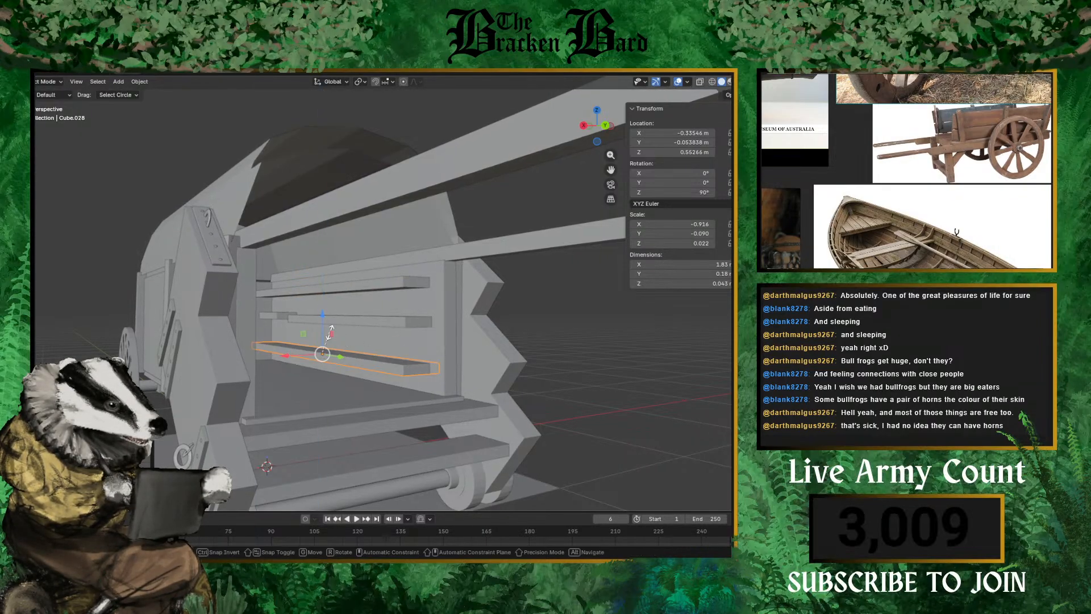
- Shorten the lowest shelf along Y to about 1.77 m and shift it to about Y -0.096 m
key(s)
key(y)
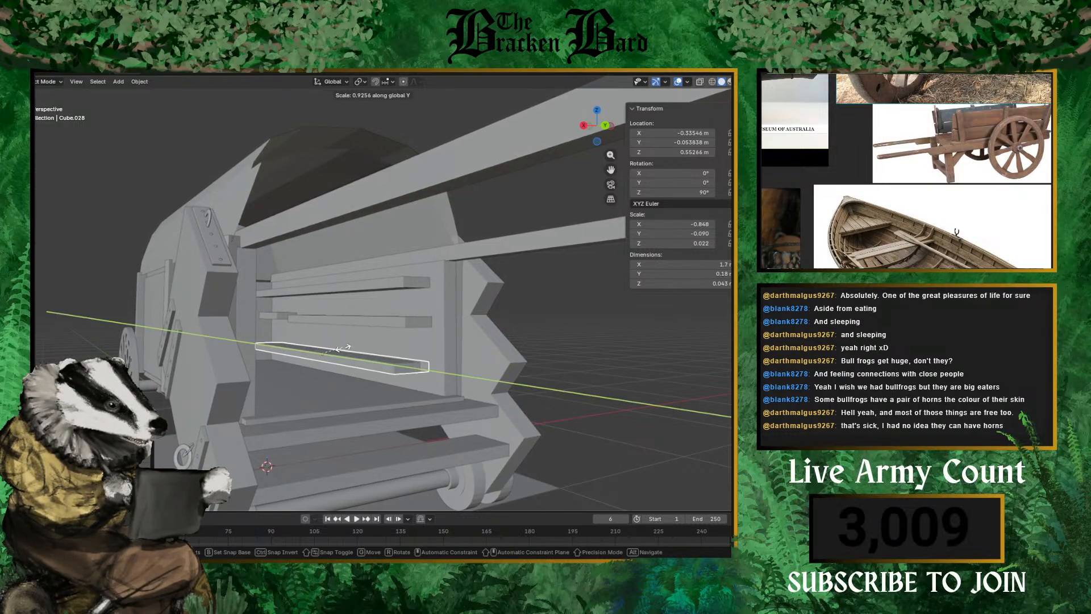
click(305, 341)
key(g)
key(y)
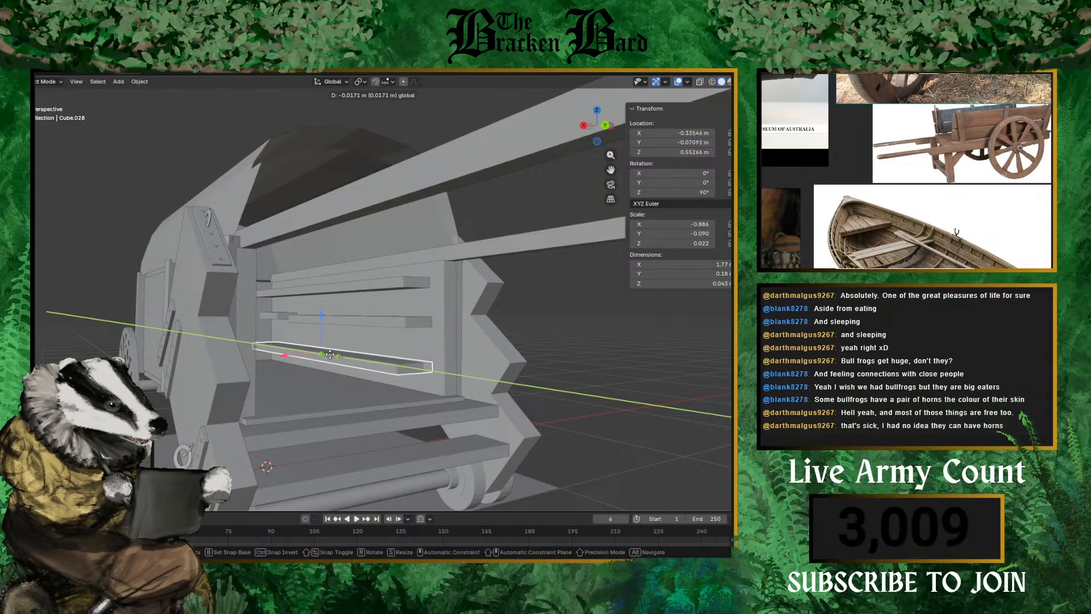
click(329, 357)
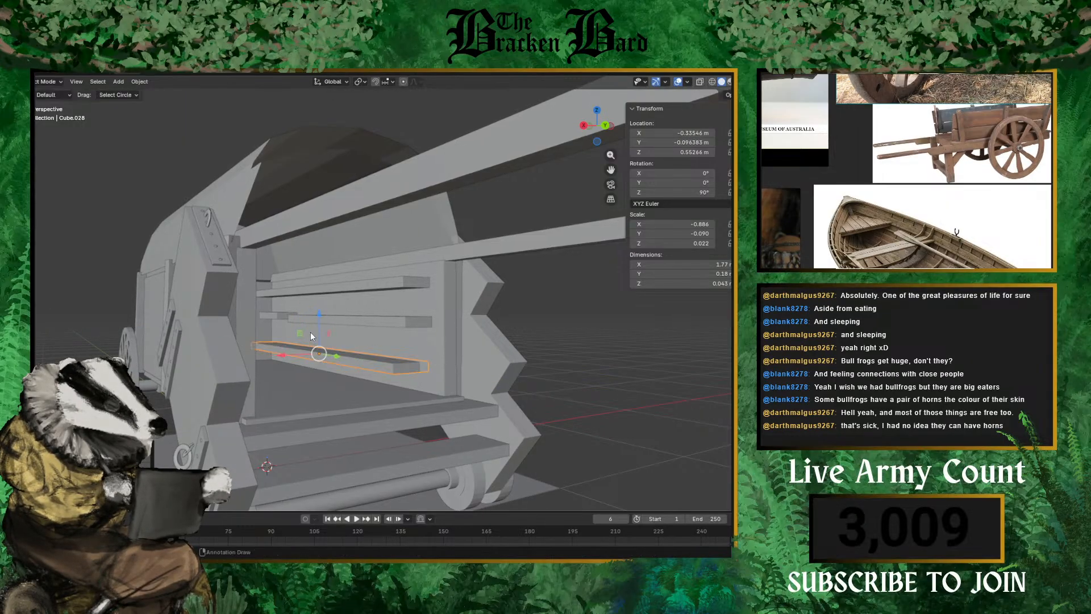
- Examine the wagon's exterior from several angles, including the side posts, front wheels and metal straps
scroll(563, 329, down, 8)
middle_drag(538, 324, 303, 397)
scroll(303, 397, up, 2)
scroll(263, 327, up, 2)
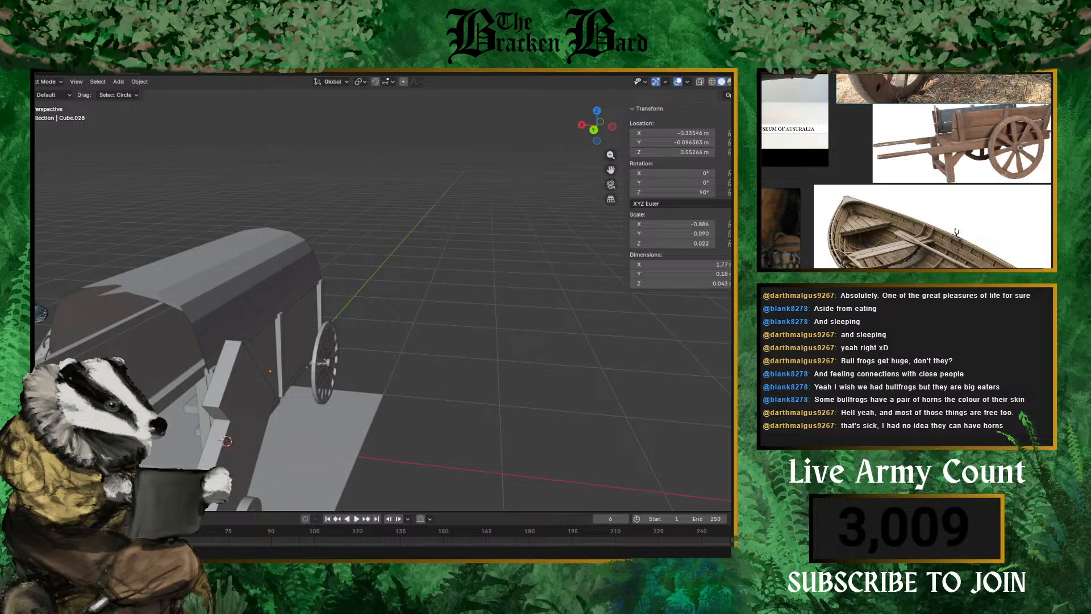
scroll(156, 322, down, 4)
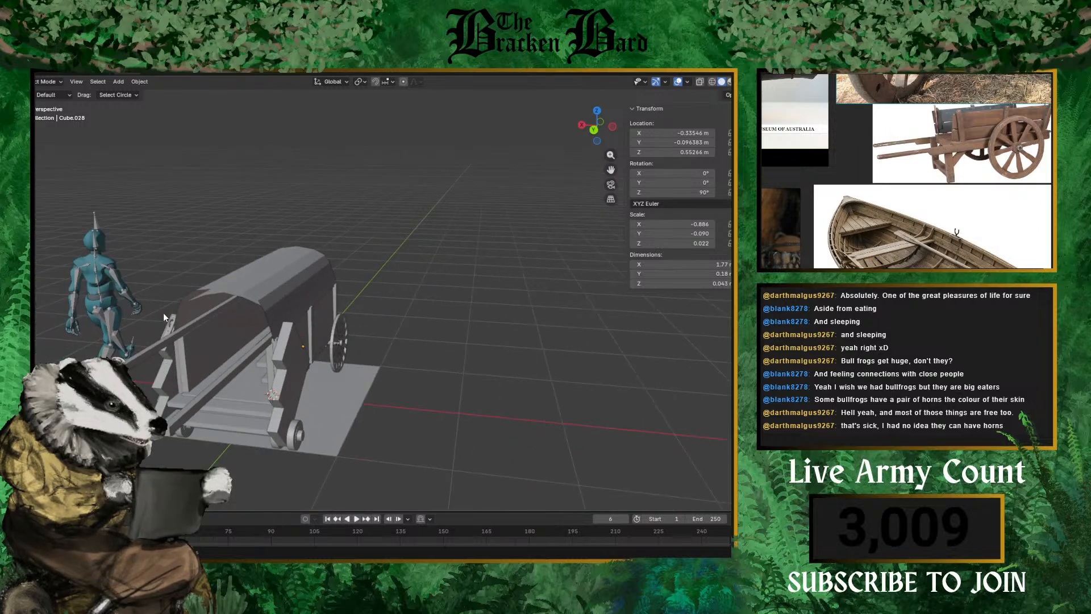
scroll(151, 329, up, 4)
middle_drag(152, 329, 230, 334)
scroll(88, 325, up, 5)
scroll(229, 288, down, 4)
scroll(255, 332, up, 3)
middle_drag(199, 299, 258, 313)
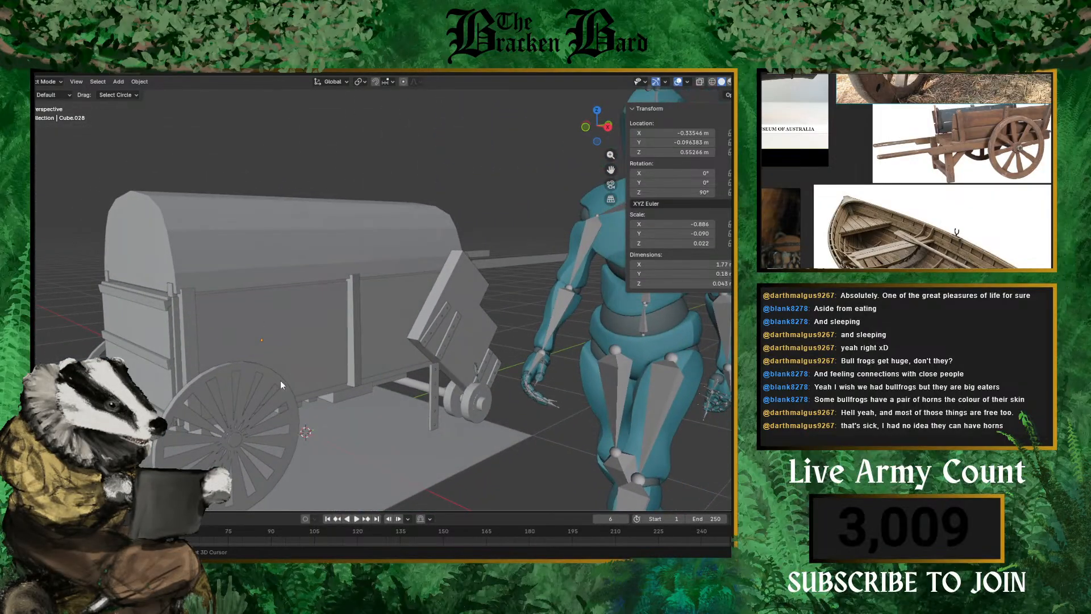
scroll(282, 276, up, 5)
mouse_move(282, 277)
middle_down()
mouse_move(356, 229)
mouse_move(295, 279)
middle_up()
scroll(355, 230, up, 2)
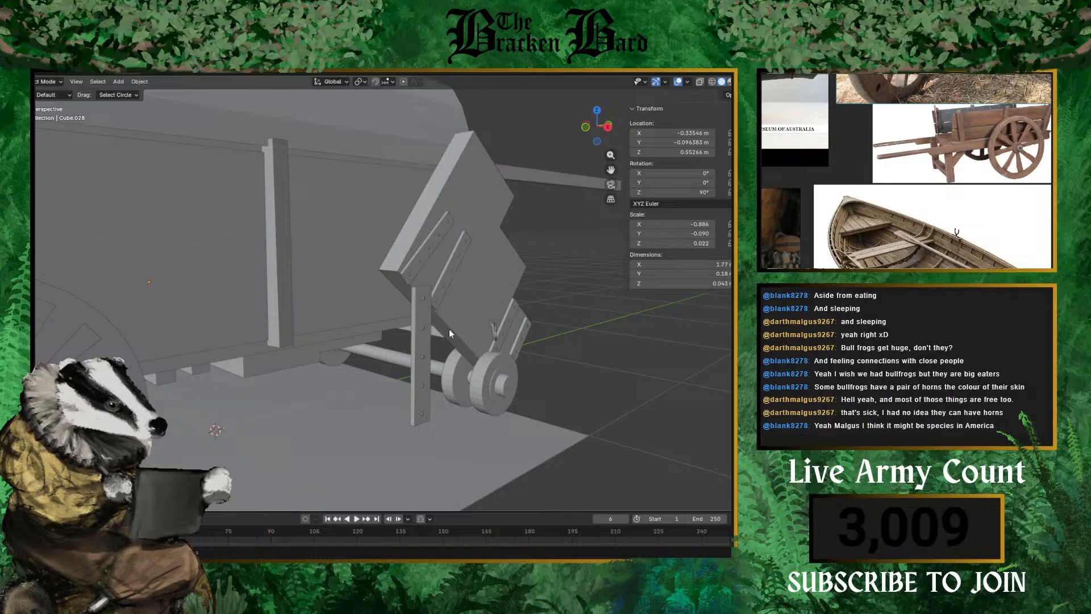
- Duplicate the row of rivets on the vertical metal strap near the small front wheel
click(424, 297)
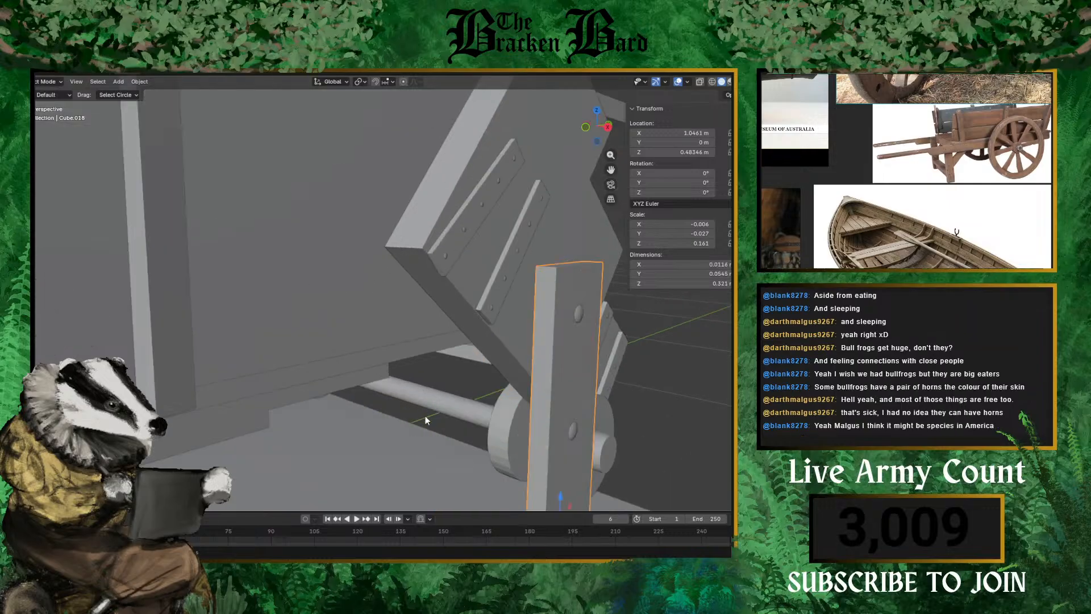
shift+middle_drag(456, 429, 369, 351)
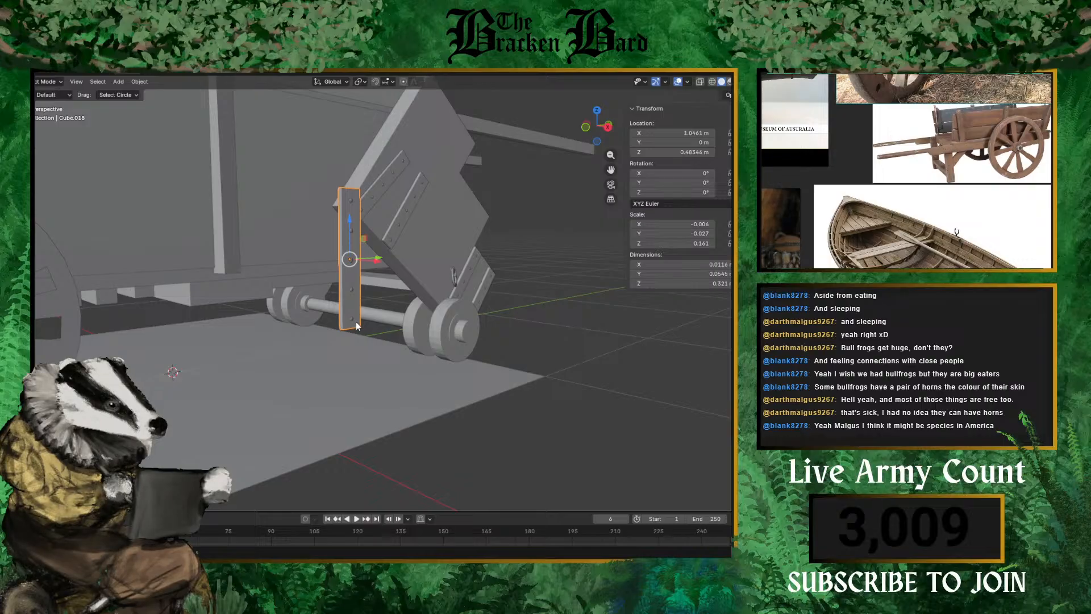
scroll(356, 326, up, 6)
scroll(368, 377, down, 4)
click(364, 380)
click(291, 388)
key(g)
right_click(184, 275)
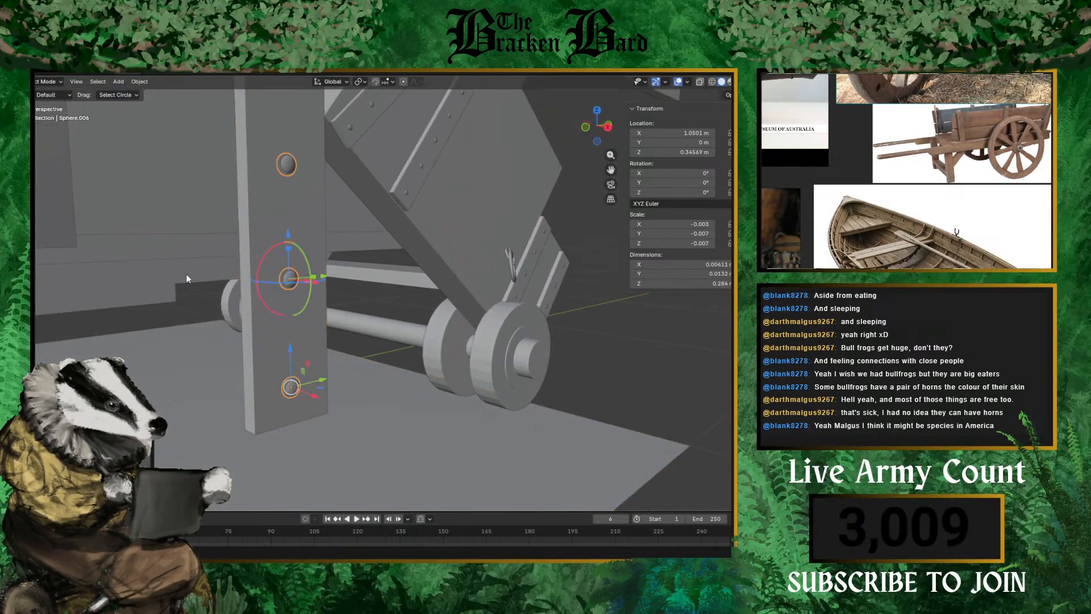
- Move the copied rivets along X to the wagon's side post, at about X 0.505 m
drag(311, 396, 131, 325)
scroll(106, 246, down, 2)
shift+middle_drag(106, 246, 192, 342)
scroll(192, 341, down, 5)
drag(387, 459, 330, 421)
scroll(321, 423, up, 2)
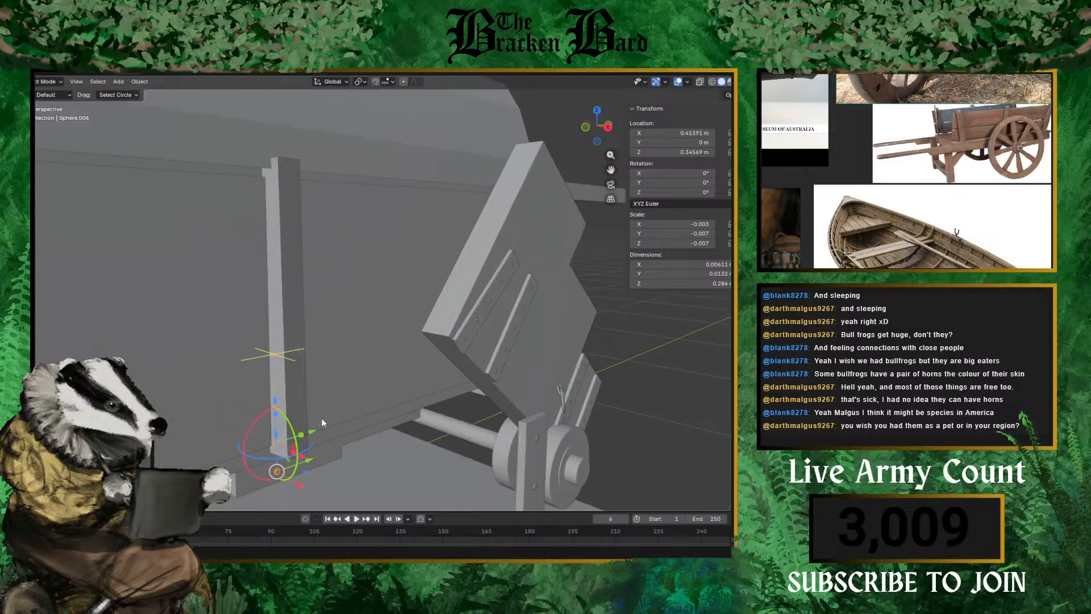
drag(300, 470, 322, 481)
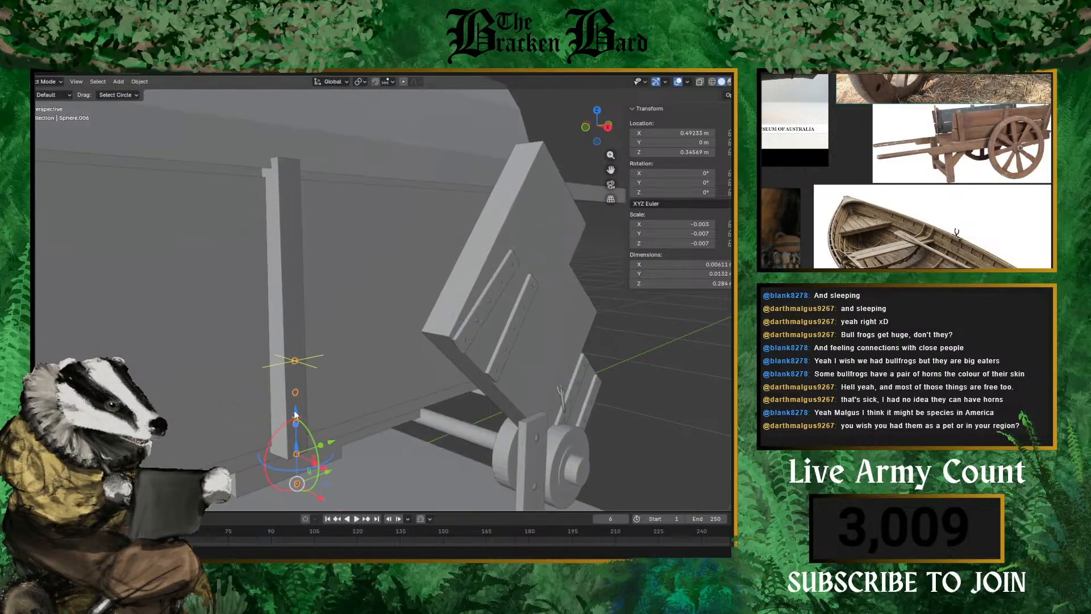
drag(289, 337, 298, 417)
middle_drag(336, 407, 334, 339)
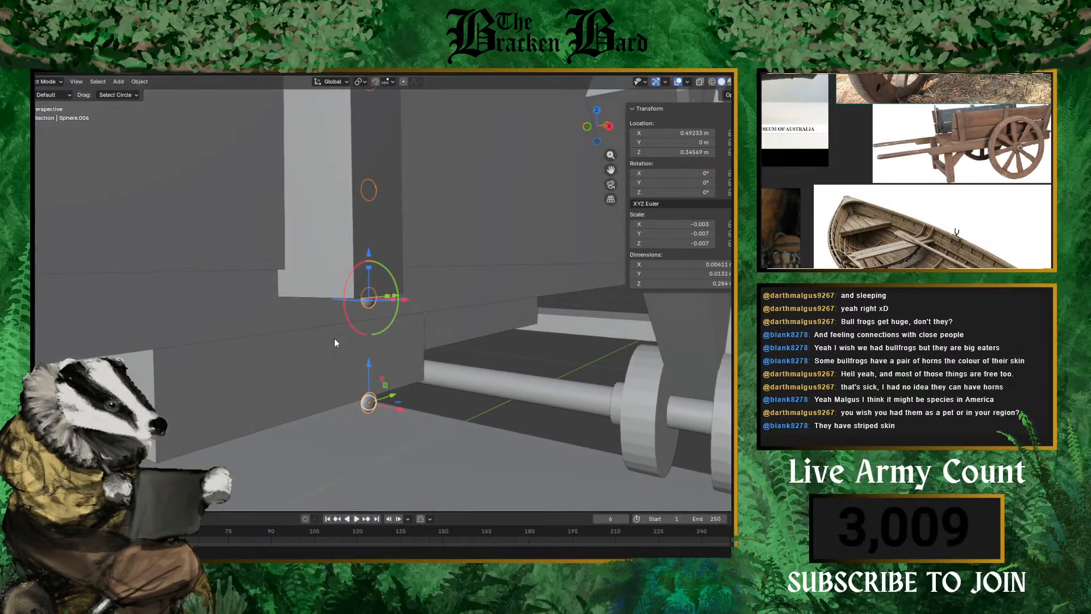
drag(396, 398, 414, 406)
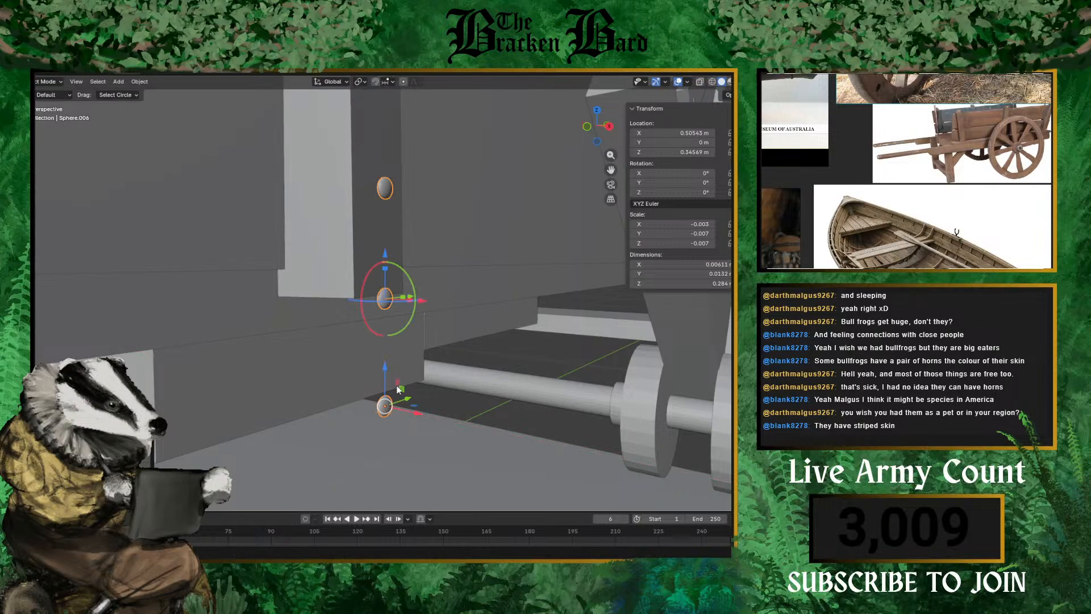
- Raise the rivets to about Z 0.435 m at the post's foot and fine-tune their X position to about 0.504 m
drag(385, 367, 384, 332)
middle_drag(385, 332, 447, 440)
mouse_move(476, 470)
mouse_down()
mouse_move(477, 484)
mouse_move(497, 473)
mouse_up()
key(ctrl+z)
middle_drag(496, 472, 443, 405)
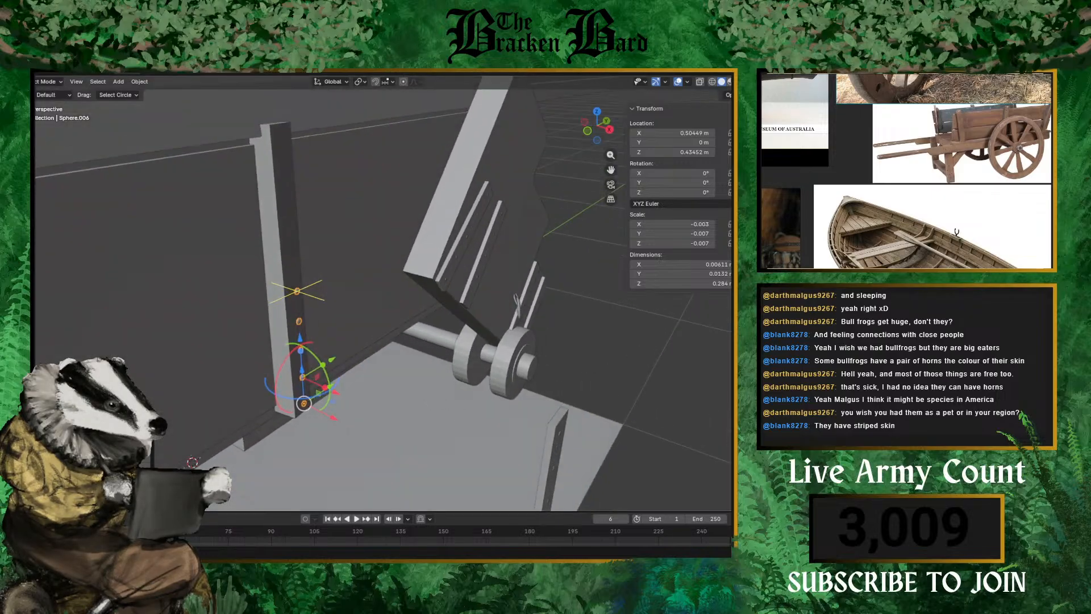
- Stretch the rivet array up the side post to a height of about 0.588 m
drag(297, 296, 286, 135)
click(638, 333)
mouse_move(639, 337)
middle_down()
mouse_move(653, 347)
mouse_move(595, 353)
mouse_move(660, 349)
mouse_move(633, 350)
middle_up()
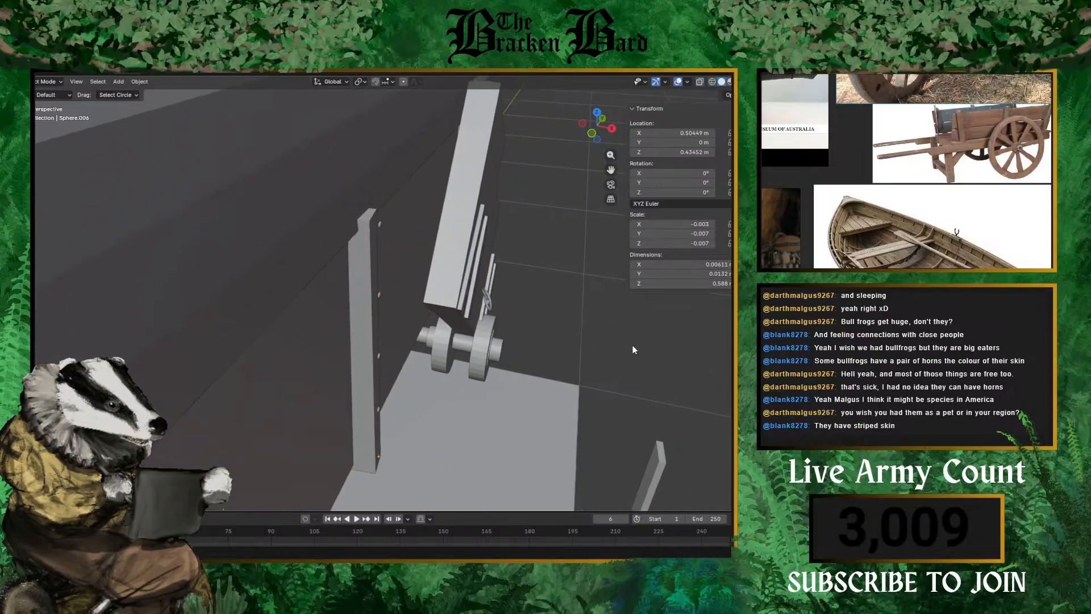
scroll(633, 346, up, 3)
scroll(633, 346, down, 3)
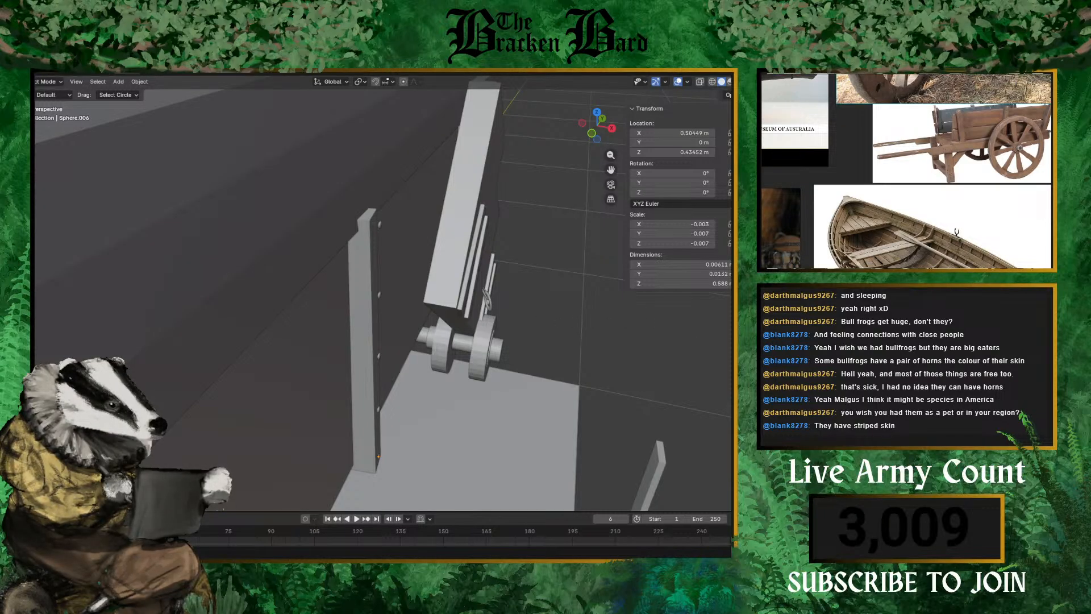
- Rotate the row of rivets by about -1.40° so it follows the slant of the wagon's side post
scroll(577, 351, up, 5)
scroll(587, 350, down, 3)
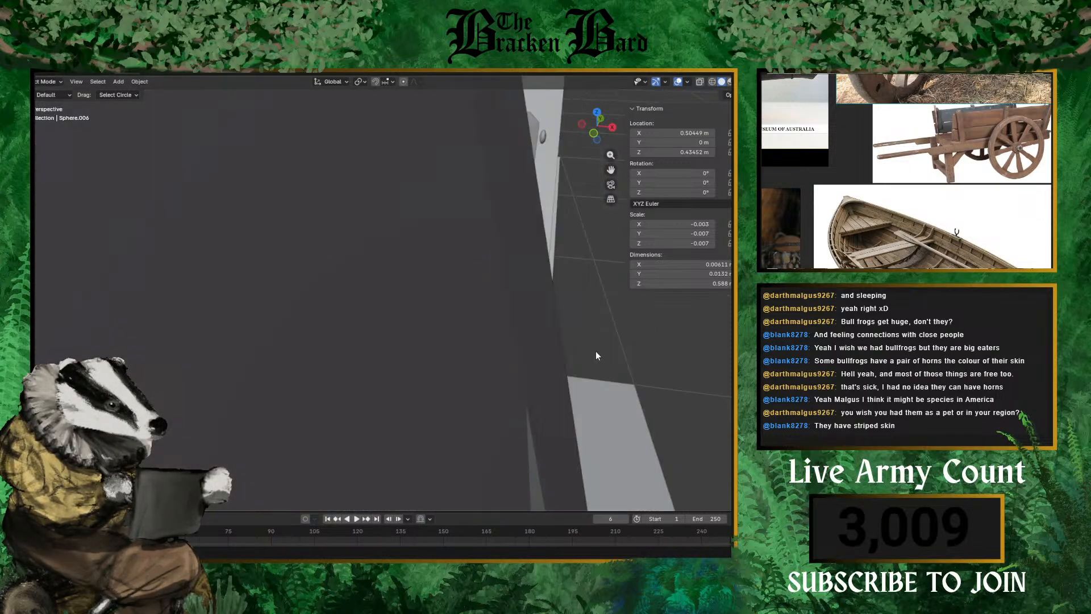
shift+middle_drag(588, 350, 597, 321)
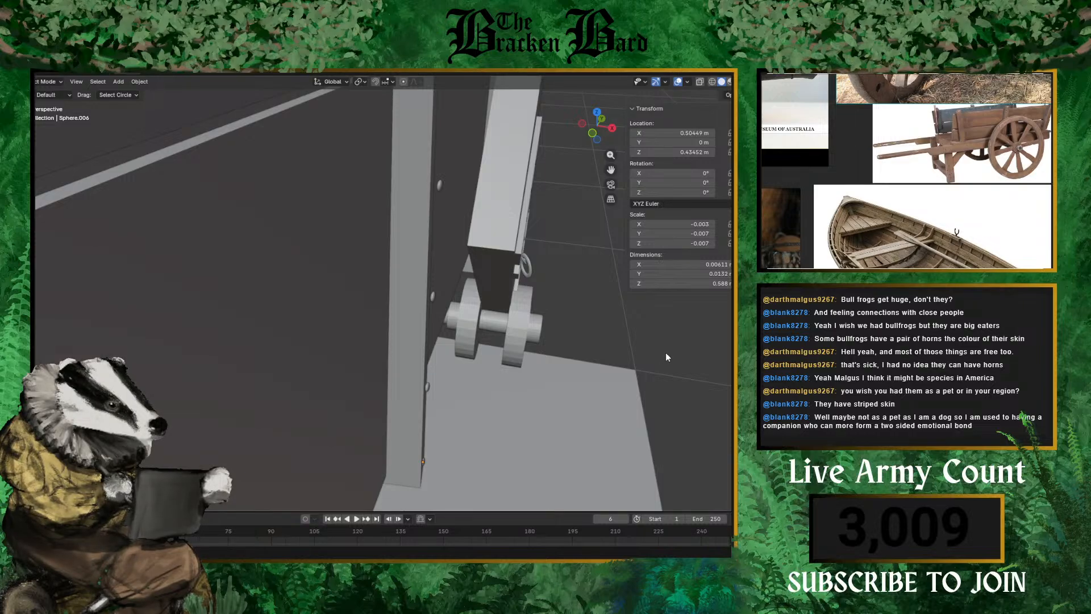
click(428, 387)
key(ctrl+z)
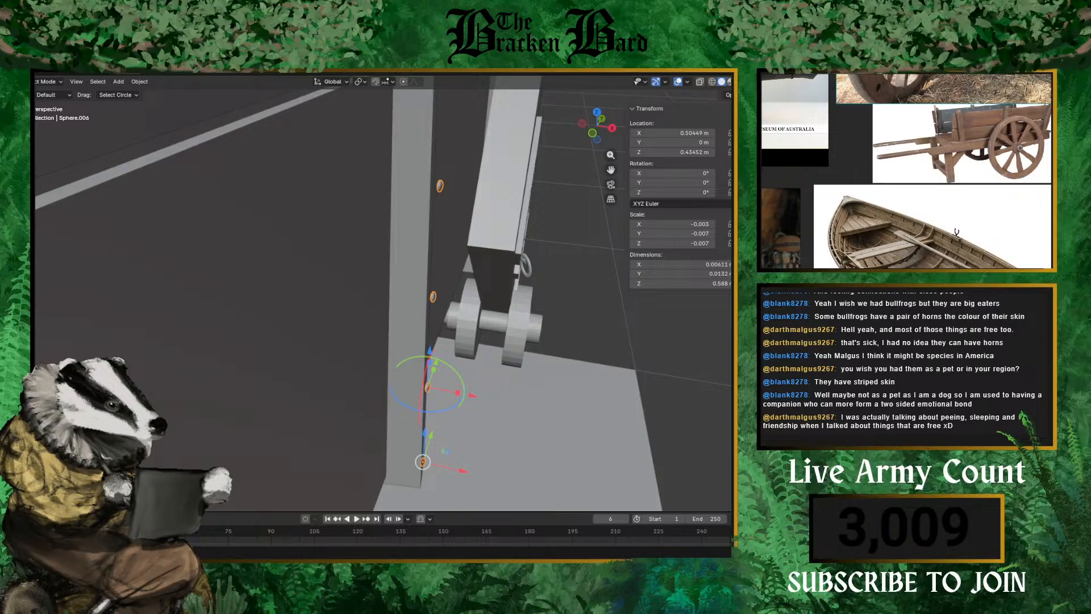
scroll(636, 329, down, 3)
shift+middle_drag(636, 320, 609, 321)
scroll(606, 319, up, 3)
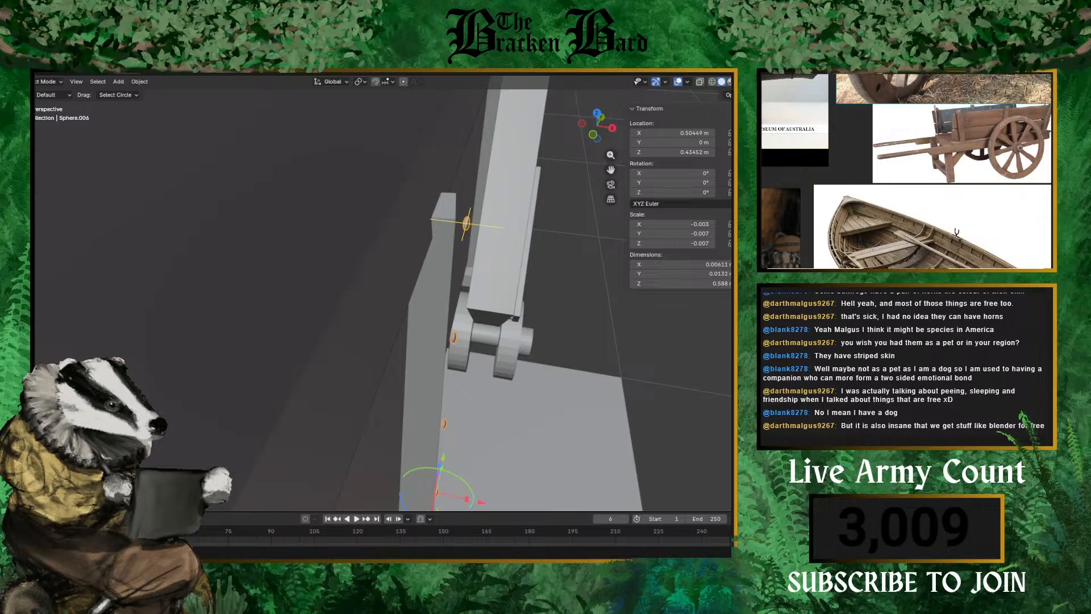
drag(469, 487, 469, 487)
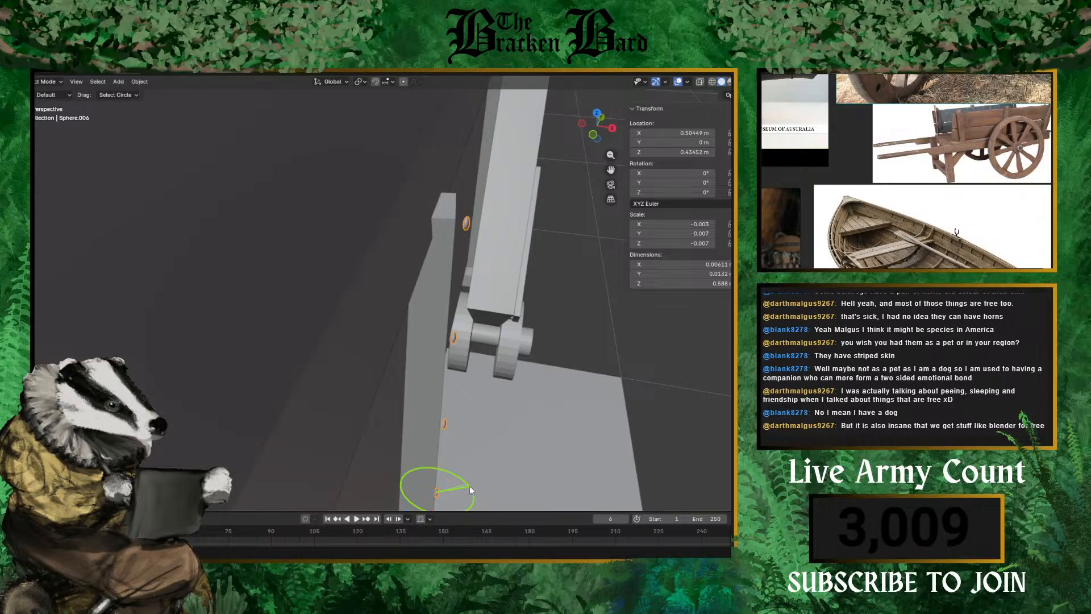
scroll(583, 480, up, 2)
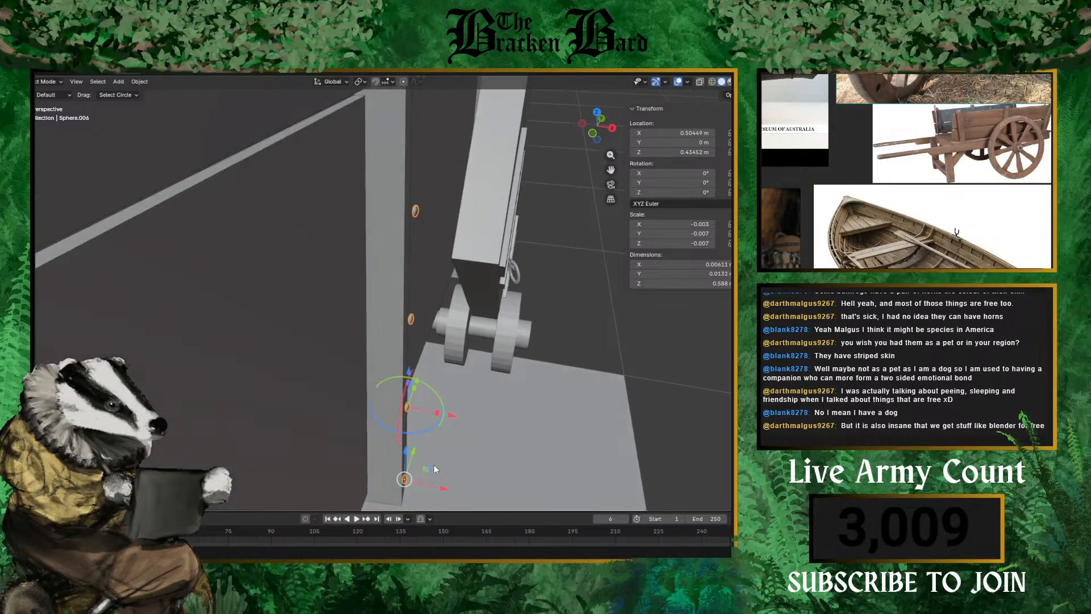
key(r)
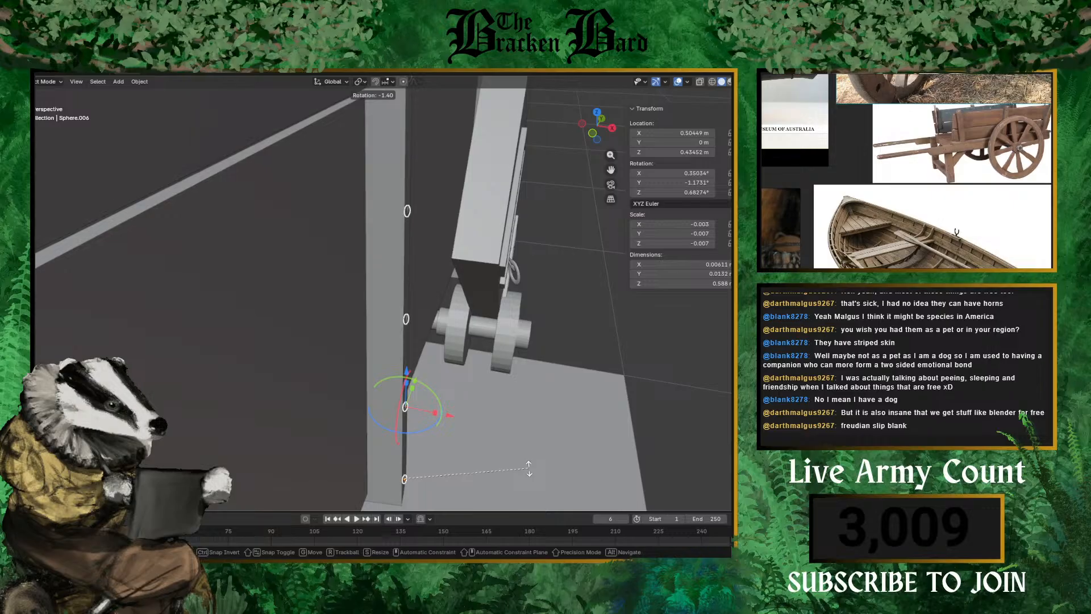
click(529, 468)
- Select the rivet row on the wagon's middle side post and add a second array that repeats it three times
middle_drag(528, 467, 411, 357)
click(540, 408)
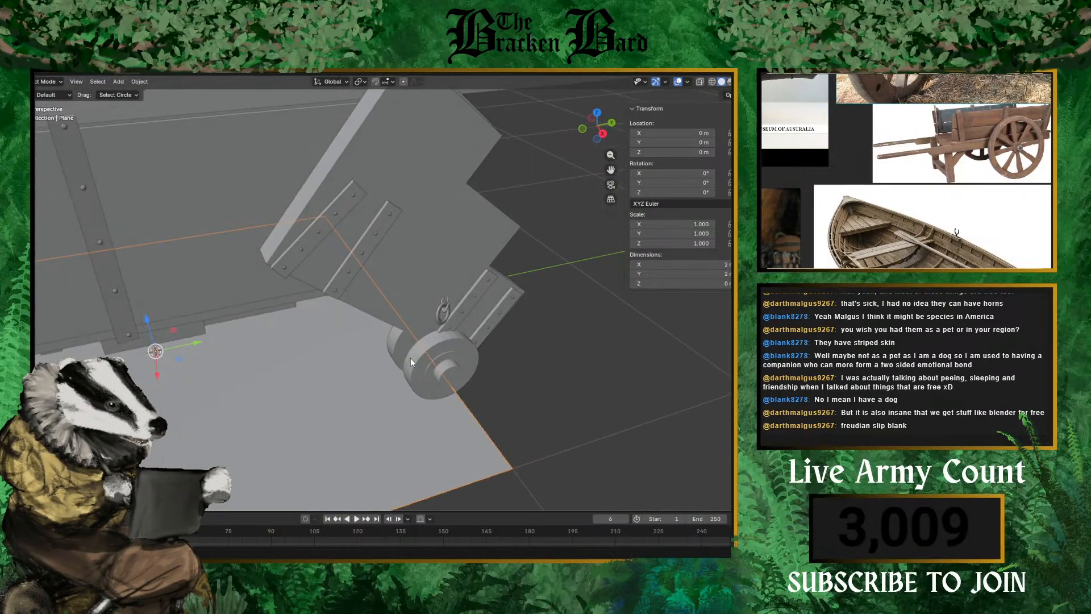
shift+middle_drag(264, 353, 350, 299)
scroll(366, 357, down, 4)
scroll(350, 299, up, 5)
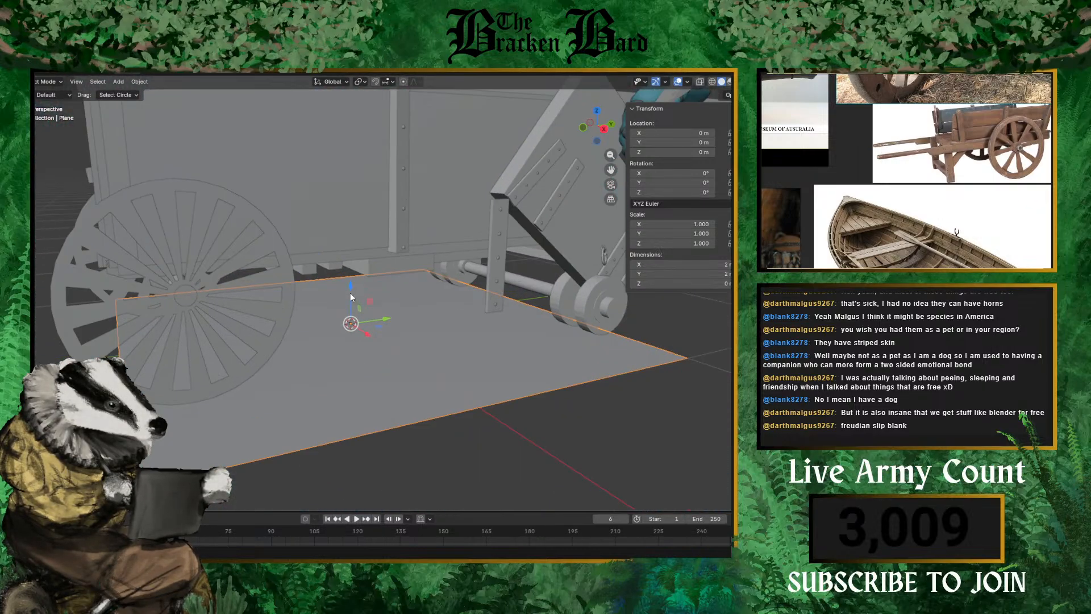
middle_drag(401, 177, 351, 283)
scroll(394, 293, up, 3)
click(389, 286)
scroll(374, 293, down, 3)
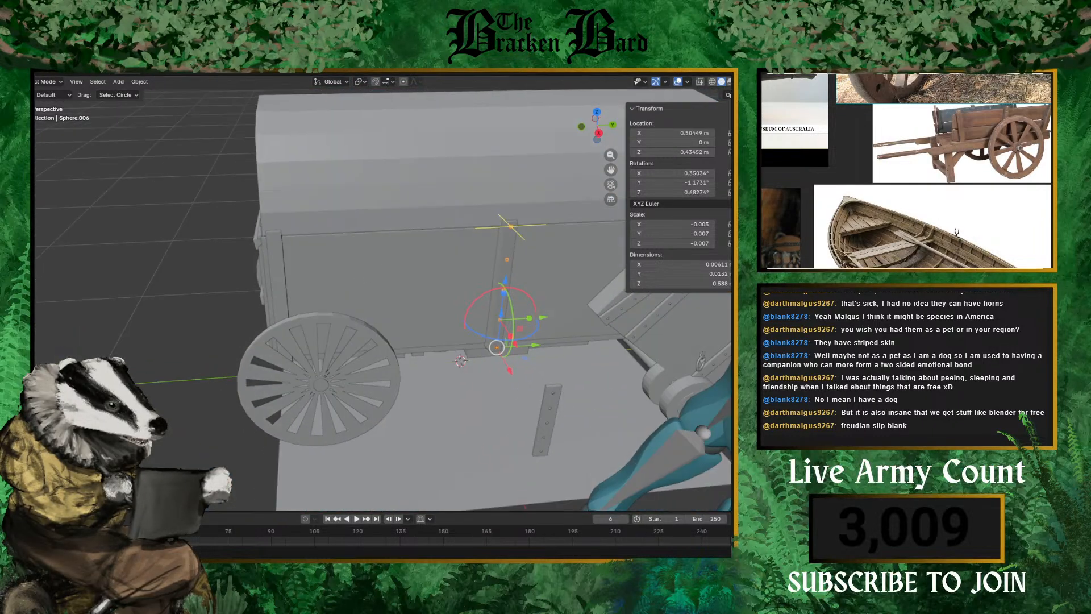
click(730, 200)
click(728, 261)
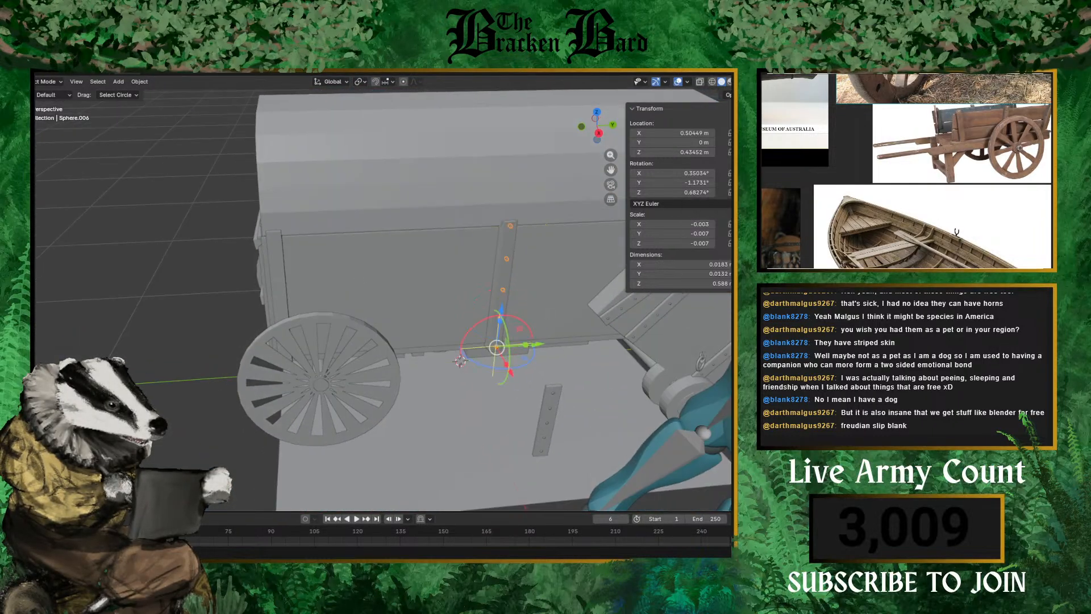
- Offset the rivet copies along Y instead of X, spreading the array to about 0.946 m
middle_drag(615, 307, 465, 275)
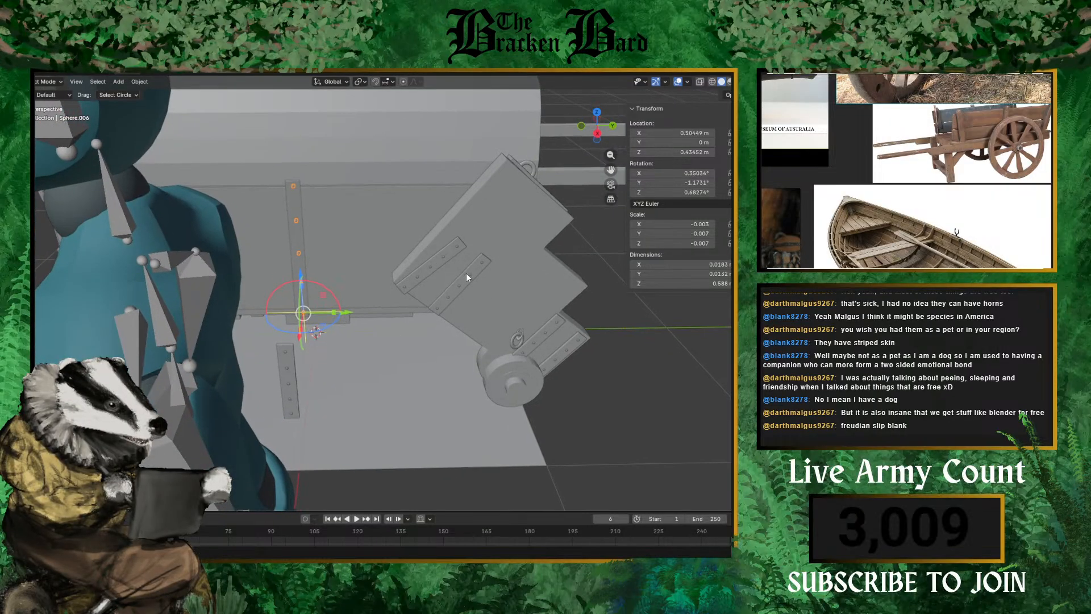
middle_drag(508, 336, 455, 333)
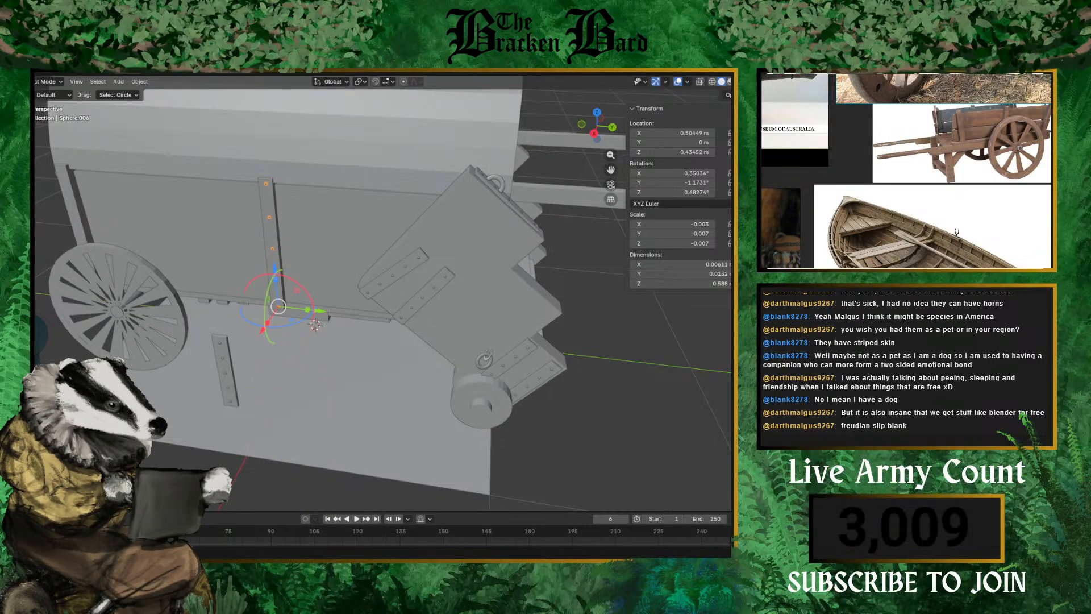
key(ctrl+z)
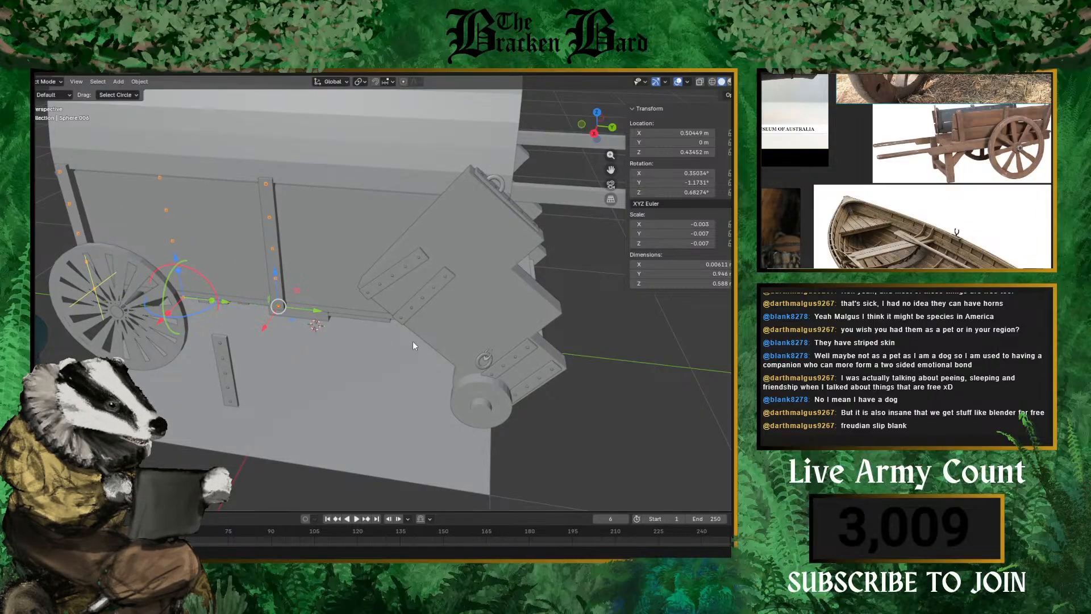
- Move the rivets along Y to about 0.911 m and widen the array to about 1.83 m
drag(312, 312, 409, 322)
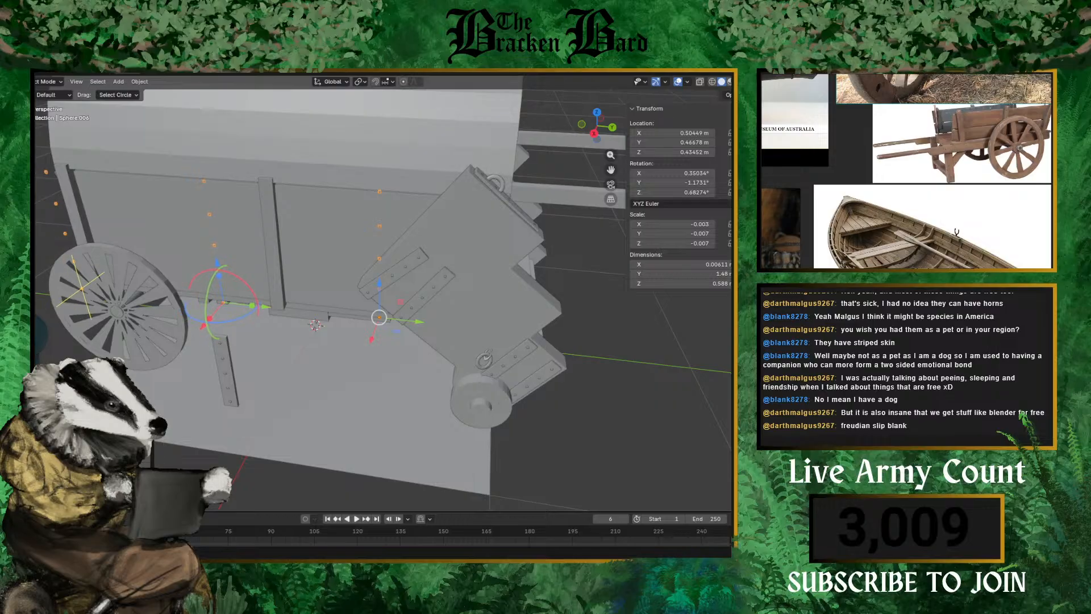
drag(416, 322, 554, 345)
middle_drag(554, 346, 612, 360)
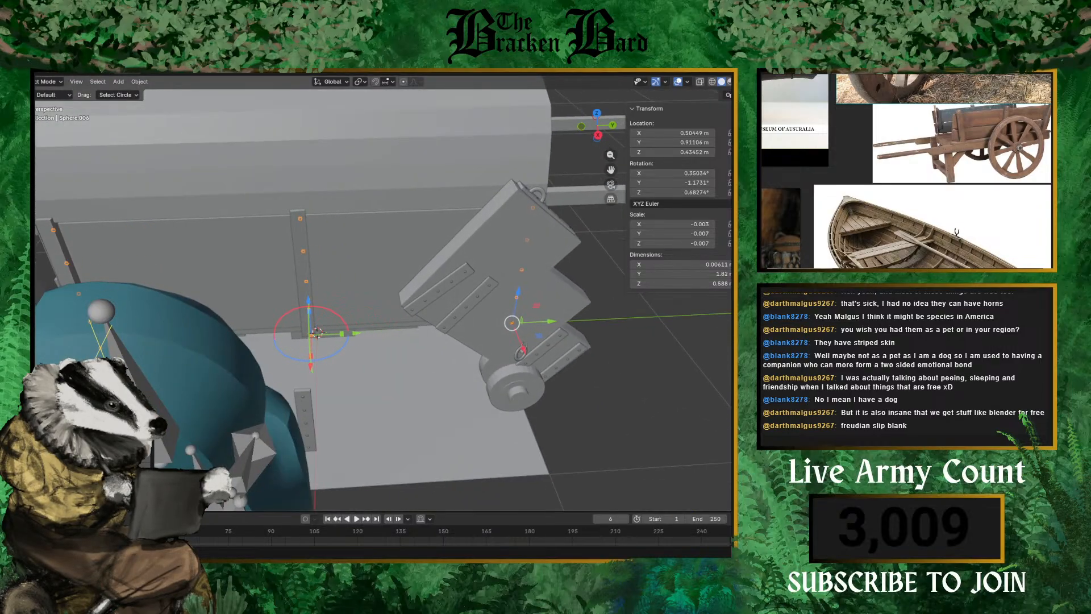
click(597, 447)
- Widen the rivet array to about 1.86 m along Y and slide it to about Y 0.926 m
middle_drag(613, 426, 337, 230)
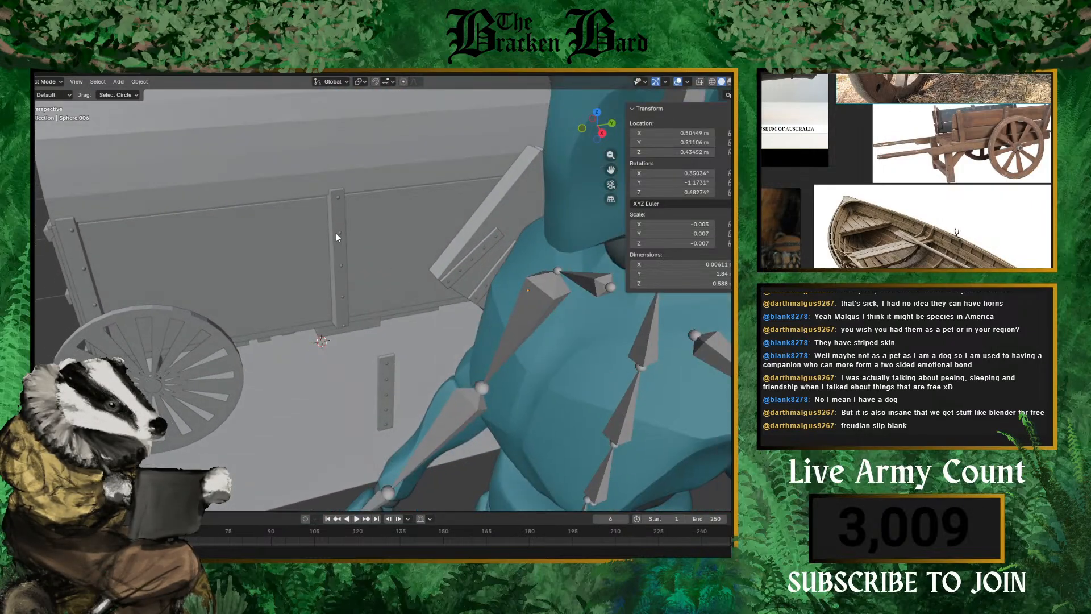
click(338, 232)
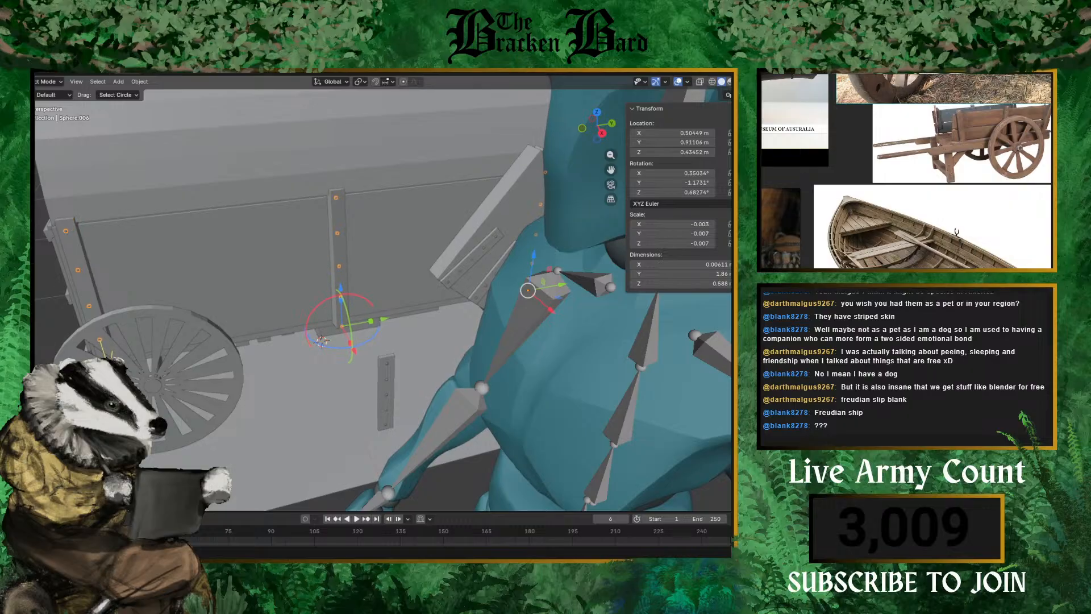
middle_drag(529, 352, 348, 353)
drag(318, 372, 321, 375)
middle_drag(353, 380, 463, 380)
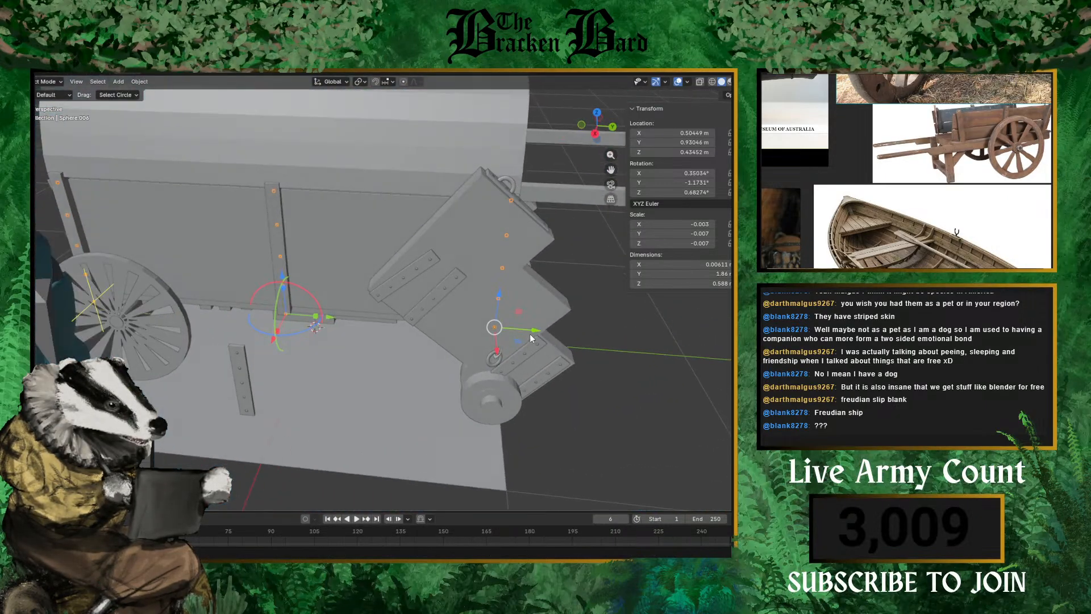
drag(530, 332, 523, 333)
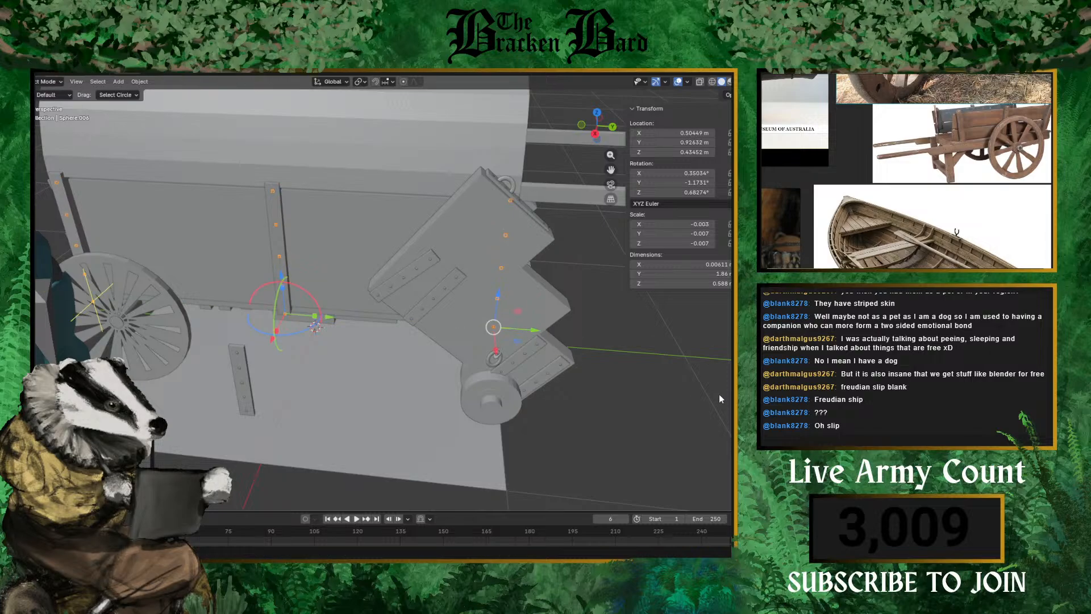
- Fine-tune the rivet array's Y position to about 0.919 m so the columns sit on the side posts
click(712, 393)
scroll(702, 391, down, 4)
middle_drag(571, 361, 498, 322)
middle_drag(492, 283, 357, 290)
scroll(384, 281, up, 2)
click(311, 279)
scroll(324, 281, up, 2)
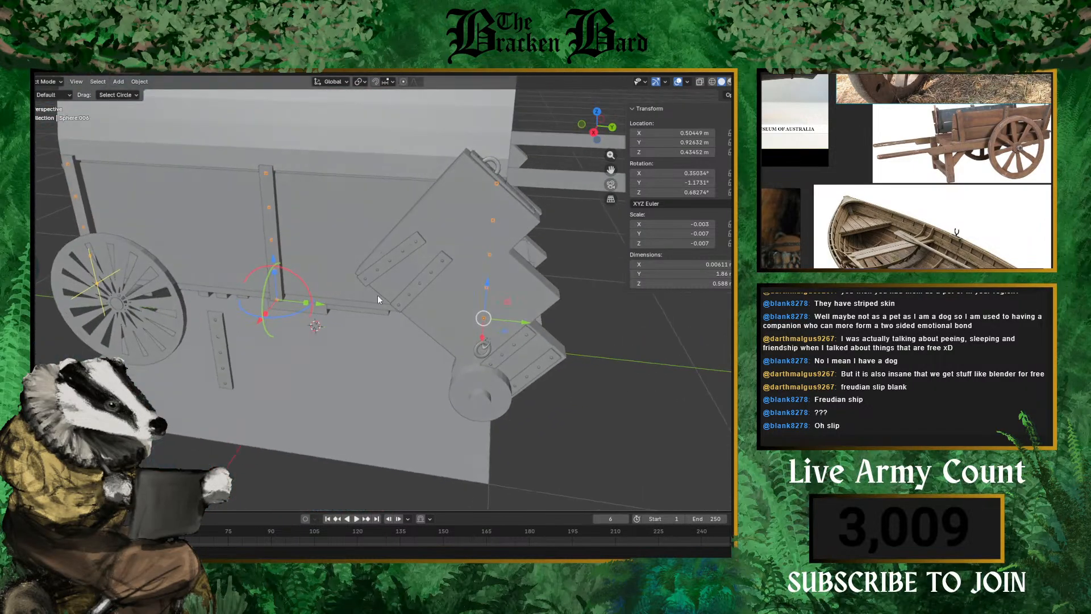
drag(523, 326, 516, 322)
scroll(497, 320, down, 5)
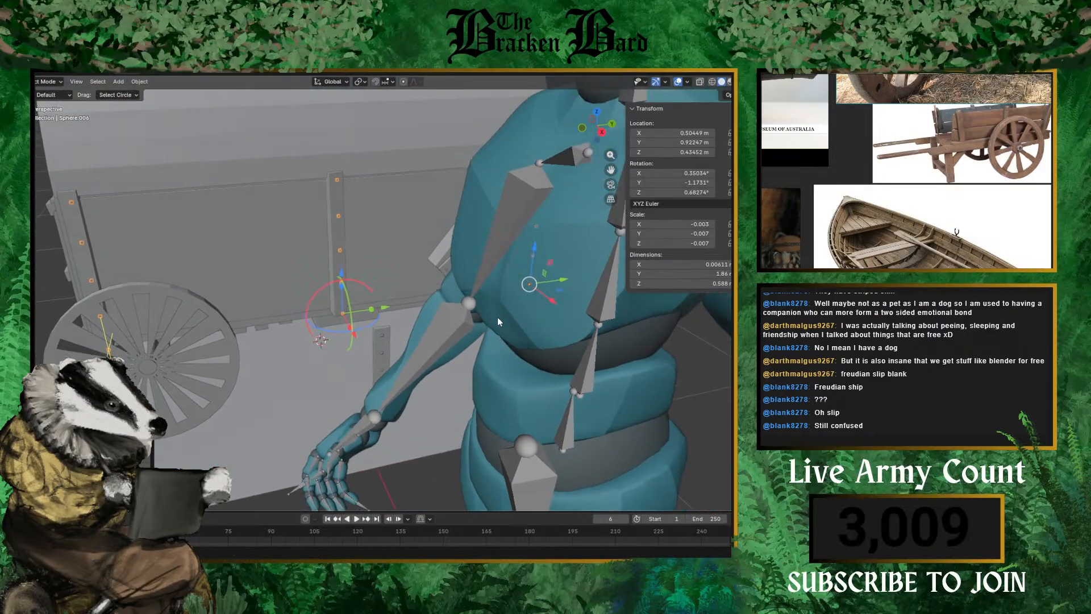
scroll(498, 322, down, 5)
drag(502, 292, 500, 293)
middle_drag(572, 342, 583, 321)
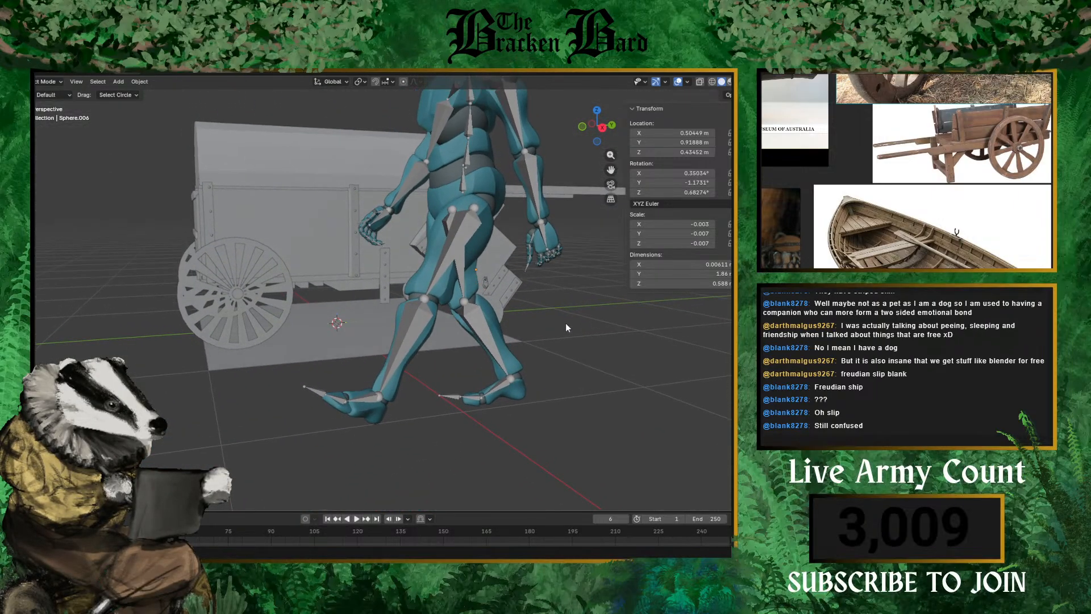